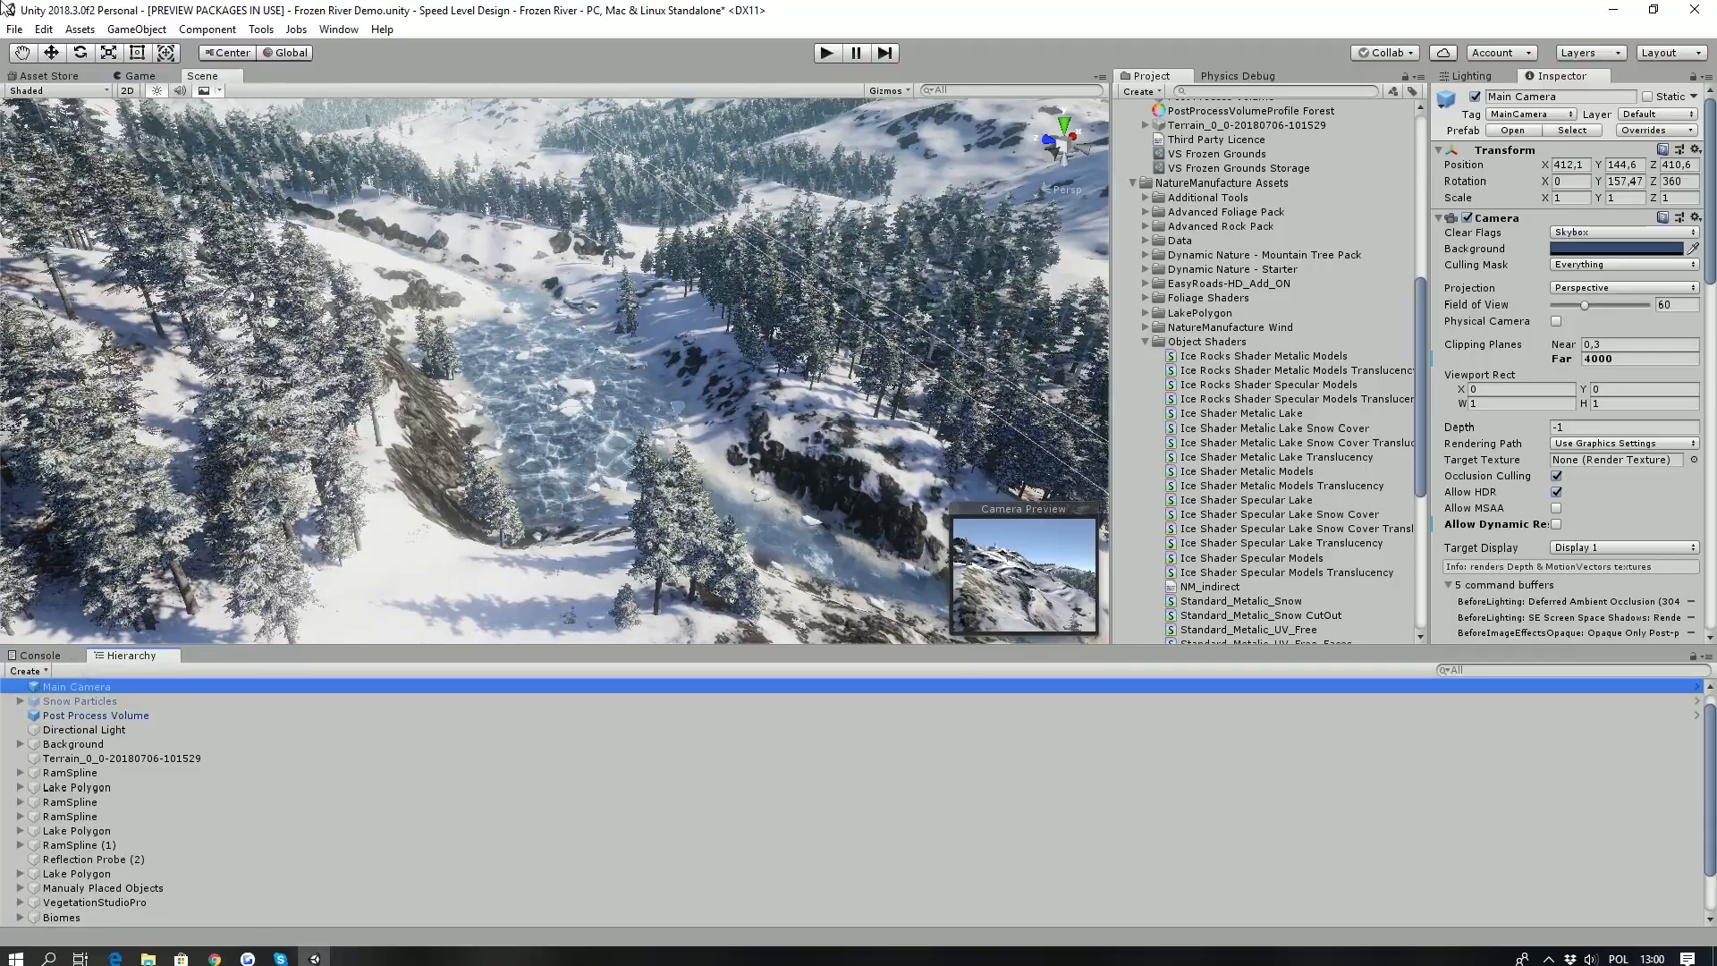
# - Look over the frozen river valley, its forests and the distant mountains in the scene
pyautogui.moveTo(647, 320); pyautogui.dragTo(682, 436, button='right')
pyautogui.press('a')
pyautogui.scroll(-5, 683, 436)
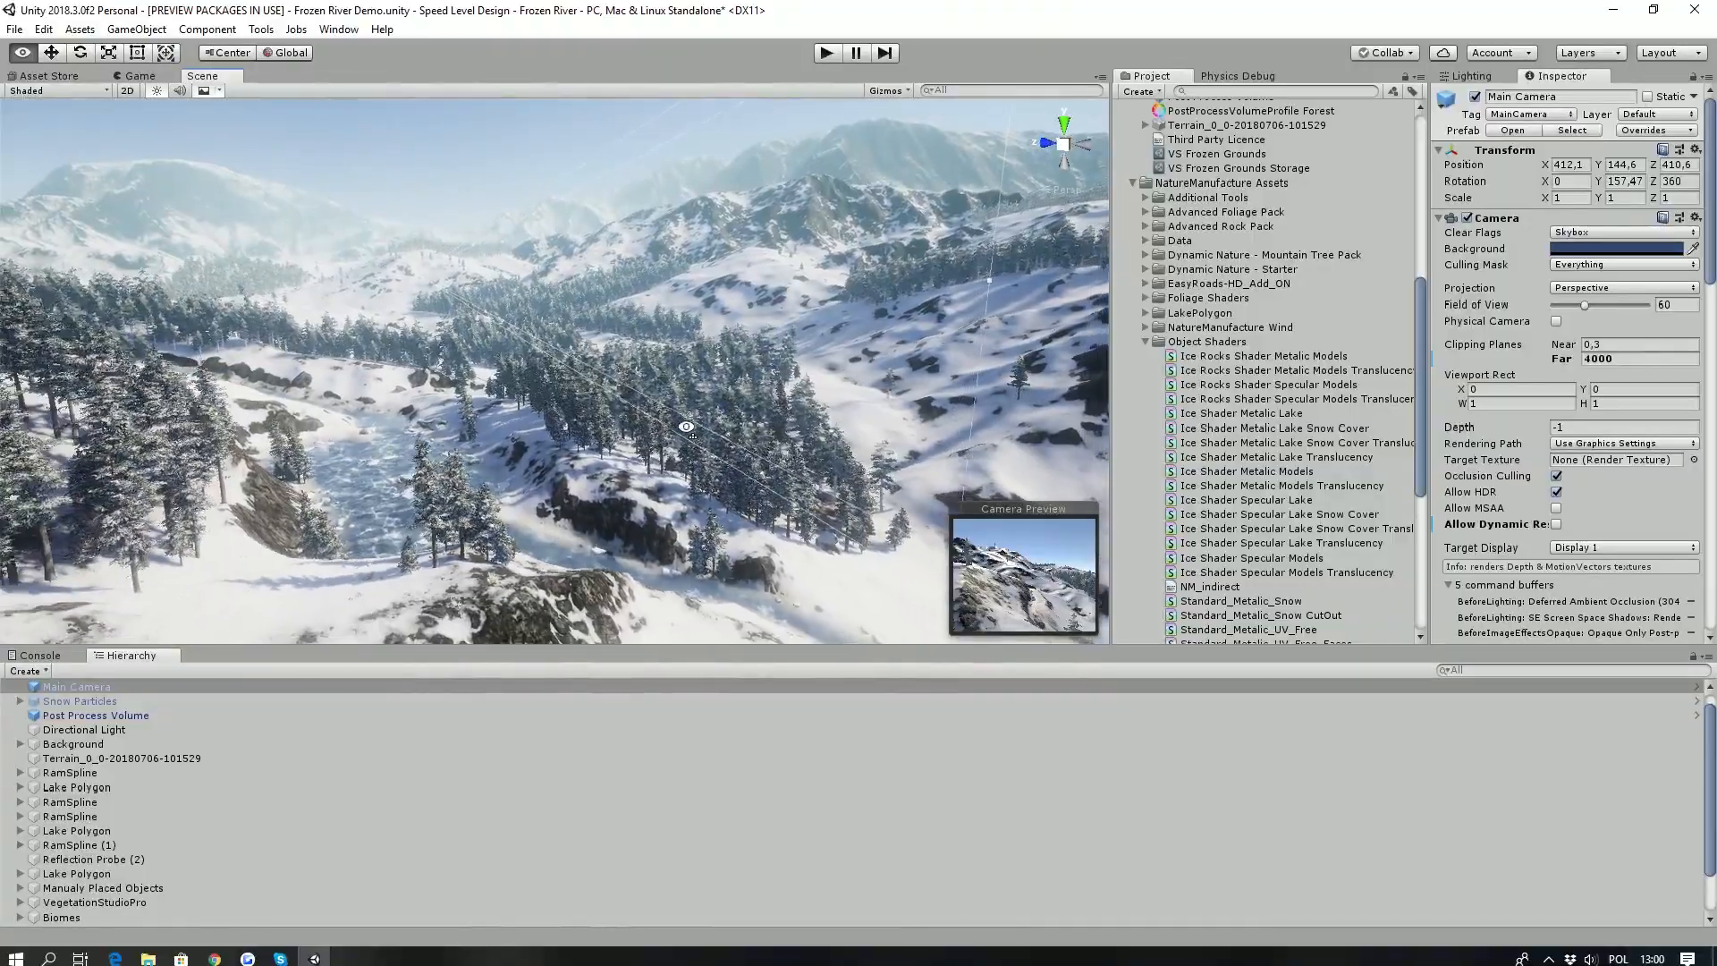
pyautogui.moveTo(683, 436); pyautogui.dragTo(631, 456, button='right')
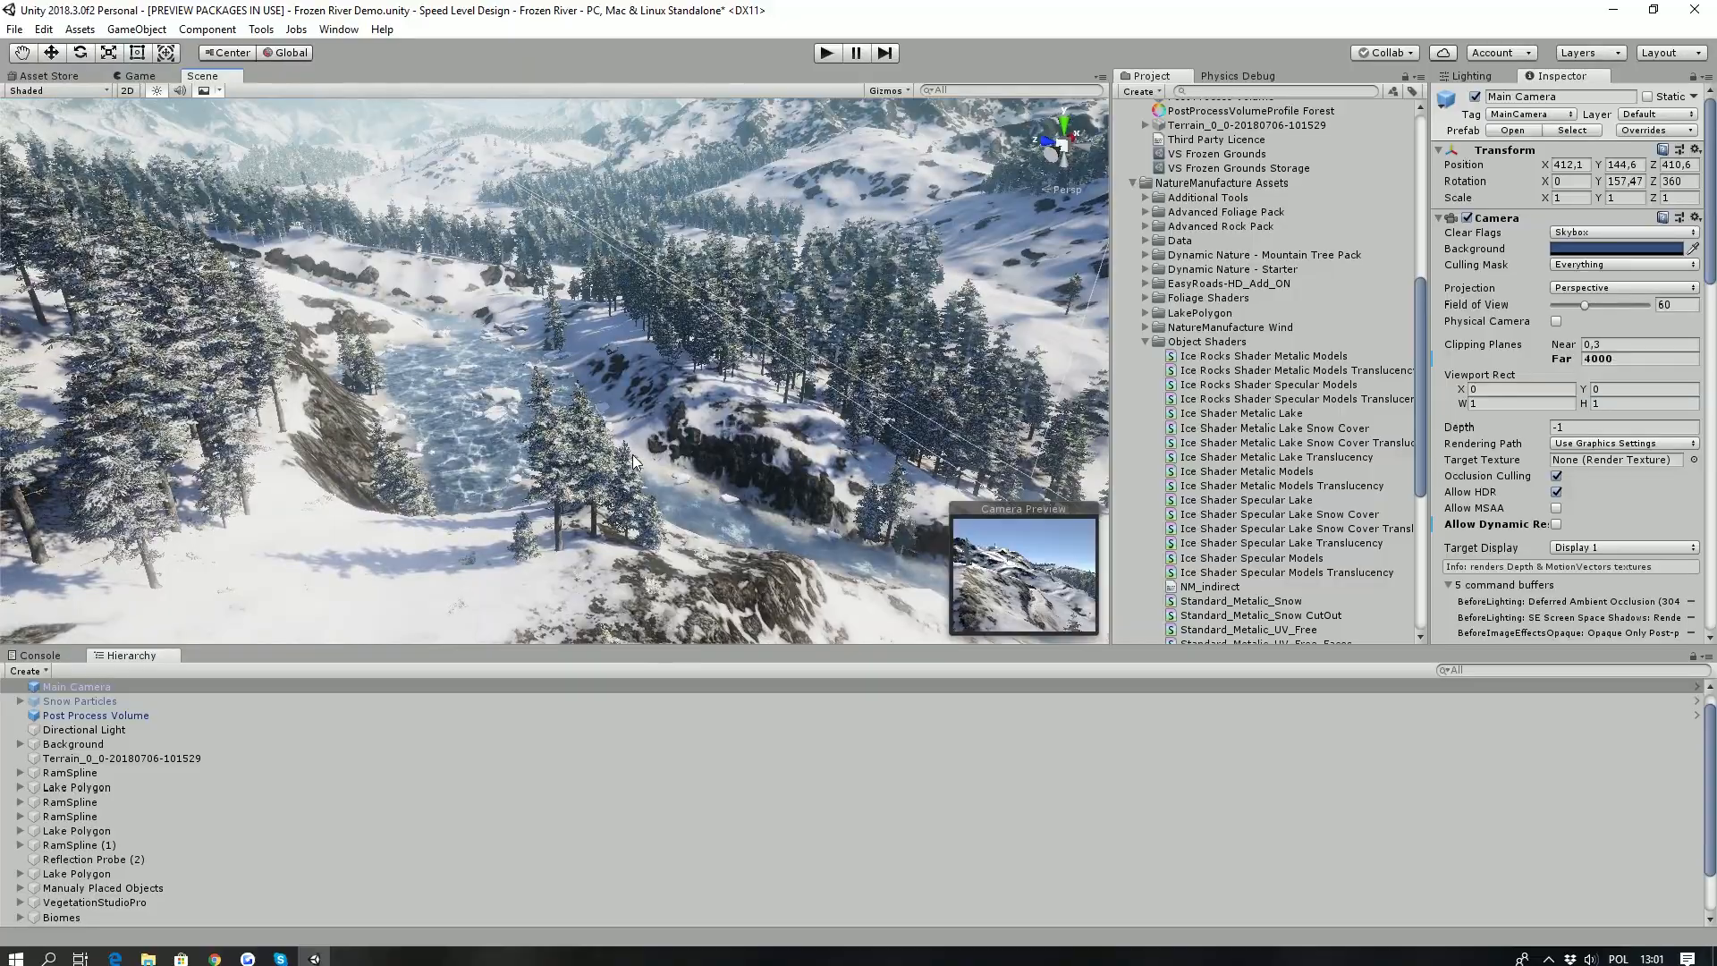
pyautogui.moveTo(495, 458); pyautogui.dragTo(468, 445, button='right')
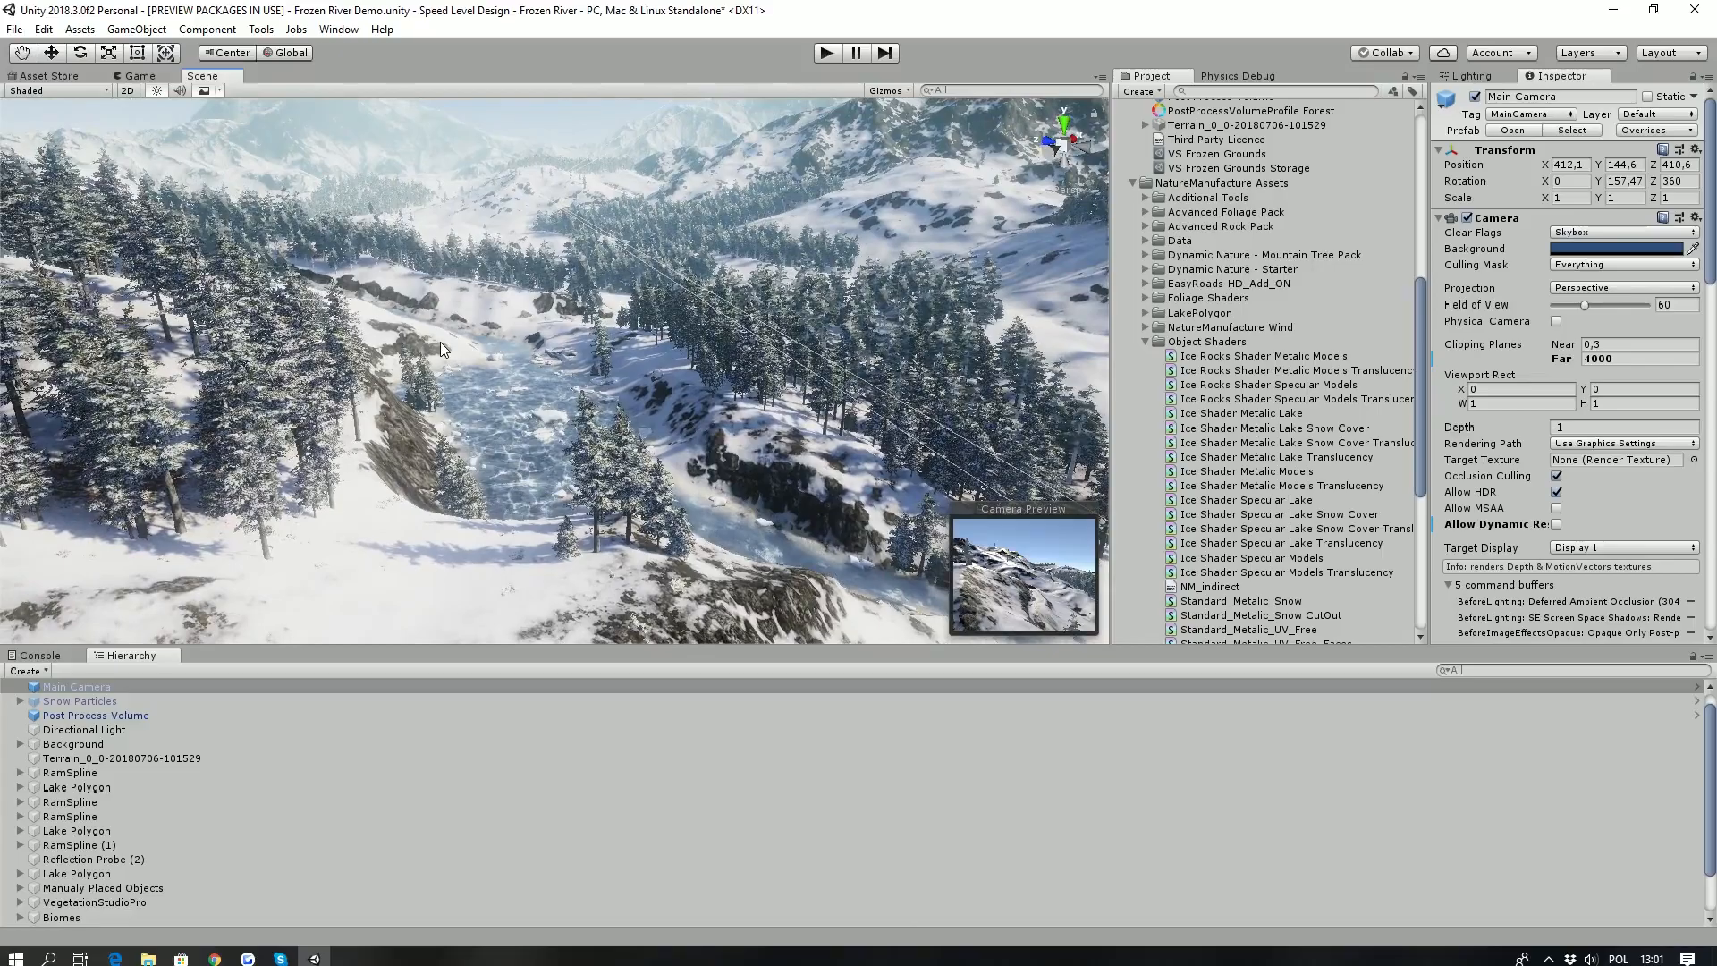
pyautogui.moveTo(470, 443); pyautogui.dragTo(427, 436, button='right')
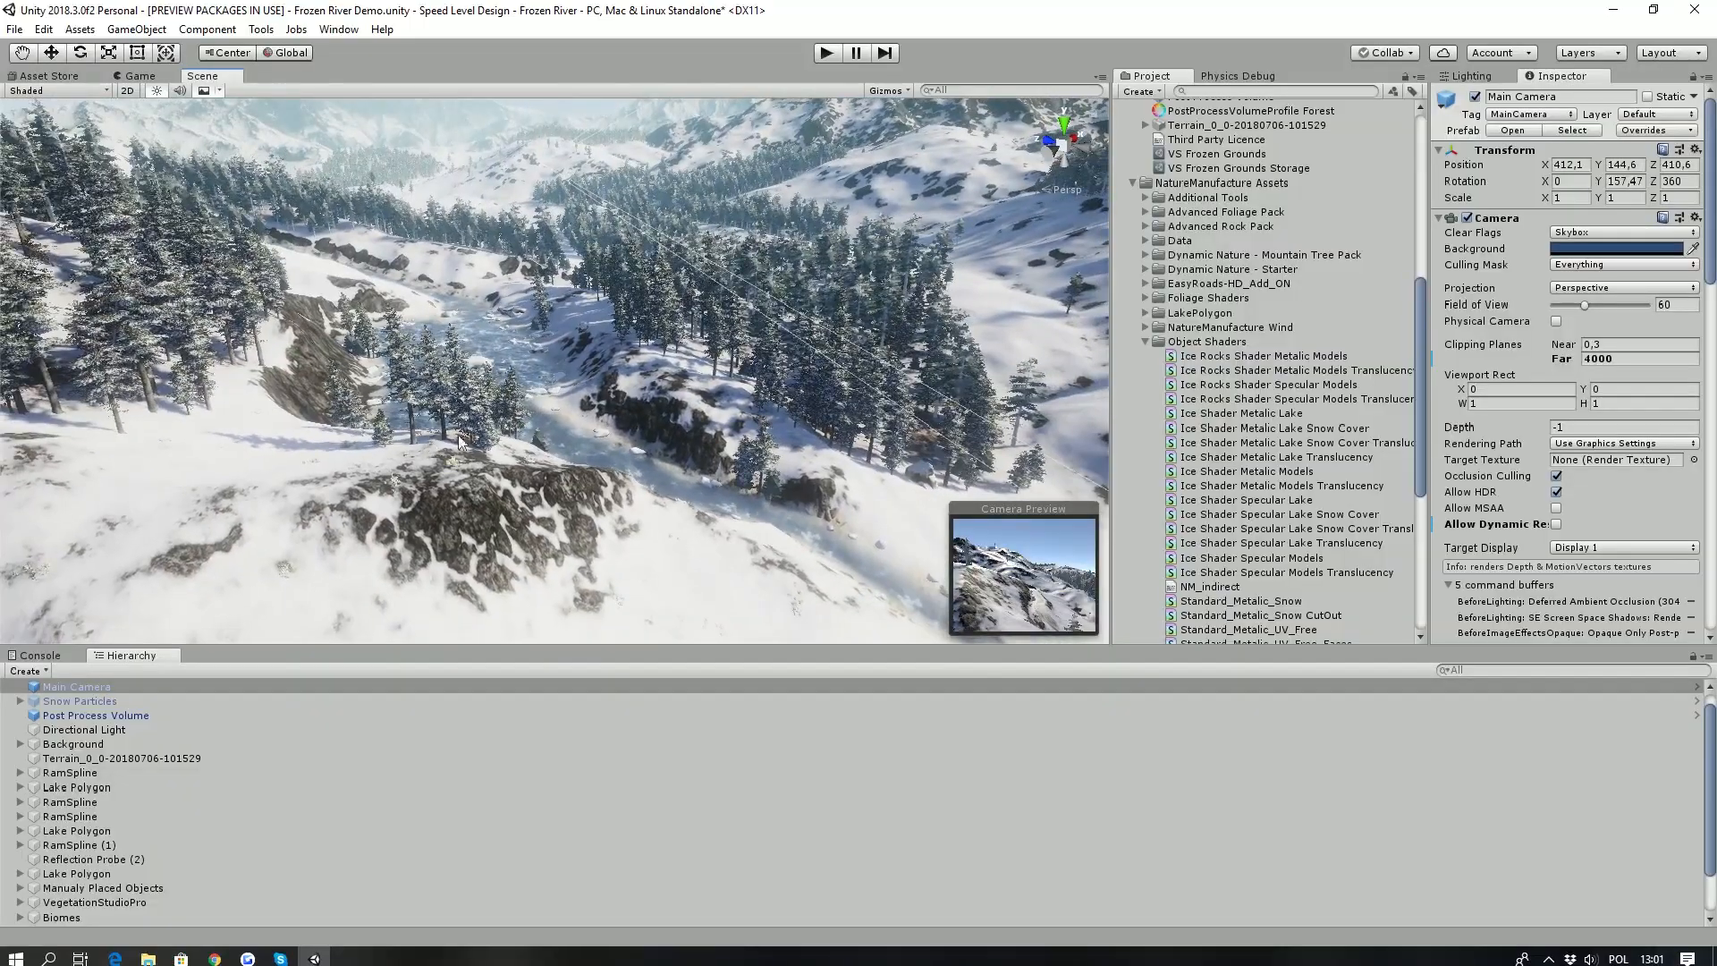
# - Collapse the Object Shaders folder and the RAM Profiles and Materials folder in the project files
pyautogui.click(1146, 342)
pyautogui.scroll(8, 1198, 304)
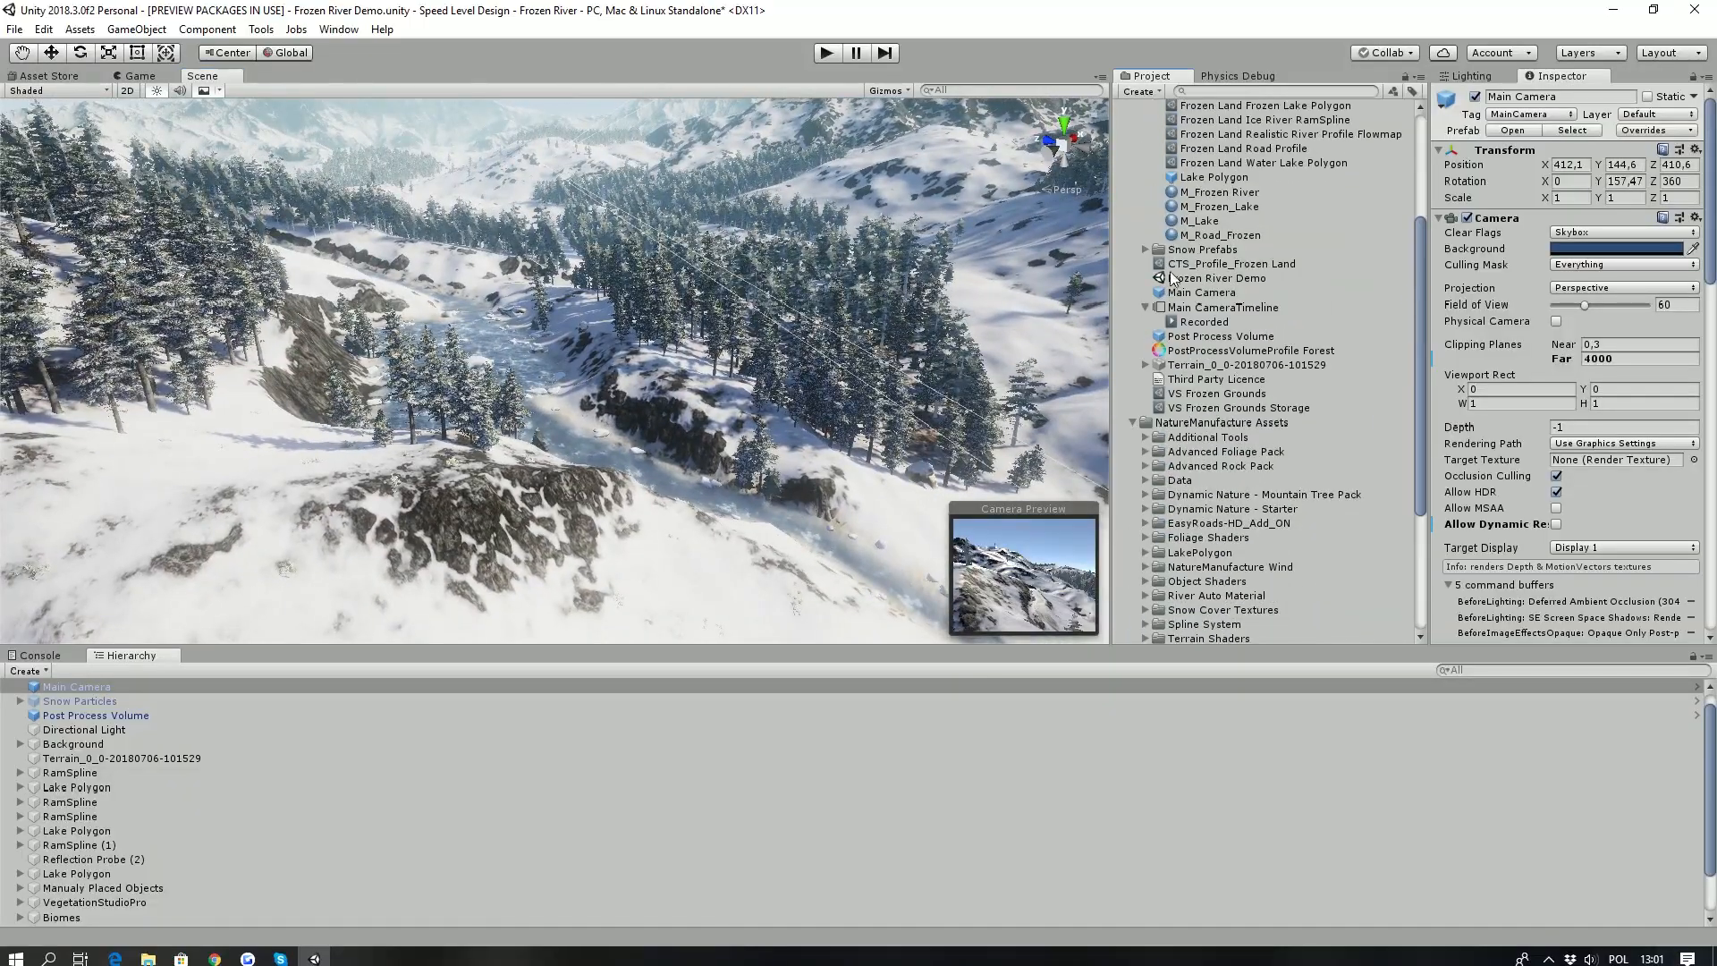
pyautogui.scroll(1, 1259, 261)
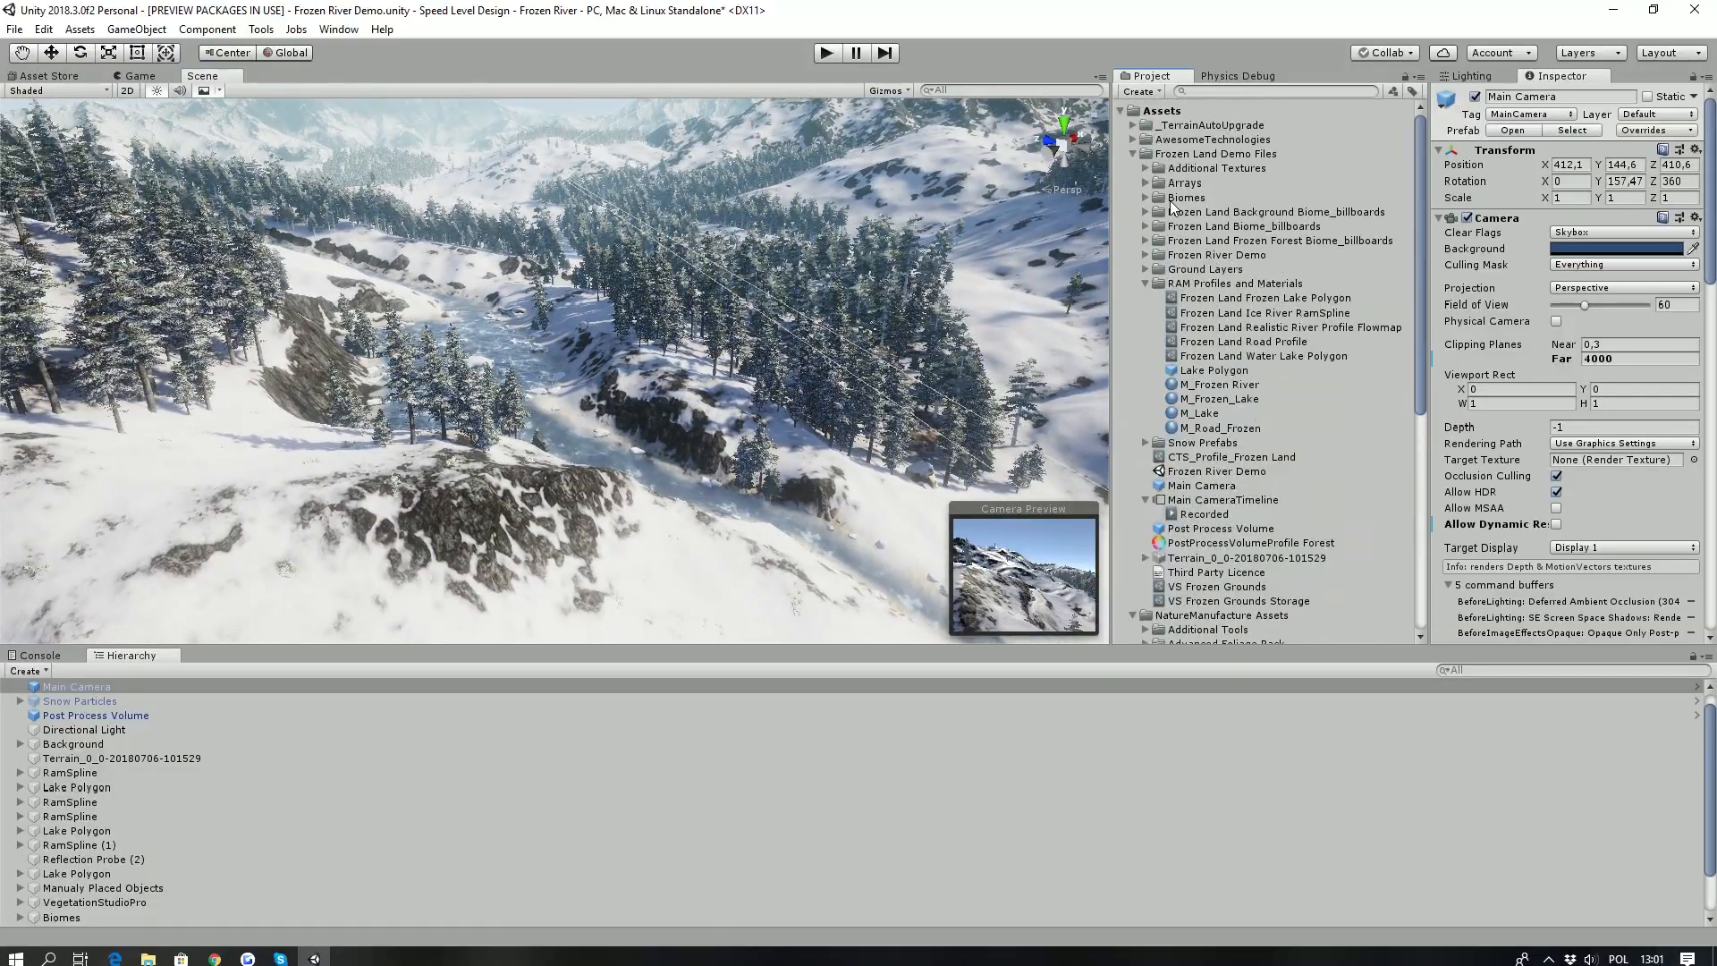
pyautogui.click(1142, 283)
# - Enlarge the scene view and examine the river valley, background mountains and snowy foreground slope
pyautogui.keyDown('alt'); pyautogui.moveTo(533, 356); pyautogui.dragTo(571, 312); pyautogui.keyUp('alt')
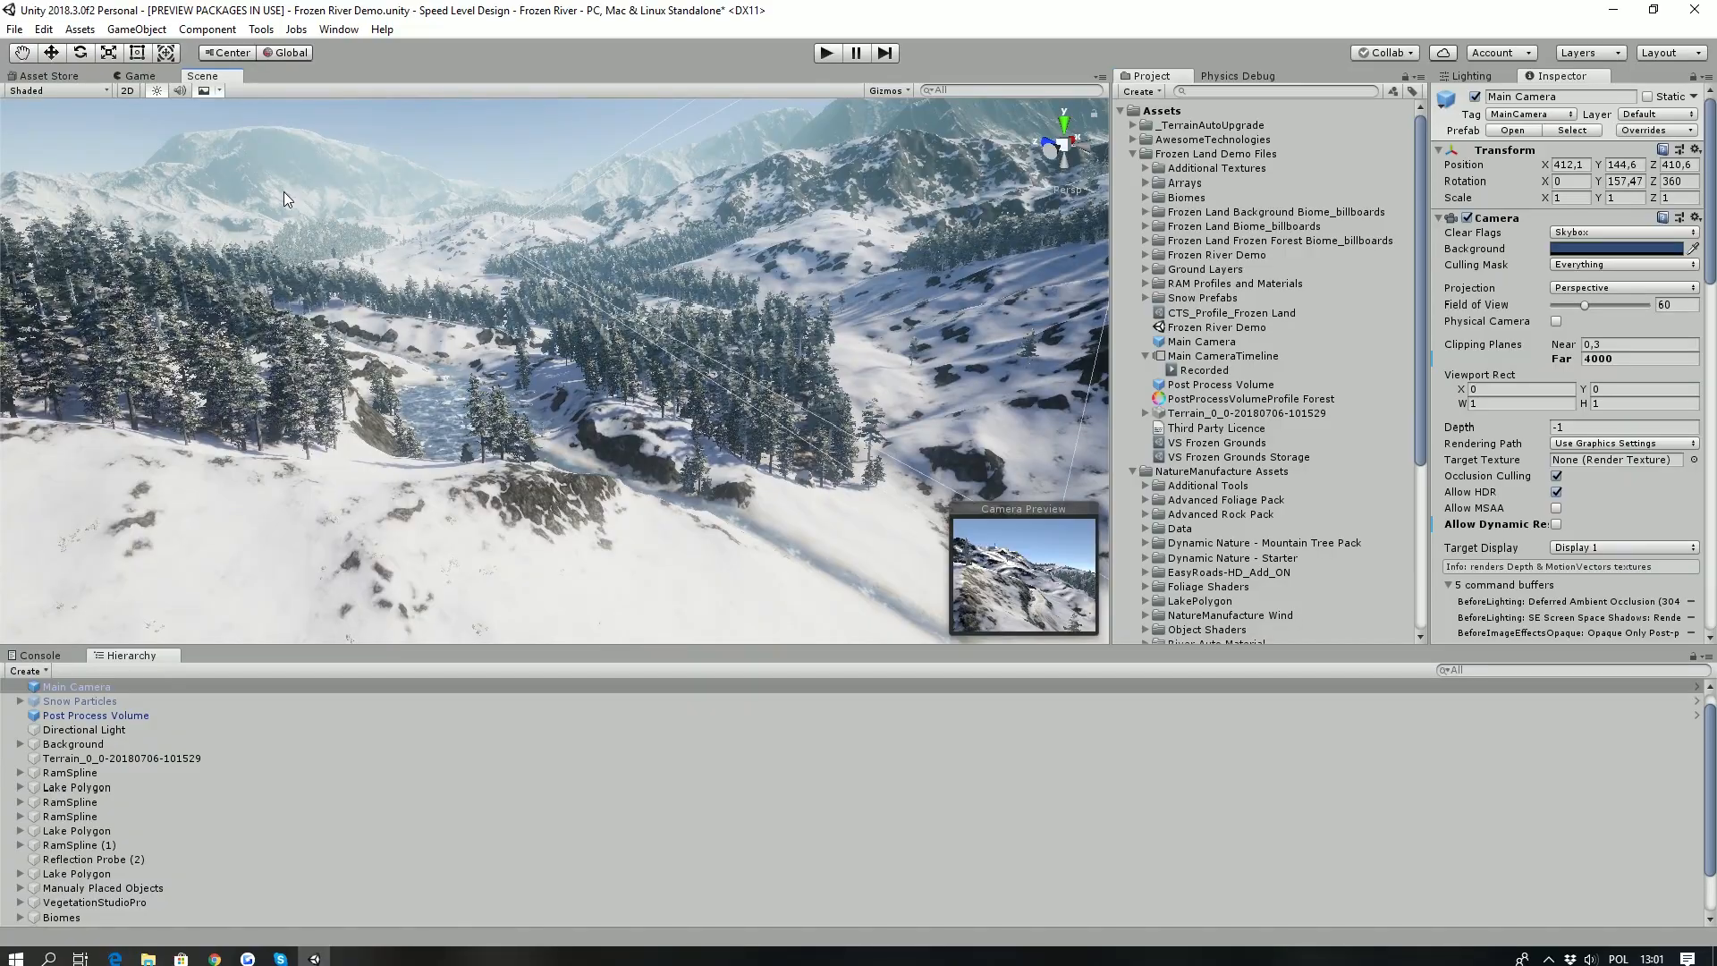
pyautogui.moveTo(373, 643); pyautogui.dragTo(428, 815)
pyautogui.moveTo(335, 451); pyautogui.dragTo(395, 489, button='right')
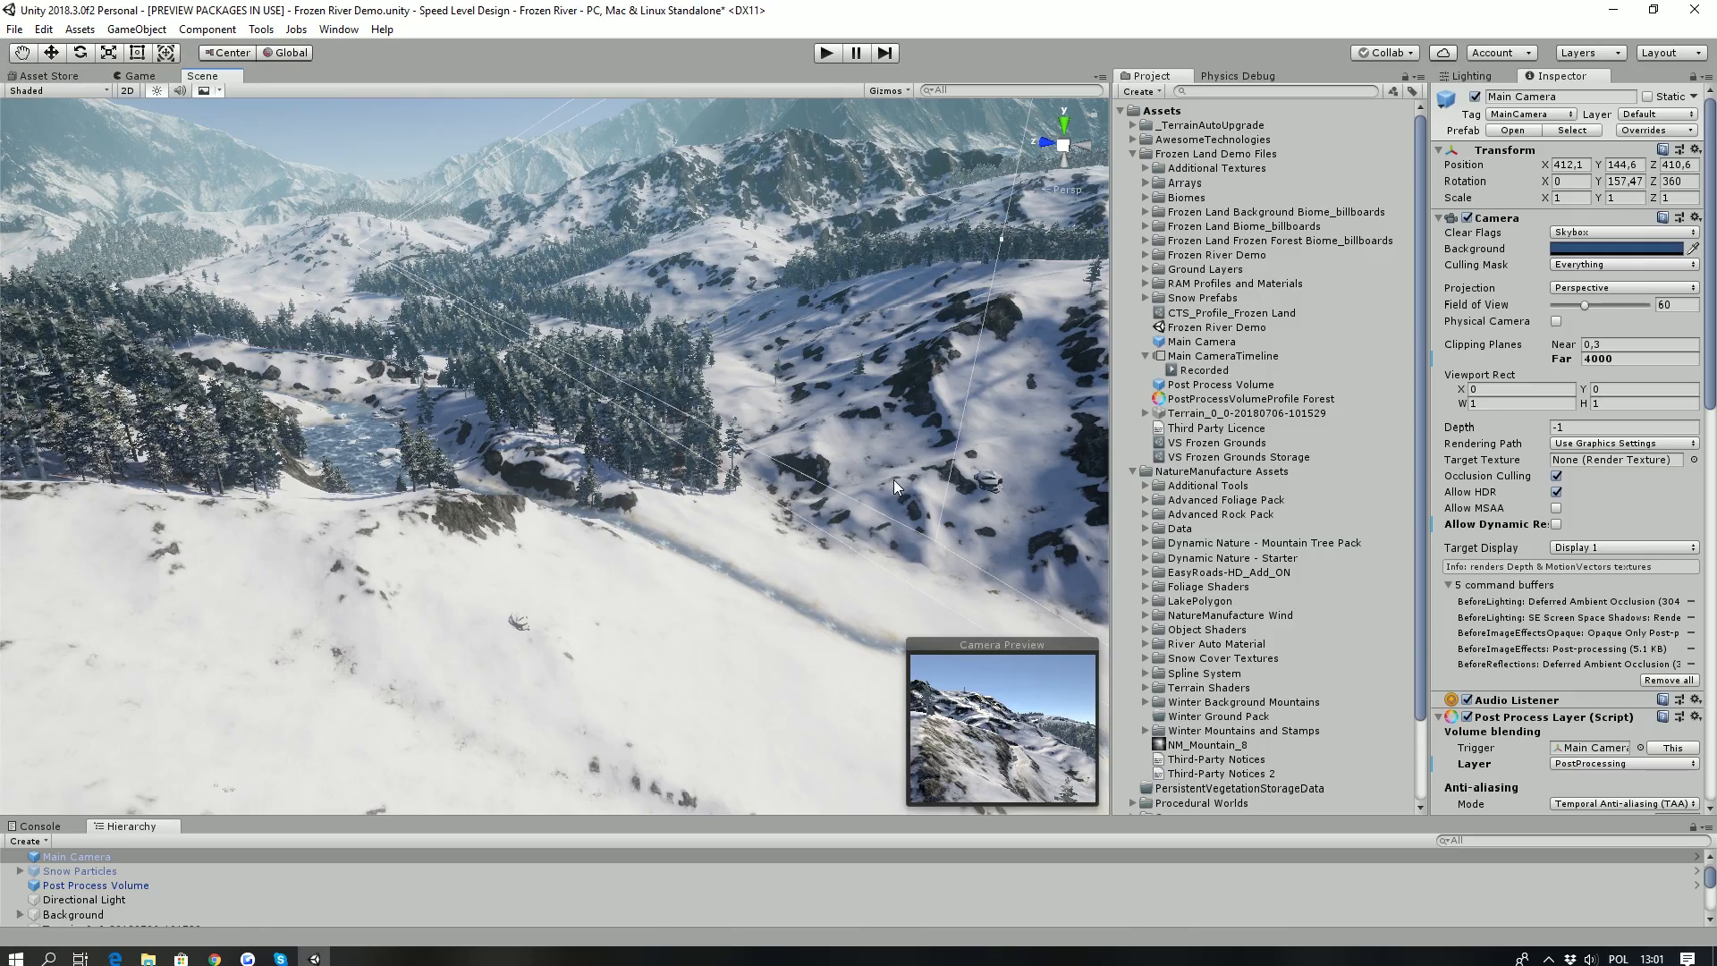
pyautogui.moveTo(717, 379)
pyautogui.mouseDown(button='right')
pyautogui.moveTo(730, 370)
pyautogui.moveTo(708, 409)
pyautogui.moveTo(625, 385)
pyautogui.moveTo(663, 419)
pyautogui.moveTo(780, 371)
pyautogui.moveTo(751, 376)
pyautogui.mouseUp(button='right')
pyautogui.press('w')
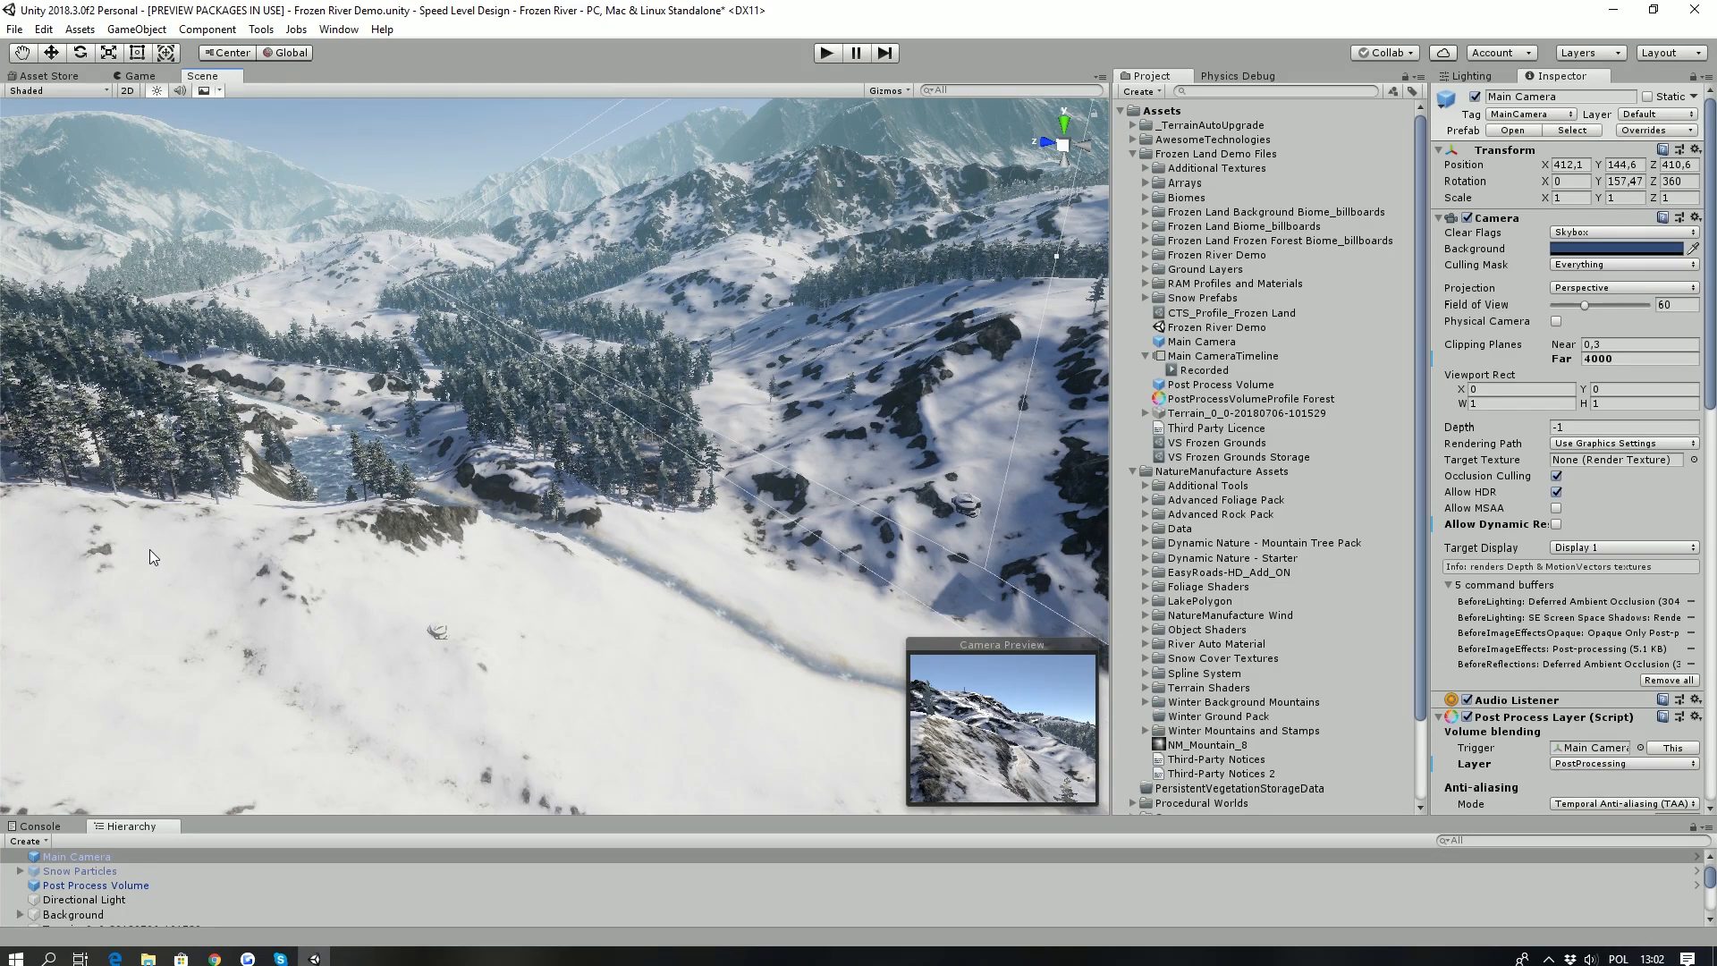
pyautogui.keyDown('alt'); pyautogui.moveTo(640, 503); pyautogui.dragTo(427, 443); pyautogui.keyUp('alt')
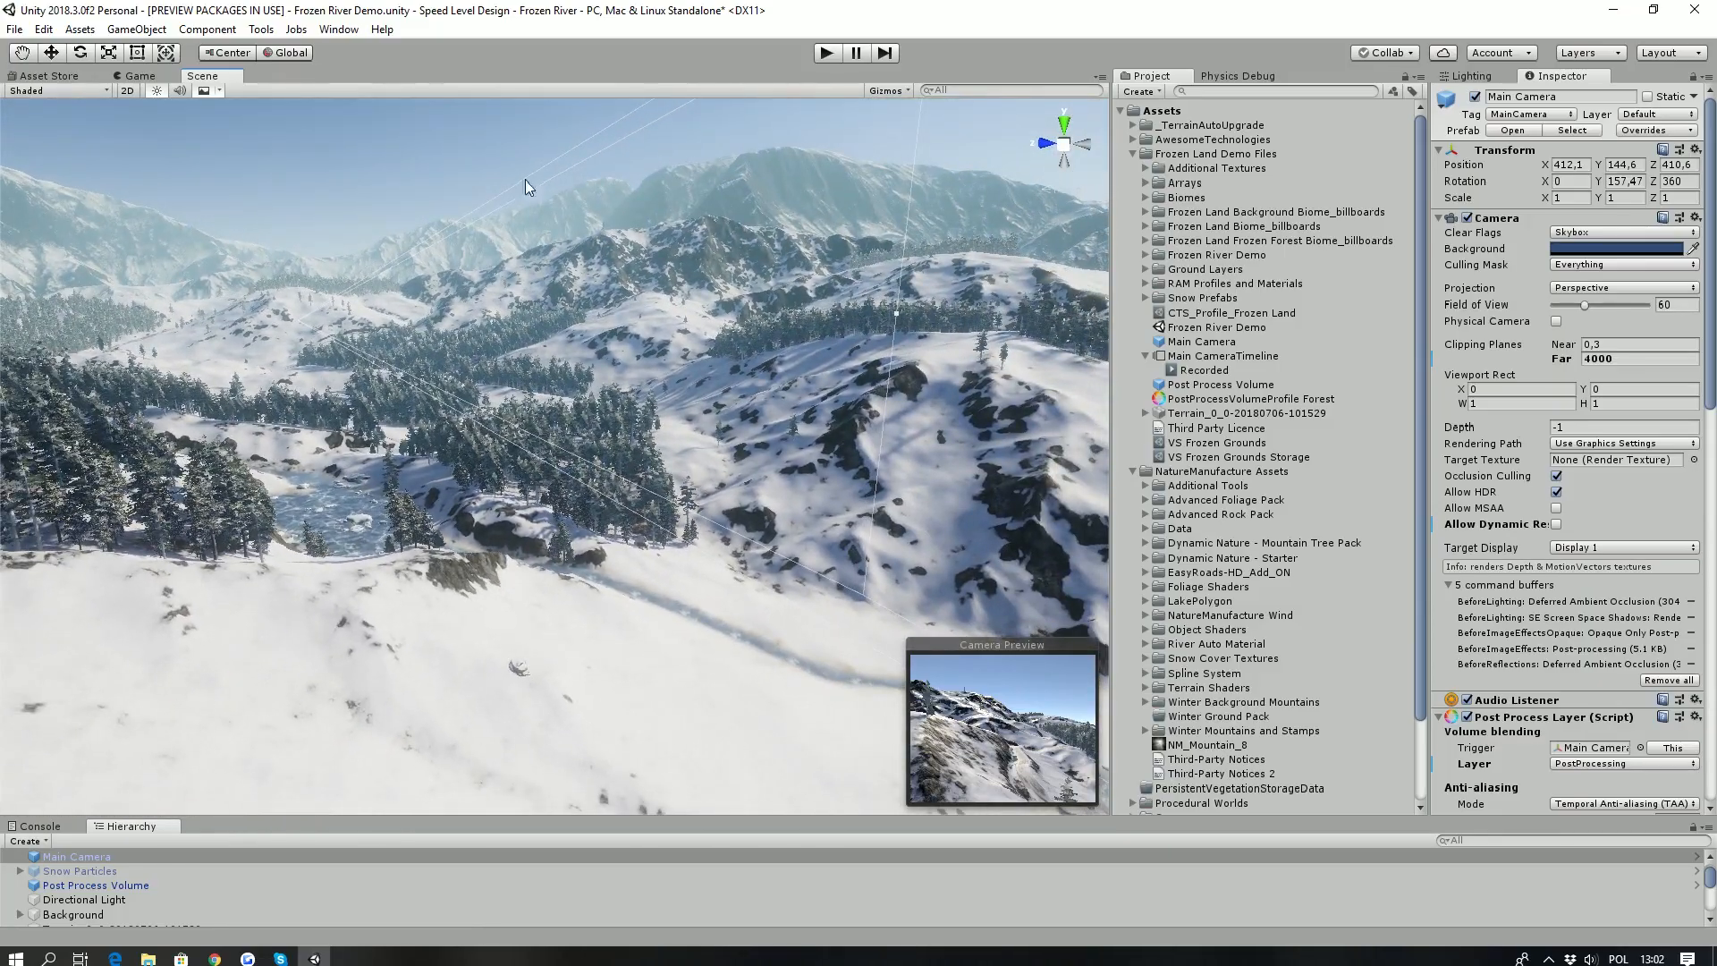
pyautogui.keyDown('alt'); pyautogui.moveTo(502, 239); pyautogui.dragTo(485, 313); pyautogui.keyUp('alt')
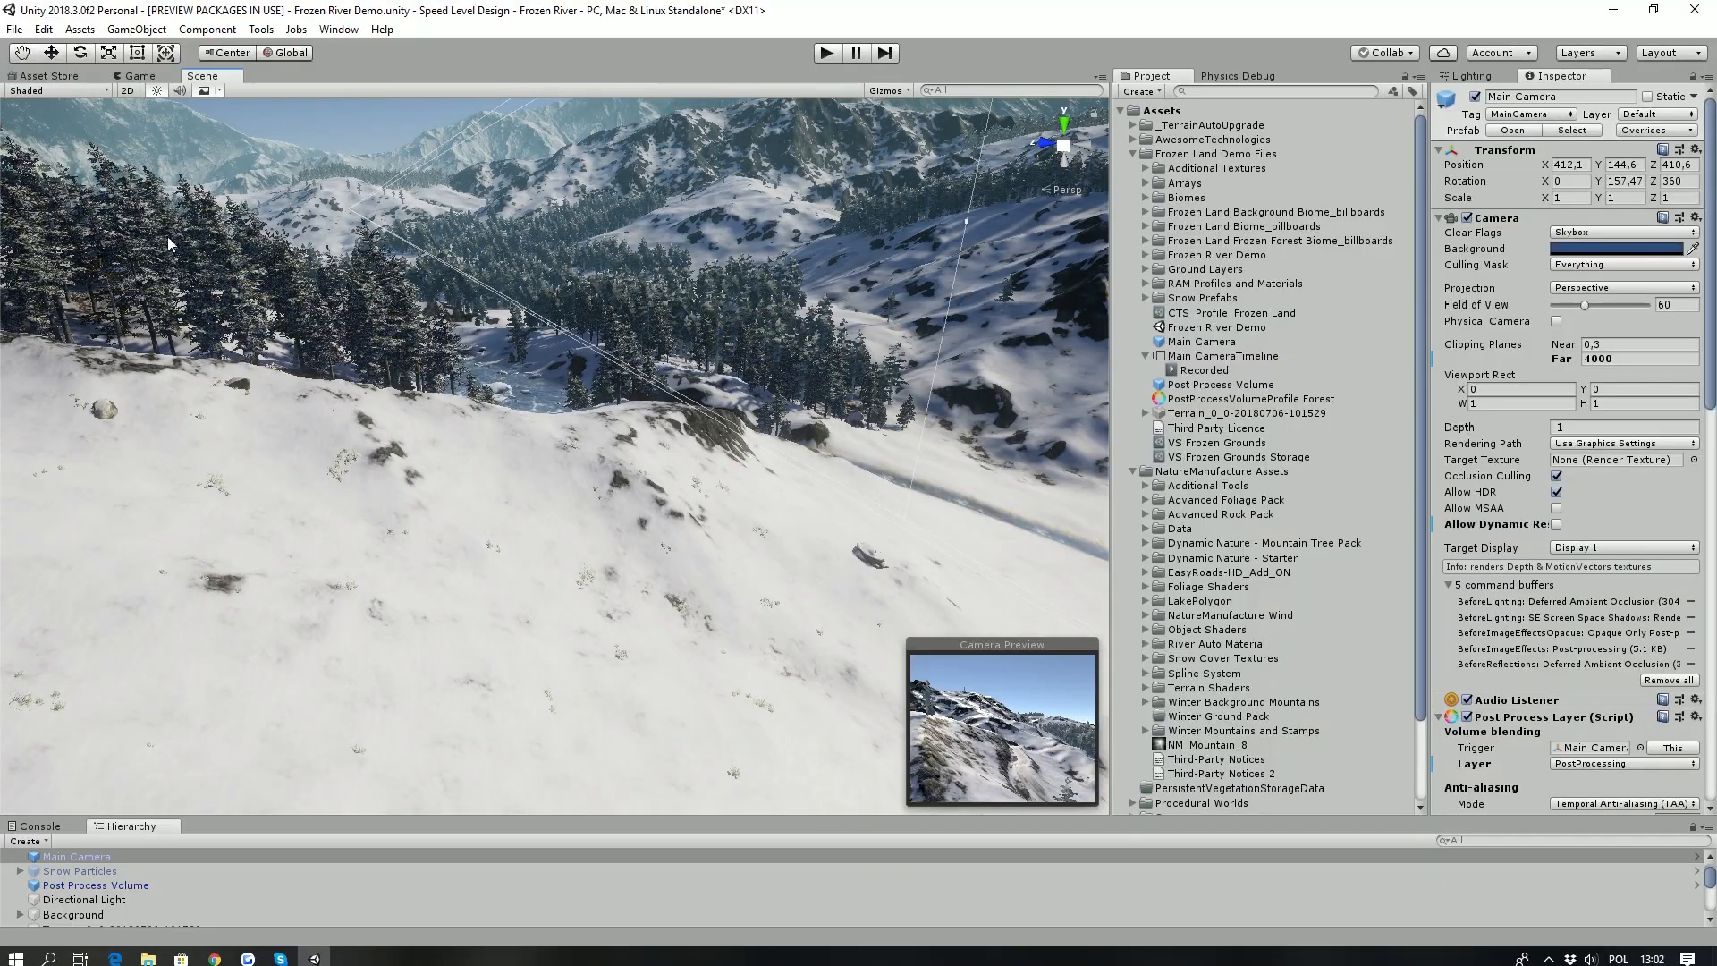
pyautogui.scroll(4, 197, 726)
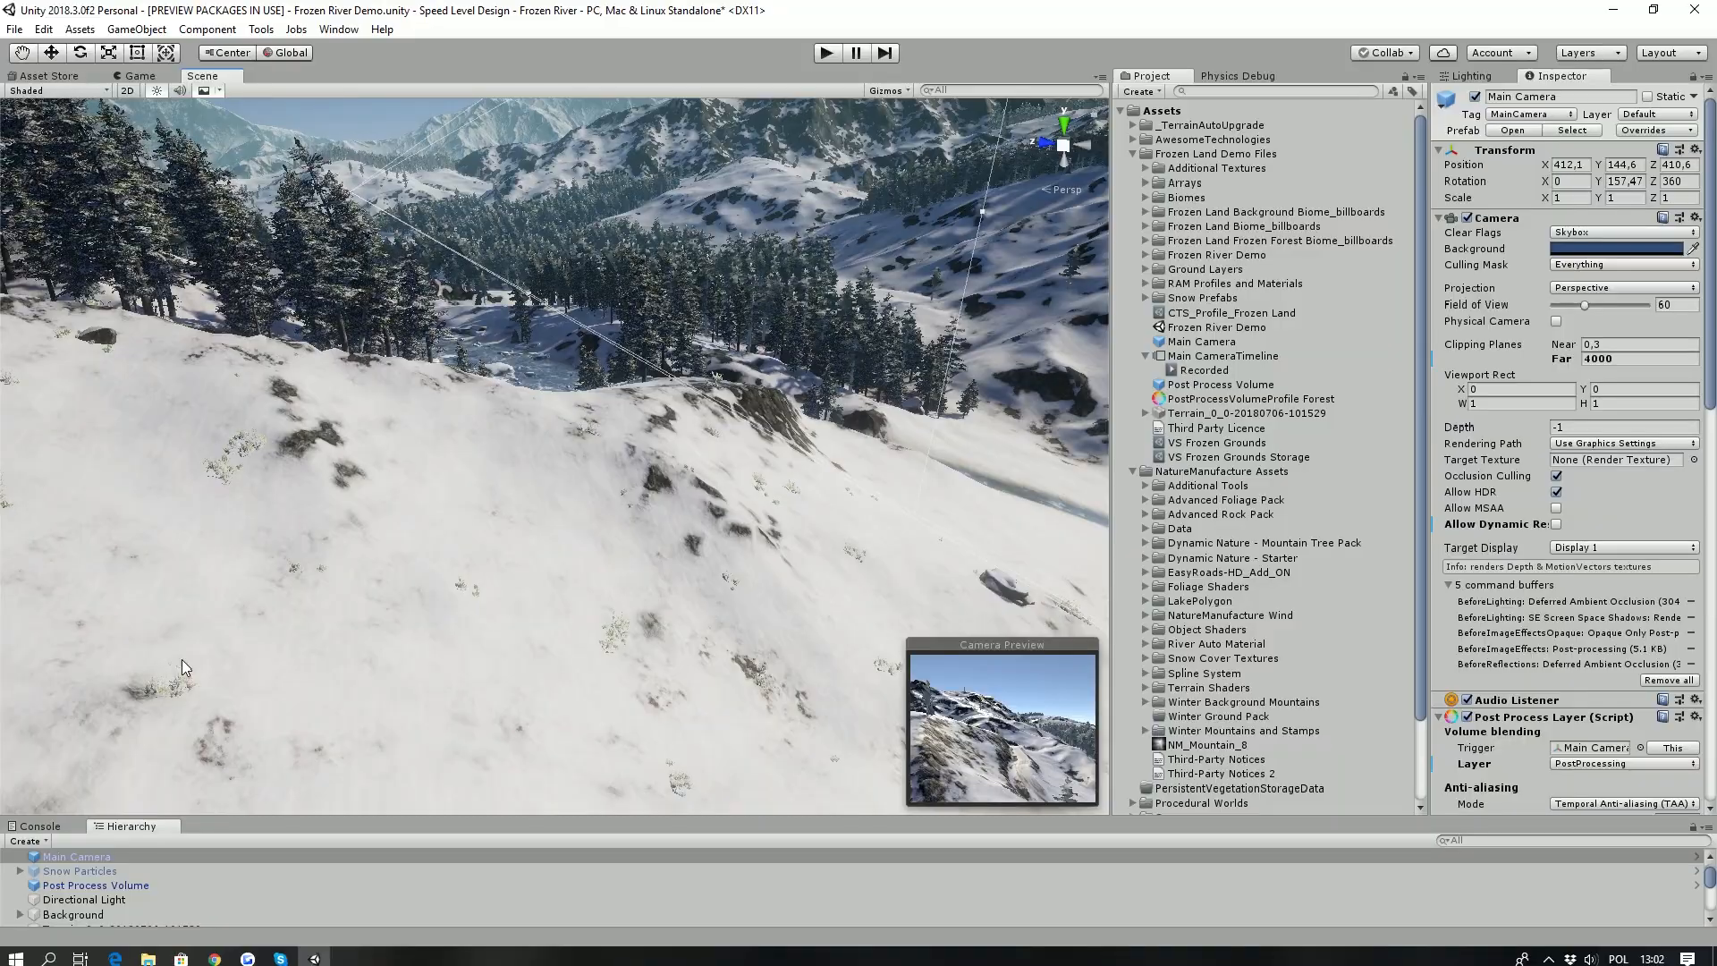
# - Enlarge the object list and select VegetationStudioPro to view its manager component
pyautogui.moveTo(373, 814); pyautogui.dragTo(358, 625)
pyautogui.click(94, 880)
pyautogui.moveTo(264, 599); pyautogui.dragTo(375, 304, button='right')
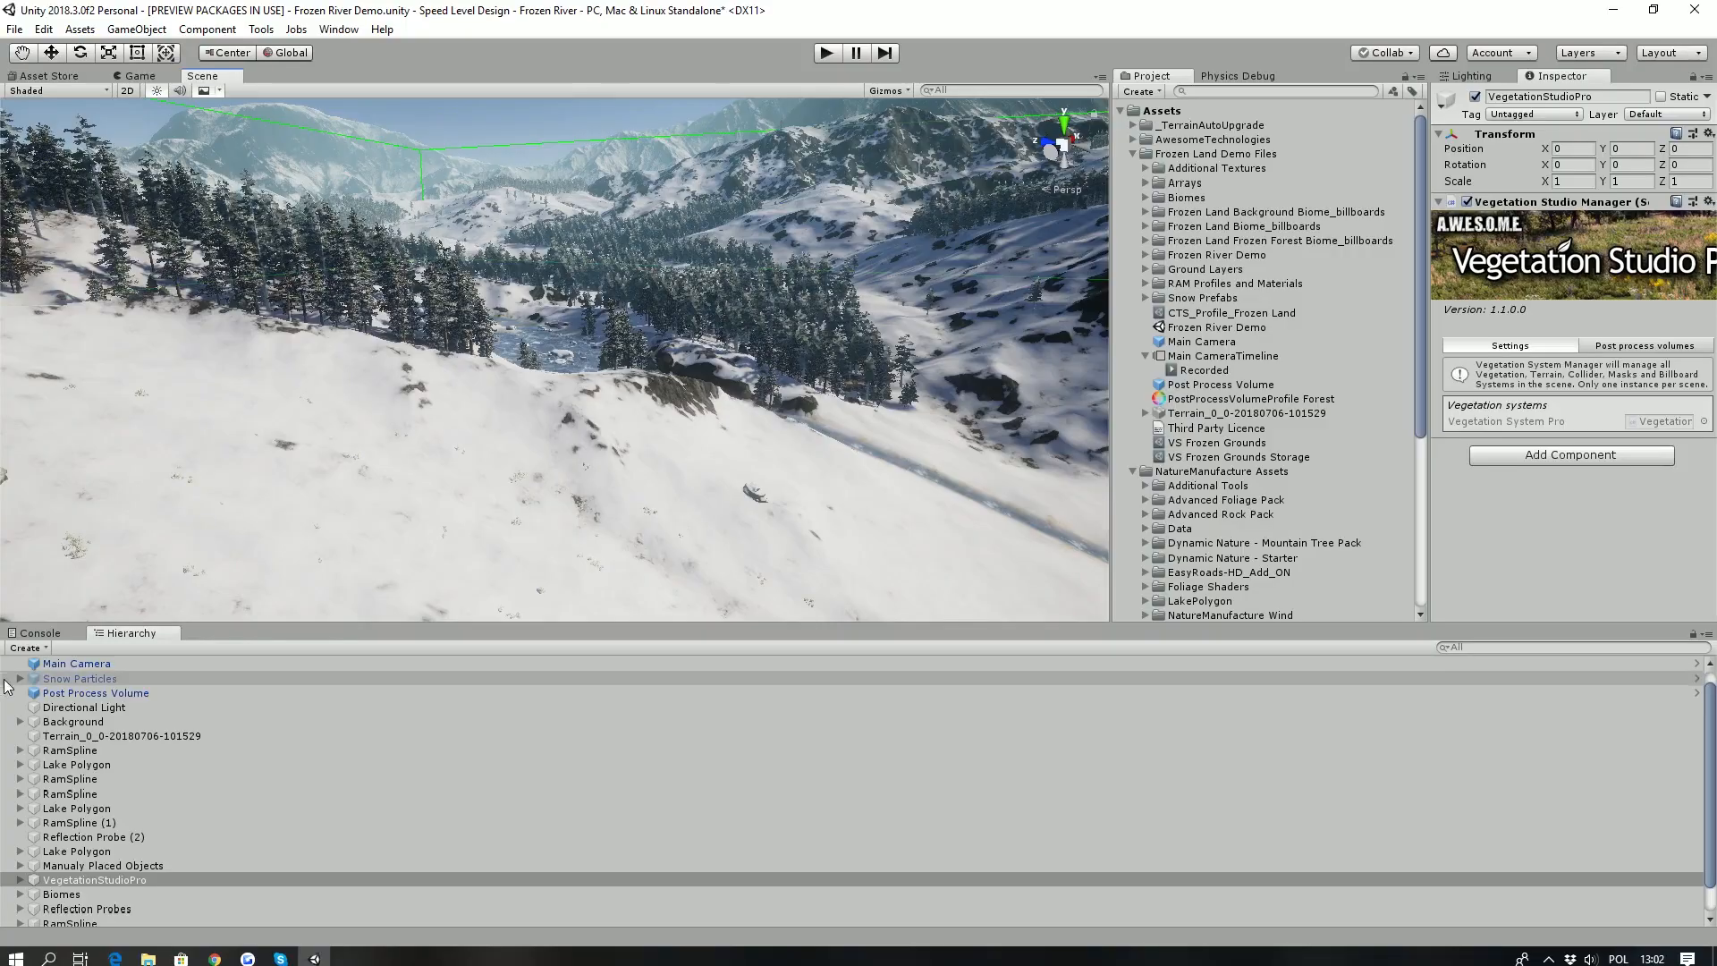
# - Select the Biomes object and examine the Frozen Forest biome areas around the river
pyautogui.click(60, 894)
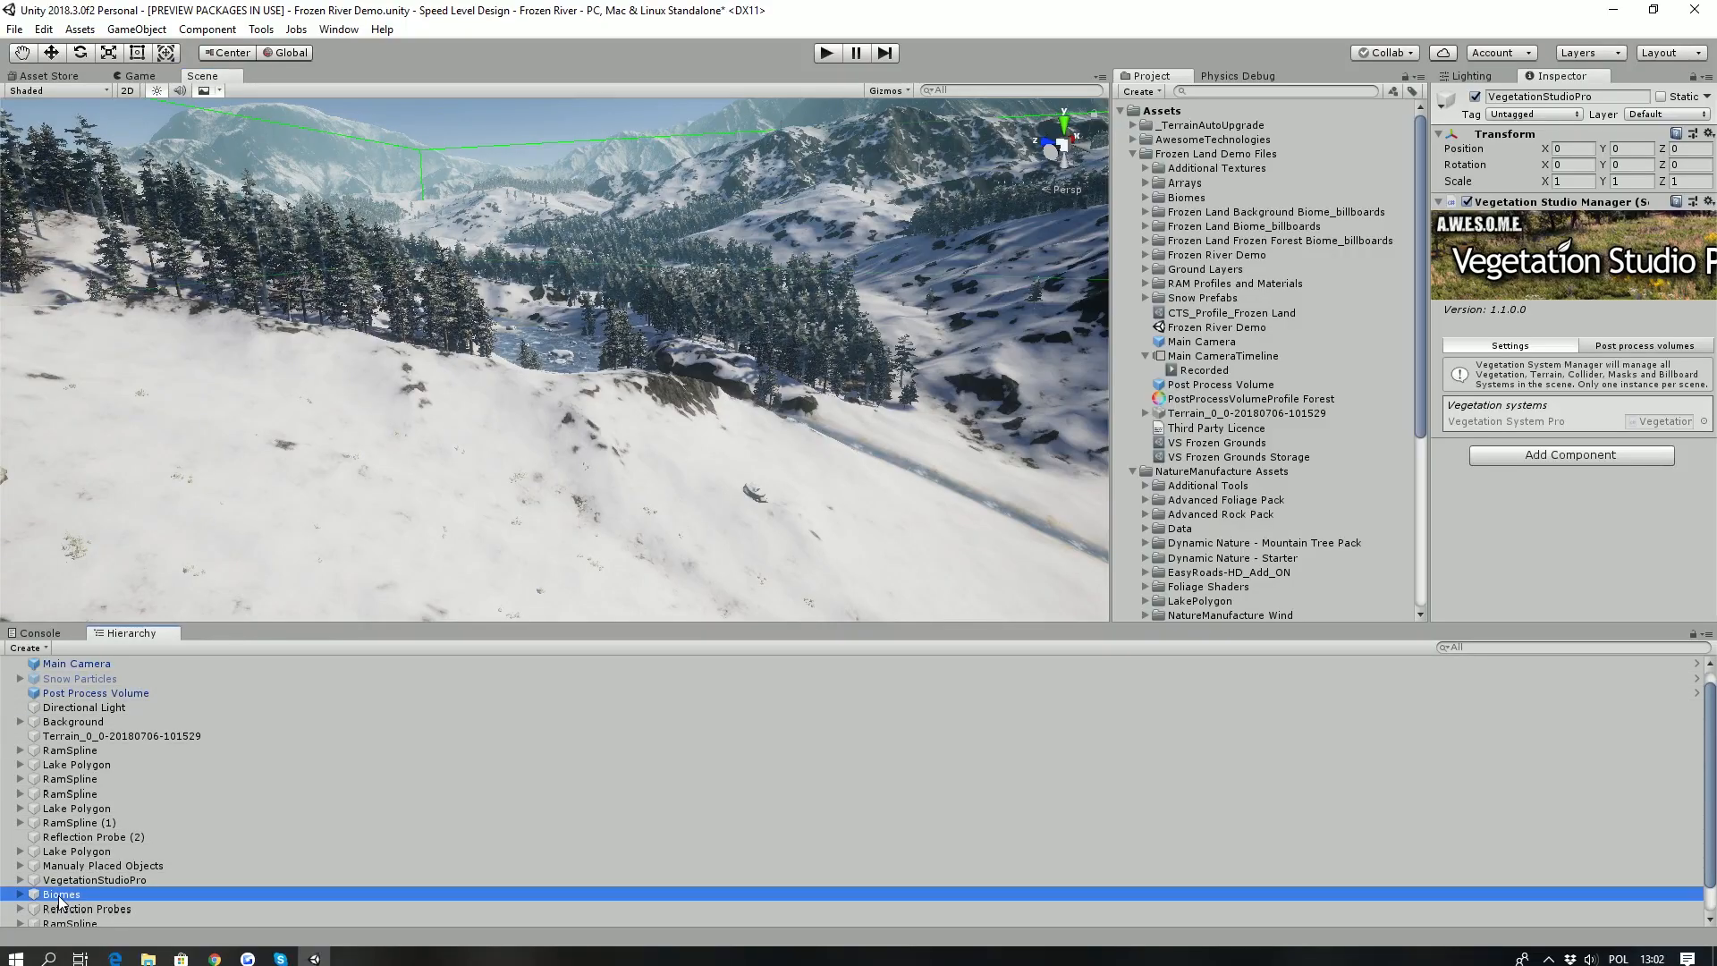
pyautogui.moveTo(193, 520); pyautogui.dragTo(242, 594, button='right')
pyautogui.doubleClick(85, 896)
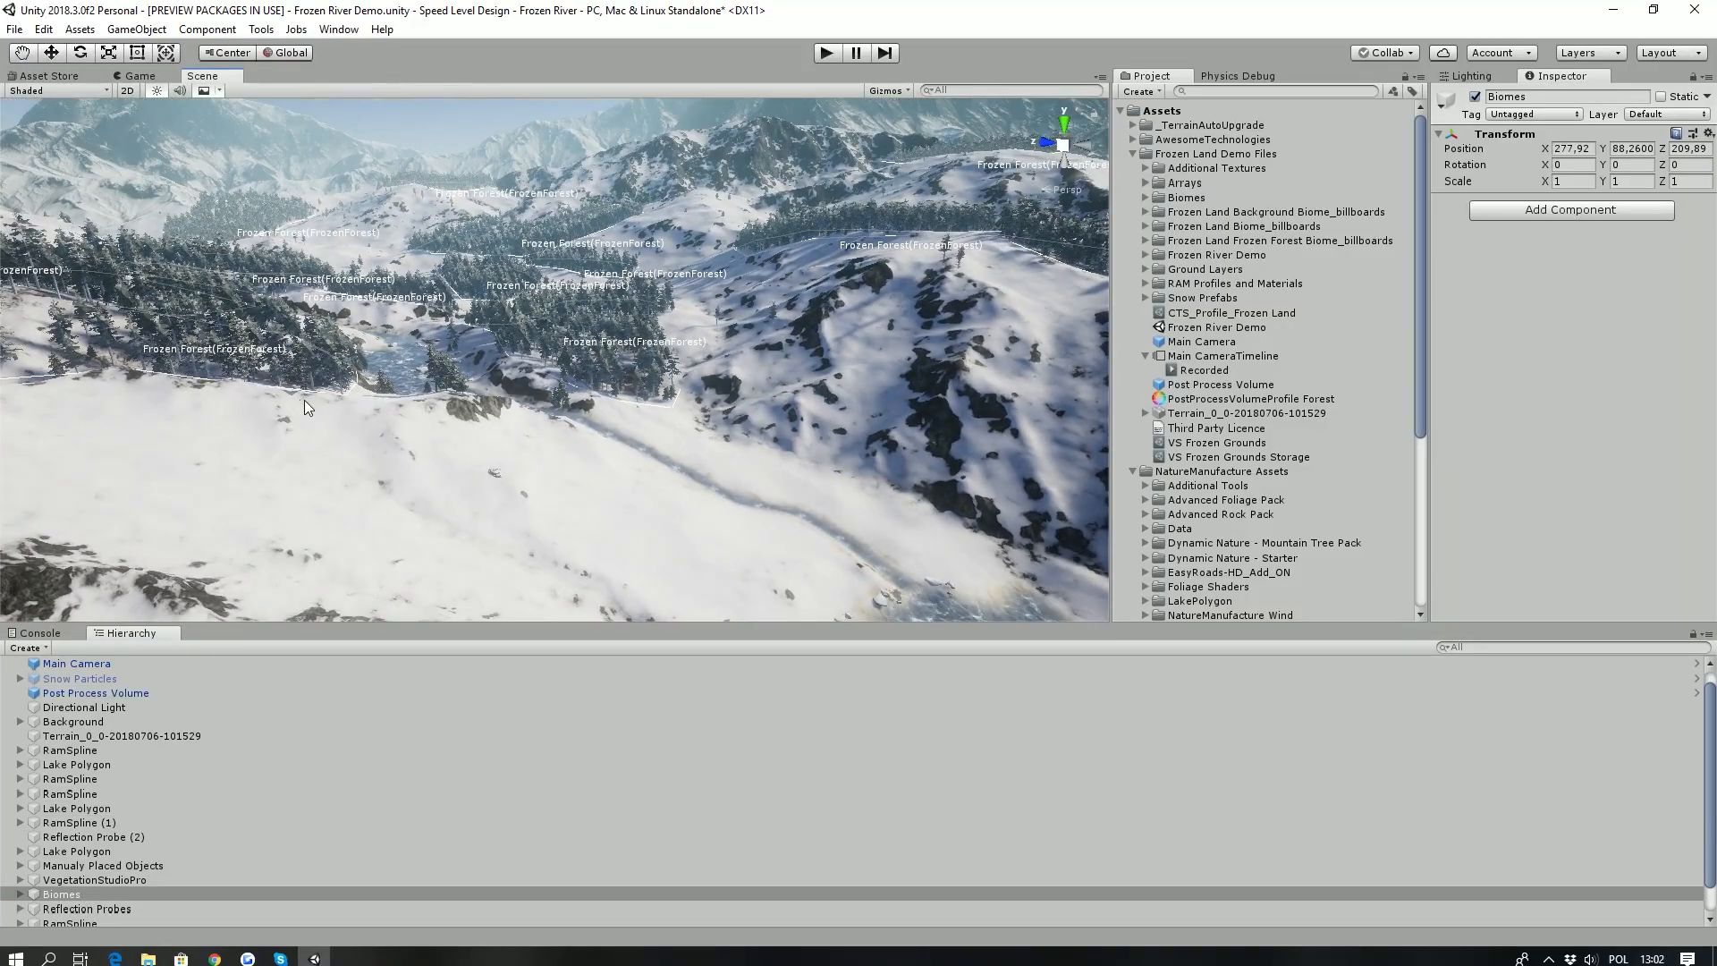
pyautogui.moveTo(706, 301); pyautogui.dragTo(407, 350, button='right')
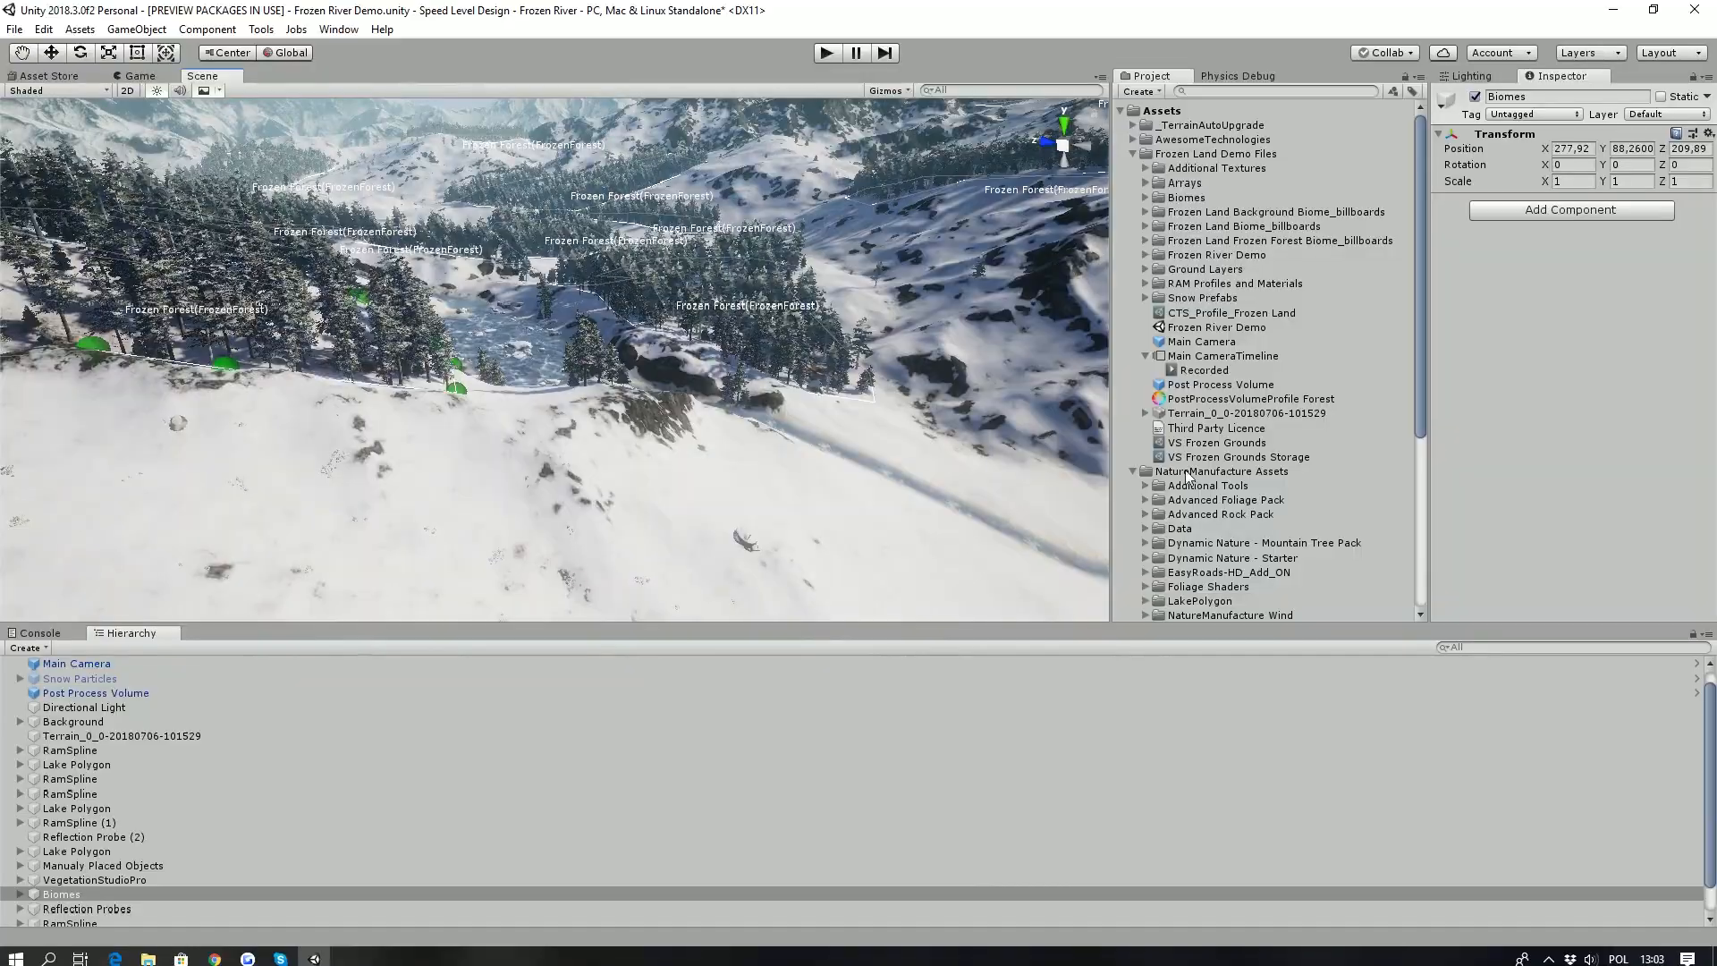
pyautogui.scroll(5, 384, 482)
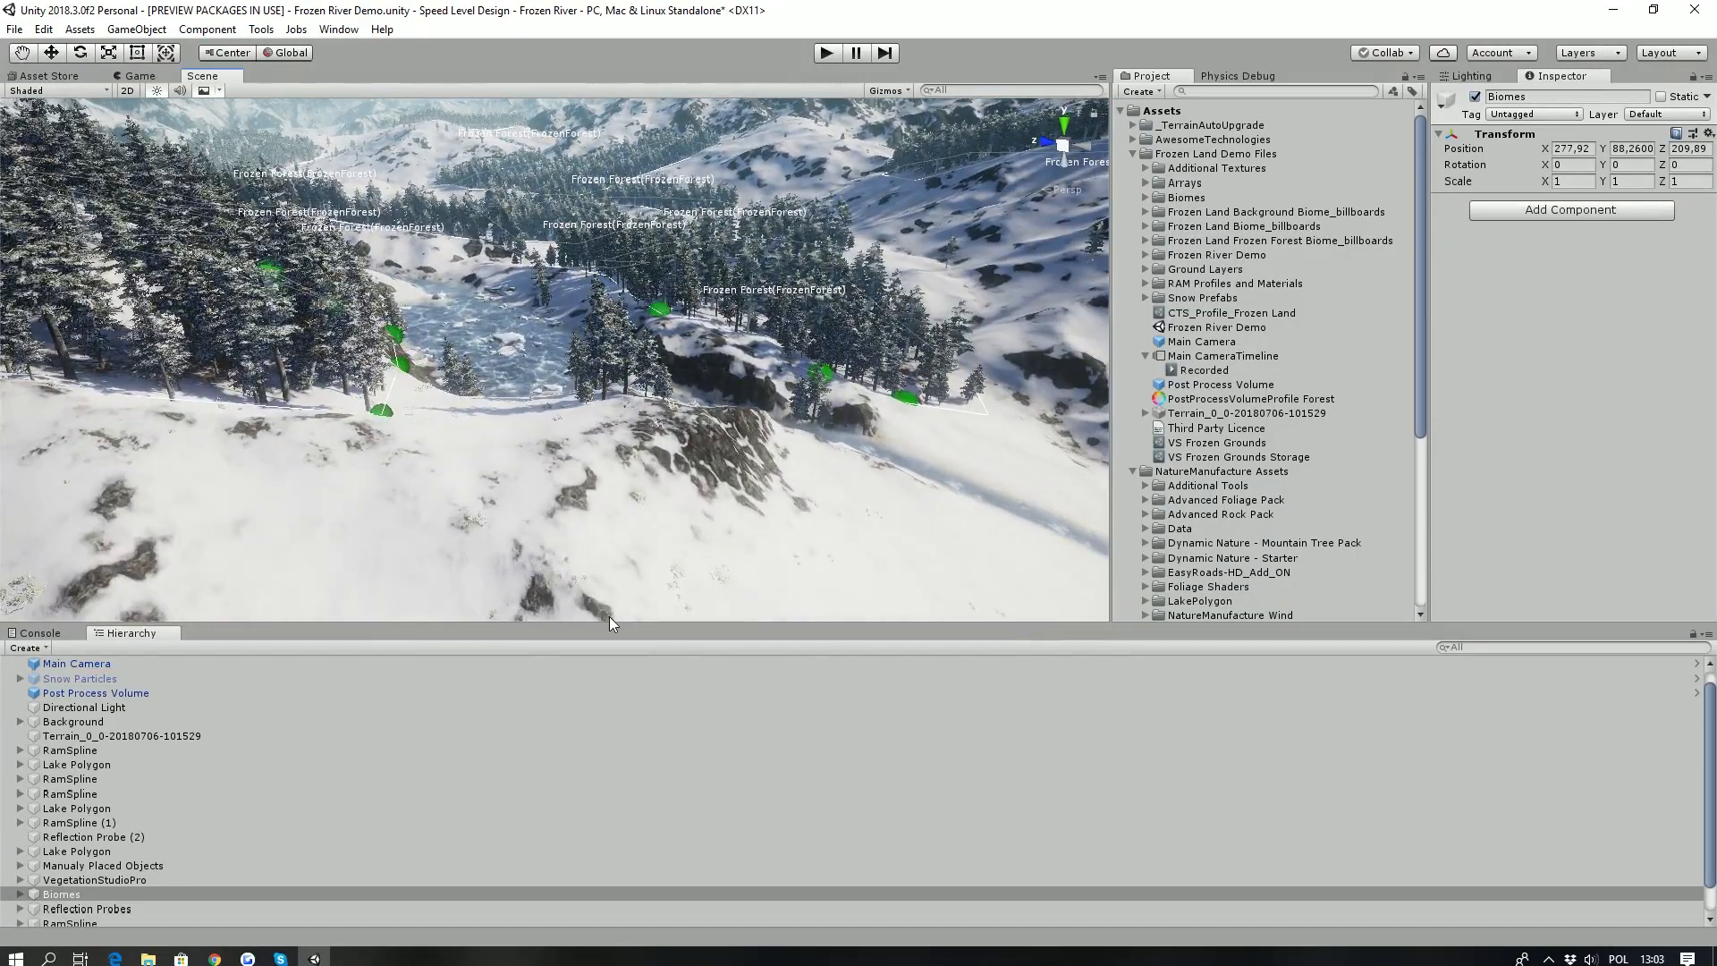
# - Enlarge the scene view, select the Additional Textures folder and inspect the frozen river ice and rocky banks up close
pyautogui.moveTo(609, 623); pyautogui.dragTo(609, 793)
pyautogui.moveTo(626, 536); pyautogui.dragTo(613, 505, button='right')
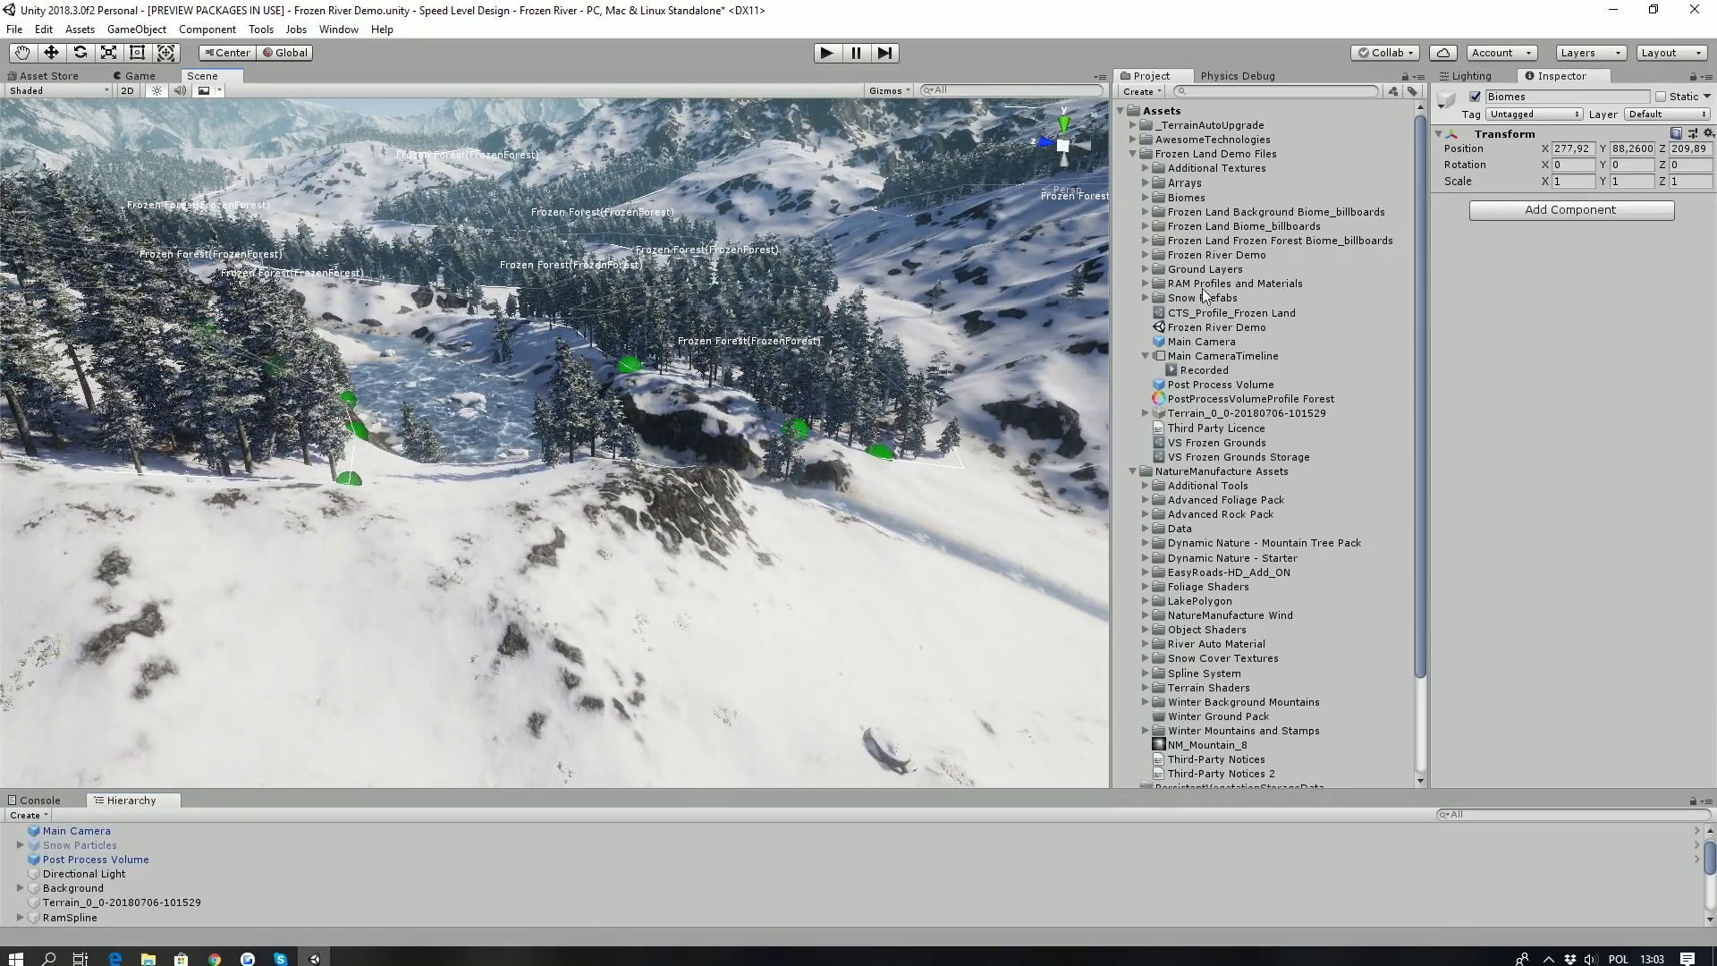
pyautogui.click(1218, 168)
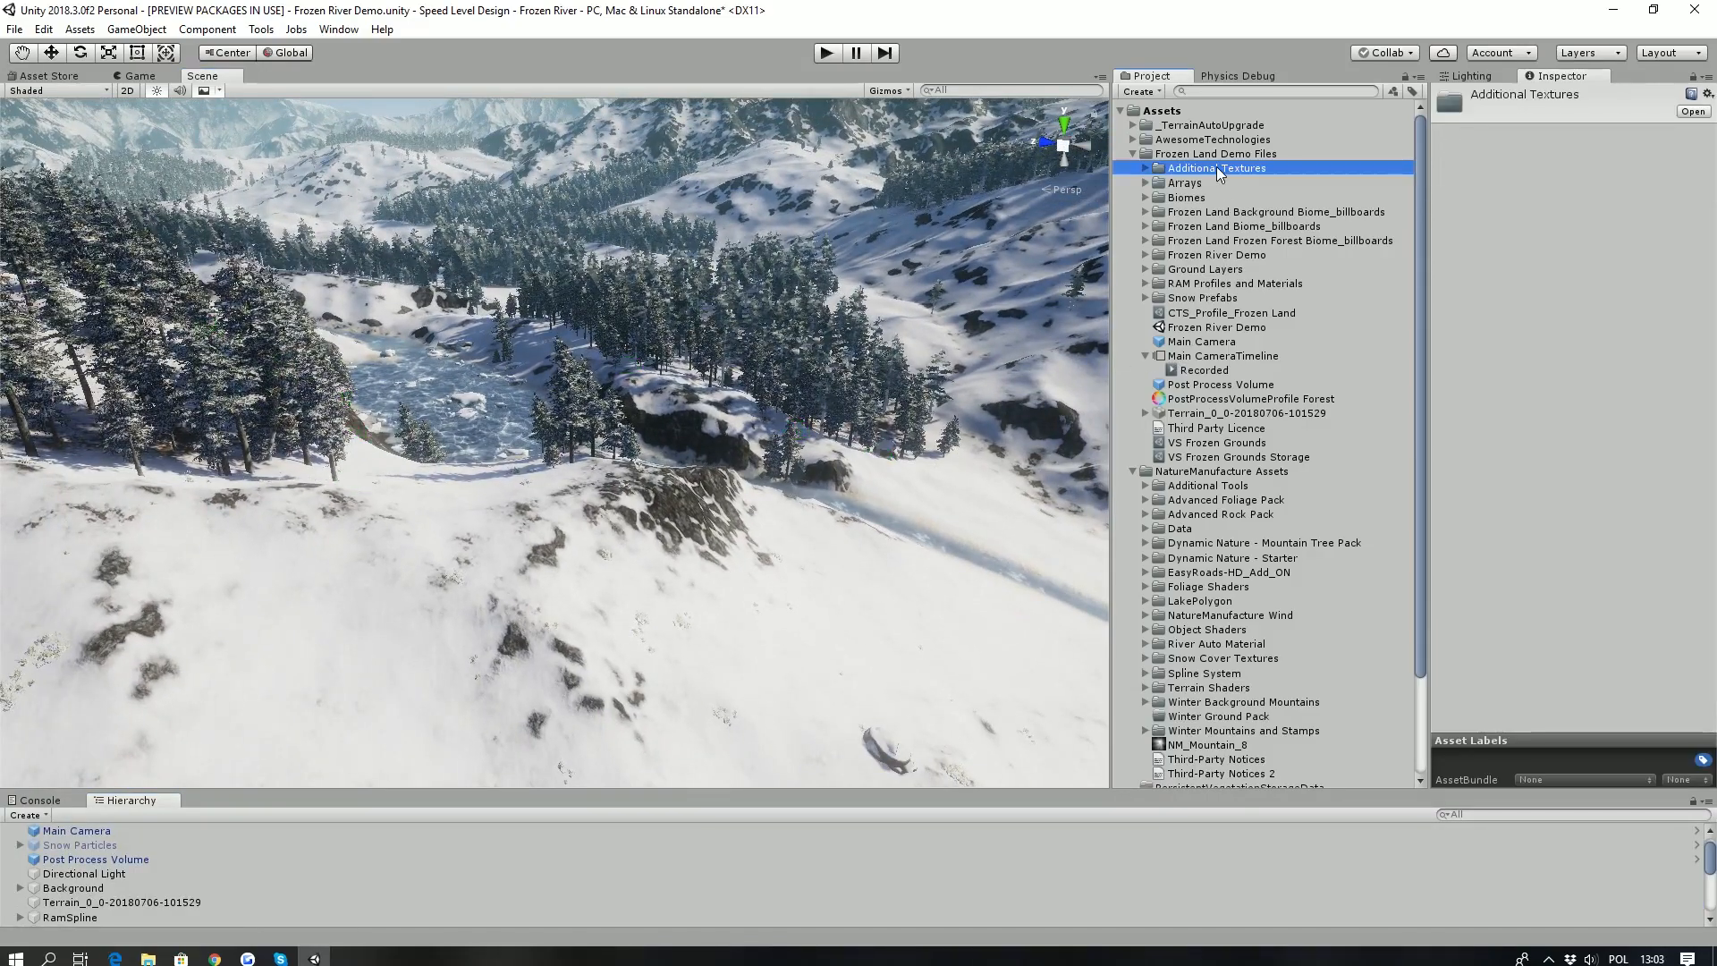
pyautogui.press('w')
pyautogui.moveTo(541, 577); pyautogui.dragTo(608, 577, button='right')
pyautogui.press('s')
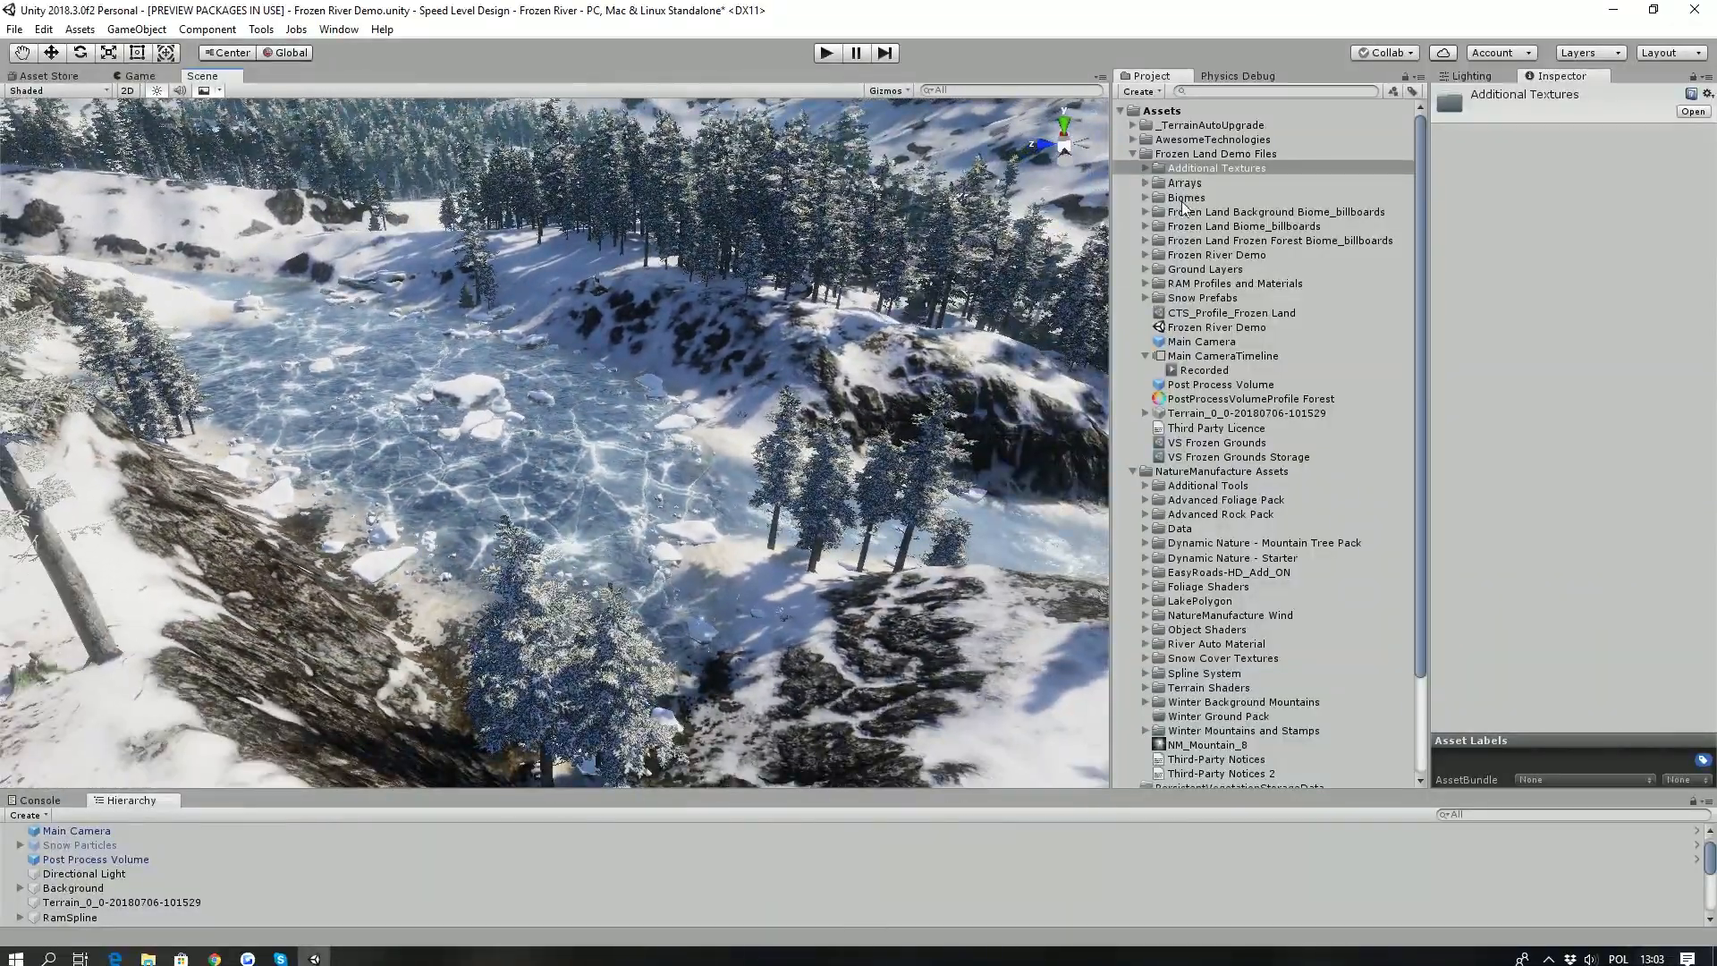
# - Collapse the Frozen Land Demo Files folder and select the Advanced Foliage Pack folder under NatureManufacture Assets
pyautogui.click(1132, 154)
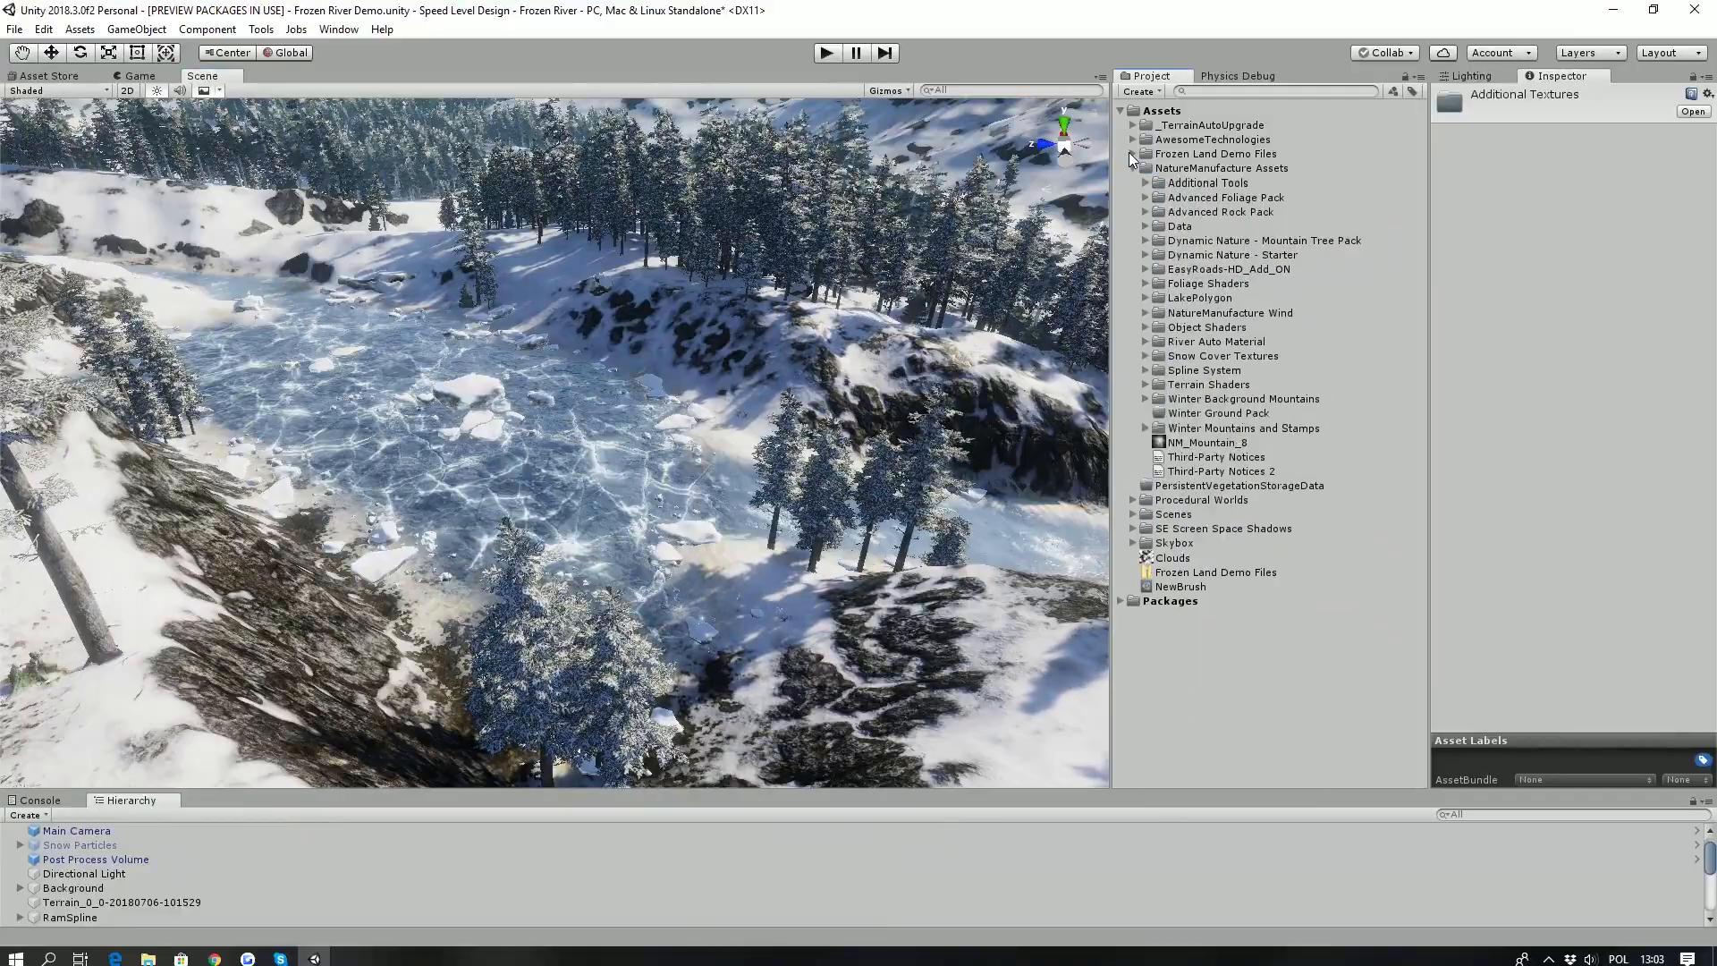
pyautogui.click(1205, 198)
pyautogui.press('w')
pyautogui.moveTo(836, 442); pyautogui.dragTo(502, 325, button='right')
pyautogui.press('s')
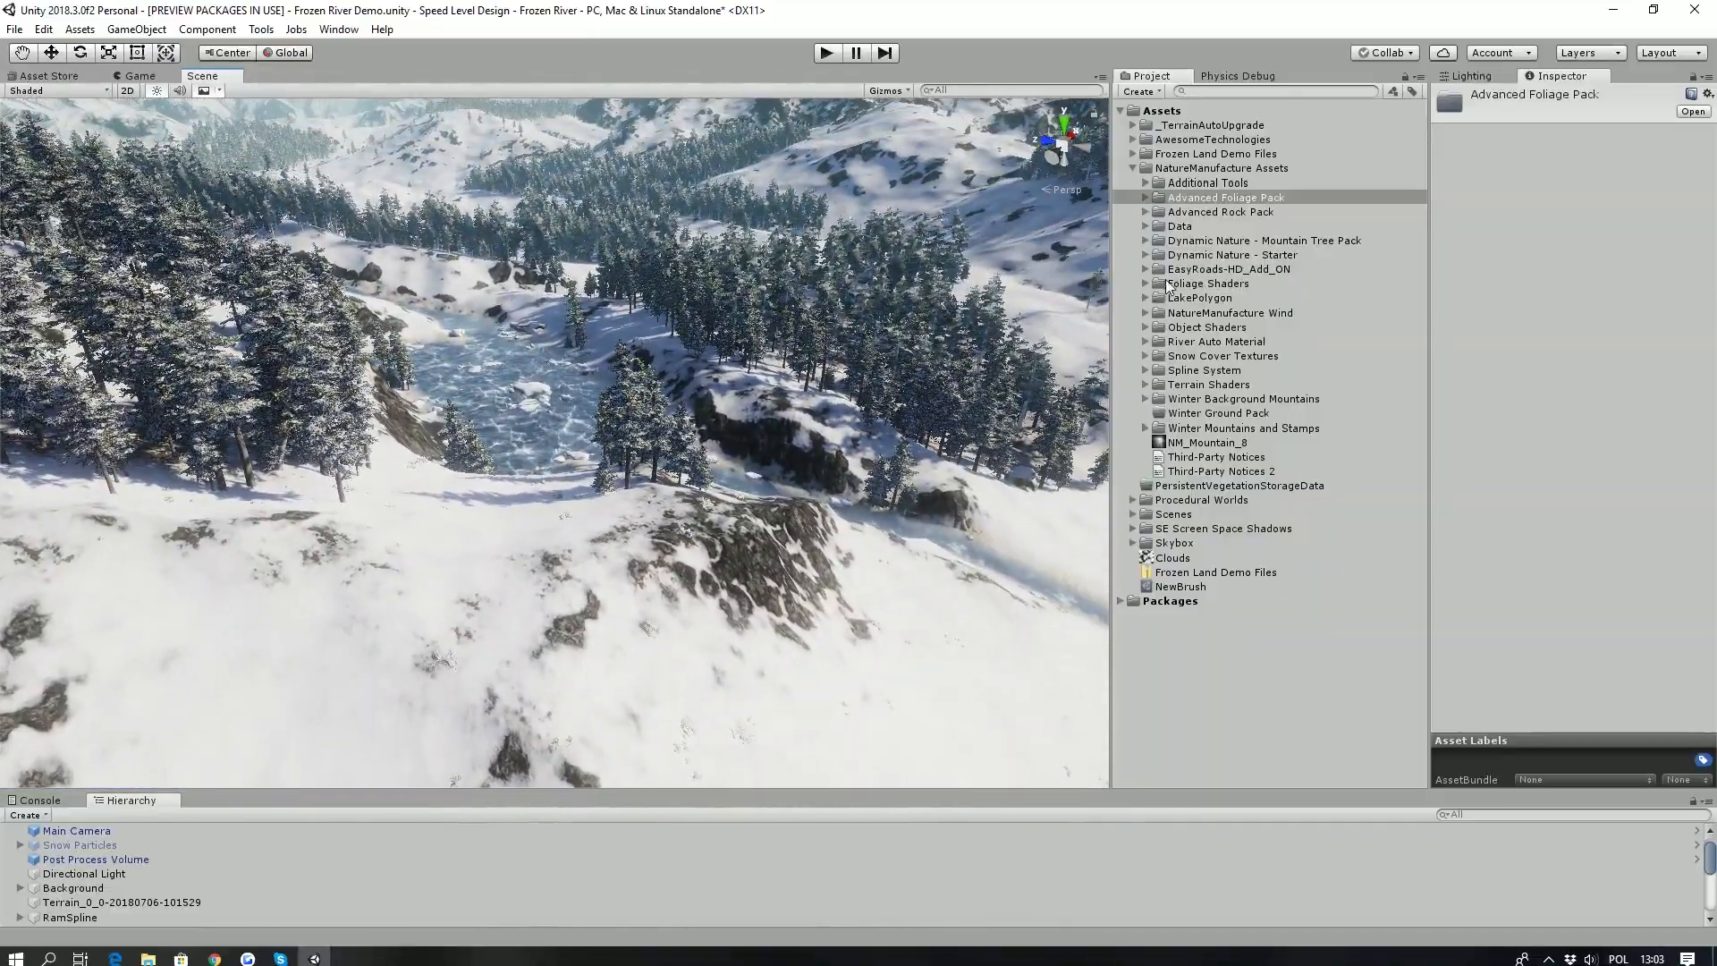
# - Select the EasyRoads-HD_Add_ON folder and examine the winding snowy road in the scene
pyautogui.click(1189, 269)
pyautogui.moveTo(356, 451); pyautogui.dragTo(631, 675, button='right')
pyautogui.press('w')
pyautogui.moveTo(578, 590)
pyautogui.mouseDown(button='right')
pyautogui.moveTo(587, 537)
pyautogui.moveTo(668, 630)
pyautogui.moveTo(645, 319)
pyautogui.moveTo(492, 460)
pyautogui.moveTo(531, 494)
pyautogui.moveTo(498, 502)
pyautogui.mouseUp(button='right')
pyautogui.press('s')
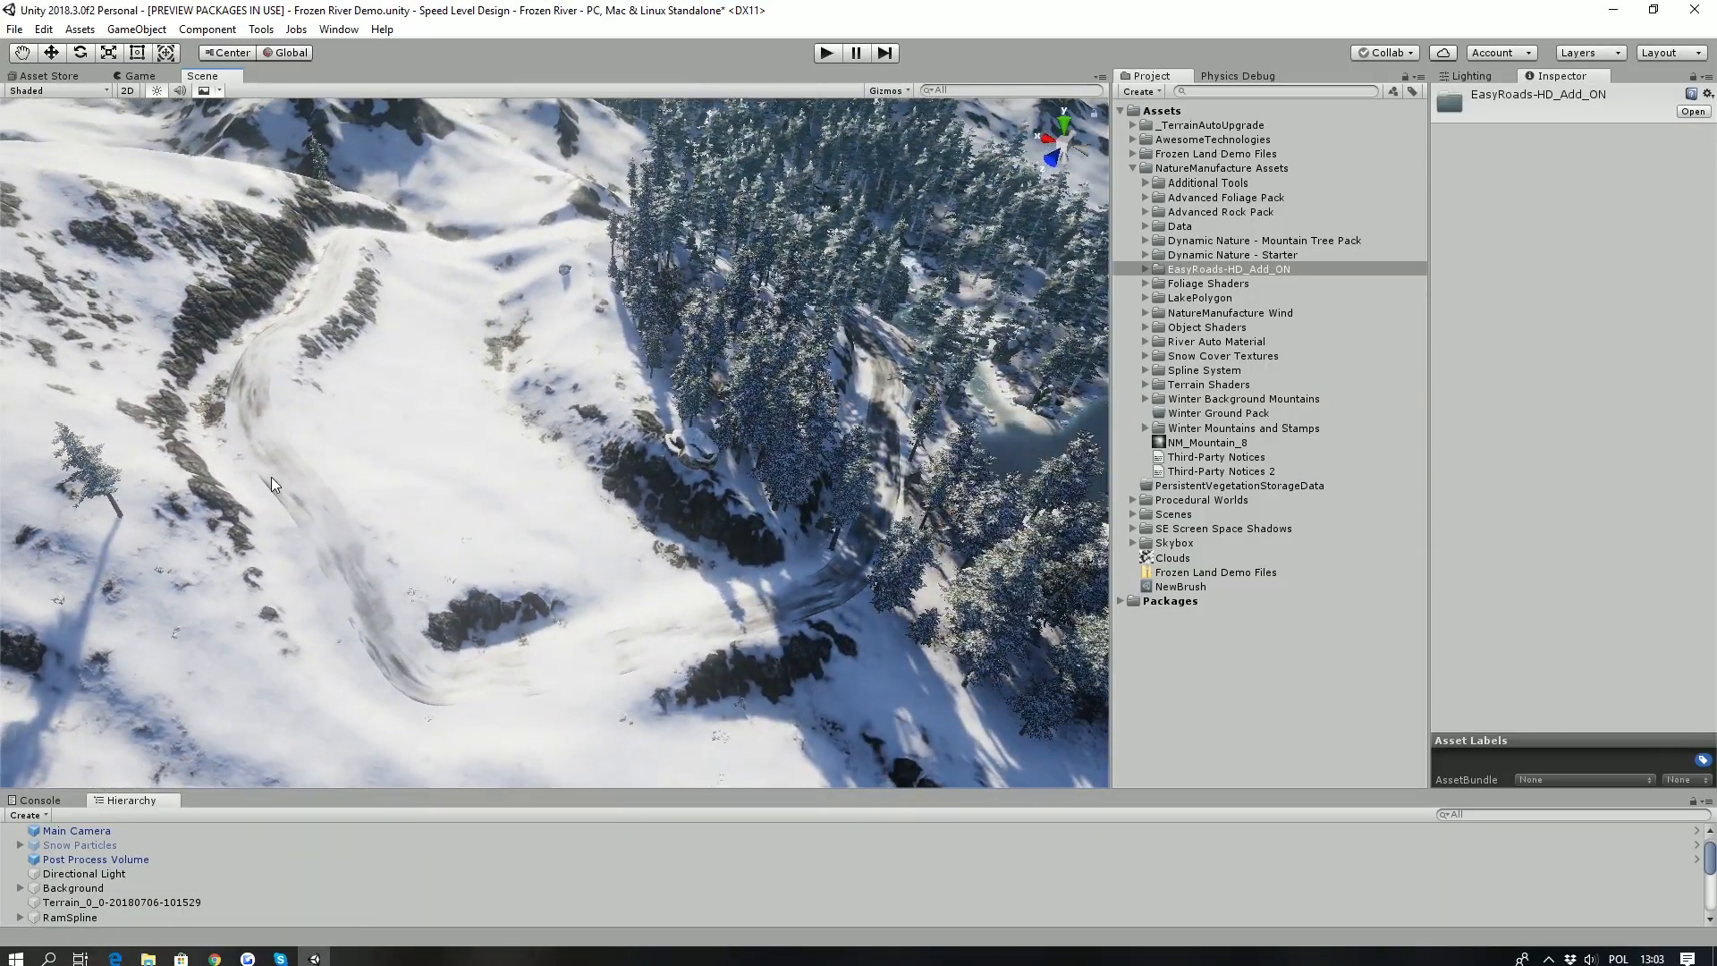
# - Pick the snowy road and a lake polygon in the scene to inspect them
pyautogui.click(286, 483)
pyautogui.moveTo(483, 631); pyautogui.dragTo(743, 577, button='right')
pyautogui.click(721, 398)
pyautogui.moveTo(721, 399); pyautogui.dragTo(142, 286, button='right')
pyautogui.click(660, 390)
pyautogui.click(991, 406)
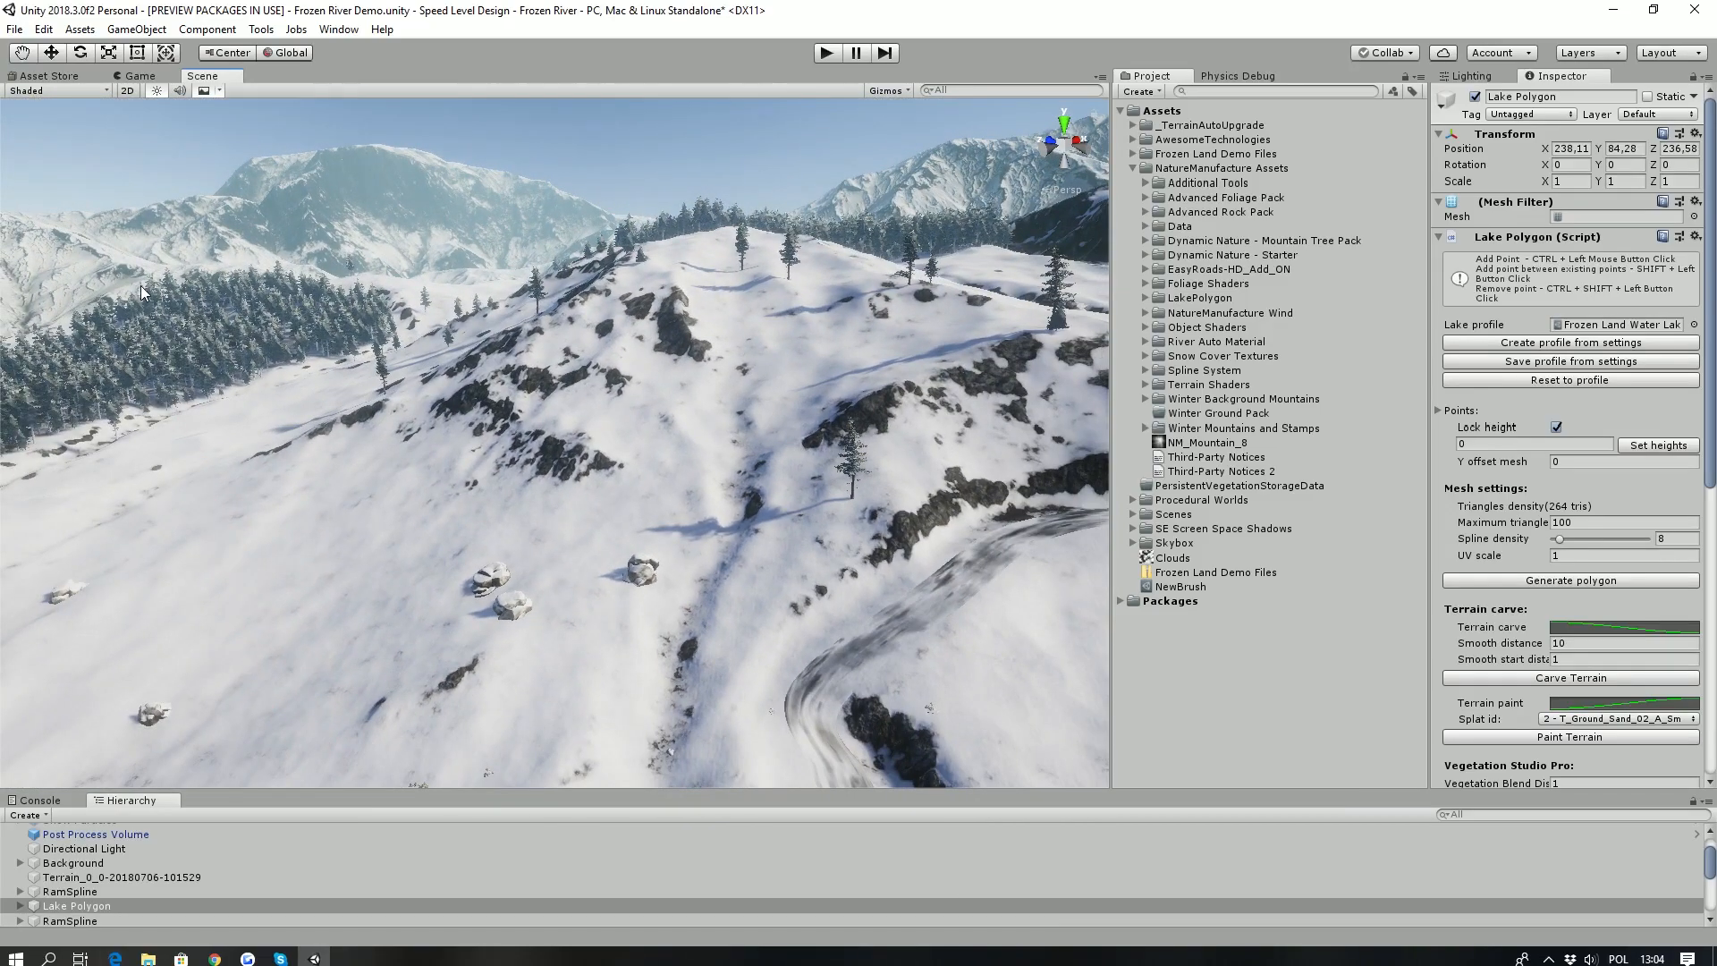
# - Pick a distant background mountain and the main terrain in the scene to inspect them
pyautogui.click(474, 219)
pyautogui.moveTo(952, 235); pyautogui.dragTo(664, 234, button='right')
pyautogui.click(857, 426)
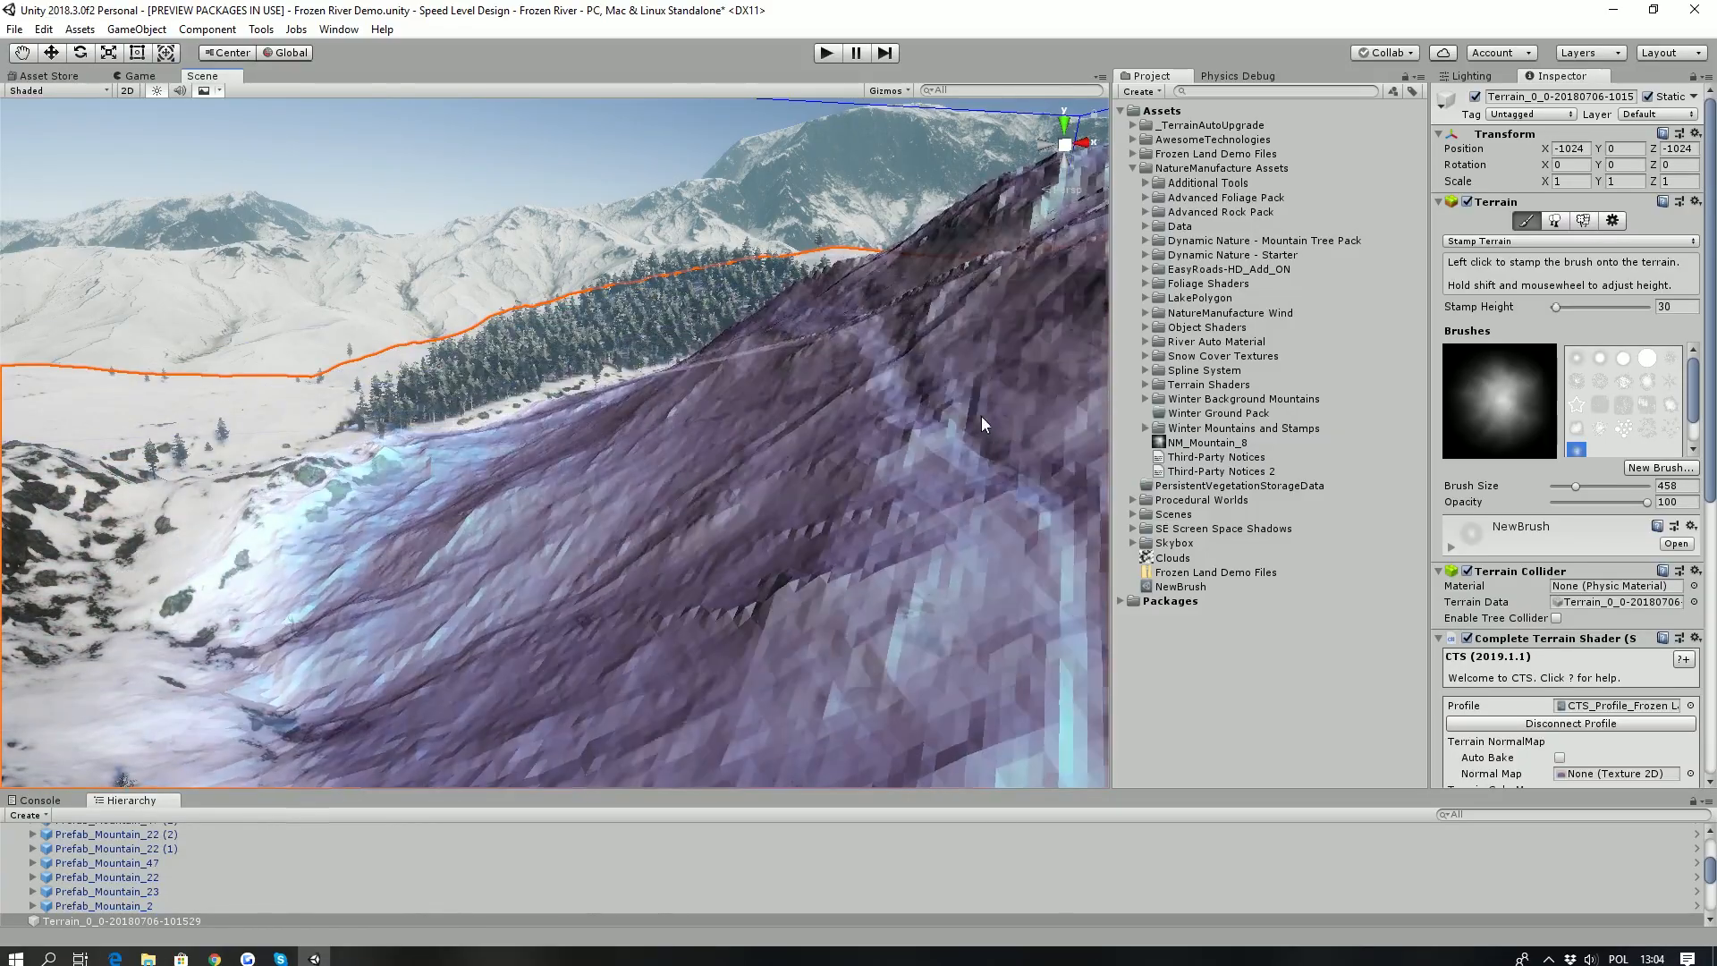
# - Select the NatureManufacture Wind folder and examine the forest along the frozen river
pyautogui.click(1229, 313)
pyautogui.moveTo(571, 315)
pyautogui.mouseDown(button='right')
pyautogui.moveTo(1062, 404)
pyautogui.moveTo(1049, 447)
pyautogui.moveTo(731, 358)
pyautogui.moveTo(617, 388)
pyautogui.moveTo(528, 528)
pyautogui.moveTo(458, 356)
pyautogui.moveTo(388, 577)
pyautogui.moveTo(1082, 369)
pyautogui.mouseUp(button='right')
pyautogui.moveTo(996, 291); pyautogui.dragTo(372, 432, button='right')
pyautogui.moveTo(698, 400); pyautogui.dragTo(764, 445, button='right')
pyautogui.press('w')
pyautogui.moveTo(819, 619); pyautogui.dragTo(783, 585, button='right')
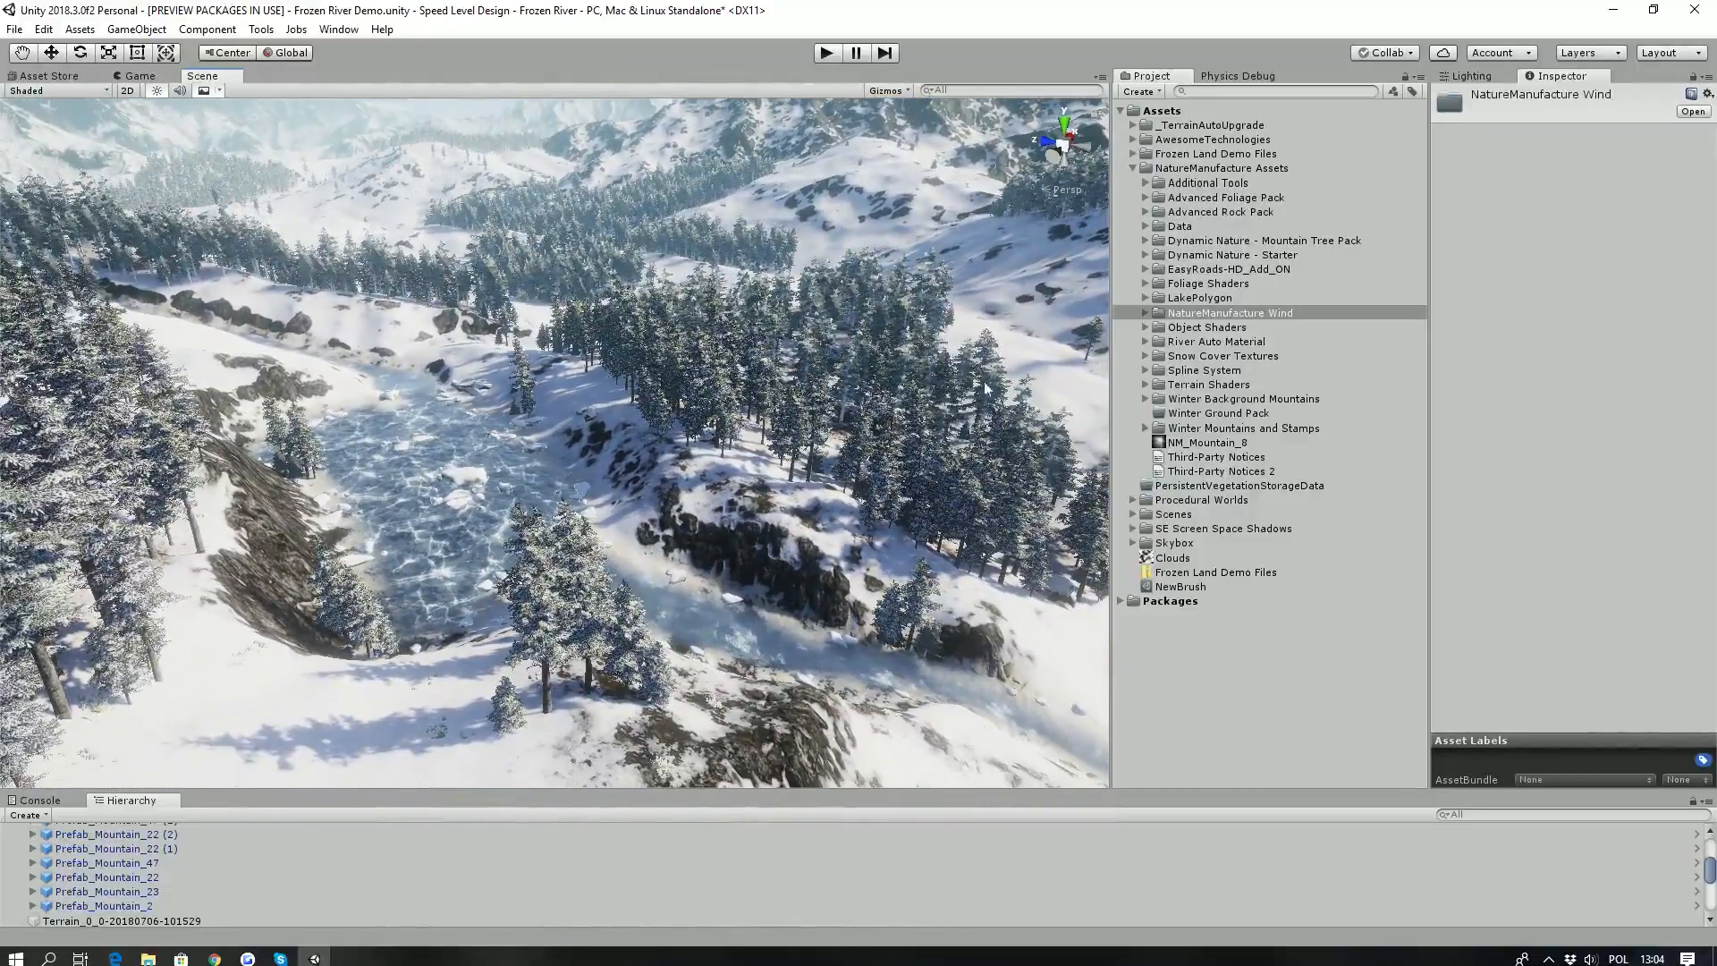
pyautogui.moveTo(583, 341); pyautogui.dragTo(541, 336, button='right')
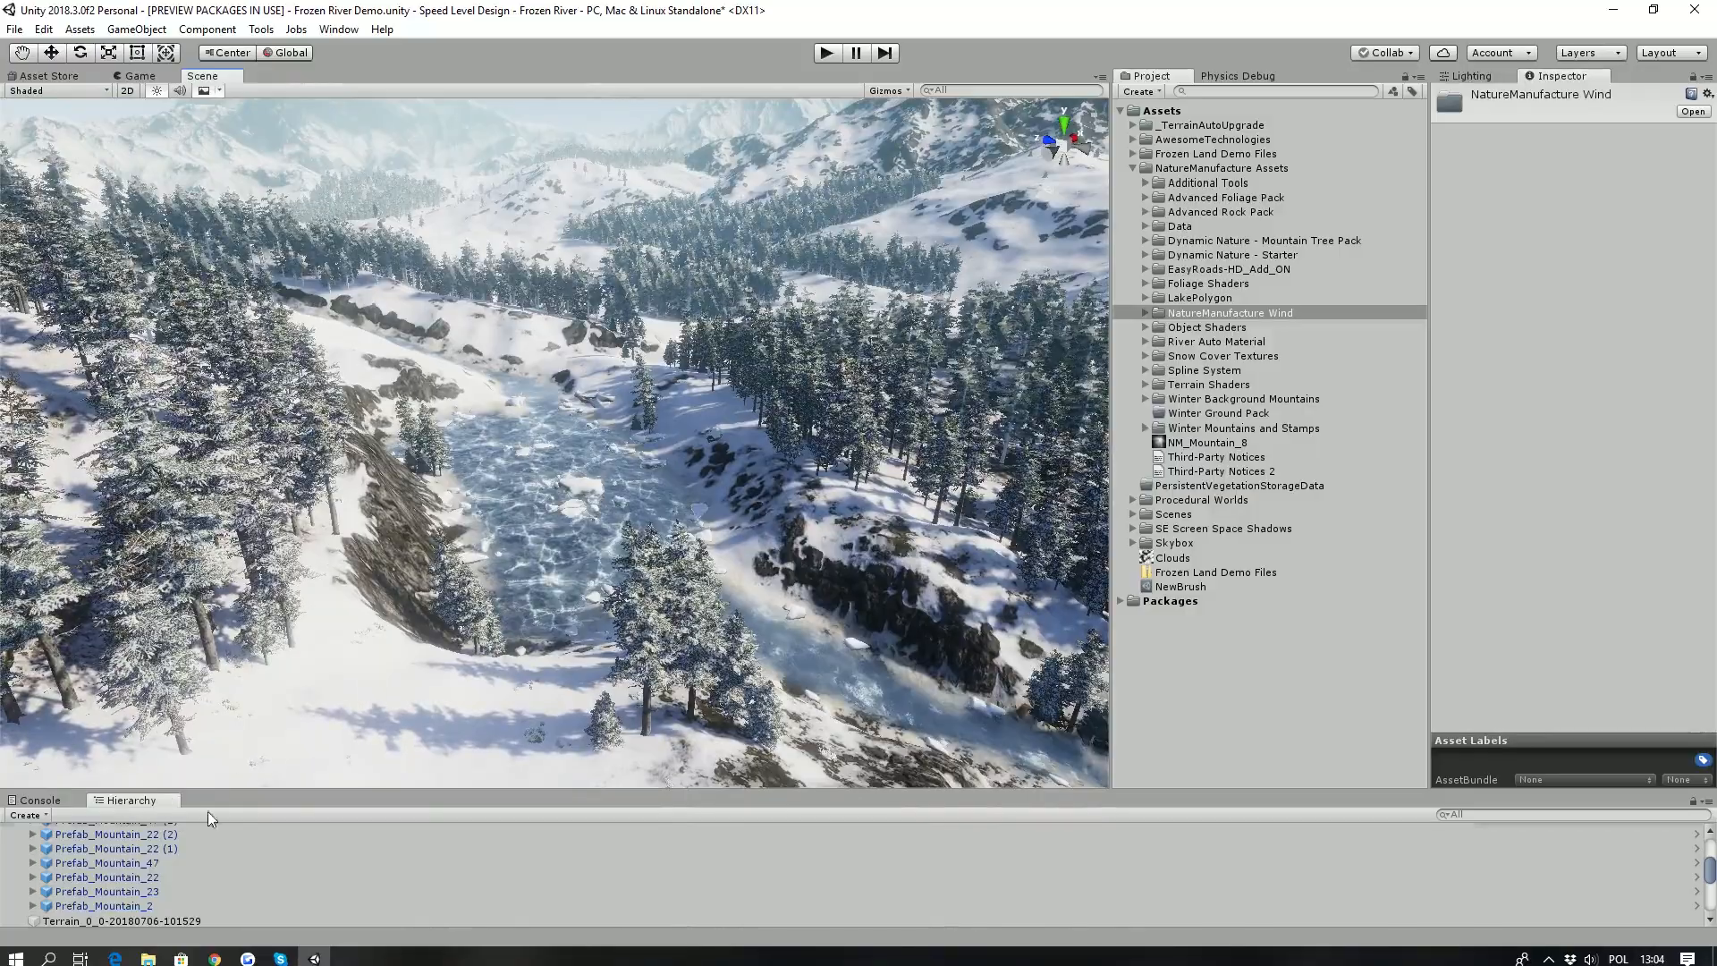
# - Enlarge the object list, collapse the Background group and select the VegetationStudioPro object
pyautogui.moveTo(230, 792); pyautogui.dragTo(188, 673)
pyautogui.scroll(3, 124, 817)
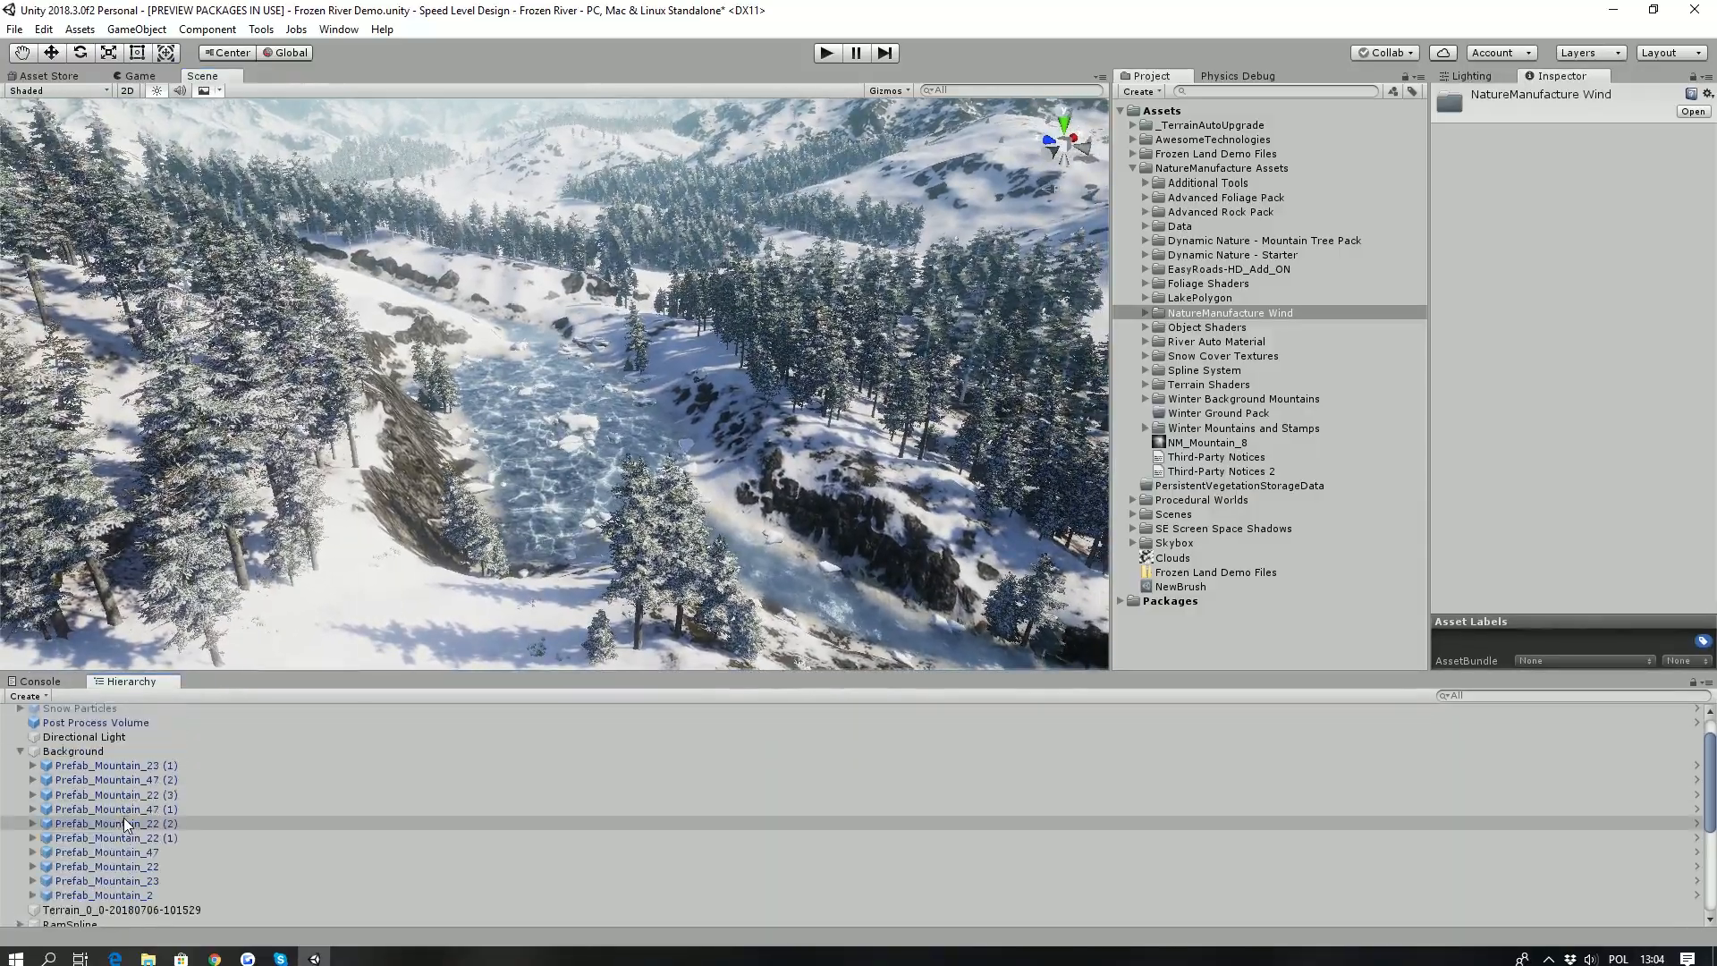
pyautogui.scroll(-2, 62, 805)
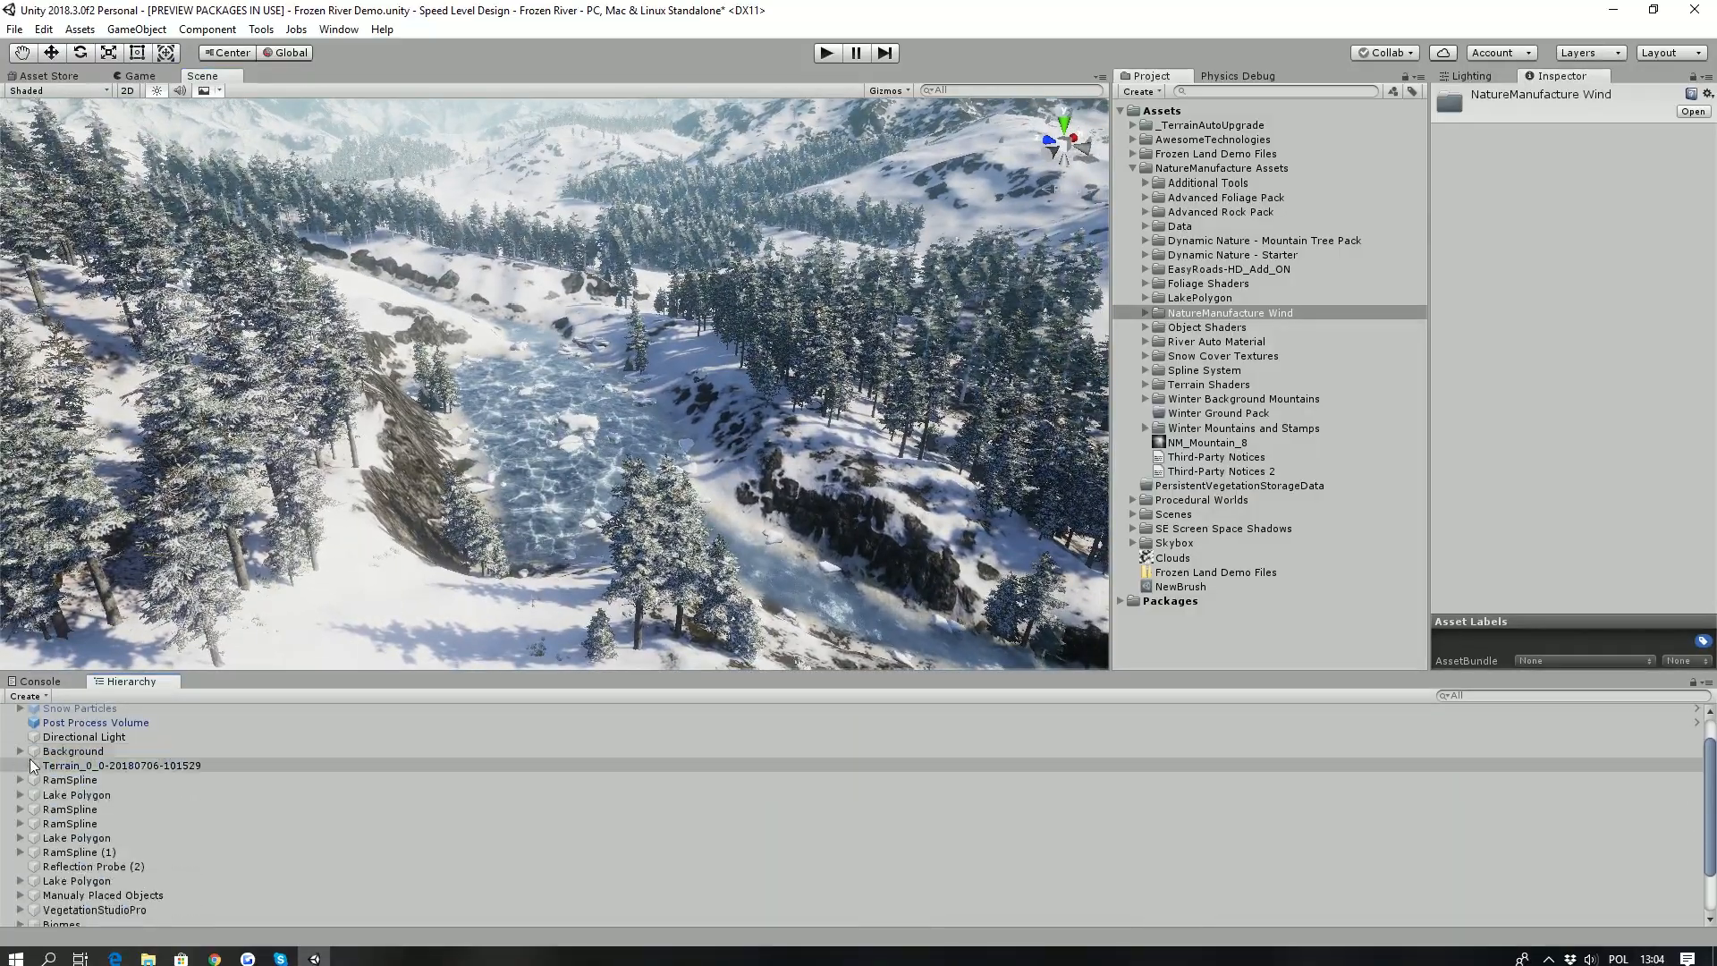
pyautogui.click(95, 848)
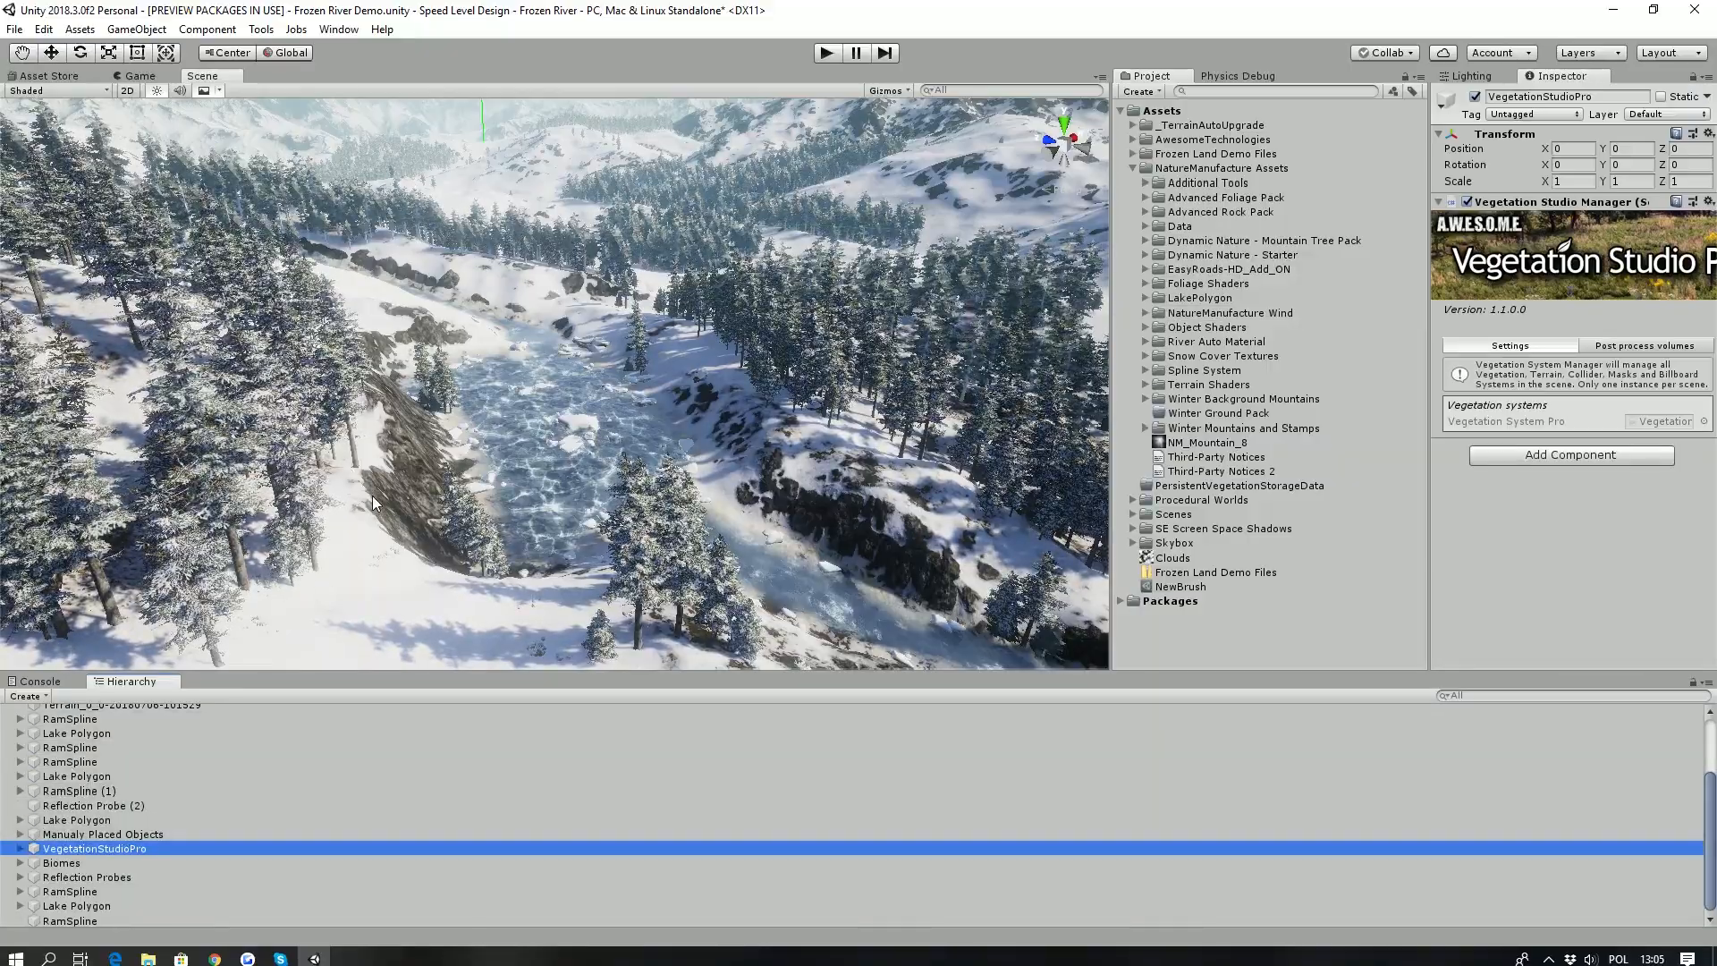
pyautogui.moveTo(370, 496); pyautogui.dragTo(393, 491, button='right')
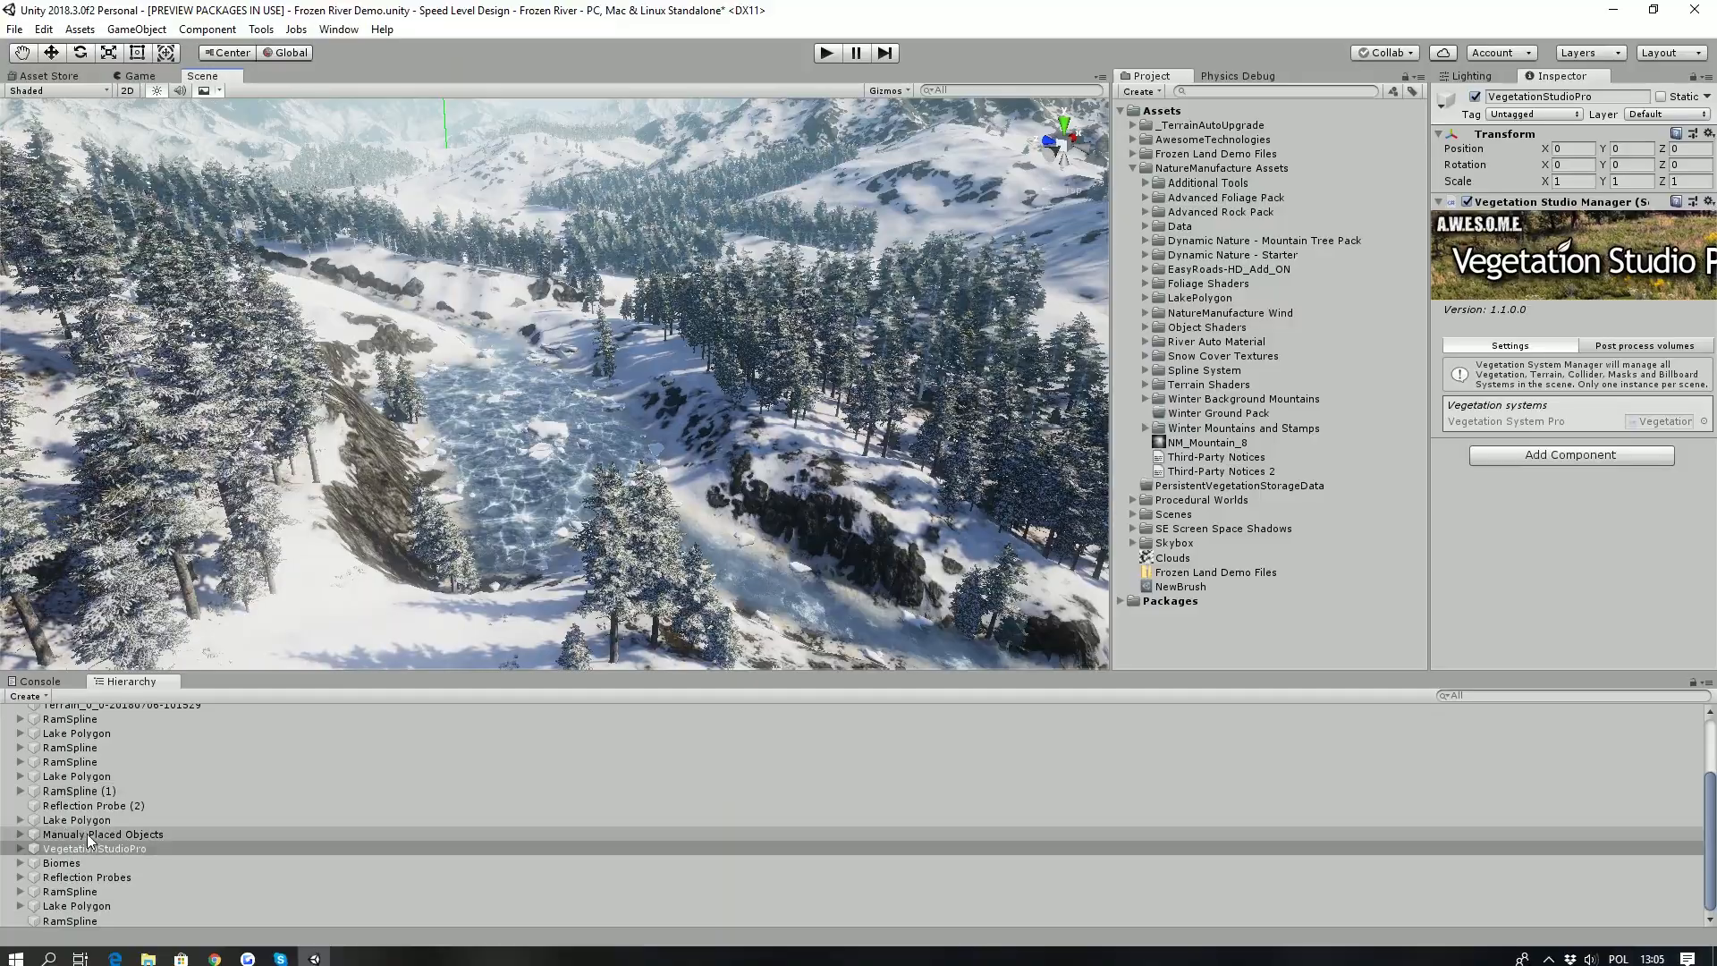
# - Expand the Biomes group and select the Frozen Forest (14) biome mask area
pyautogui.scroll(3, 88, 835)
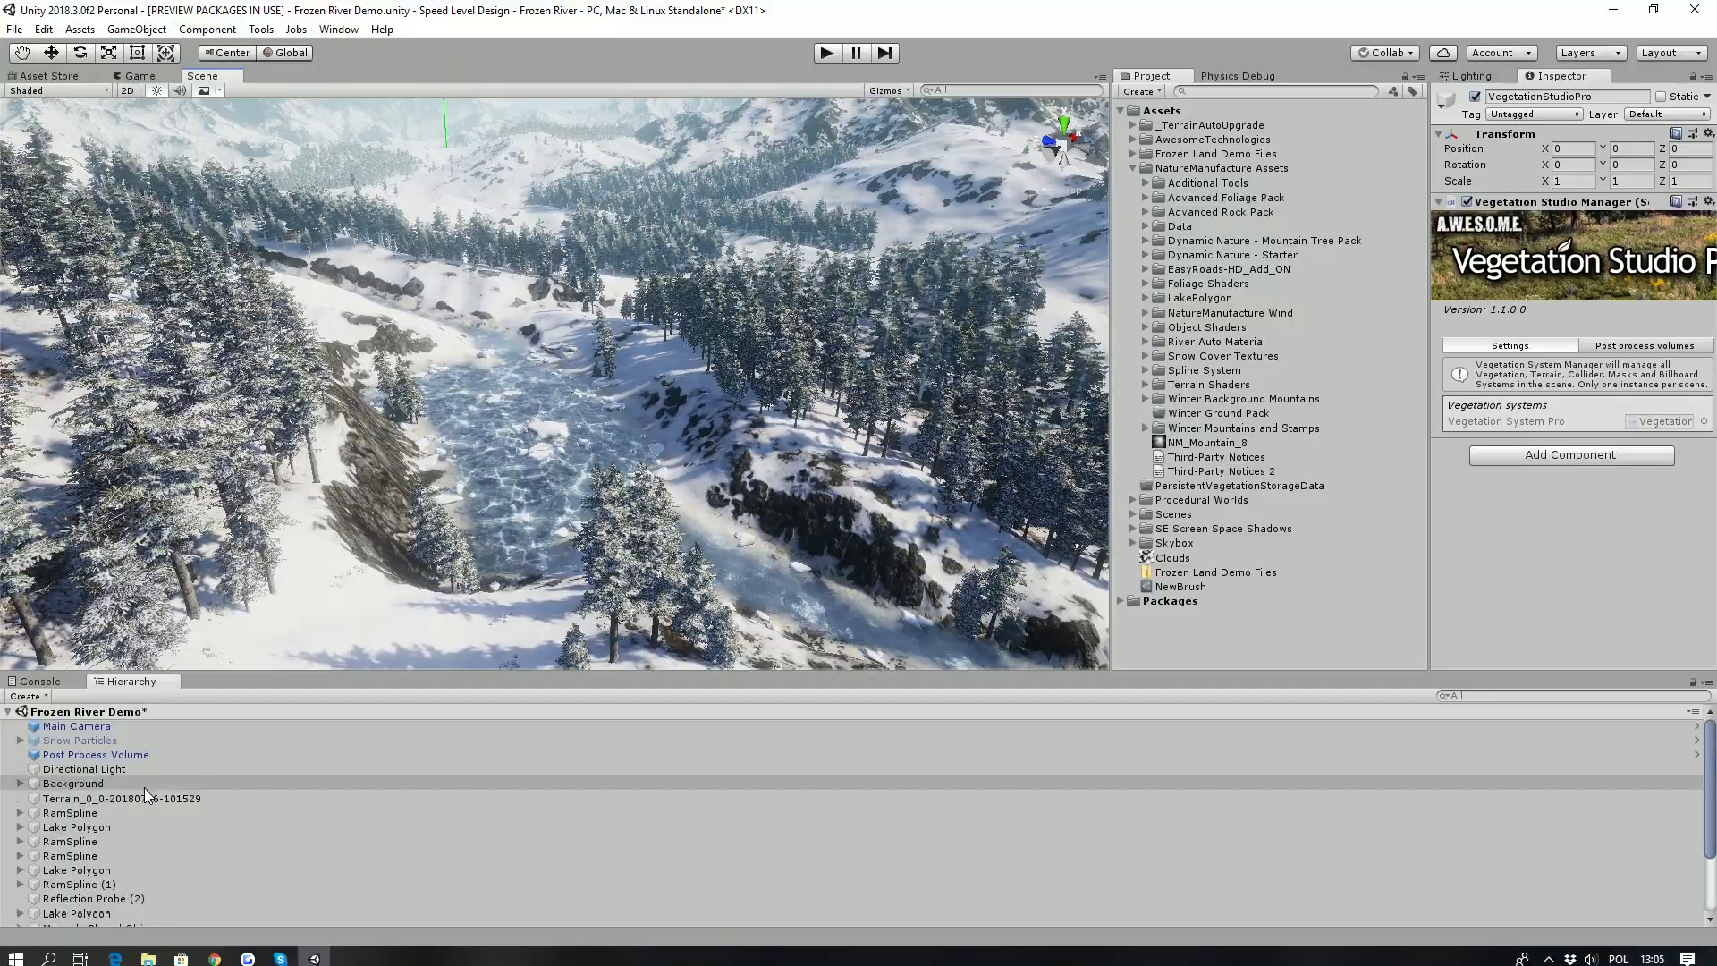
pyautogui.scroll(-3, 95, 830)
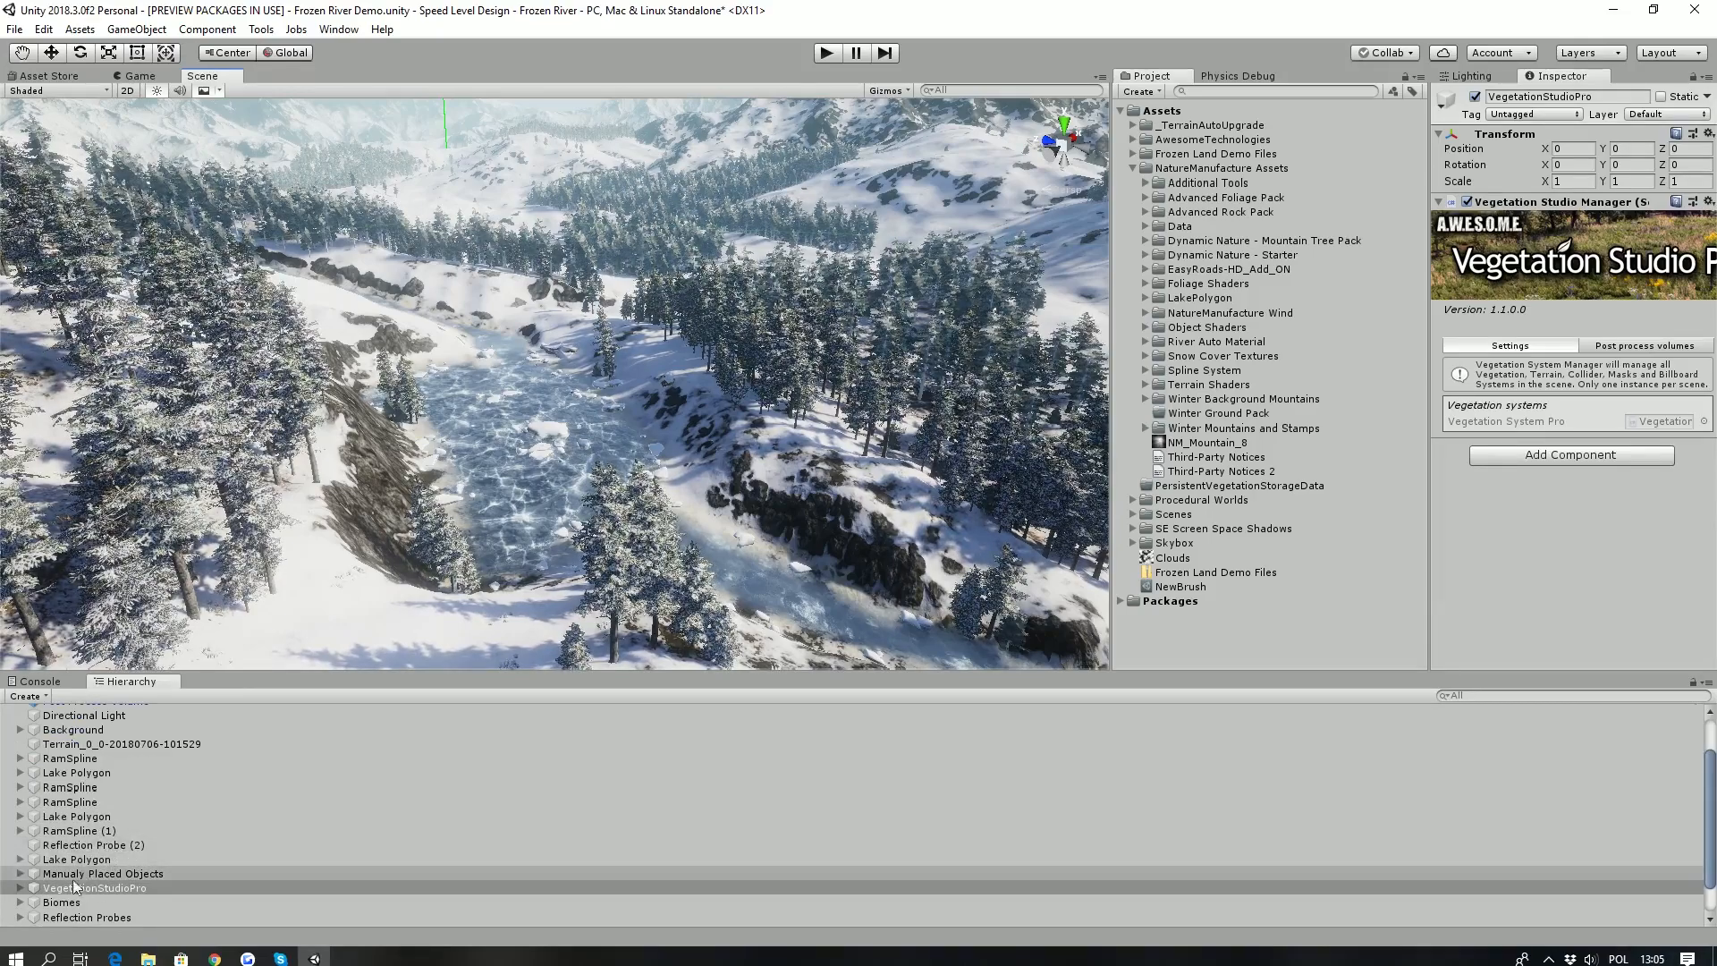
pyautogui.click(19, 902)
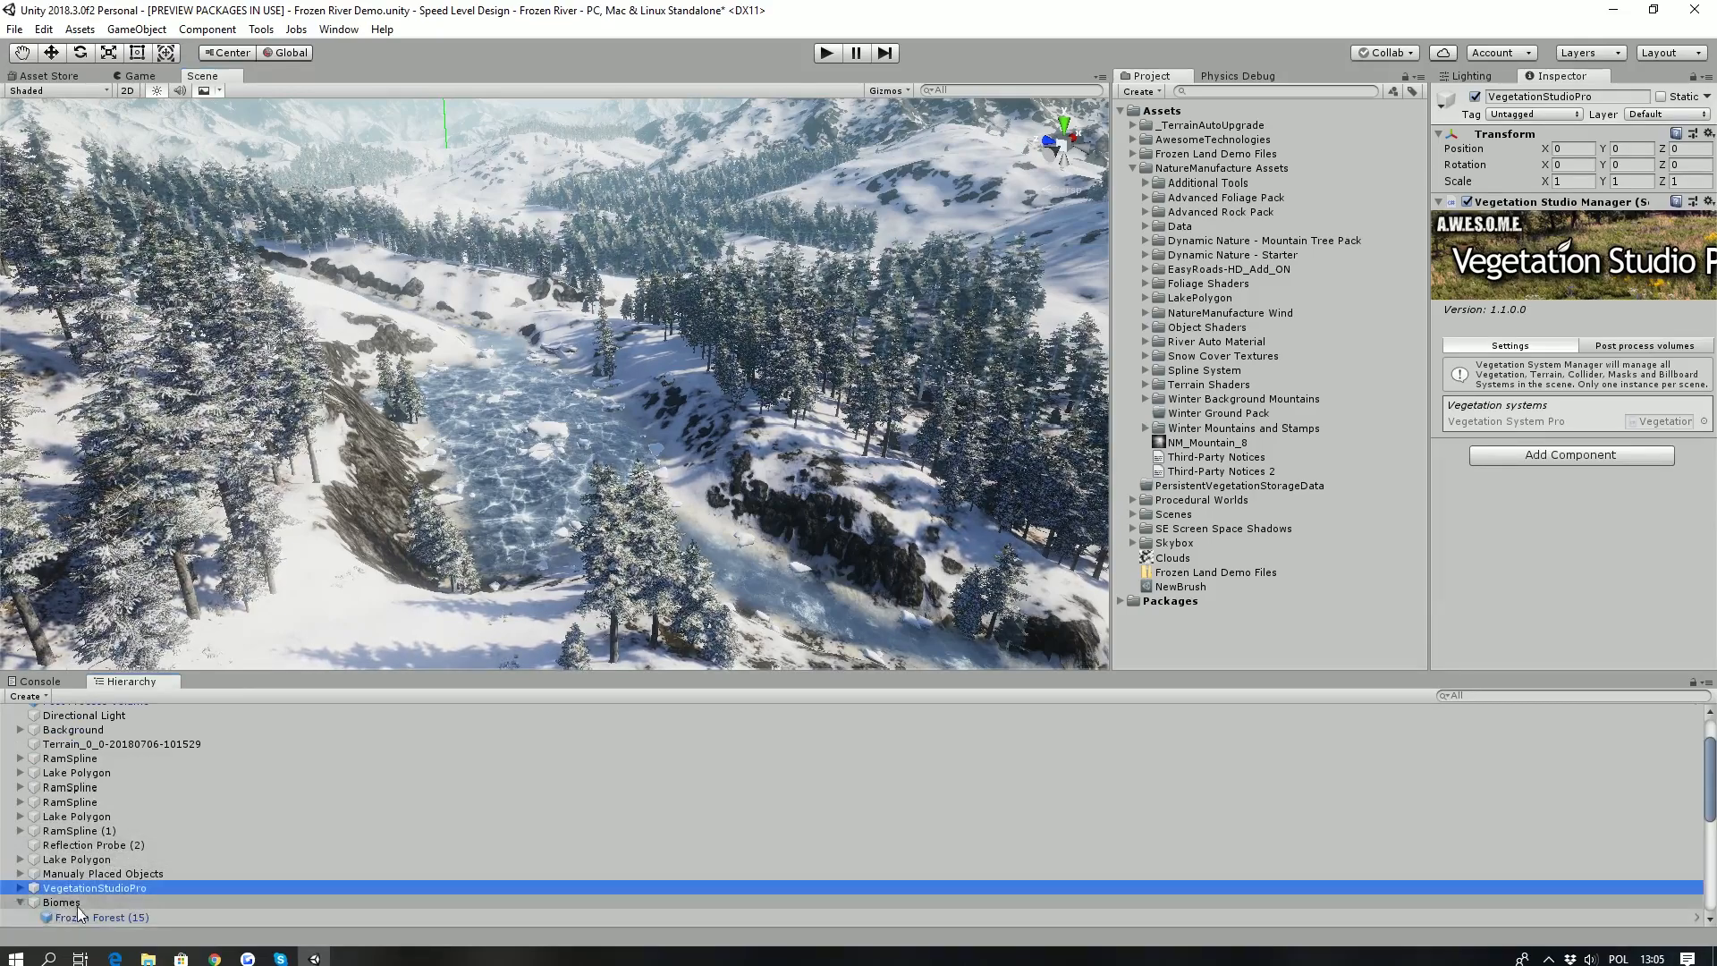
pyautogui.scroll(-2, 54, 894)
pyautogui.click(104, 876)
pyautogui.scroll(-5, 116, 874)
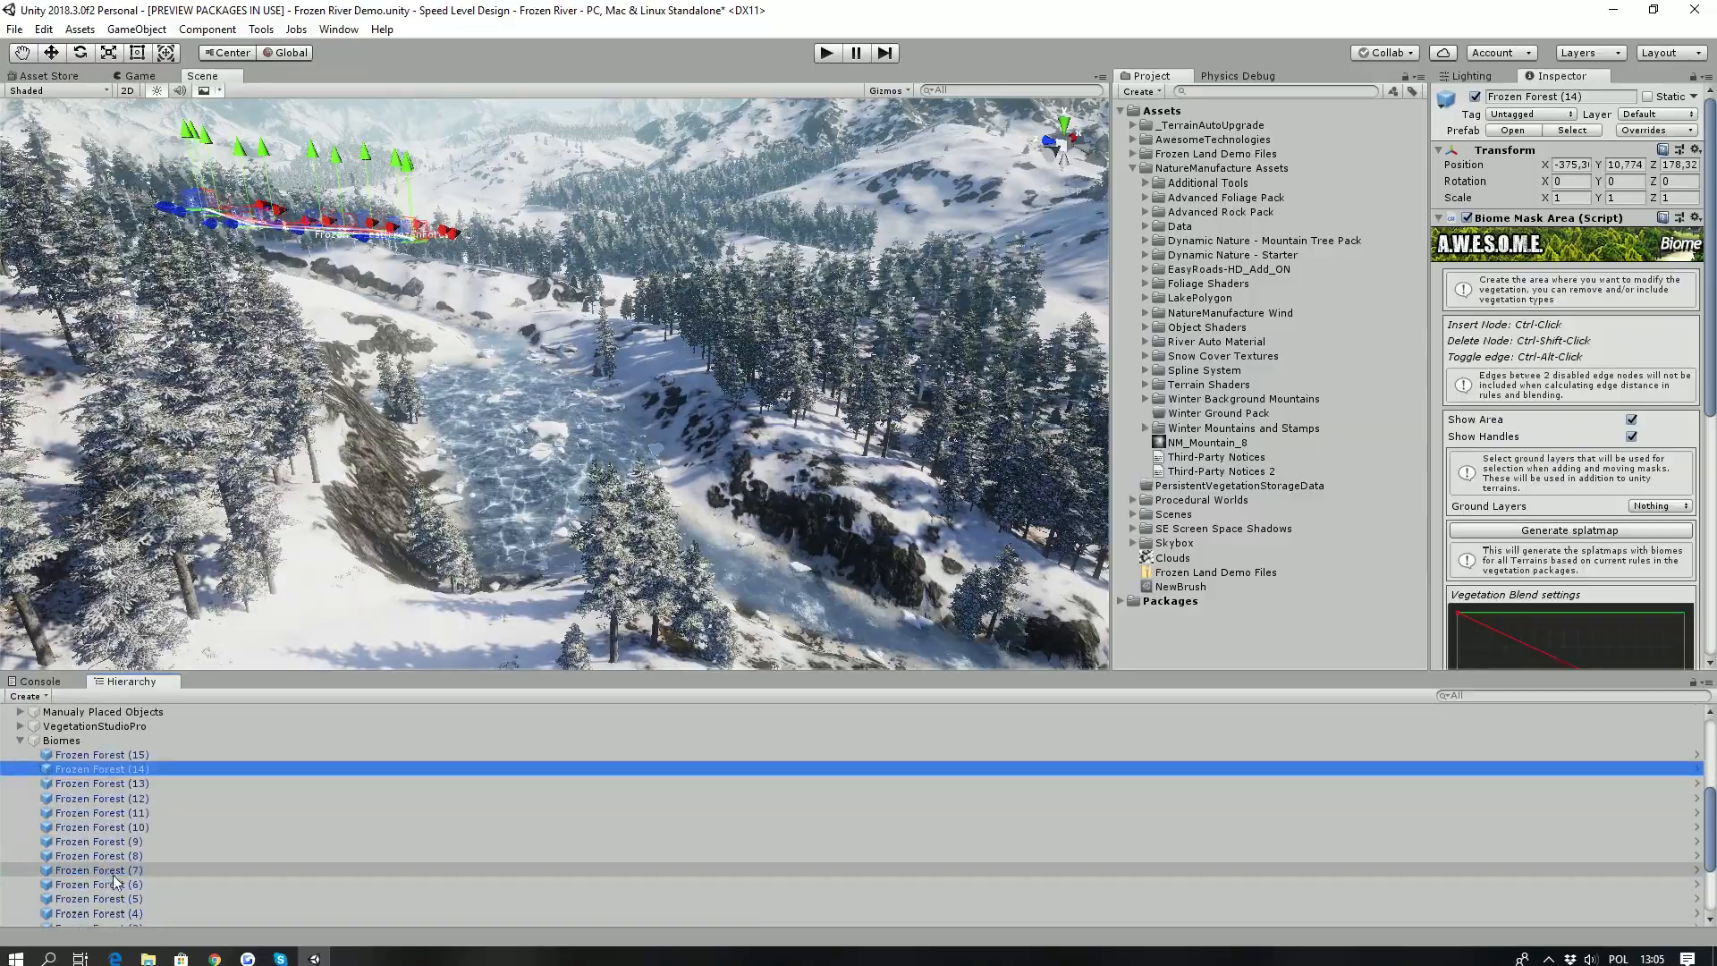
# - Select the Frozen Forest biome mask area and move its outer edge node onto the rock outcrop beside the trees
pyautogui.press('w')
pyautogui.moveTo(312, 469); pyautogui.dragTo(405, 482, button='right')
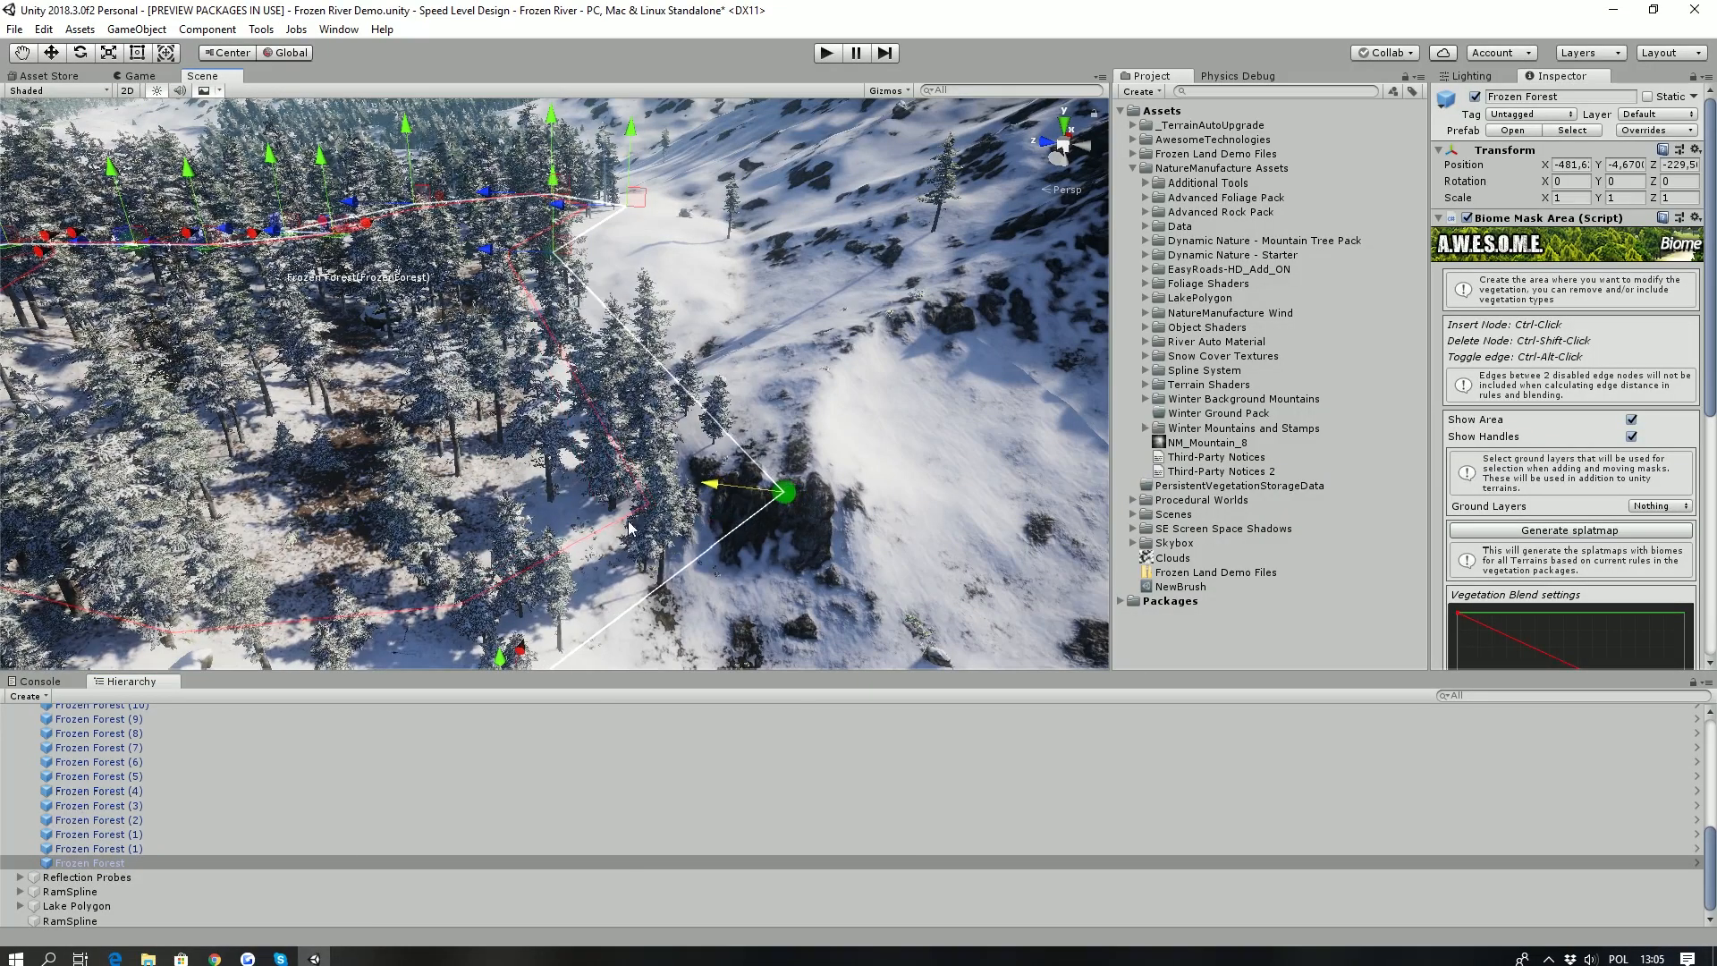
pyautogui.moveTo(653, 537); pyautogui.dragTo(783, 508)
pyautogui.moveTo(667, 357)
pyautogui.mouseDown(button='right')
pyautogui.moveTo(633, 388)
pyautogui.moveTo(673, 348)
pyautogui.moveTo(663, 333)
pyautogui.mouseUp(button='right')
pyautogui.press('s')
pyautogui.press('w')
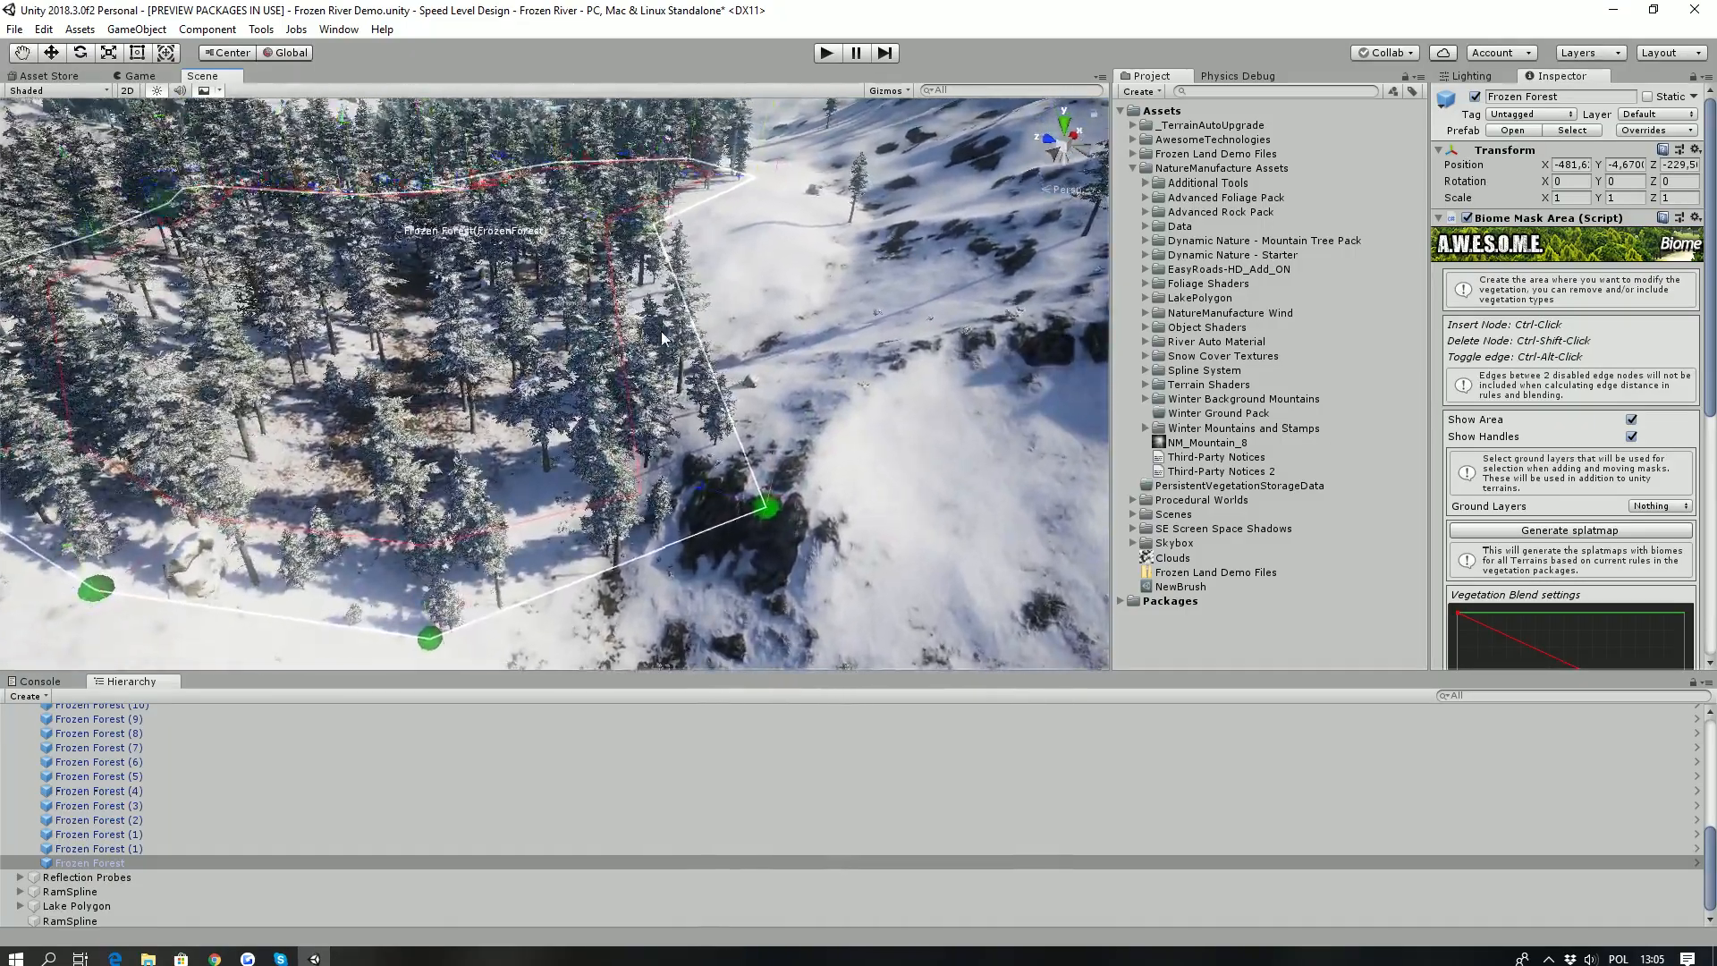
pyautogui.moveTo(594, 424); pyautogui.dragTo(617, 465, button='right')
pyautogui.press('w')
# - Generate the terrain splatmap for the reshaped Frozen Forest biome and examine the ground around the outcrop
pyautogui.scroll(-6, 1560, 357)
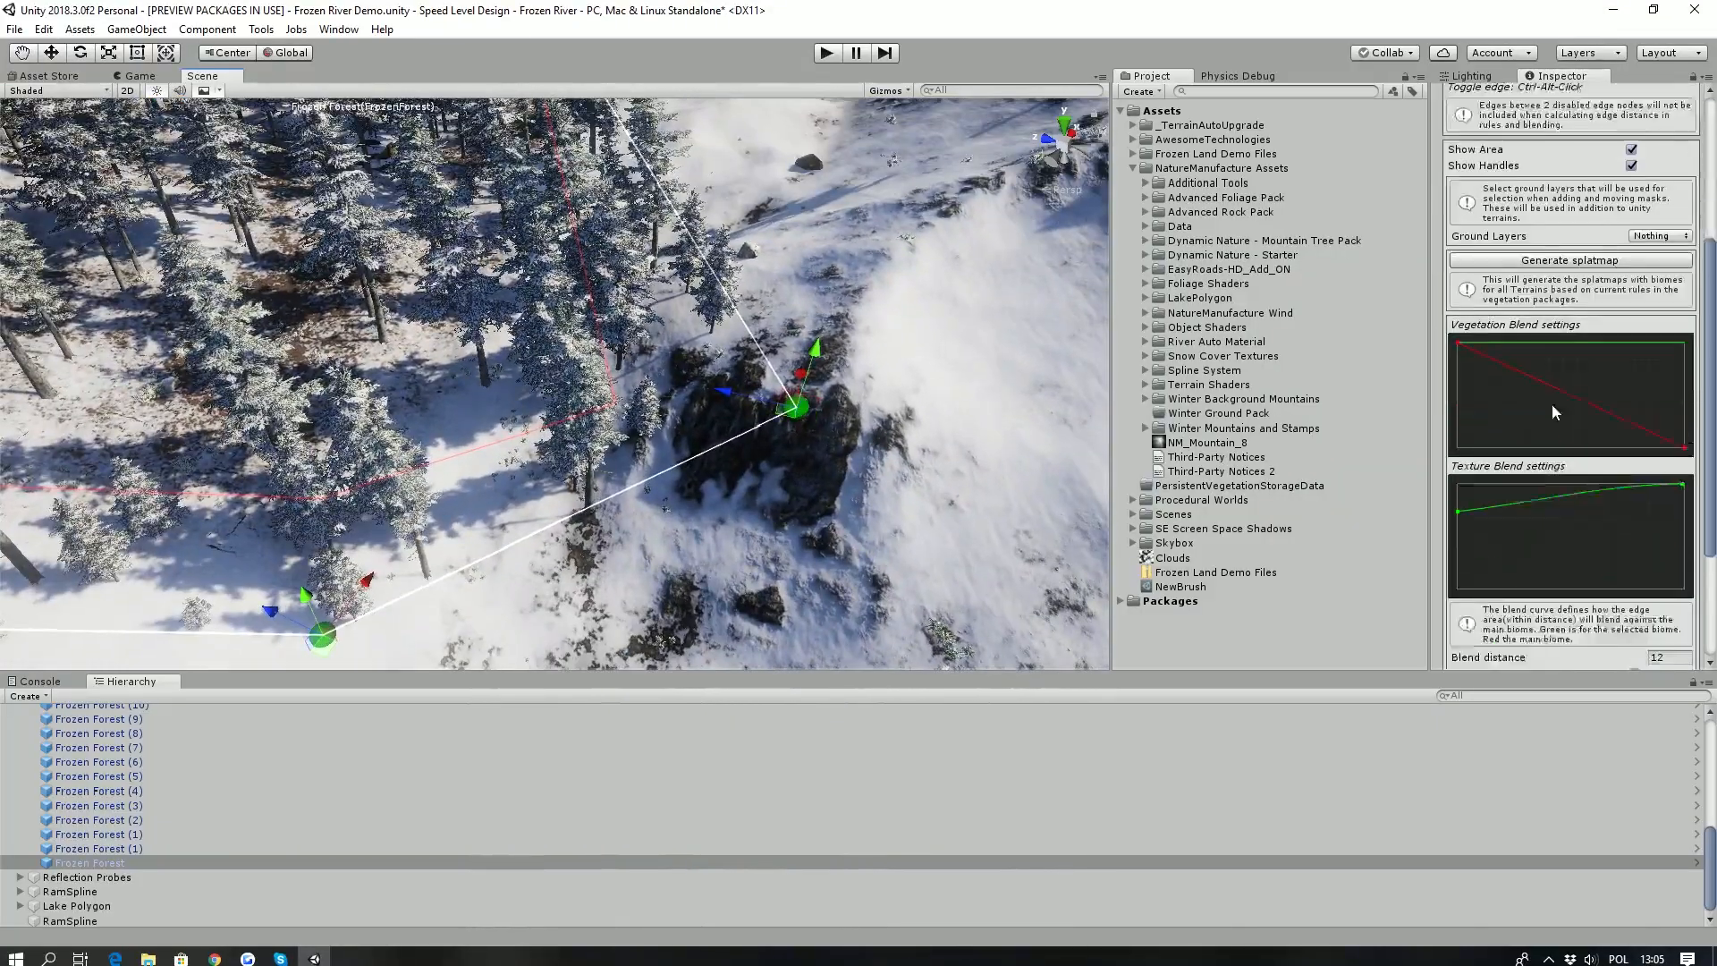
pyautogui.scroll(3, 1560, 301)
pyautogui.click(1560, 288)
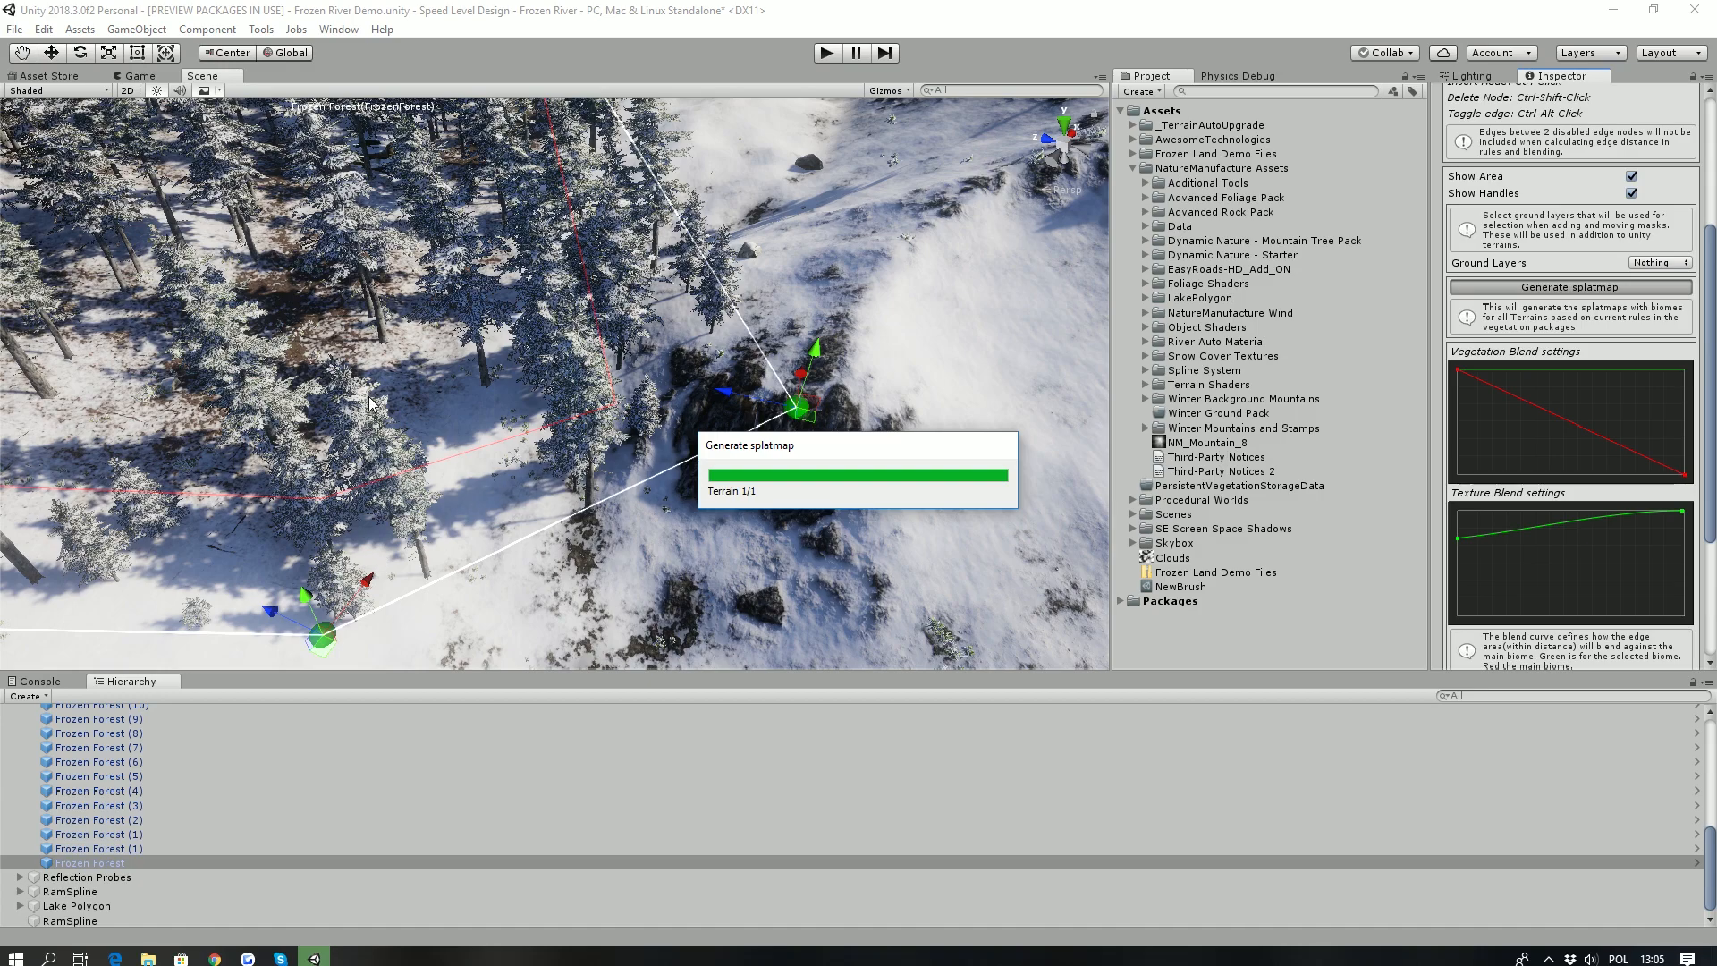
pyautogui.moveTo(447, 372); pyautogui.dragTo(721, 490, button='right')
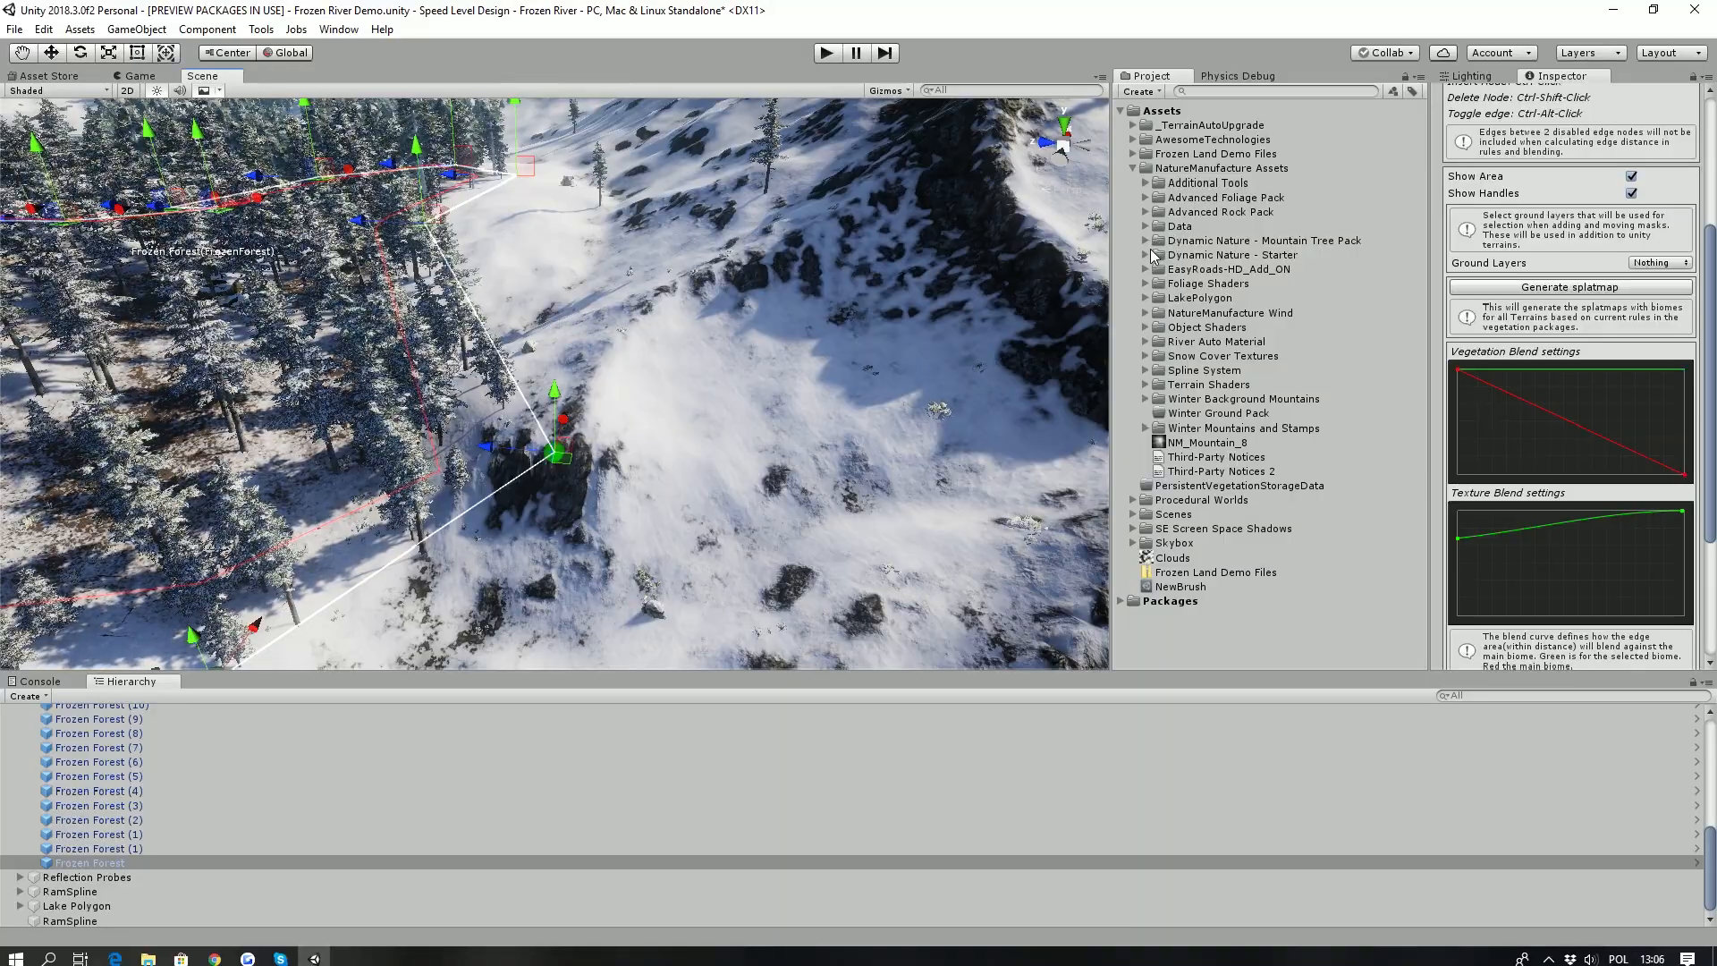
# - Place the Frozen Forest prefab from the Frozen Land Demo Files Biomes folder on the snow beside the frozen river
pyautogui.click(1132, 153)
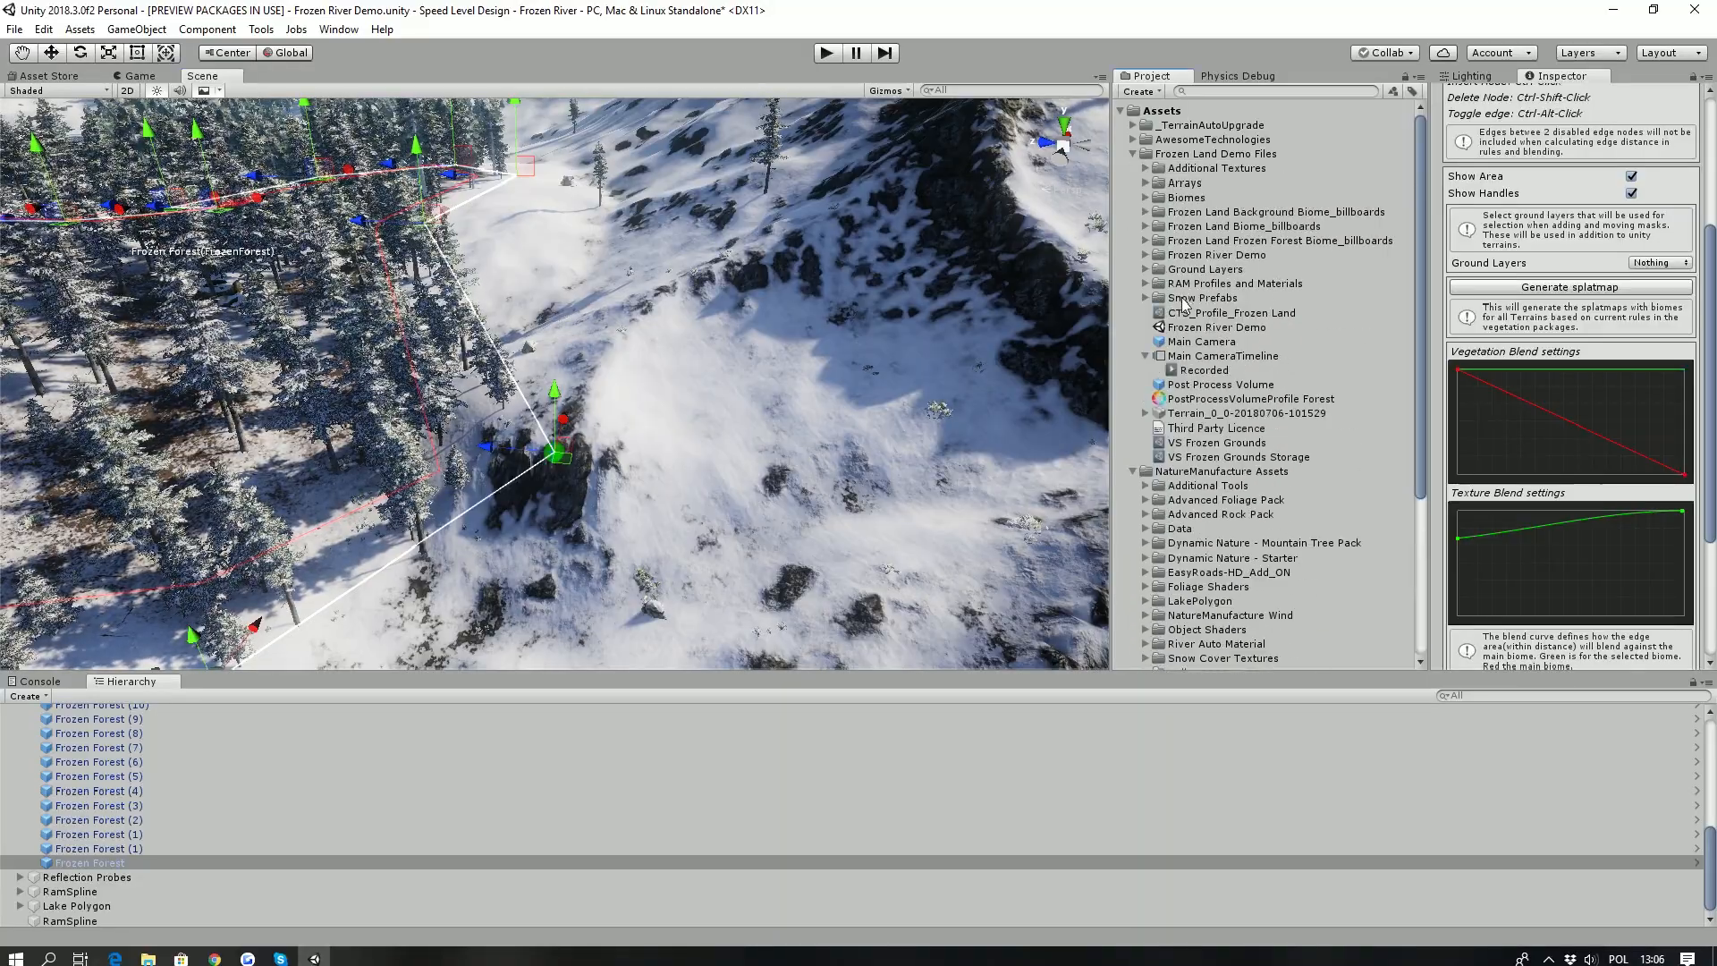
pyautogui.doubleClick(1190, 197)
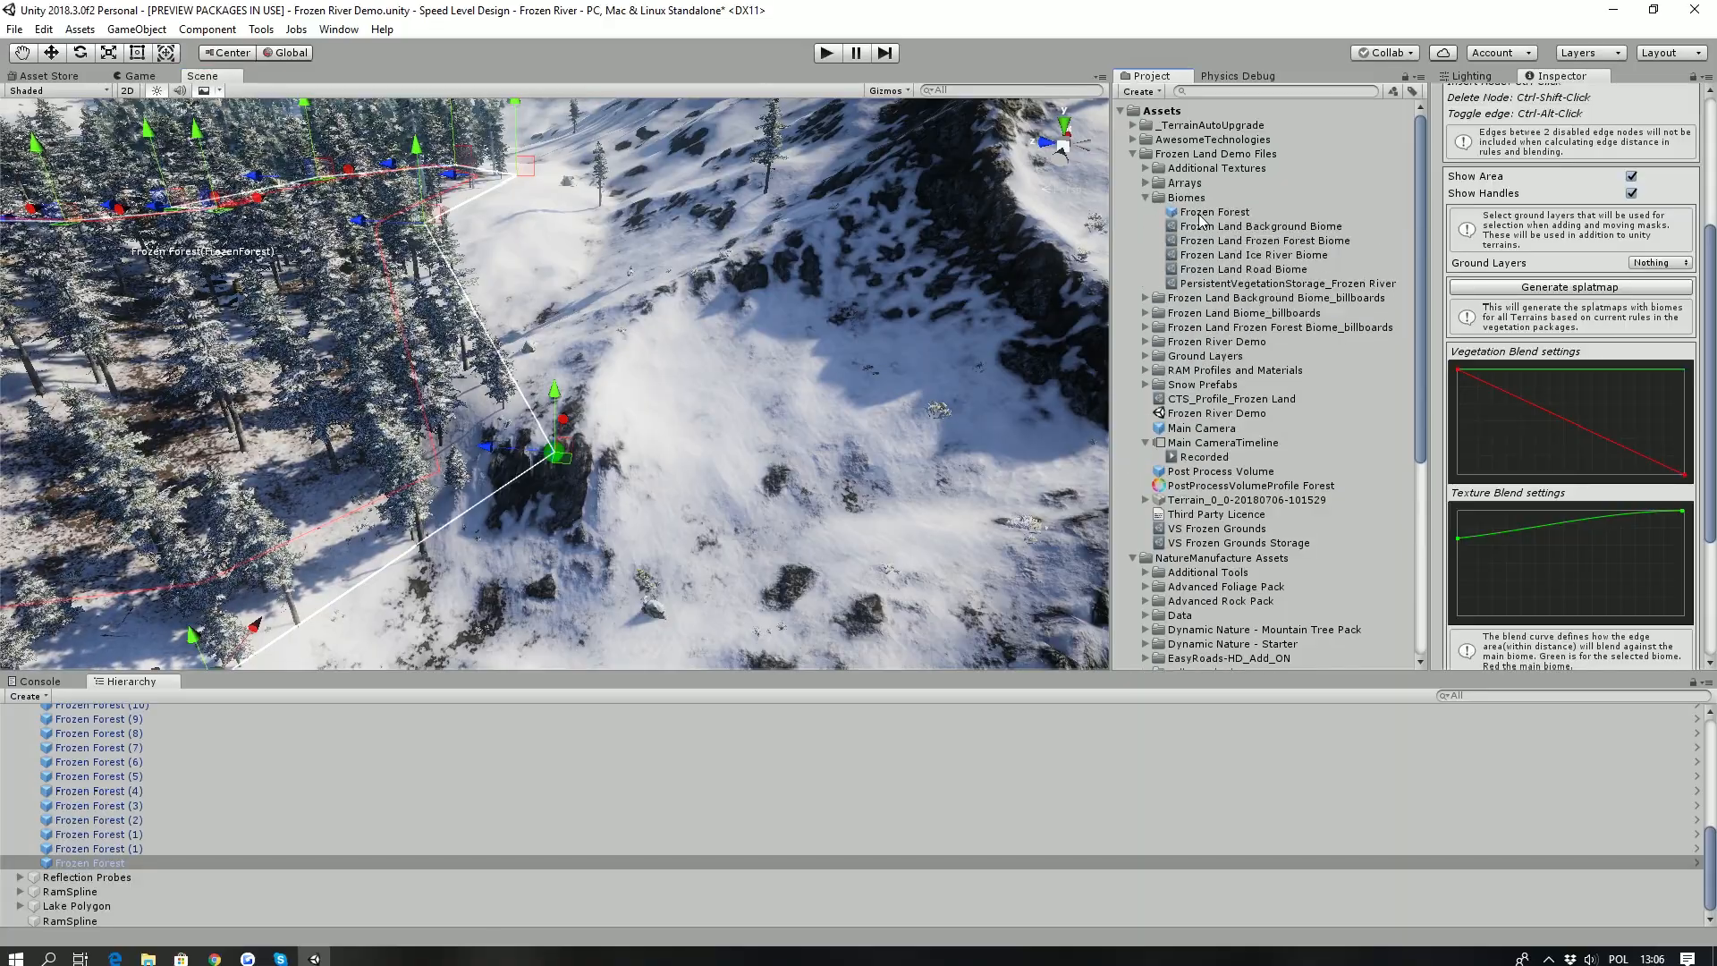
pyautogui.click(1213, 212)
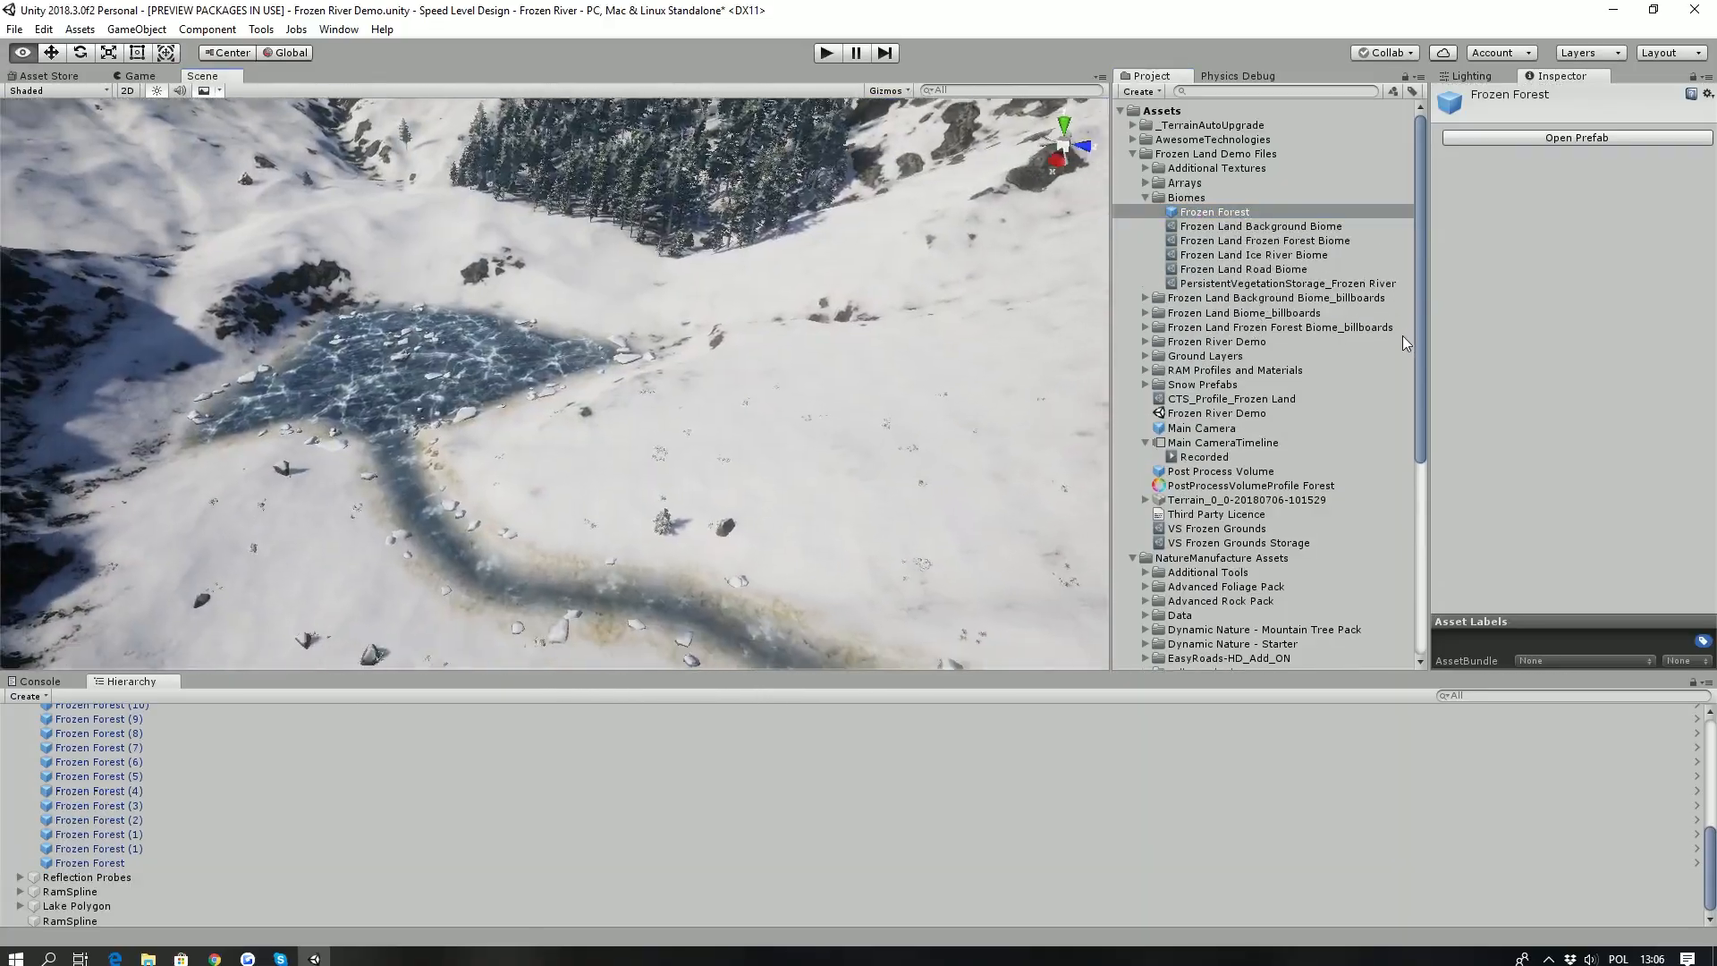
pyautogui.moveTo(1241, 211); pyautogui.dragTo(723, 440)
pyautogui.press('w')
pyautogui.moveTo(694, 535); pyautogui.dragTo(702, 446, button='middle')
pyautogui.moveTo(730, 396)
pyautogui.mouseDown()
pyautogui.moveTo(726, 487)
pyautogui.moveTo(727, 367)
pyautogui.mouseUp()
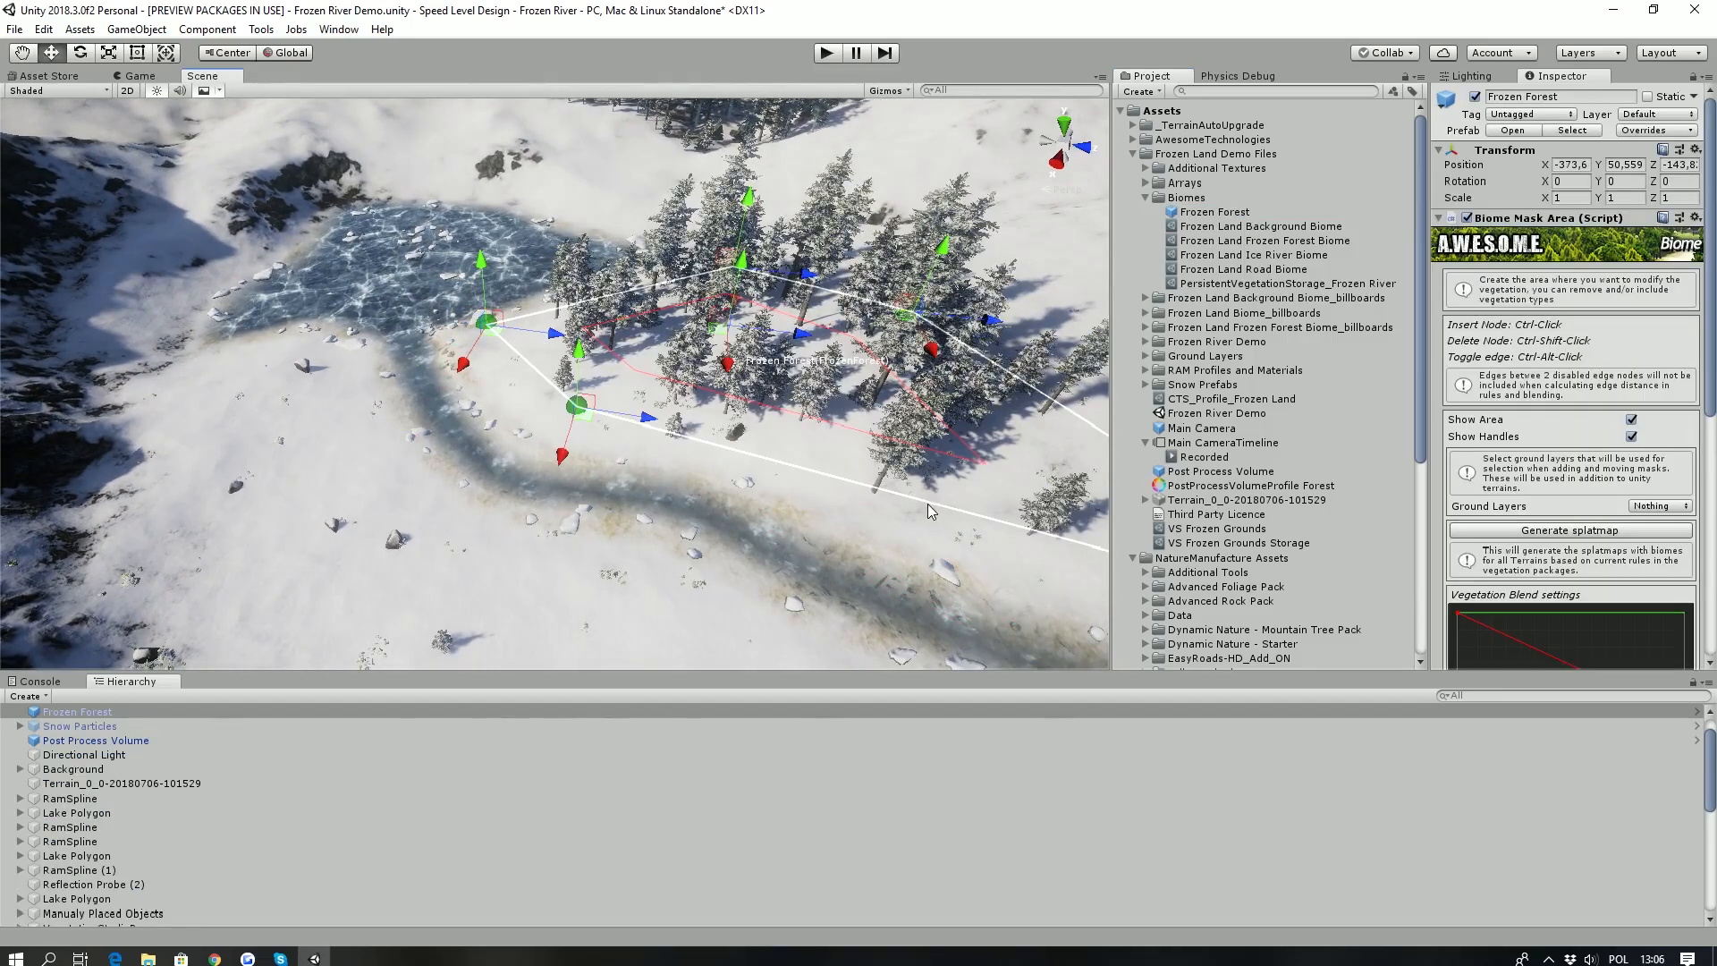
# - Insert a node on the new forest mask's river-side edge, shift its far edge node and generate the splatmap
pyautogui.keyDown('ctrl'); pyautogui.click(860, 511); pyautogui.keyUp('ctrl')
pyautogui.moveTo(932, 348); pyautogui.dragTo(896, 283)
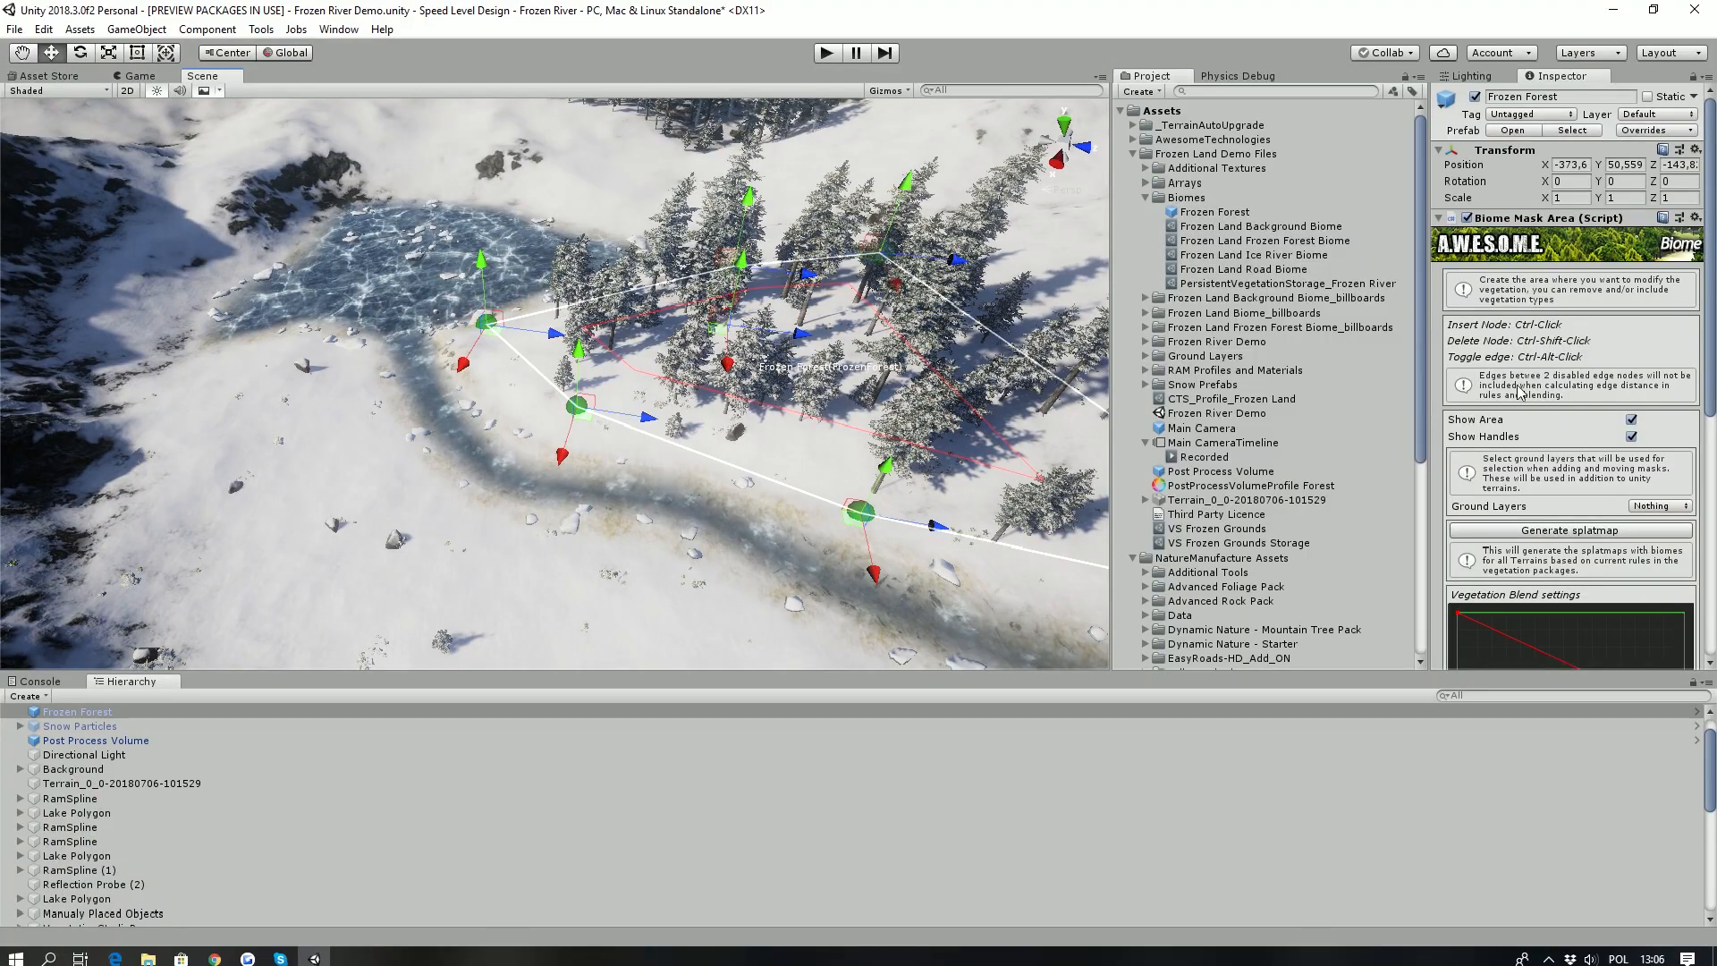
pyautogui.click(1569, 530)
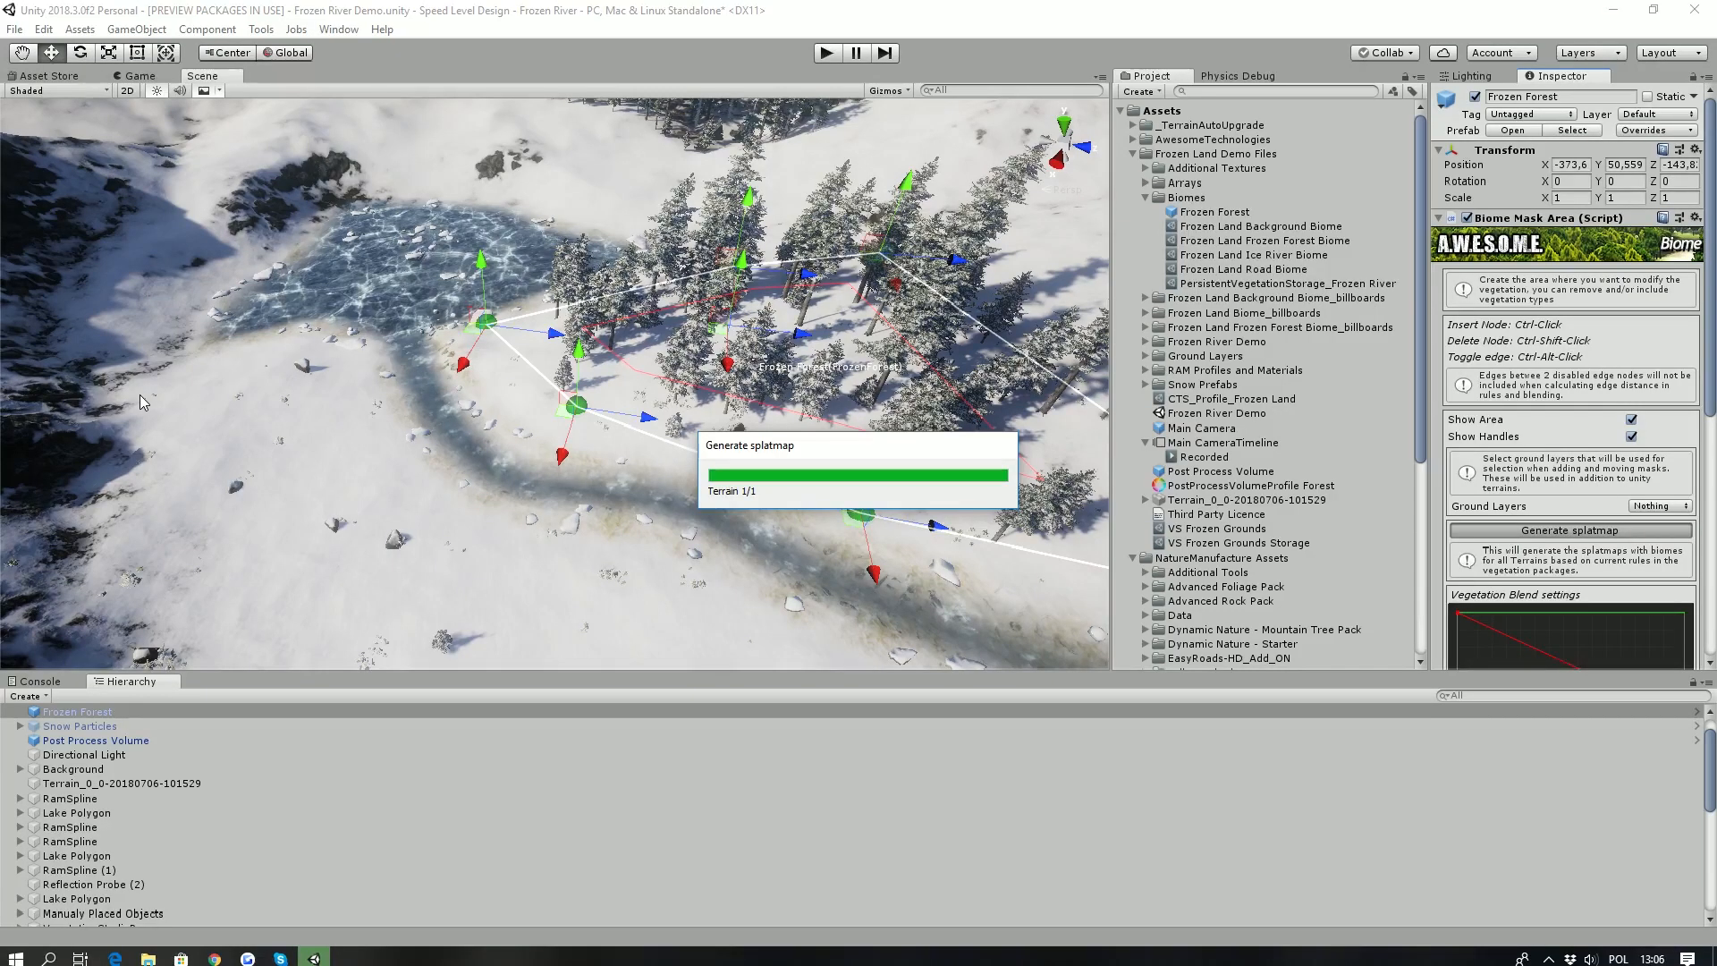
pyautogui.moveTo(480, 345); pyautogui.dragTo(548, 420, button='right')
pyautogui.press('w')
pyautogui.press('s')
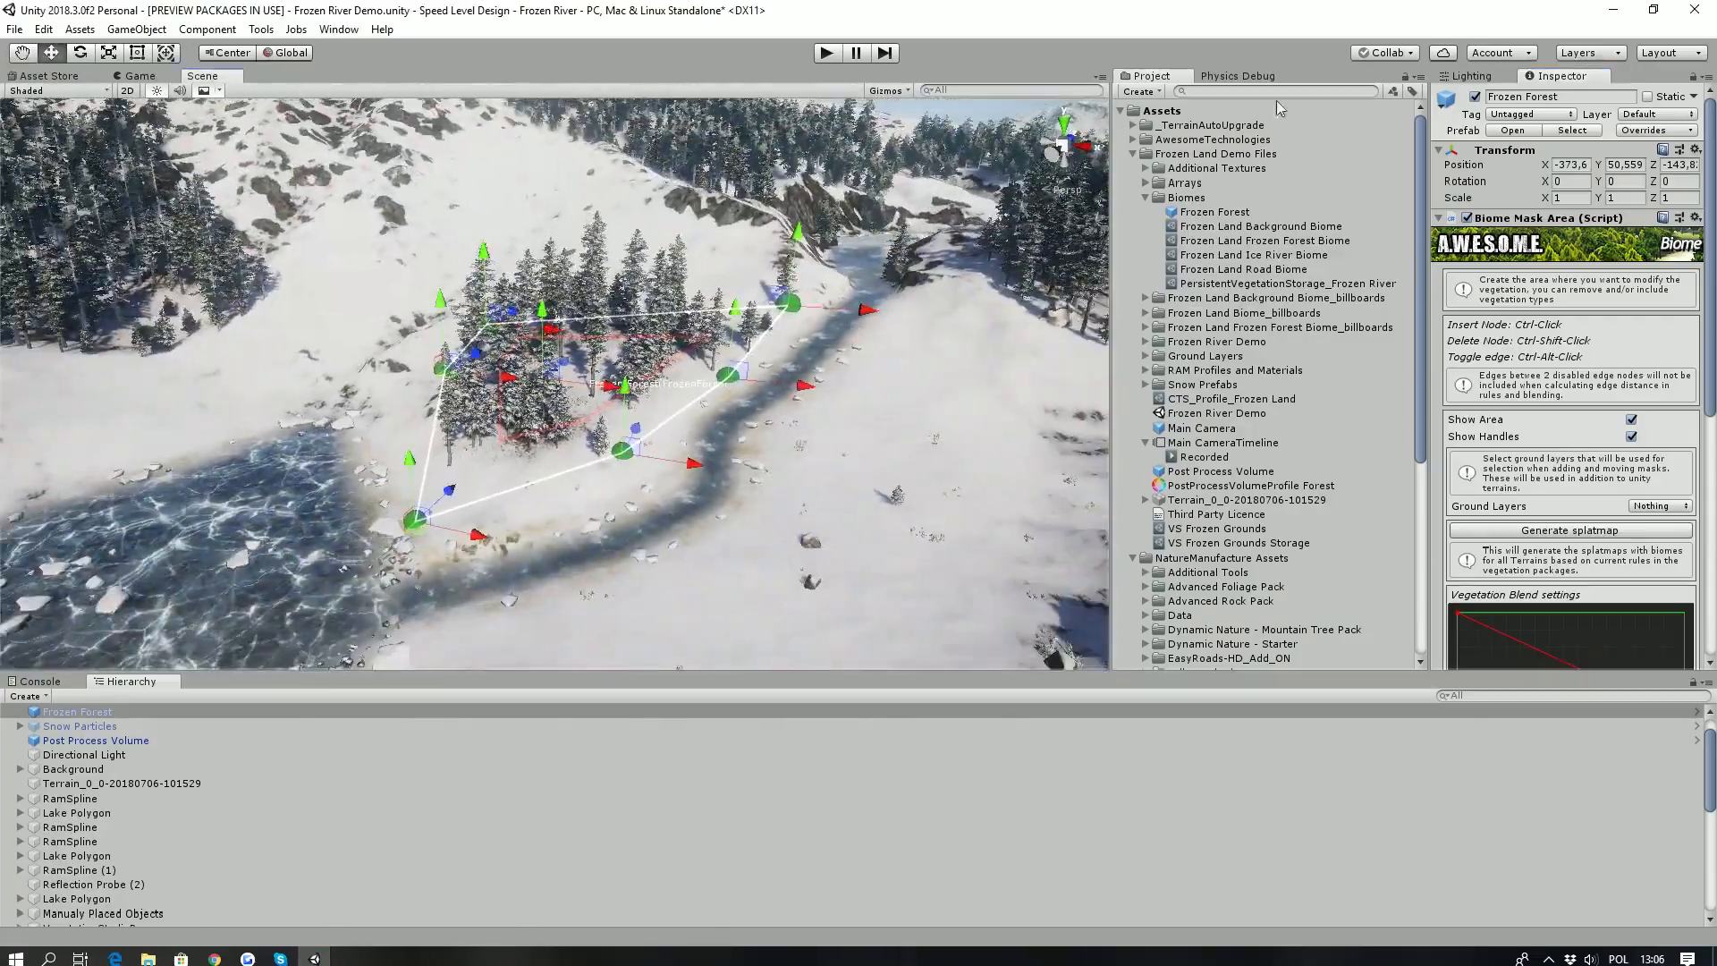
# - Select the main terrain and activate its Stamp Terrain tool over the snowy slopes
pyautogui.press('w')
pyautogui.moveTo(416, 372); pyautogui.dragTo(951, 212, button='right')
pyautogui.press('s')
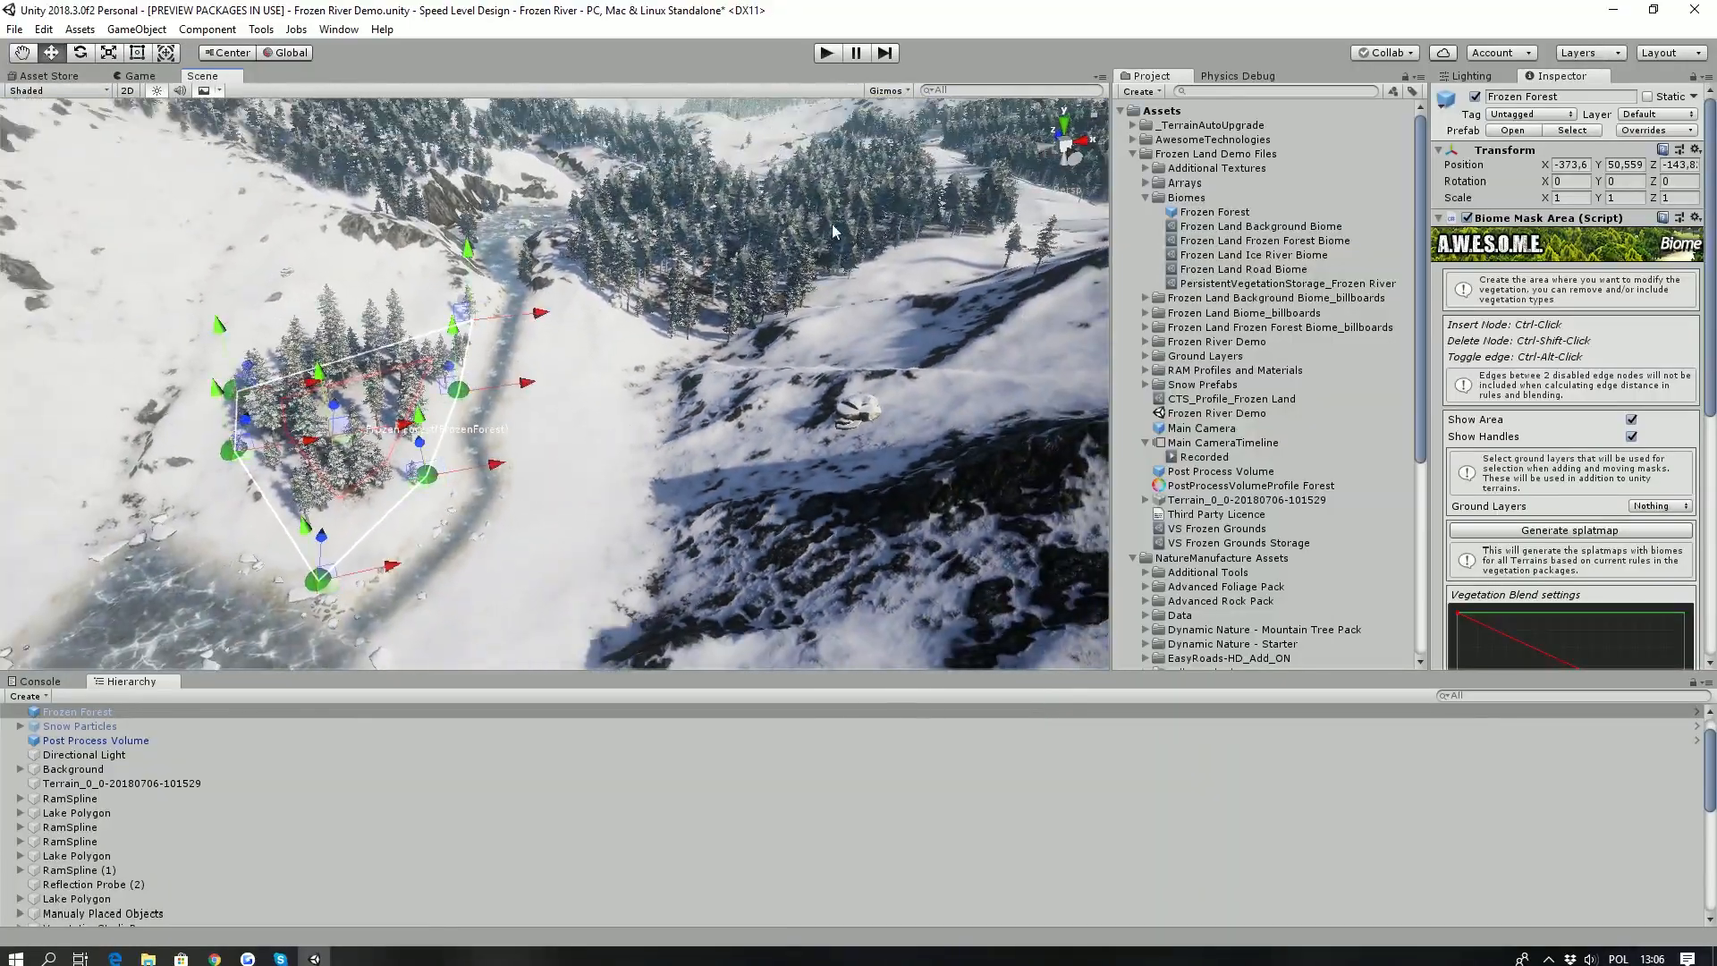
pyautogui.click(623, 470)
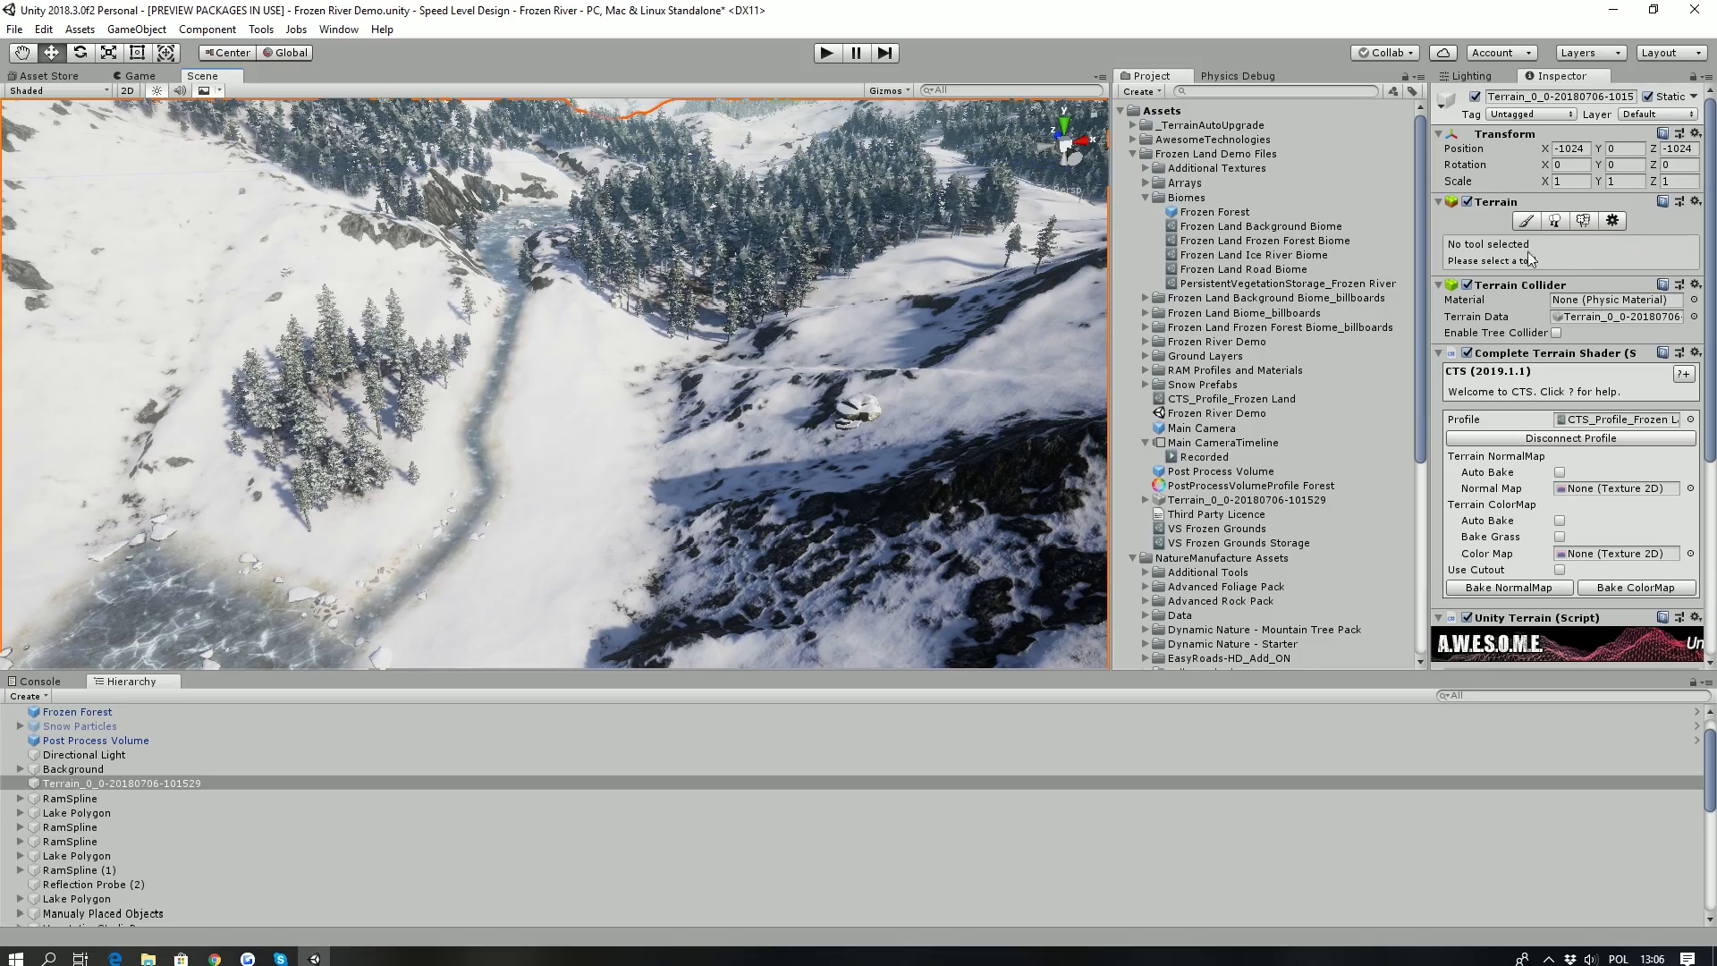
pyautogui.click(1526, 220)
pyautogui.moveTo(617, 402)
pyautogui.mouseDown(button='right')
pyautogui.moveTo(613, 248)
pyautogui.moveTo(697, 253)
pyautogui.moveTo(756, 210)
pyautogui.moveTo(777, 217)
pyautogui.moveTo(778, 353)
pyautogui.mouseUp(button='right')
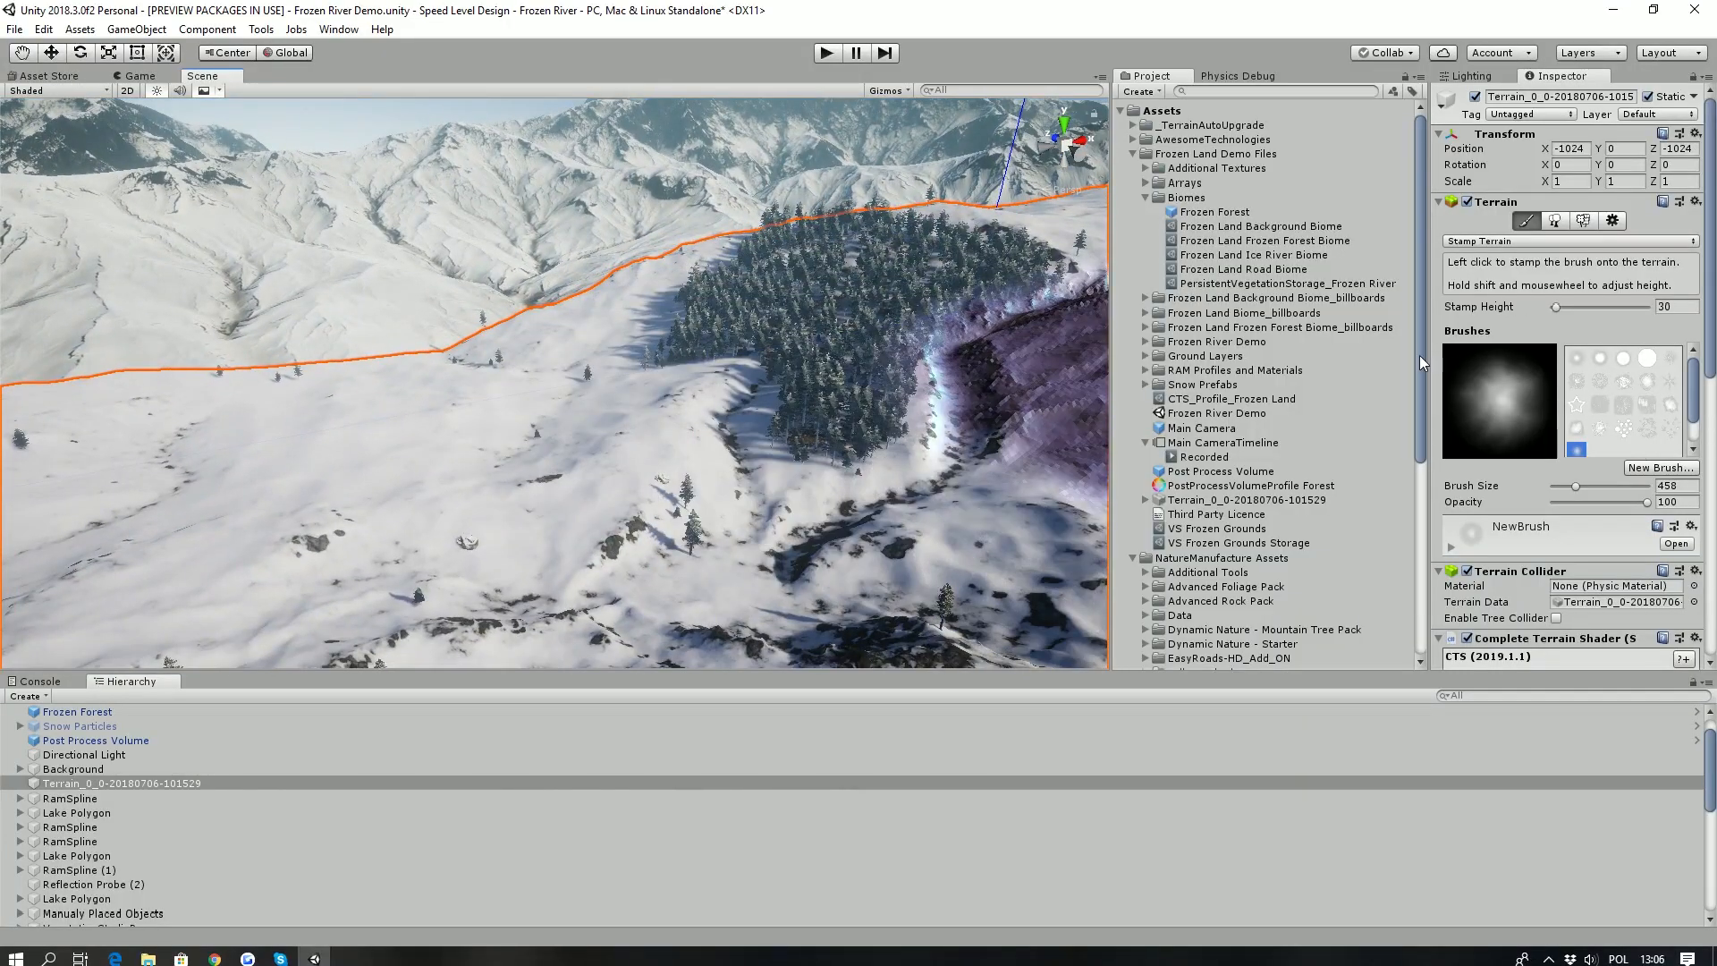
# - Widen the inspector, locate the NewBrush mask texture among the project's stamps and stamp a mountain onto the snowy terrain
pyautogui.moveTo(1424, 356); pyautogui.dragTo(1210, 359)
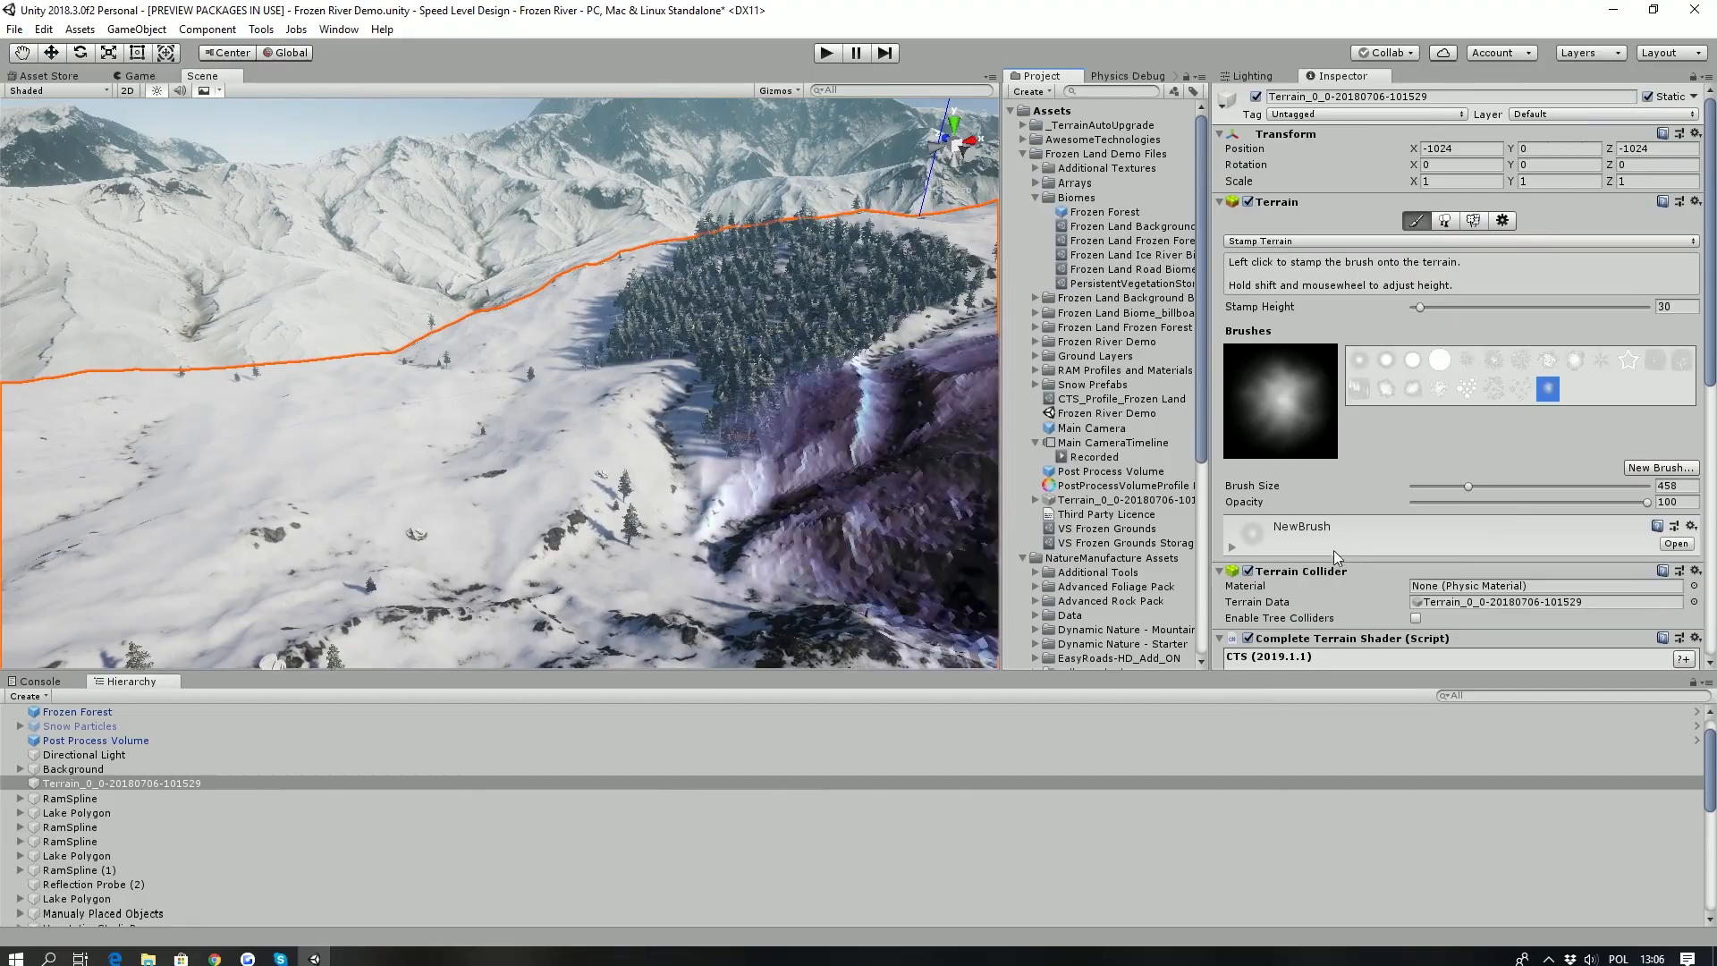
pyautogui.click(1258, 548)
pyautogui.click(1656, 581)
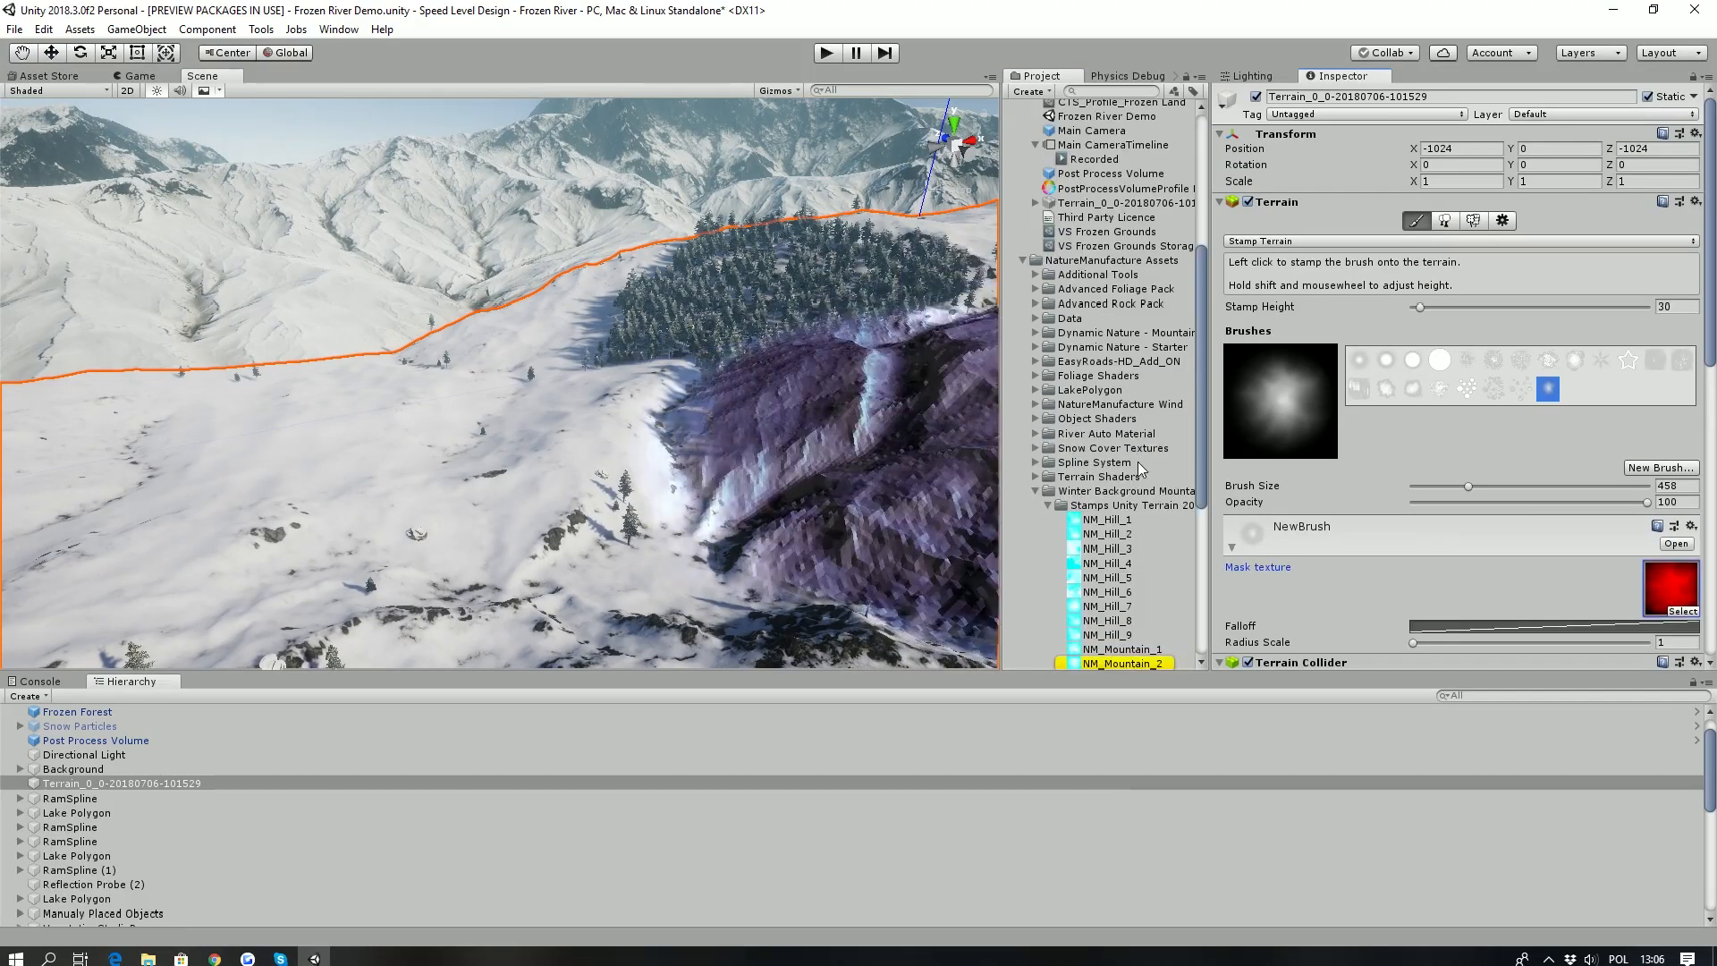
pyautogui.moveTo(631, 336); pyautogui.dragTo(269, 143, button='right')
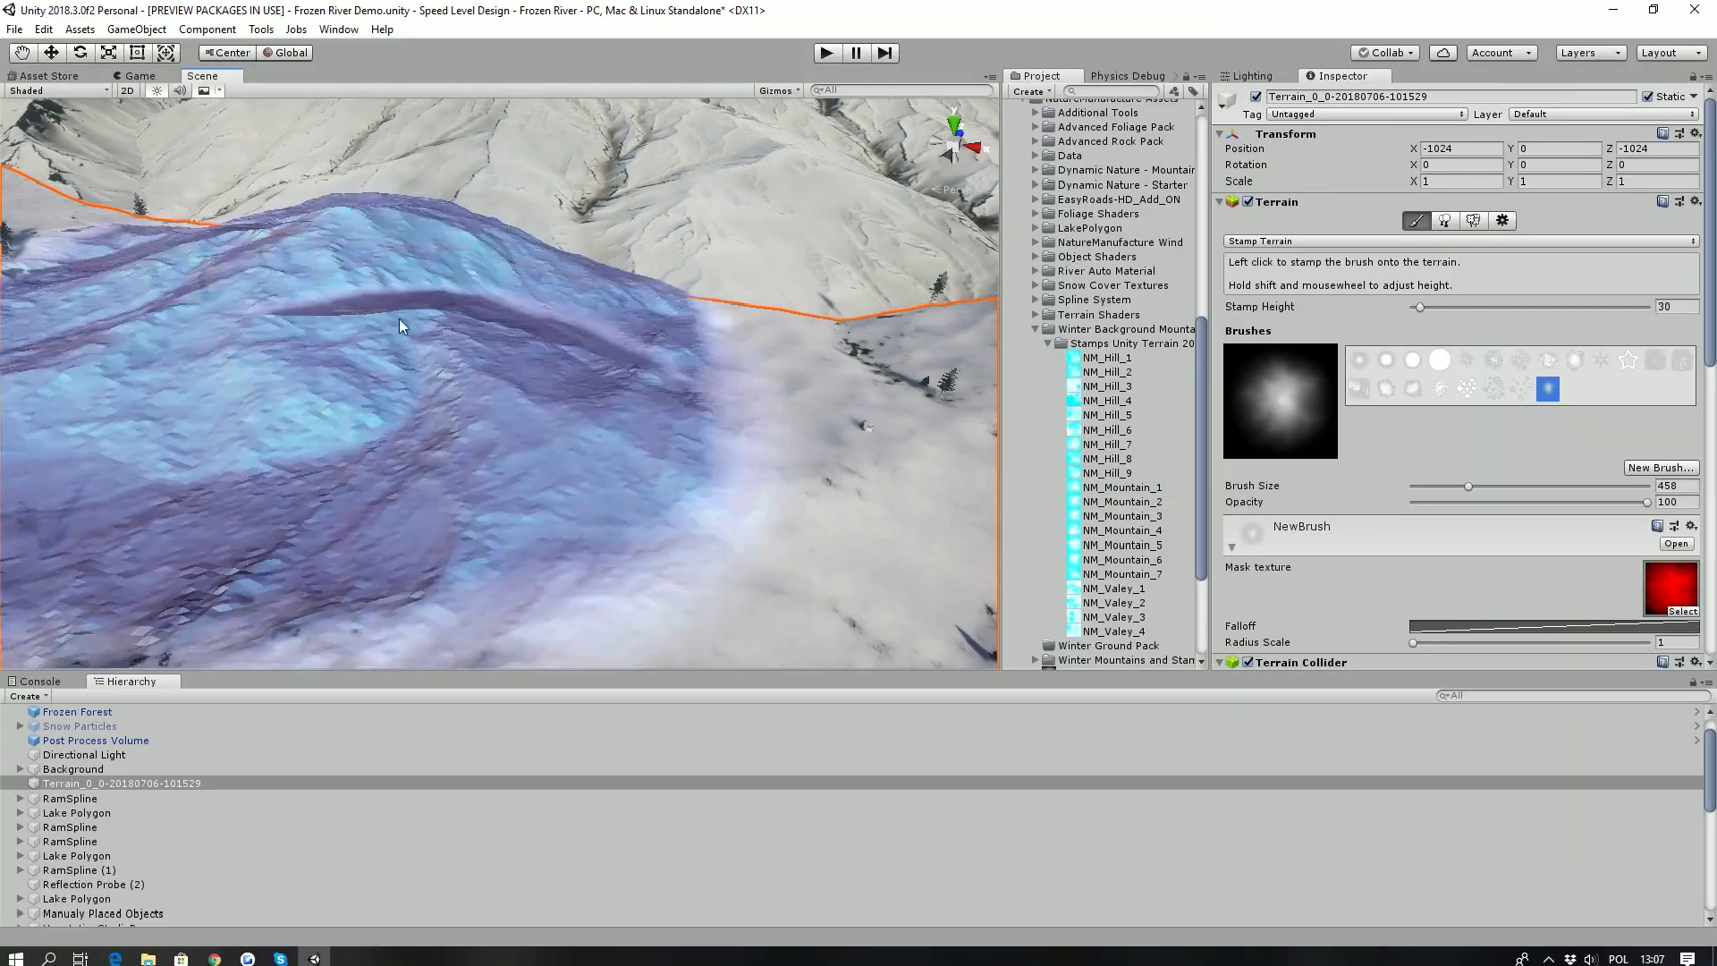
pyautogui.moveTo(362, 167); pyautogui.dragTo(177, 657, button='right')
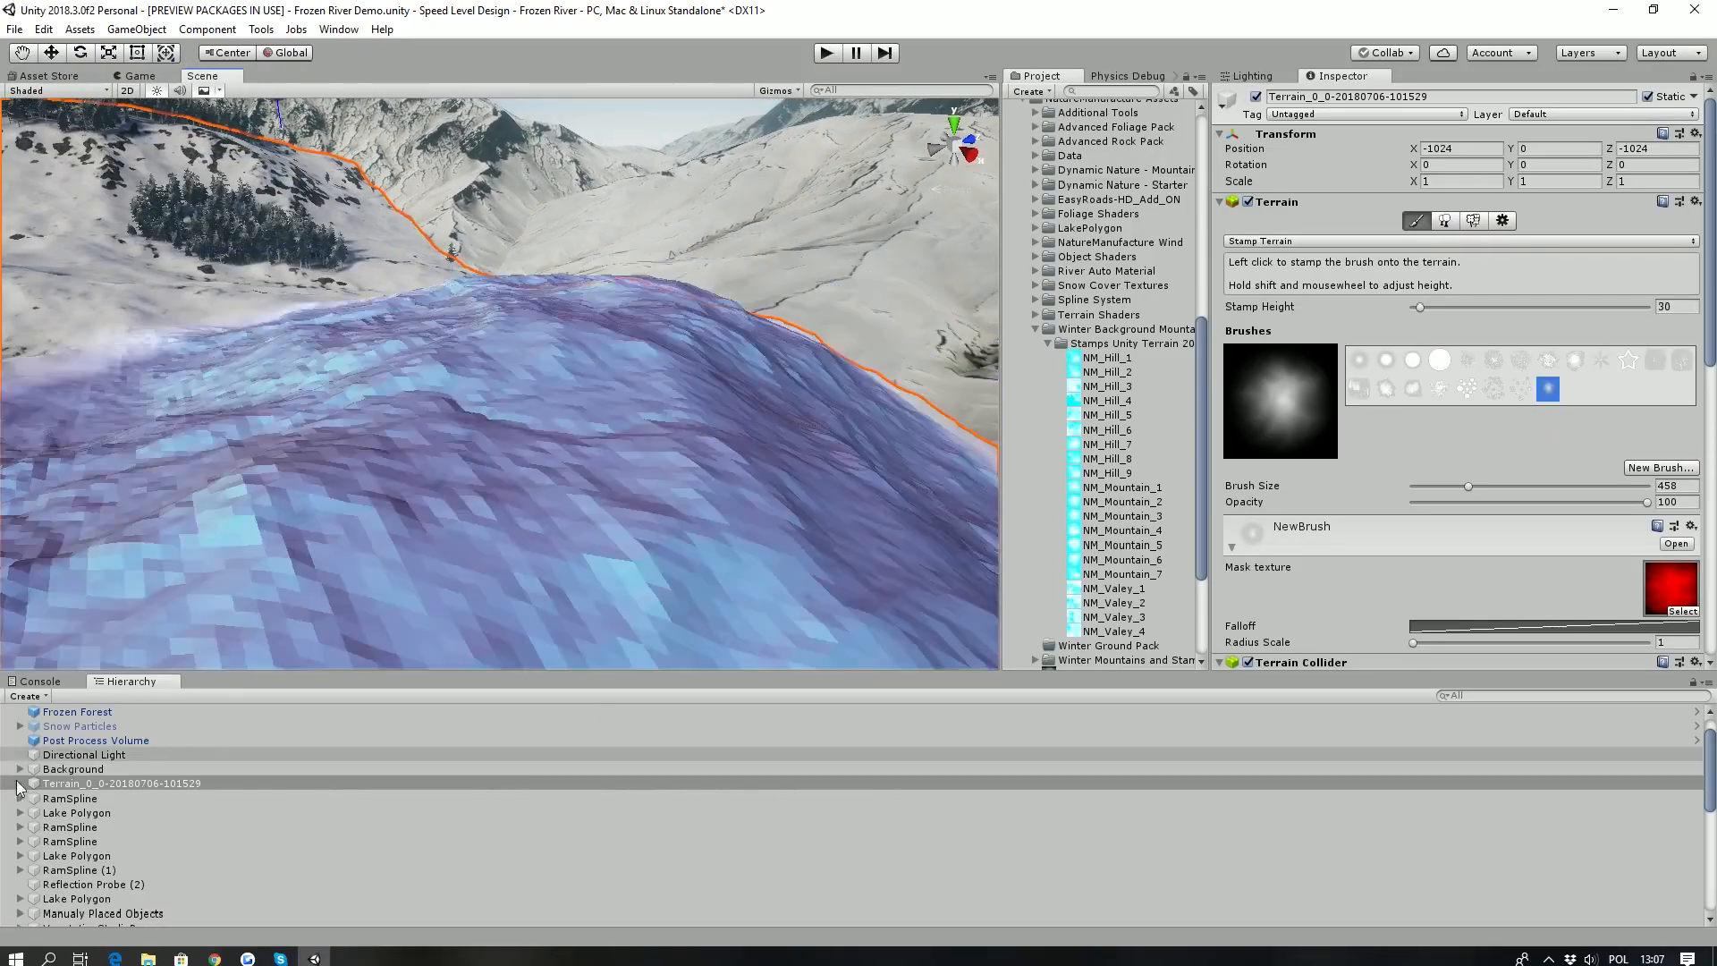
# - Expand VegetationStudioPro, select VegetationSystemPro and show its Terrains settings with the Terrain System Pro biome splatmap options
pyautogui.scroll(-2, 36, 858)
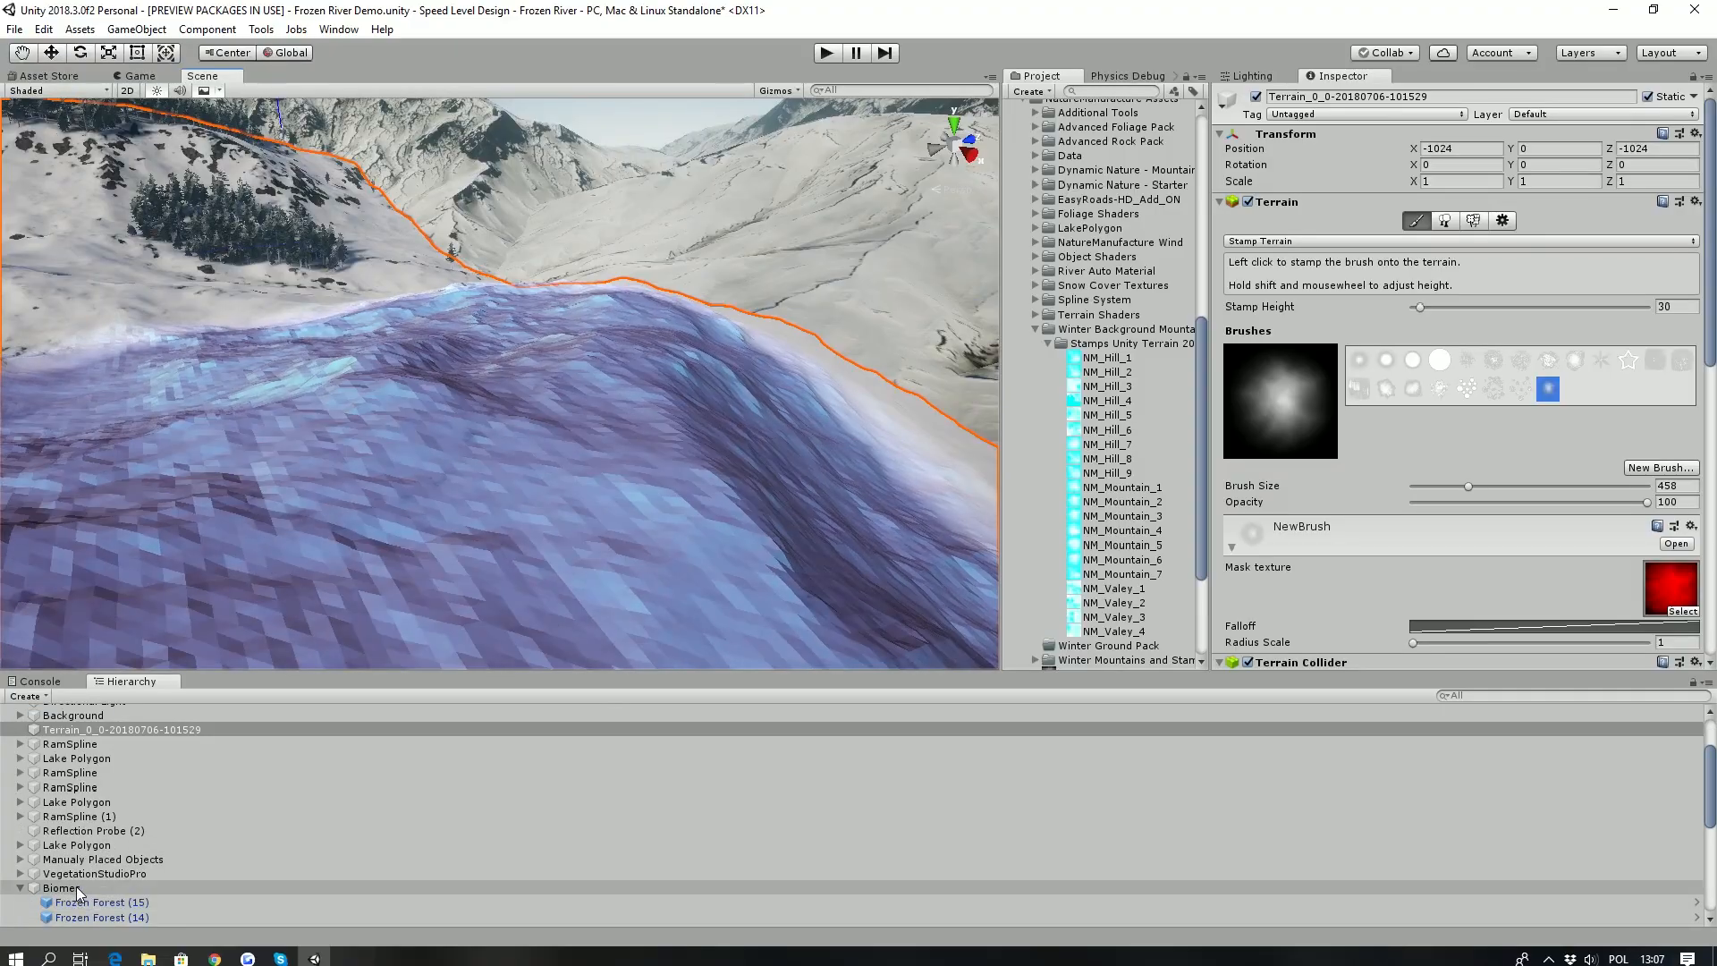
pyautogui.click(20, 874)
pyautogui.click(89, 888)
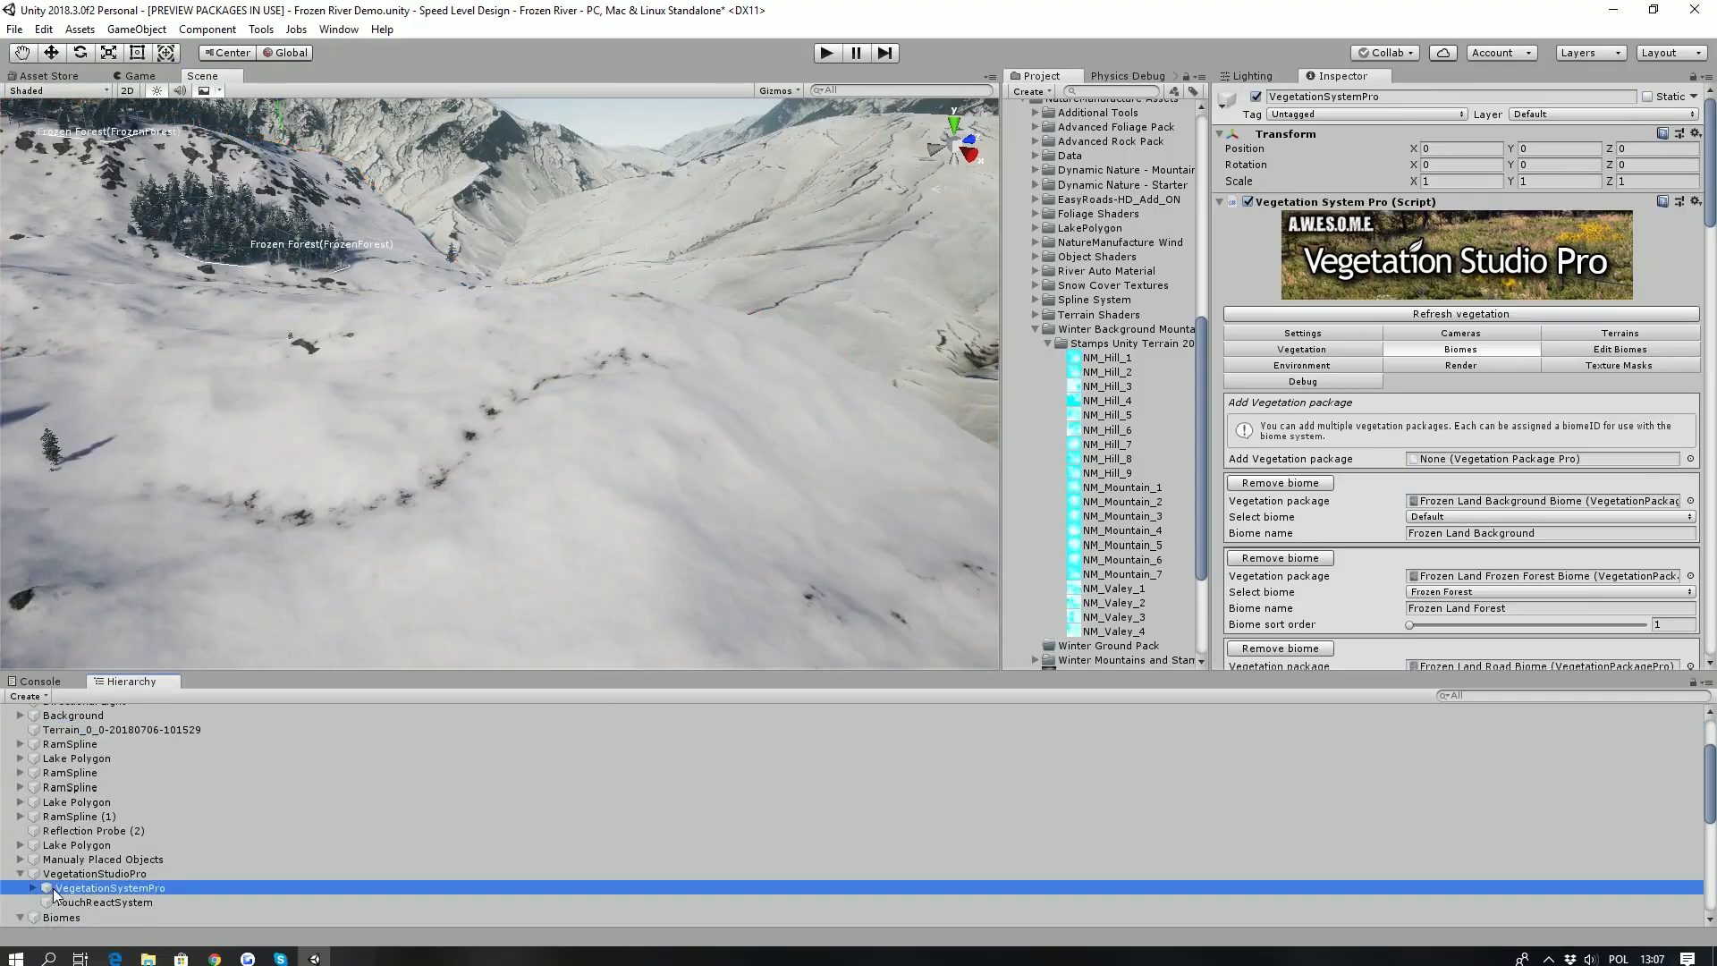
pyautogui.click(1586, 333)
pyautogui.scroll(-10, 1520, 407)
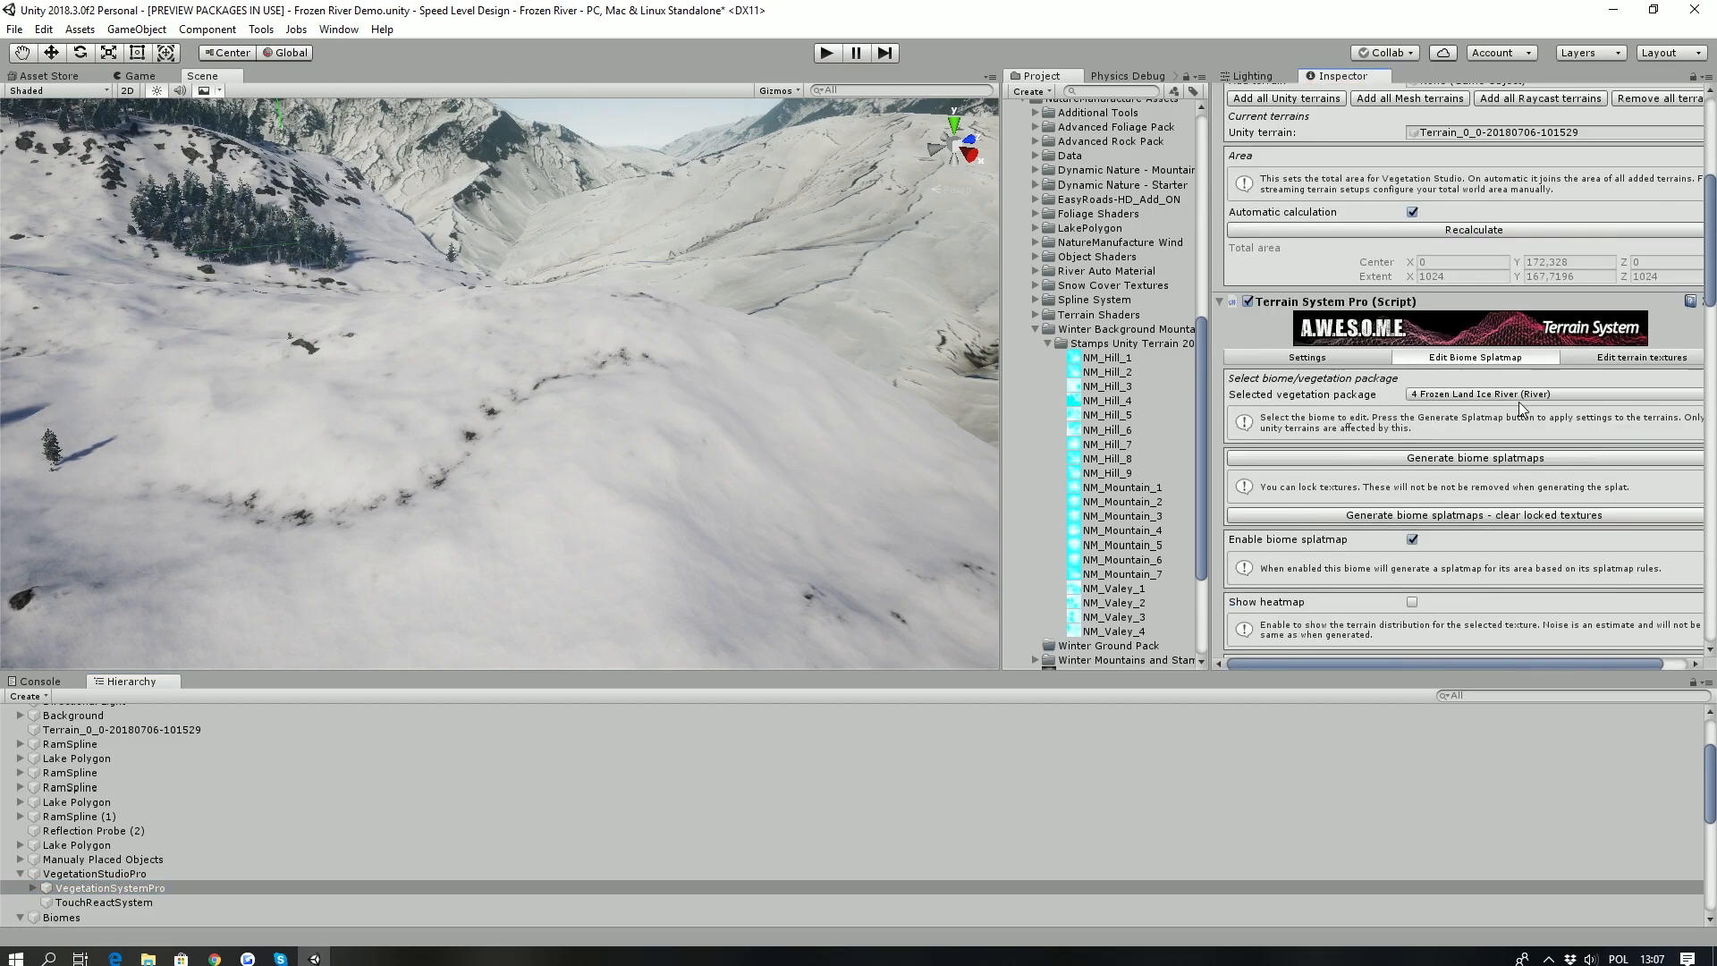
# - Generate the biome splatmaps from Terrain System Pro so the stamped terrain is retextured
pyautogui.scroll(2, 1574, 394)
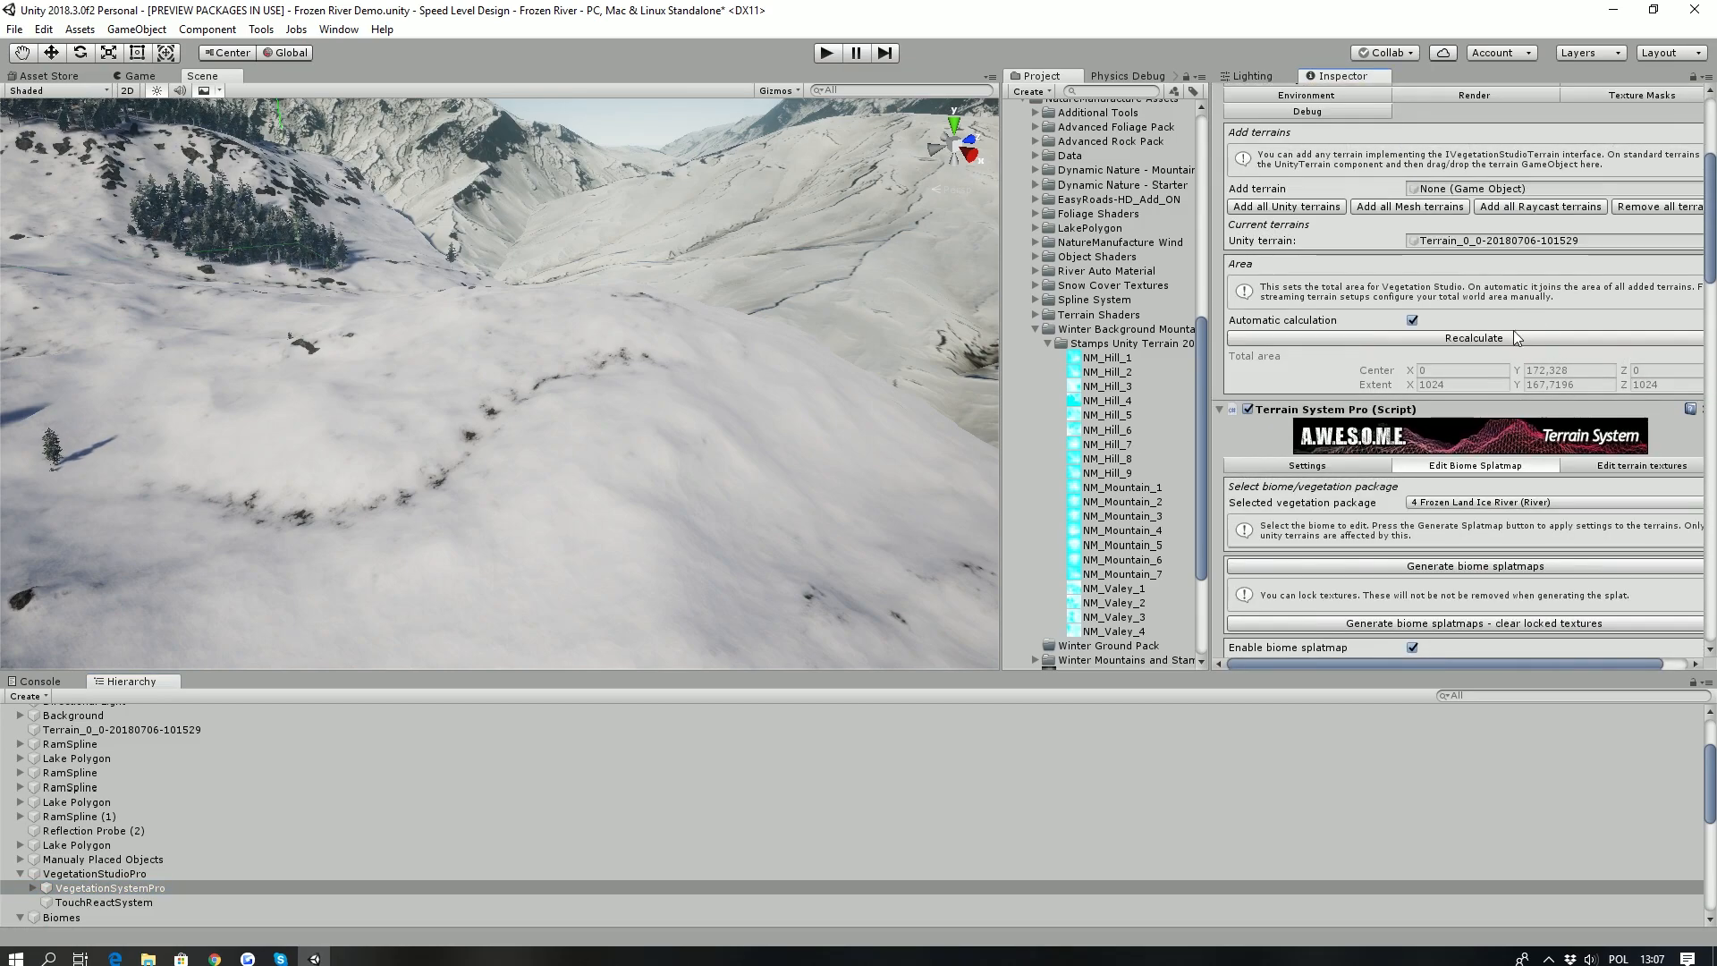
pyautogui.scroll(-3, 1513, 331)
pyautogui.scroll(3, 1512, 335)
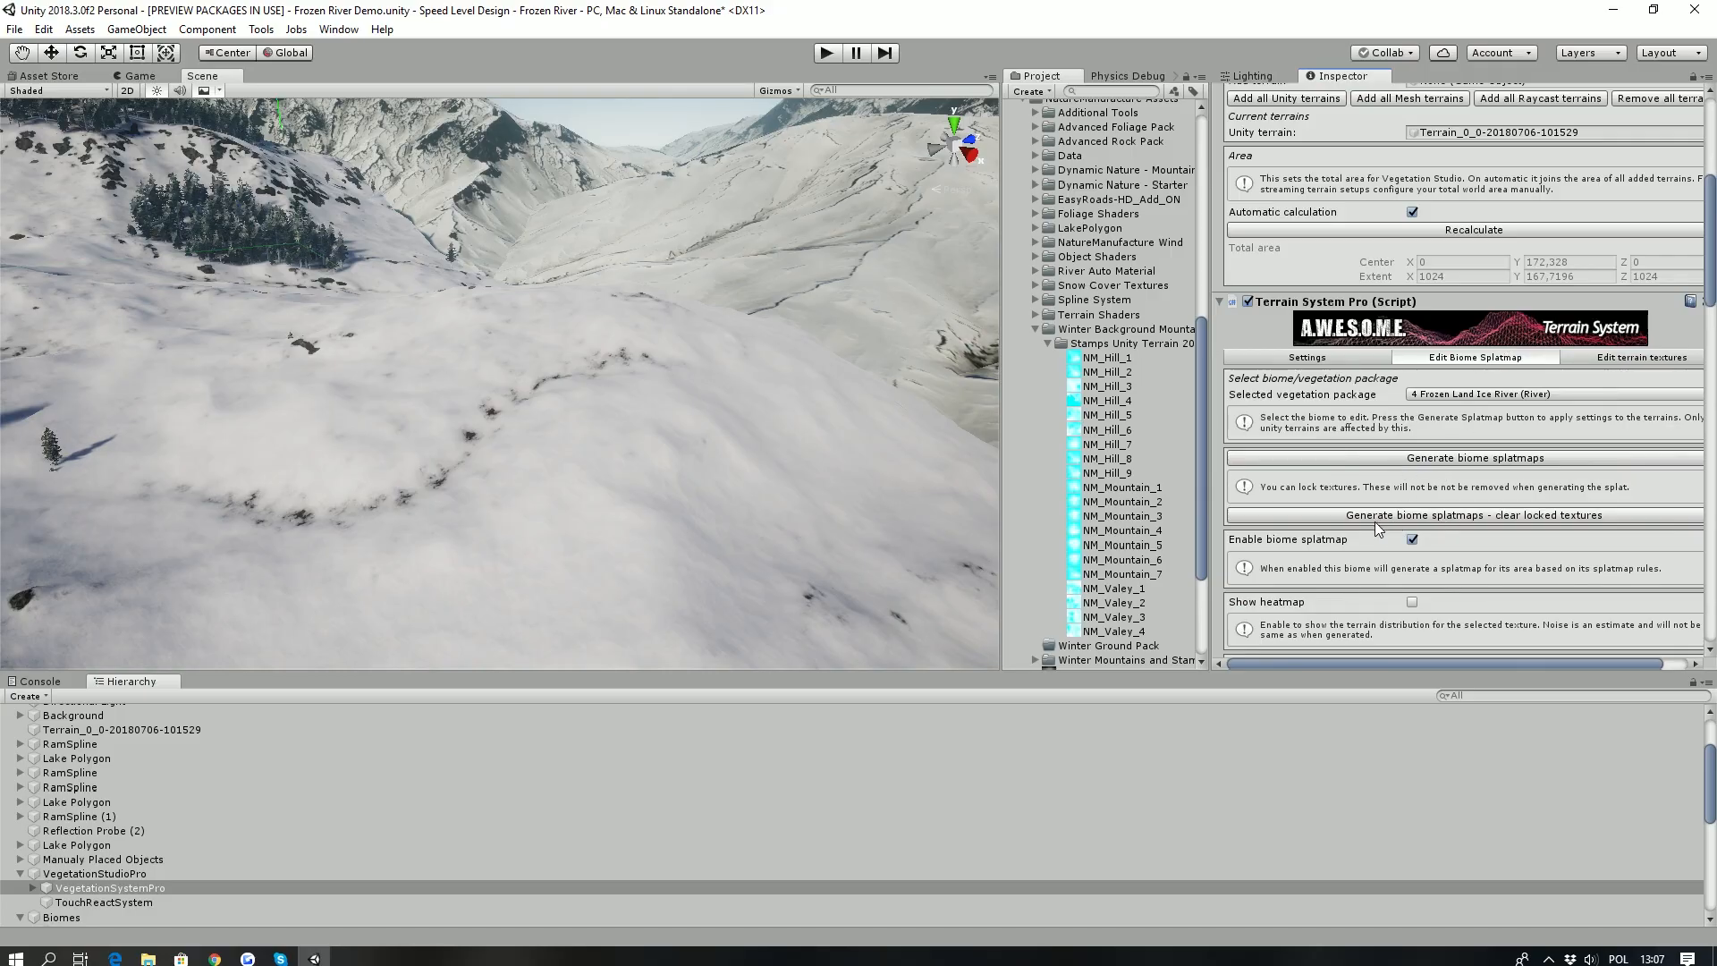
pyautogui.click(1380, 456)
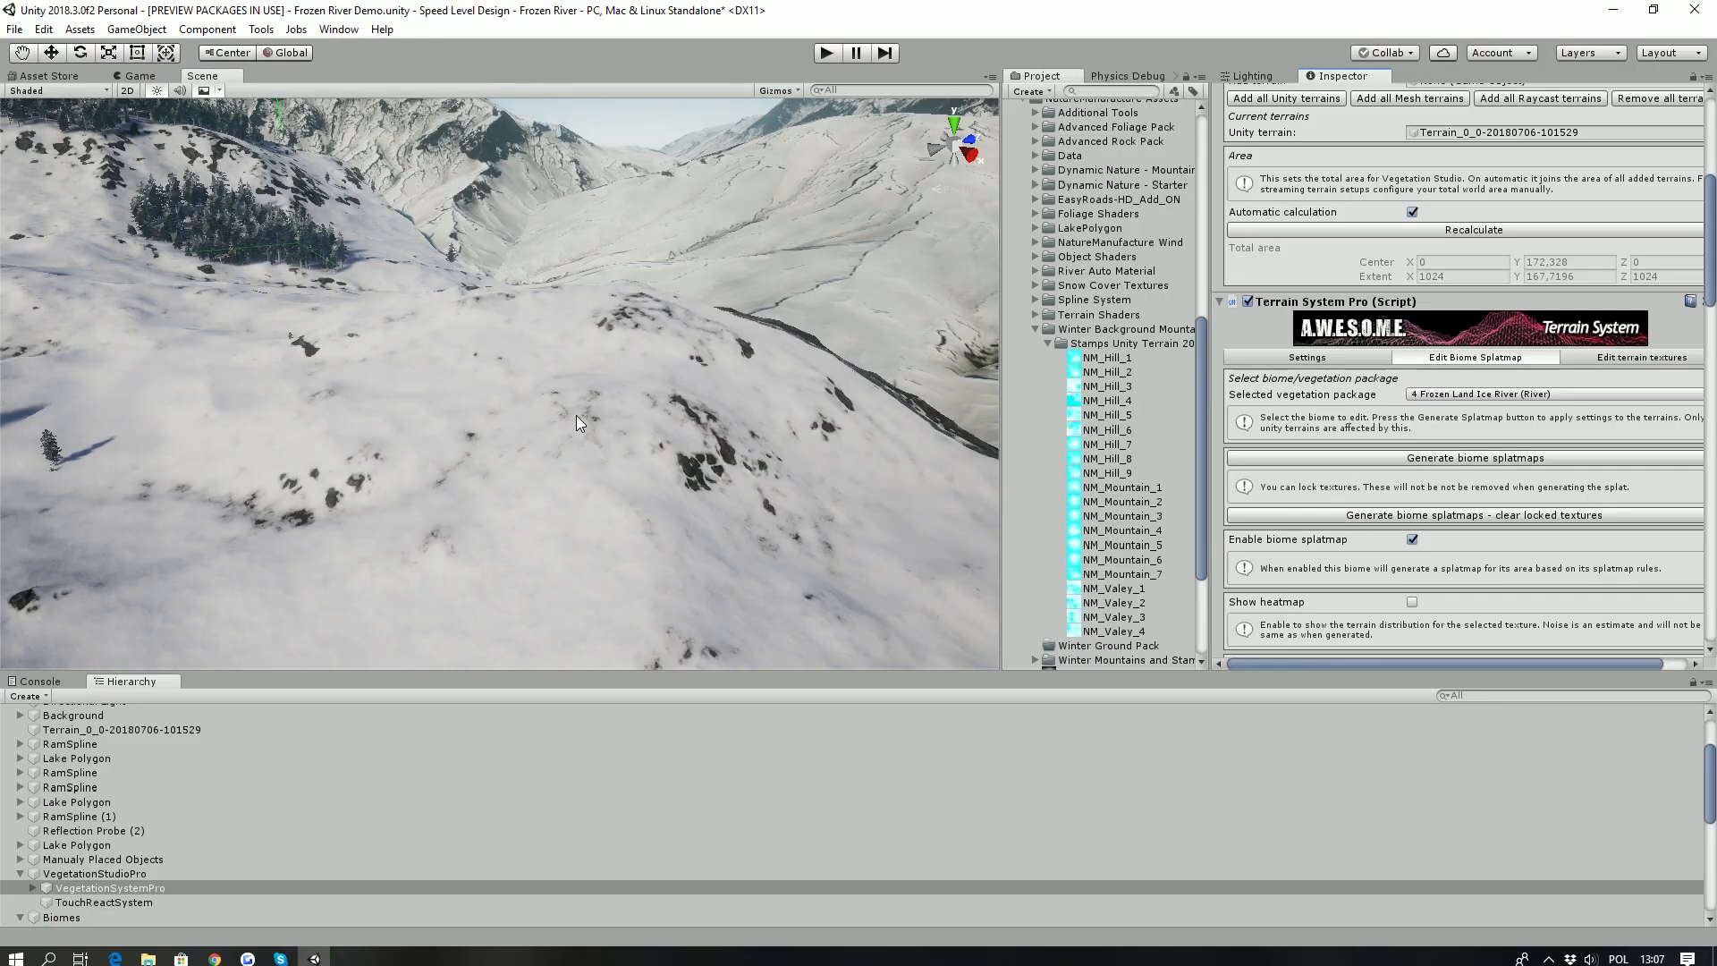
# - Create a river spline object and place its first point near the summit of the rocky snow slope
pyautogui.press('w')
pyautogui.moveTo(586, 358)
pyautogui.mouseDown(button='right')
pyautogui.moveTo(617, 386)
pyautogui.moveTo(813, 396)
pyautogui.moveTo(437, 305)
pyautogui.moveTo(487, 211)
pyautogui.moveTo(172, 400)
pyautogui.moveTo(364, 274)
pyautogui.moveTo(53, 308)
pyautogui.moveTo(1521, 284)
pyautogui.moveTo(324, 415)
pyautogui.moveTo(286, 393)
pyautogui.moveTo(300, 339)
pyautogui.moveTo(470, 208)
pyautogui.moveTo(602, 173)
pyautogui.moveTo(362, 263)
pyautogui.moveTo(679, 415)
pyautogui.moveTo(268, 384)
pyautogui.moveTo(244, 516)
pyautogui.mouseUp(button='right')
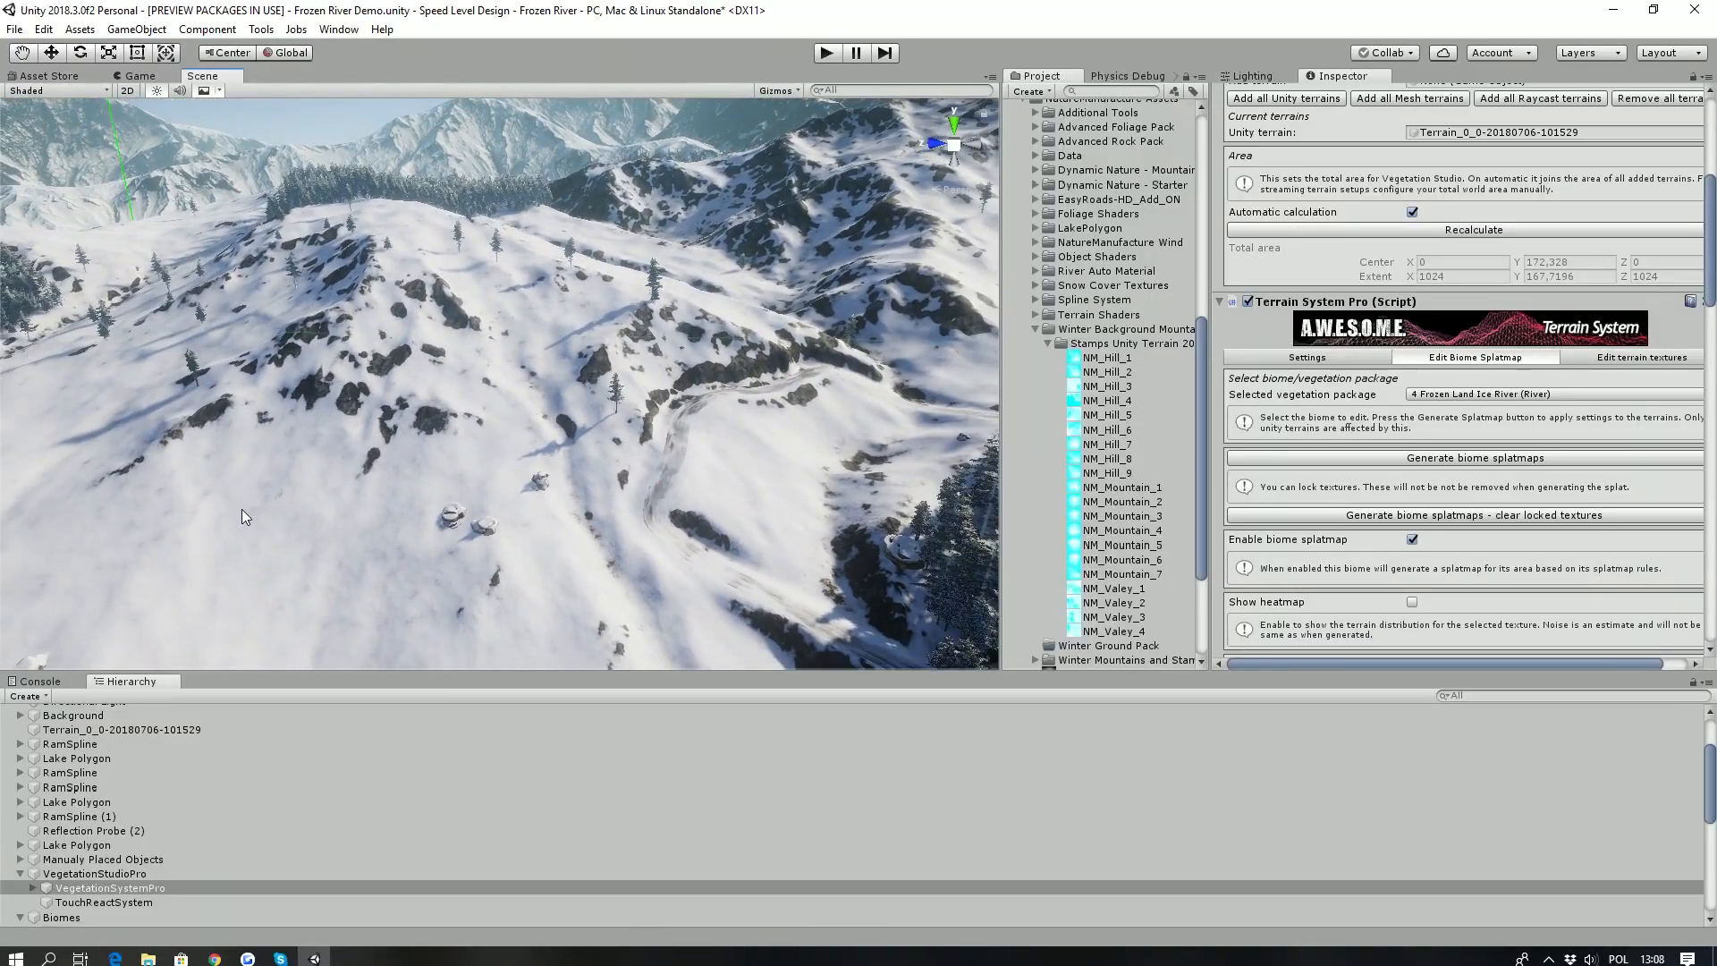
pyautogui.click(26, 696)
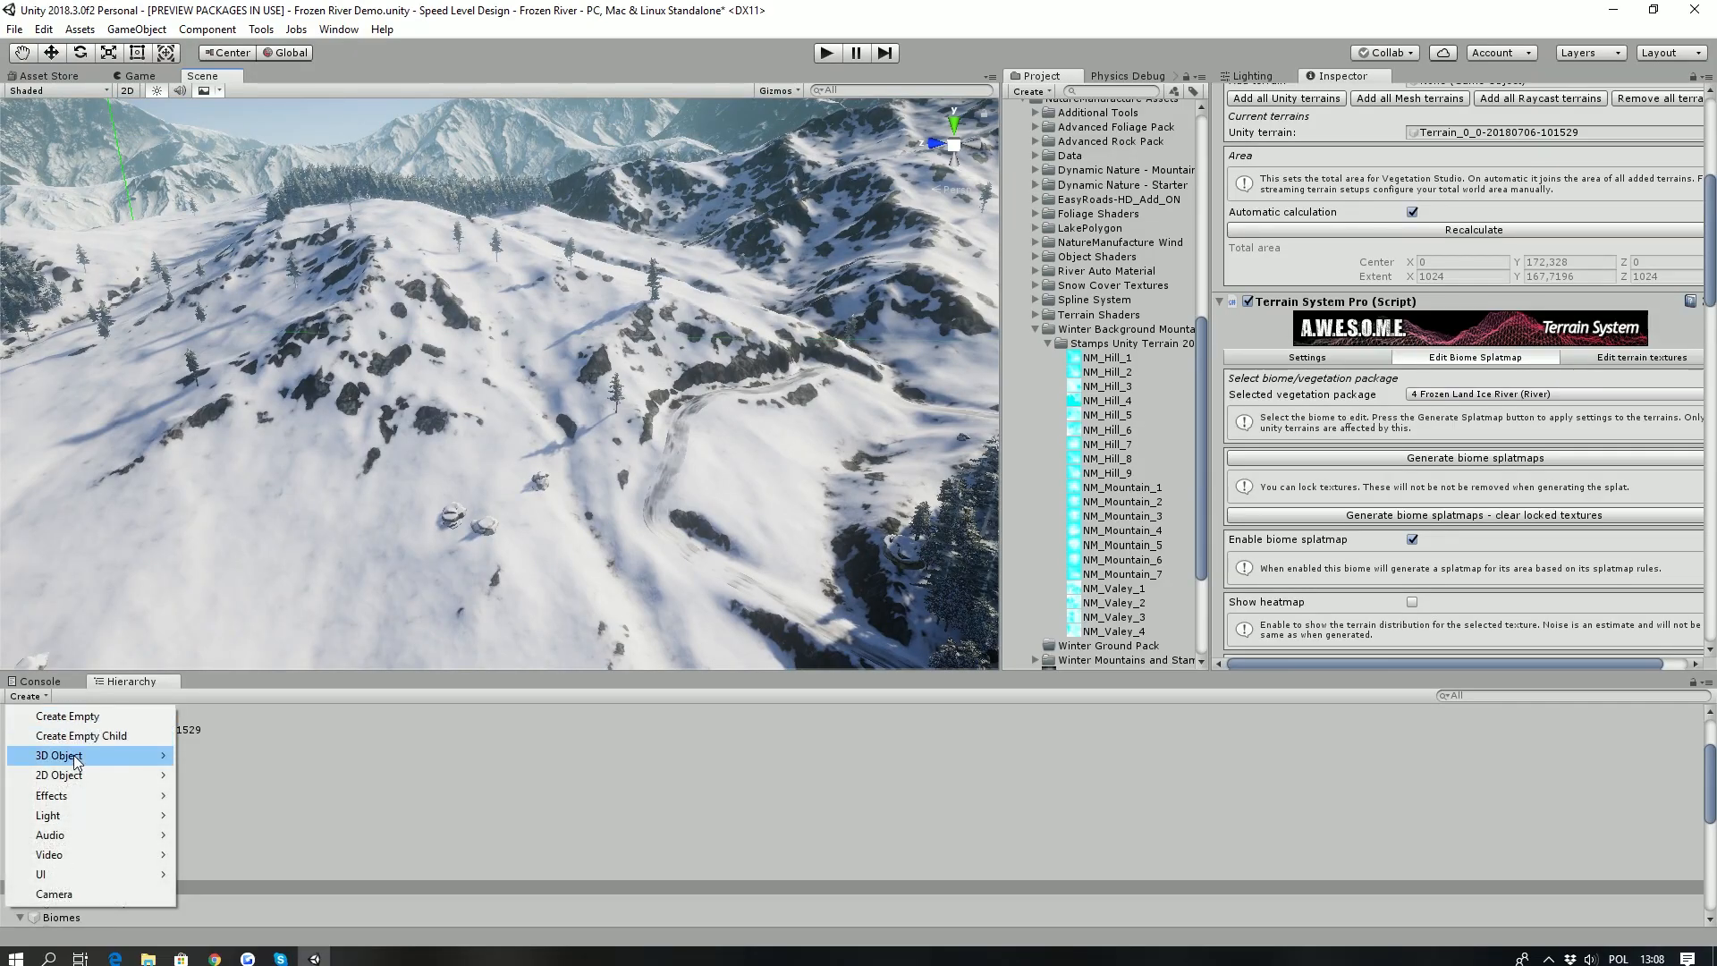
pyautogui.moveTo(73, 755)
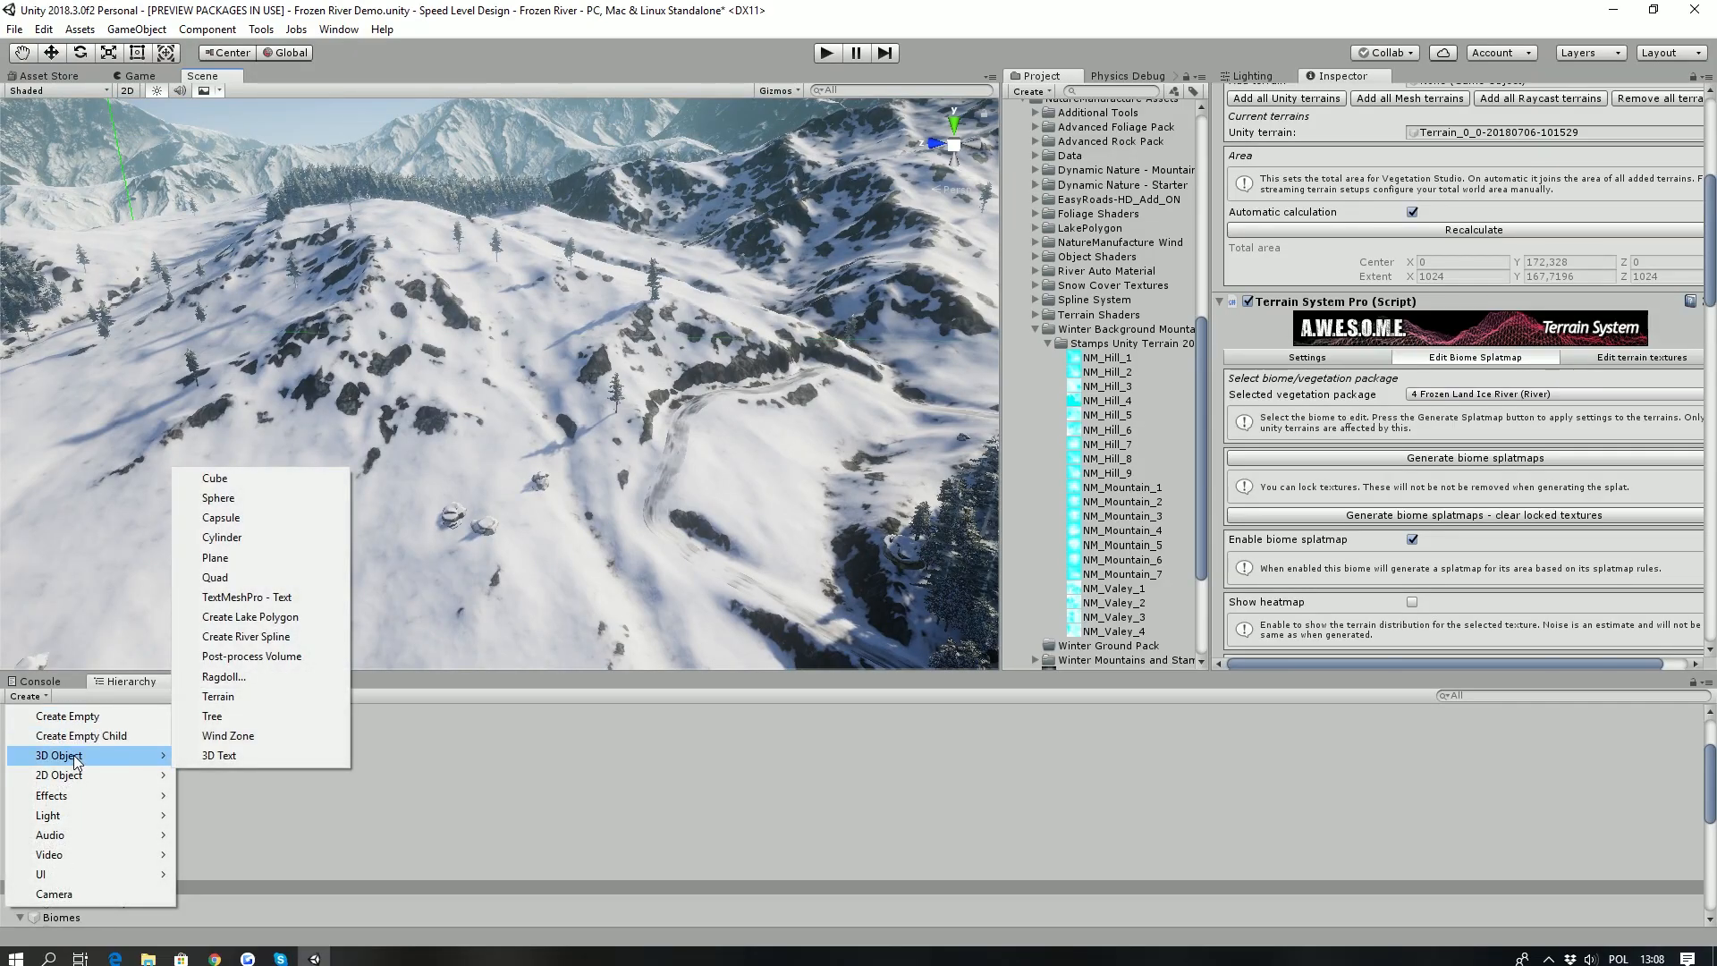
pyautogui.click(270, 640)
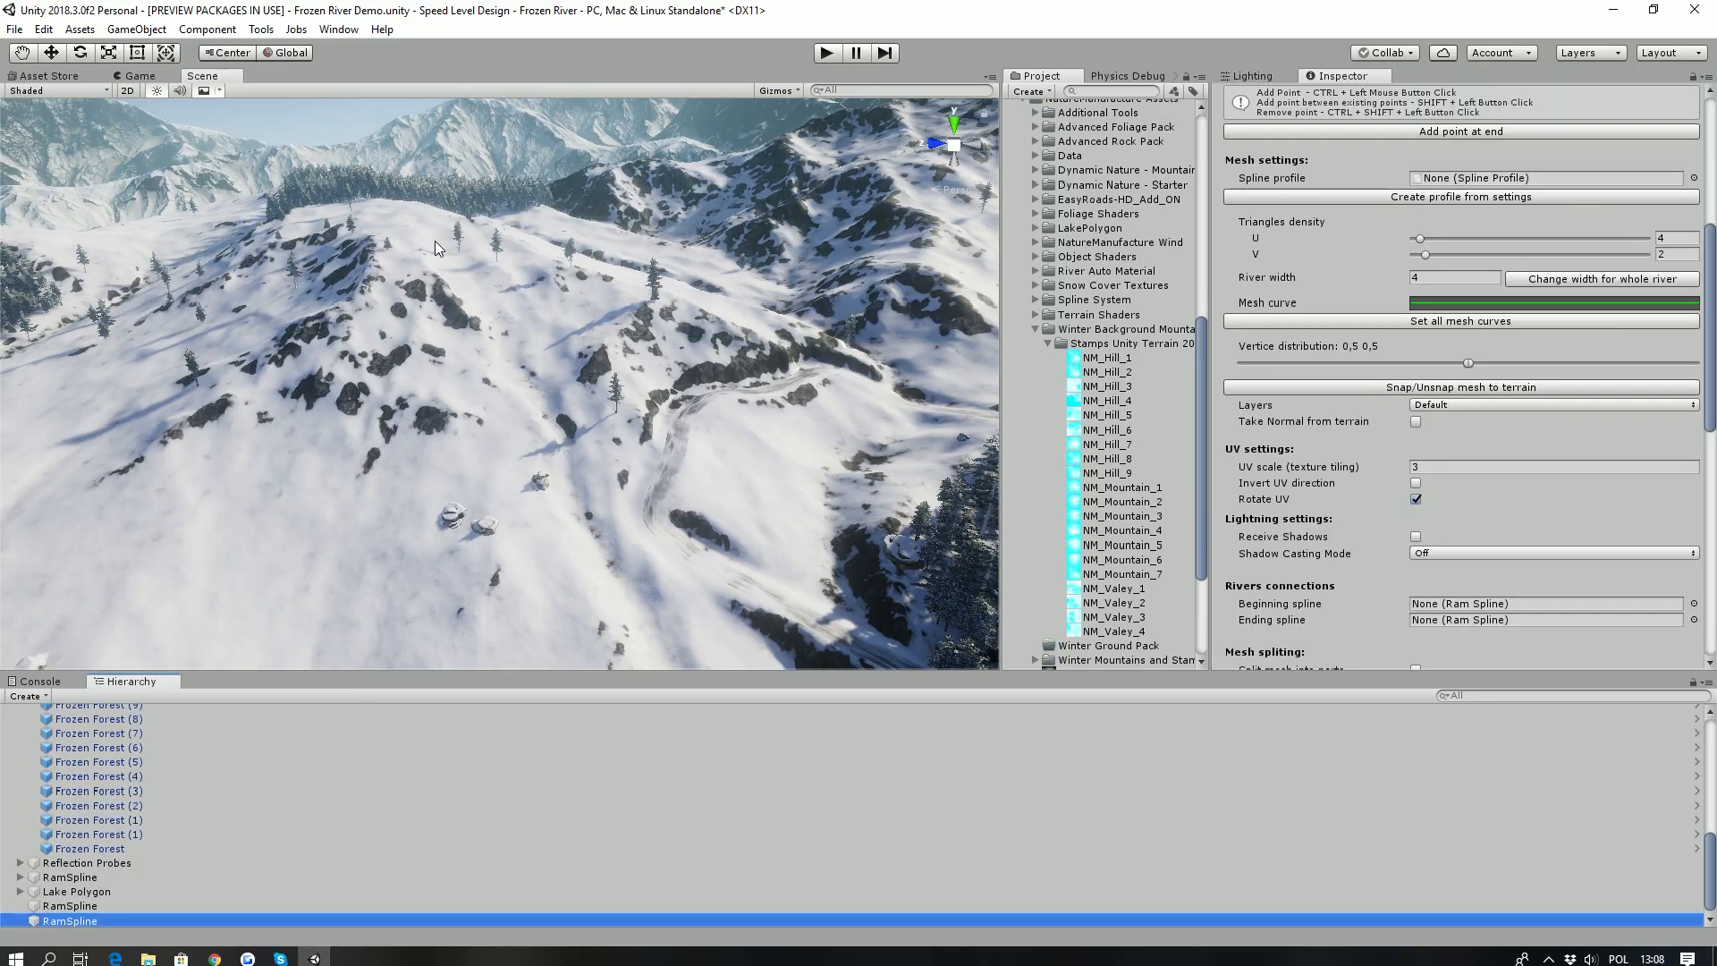
pyautogui.keyDown('ctrl'); pyautogui.click(436, 248); pyautogui.keyUp('ctrl')
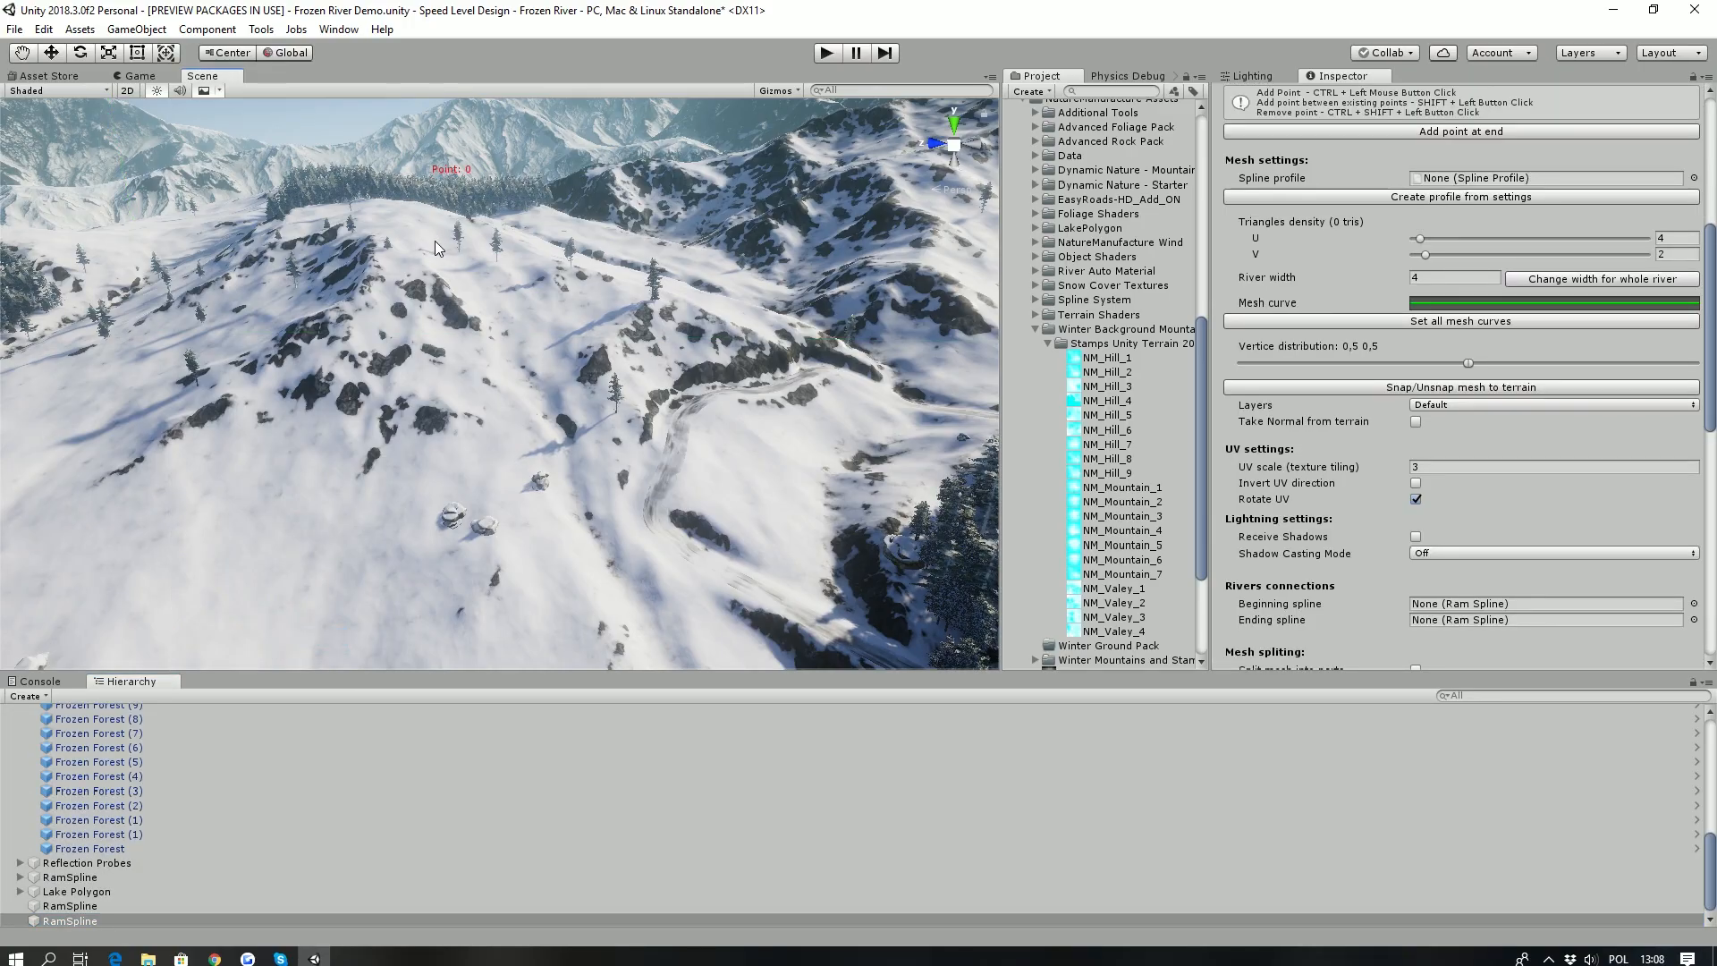
# - Set the spline's simulation river length to 400 and preview the simulated river down the slope
pyautogui.scroll(10, 1320, 313)
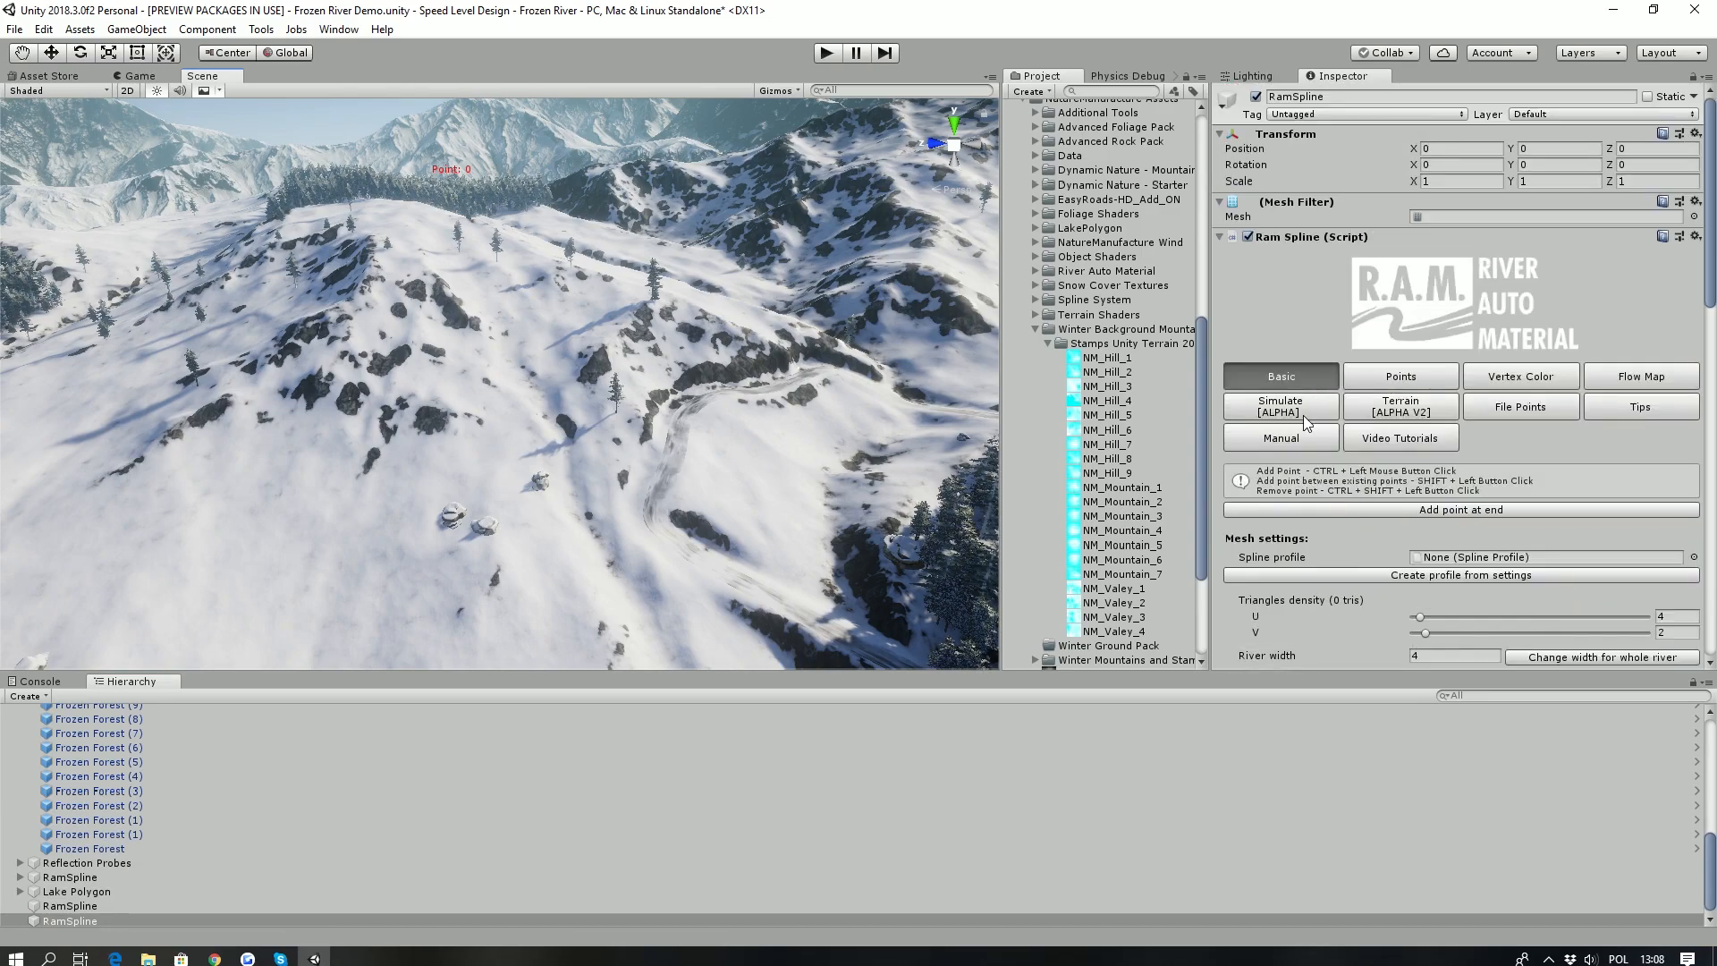
pyautogui.click(1296, 407)
pyautogui.click(1416, 530)
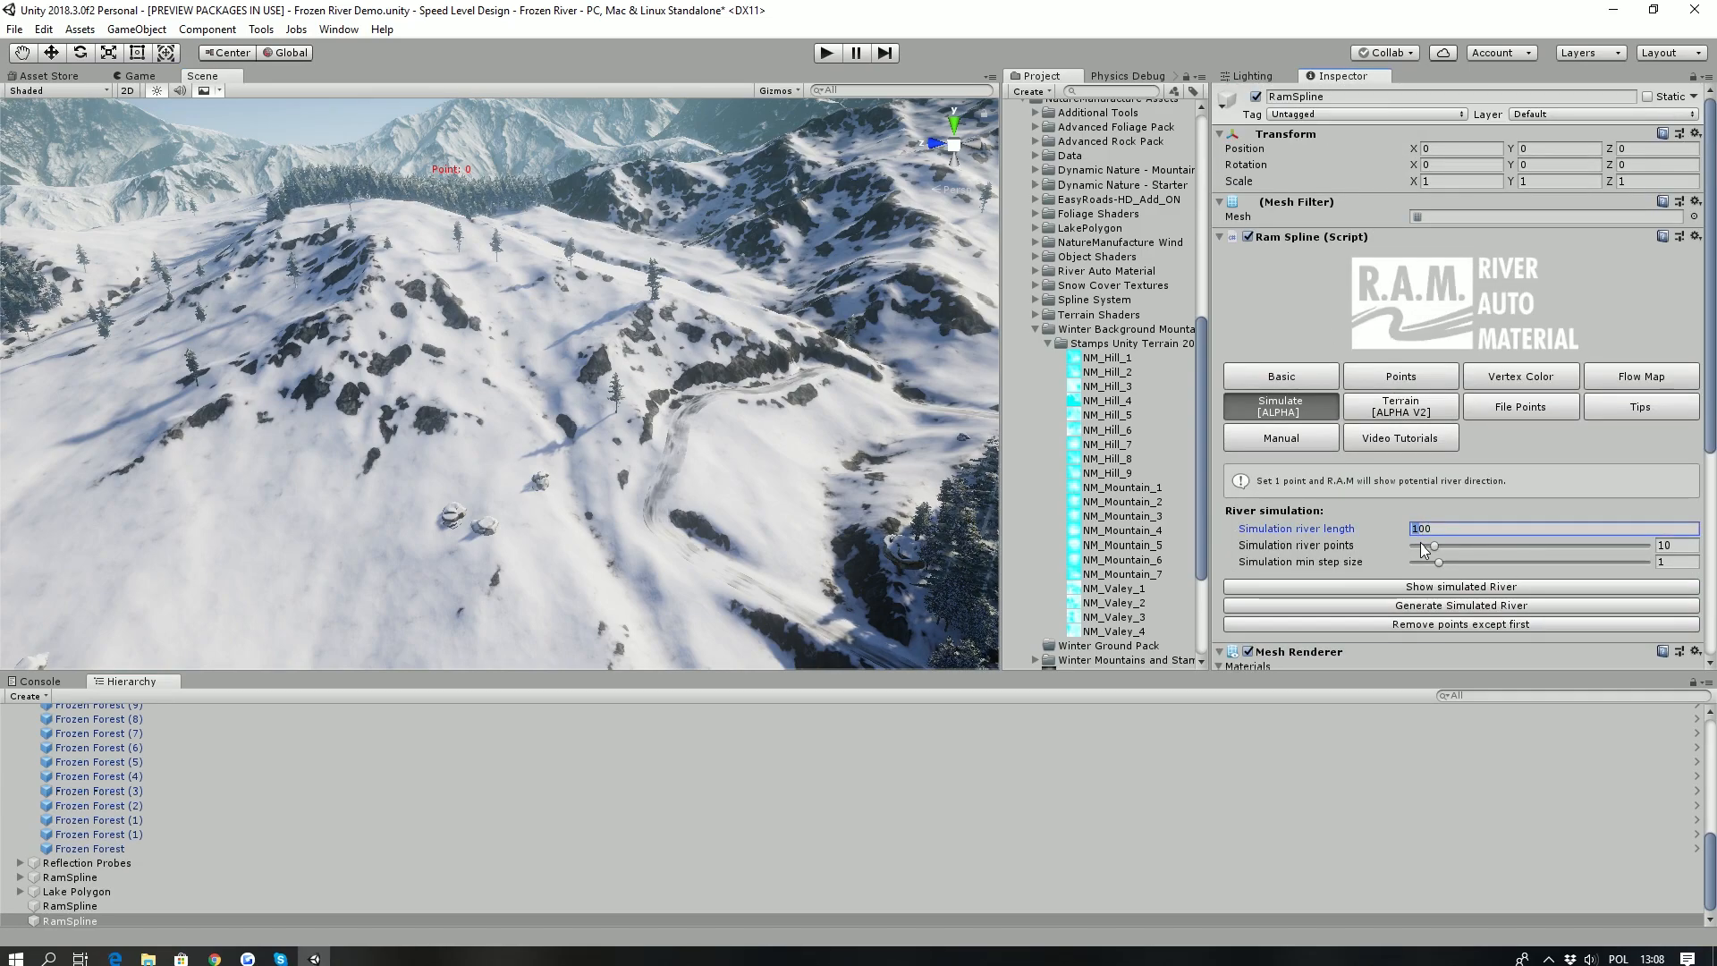
pyautogui.click(1431, 586)
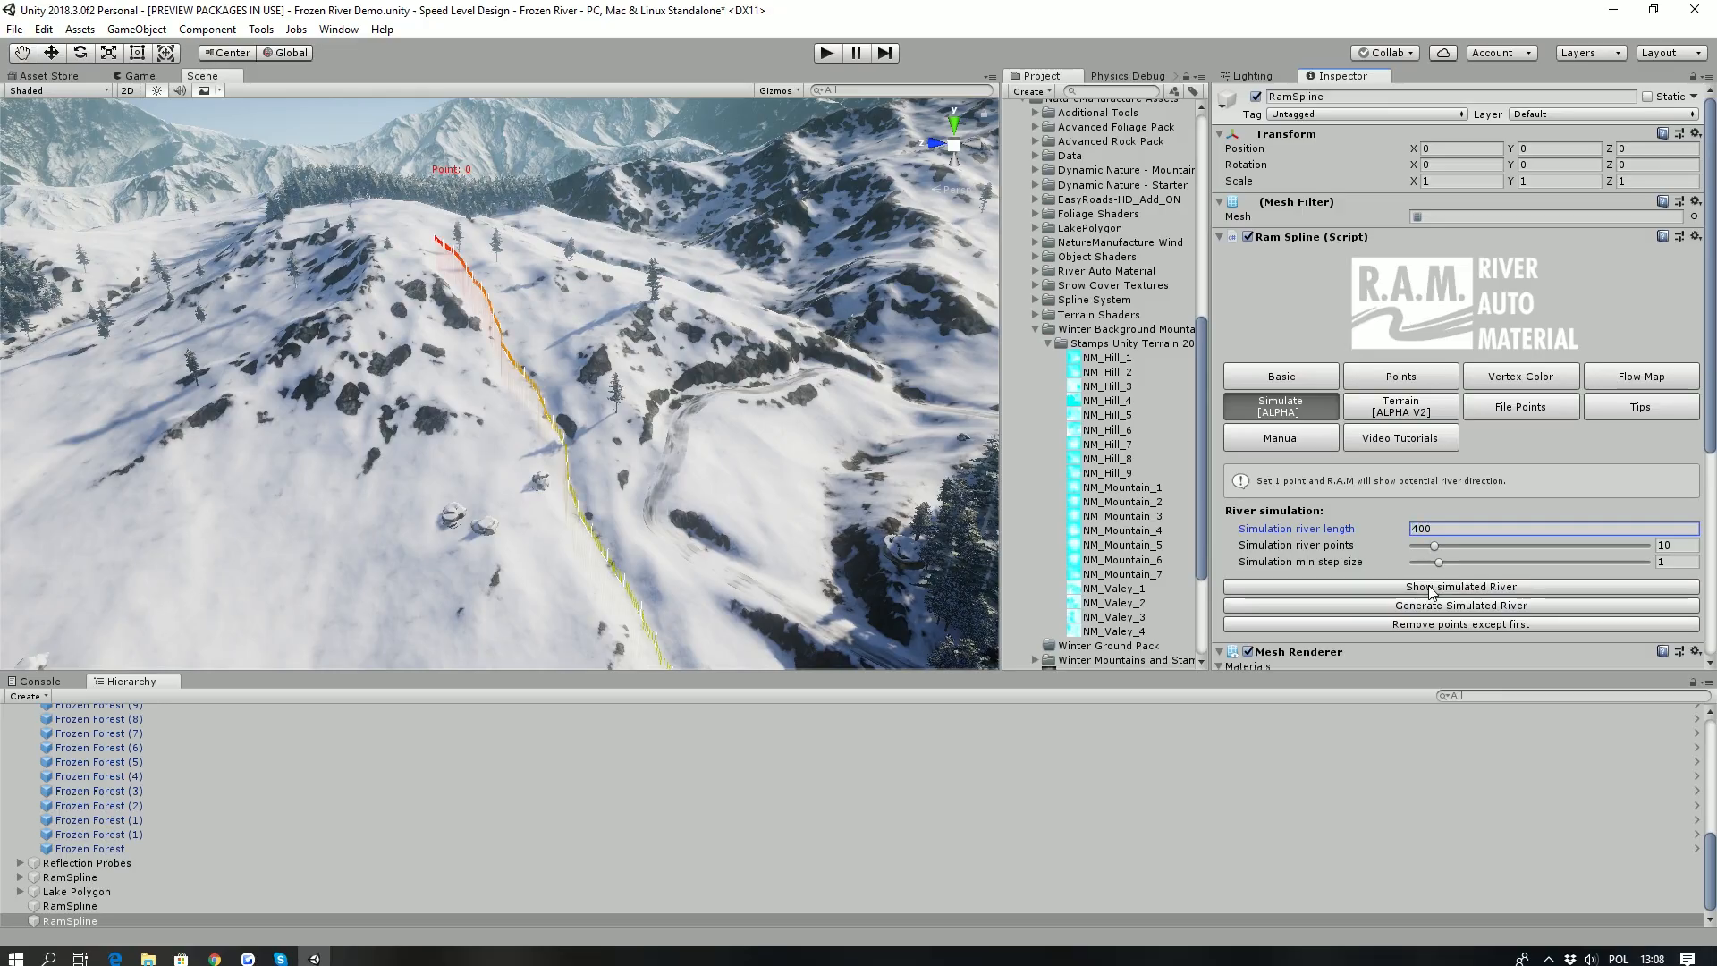
pyautogui.keyDown('alt'); pyautogui.moveTo(514, 487); pyautogui.dragTo(516, 450); pyautogui.keyUp('alt')
pyautogui.moveTo(516, 450)
pyautogui.mouseDown(button='right')
pyautogui.moveTo(540, 561)
pyautogui.moveTo(509, 368)
pyautogui.moveTo(553, 535)
pyautogui.moveTo(523, 418)
pyautogui.mouseUp(button='right')
# - Show the simulated river course once more and generate the river from the simulation
pyautogui.click(1415, 587)
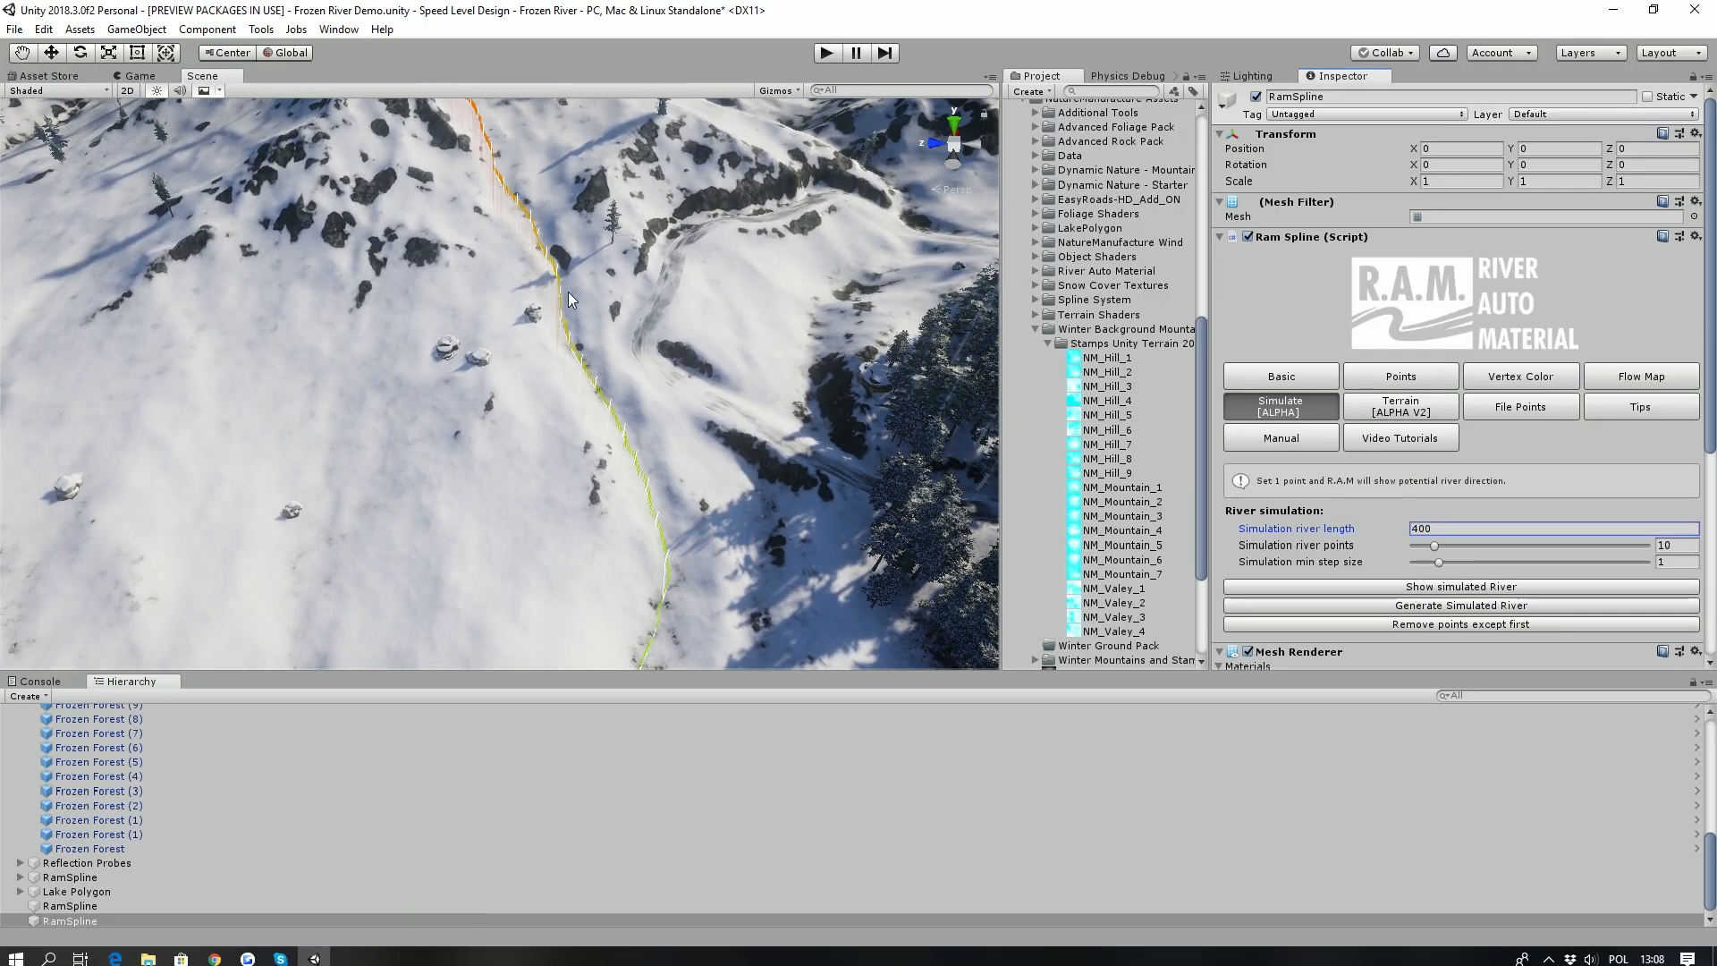
pyautogui.scroll(-3, 1310, 467)
pyautogui.click(1399, 444)
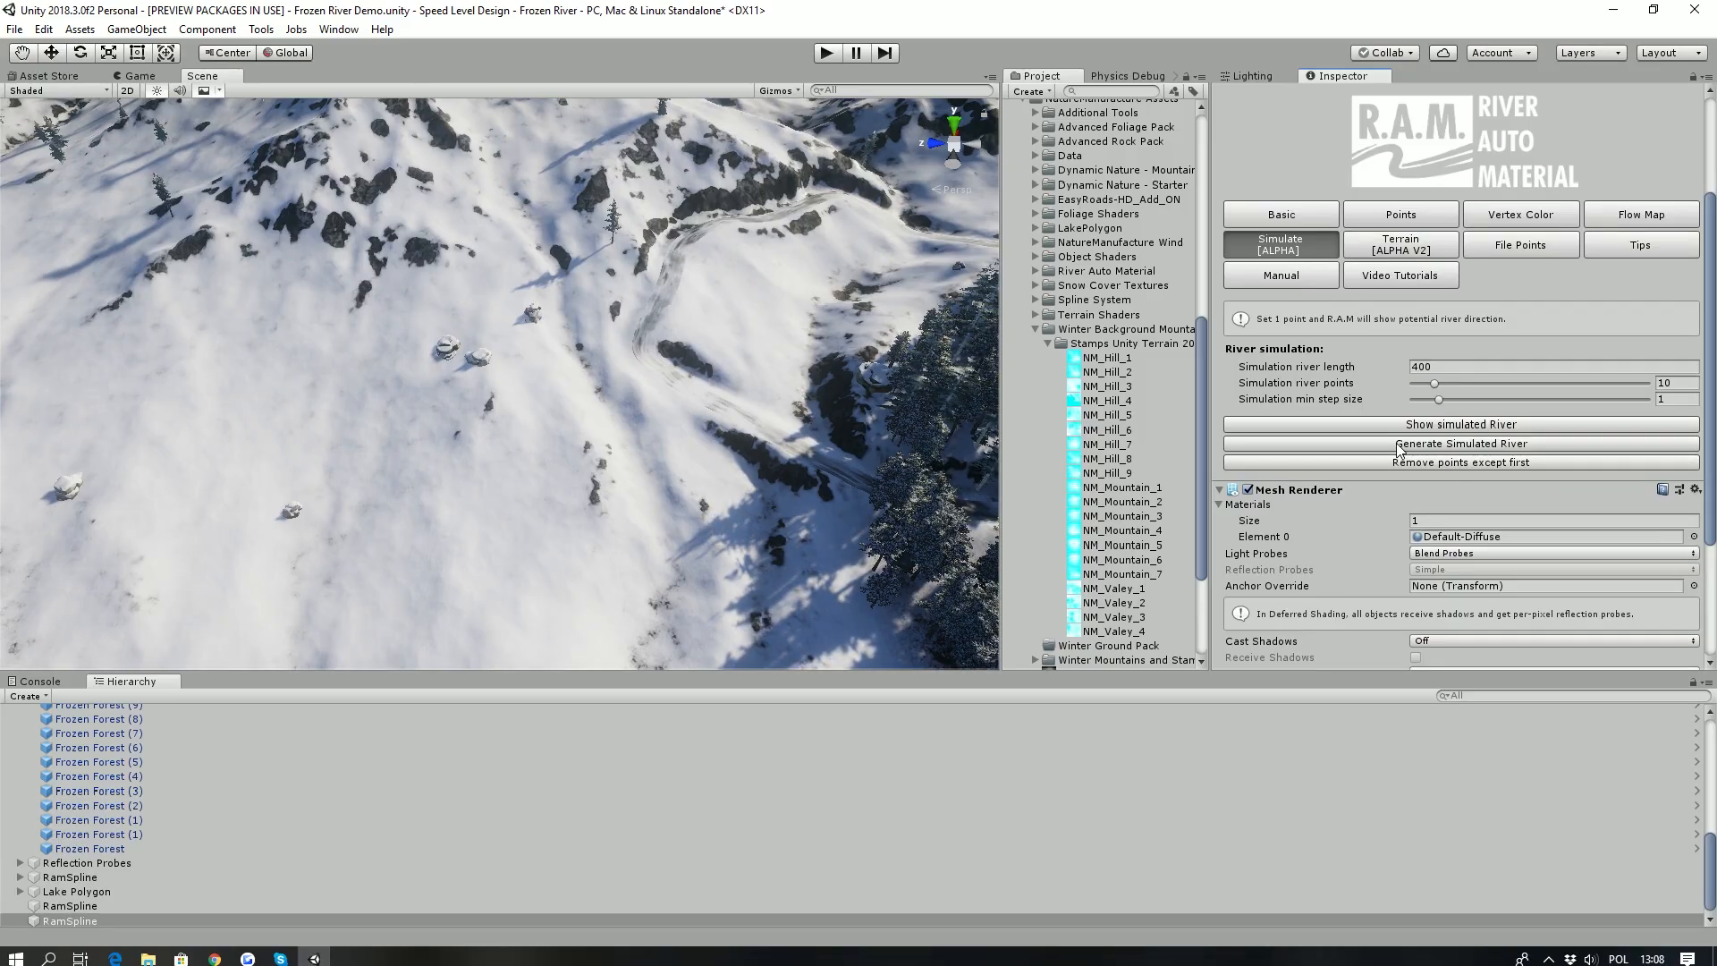
# - Generate the simulated river and assign the Frozen Land Ice River RamSpline profile as its spline profile
pyautogui.click(1399, 444)
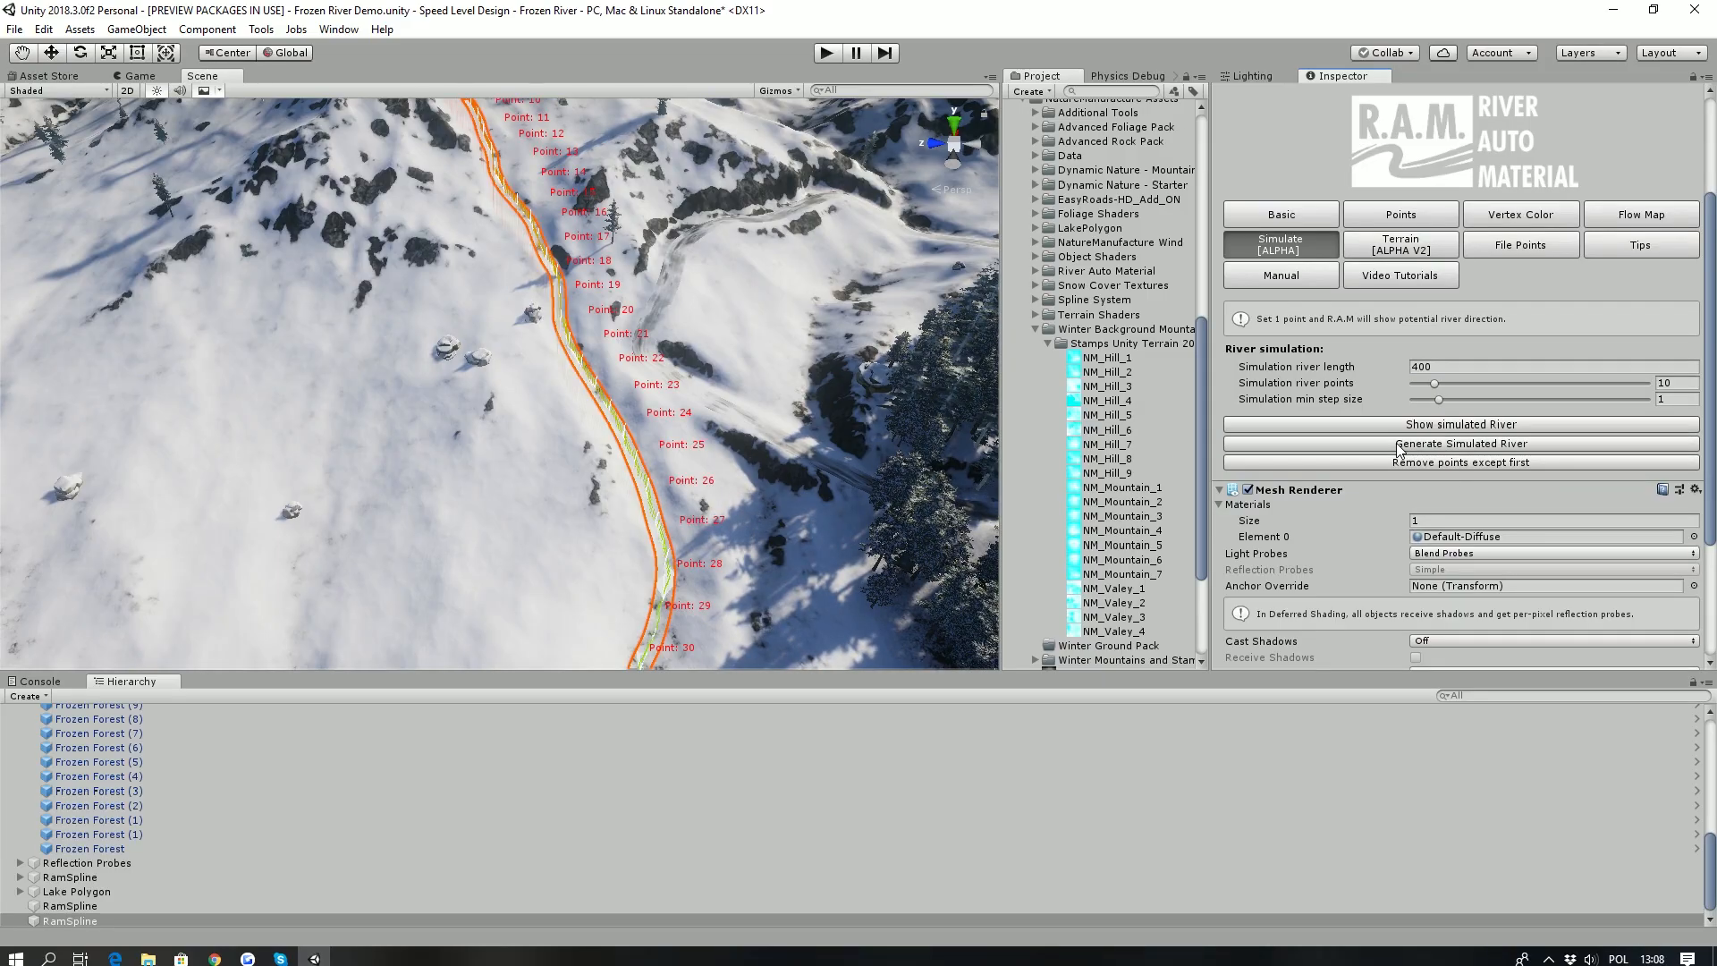
pyautogui.click(1266, 217)
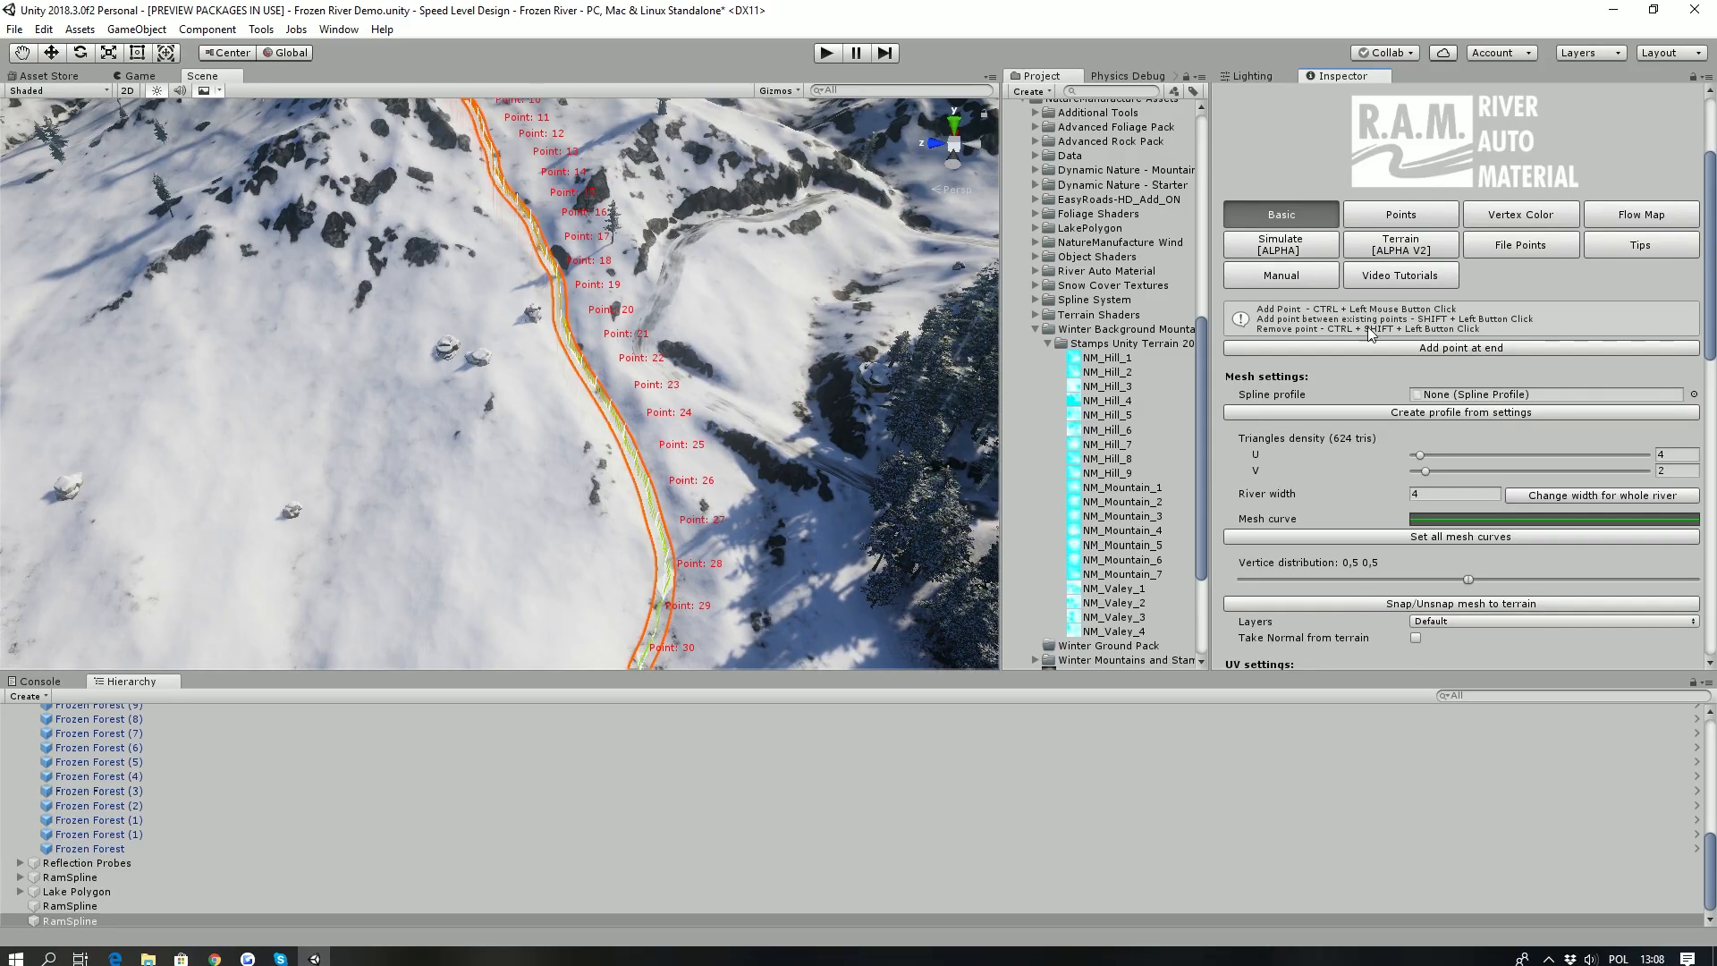
pyautogui.click(1038, 329)
pyautogui.scroll(10, 1037, 327)
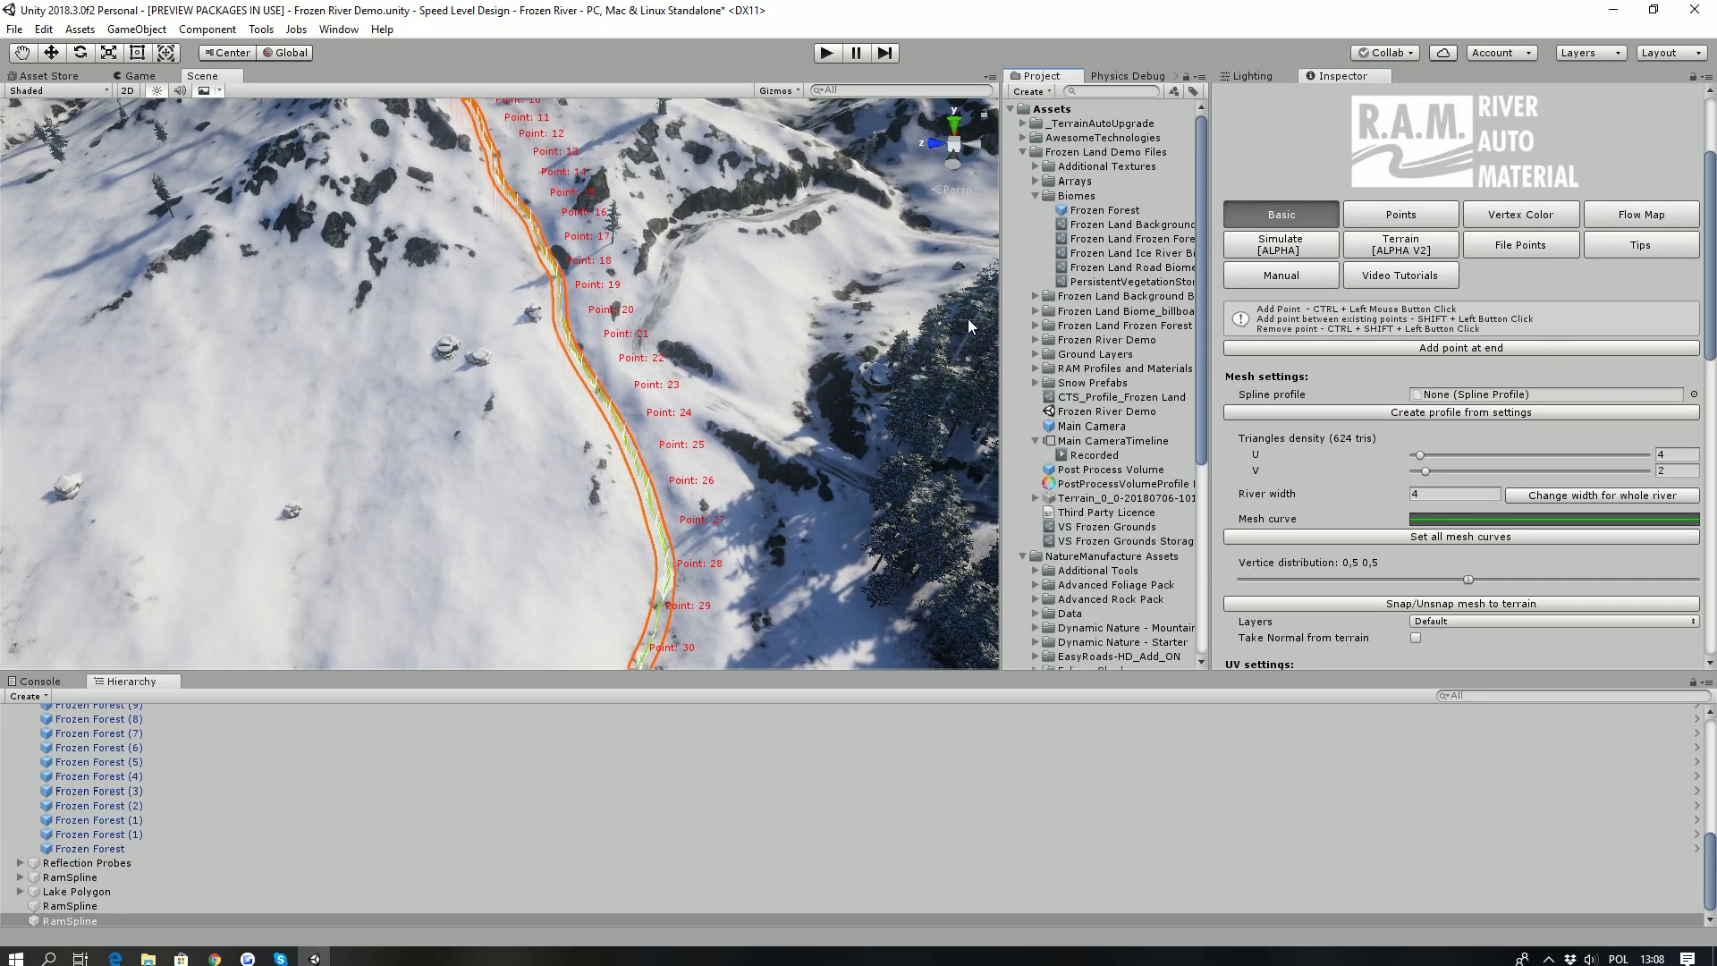
pyautogui.moveTo(1001, 324); pyautogui.dragTo(908, 353)
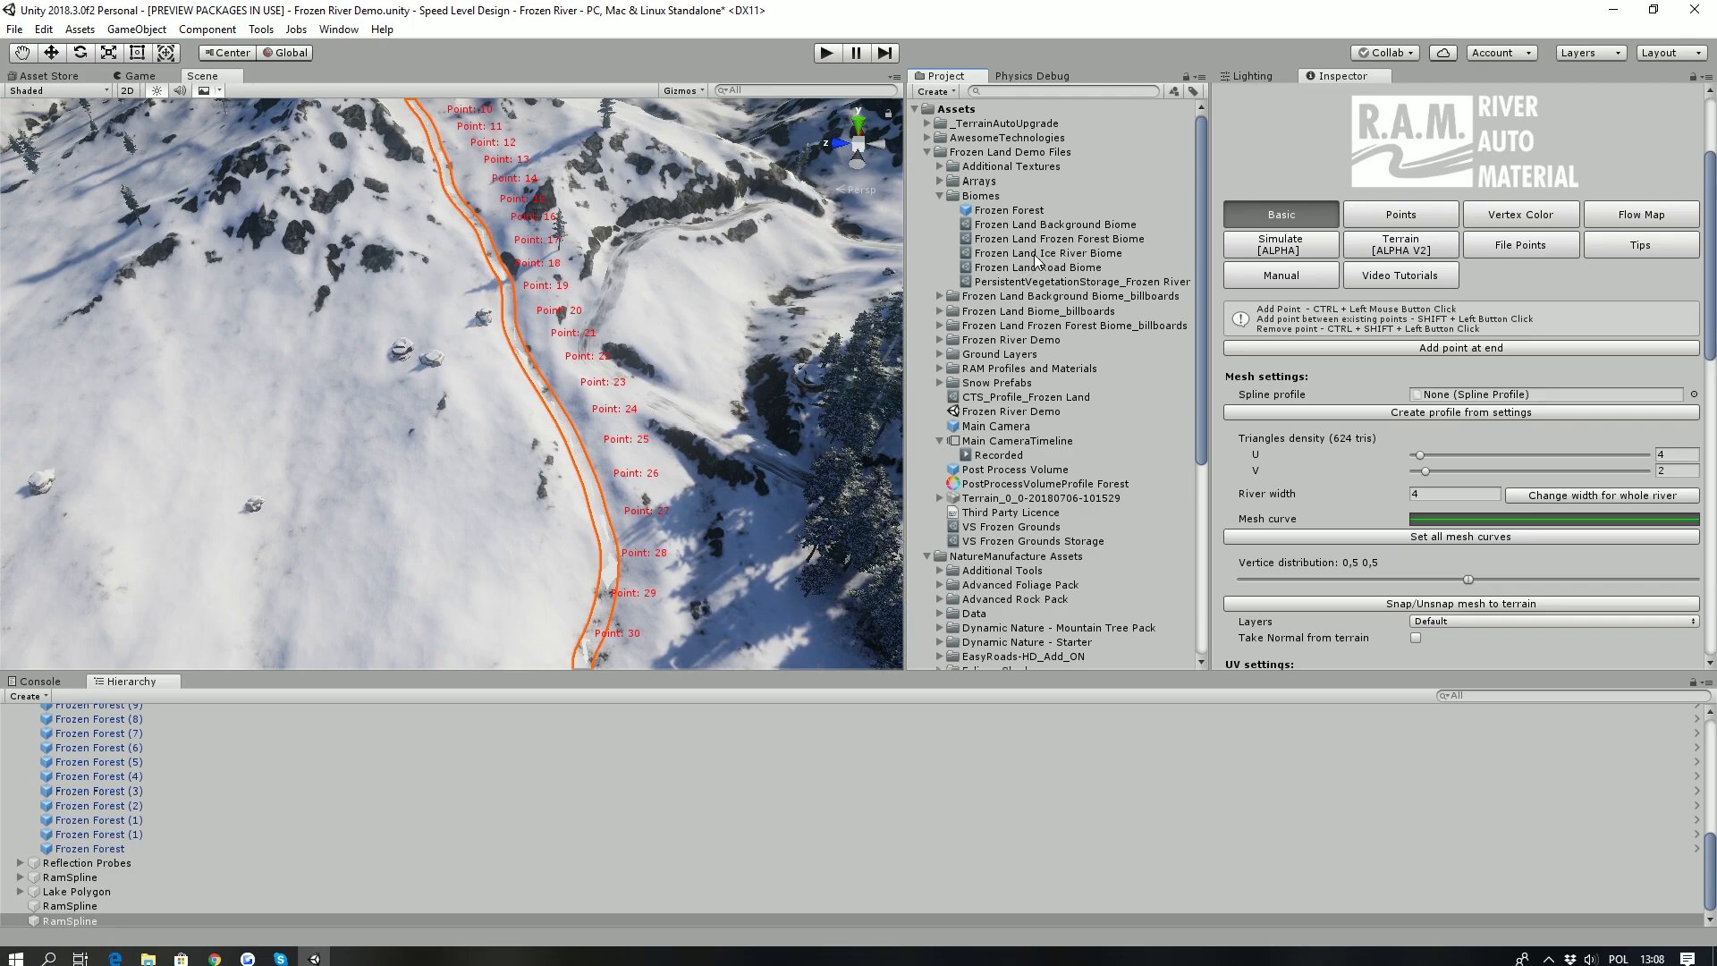
pyautogui.click(939, 370)
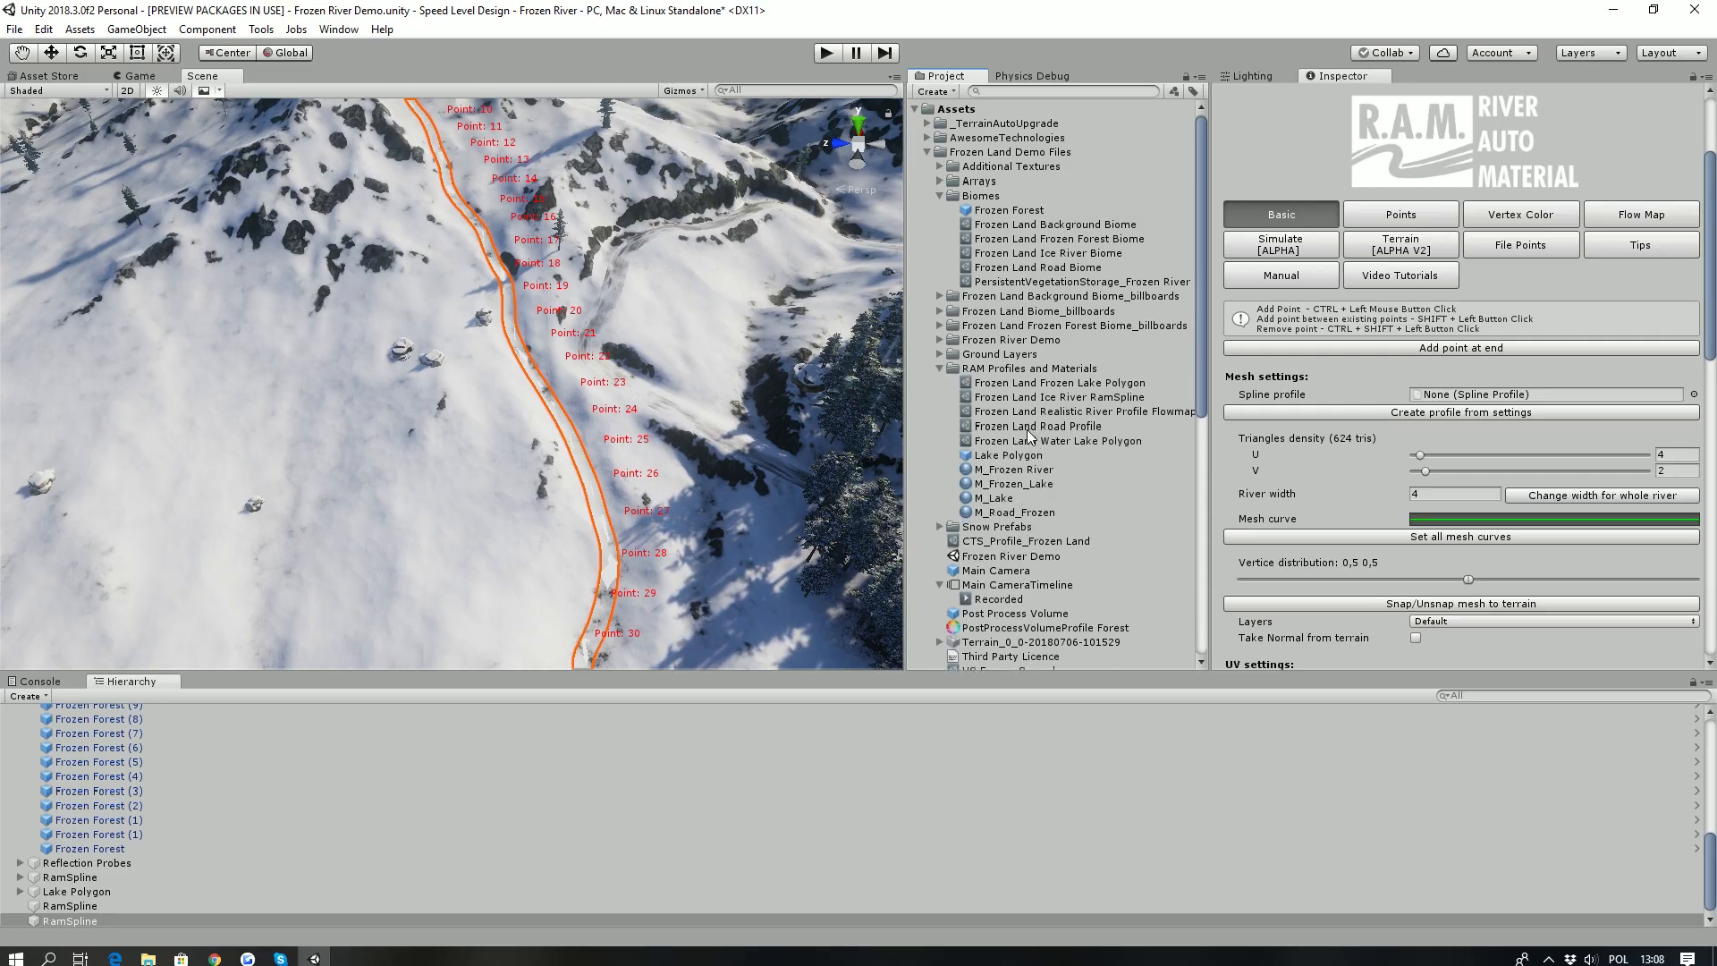
pyautogui.moveTo(1040, 404); pyautogui.dragTo(1438, 399)
pyautogui.moveTo(466, 250); pyautogui.dragTo(460, 313, button='right')
pyautogui.press('w')
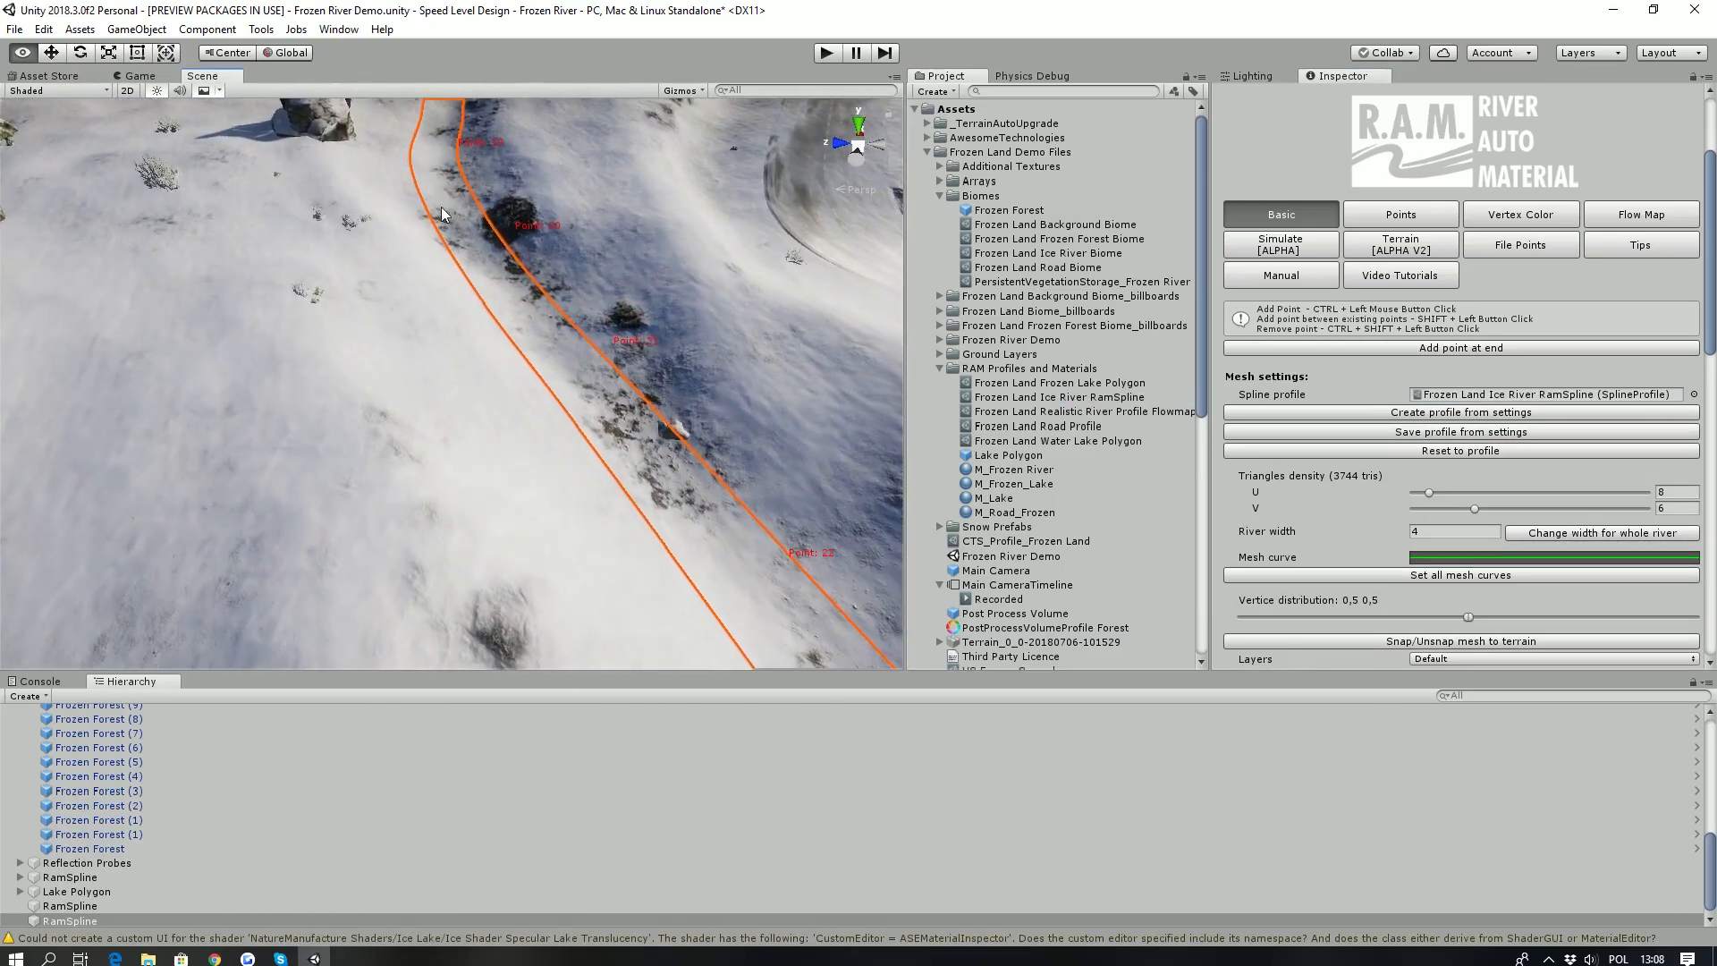
# - Set the river width to 10 and apply it to the whole river
pyautogui.click(1428, 529)
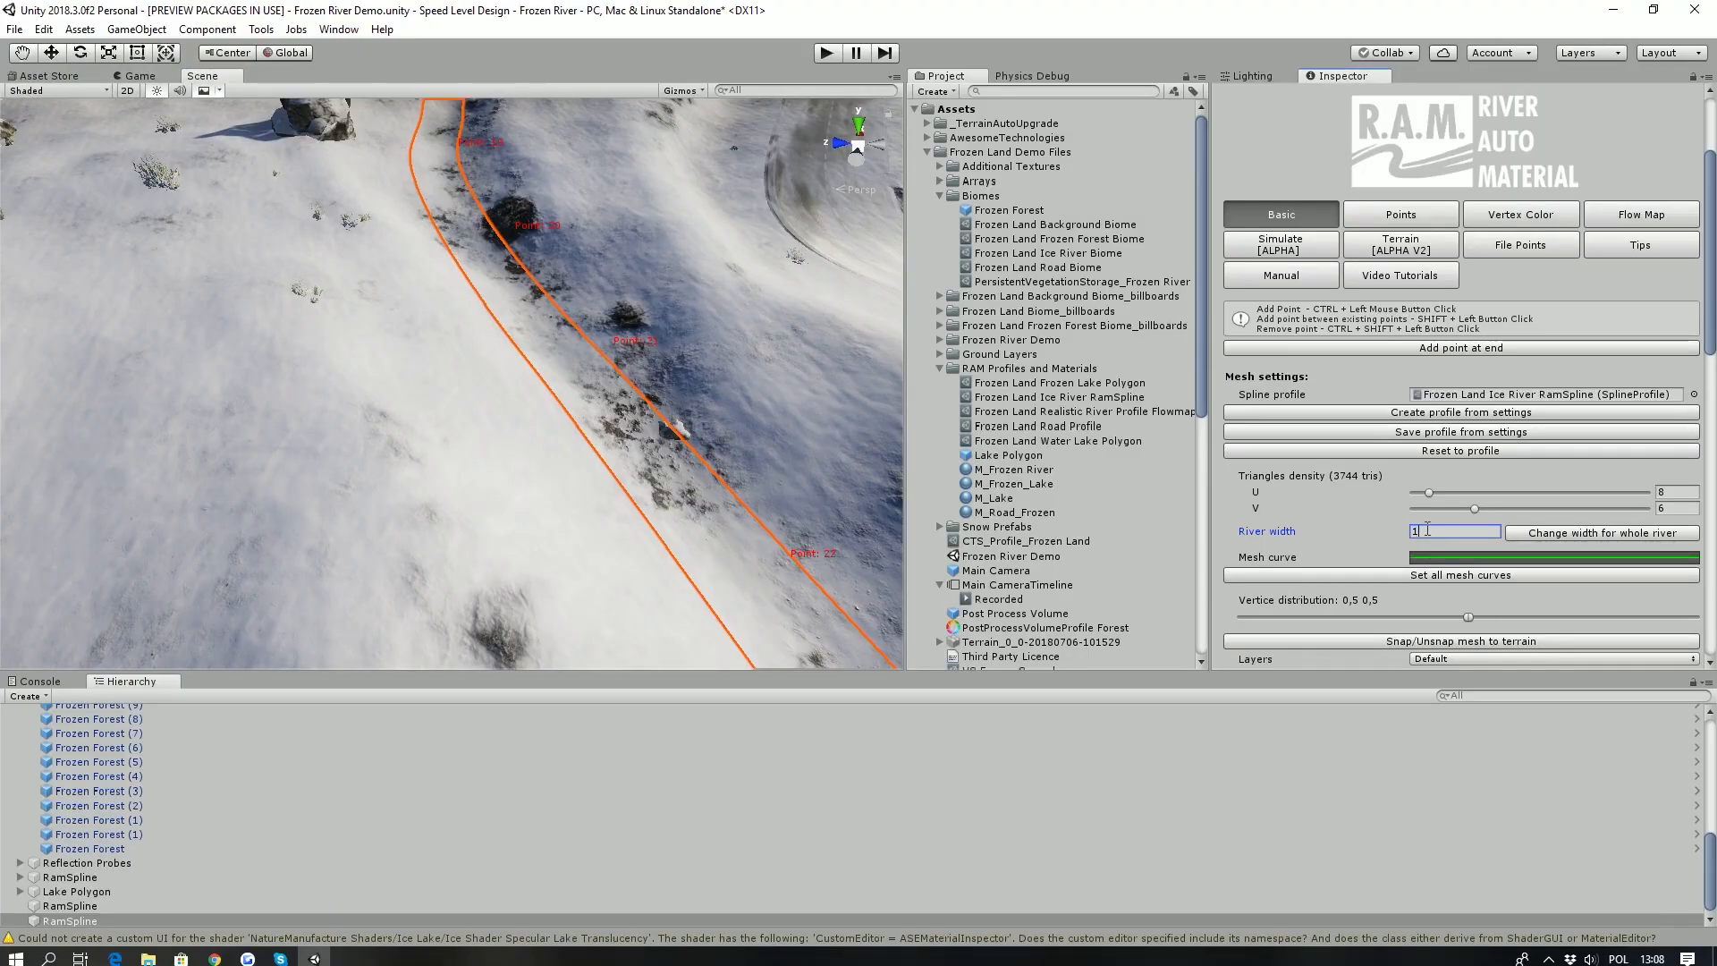
pyautogui.click(1528, 535)
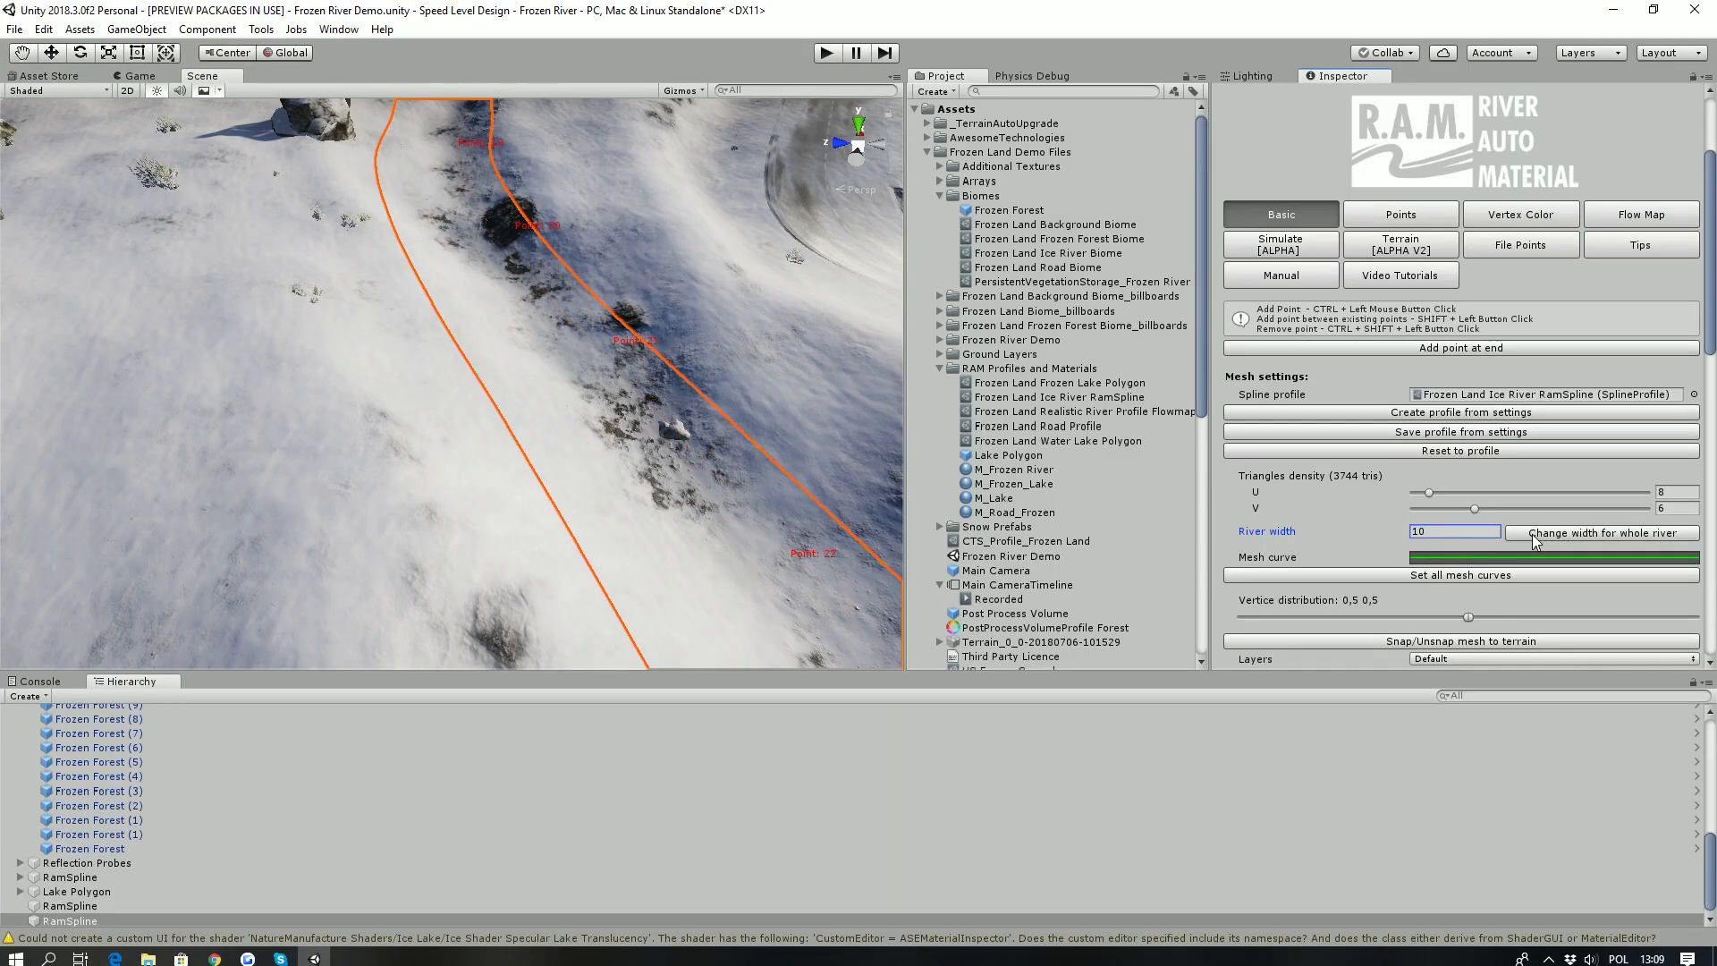
pyautogui.moveTo(152, 345); pyautogui.dragTo(168, 320, button='right')
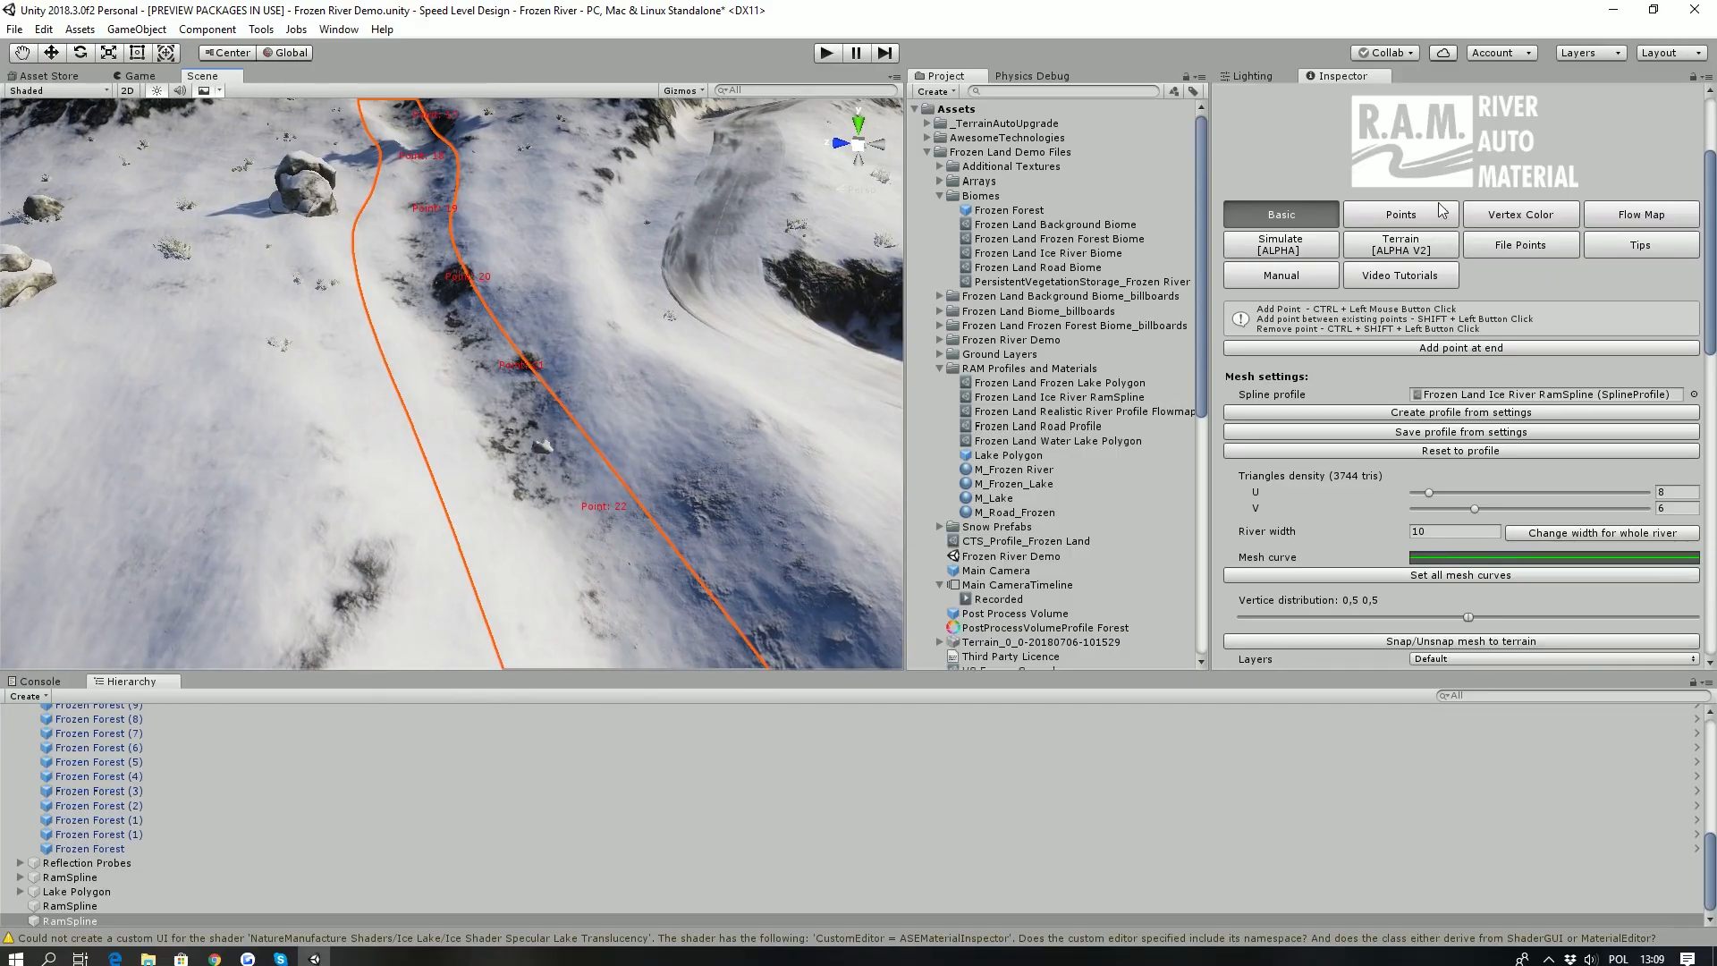
# - Carve the terrain along the river and paint the riverbed with the 1 - snow_03_A_SM splat
pyautogui.click(1387, 243)
pyautogui.click(1421, 404)
pyautogui.moveTo(403, 410); pyautogui.dragTo(413, 391, button='right')
pyautogui.click(1468, 463)
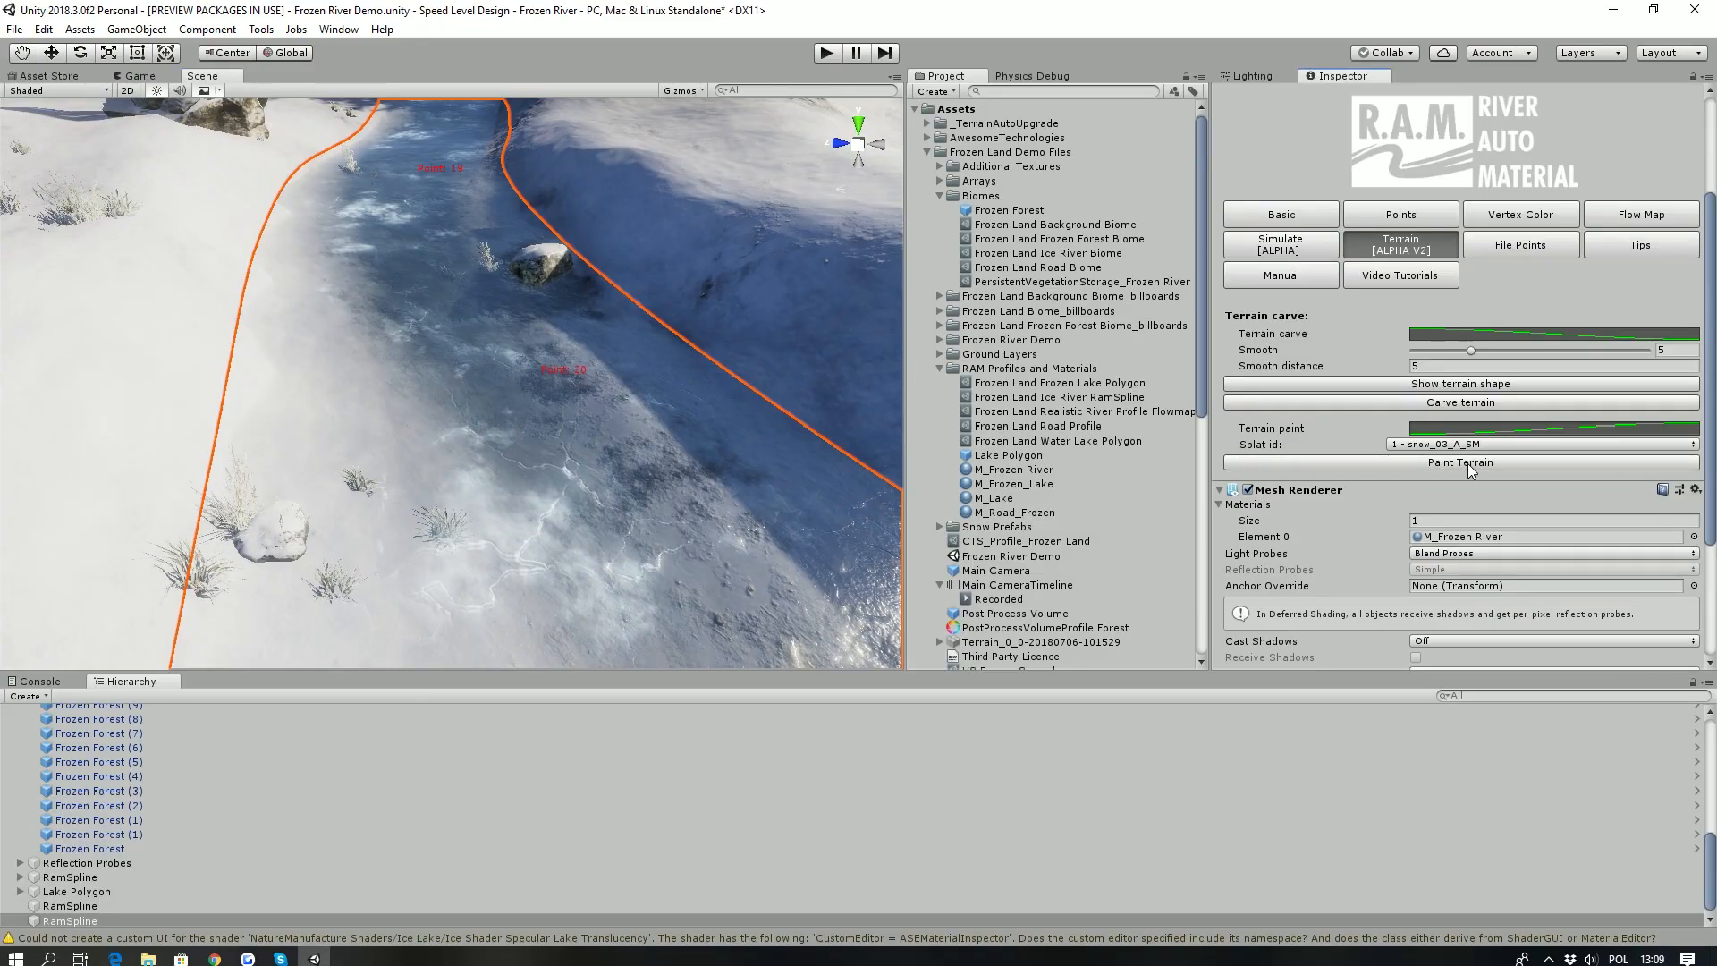
# - Repaint the terrain along the river with the 2 - T_Ground_Sand_02_A_Sm splat and inspect the riverbed
pyautogui.click(1467, 445)
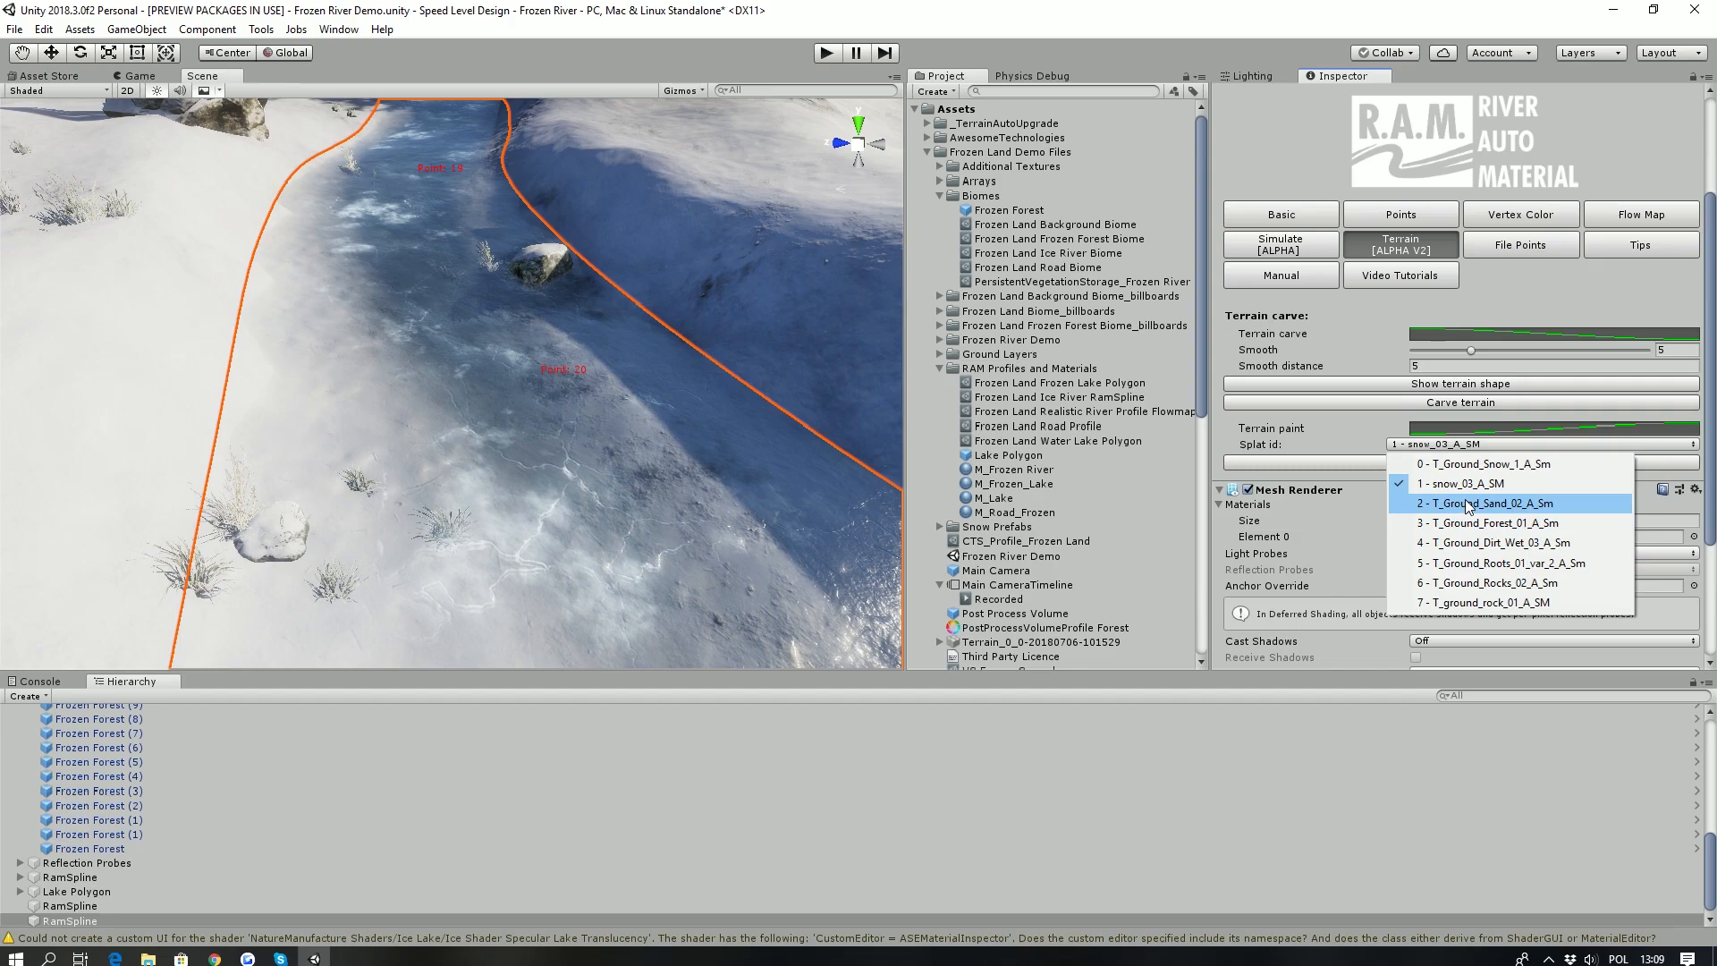
pyautogui.click(1468, 504)
pyautogui.click(1451, 463)
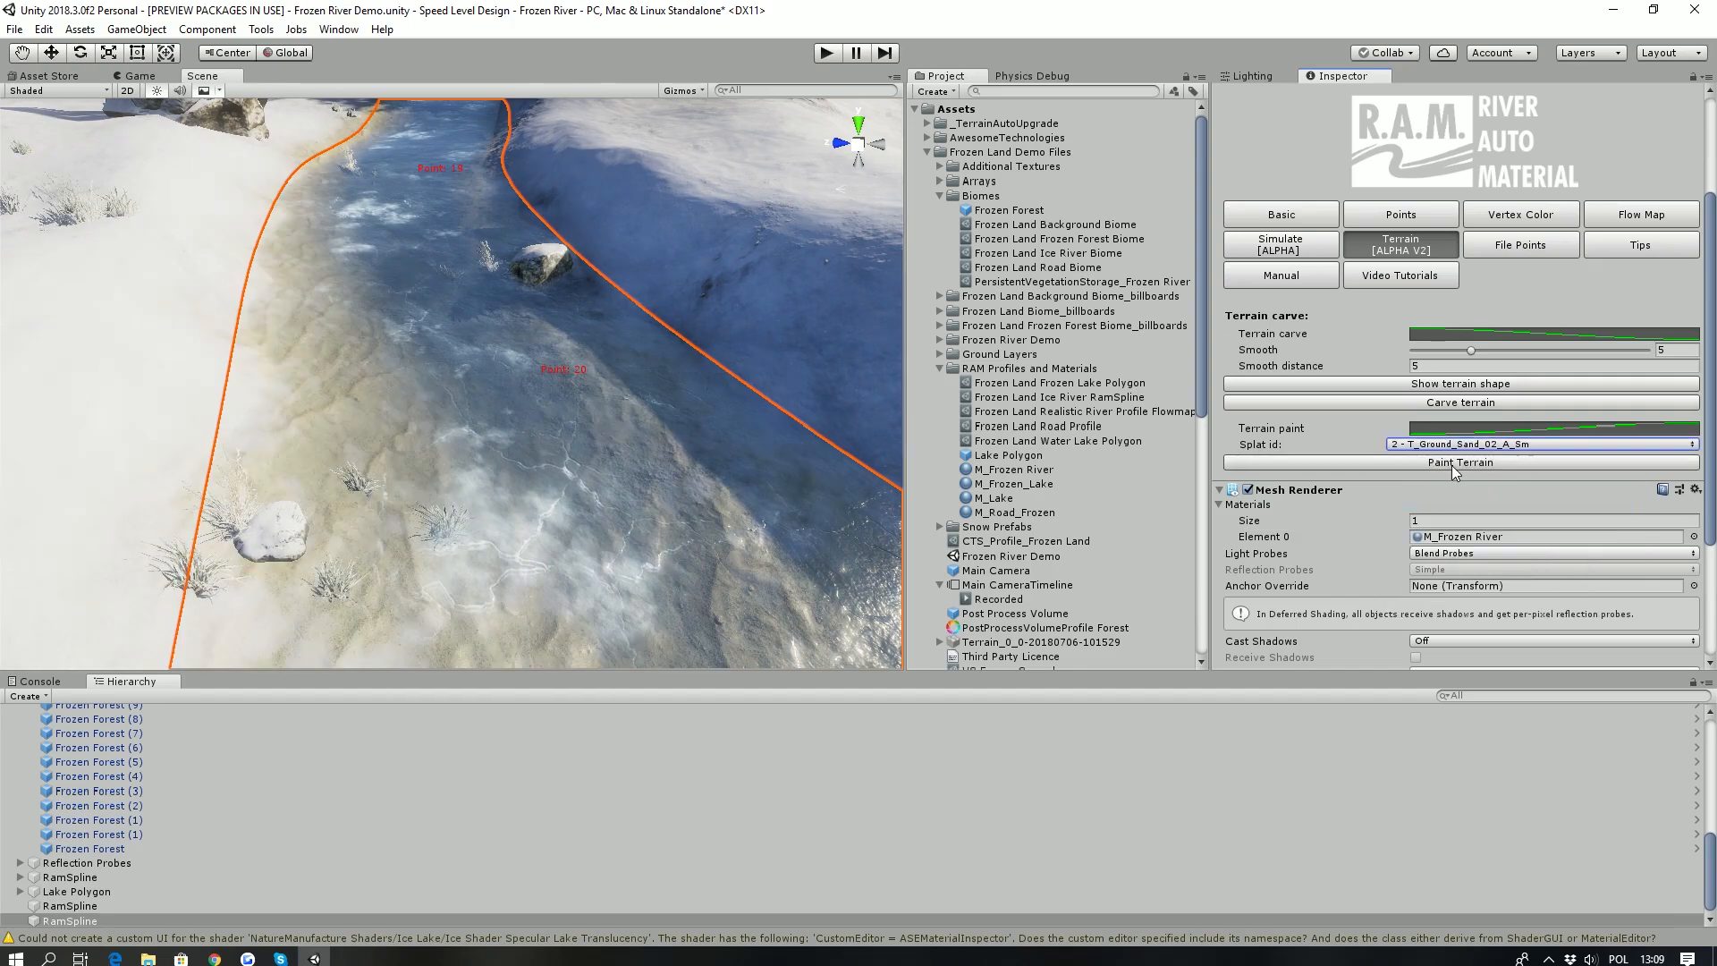
pyautogui.press('s')
pyautogui.moveTo(419, 315); pyautogui.dragTo(706, 534, button='right')
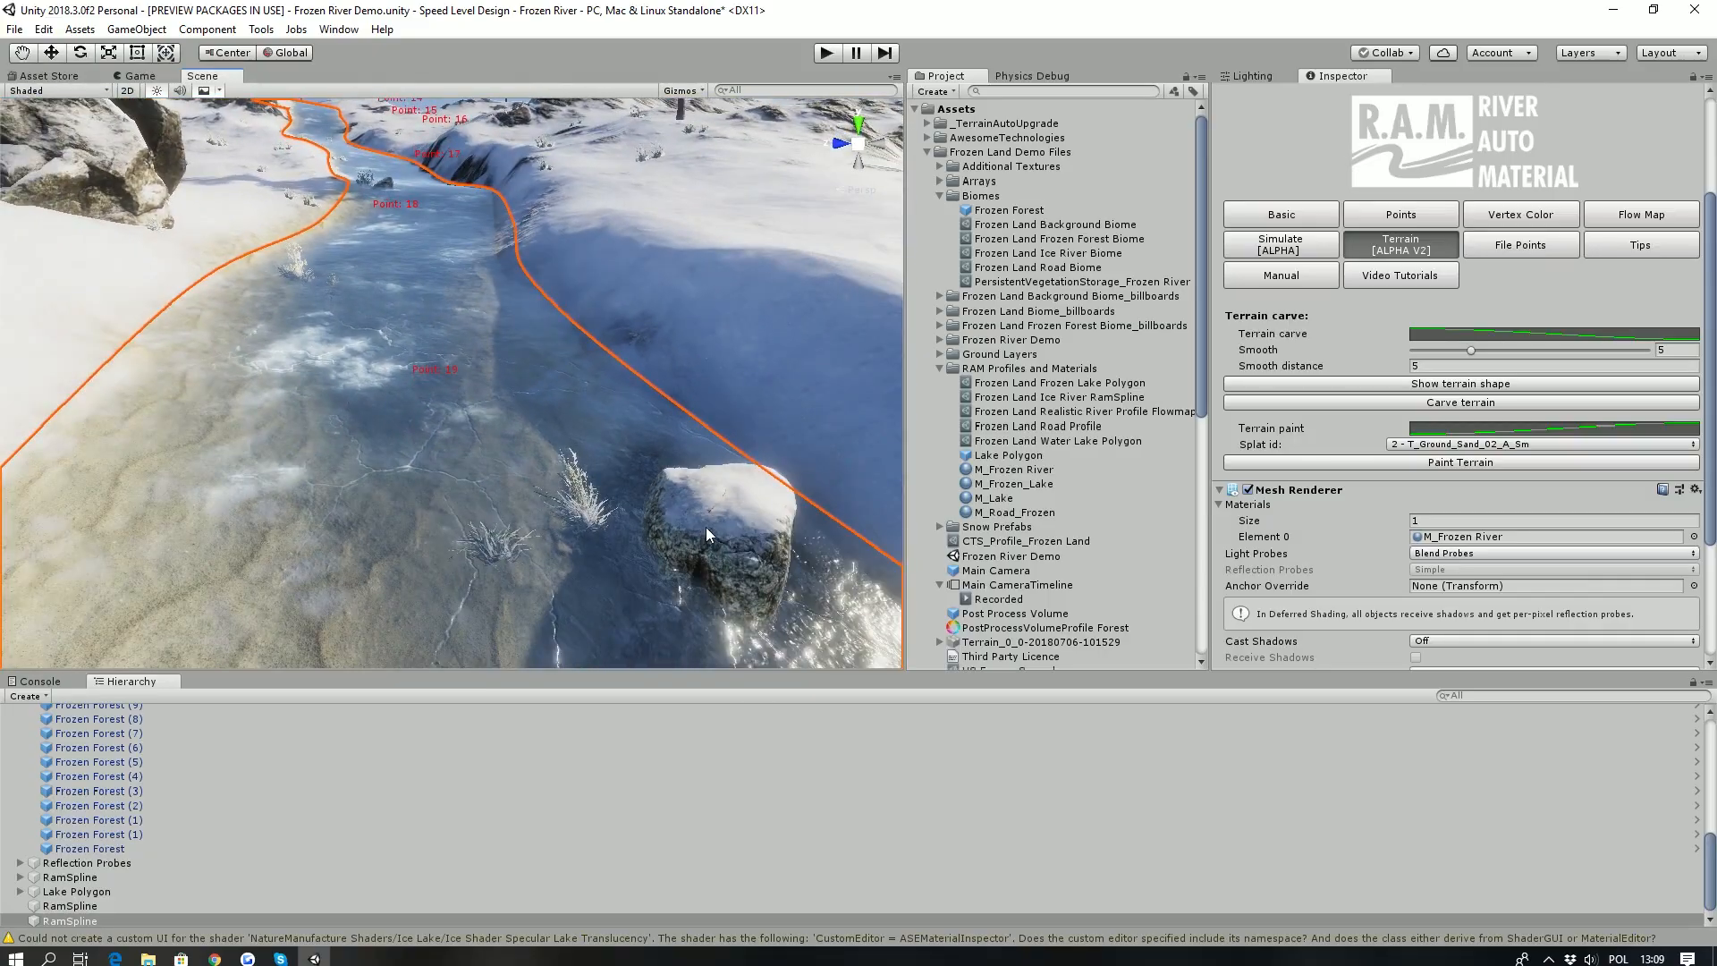
pyautogui.moveTo(534, 504); pyautogui.dragTo(506, 466, button='right')
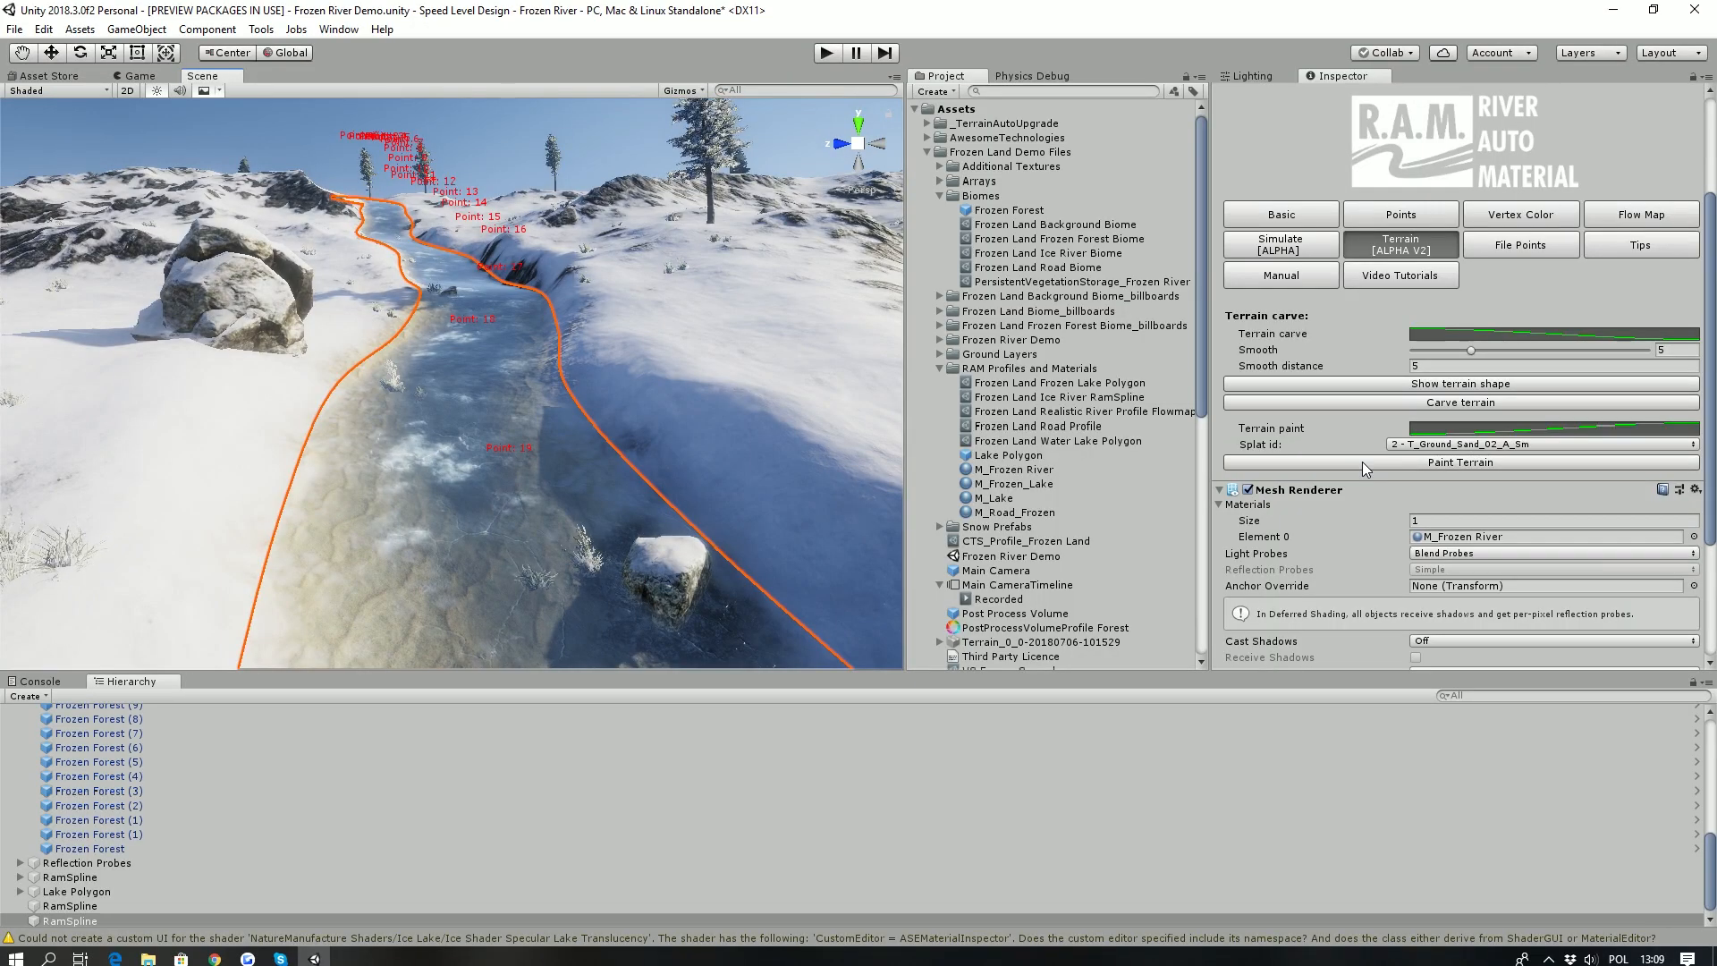
# - Add a vegetation biome mask area around the river and regenerate it with a mask resolution of 0,138
pyautogui.scroll(-4, 1356, 460)
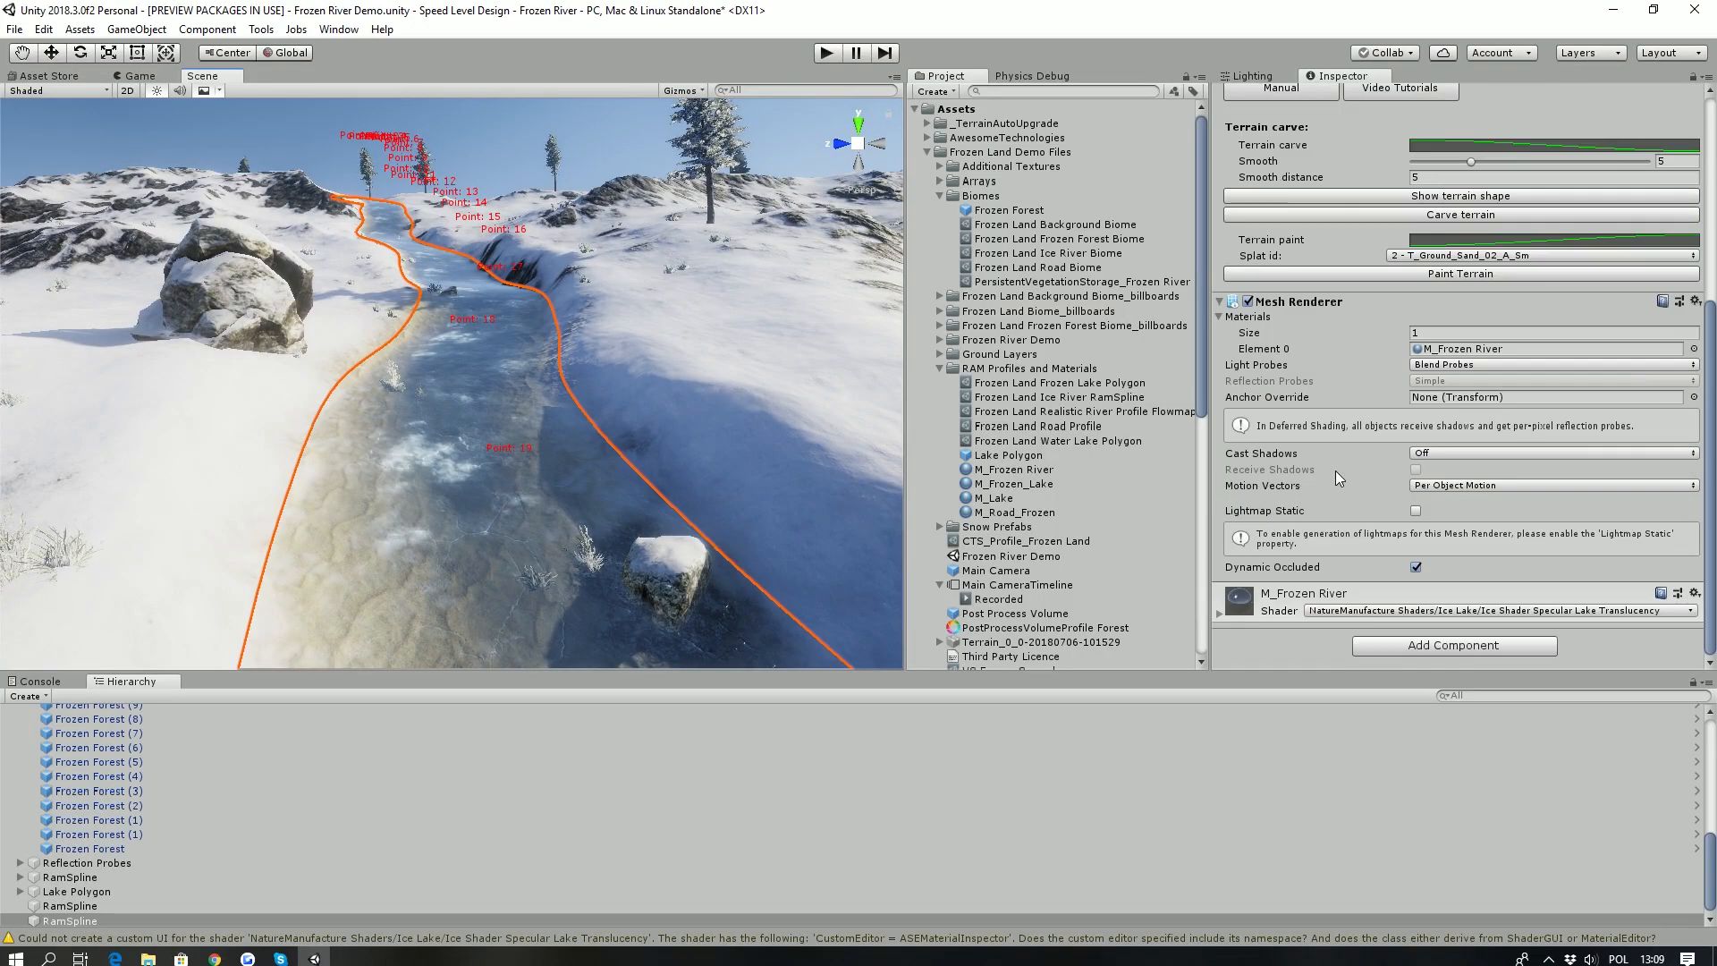
pyautogui.scroll(2, 1342, 401)
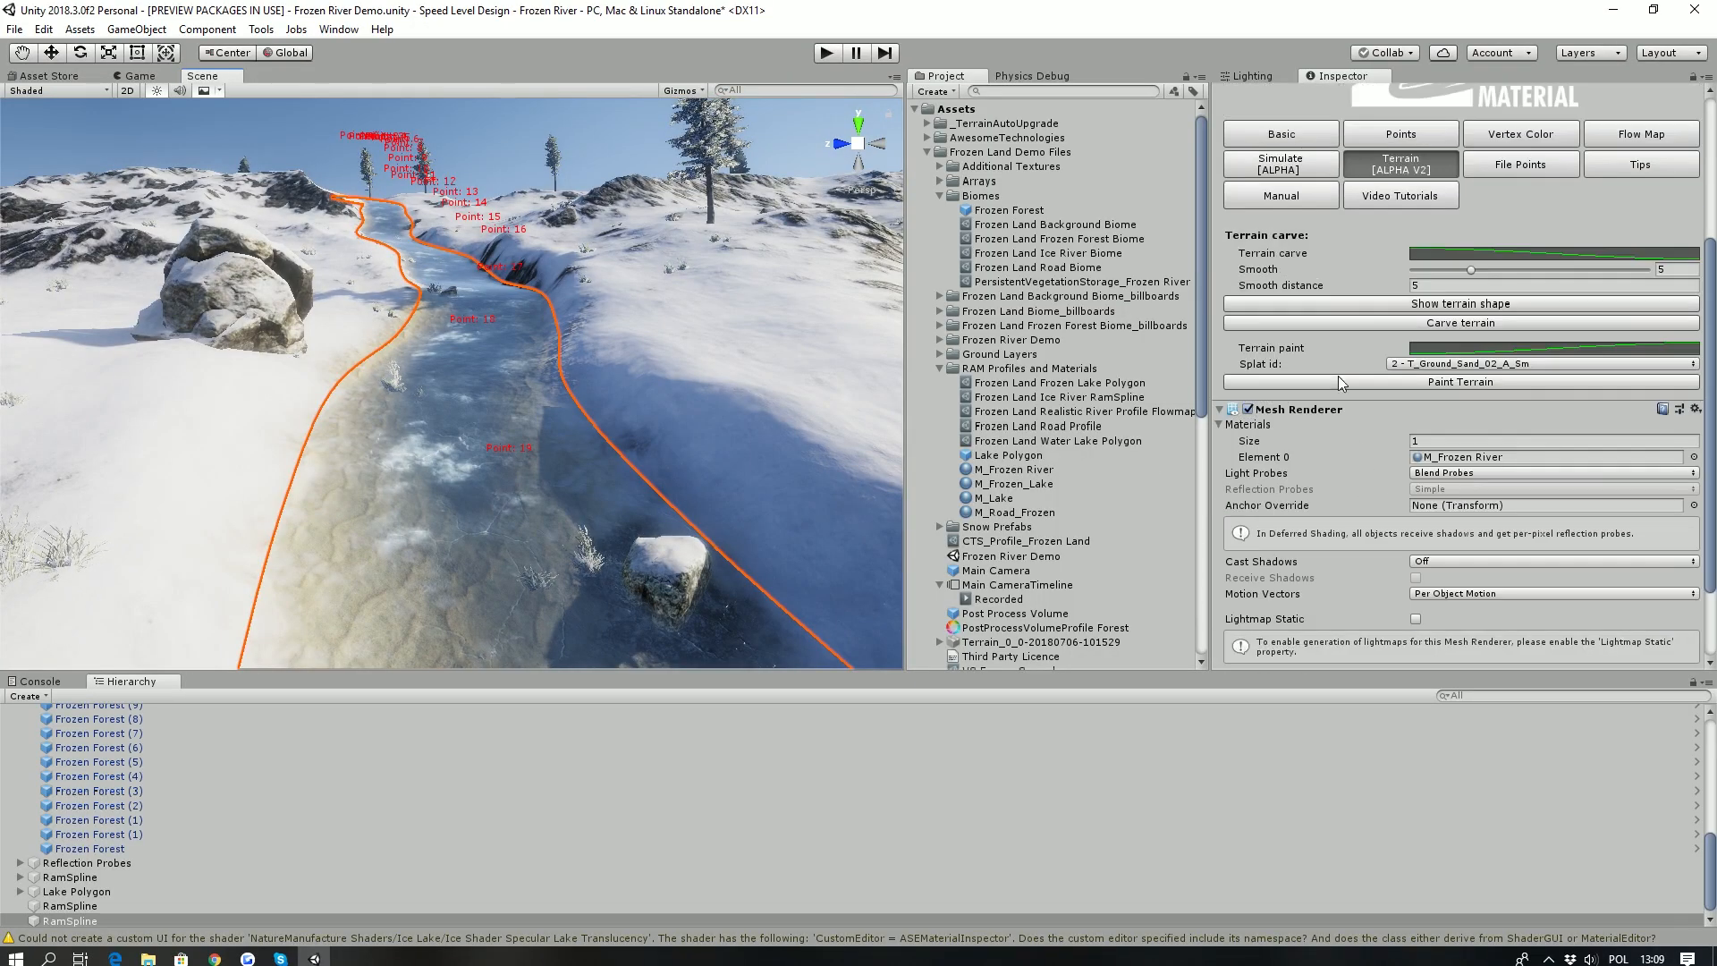
pyautogui.click(1282, 134)
pyautogui.scroll(-6, 1313, 447)
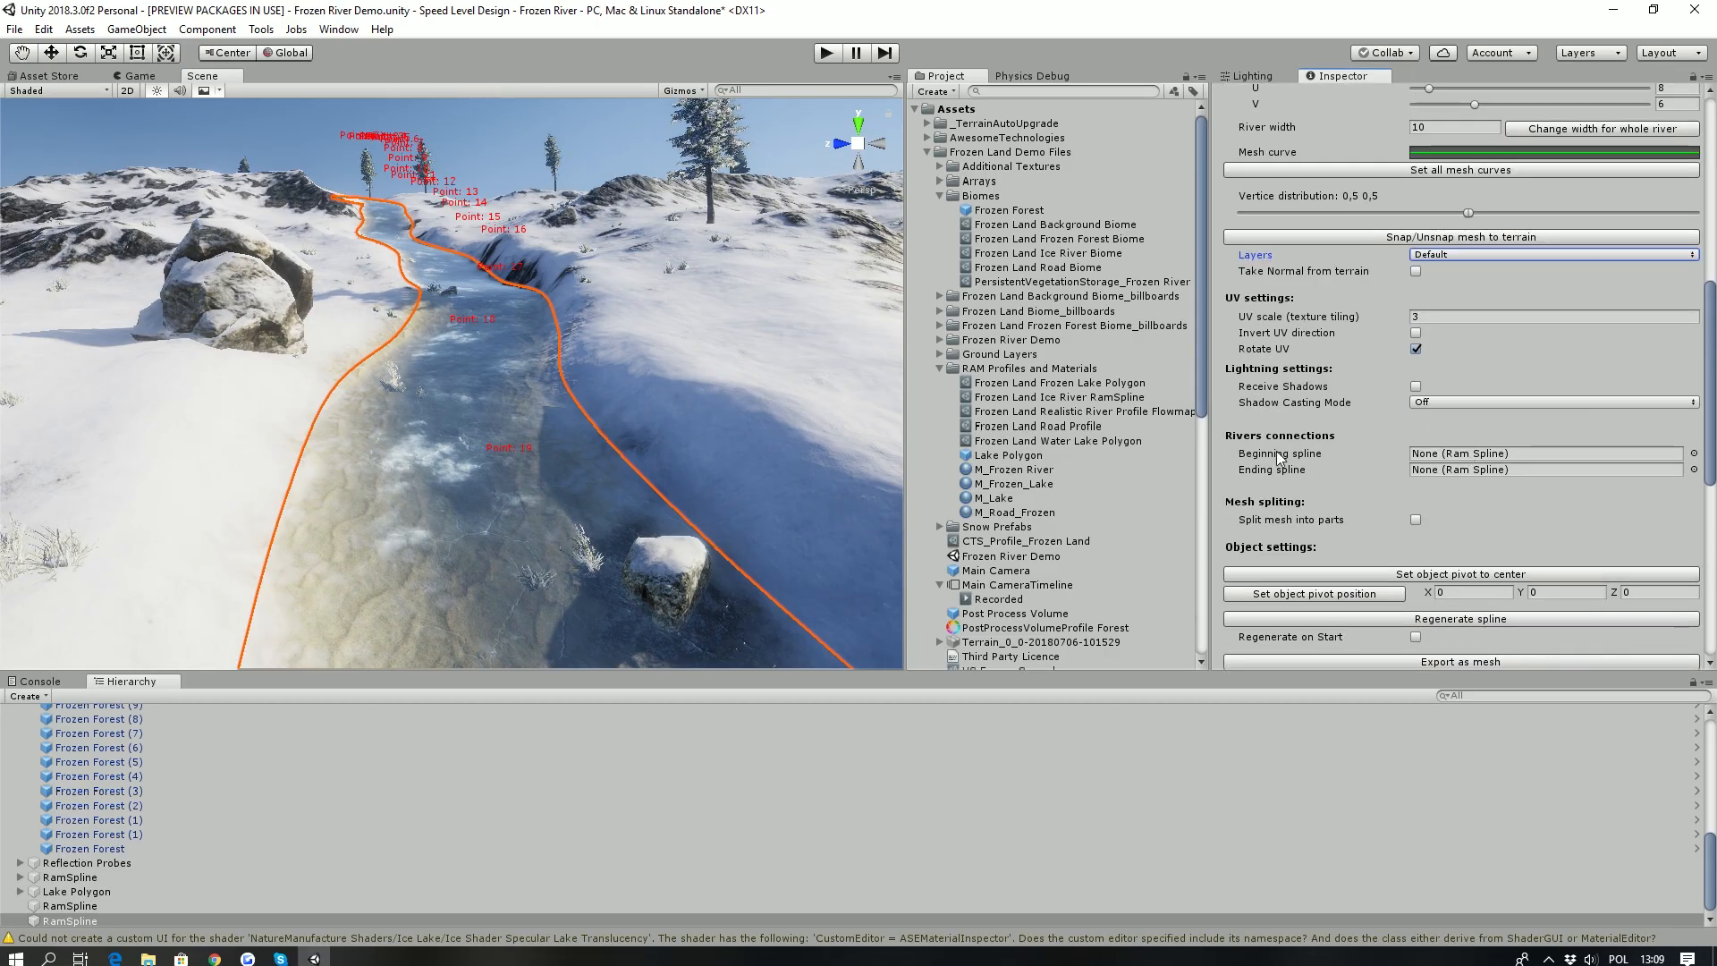
pyautogui.scroll(-5, 1269, 485)
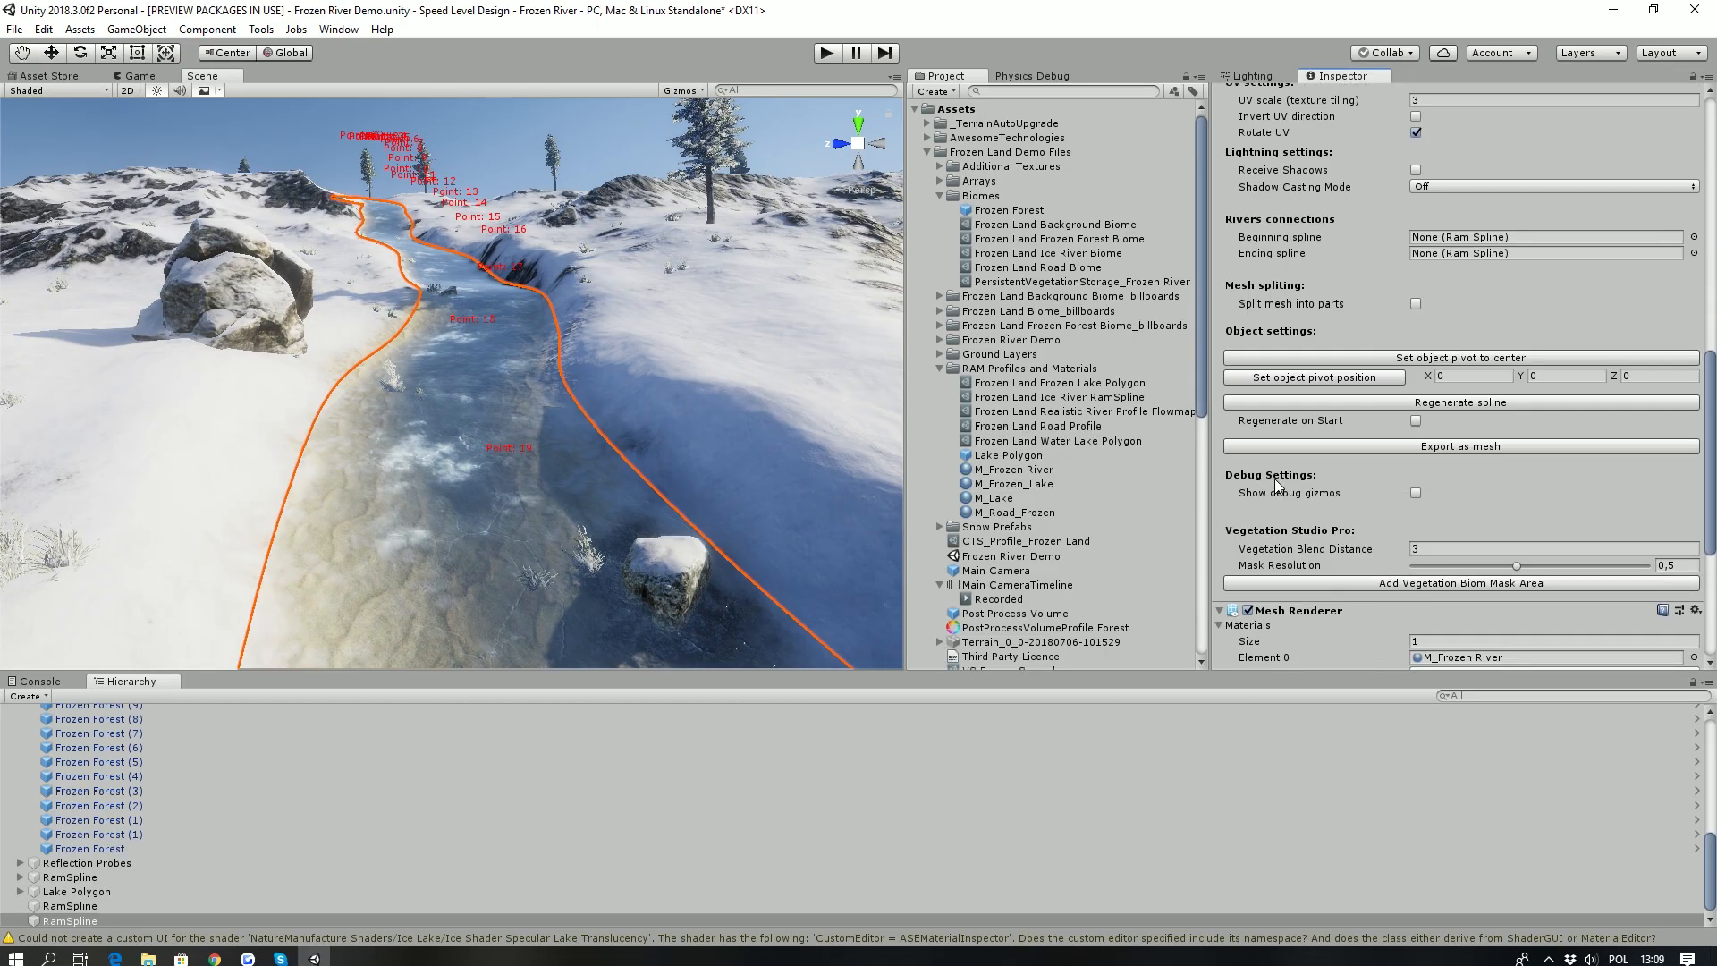
pyautogui.click(1453, 583)
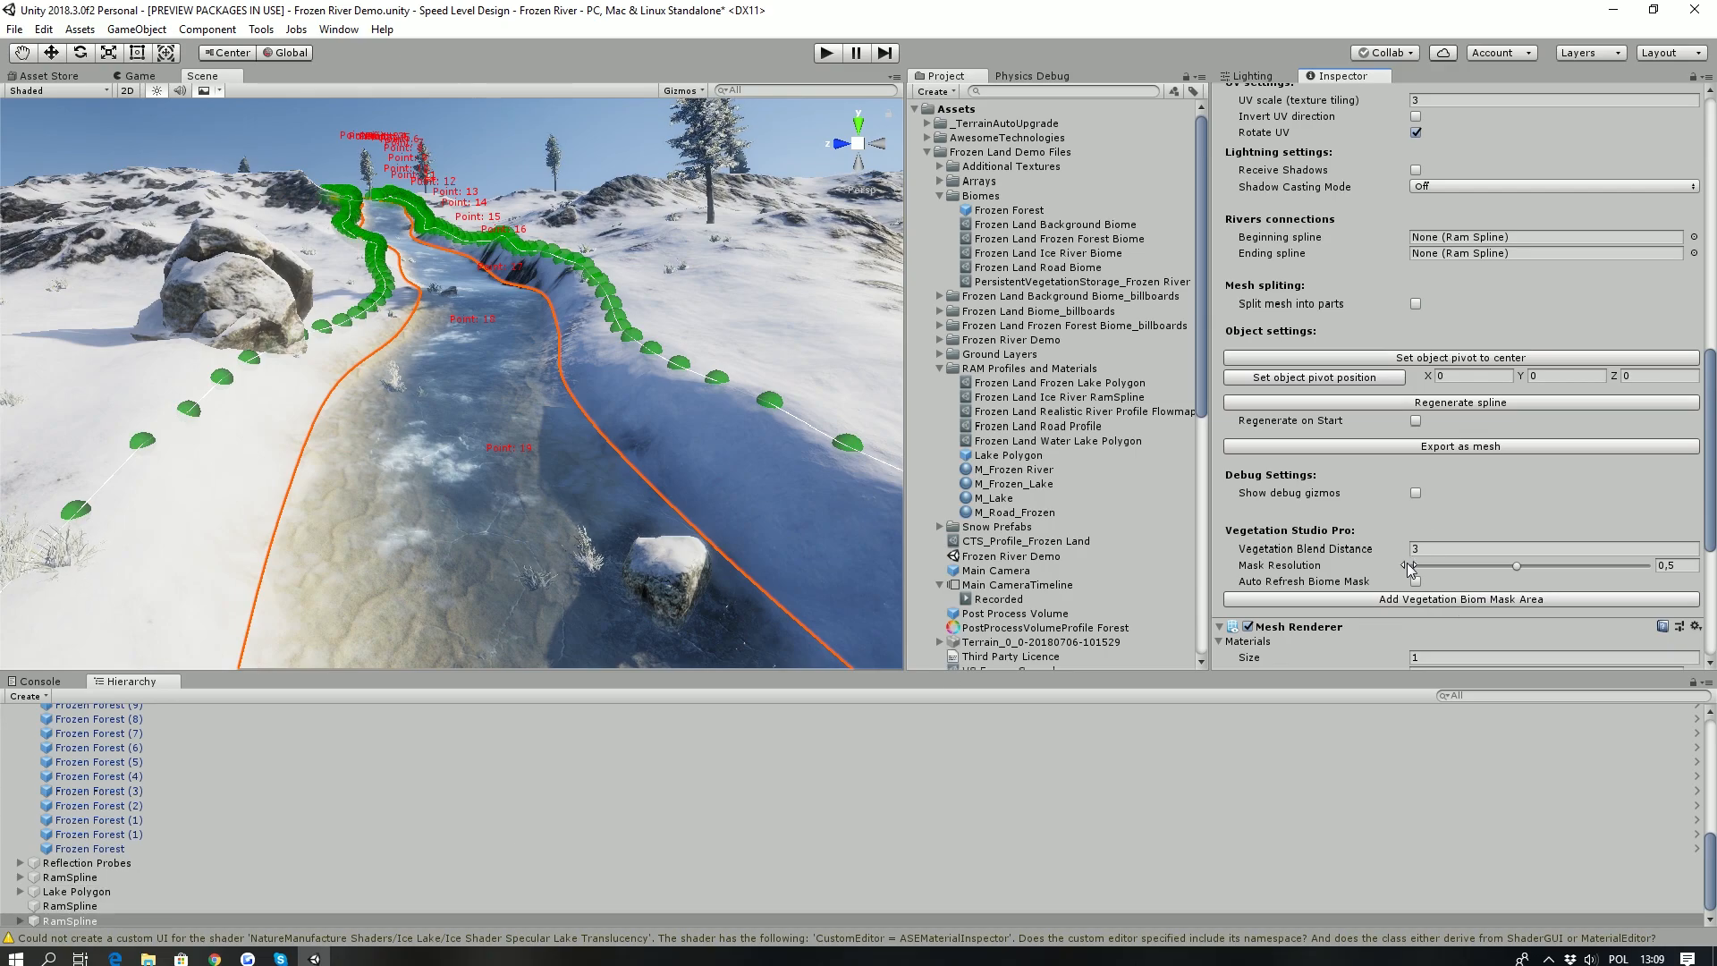
pyautogui.click(1423, 569)
pyautogui.click(1411, 600)
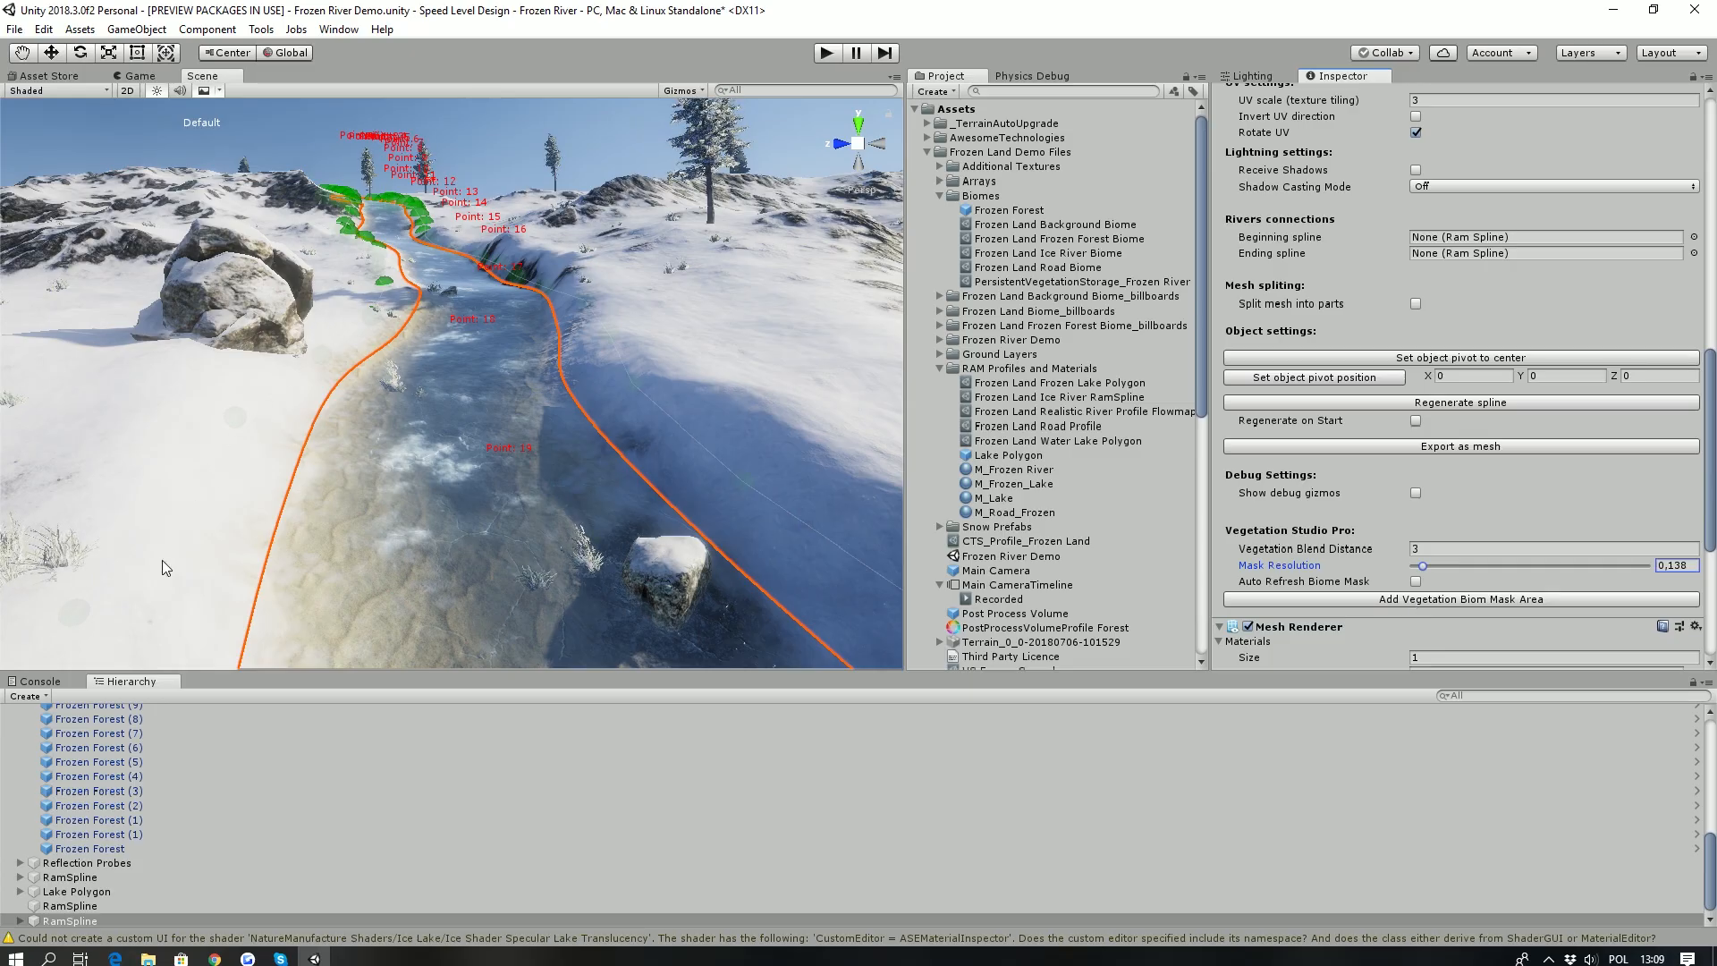
# - Set the biome of the new spline's MyMask object to River
pyautogui.click(21, 920)
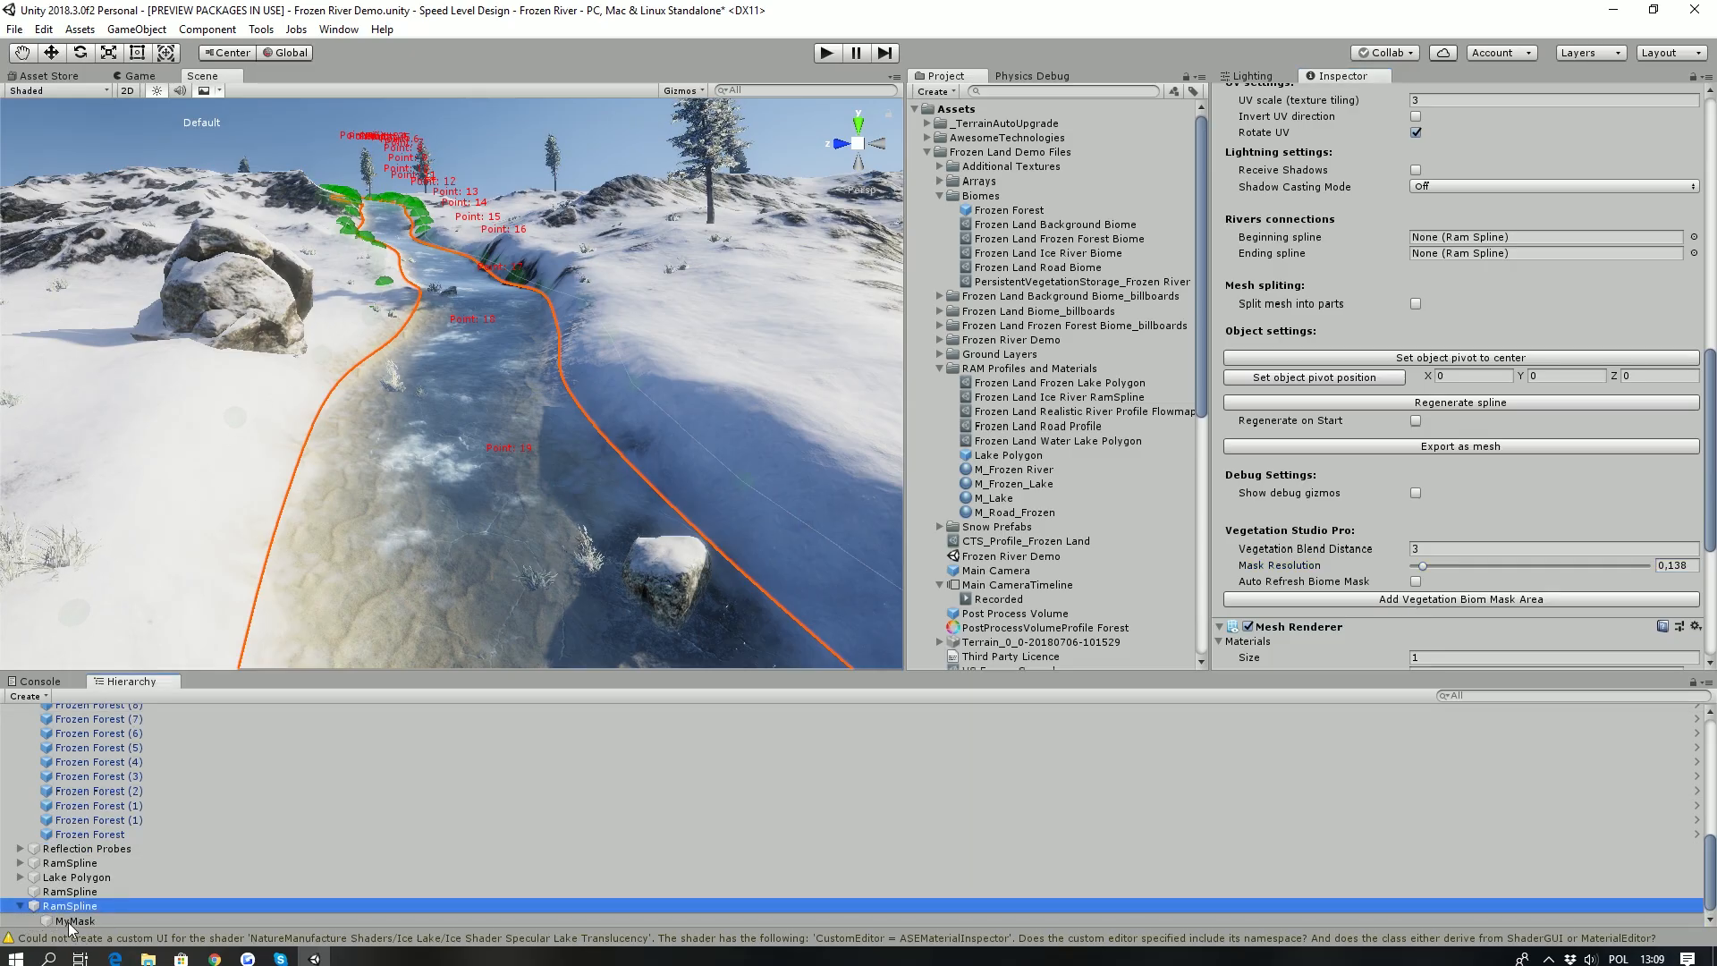
pyautogui.click(74, 921)
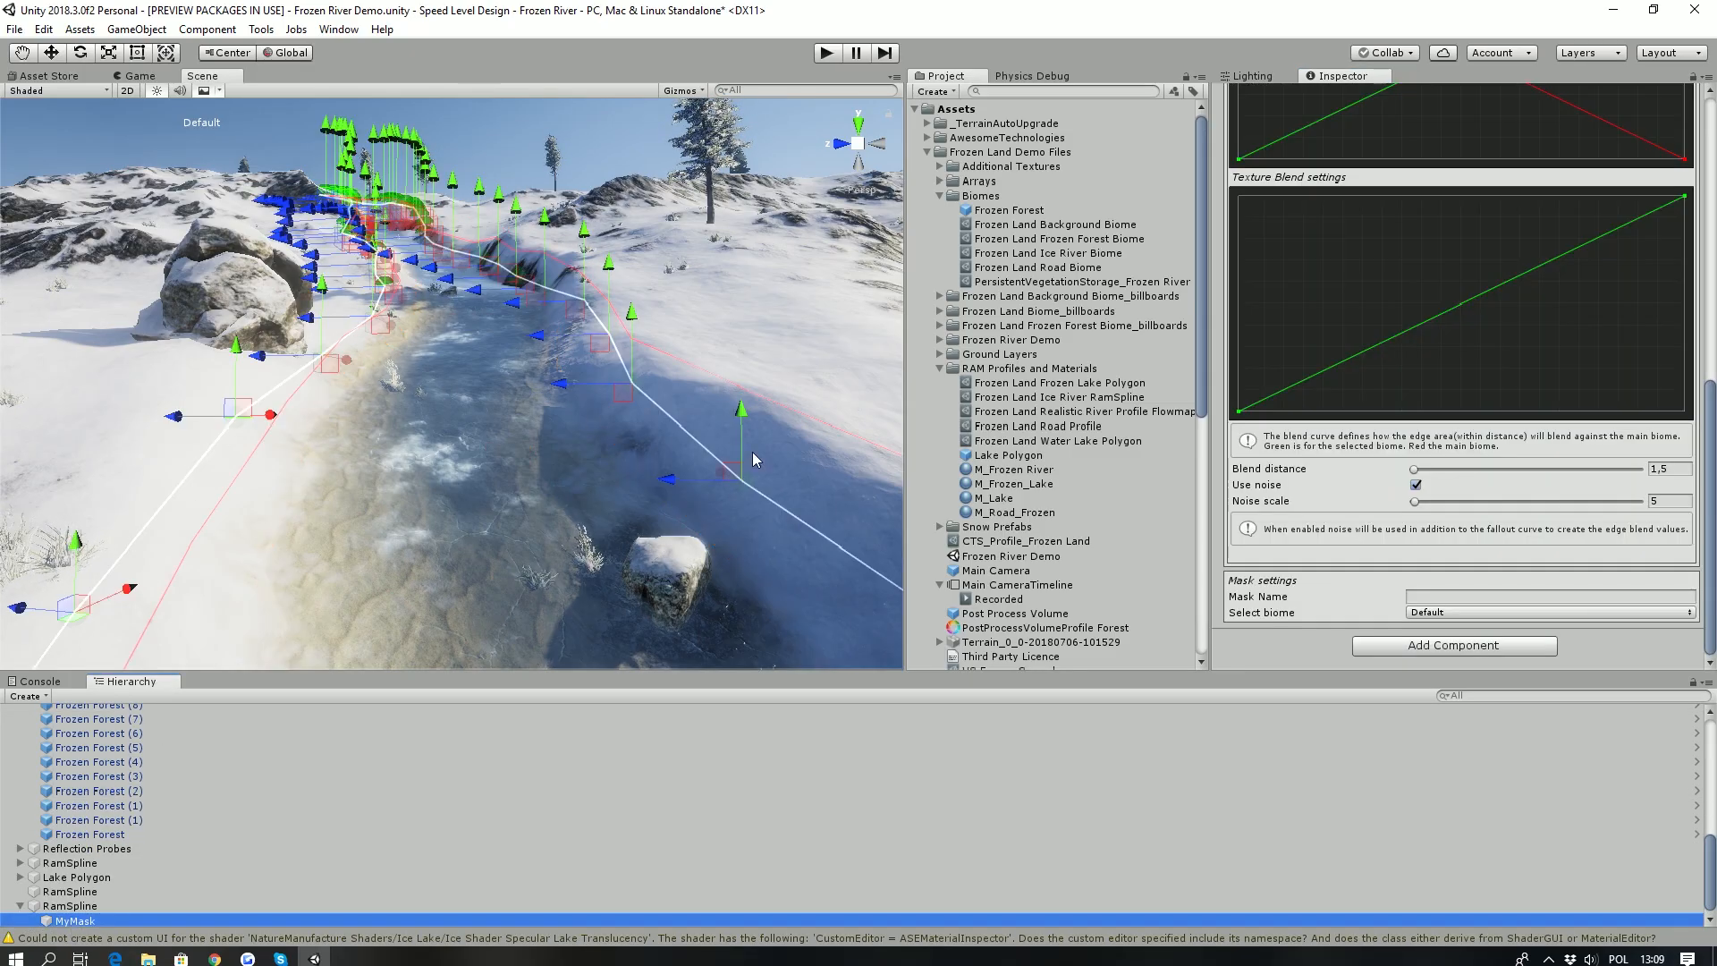
pyautogui.click(1451, 610)
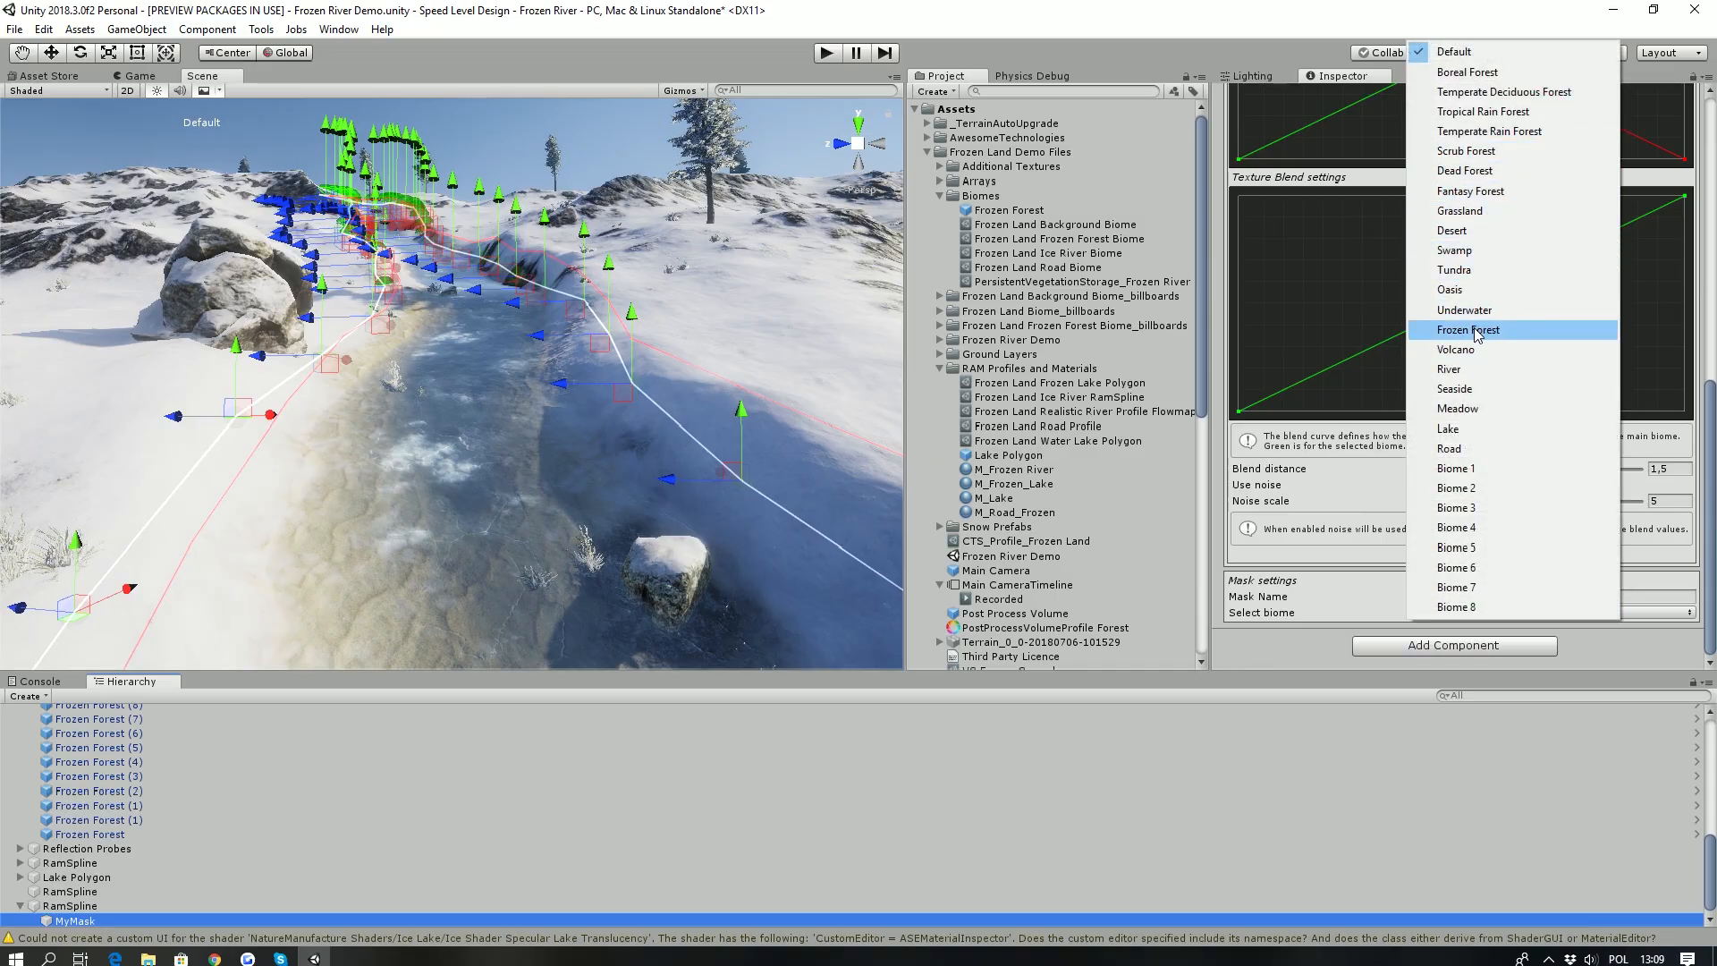
pyautogui.click(1455, 368)
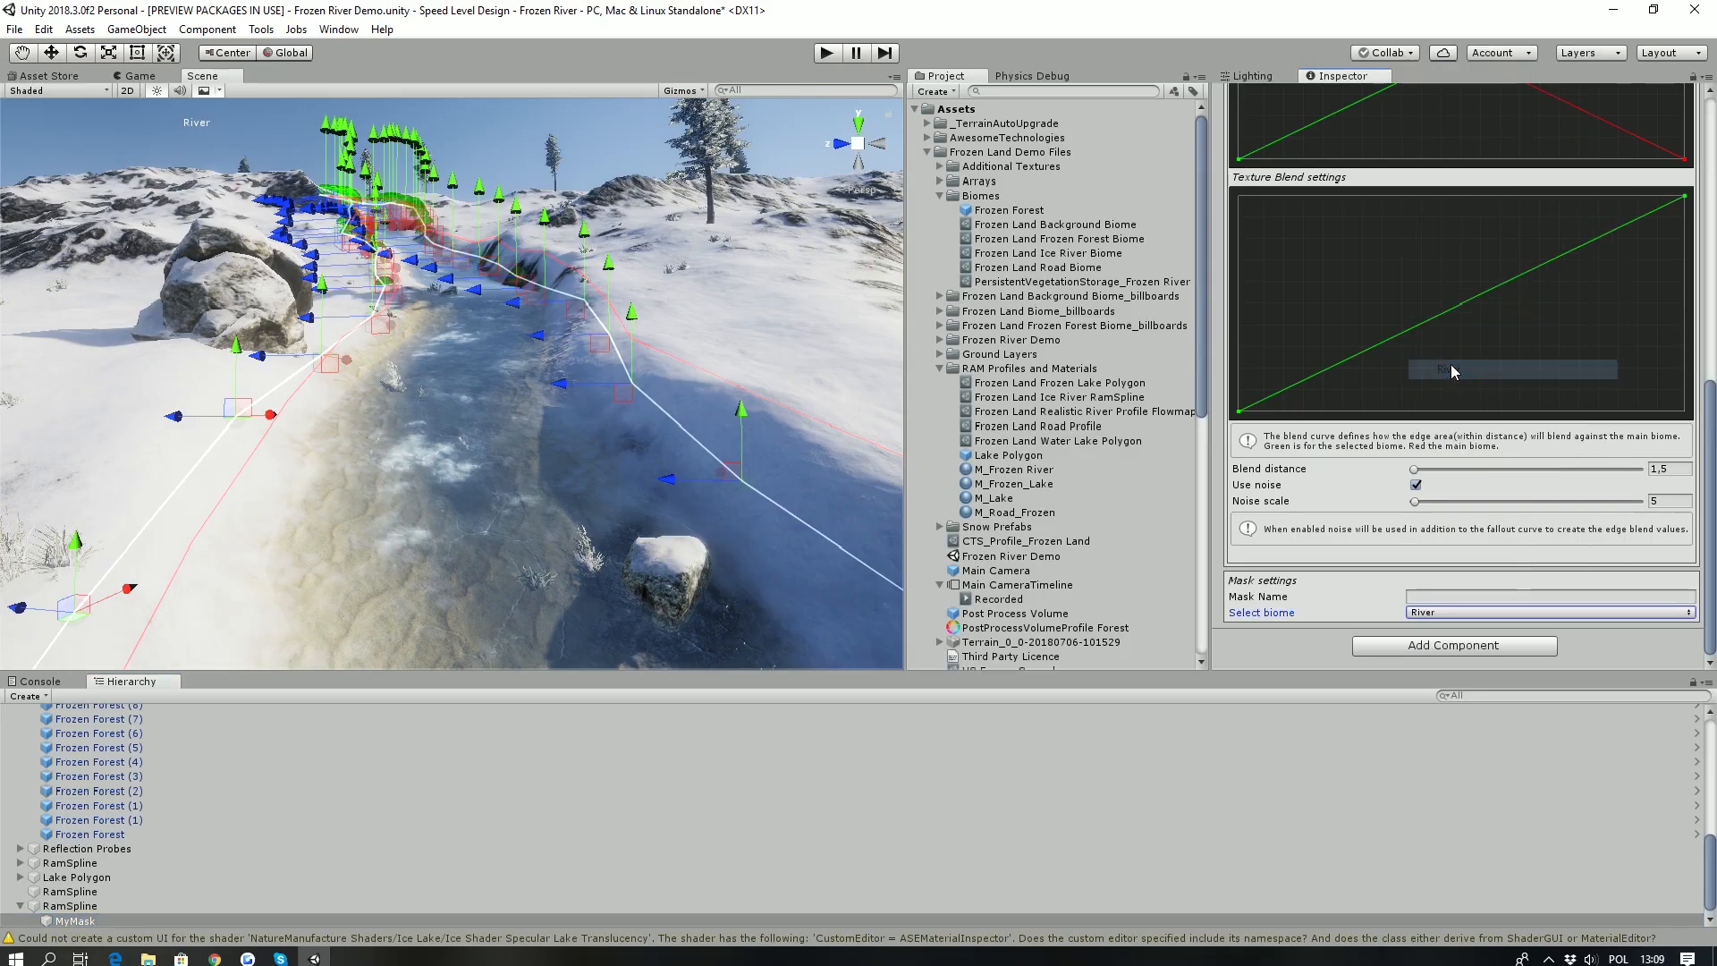
# - Look across the slope beside the river and select the VegetationSystemPro object under VegetationStudioPro
pyautogui.scroll(10, 138, 787)
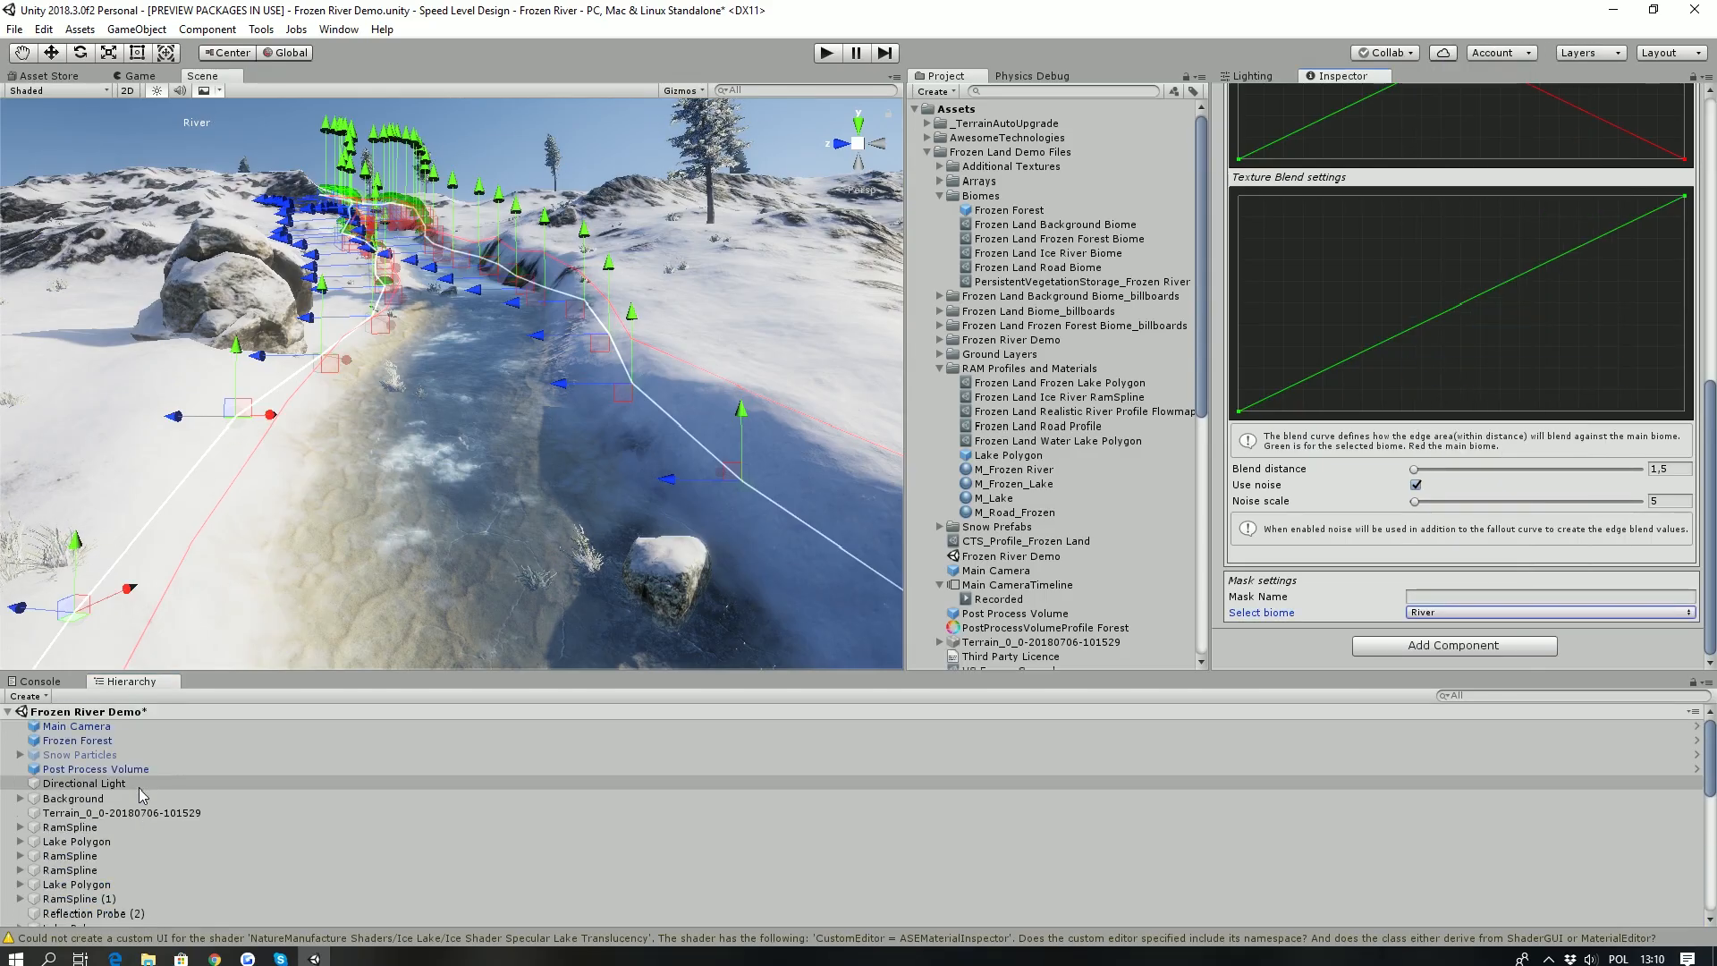
pyautogui.moveTo(252, 309); pyautogui.dragTo(688, 268, button='right')
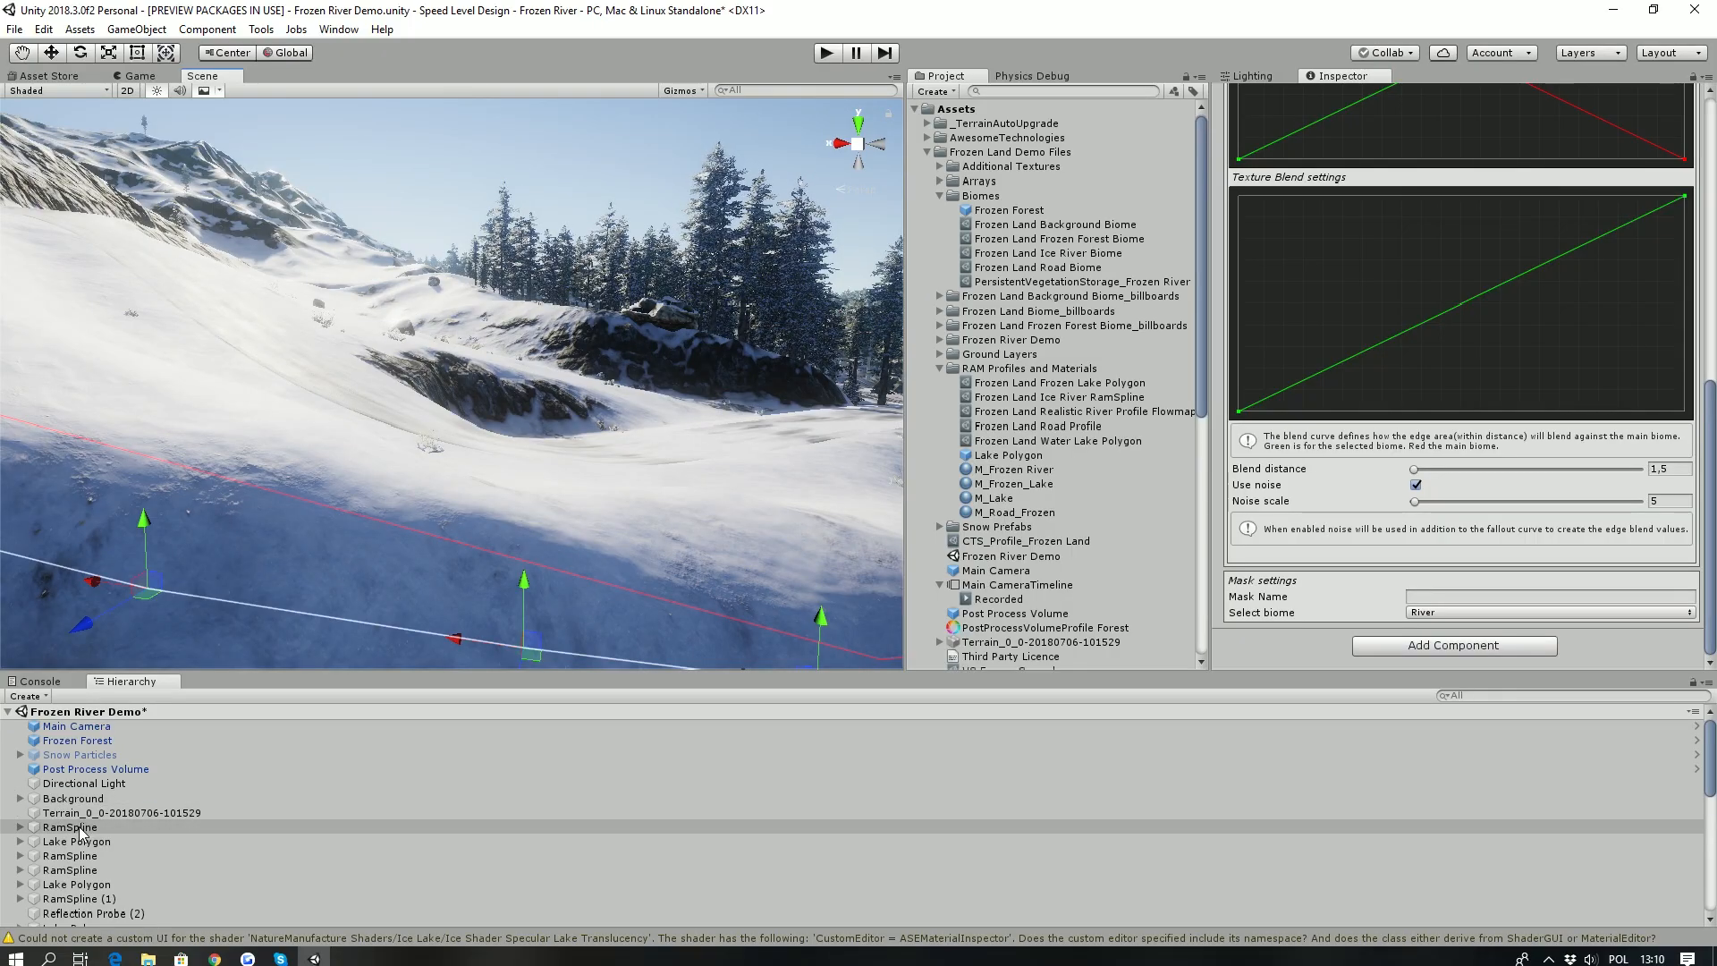
pyautogui.scroll(-3, 83, 829)
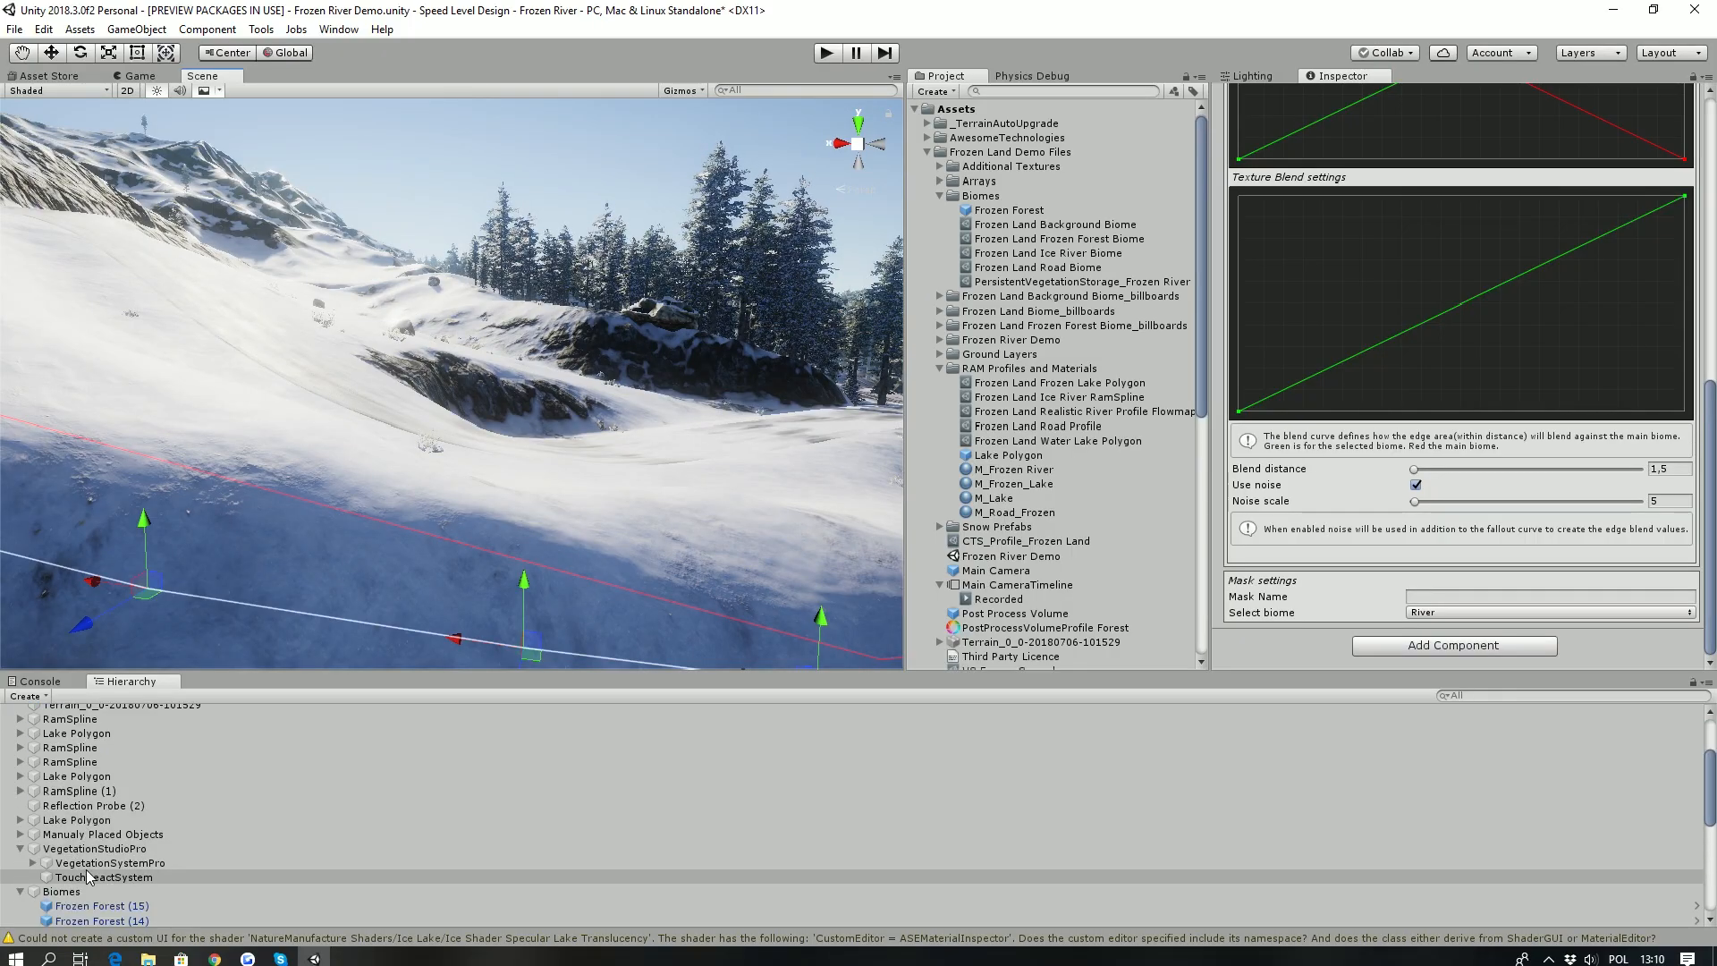
pyautogui.click(88, 876)
pyautogui.click(87, 866)
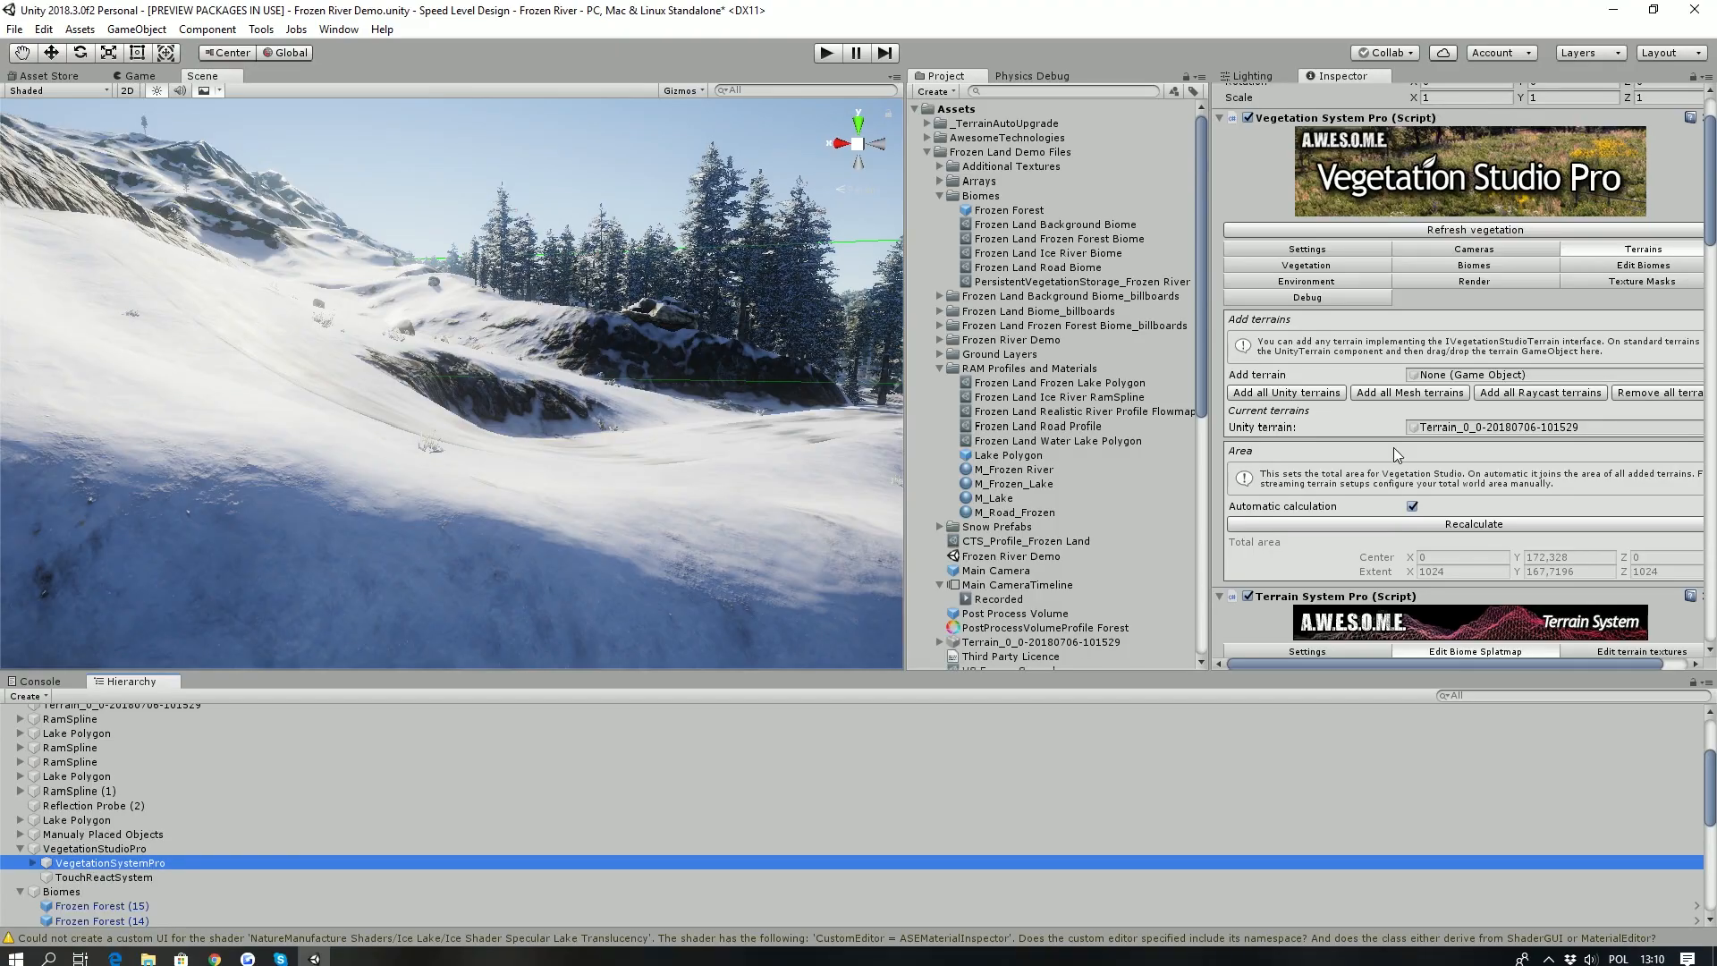
# - Clear all baked items from all vegetation packages and biomes in the Persistent Vegetation Storage
pyautogui.scroll(-15, 1577, 290)
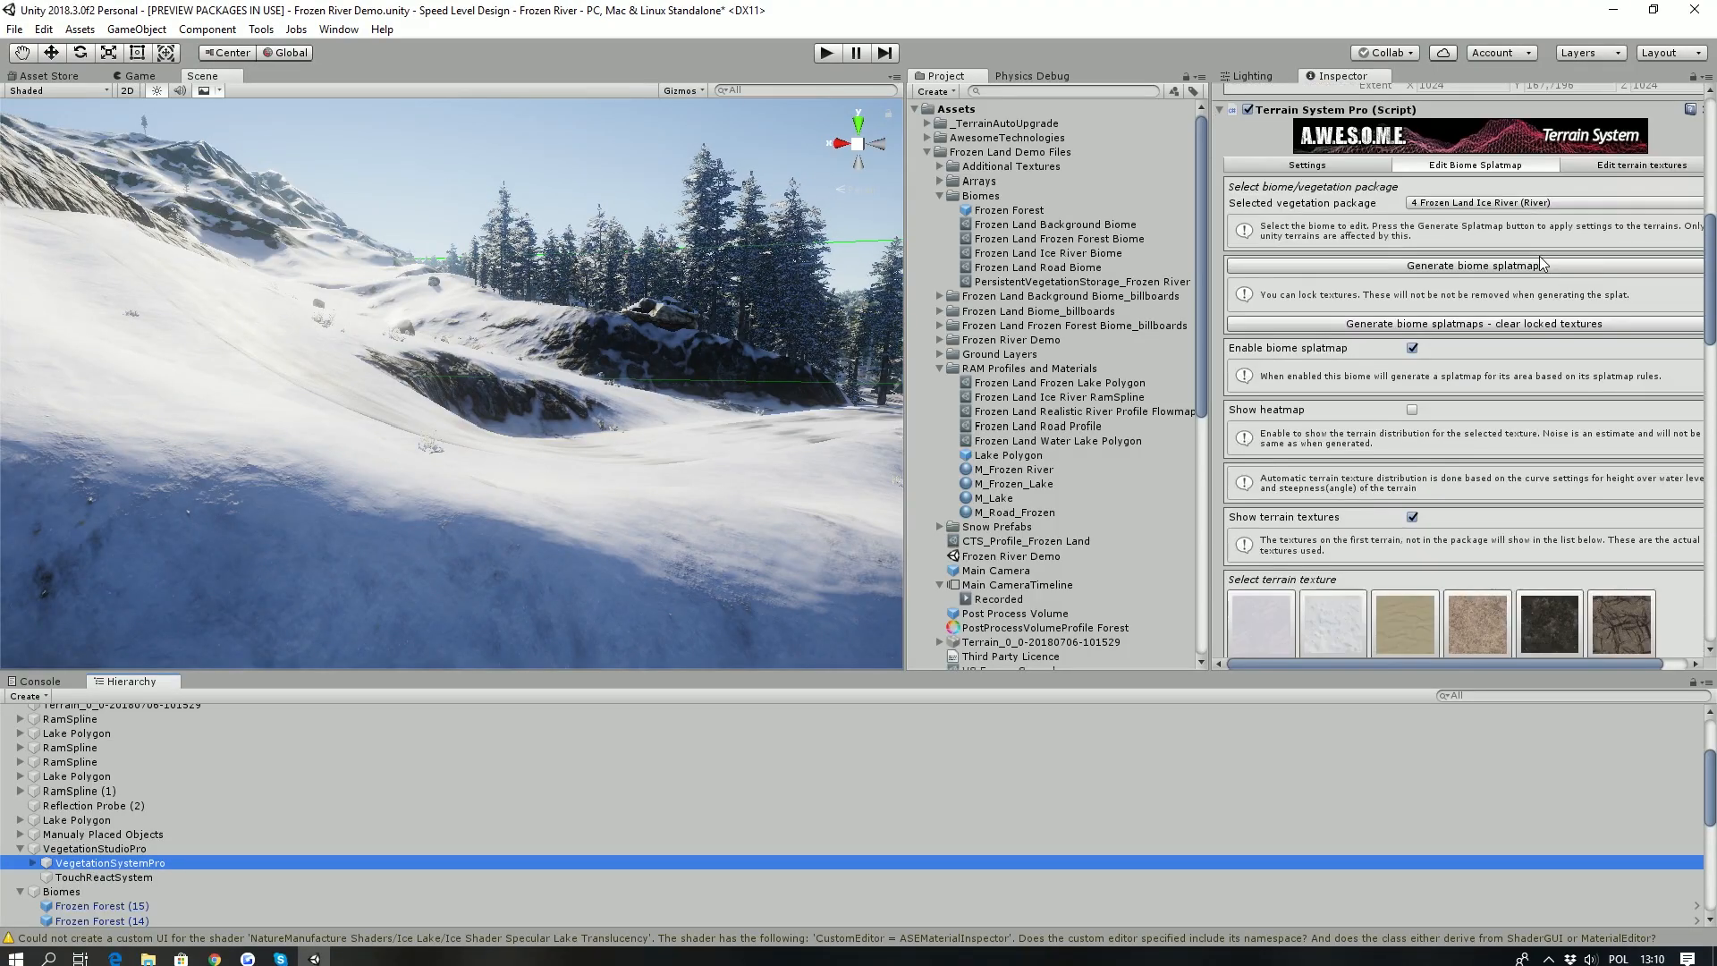
pyautogui.scroll(-8, 1522, 291)
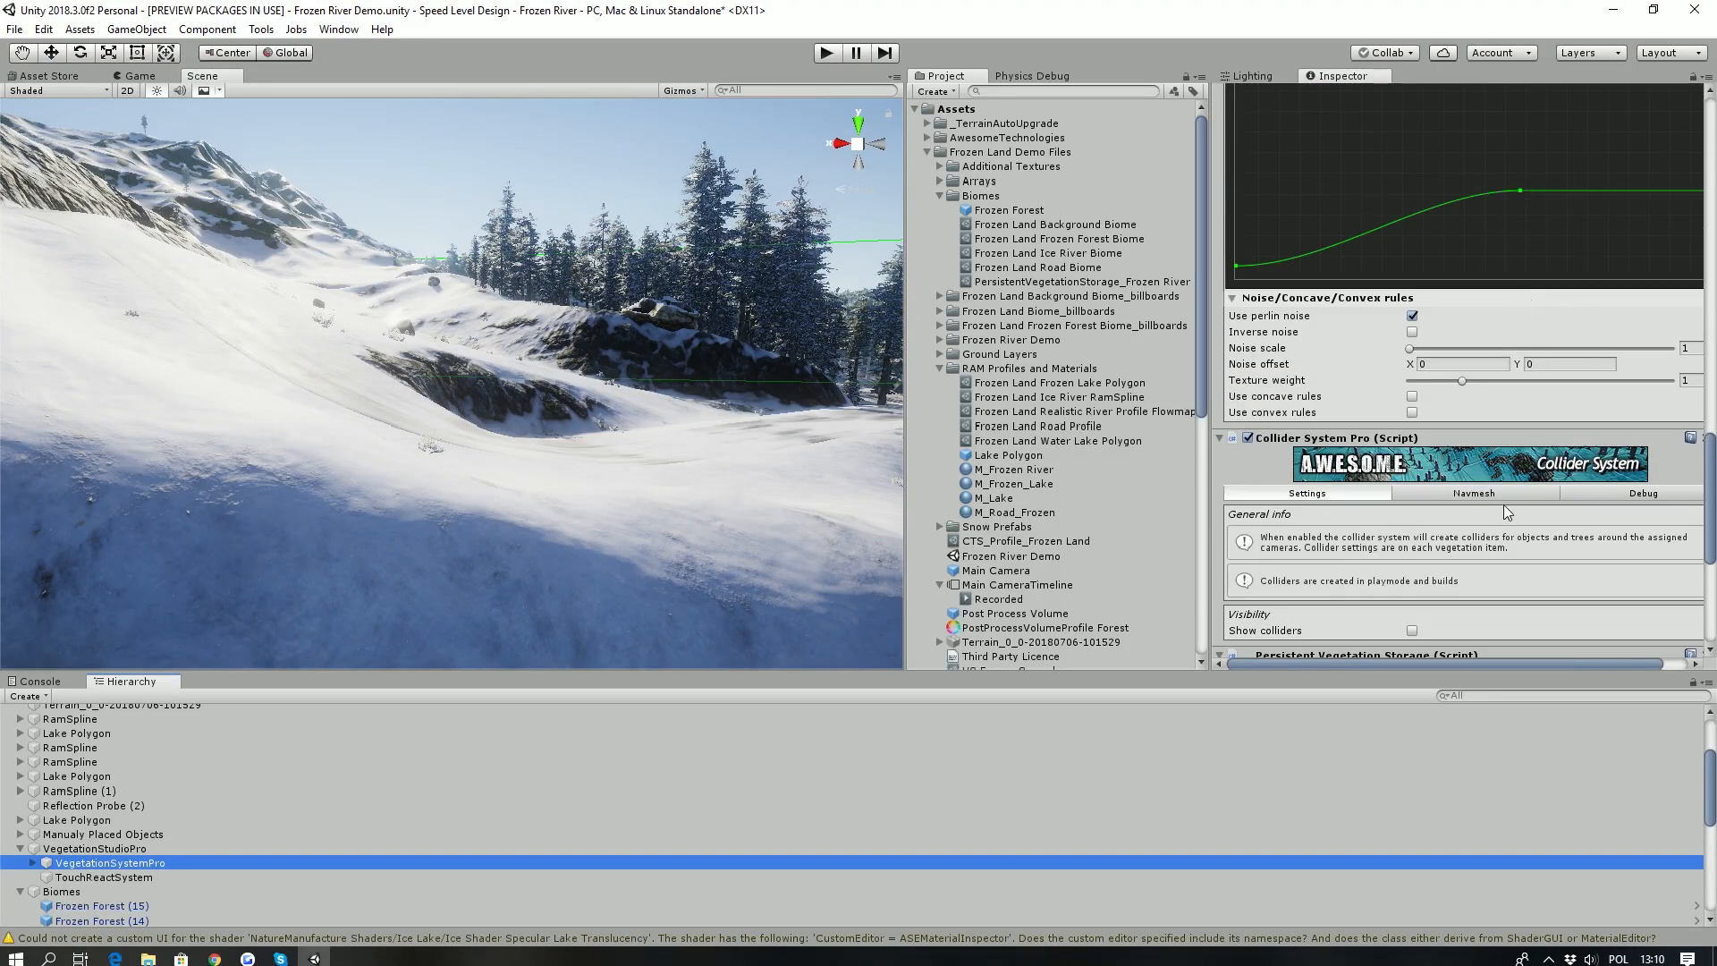
pyautogui.click(1582, 438)
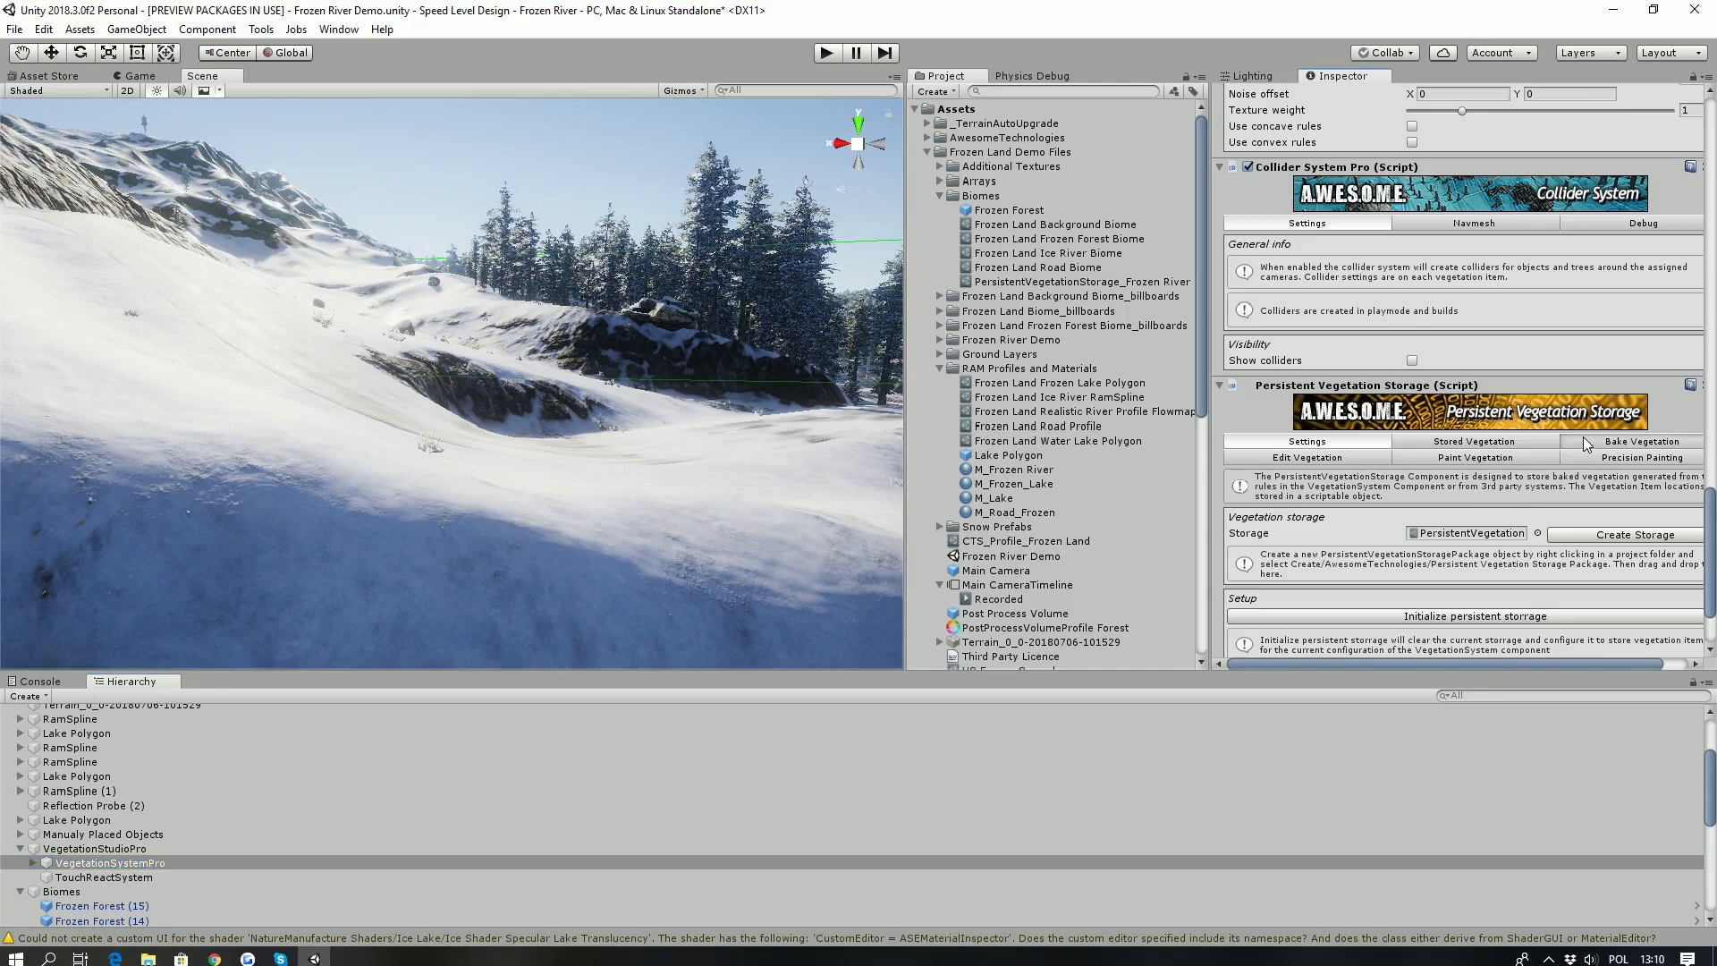
pyautogui.scroll(-3, 1477, 425)
pyautogui.scroll(-2, 1431, 456)
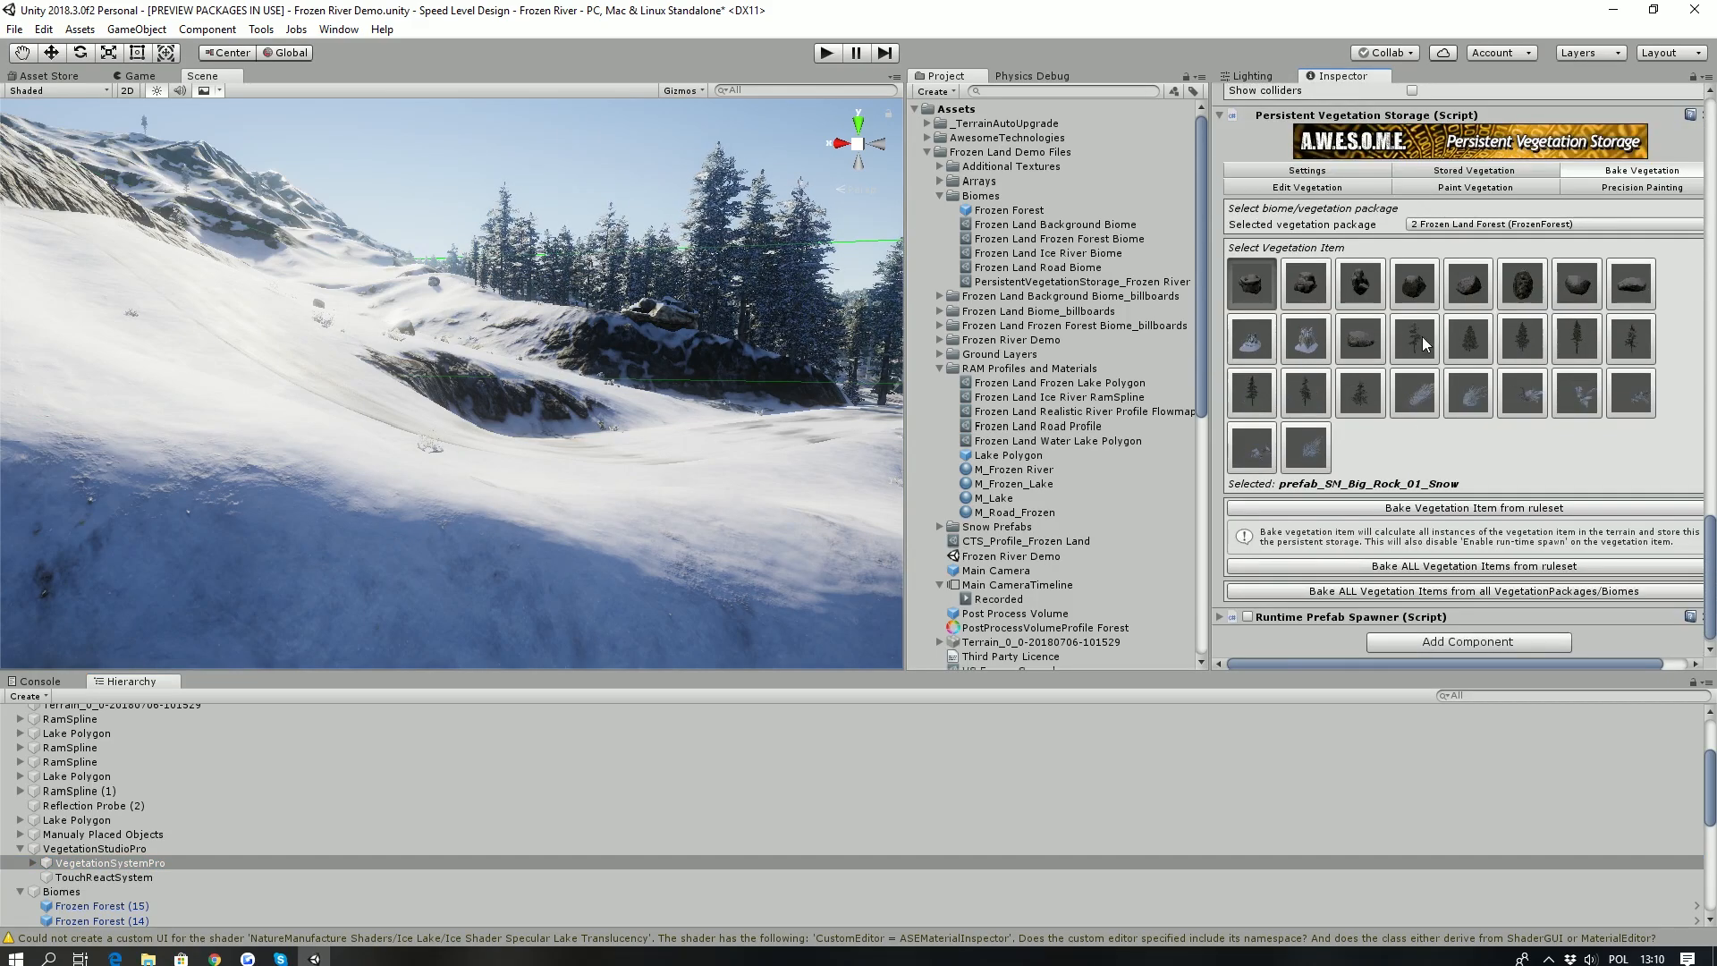
pyautogui.click(1460, 171)
pyautogui.scroll(-3, 1399, 537)
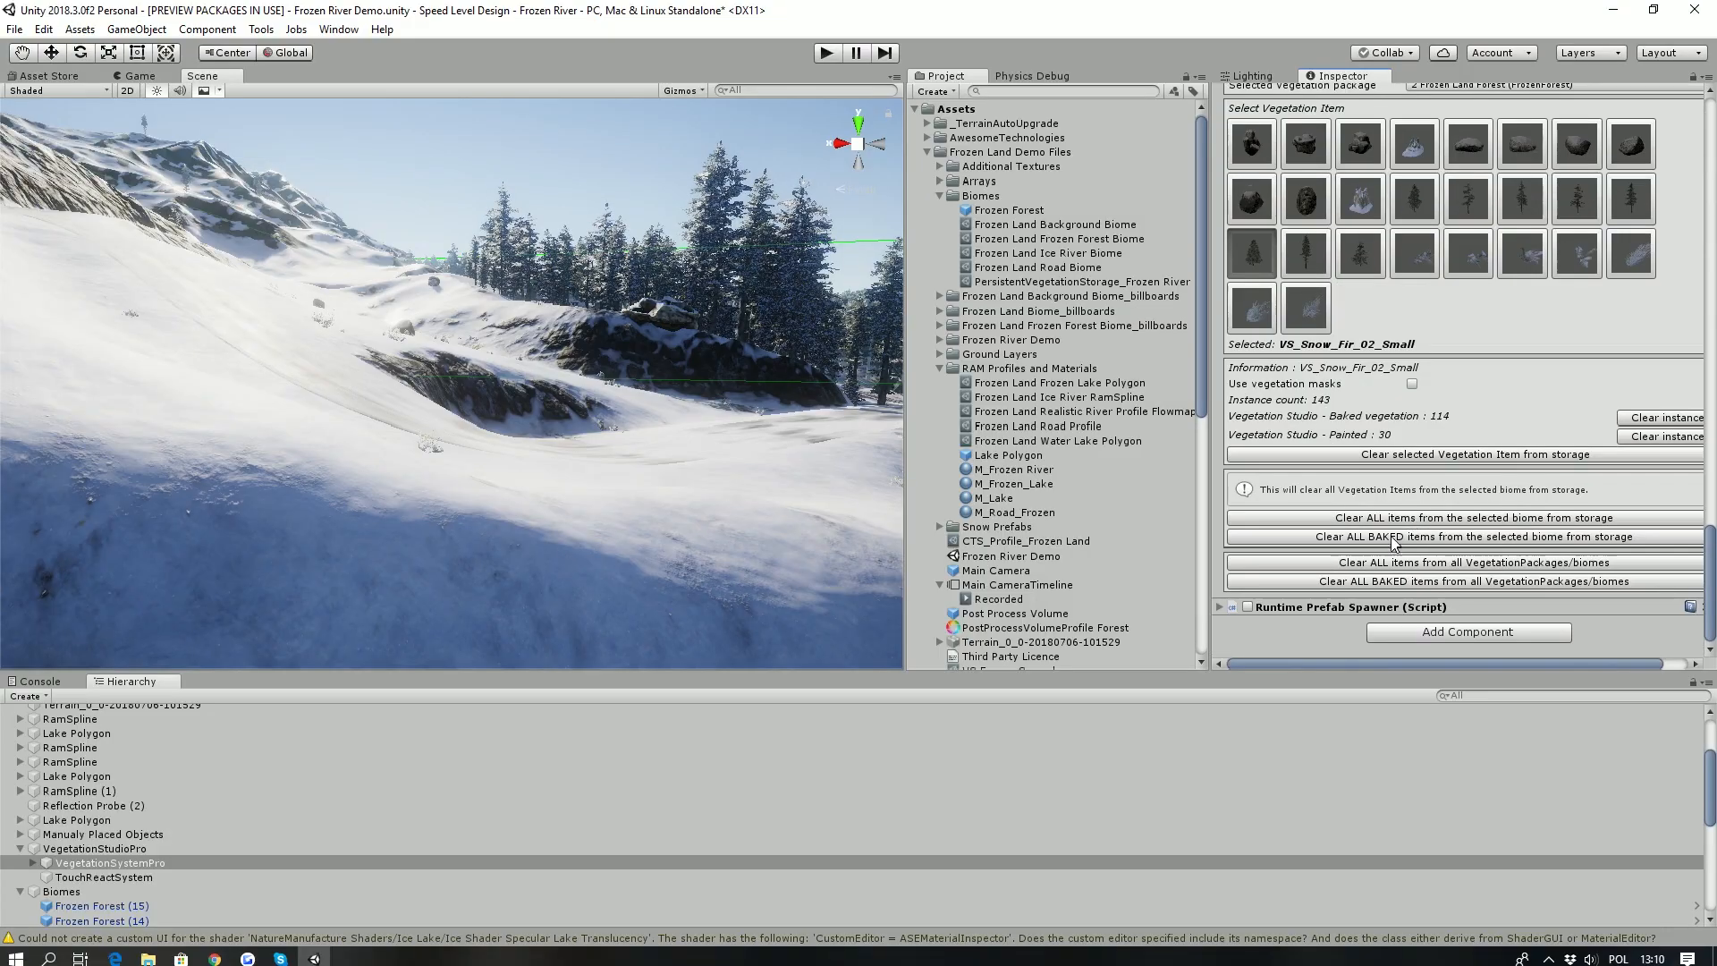
pyautogui.click(1345, 582)
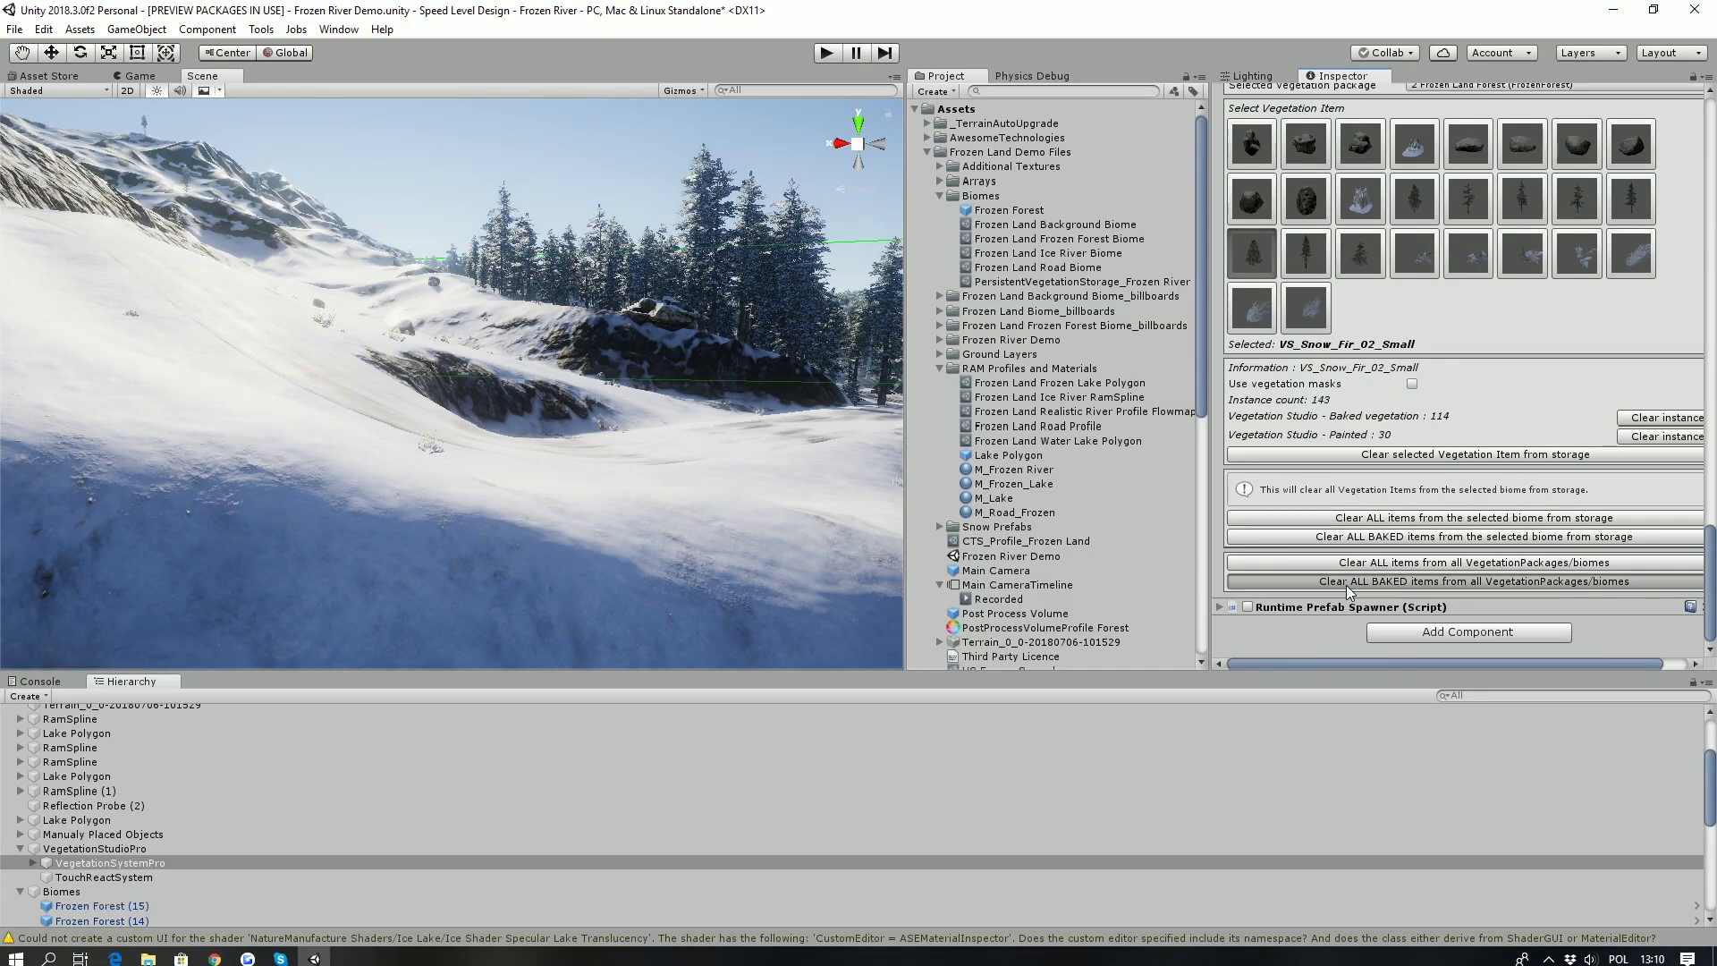
pyautogui.click(836, 521)
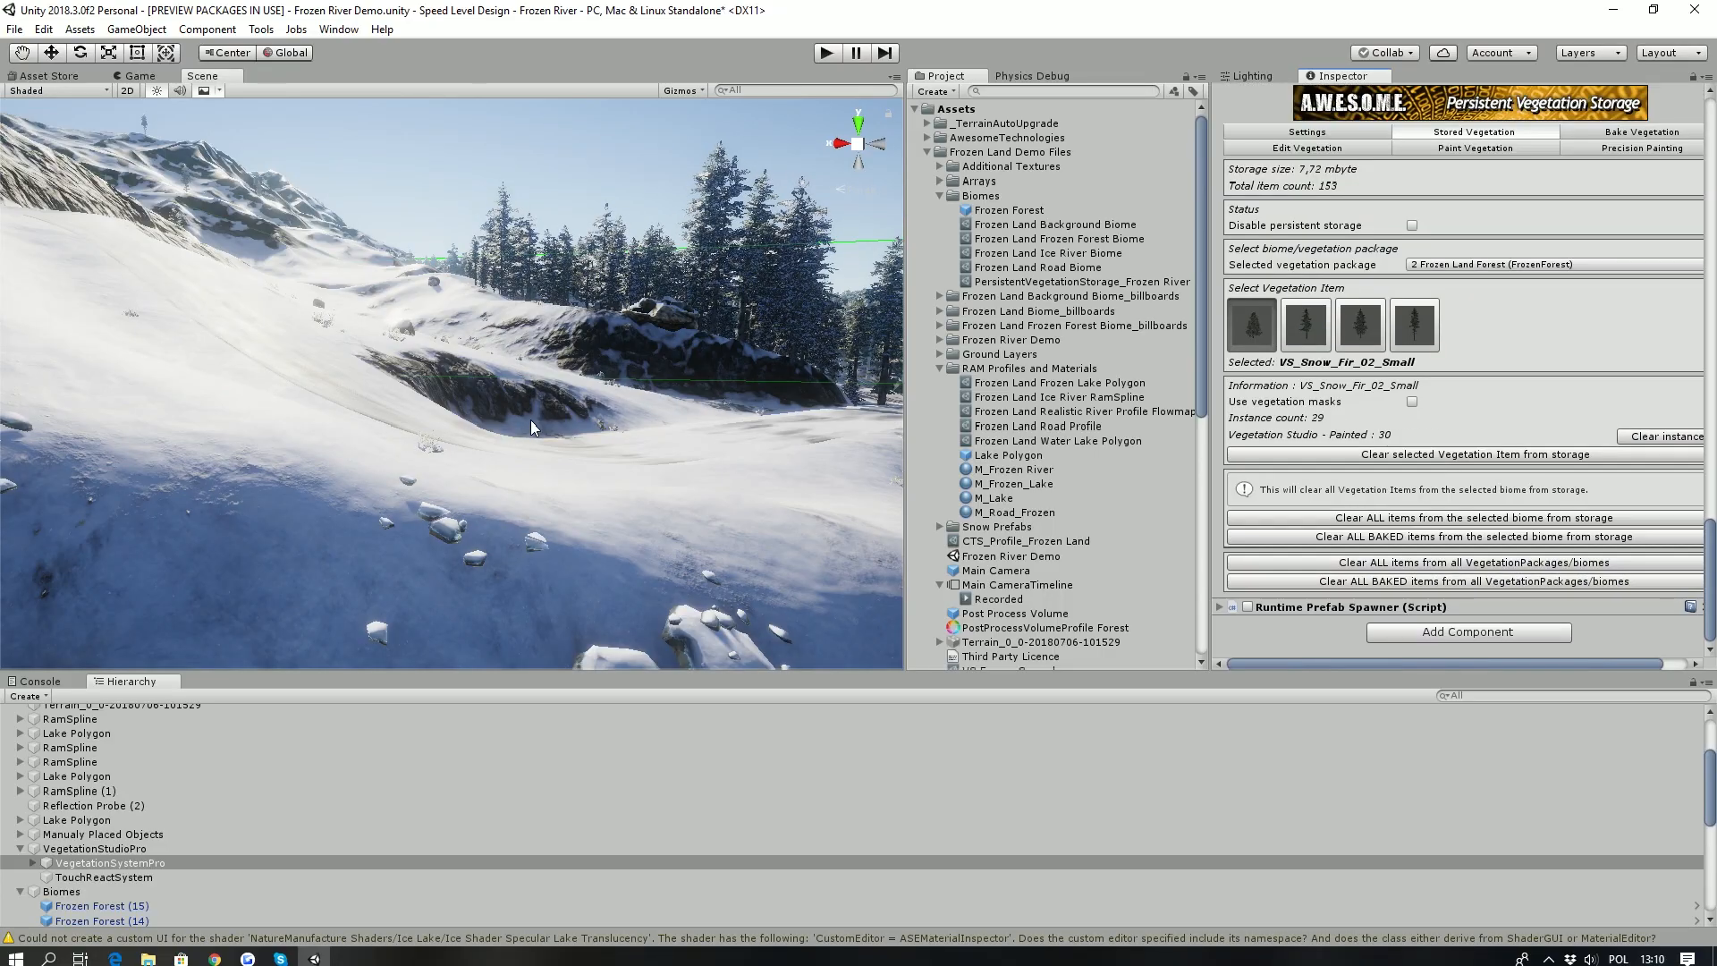
# - Select the new RamSpline river in the scene and open its MyMask biome mask
pyautogui.moveTo(465, 383); pyautogui.dragTo(210, 426, button='right')
pyautogui.press('w')
pyautogui.click(269, 404)
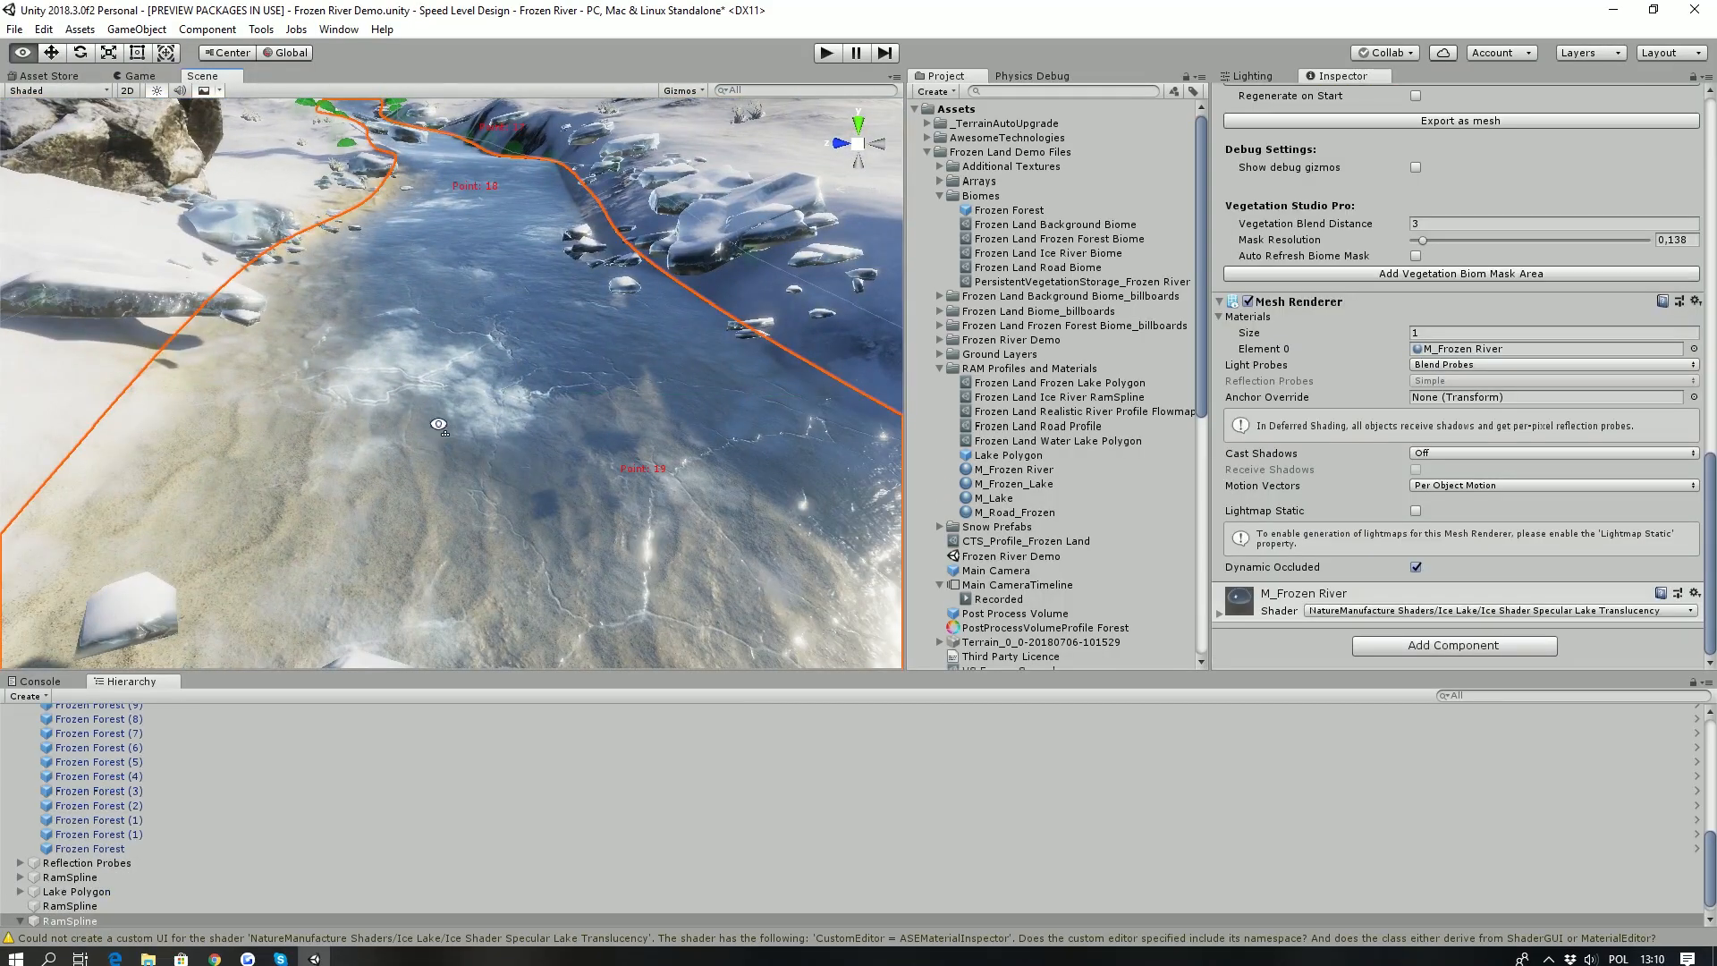
pyautogui.moveTo(439, 425); pyautogui.dragTo(433, 386, button='right')
pyautogui.press('s')
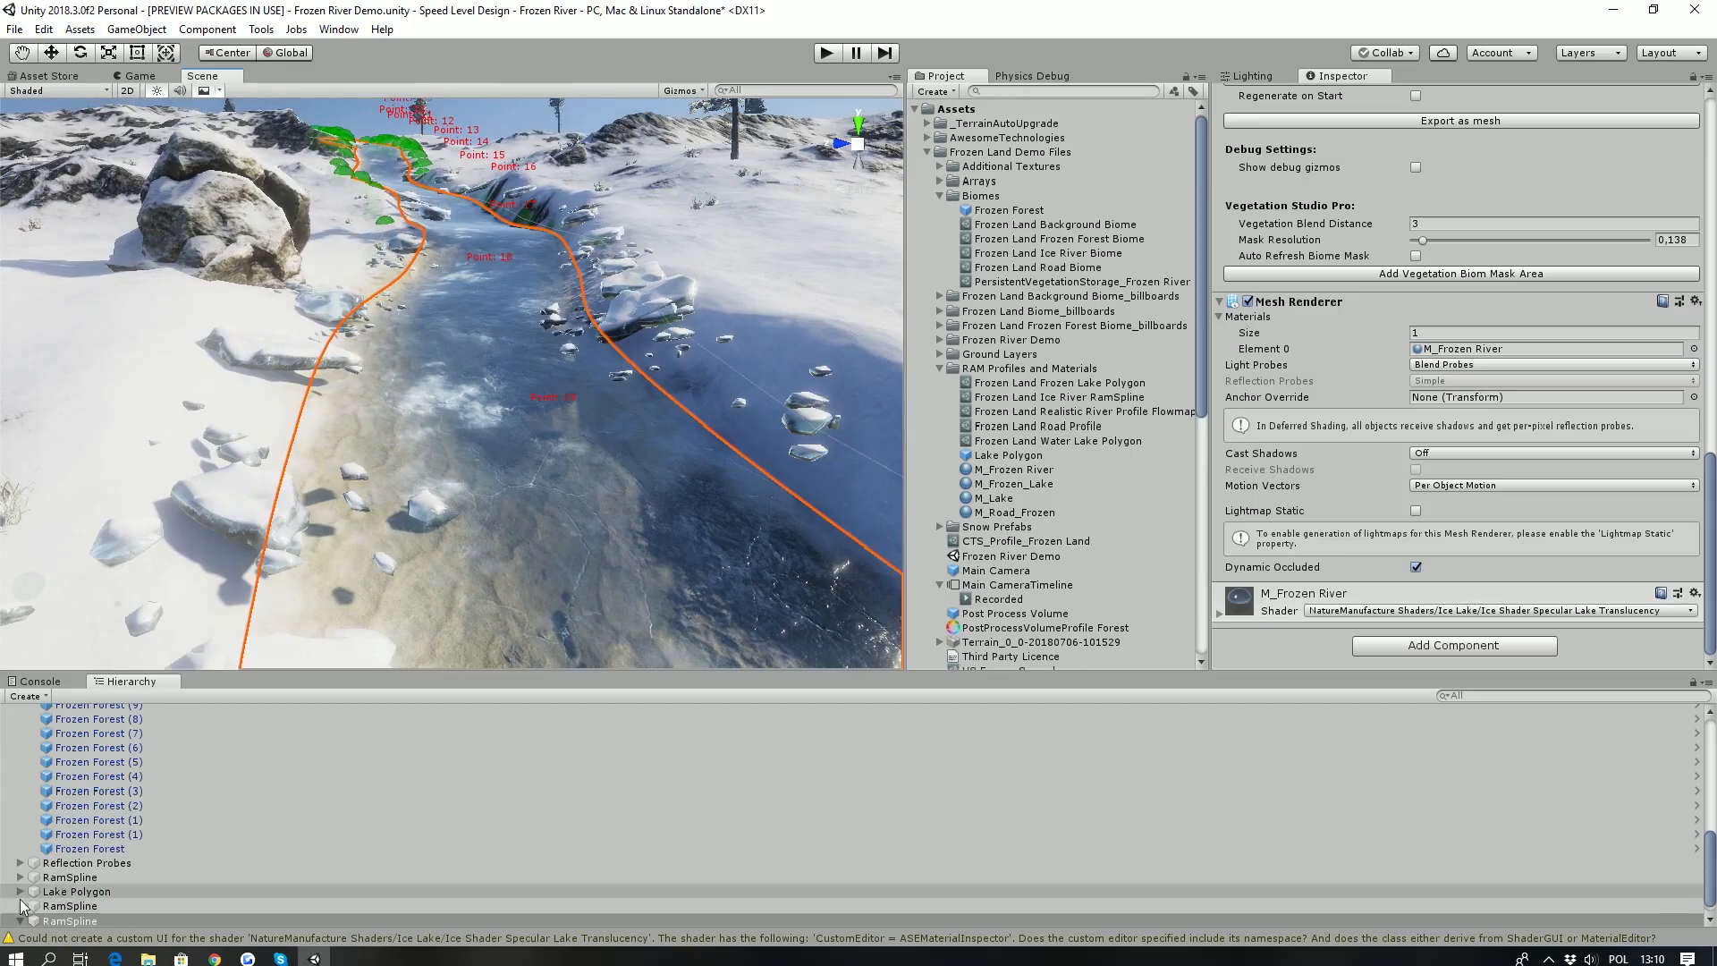
pyautogui.press('w')
pyautogui.moveTo(350, 379); pyautogui.dragTo(397, 360, button='right')
pyautogui.press('s')
pyautogui.scroll(8, 1471, 566)
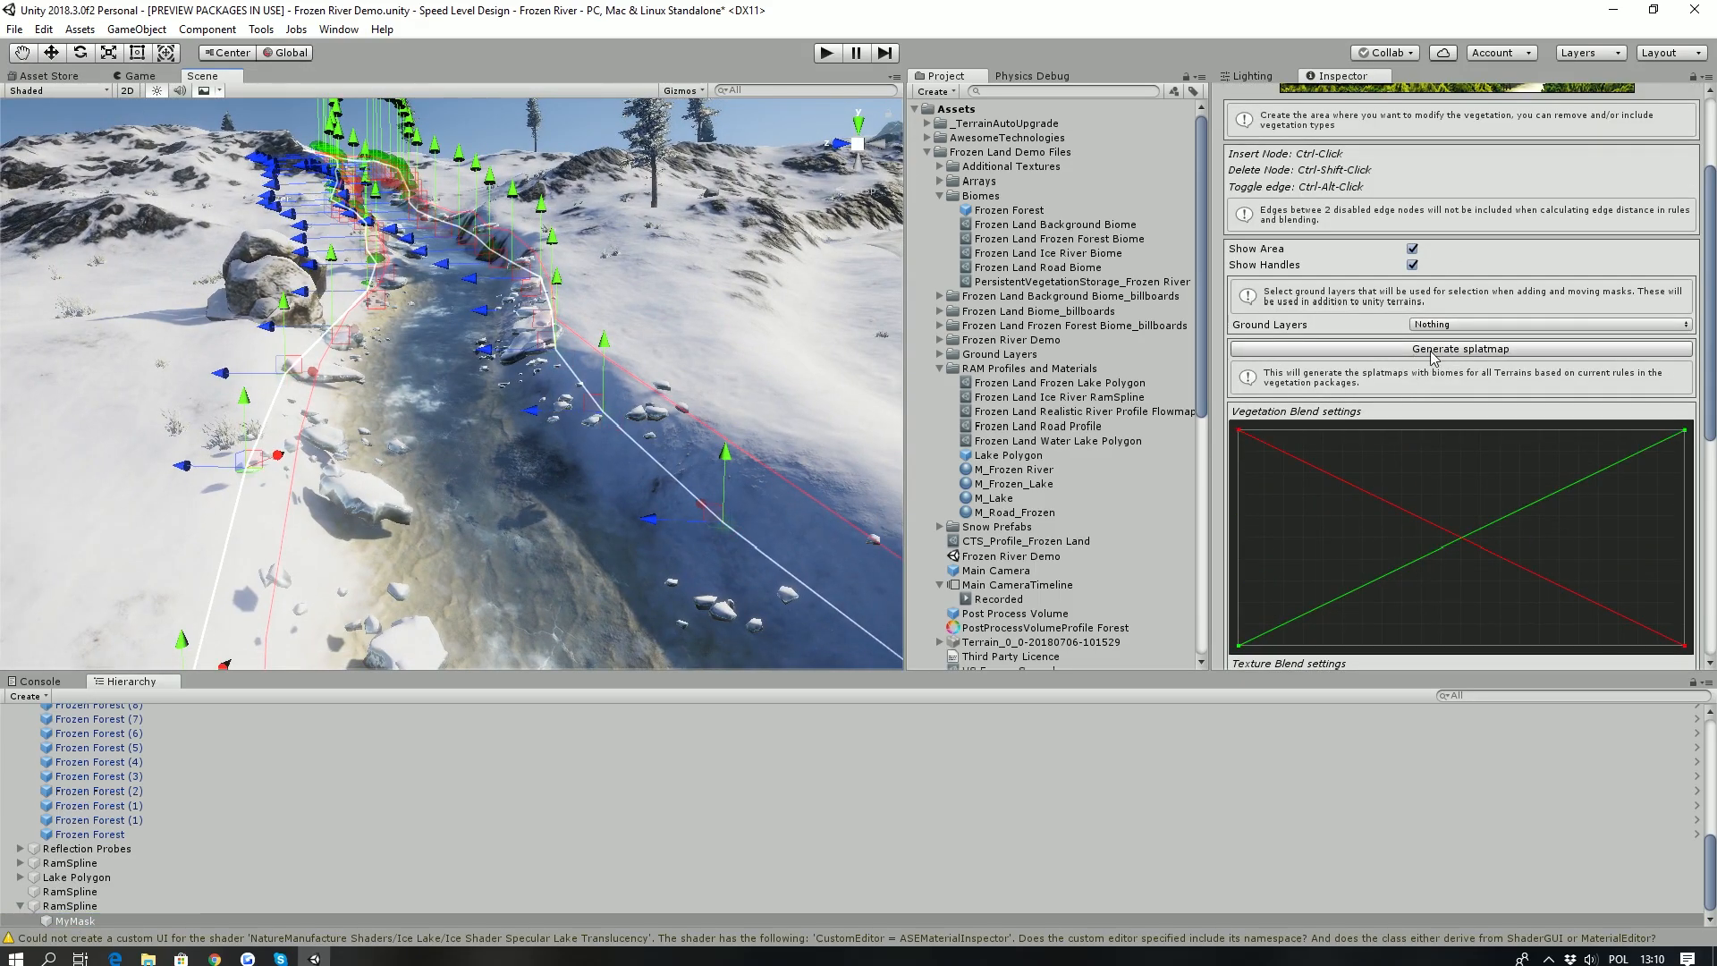
# - Try the Road and Lake biomes on the river's mask, and set it back to River
pyautogui.scroll(-8, 1434, 356)
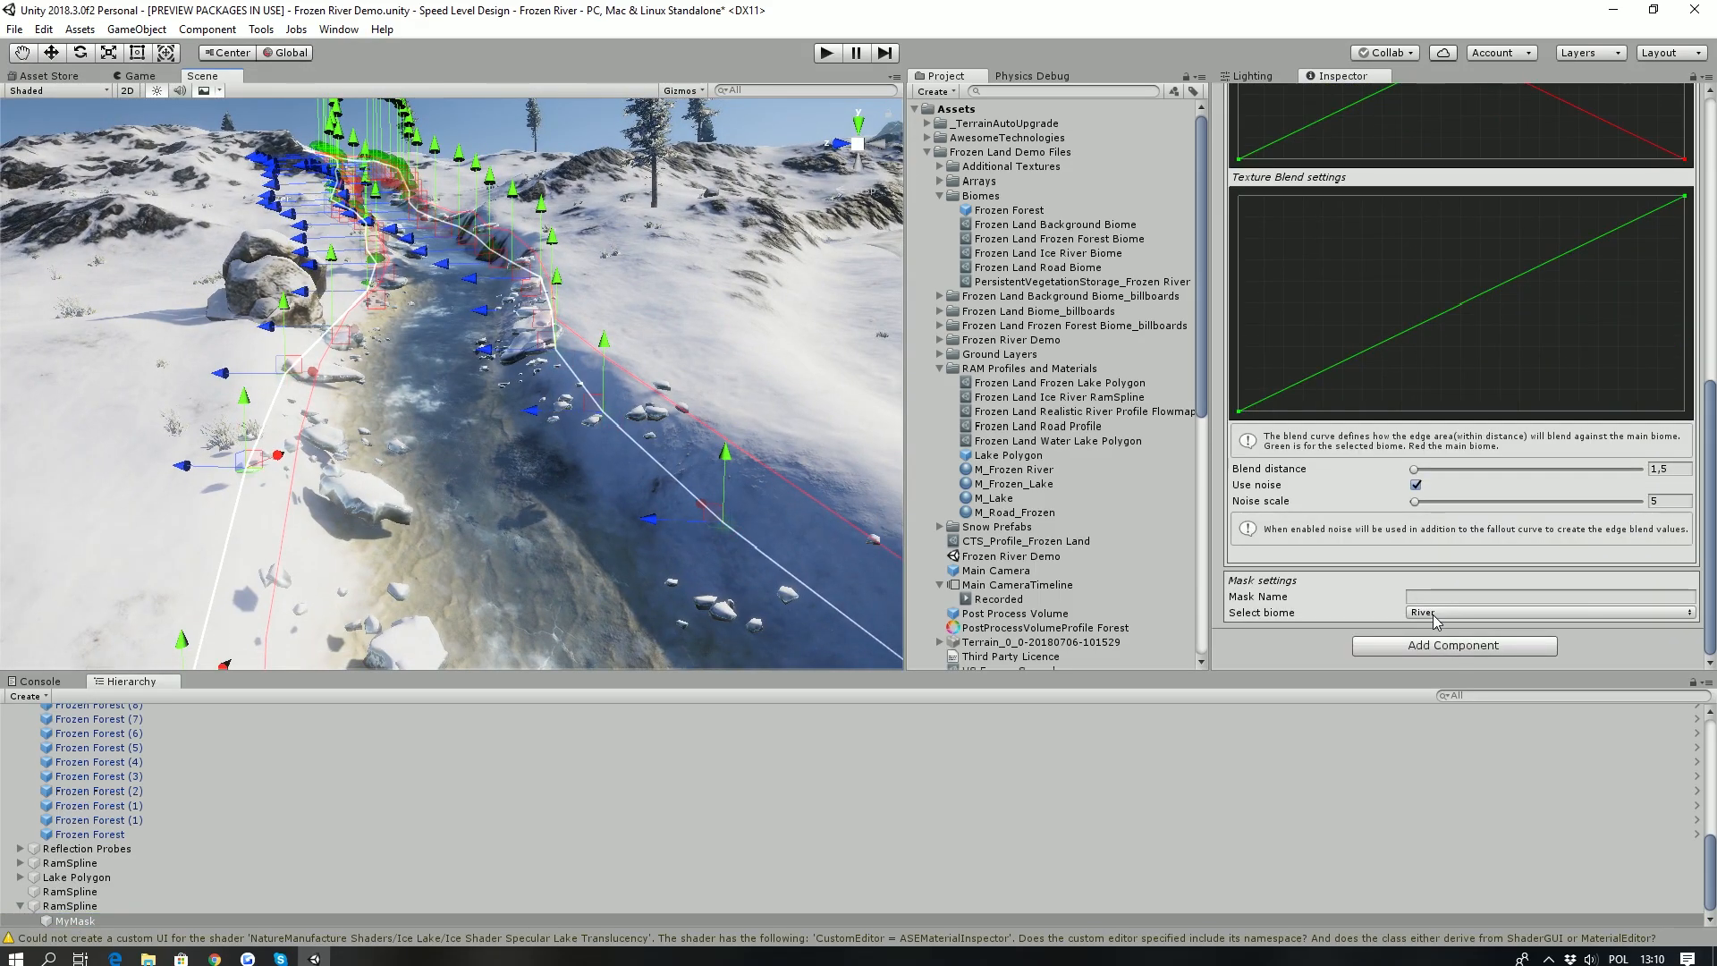
pyautogui.click(1435, 614)
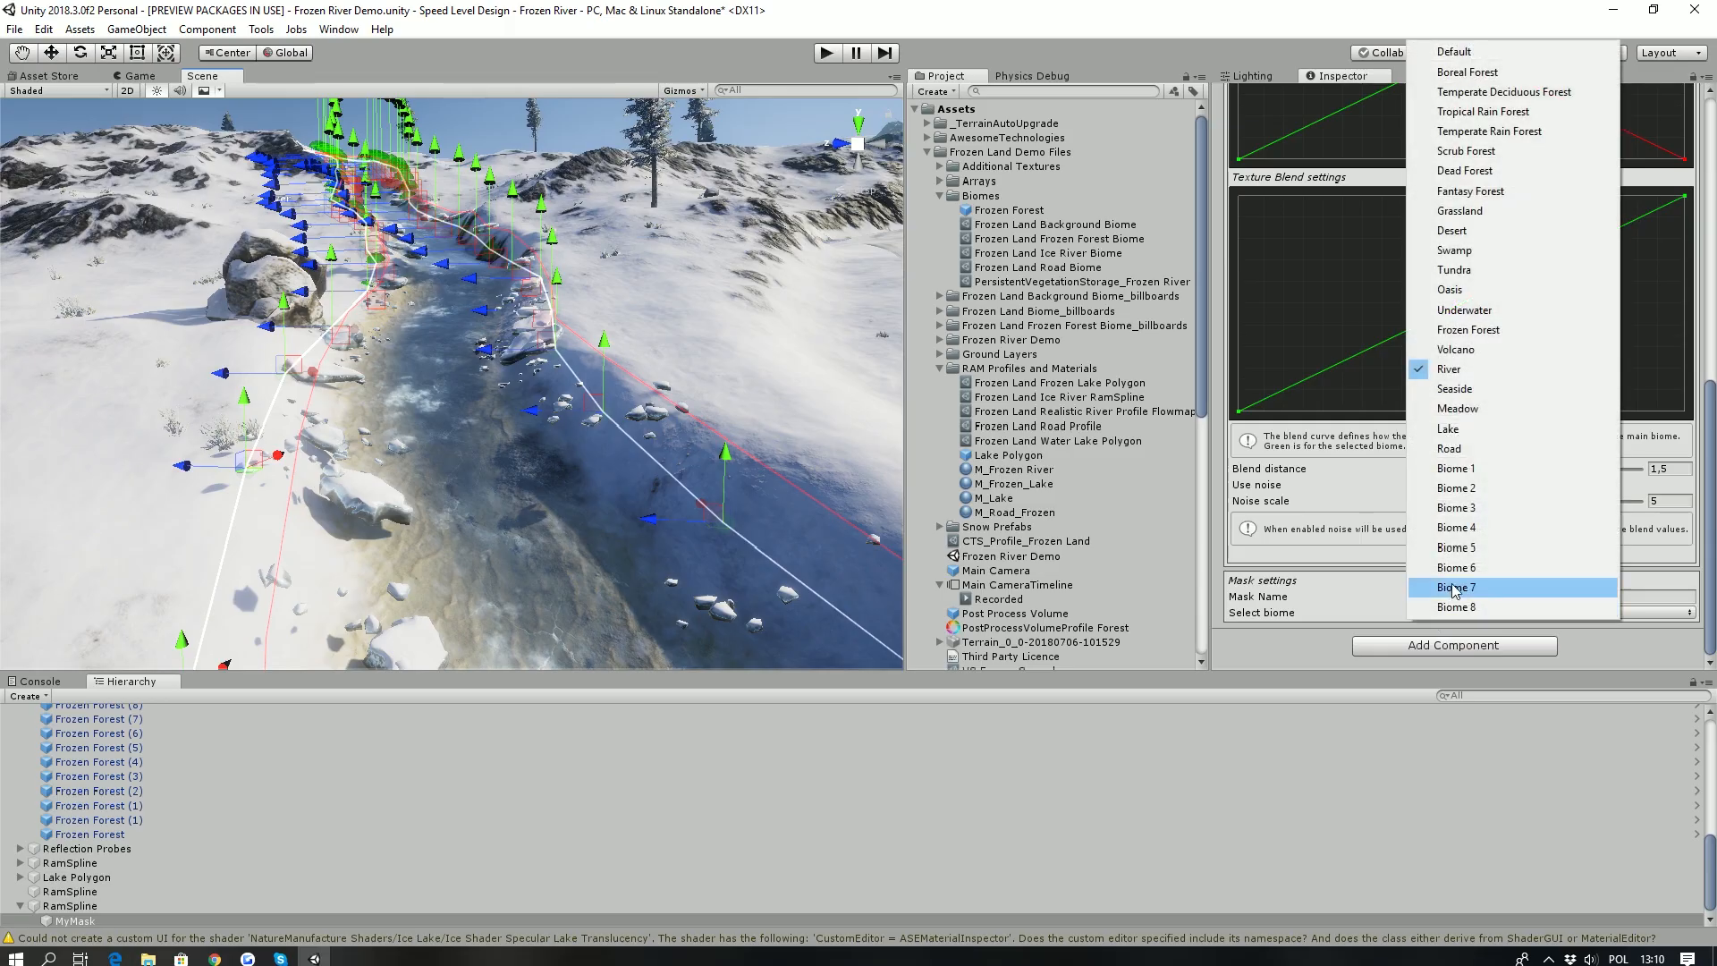
pyautogui.click(1474, 450)
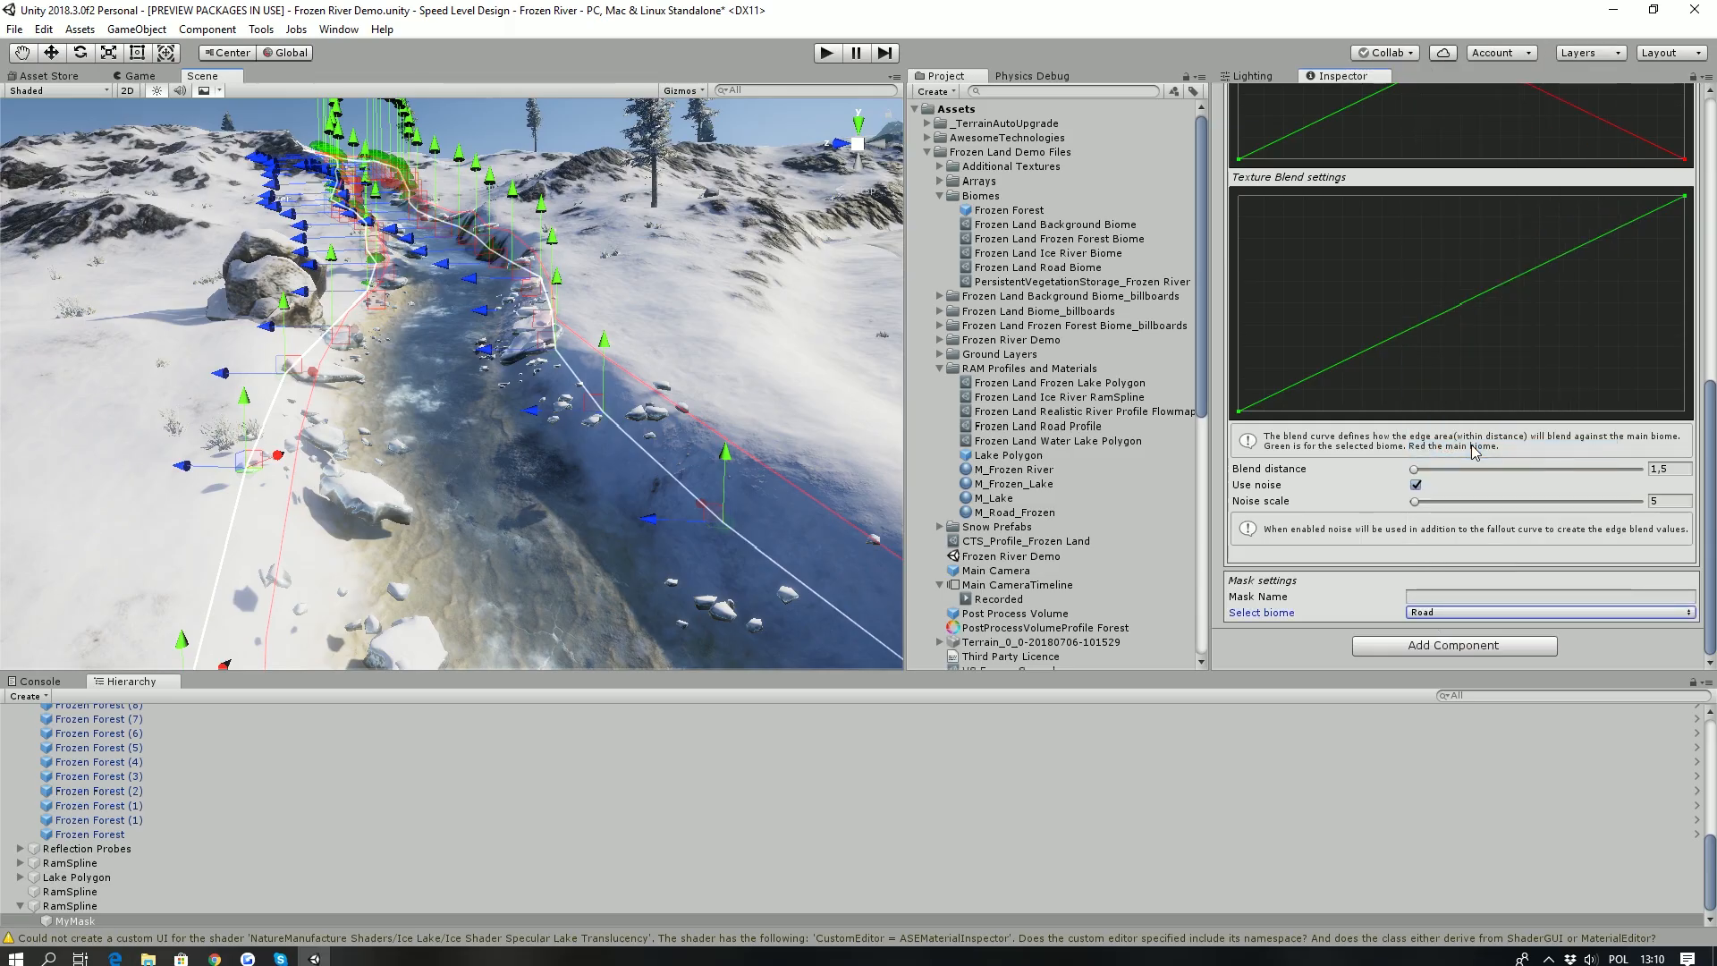
pyautogui.click(1445, 614)
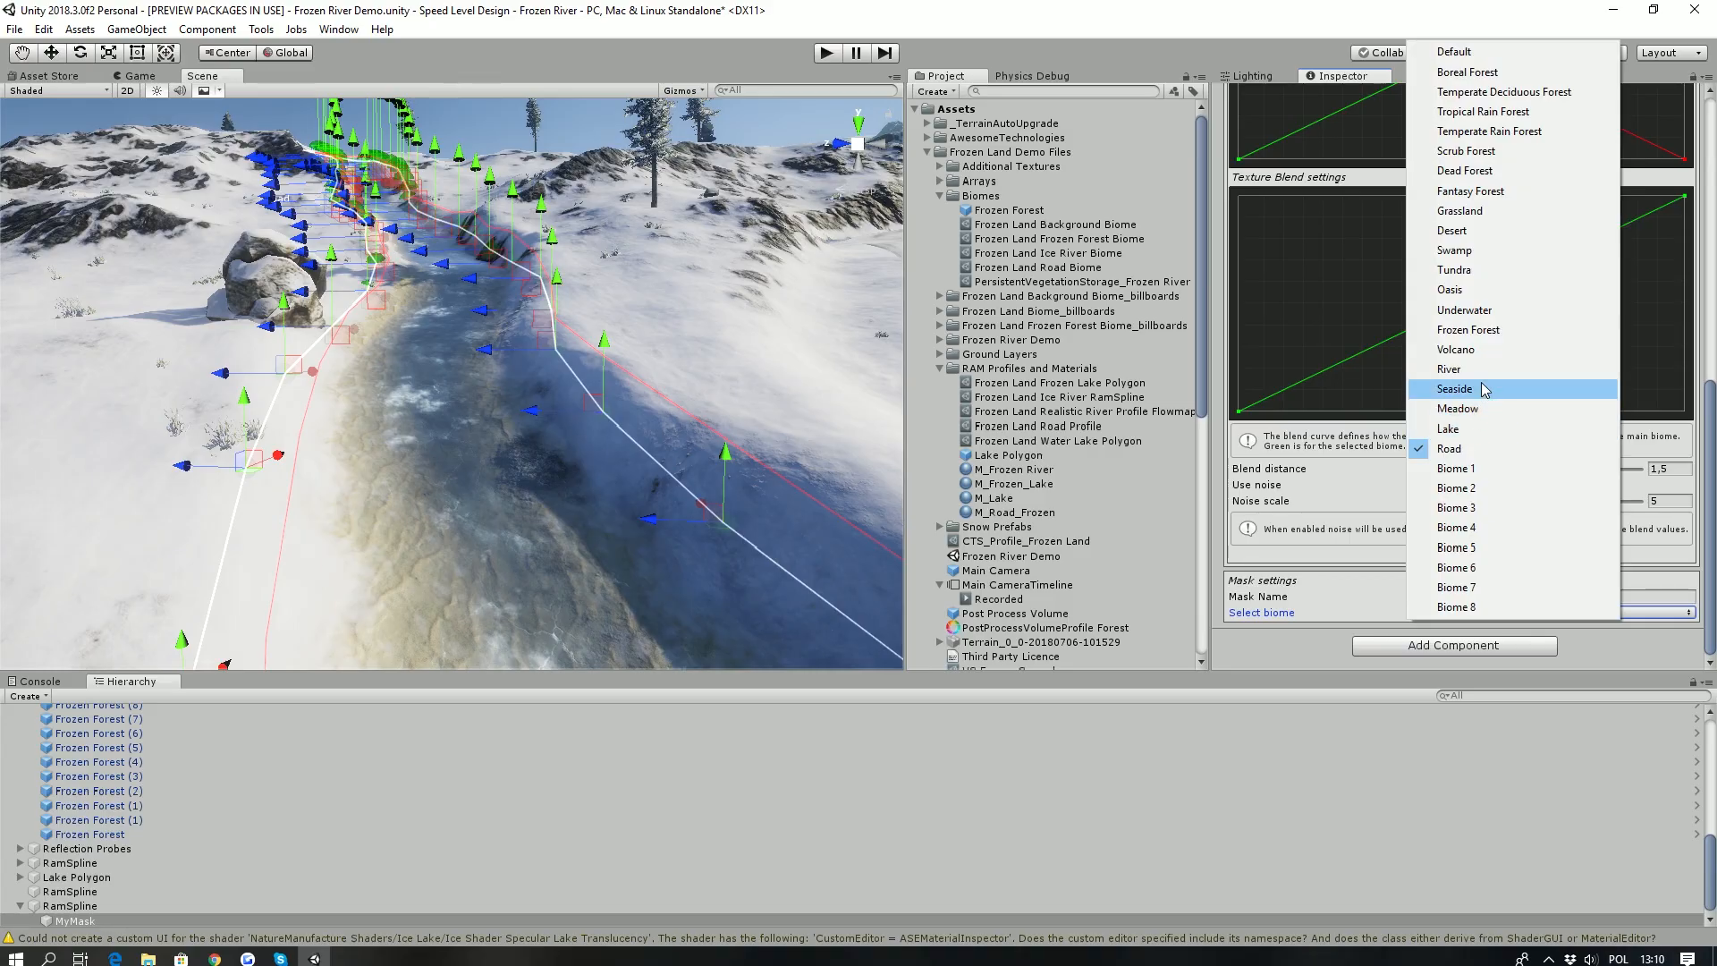
pyautogui.click(1451, 448)
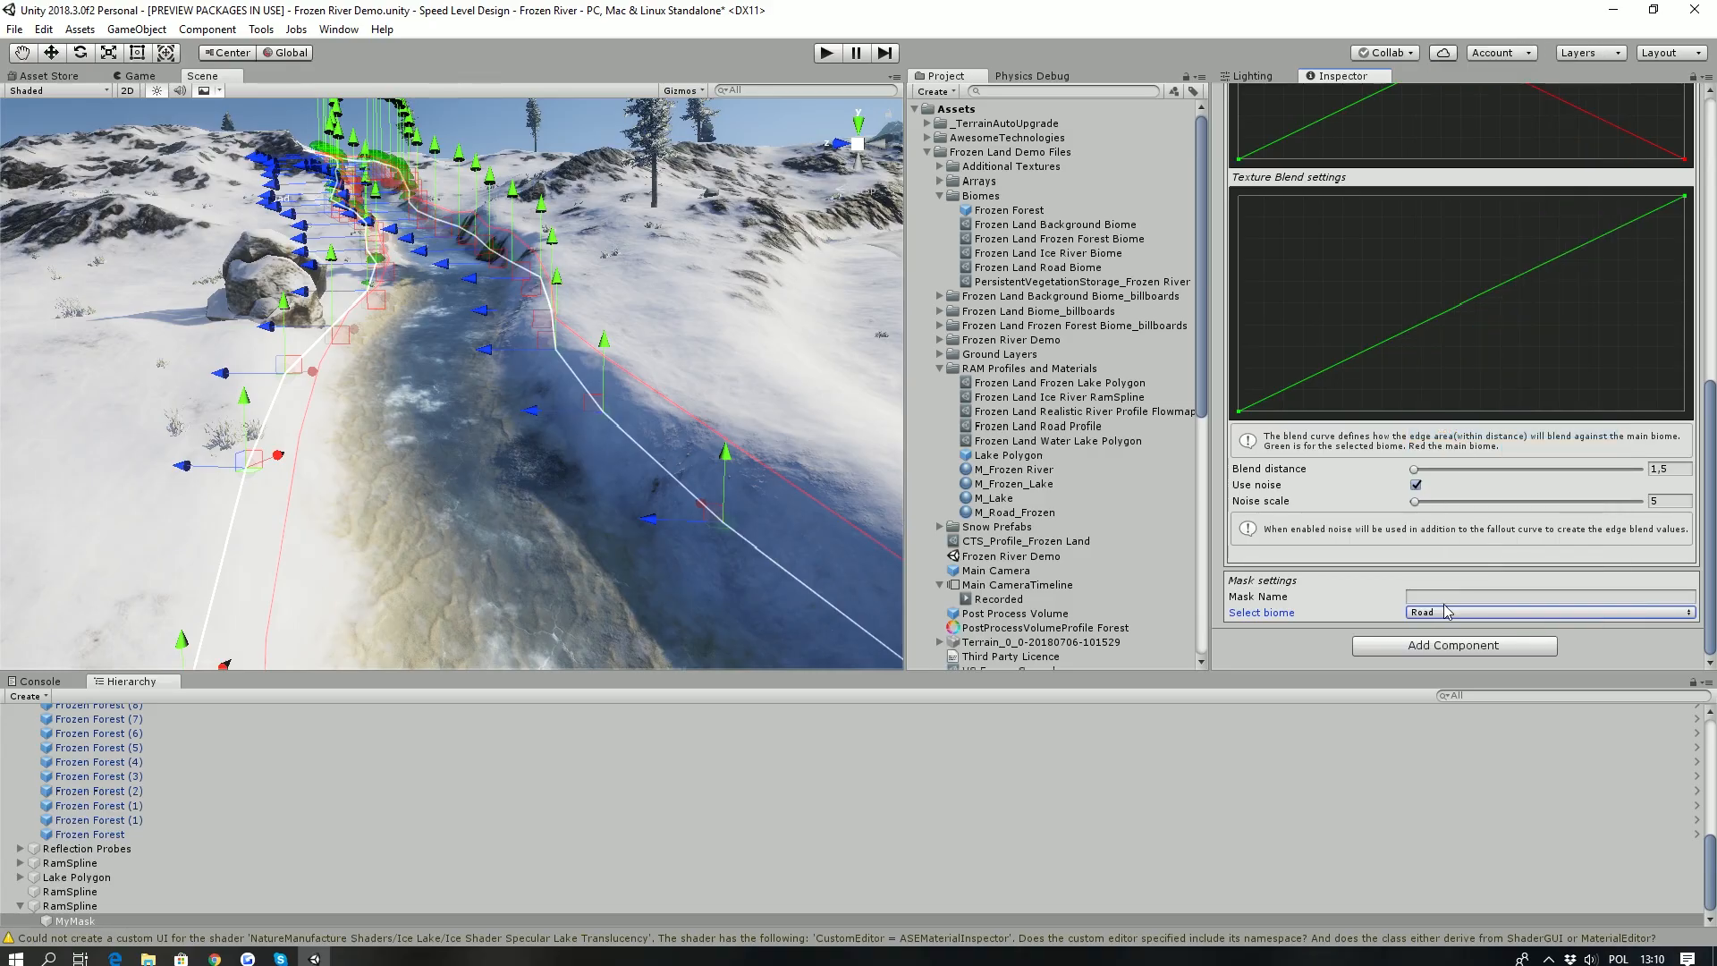
pyautogui.click(1450, 617)
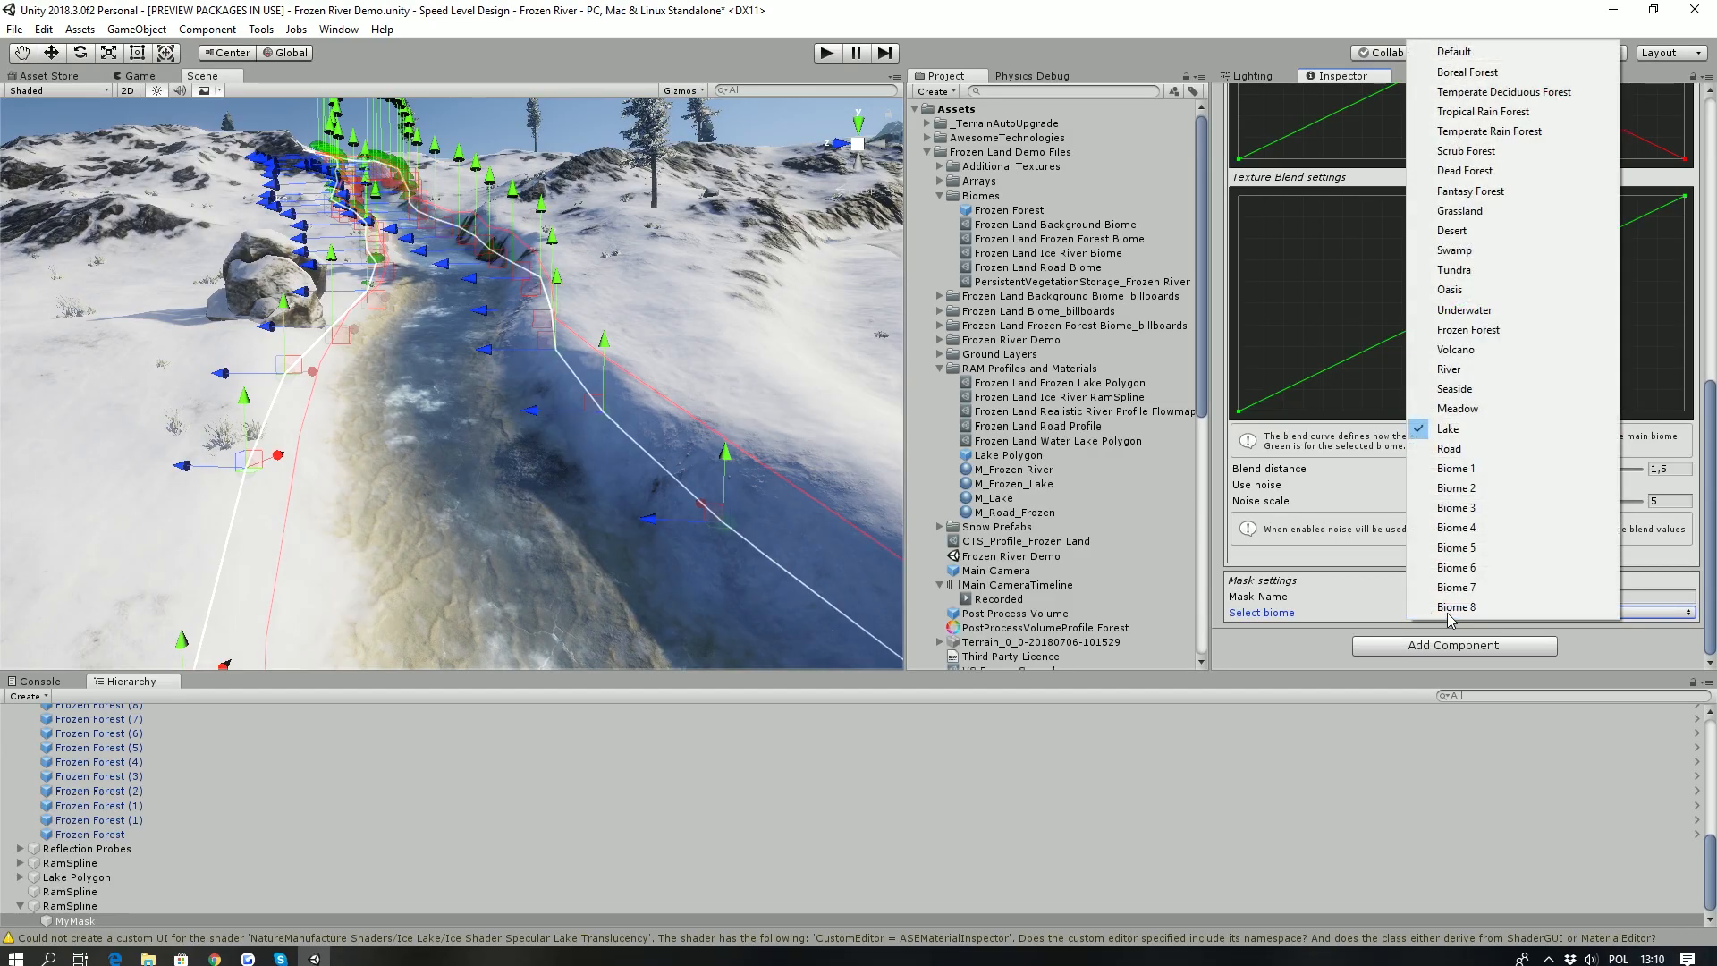
pyautogui.click(1463, 370)
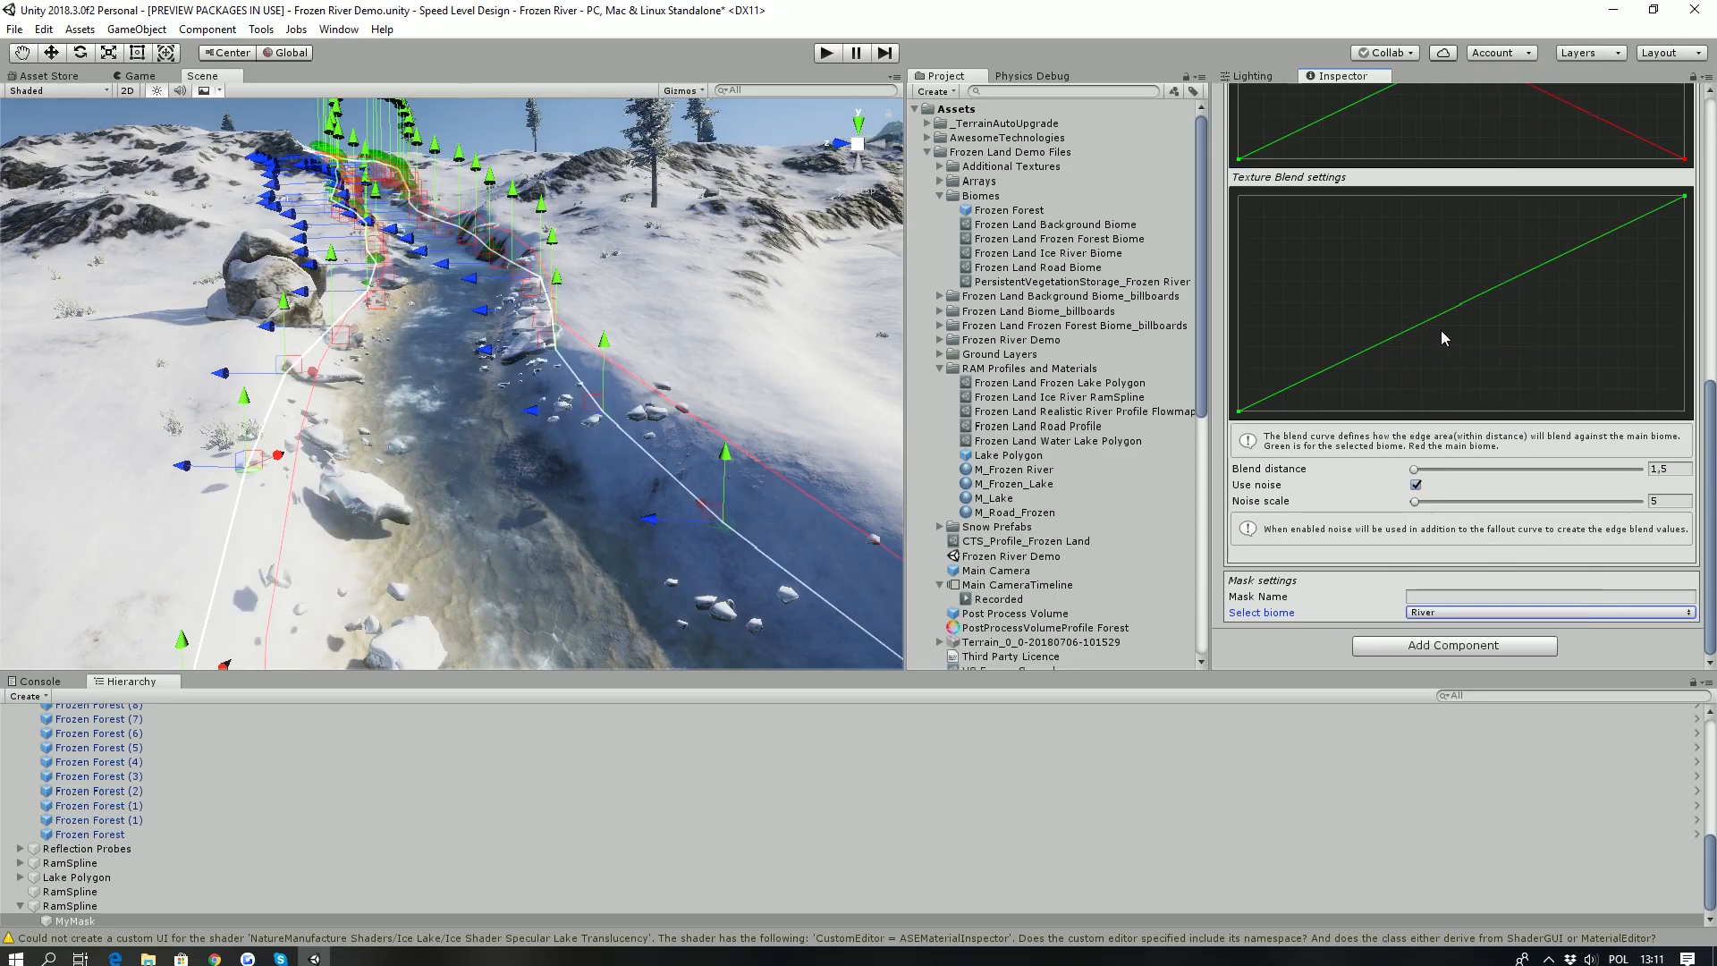
# - Generate the splatmap from the river's biome mask and inspect the riverbed and banks
pyautogui.scroll(10, 1441, 330)
pyautogui.click(1454, 503)
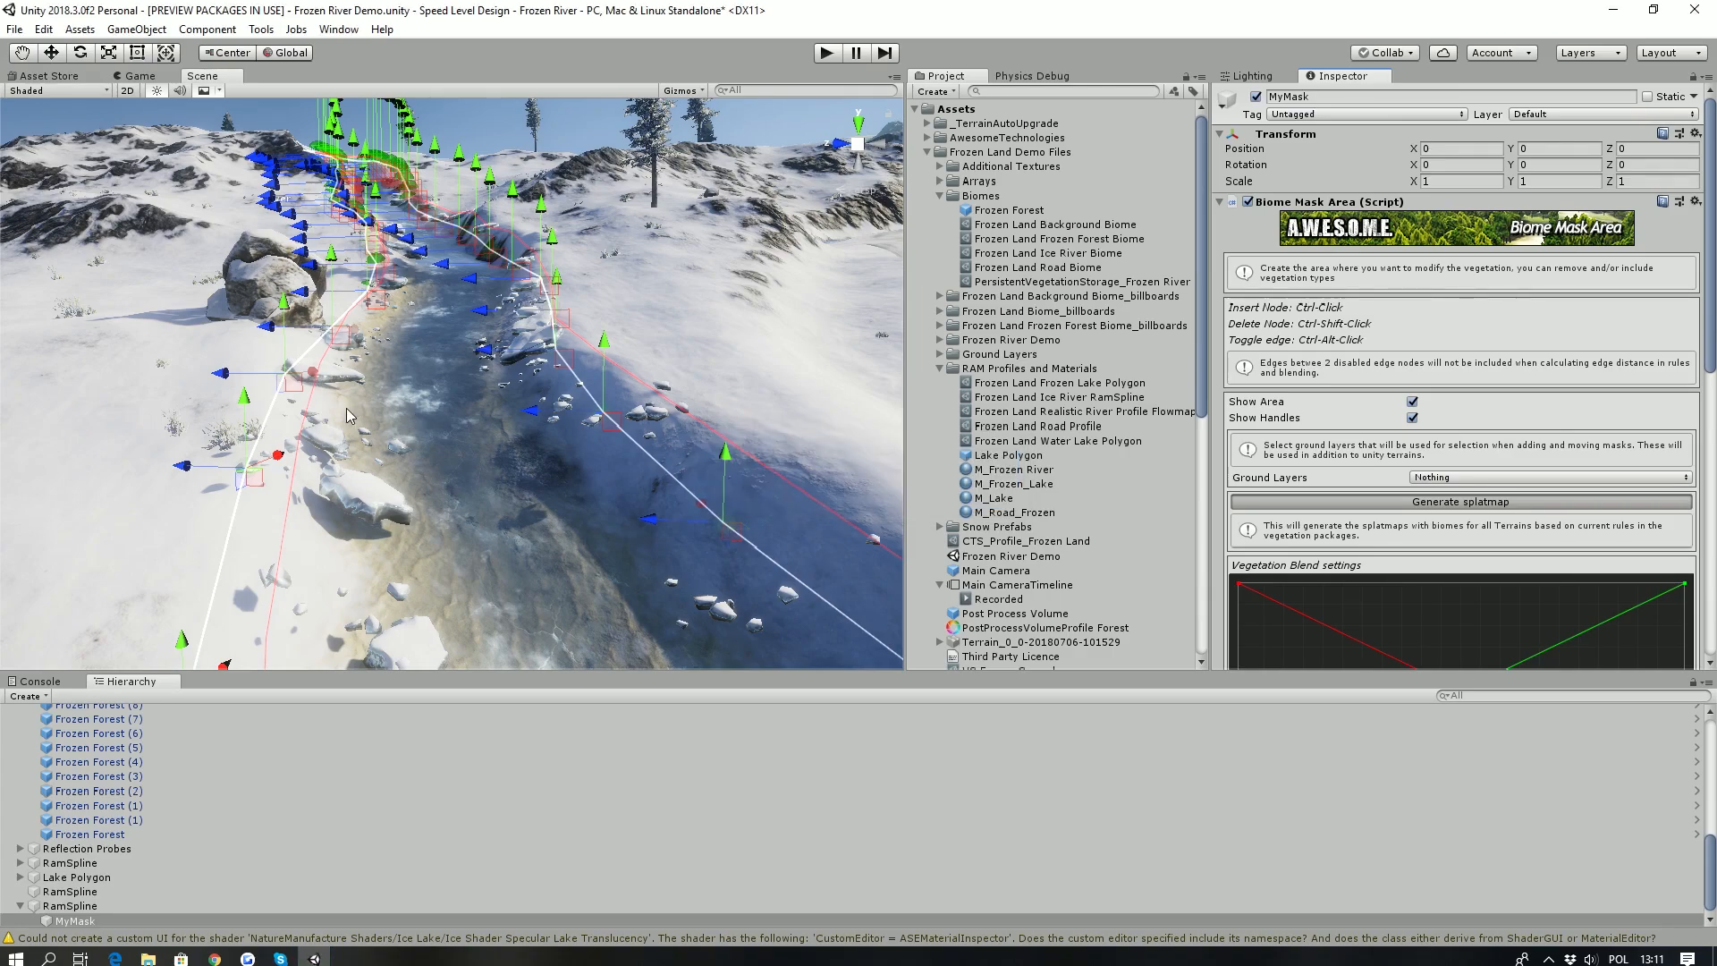
pyautogui.press('w')
pyautogui.moveTo(376, 412); pyautogui.dragTo(615, 527, button='right')
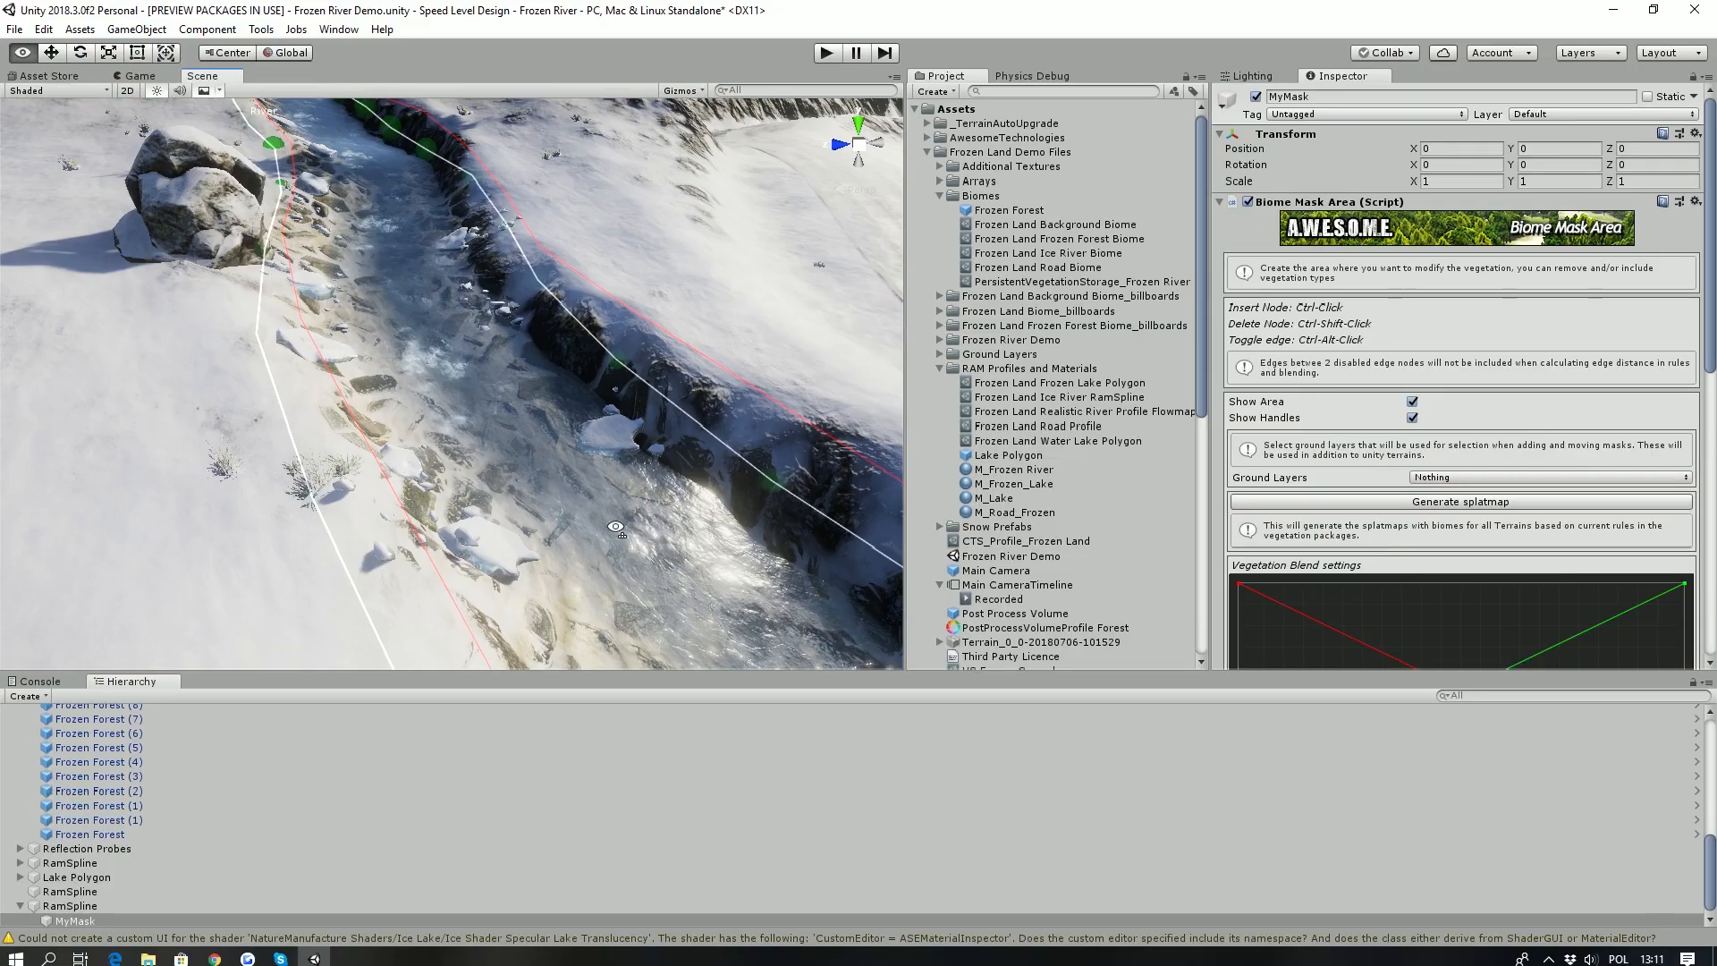
pyautogui.scroll(-5, 412, 470)
pyautogui.moveTo(412, 471); pyautogui.dragTo(732, 331, button='right')
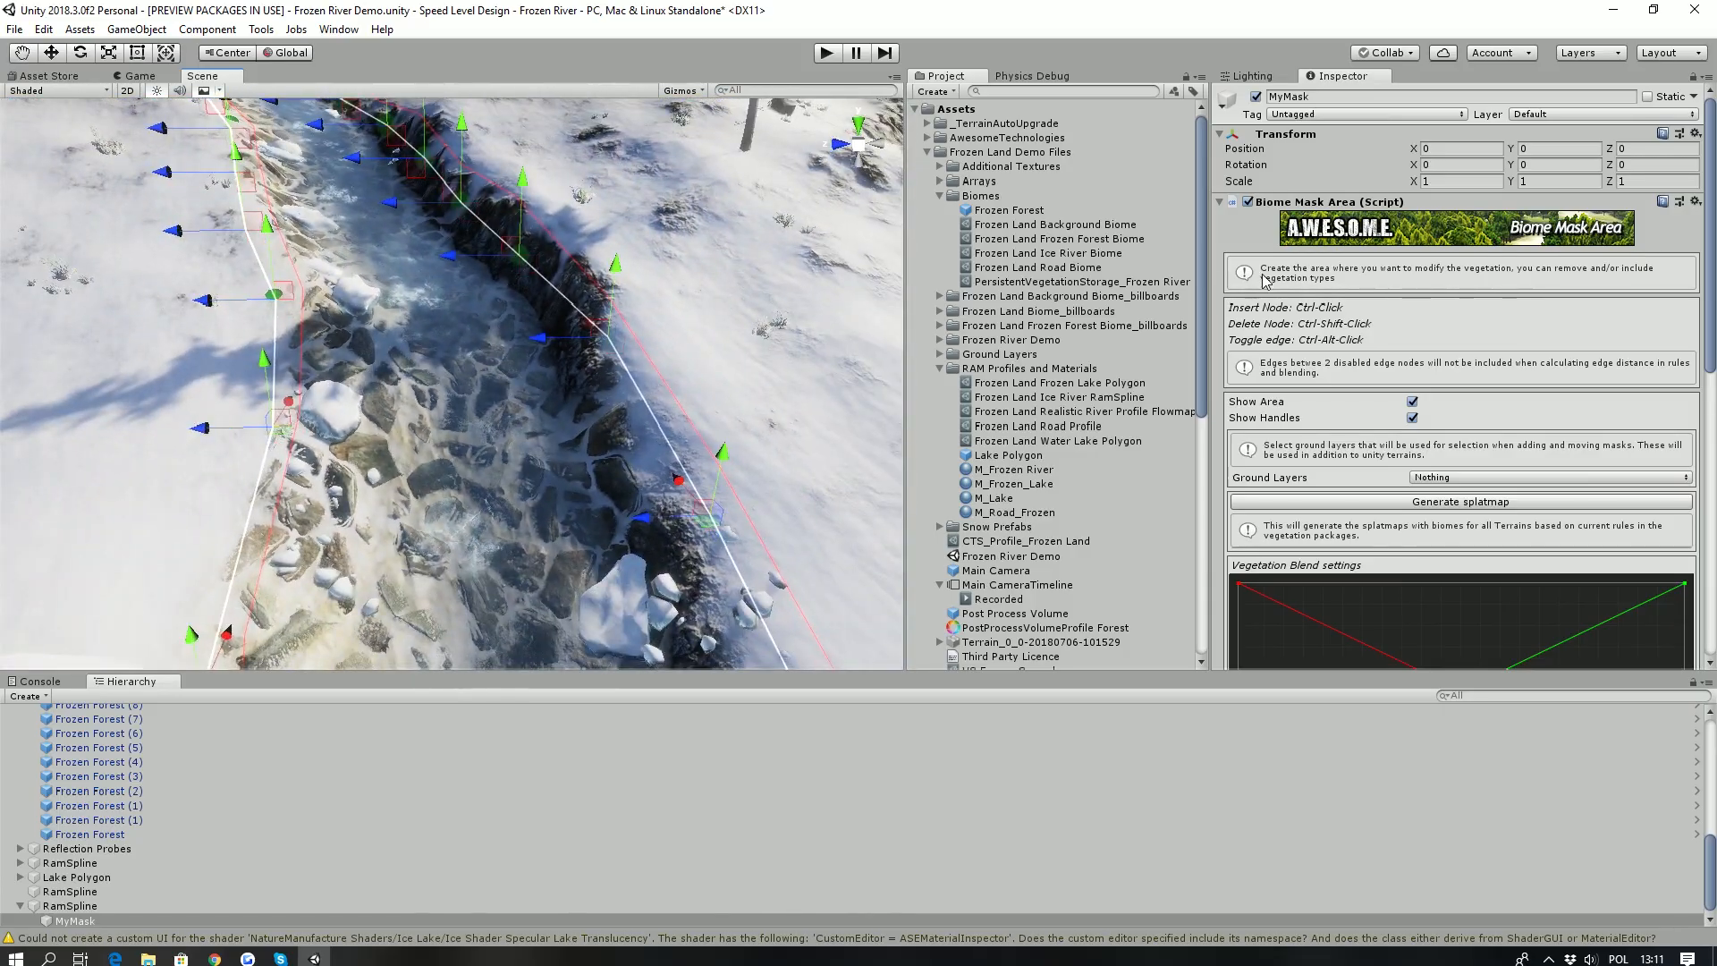
# - Set the RamSpline's spline profile to Frozen Land Realistic River Profile Flowmap and look along the river
pyautogui.click(70, 906)
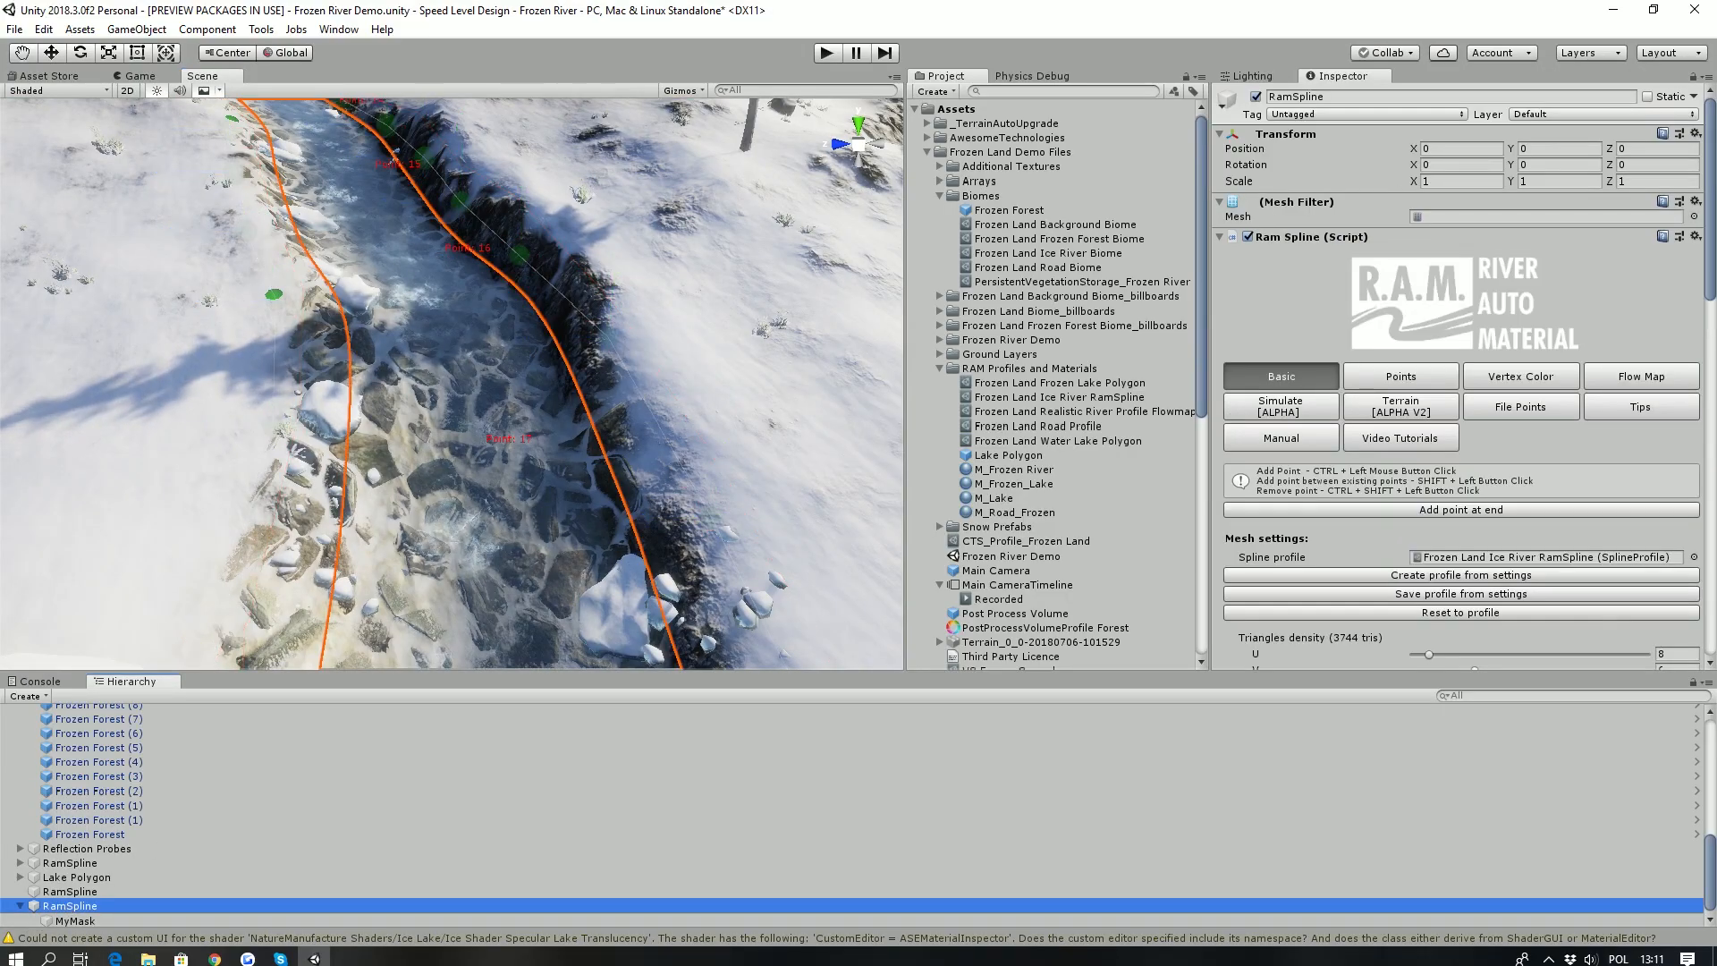
pyautogui.click(1461, 558)
pyautogui.moveTo(551, 294); pyautogui.dragTo(590, 260, button='right')
pyautogui.moveTo(1034, 414); pyautogui.dragTo(1520, 556)
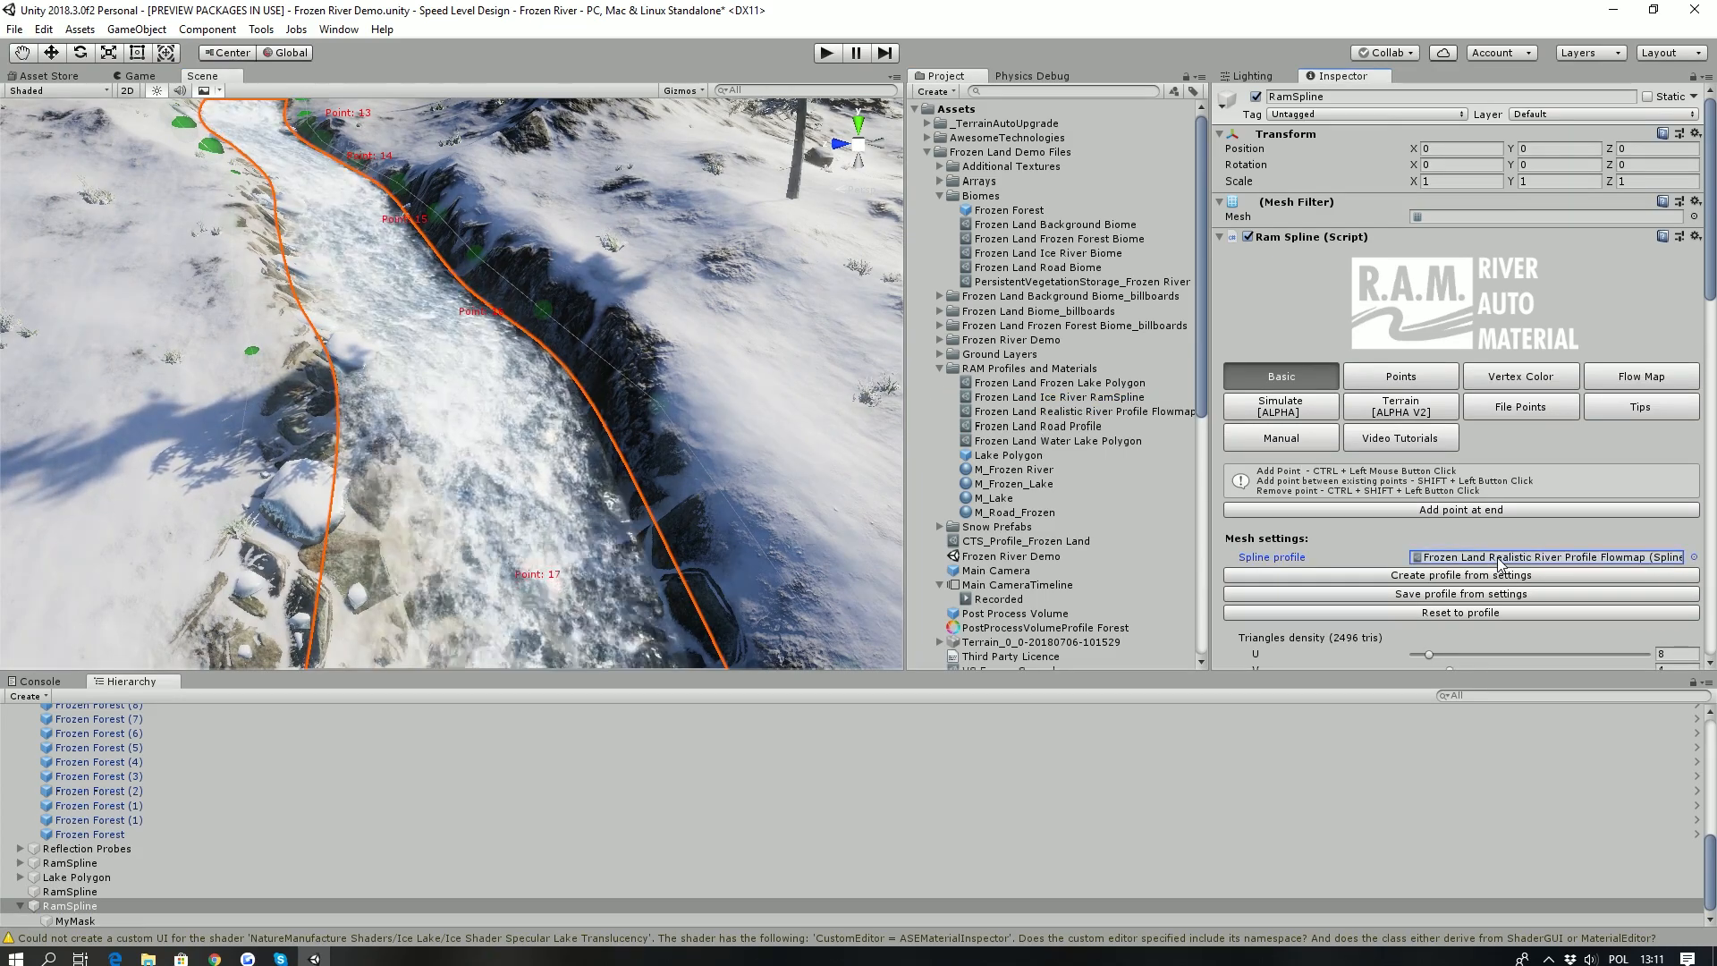
pyautogui.moveTo(536, 509); pyautogui.dragTo(230, 440, button='right')
pyautogui.moveTo(626, 360); pyautogui.dragTo(507, 497, button='right')
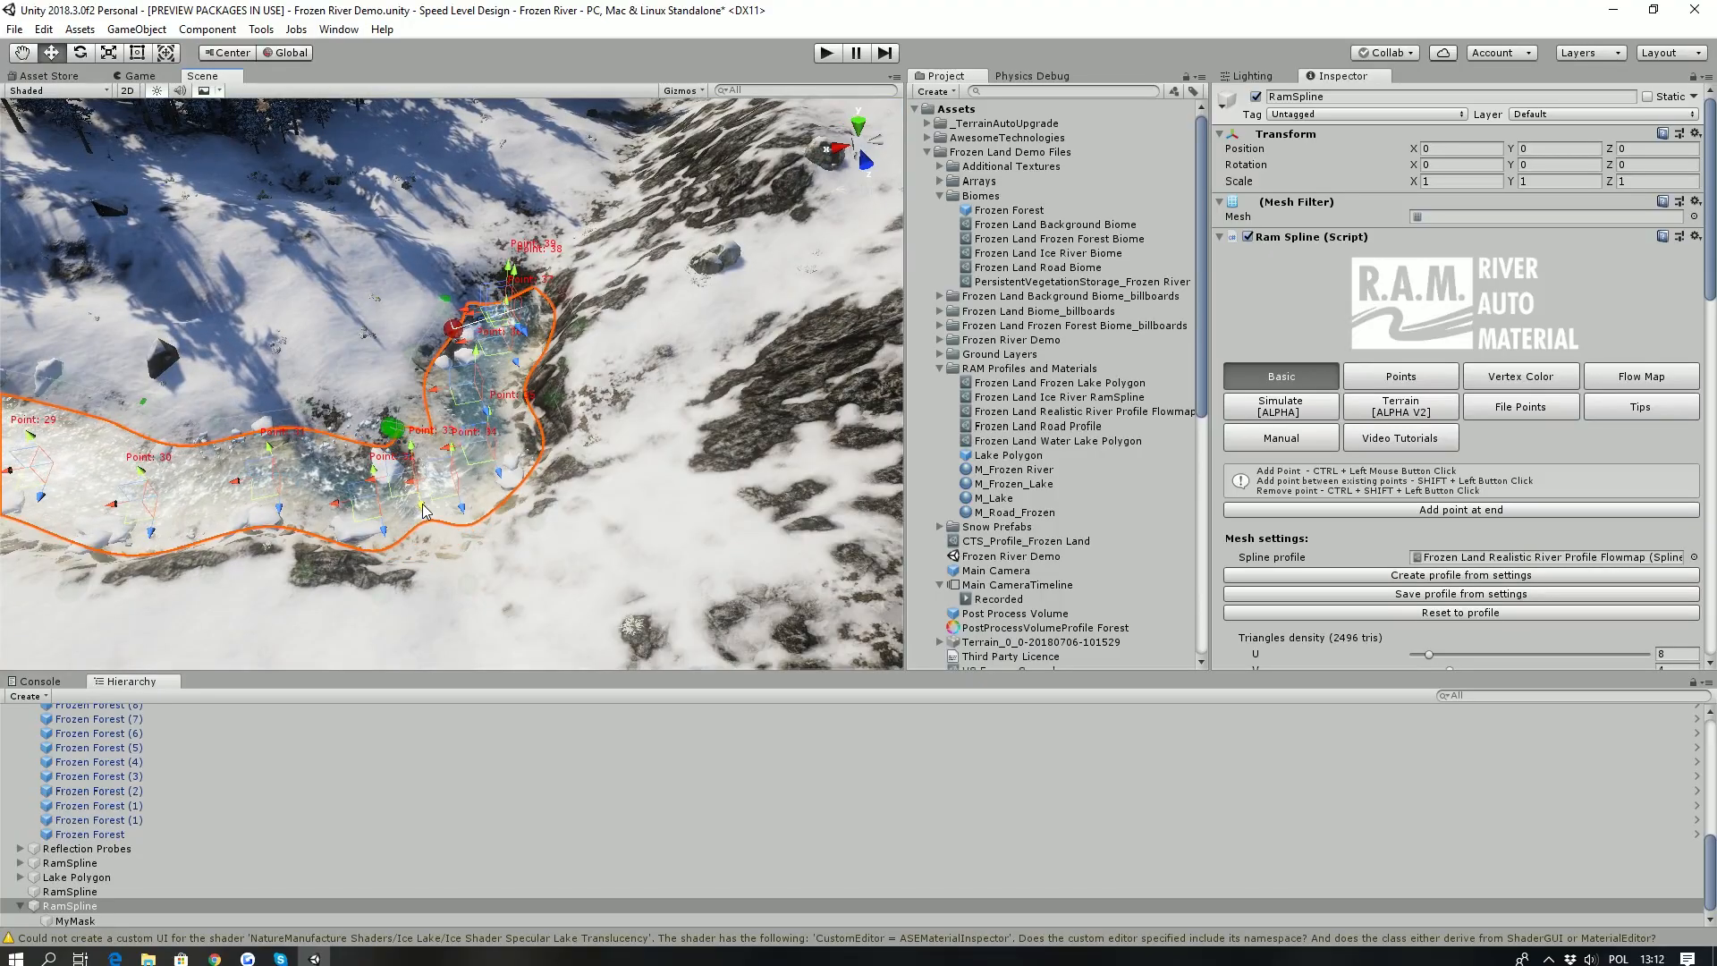
pyautogui.moveTo(430, 538); pyautogui.dragTo(812, 354, button='right')
pyautogui.moveTo(553, 352); pyautogui.dragTo(564, 324)
# - Check the river's MyMask outline, reselect the RamSpline and shift one of its points sideways
pyautogui.click(63, 920)
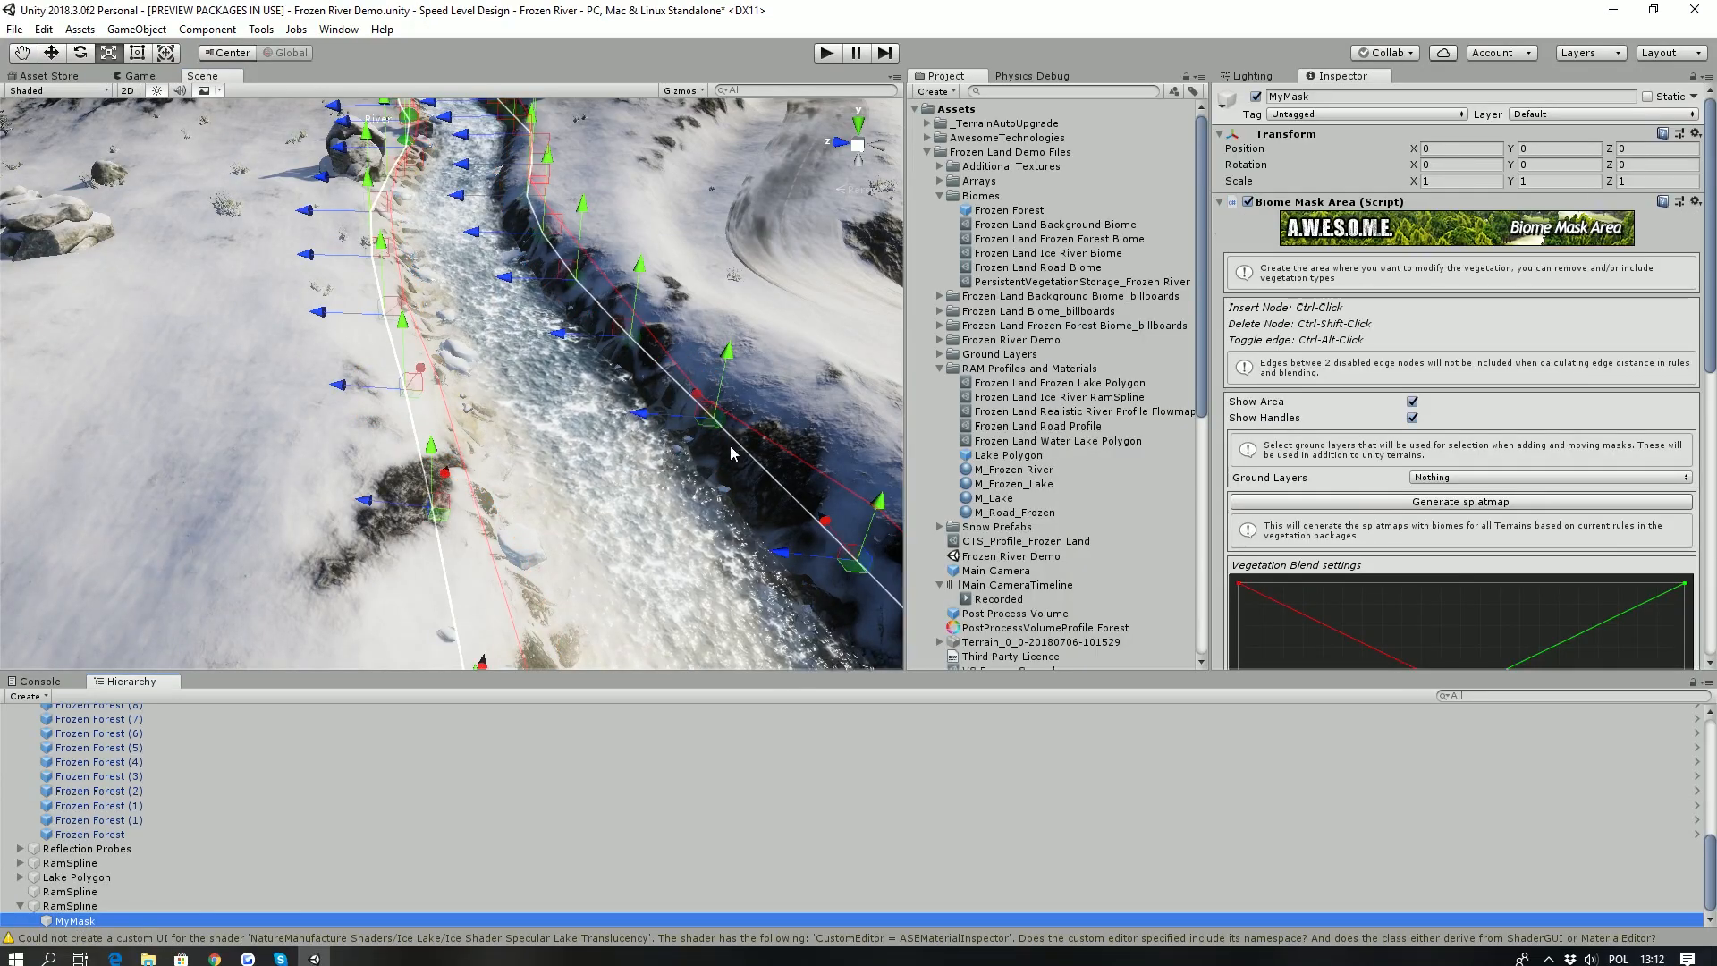
pyautogui.click(63, 906)
pyautogui.press('w')
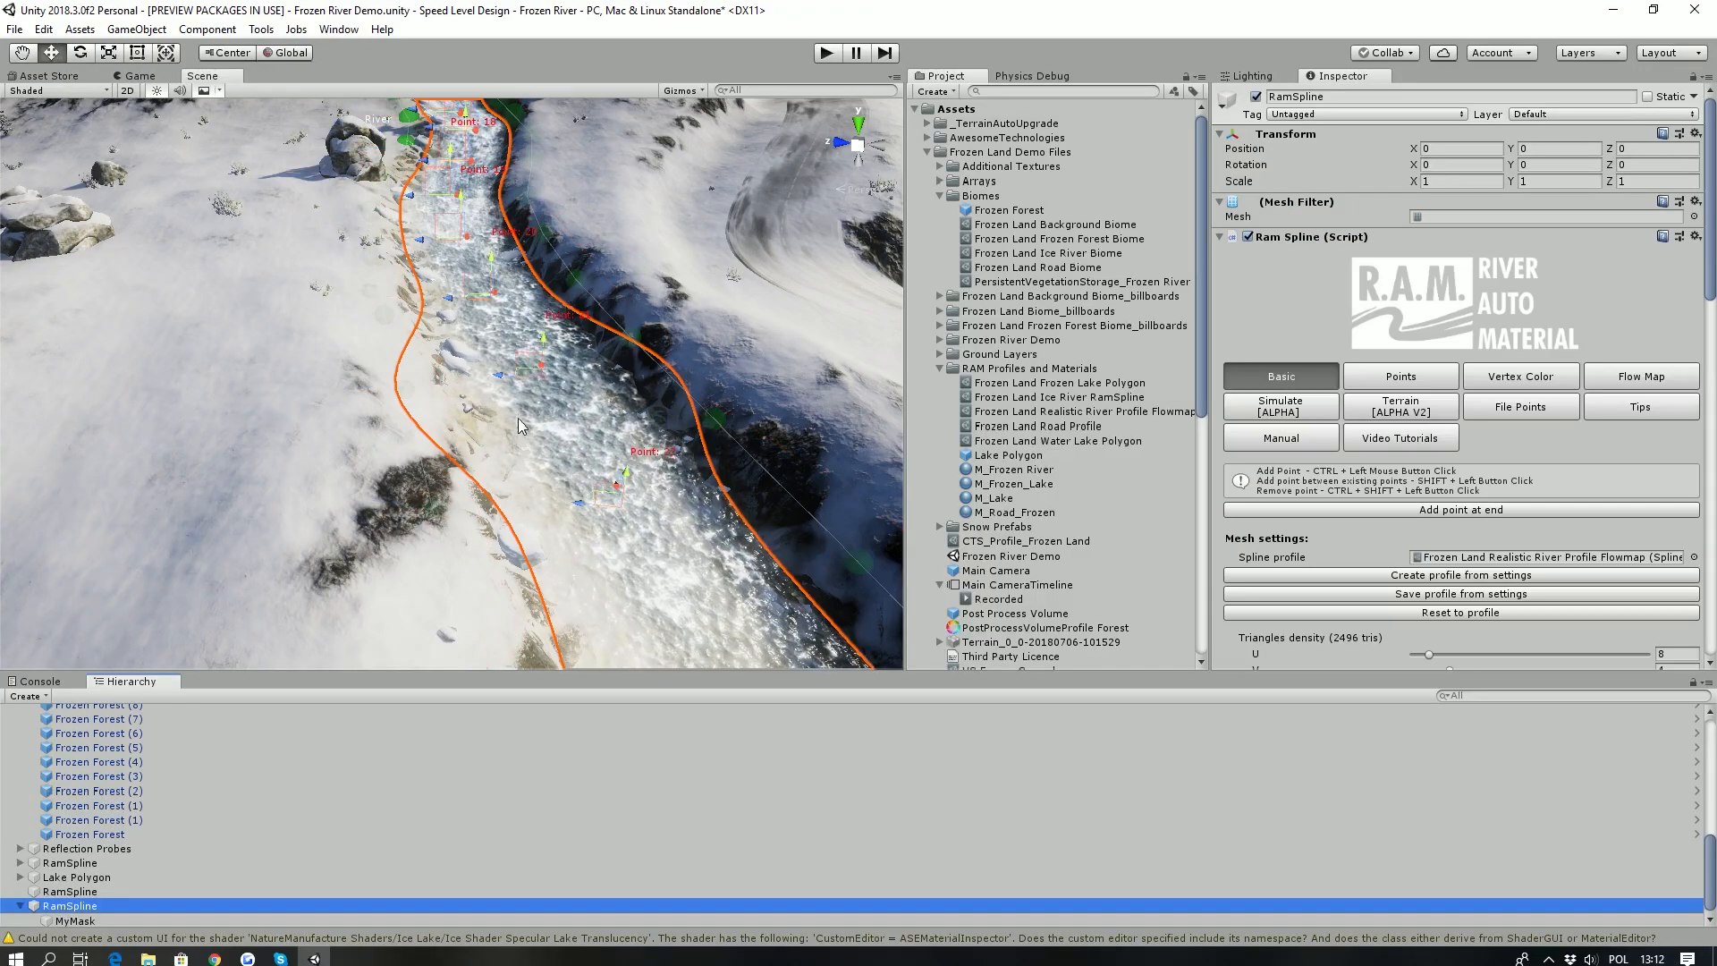
pyautogui.click(464, 390)
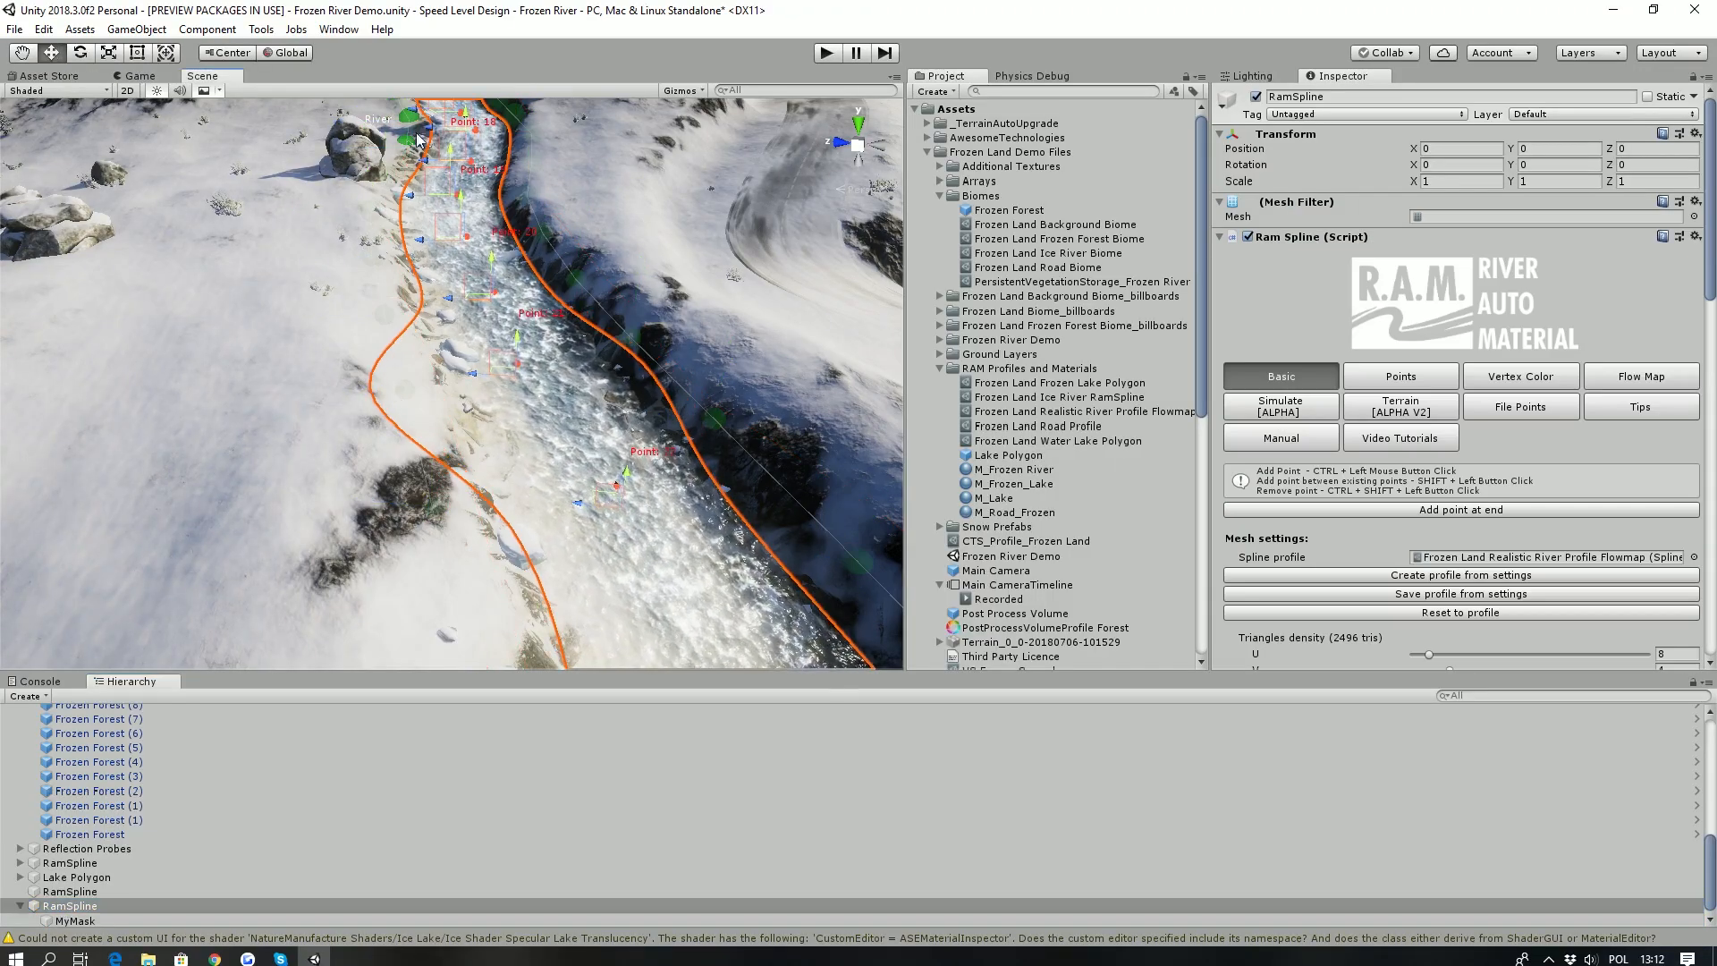
# - Enable Auto Refresh Biome Mask for the river spline
pyautogui.scroll(-10, 1366, 464)
pyautogui.scroll(-10, 1365, 464)
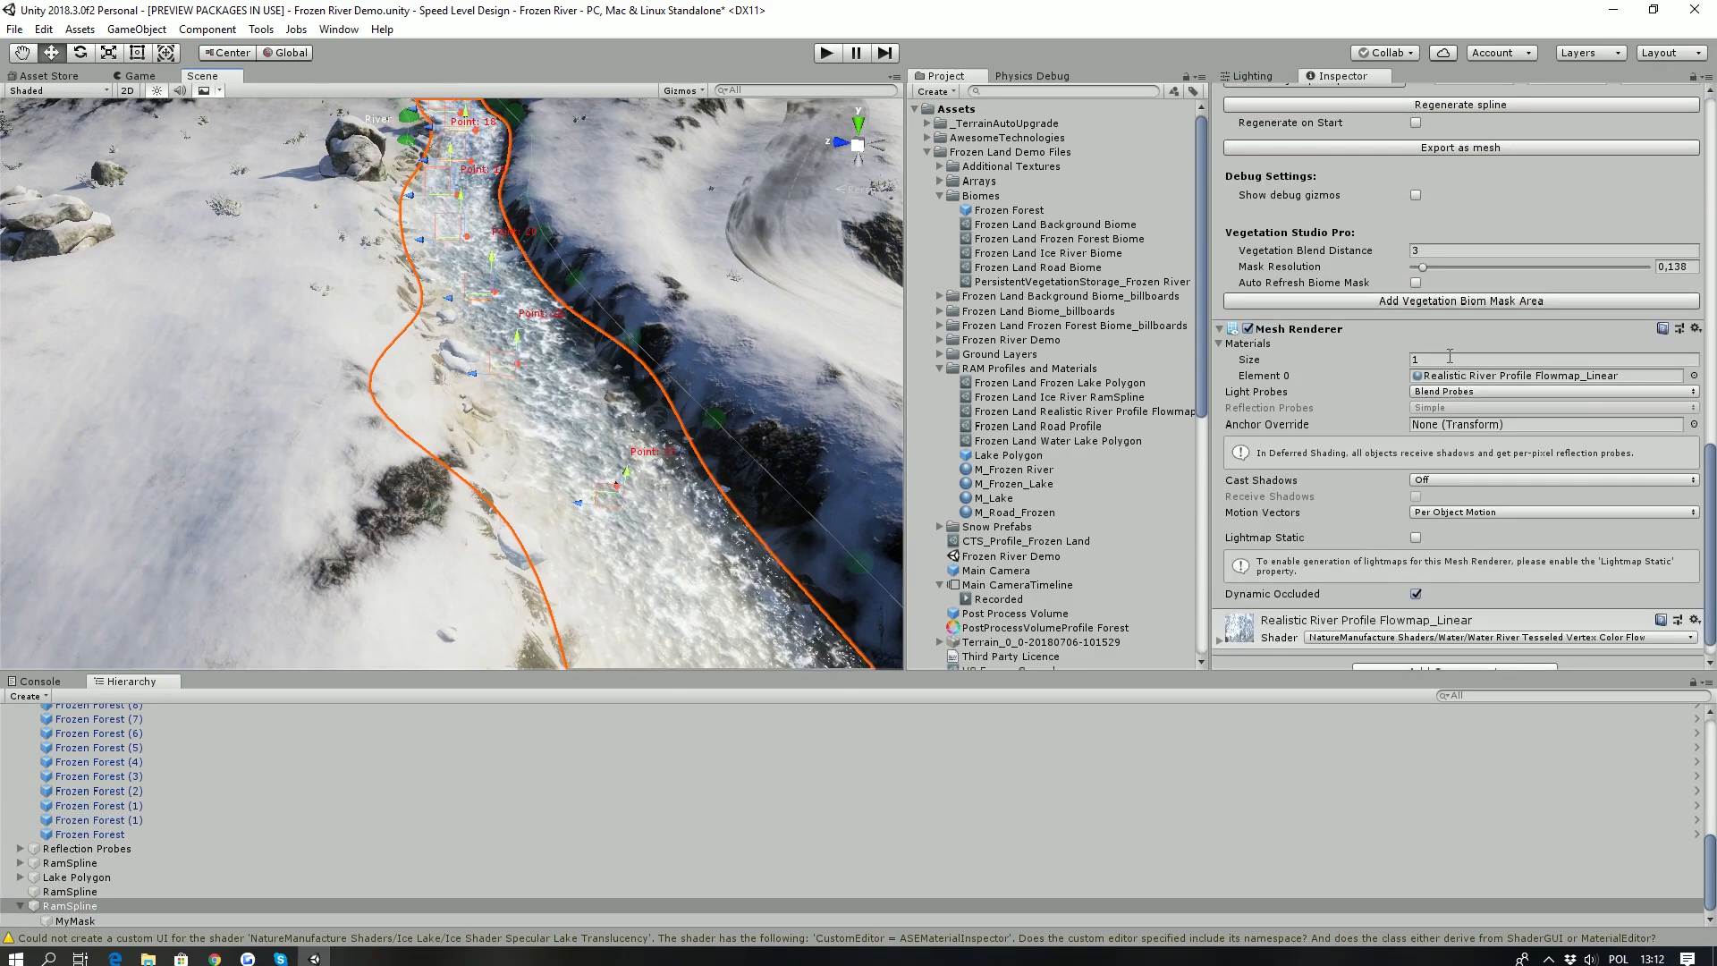
pyautogui.scroll(3, 1428, 538)
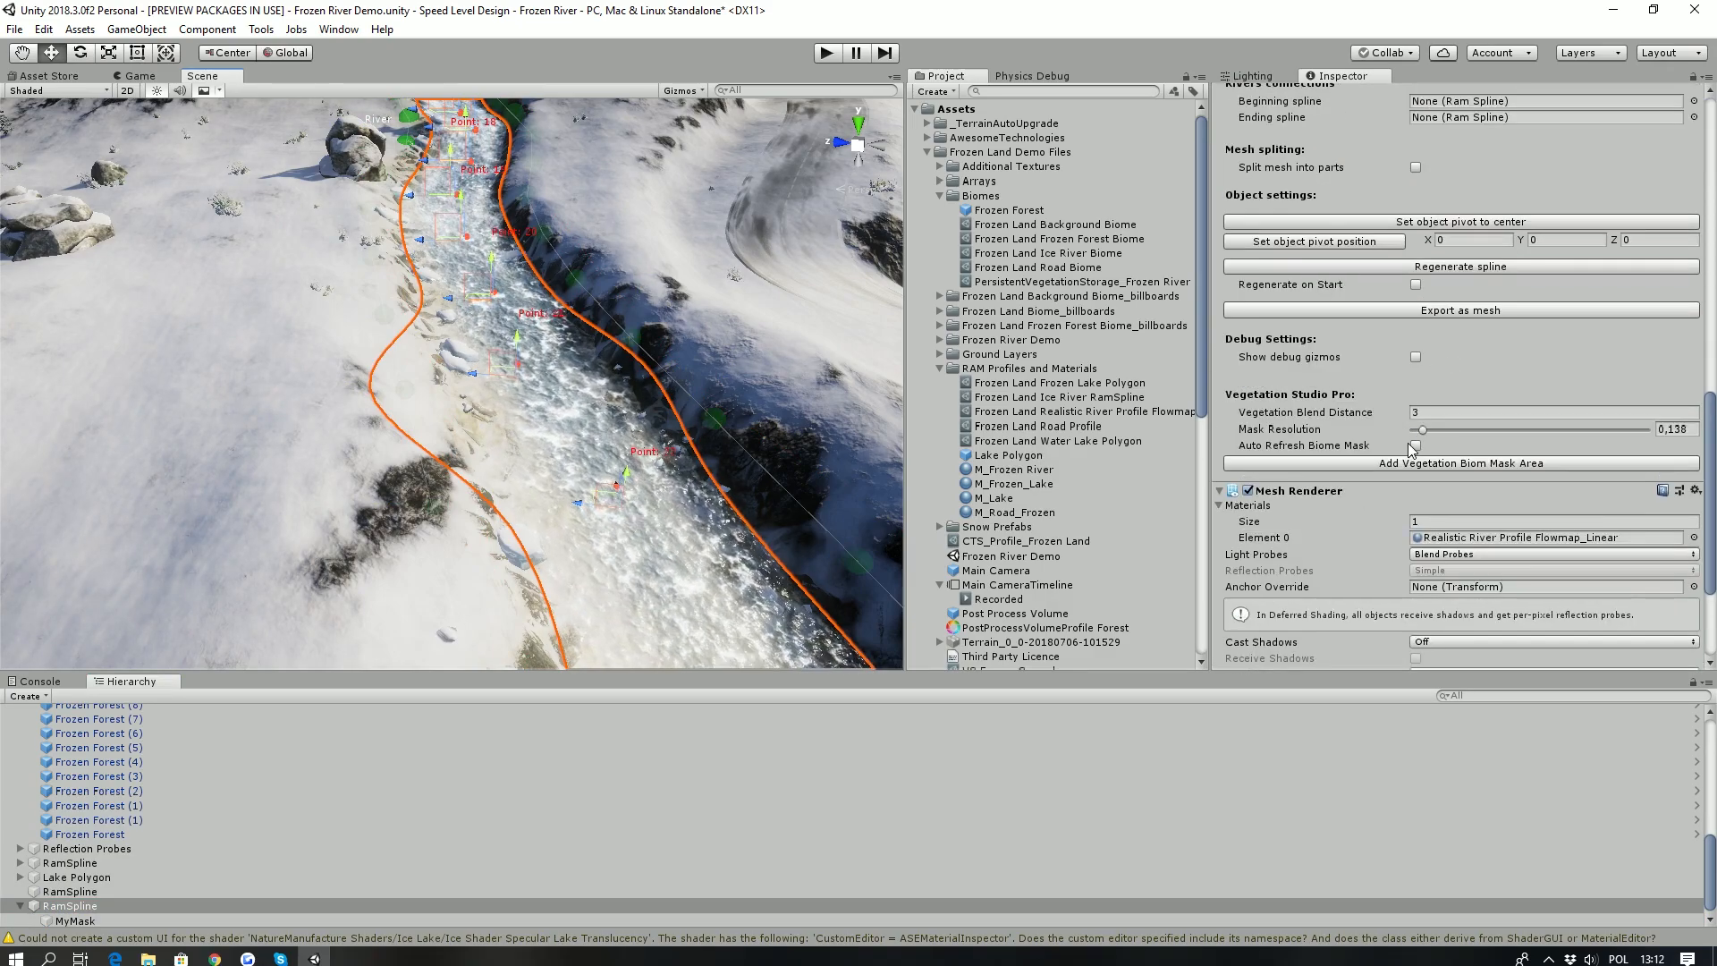
pyautogui.click(1415, 445)
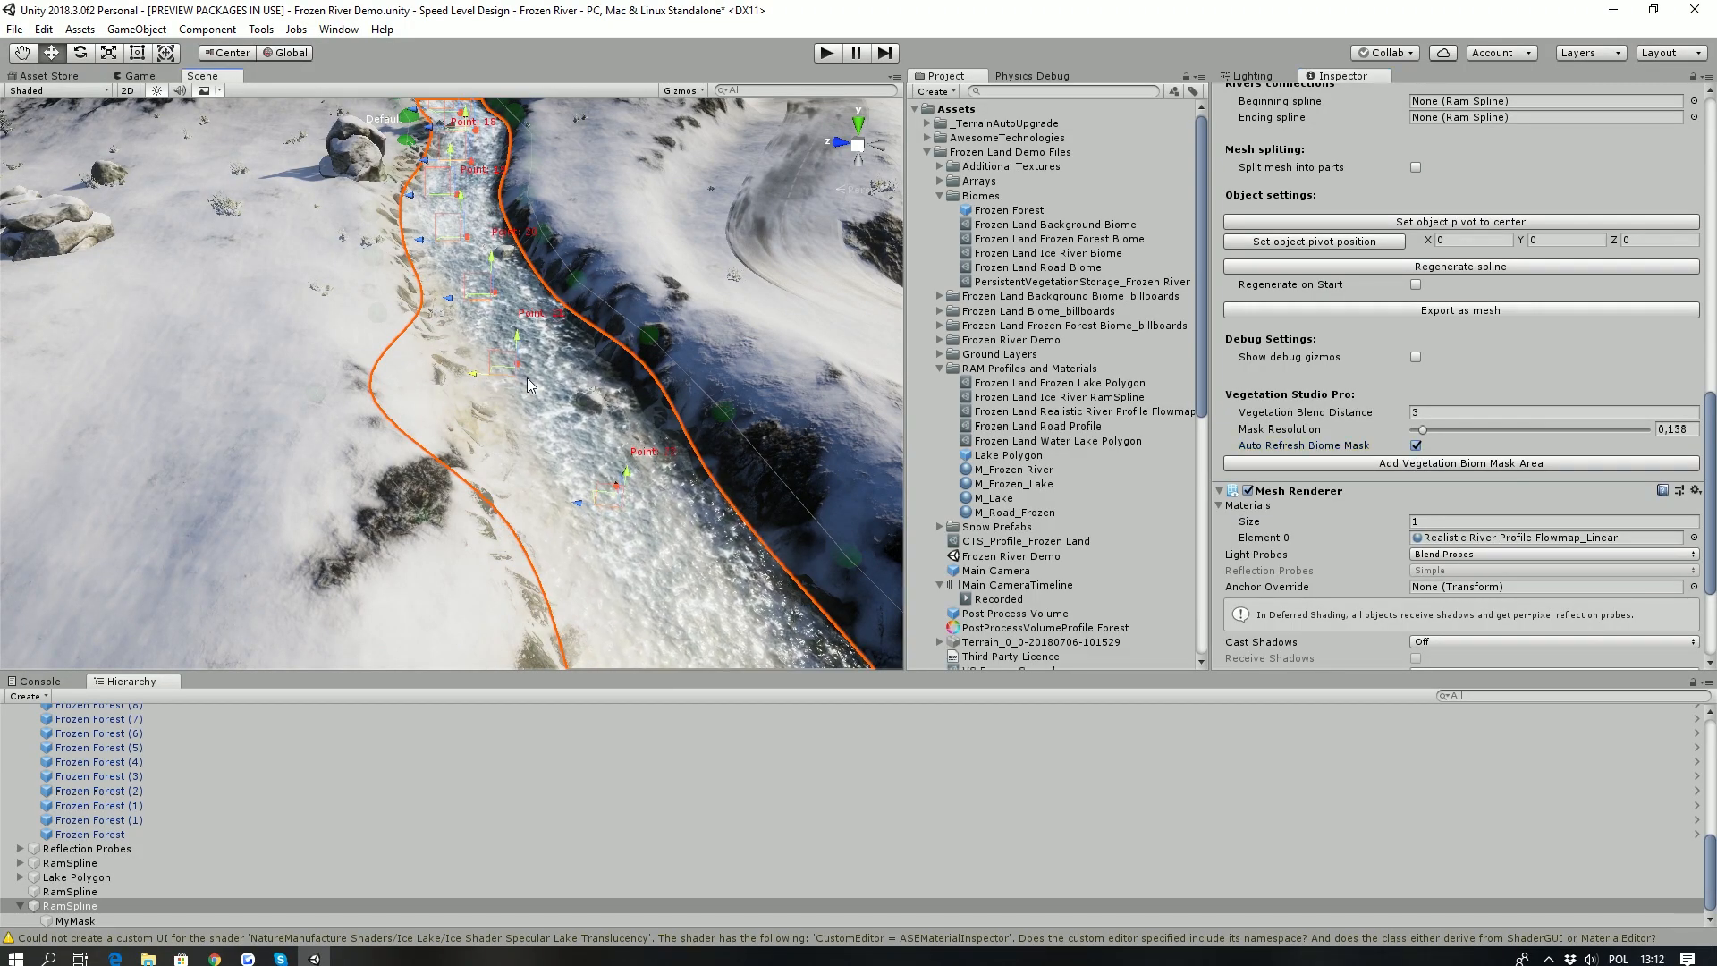
# - Move river spline points sideways with the biome mask refreshing live, and turn Auto Refresh Biome Mask off
pyautogui.moveTo(531, 377); pyautogui.dragTo(528, 460)
pyautogui.press('s')
pyautogui.moveTo(528, 459); pyautogui.dragTo(456, 451, button='right')
pyautogui.click(1416, 444)
pyautogui.keyDown('alt'); pyautogui.moveTo(465, 393); pyautogui.dragTo(391, 389); pyautogui.keyUp('alt')
pyautogui.moveTo(390, 389); pyautogui.dragTo(391, 390, button='right')
pyautogui.press('s')
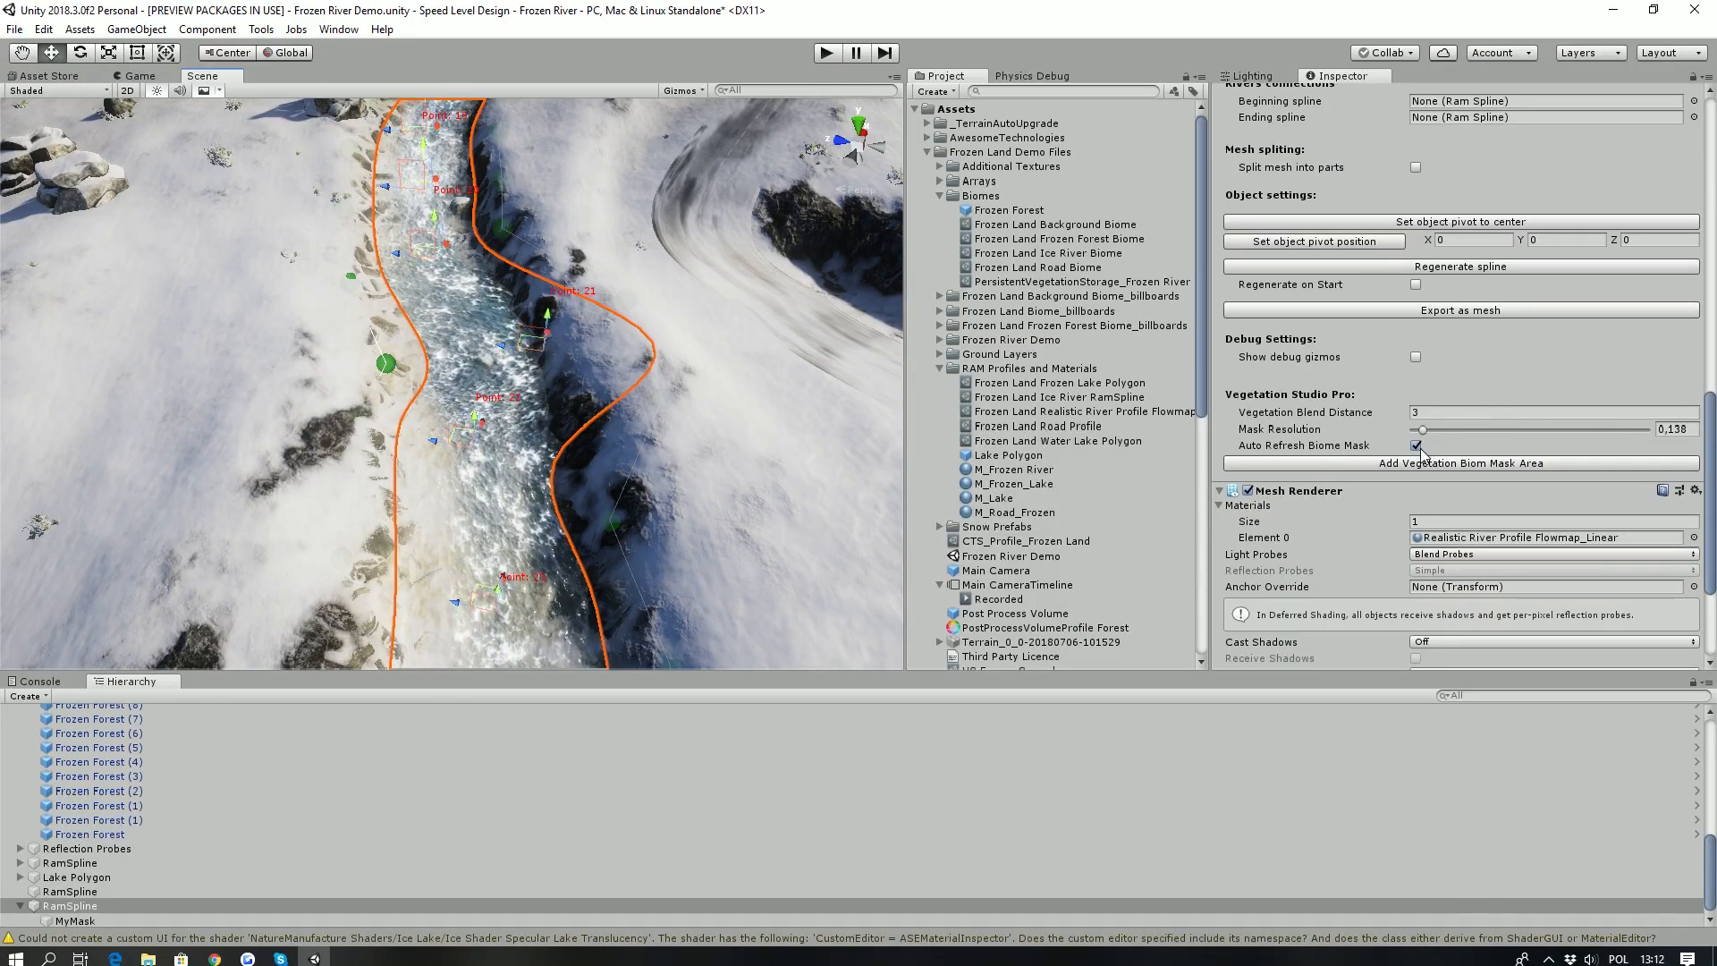
# - Create a new Lake Polygon object in the scene
pyautogui.moveTo(393, 339); pyautogui.dragTo(490, 407, button='right')
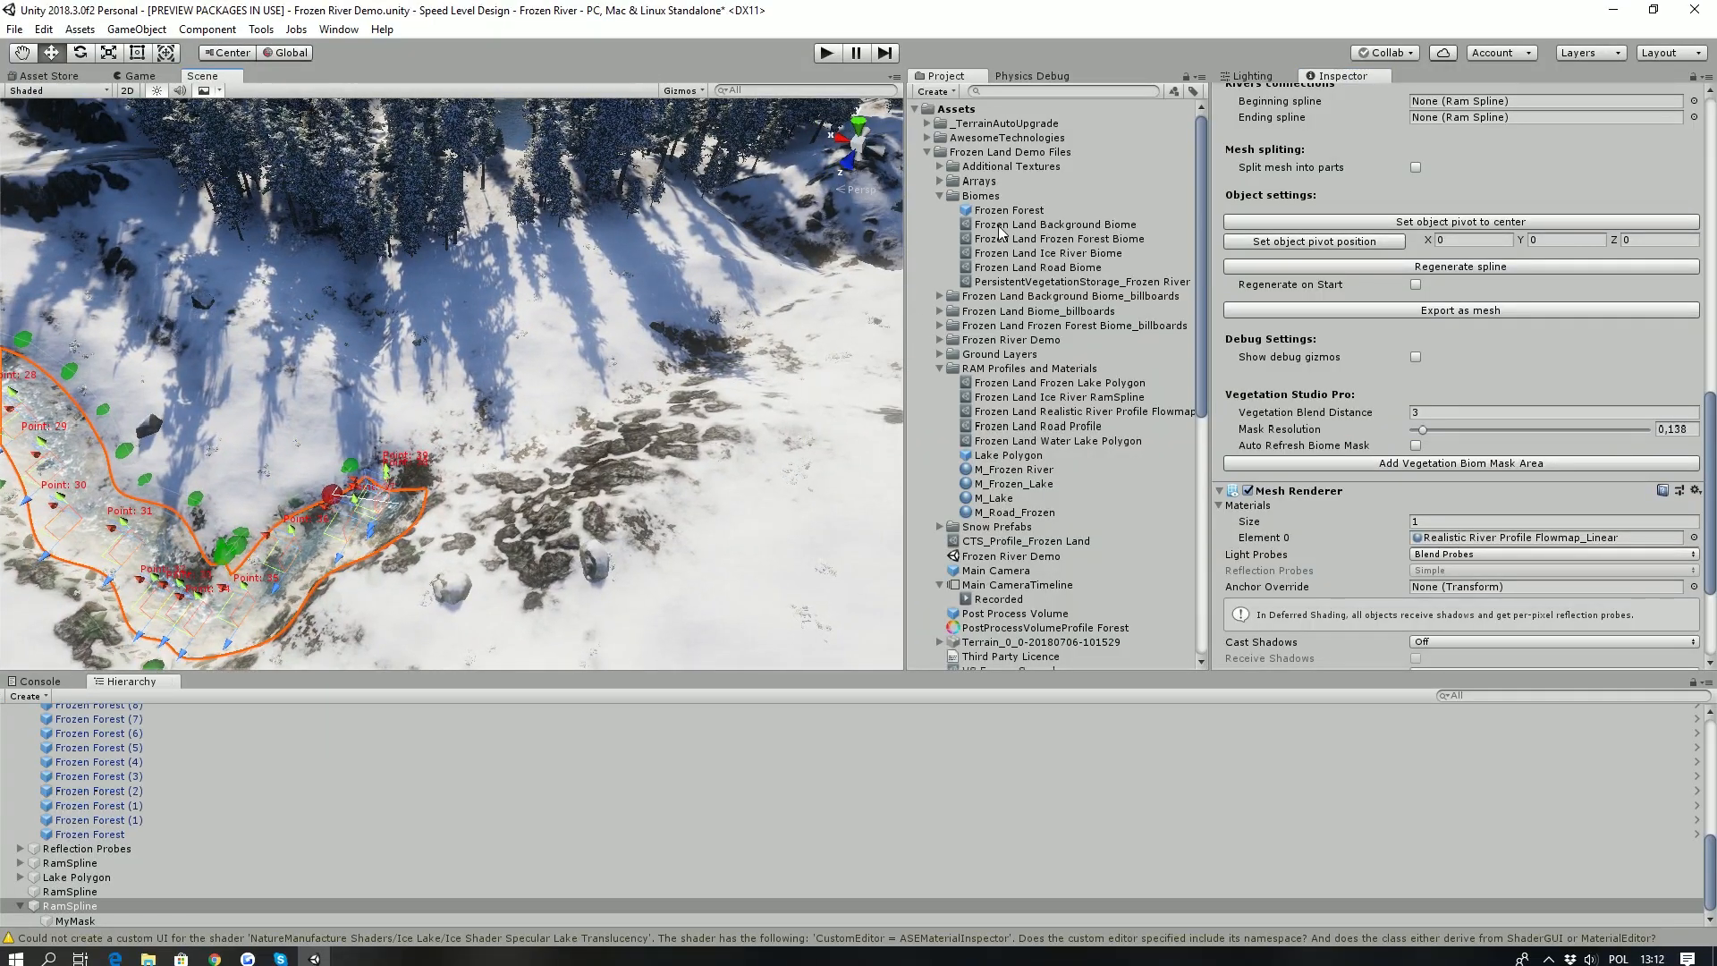
pyautogui.click(993, 456)
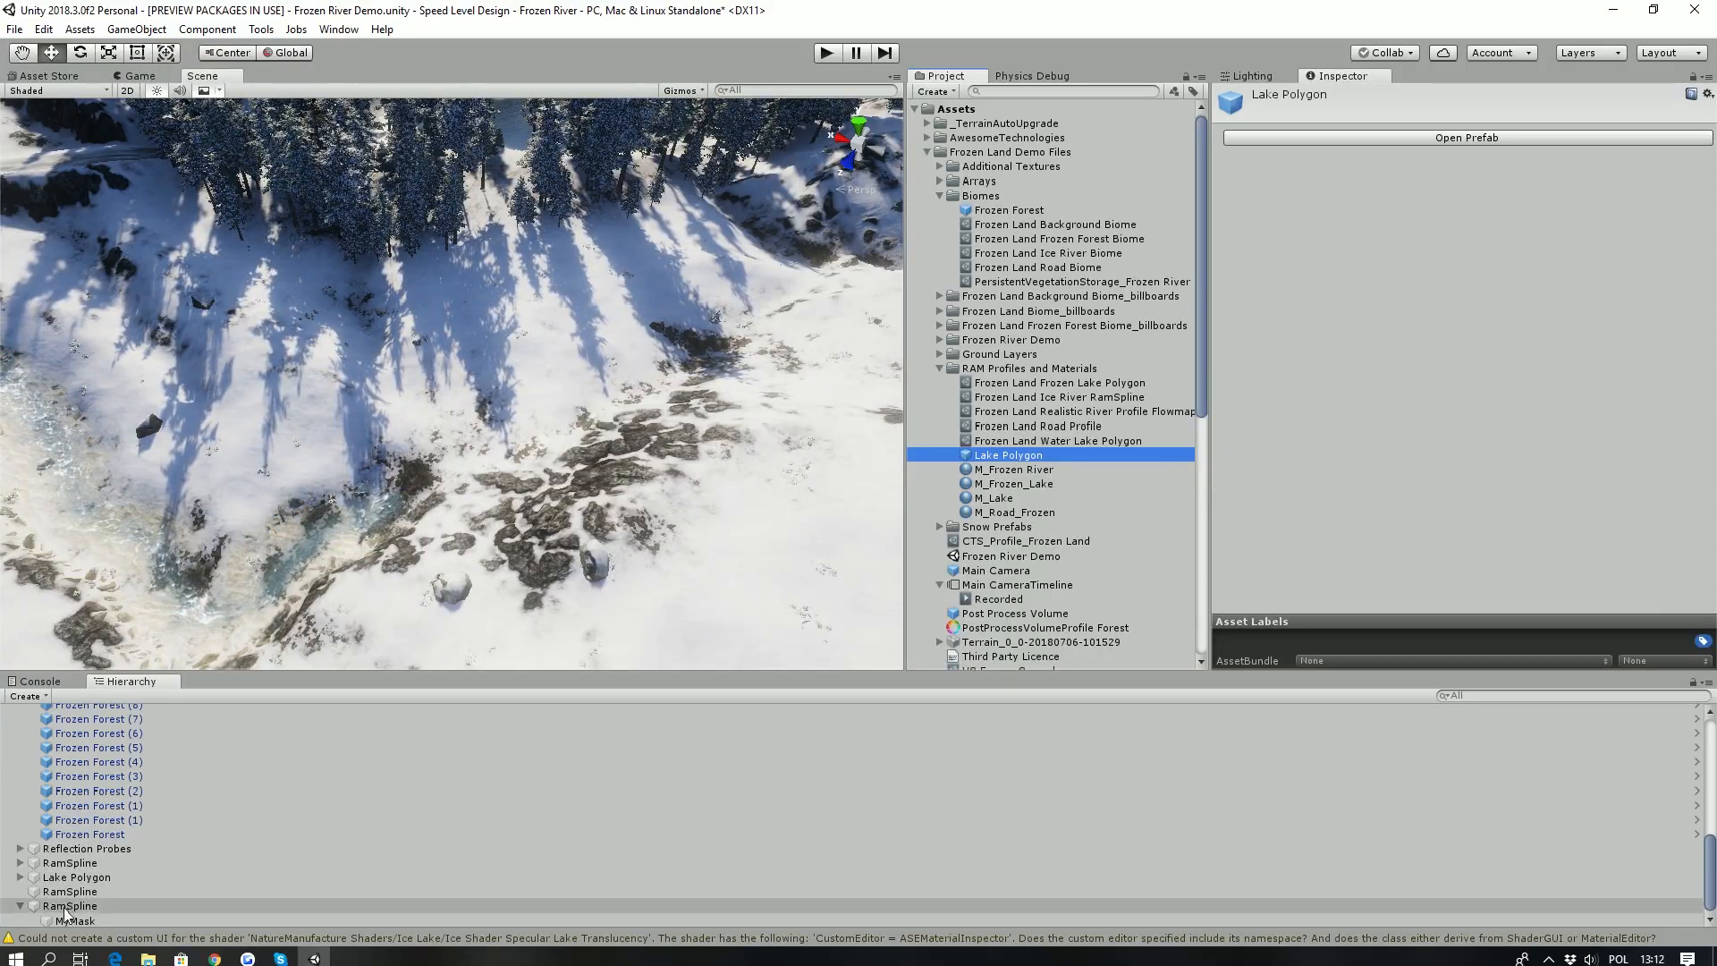
pyautogui.click(15, 697)
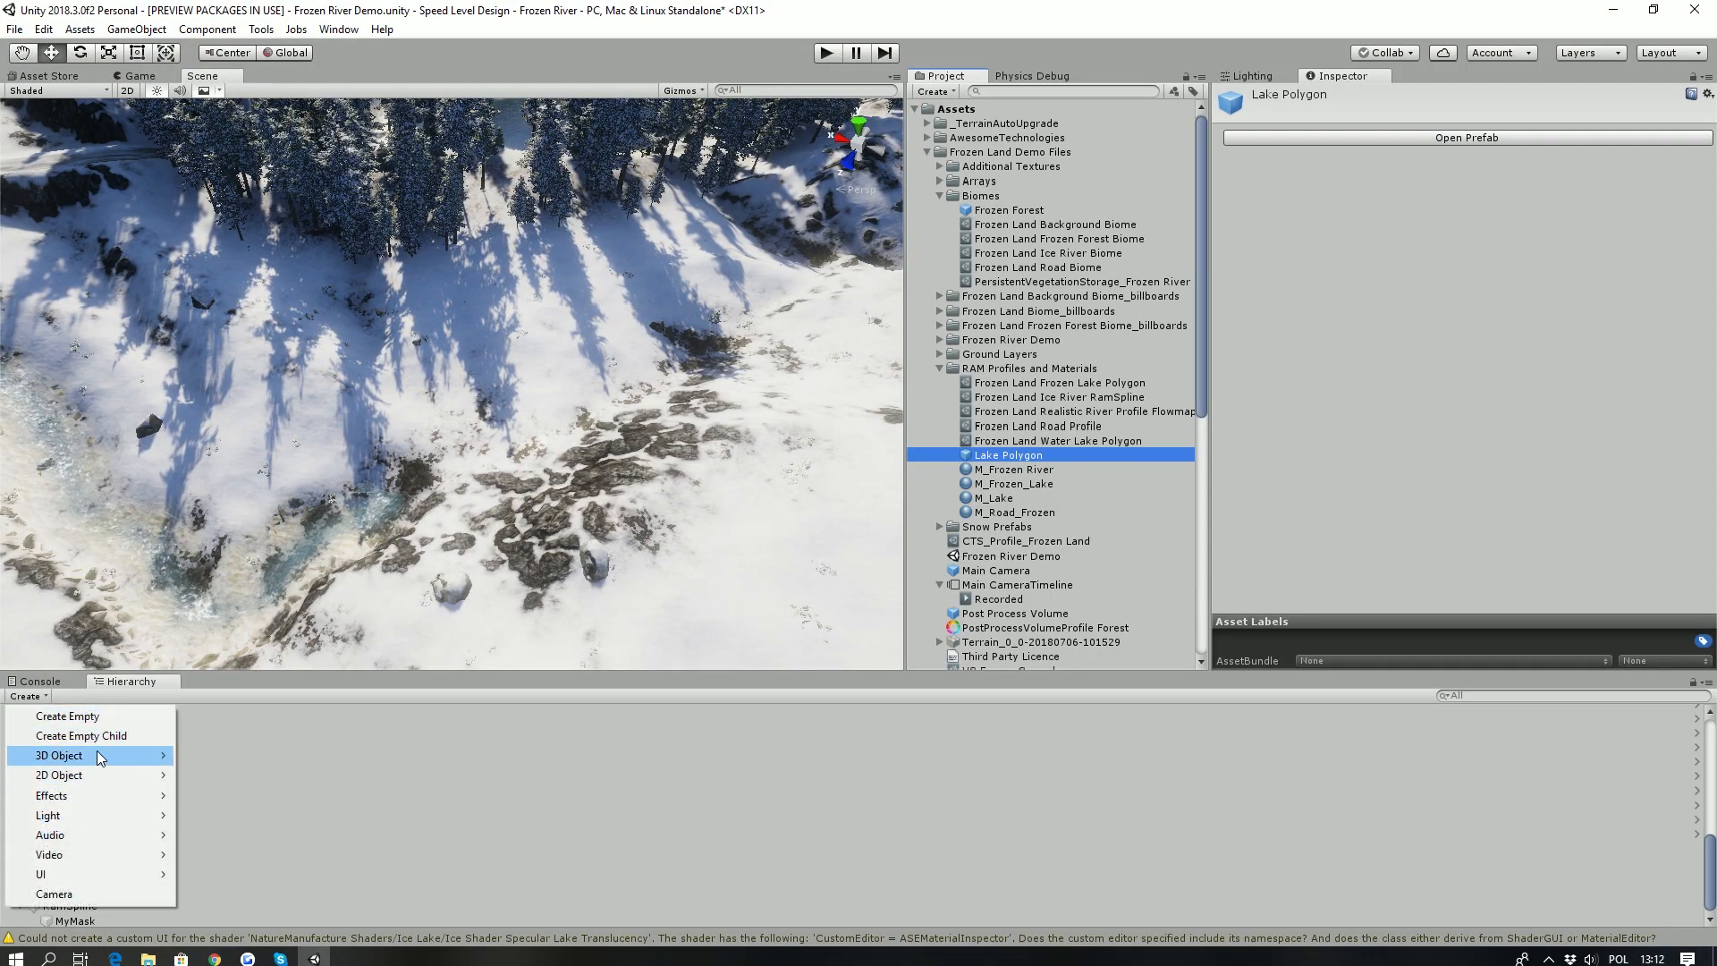
pyautogui.moveTo(97, 751)
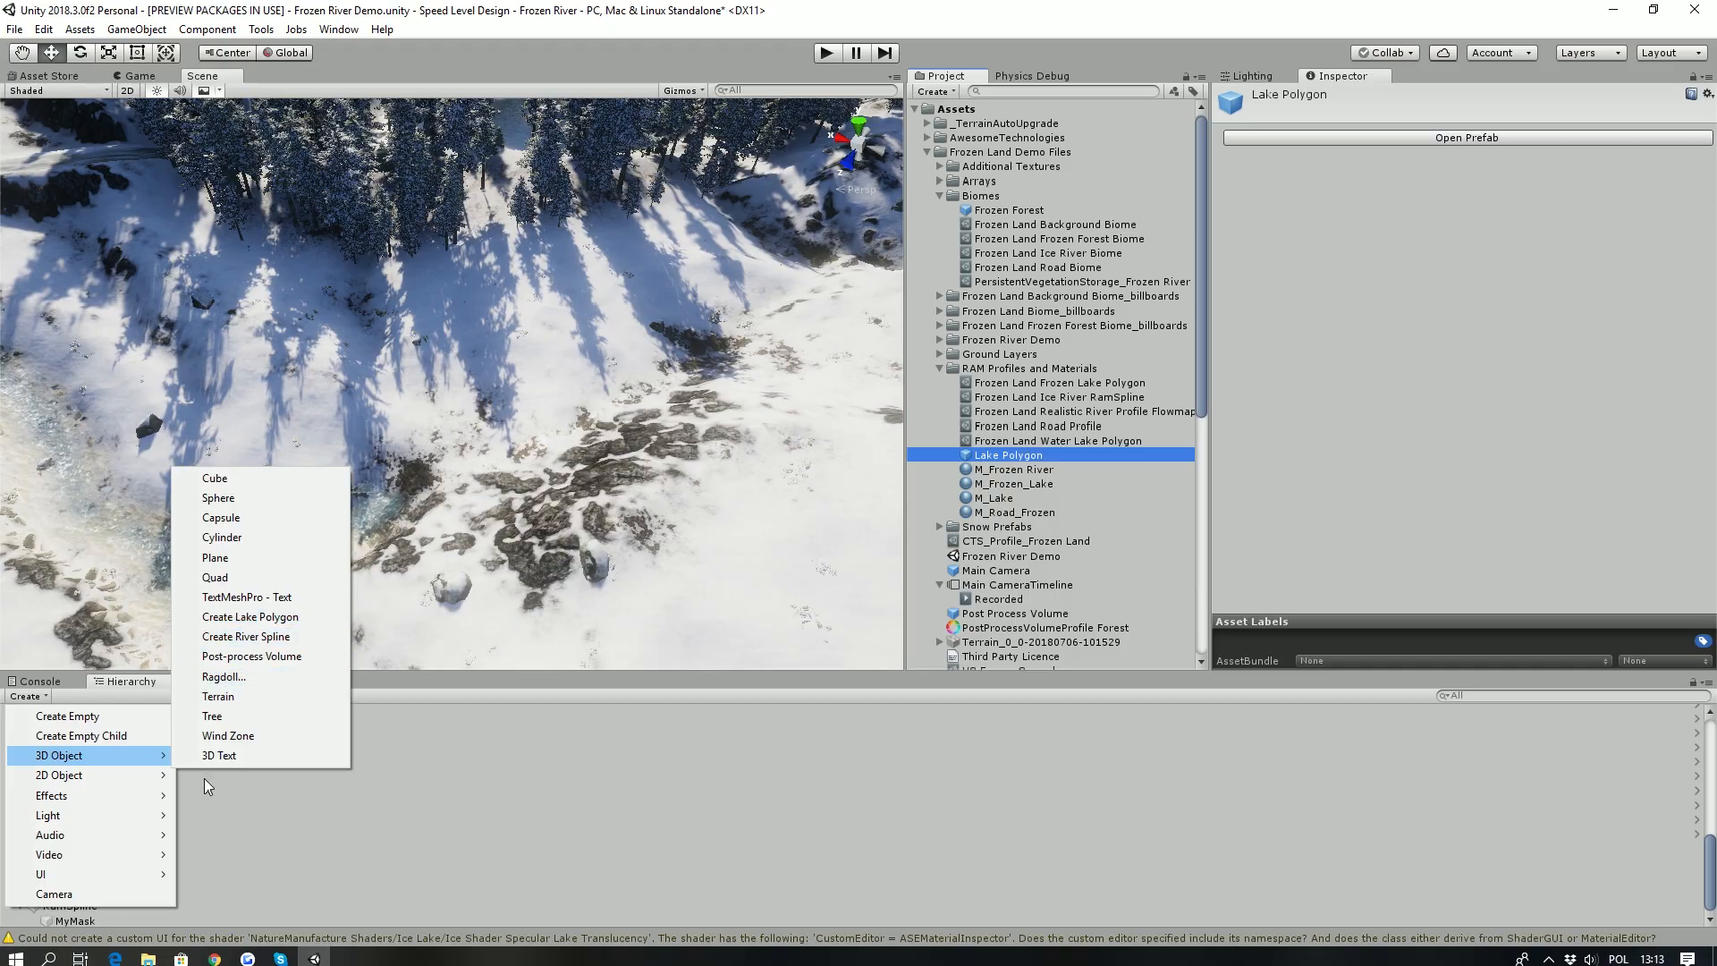
pyautogui.click(269, 618)
# - Outline the lake with seven points on the snowy slope beside the river's end and generate its surface
pyautogui.keyDown('ctrl'); pyautogui.click(363, 396); pyautogui.keyUp('ctrl')
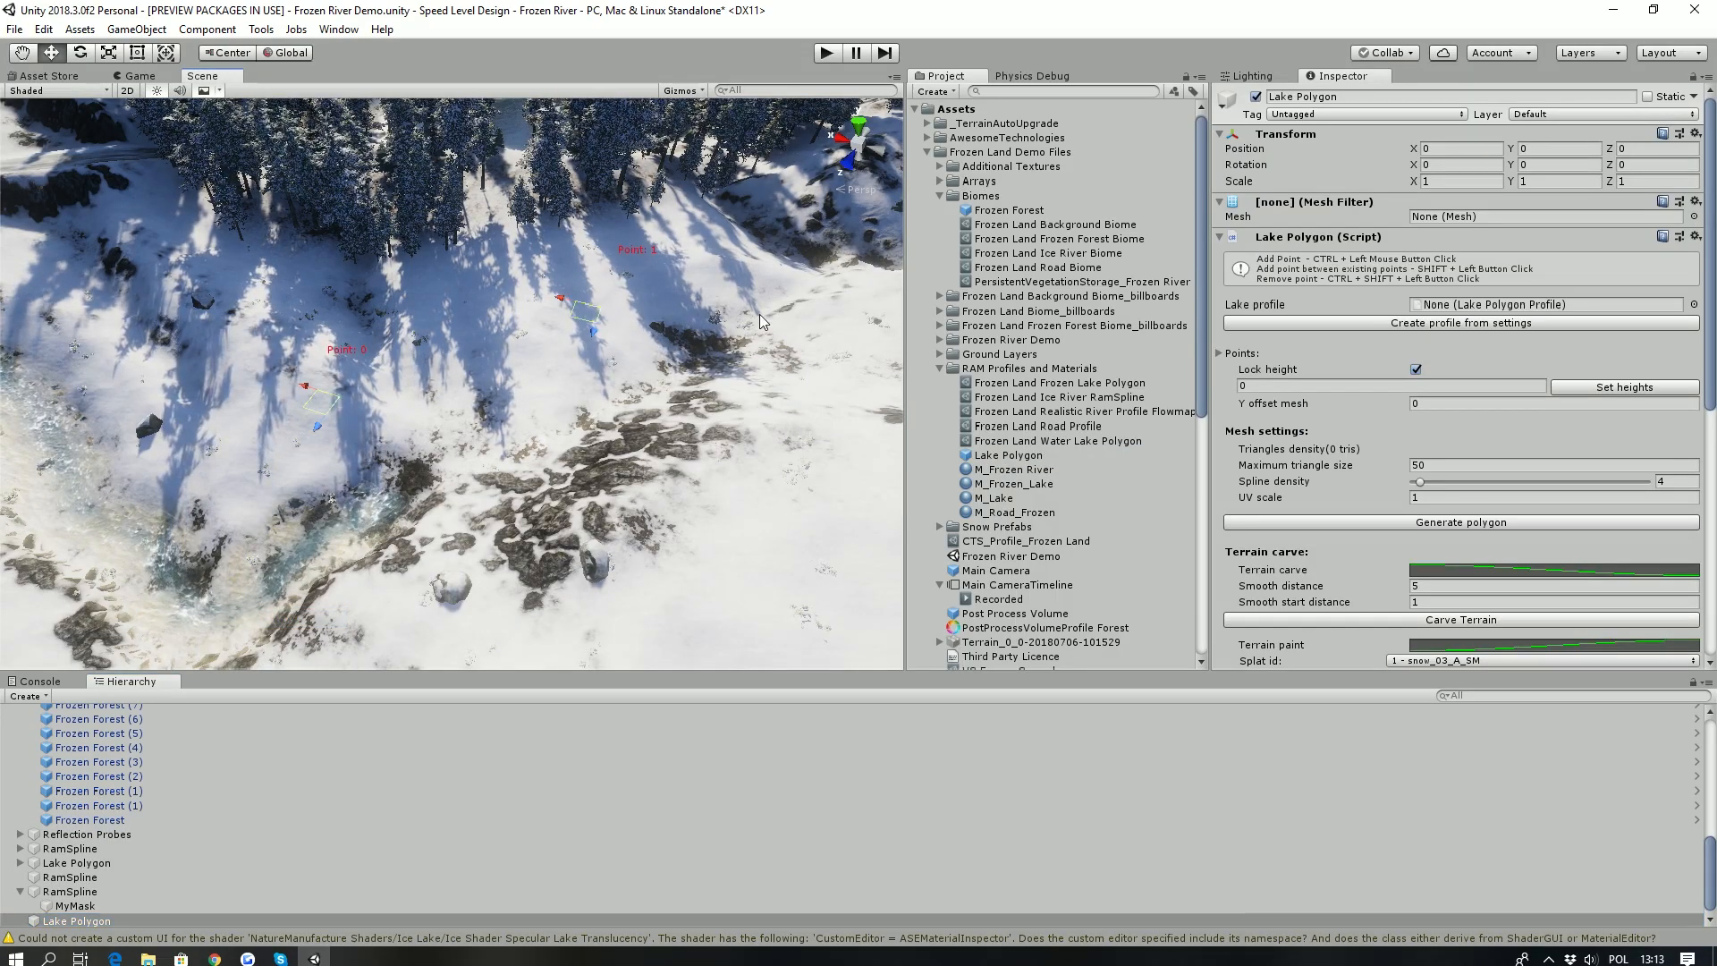
pyautogui.keyDown('ctrl'); pyautogui.click(735, 332); pyautogui.keyUp('ctrl')
pyautogui.keyDown('ctrl'); pyautogui.click(711, 583); pyautogui.keyUp('ctrl')
pyautogui.keyDown('ctrl'); pyautogui.click(559, 633); pyautogui.keyUp('ctrl')
pyautogui.keyDown('ctrl'); pyautogui.click(358, 635); pyautogui.keyUp('ctrl')
pyautogui.keyDown('ctrl'); pyautogui.click(238, 455); pyautogui.keyUp('ctrl')
pyautogui.press('w')
pyautogui.moveTo(365, 479); pyautogui.dragTo(784, 379, button='right')
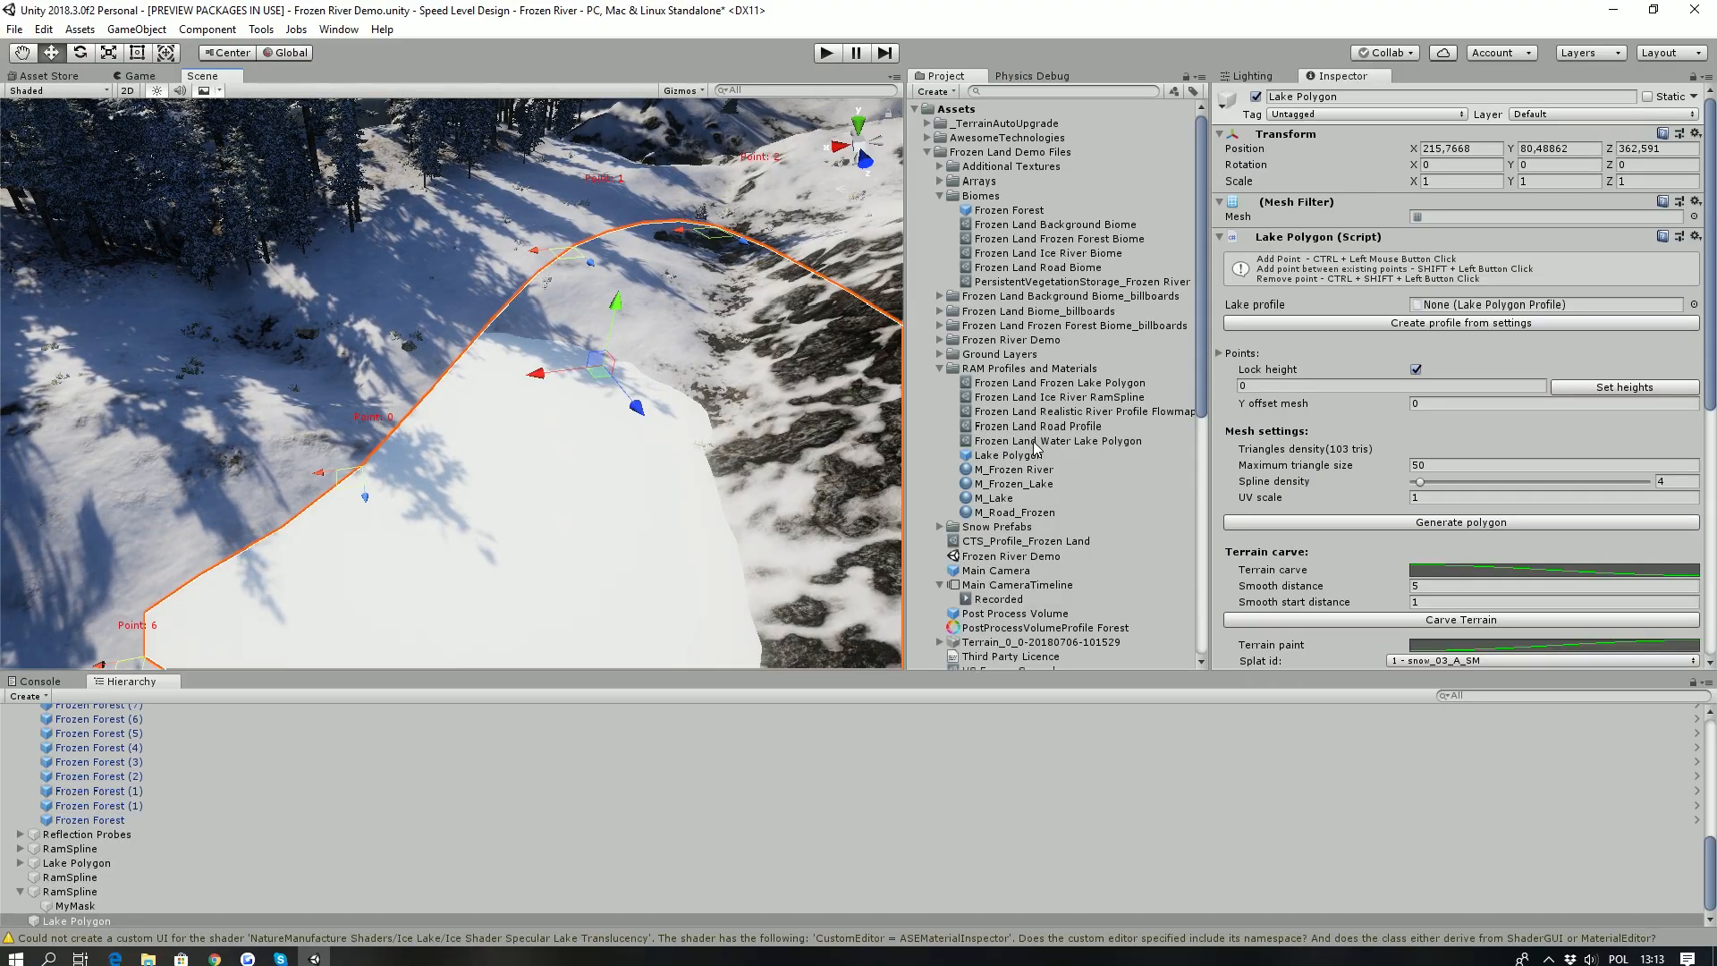
# - Apply the Frozen Land Water Lake Polygon profile to the lake, and replace it with Frozen Land Frozen Lake Polygon
pyautogui.moveTo(1468, 307); pyautogui.dragTo(1467, 307)
pyautogui.moveTo(358, 394); pyautogui.dragTo(545, 304, button='right')
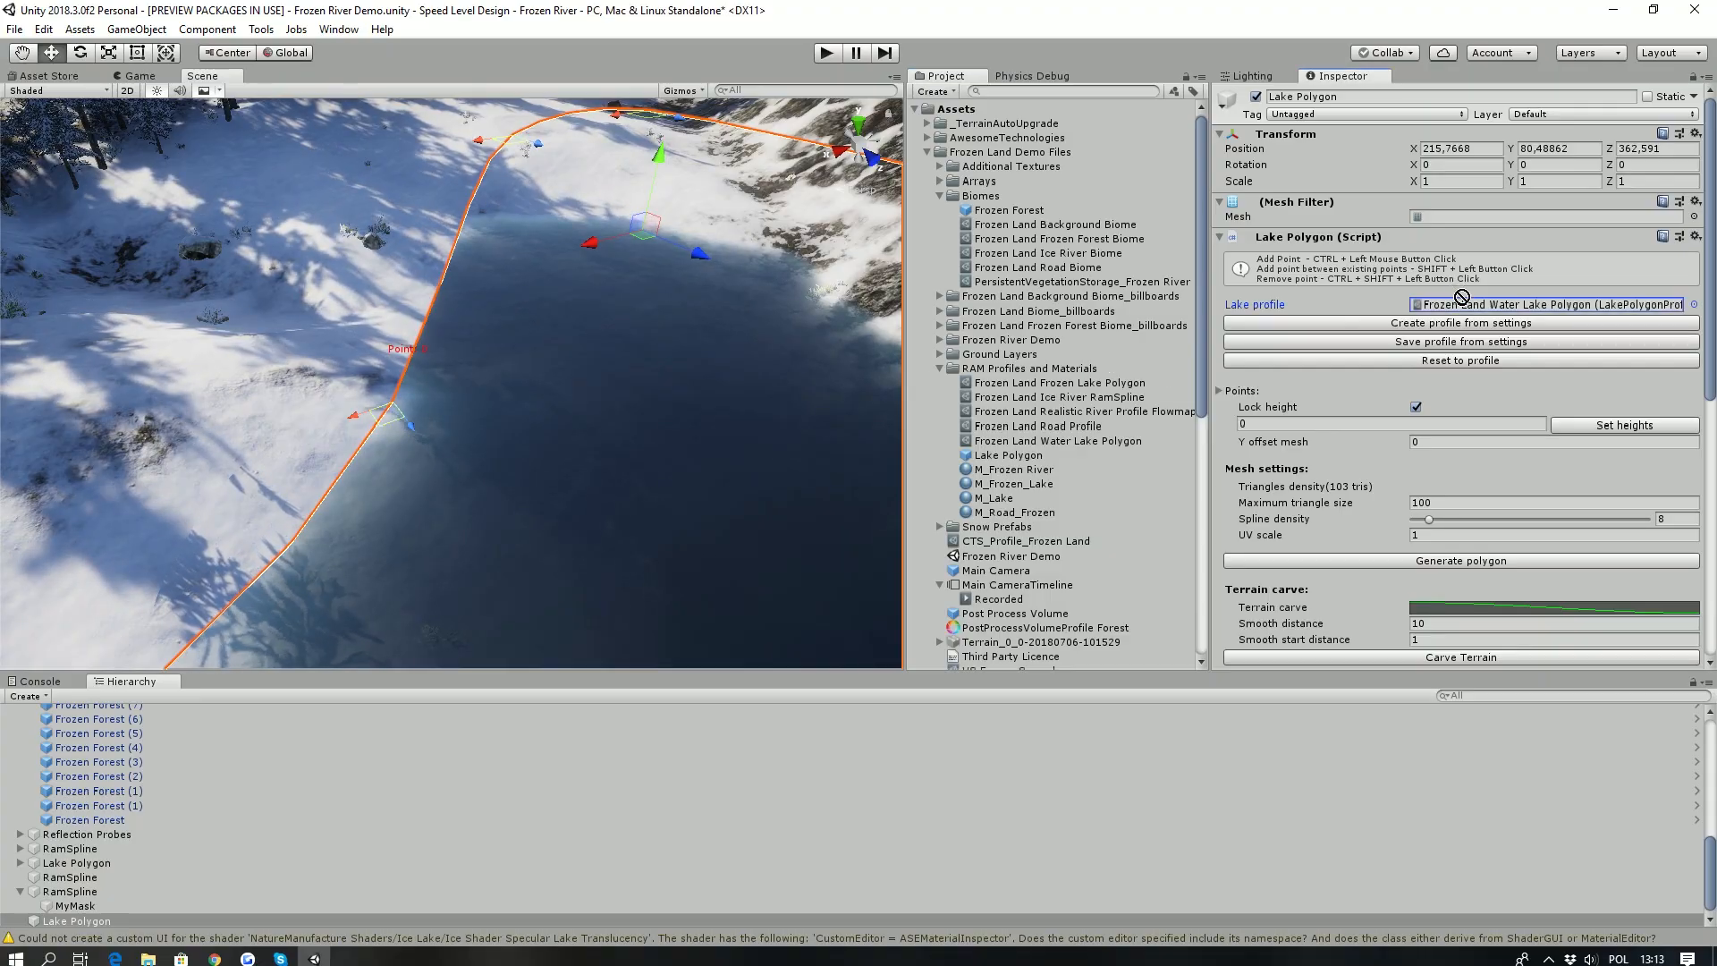
pyautogui.moveTo(1460, 297); pyautogui.dragTo(1467, 306)
pyautogui.moveTo(522, 264); pyautogui.dragTo(538, 313, button='right')
# - Paint the terrain around the frozen lake with the splat 2 - T_Ground_Sand_02_A_Sm
pyautogui.scroll(-3, 715, 402)
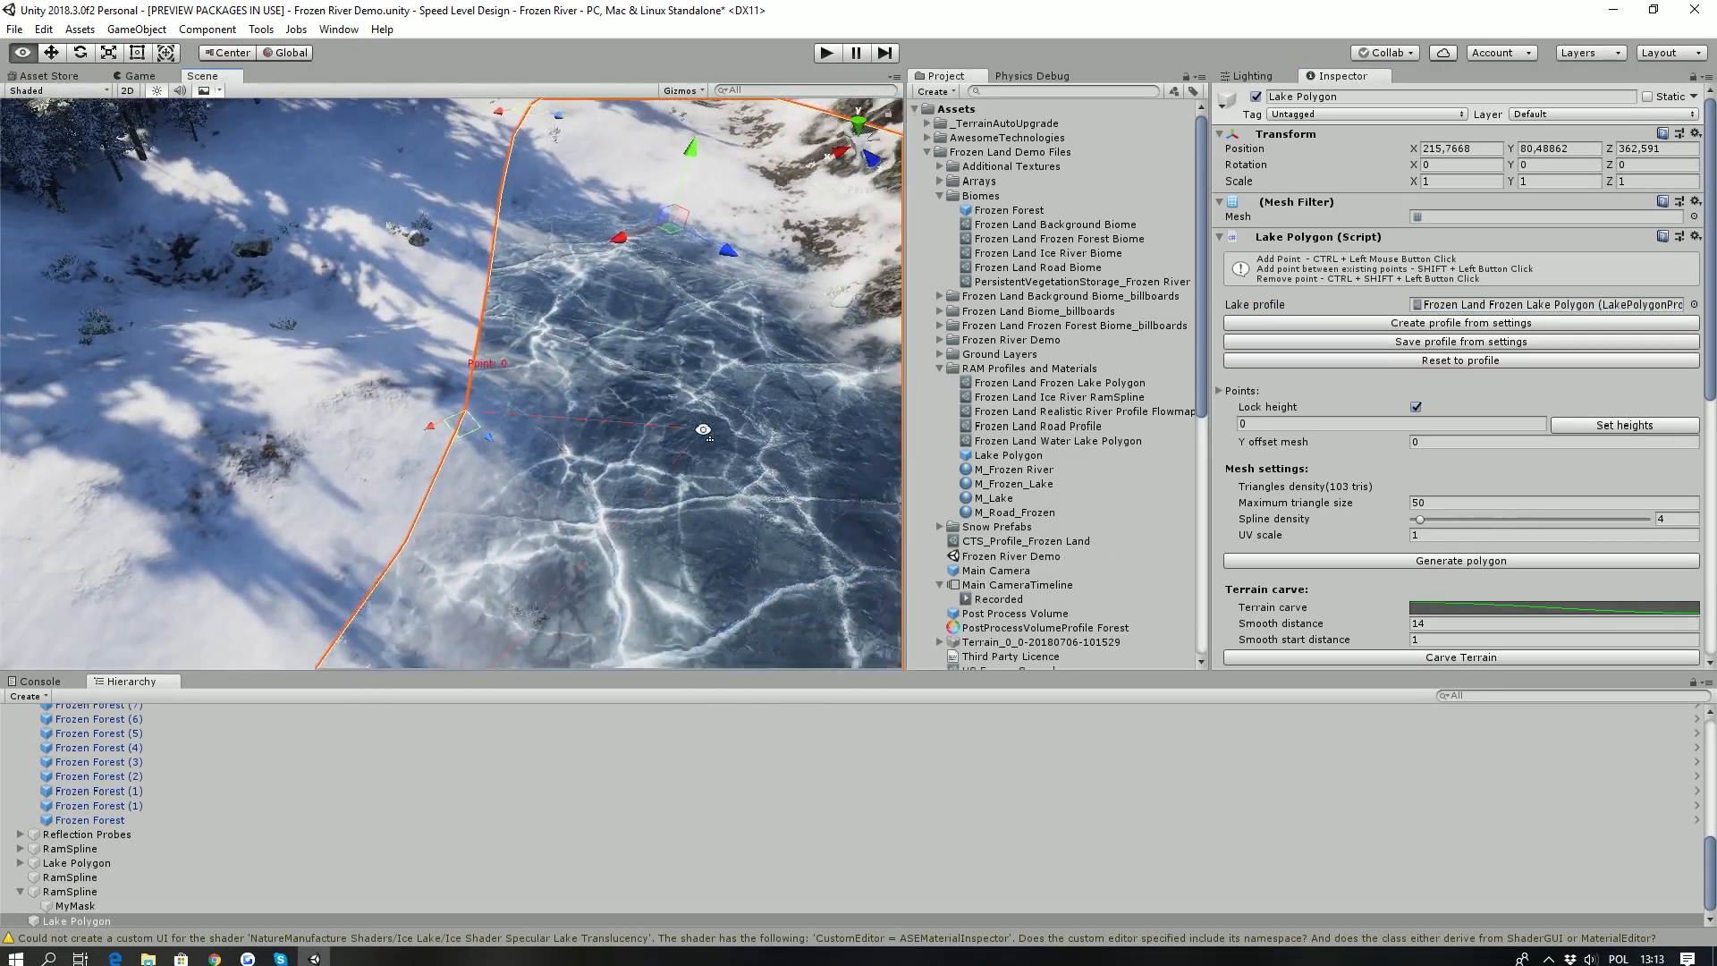
pyautogui.scroll(-2, 1383, 608)
pyautogui.moveTo(536, 313); pyautogui.dragTo(582, 270, button='right')
pyautogui.press('s')
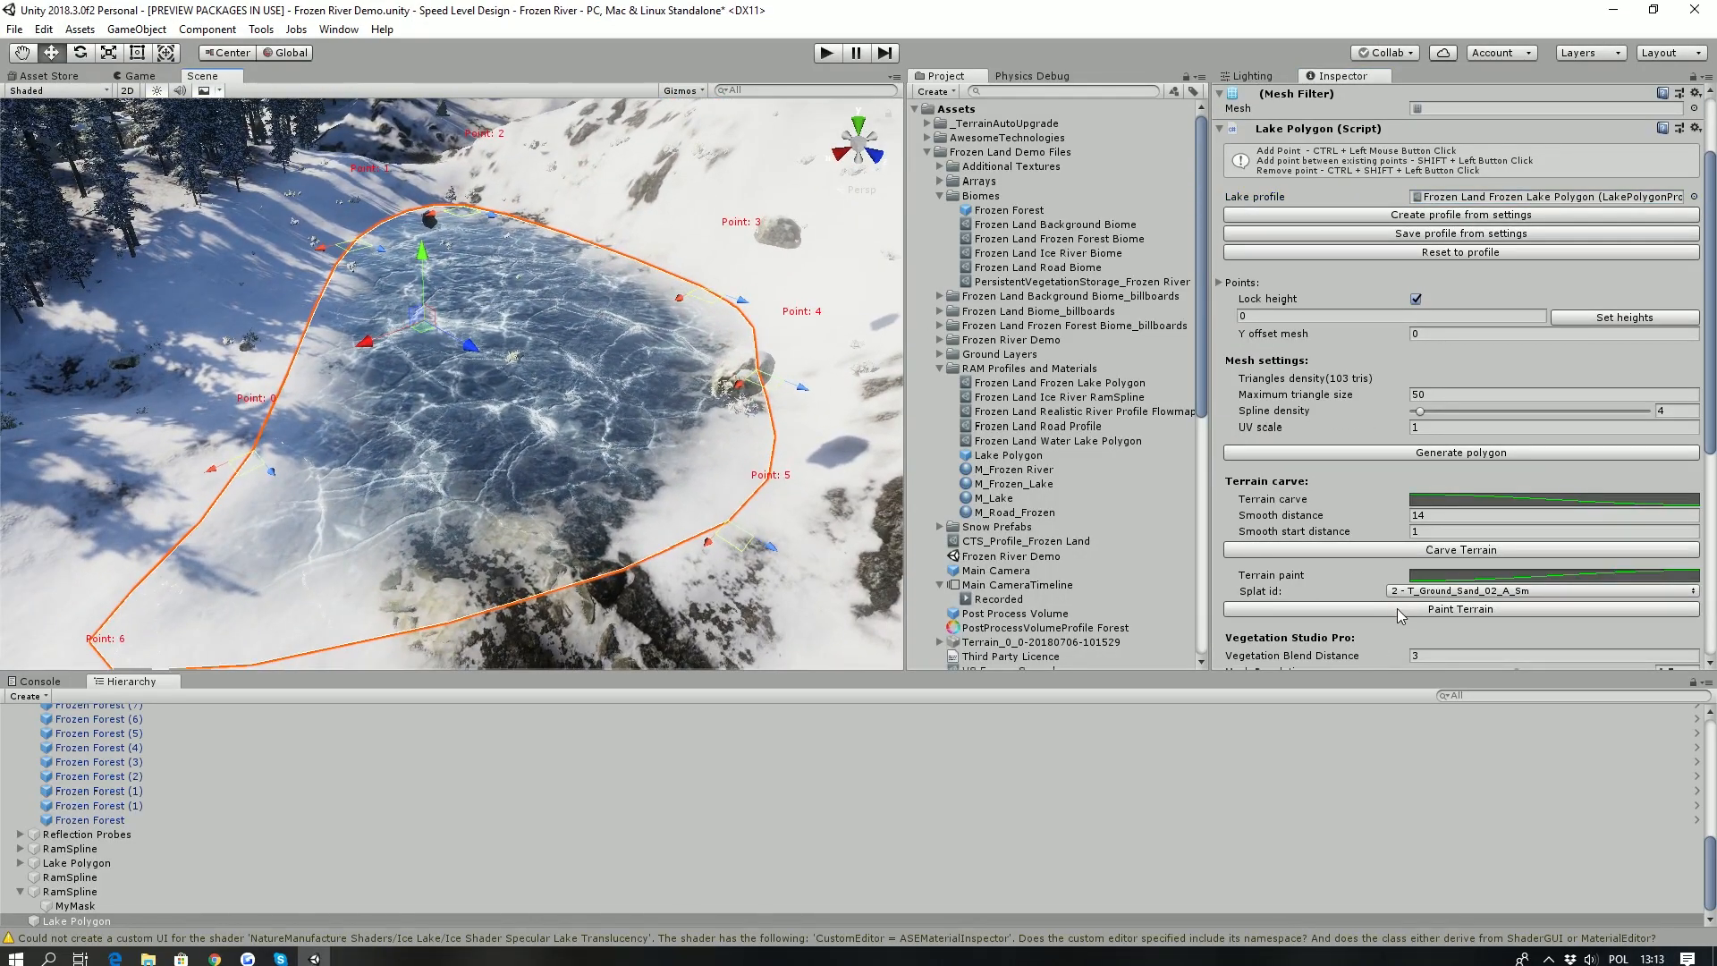
pyautogui.click(1400, 614)
pyautogui.press('w')
pyautogui.moveTo(497, 367)
pyautogui.mouseDown(button='right')
pyautogui.moveTo(447, 402)
pyautogui.moveTo(514, 394)
pyautogui.moveTo(519, 371)
pyautogui.mouseUp(button='right')
# - Add a vegetation biome mask area to the frozen lake and select the mask created beneath it
pyautogui.scroll(-4, 1489, 507)
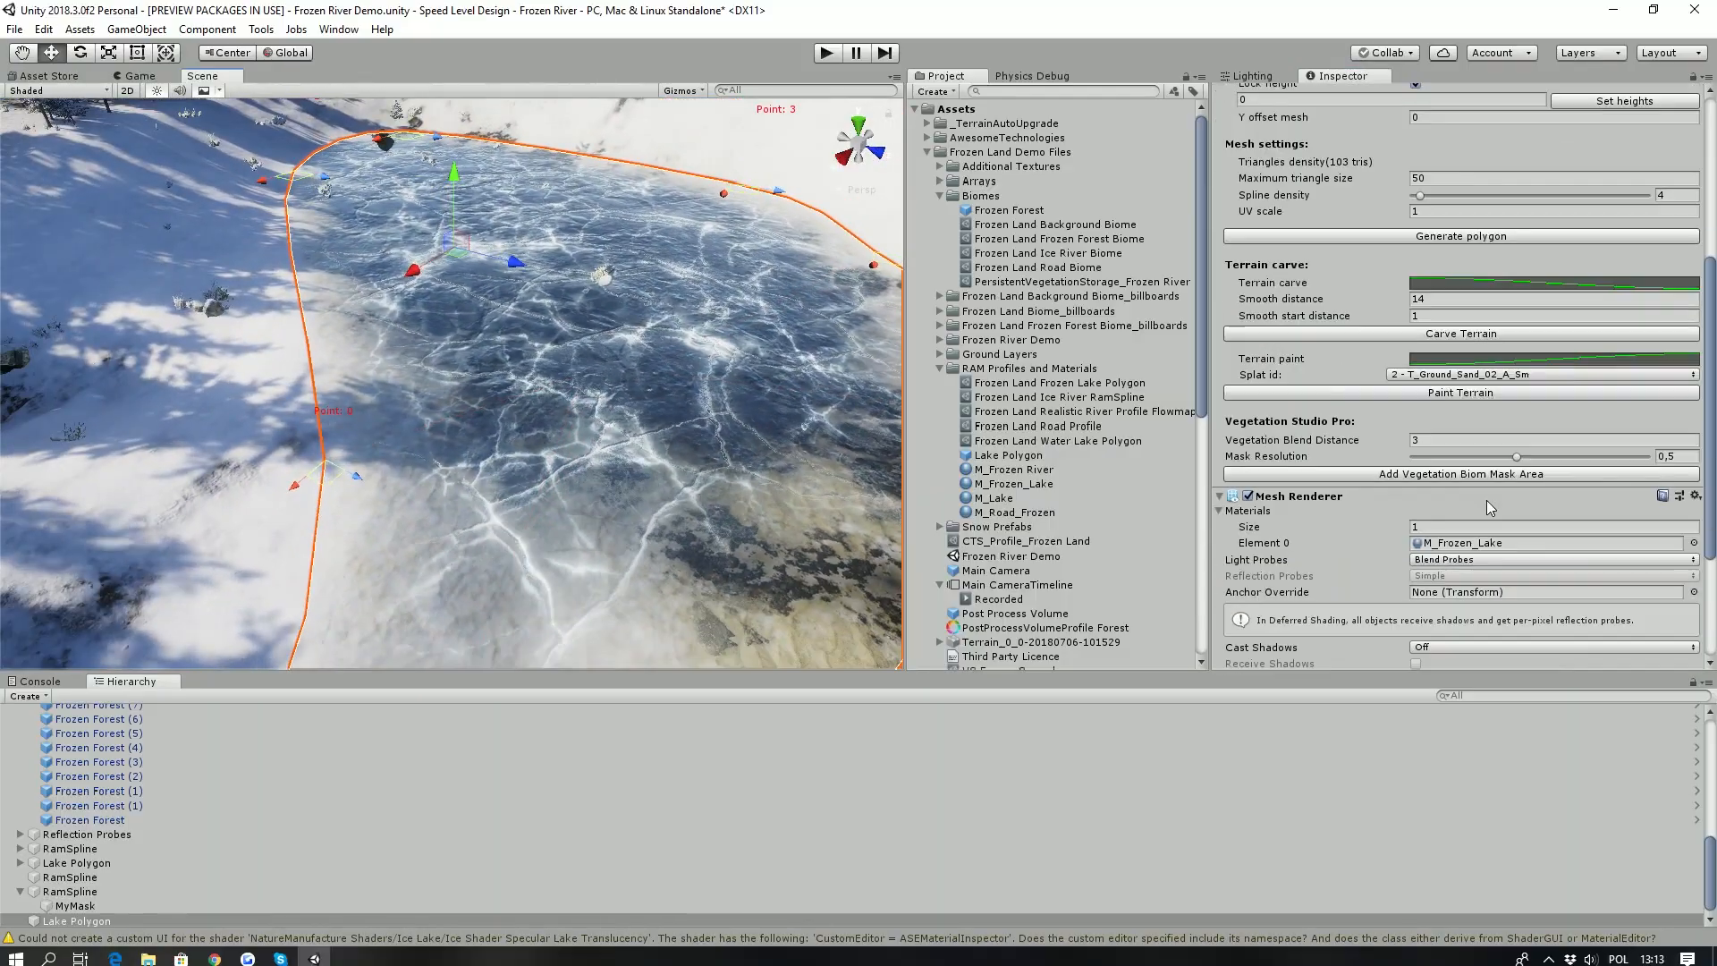
pyautogui.click(1431, 474)
pyautogui.click(20, 920)
pyautogui.click(73, 921)
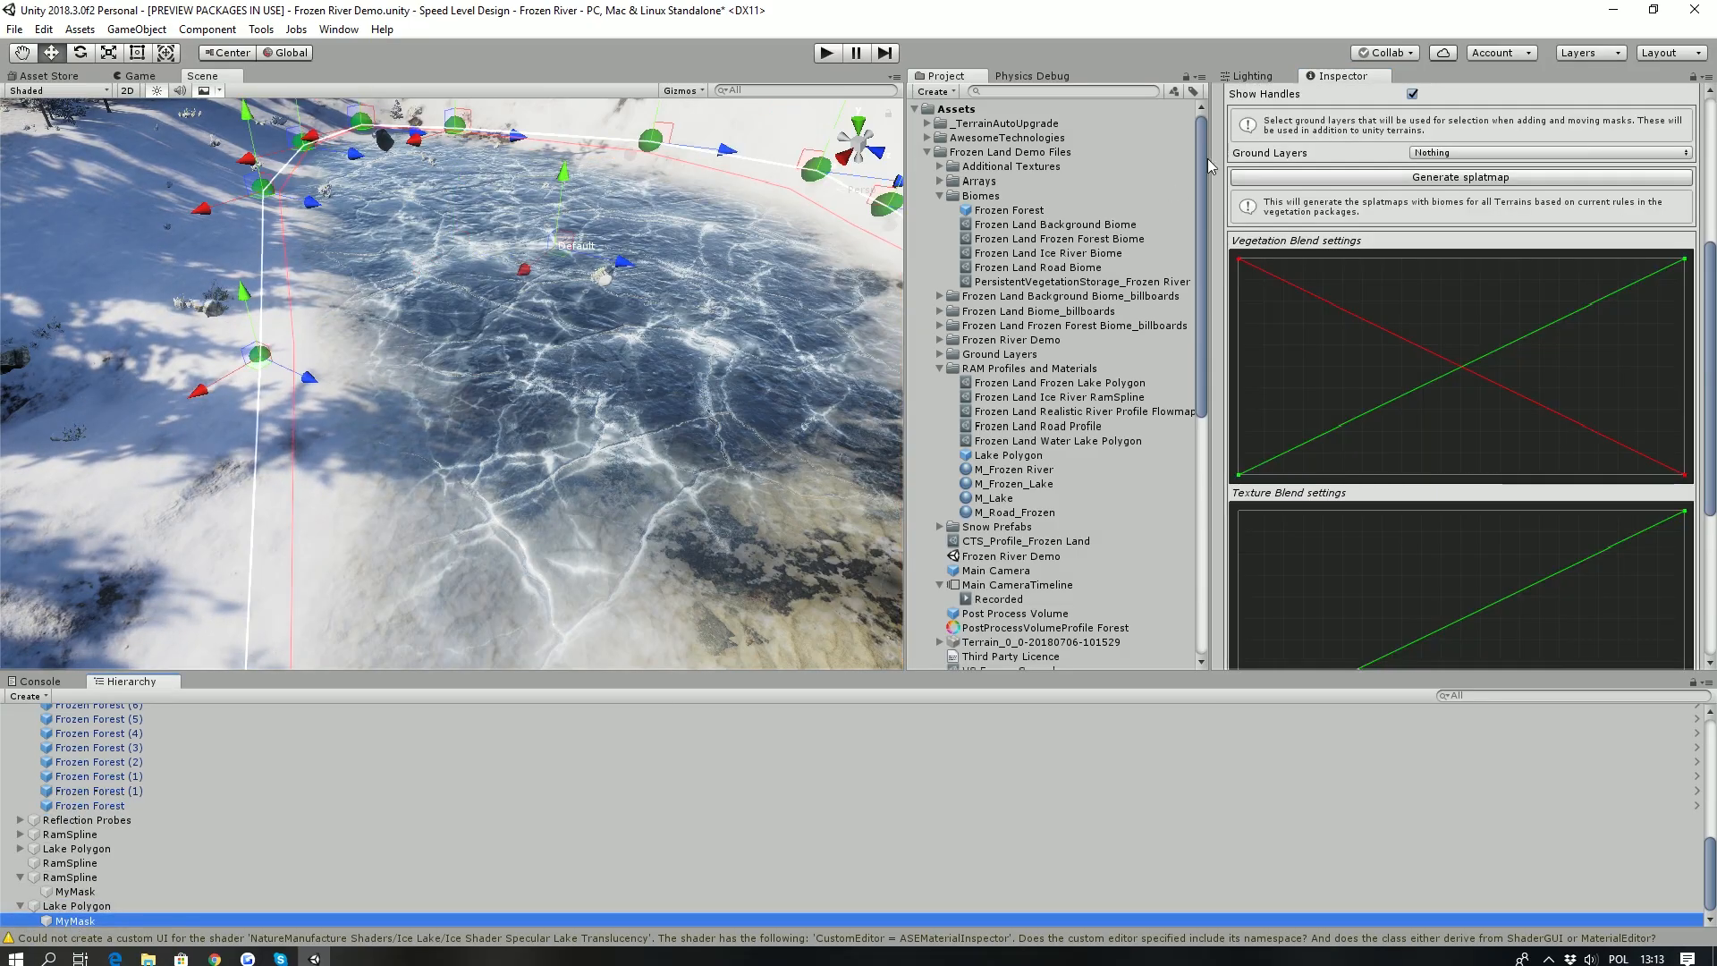
# - Set the lake mask's biome to River and generate the splatmap
pyautogui.scroll(-5, 1365, 401)
pyautogui.click(1433, 659)
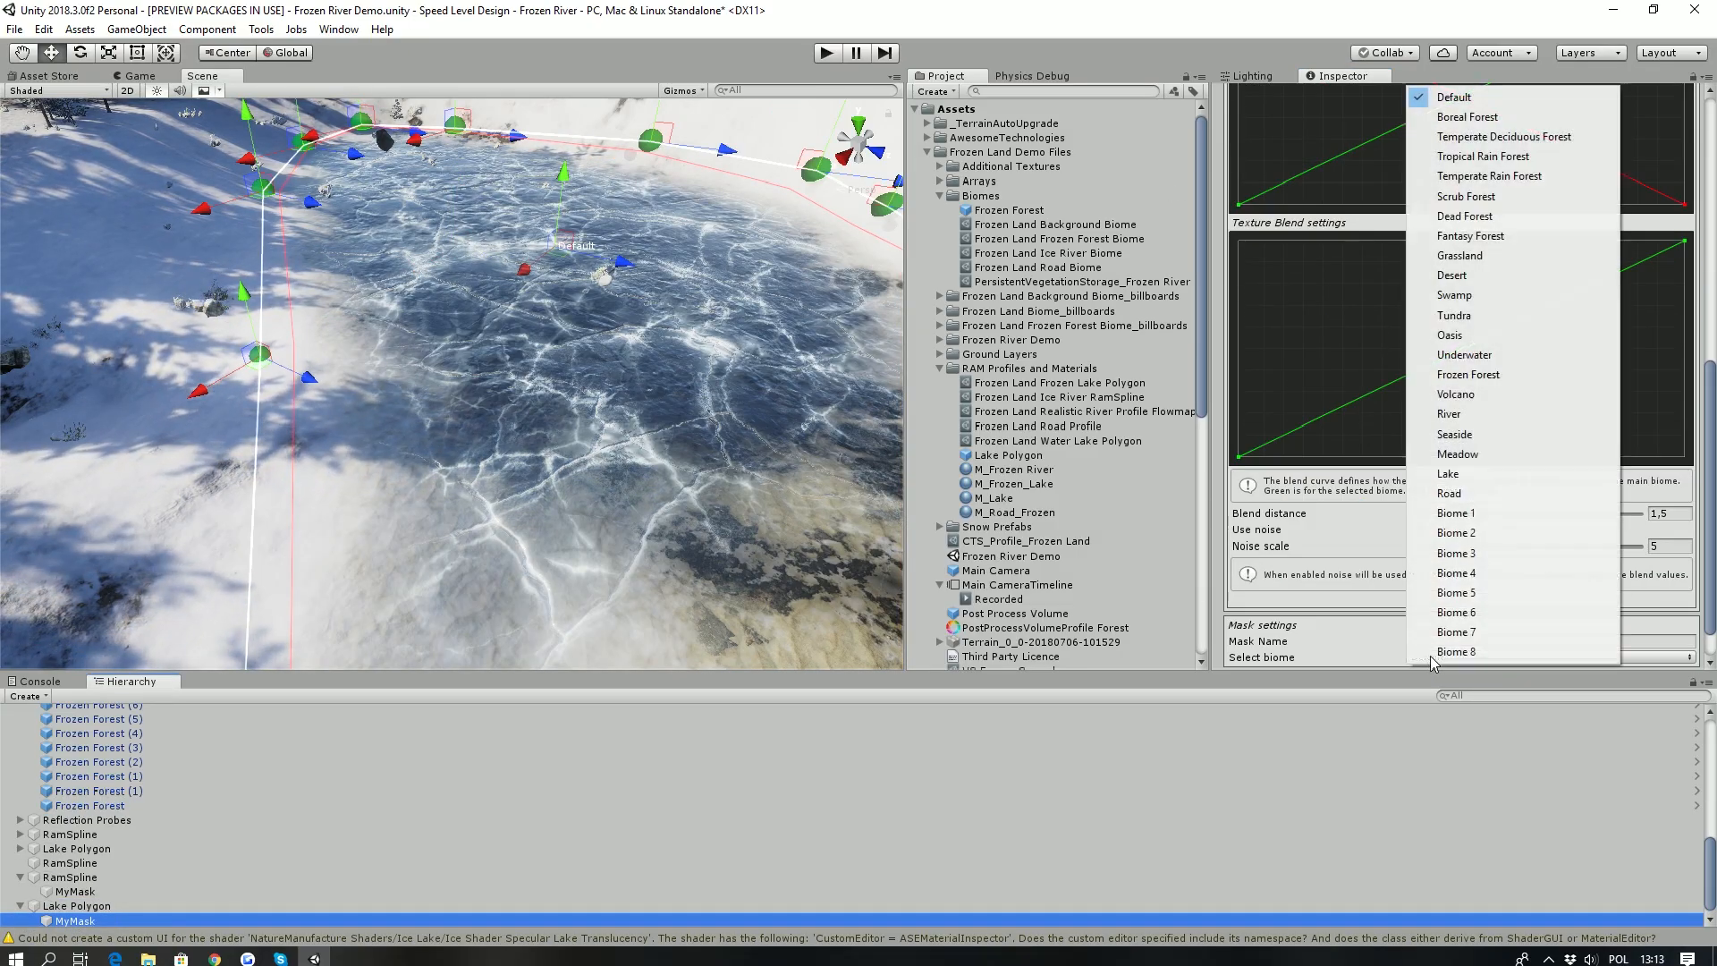
pyautogui.click(1471, 420)
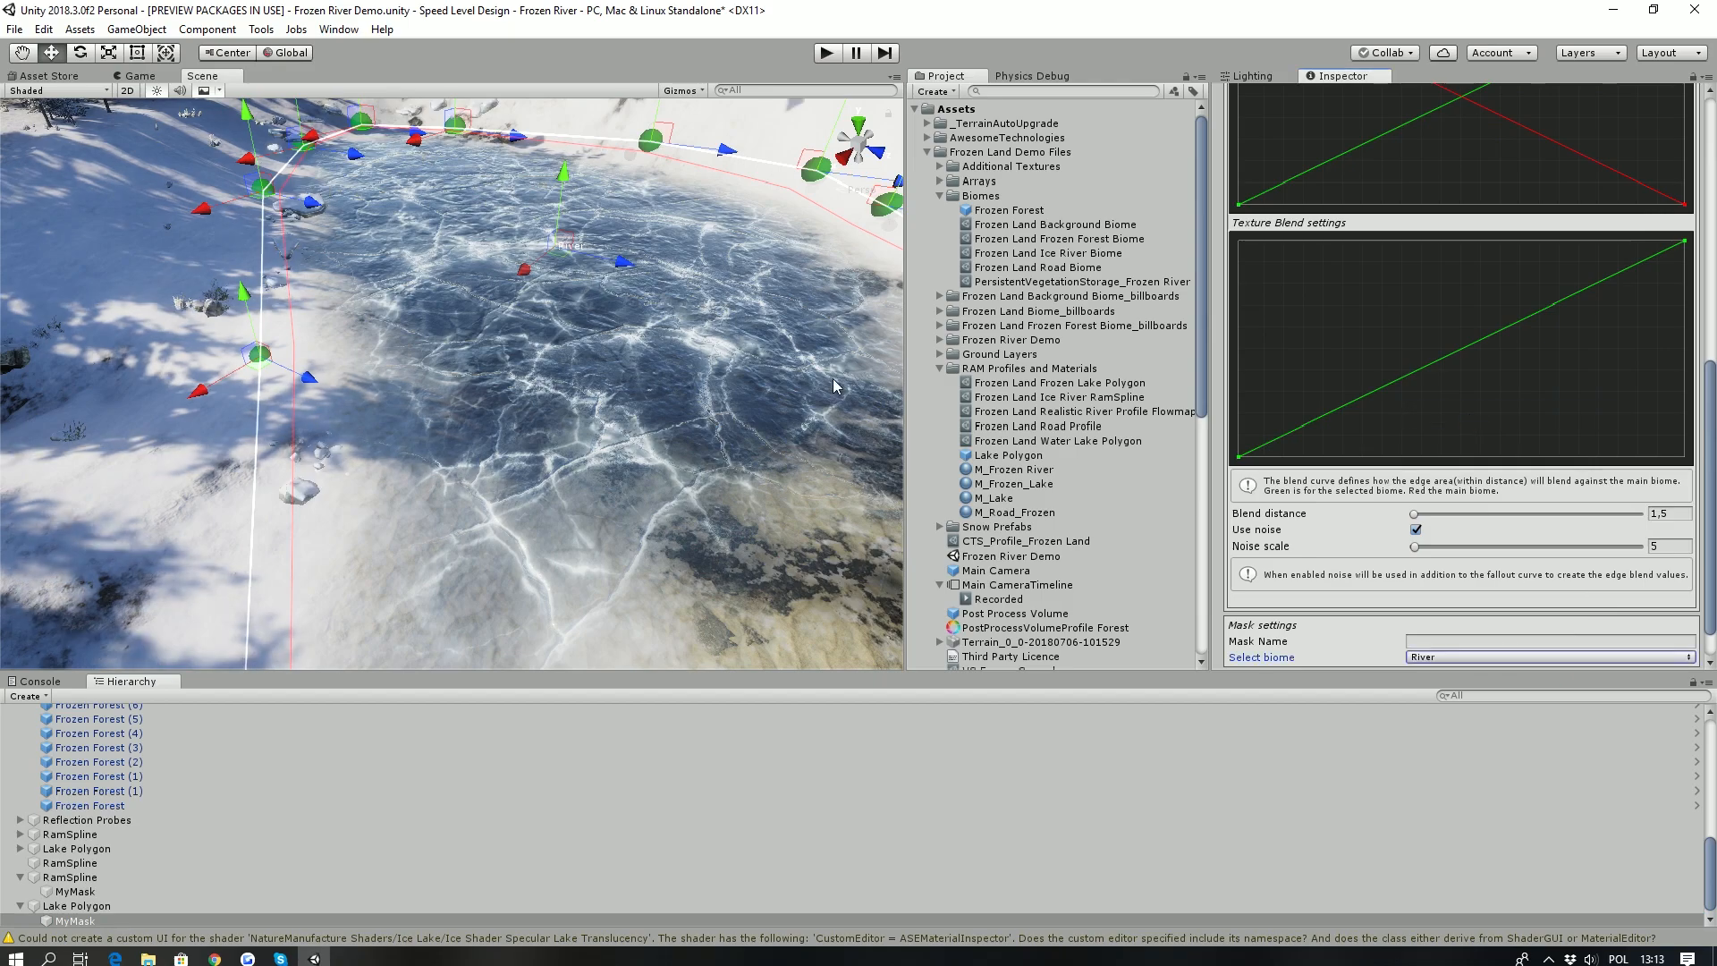
pyautogui.scroll(9, 1427, 491)
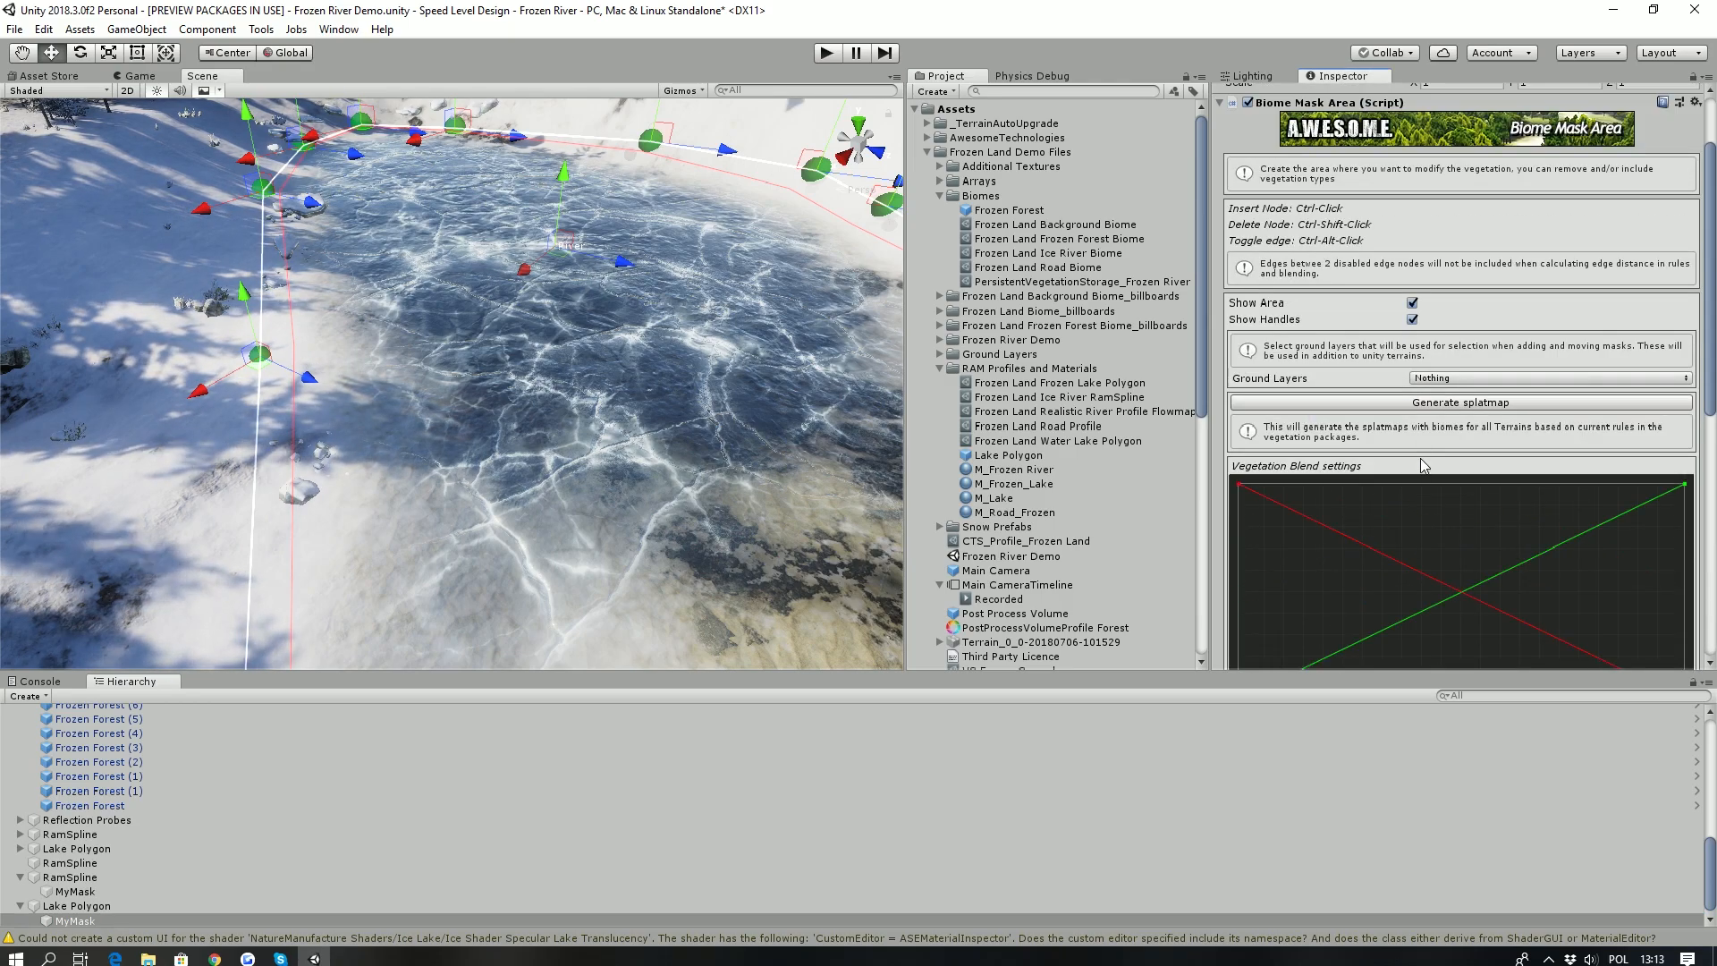
pyautogui.click(1417, 403)
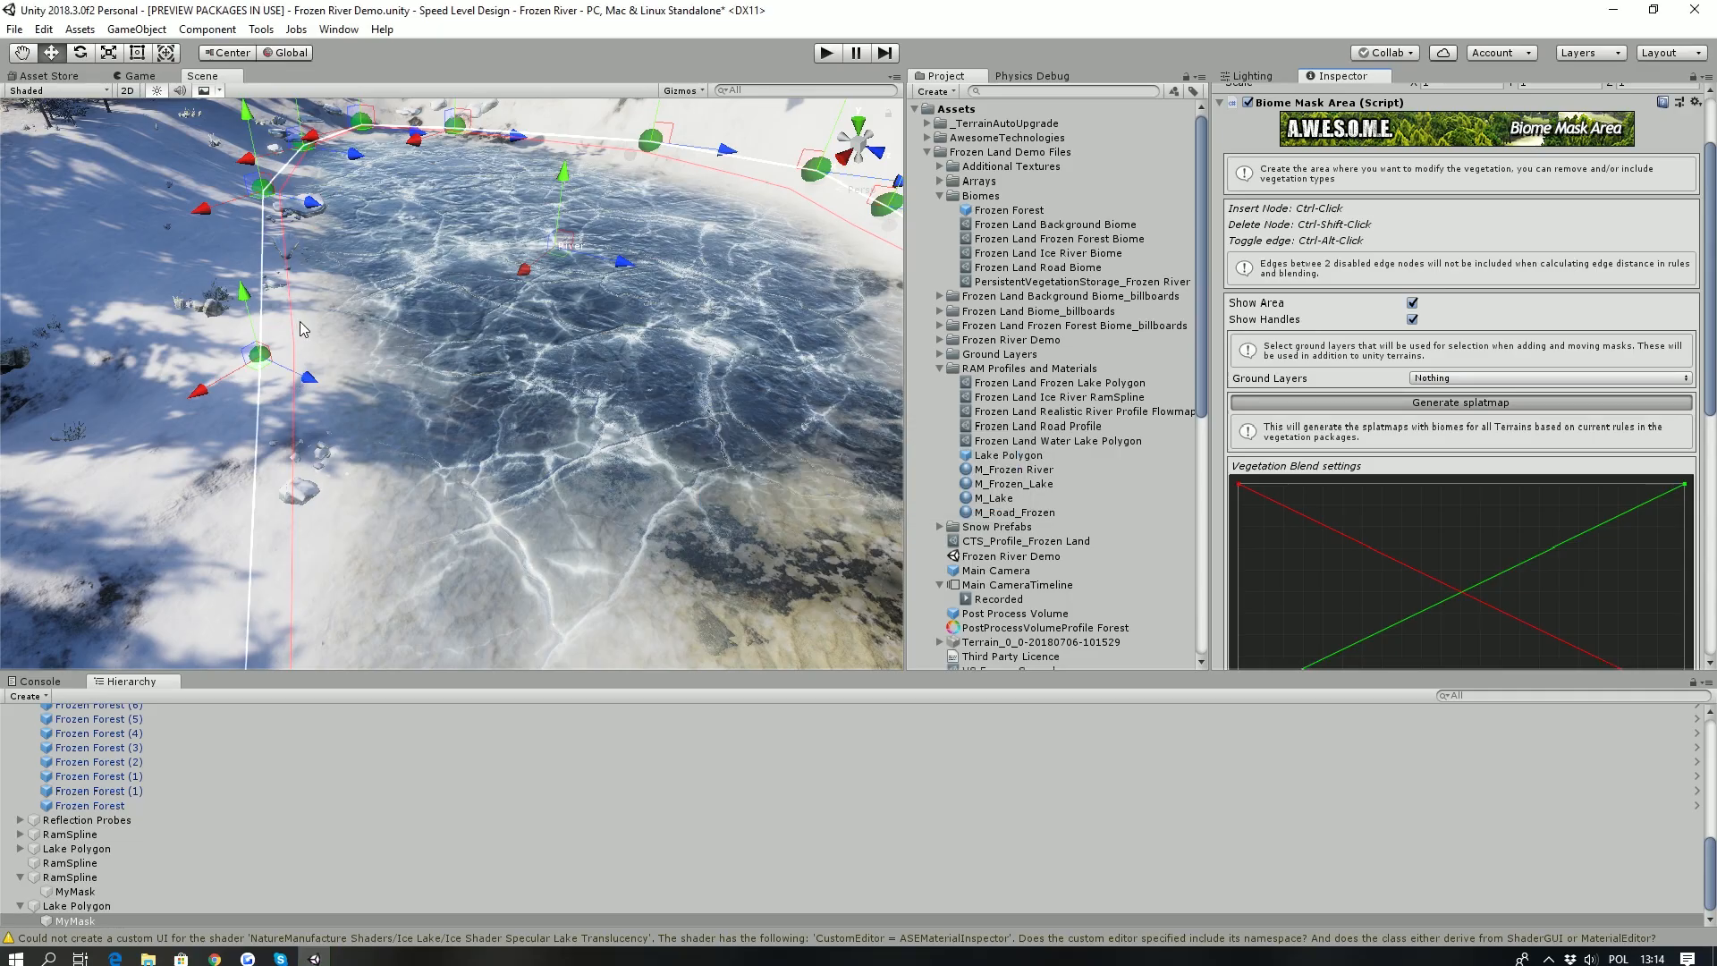
# - Examine the Frozen Forest biome areas, the river valley and the lake across the wider snowy landscape
pyautogui.keyDown('alt'); pyautogui.moveTo(310, 402); pyautogui.dragTo(402, 404); pyautogui.keyUp('alt')
pyautogui.press('w')
pyautogui.moveTo(401, 403); pyautogui.dragTo(333, 246, button='right')
pyautogui.click(89, 805)
pyautogui.press('w')
pyautogui.moveTo(473, 374); pyautogui.dragTo(380, 430, button='right')
pyautogui.moveTo(422, 487); pyautogui.dragTo(798, 346, button='right')
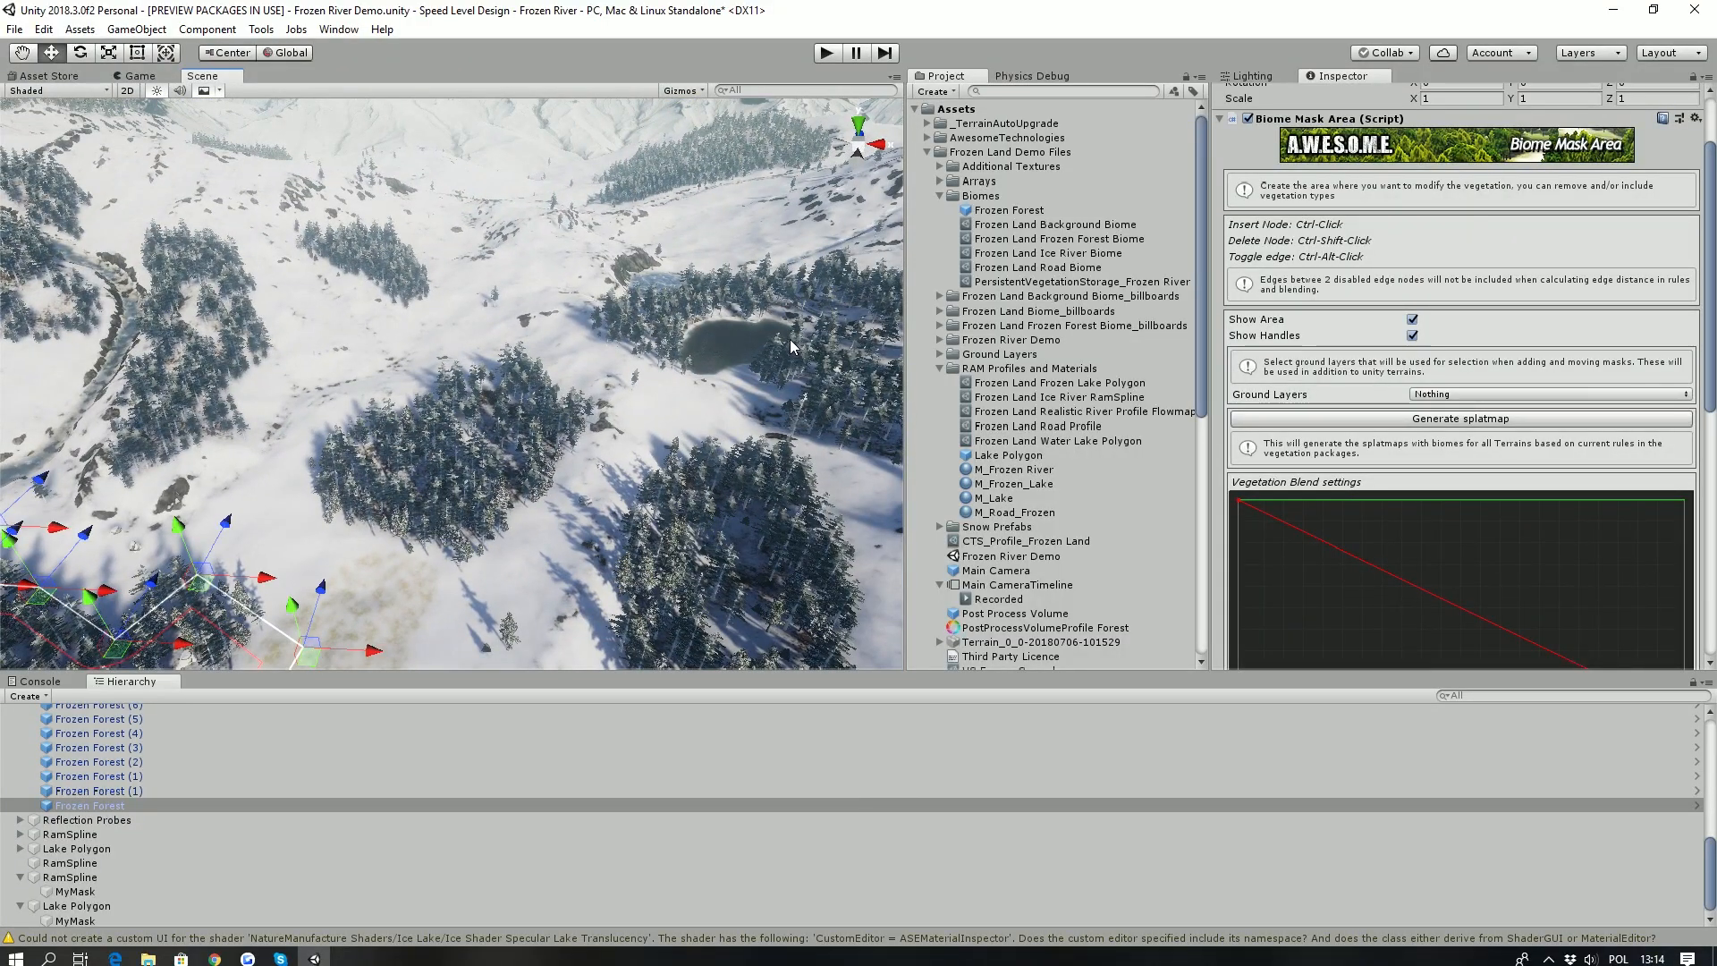
pyautogui.moveTo(612, 290); pyautogui.dragTo(522, 211, button='right')
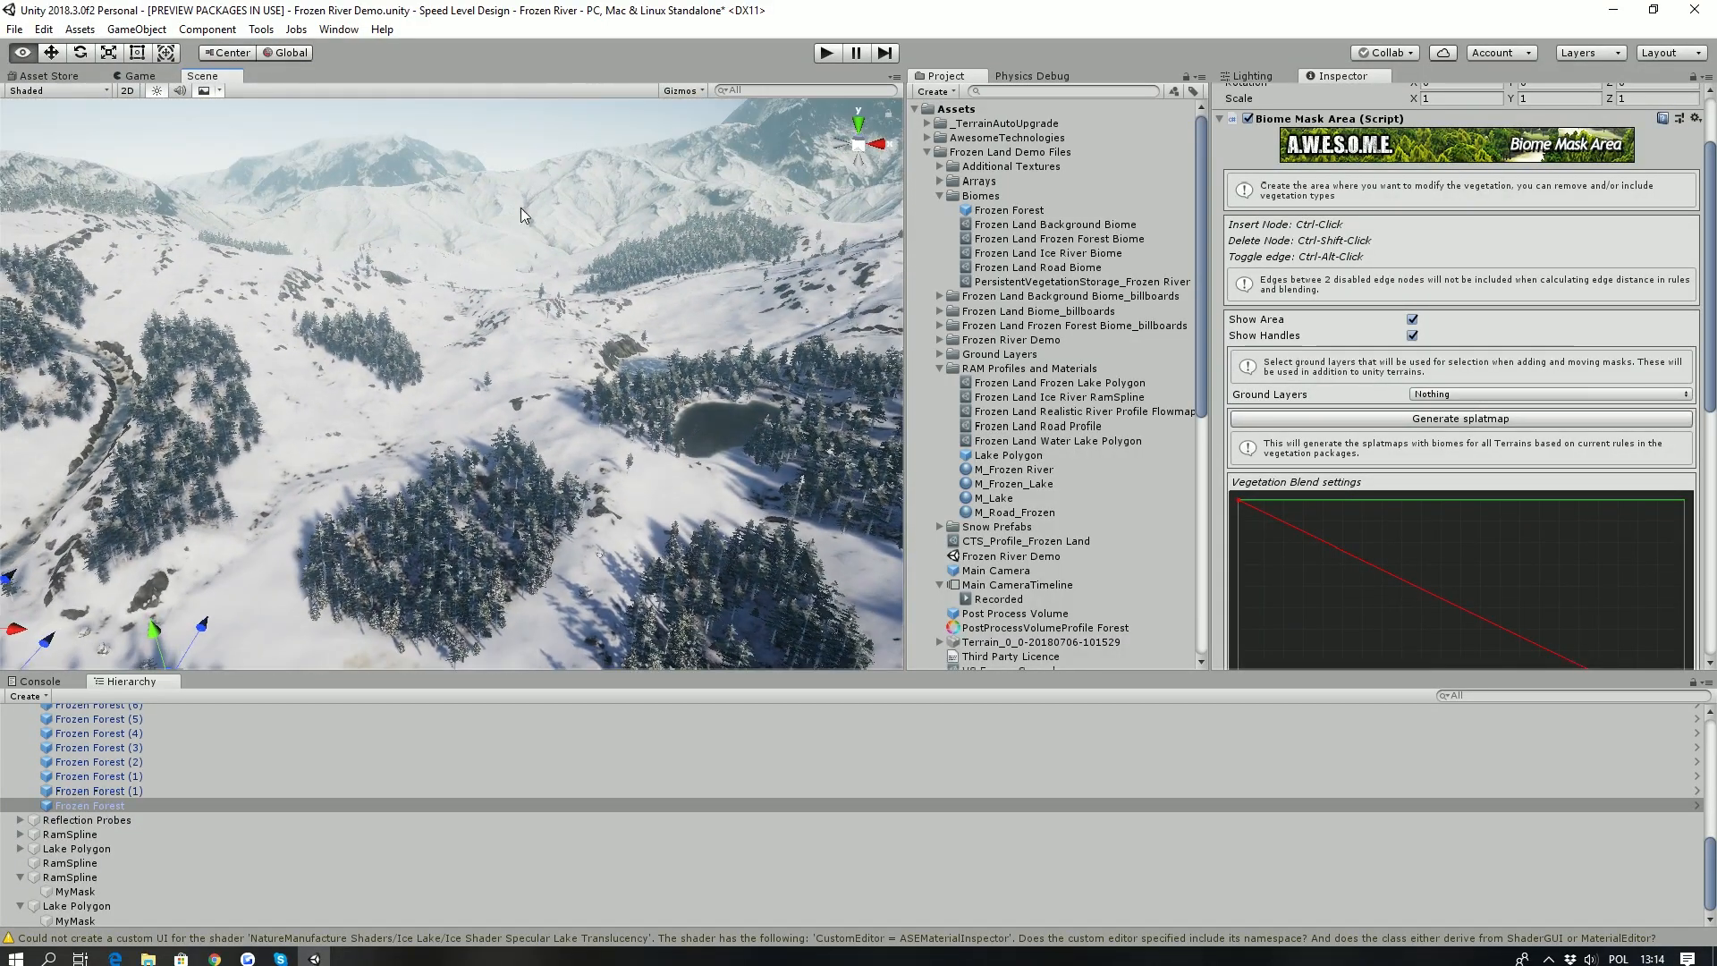
pyautogui.moveTo(610, 411); pyautogui.dragTo(363, 308, button='right')
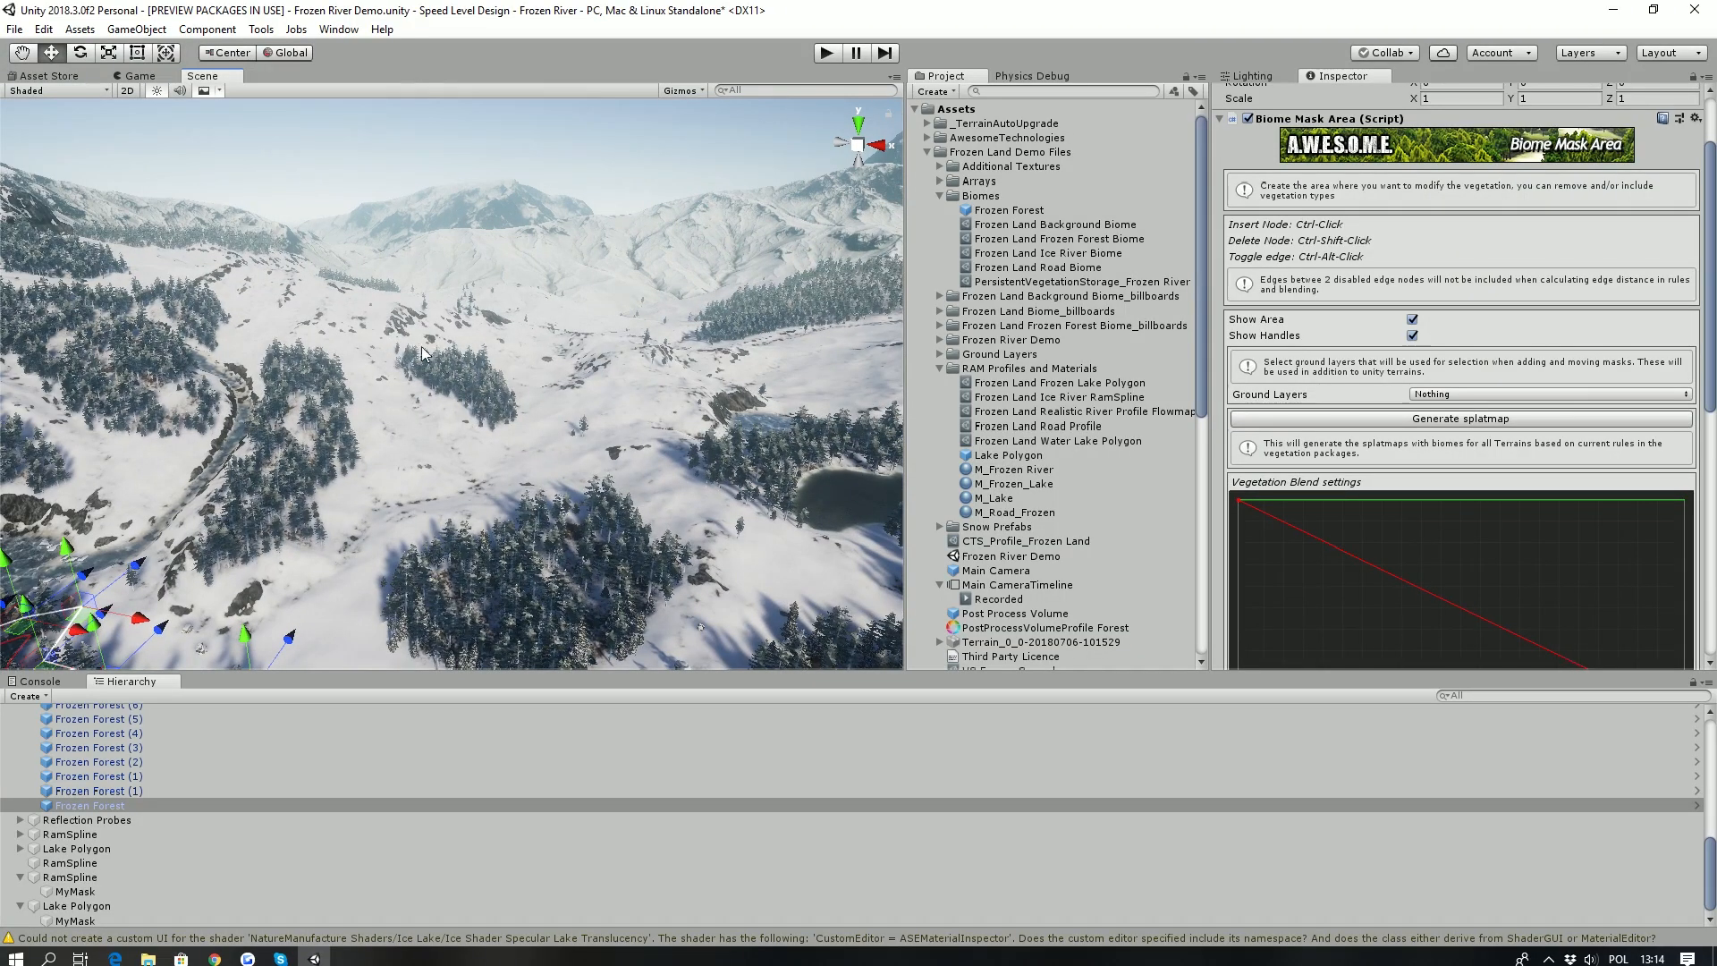
pyautogui.moveTo(336, 262); pyautogui.dragTo(163, 313, button='right')
pyautogui.moveTo(289, 476); pyautogui.dragTo(372, 453, button='right')
# - Select the terrain, review its terrain settings including mesh and texture resolutions, and switch to the Stamp Terrain tool
pyautogui.click(367, 507)
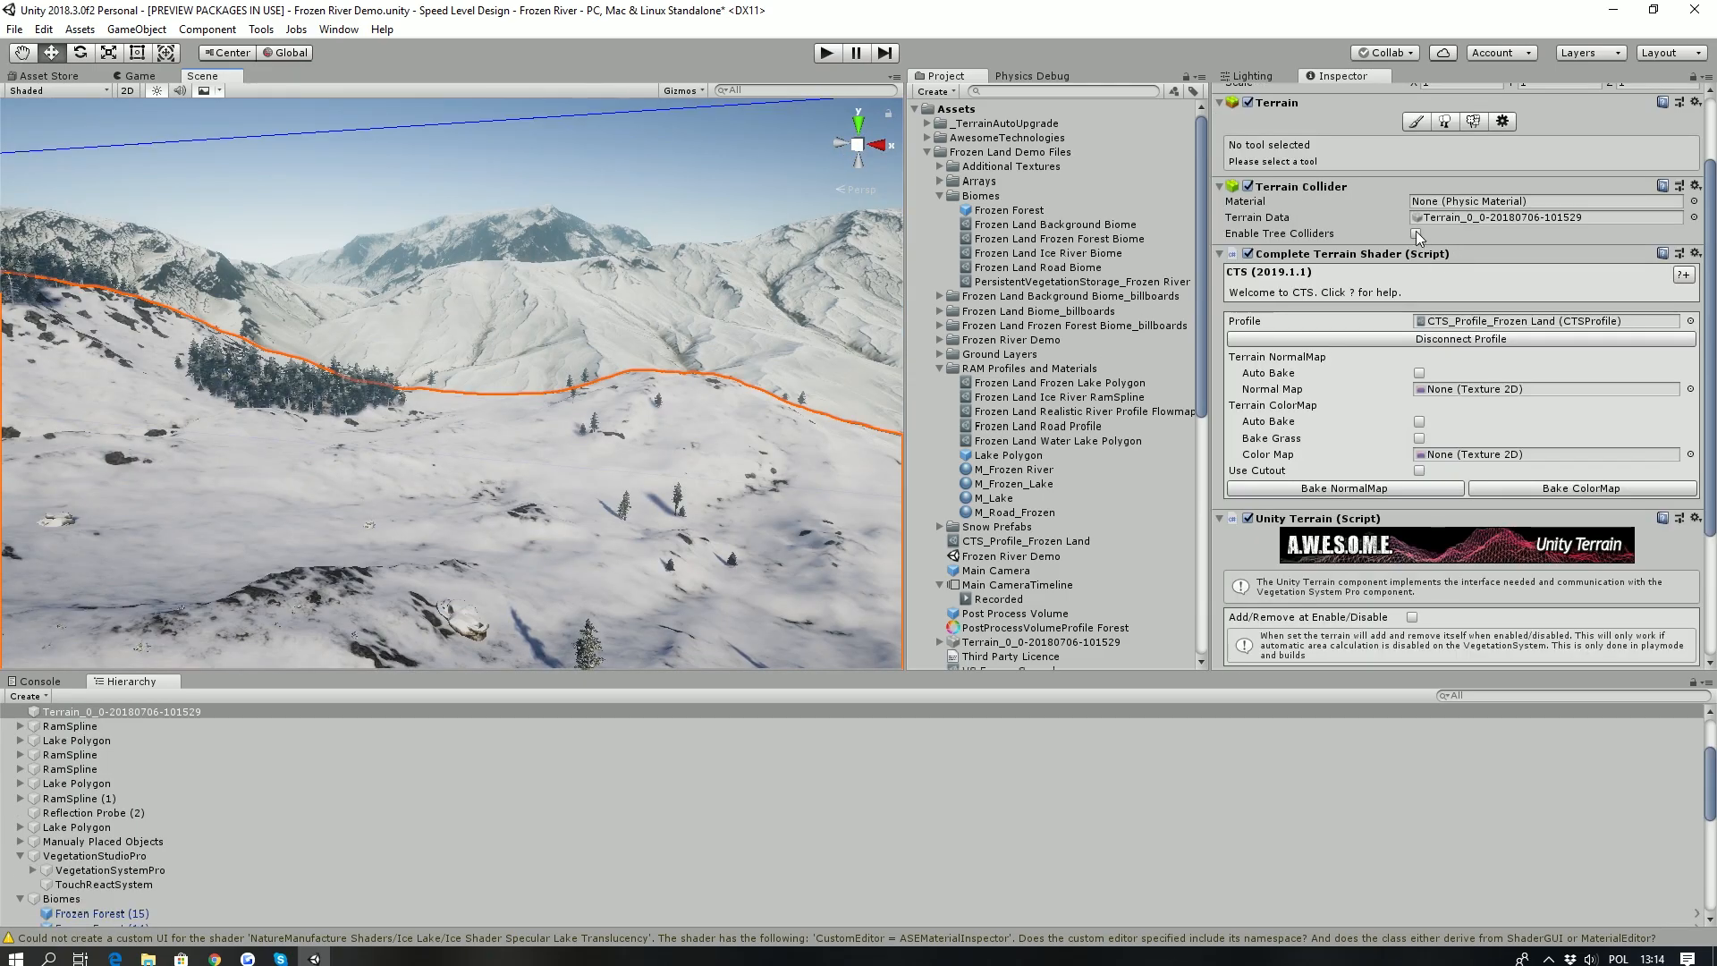
pyautogui.scroll(3, 1422, 238)
pyautogui.moveTo(523, 309); pyautogui.dragTo(700, 438, button='right')
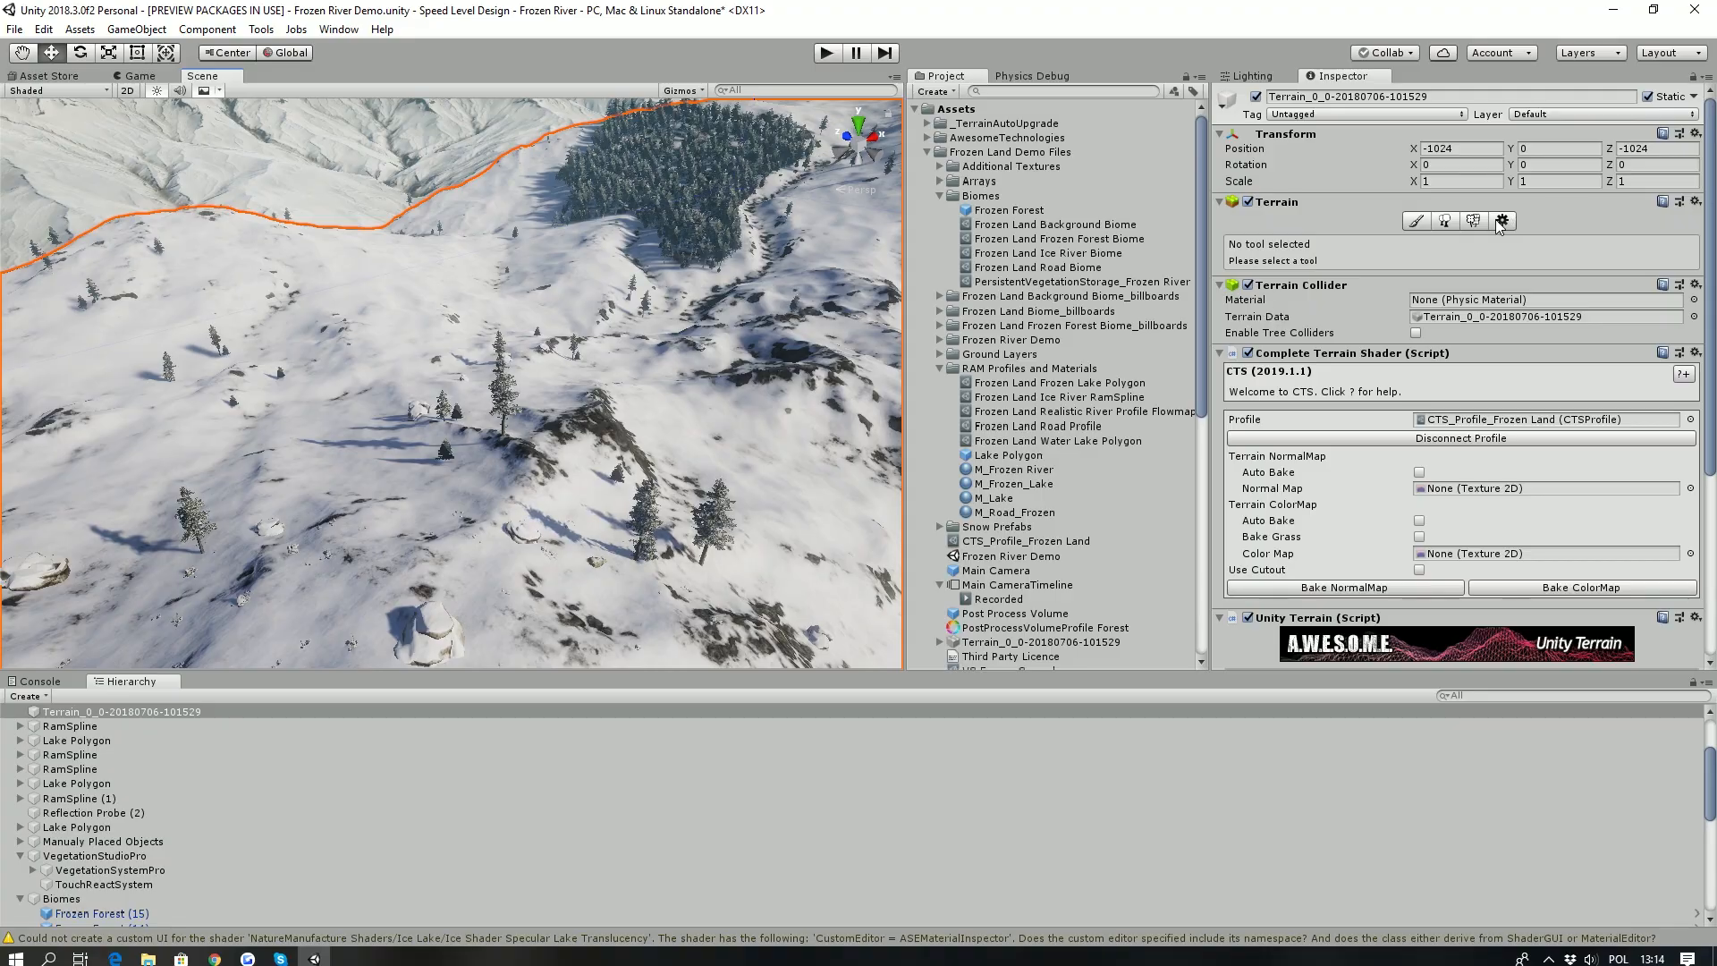
pyautogui.click(1501, 222)
pyautogui.scroll(-5, 1460, 400)
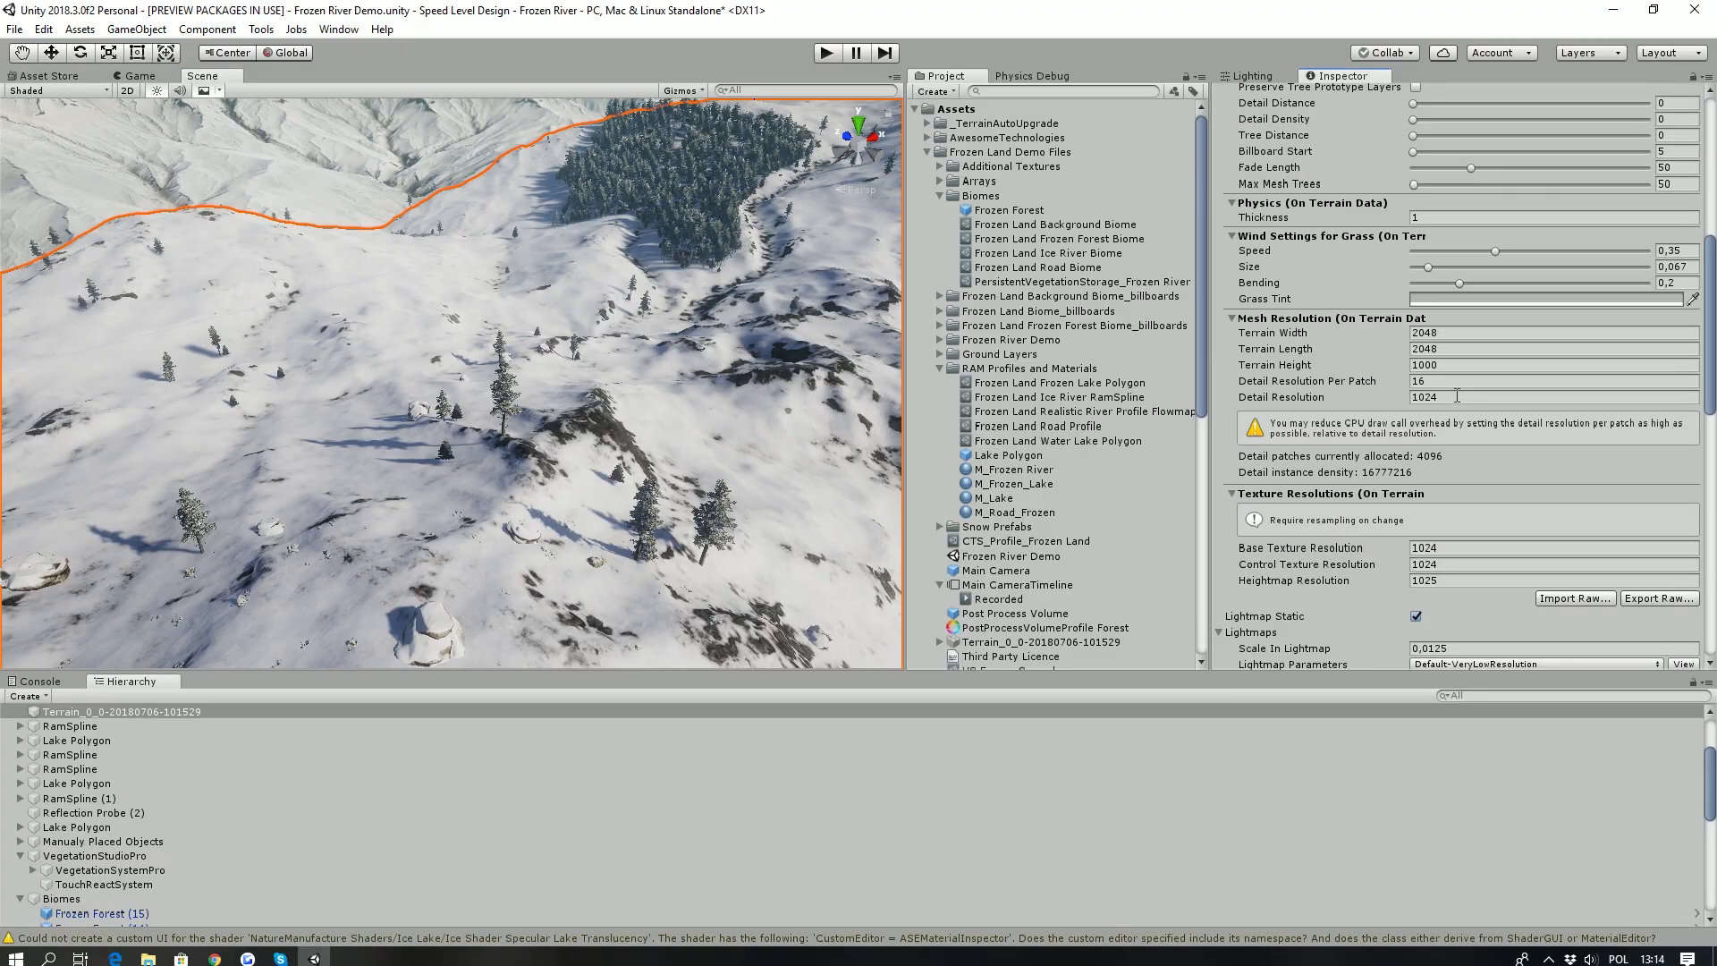
pyautogui.moveTo(544, 386); pyautogui.dragTo(810, 308, button='right')
pyautogui.scroll(5, 1386, 238)
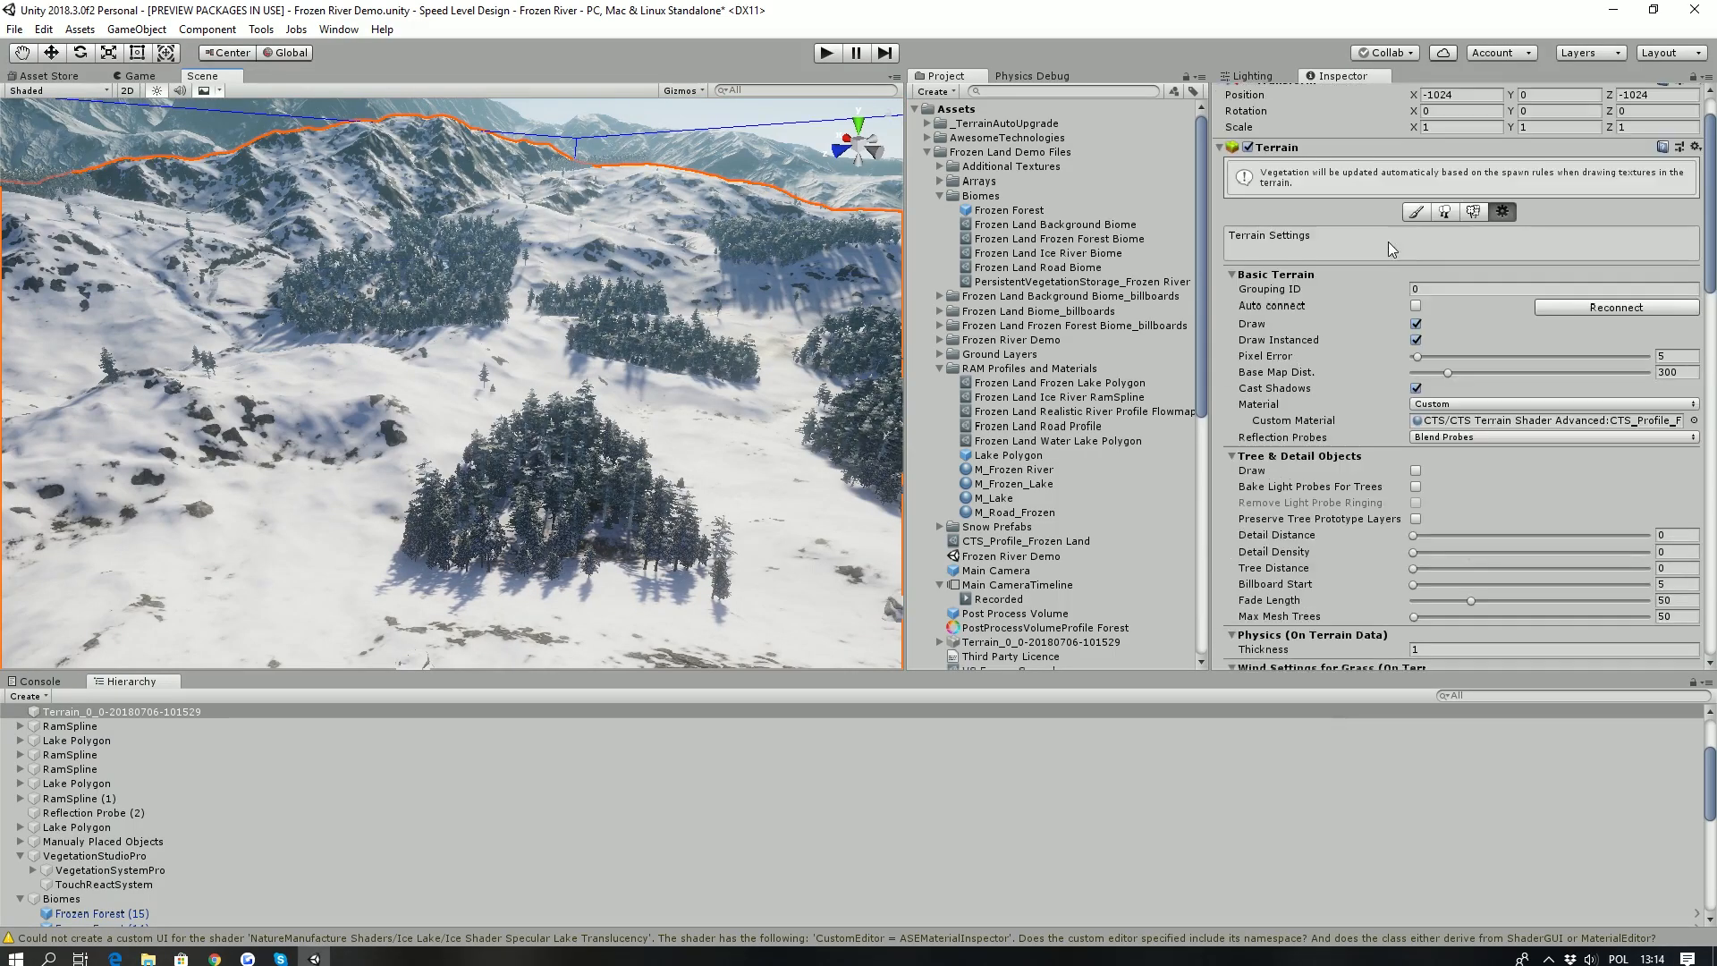
pyautogui.click(1416, 166)
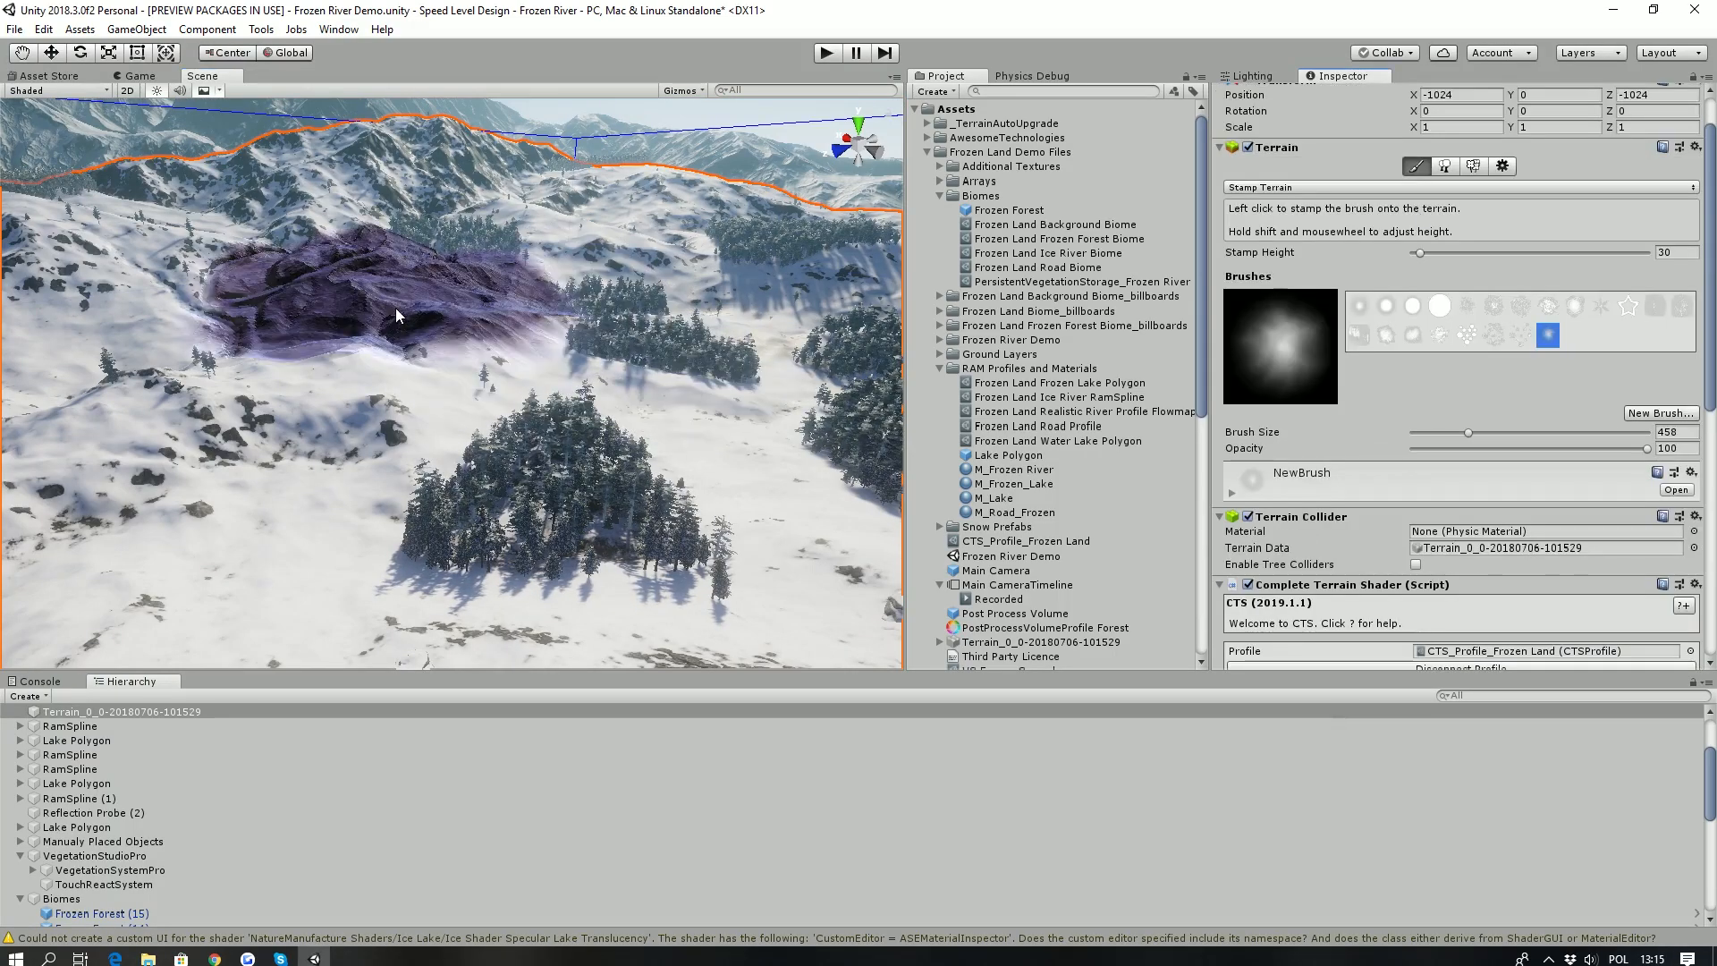
# - Examine RamSpline (1) in the valley and the Manualy Placed Objects group around the frozen lake
pyautogui.click(45, 799)
pyautogui.moveTo(436, 406); pyautogui.dragTo(438, 456, button='right')
pyautogui.moveTo(544, 389); pyautogui.dragTo(637, 391, button='right')
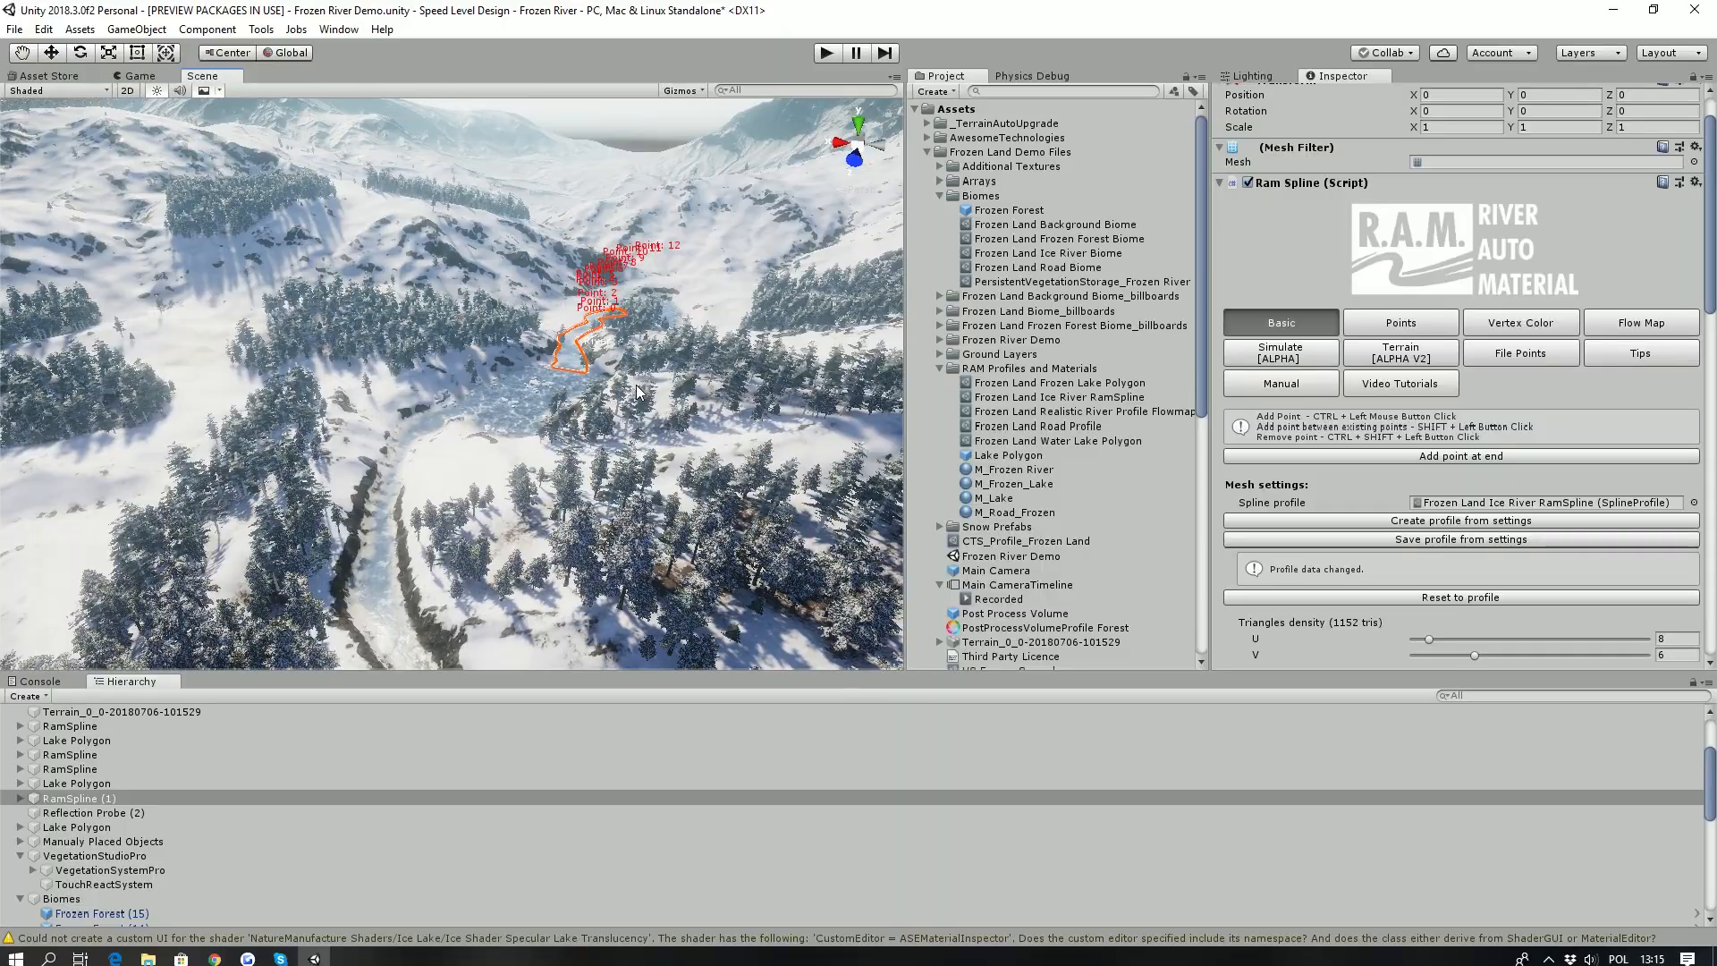
pyautogui.moveTo(495, 357); pyautogui.dragTo(461, 377, button='right')
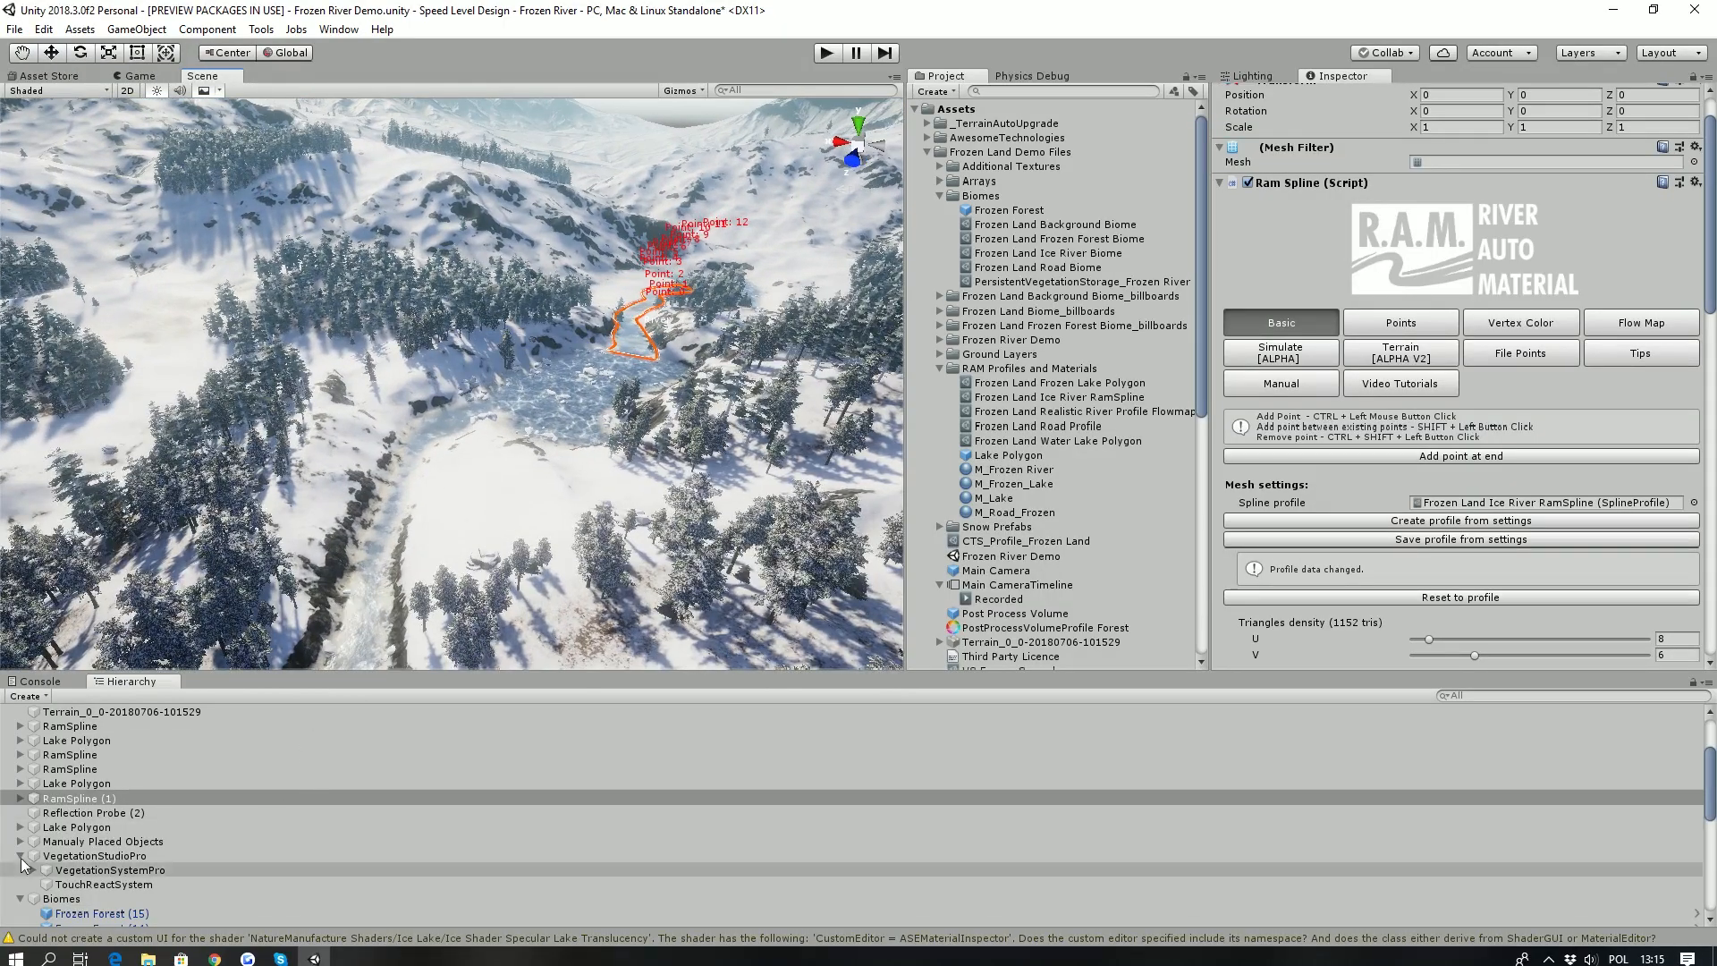
pyautogui.click(59, 841)
pyautogui.moveTo(322, 413); pyautogui.dragTo(325, 418, button='right')
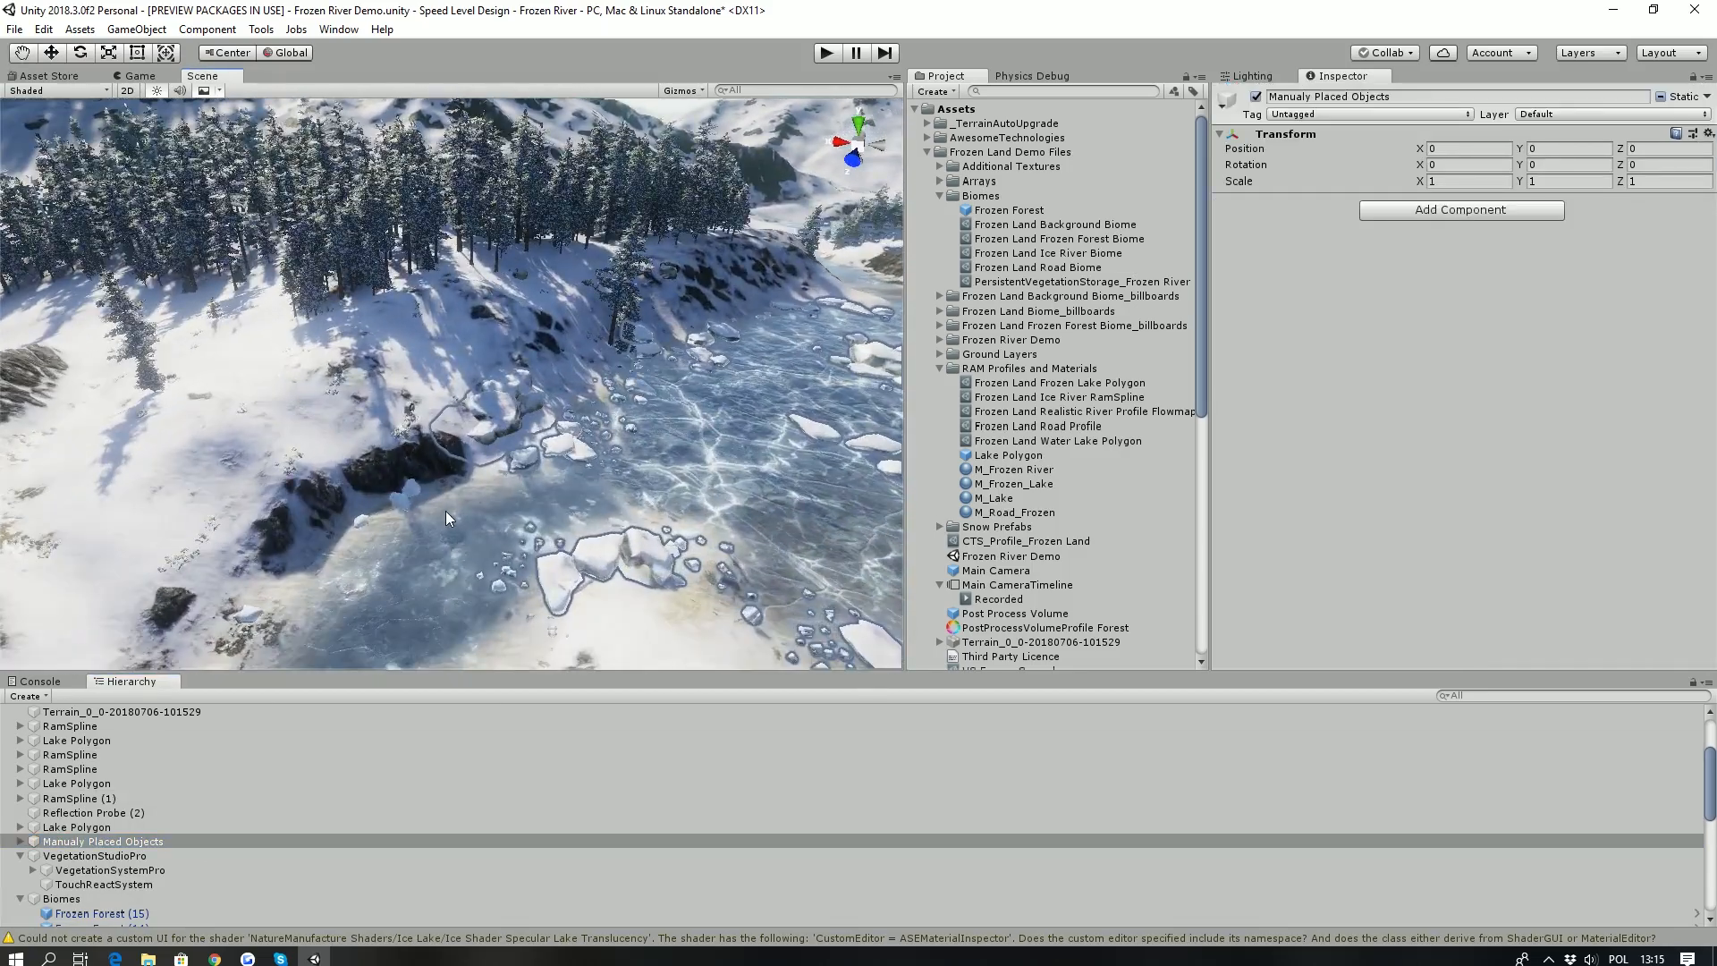
# - Select the river spline that ends in the frozen lake and show its vertex colors
pyautogui.click(444, 510)
pyautogui.moveTo(514, 440); pyautogui.dragTo(379, 541, button='right')
pyautogui.press('s')
pyautogui.moveTo(458, 506); pyautogui.dragTo(751, 406, button='right')
pyautogui.click(396, 398)
pyautogui.moveTo(584, 401); pyautogui.dragTo(528, 438, button='right')
pyautogui.click(1489, 381)
pyautogui.click(1406, 595)
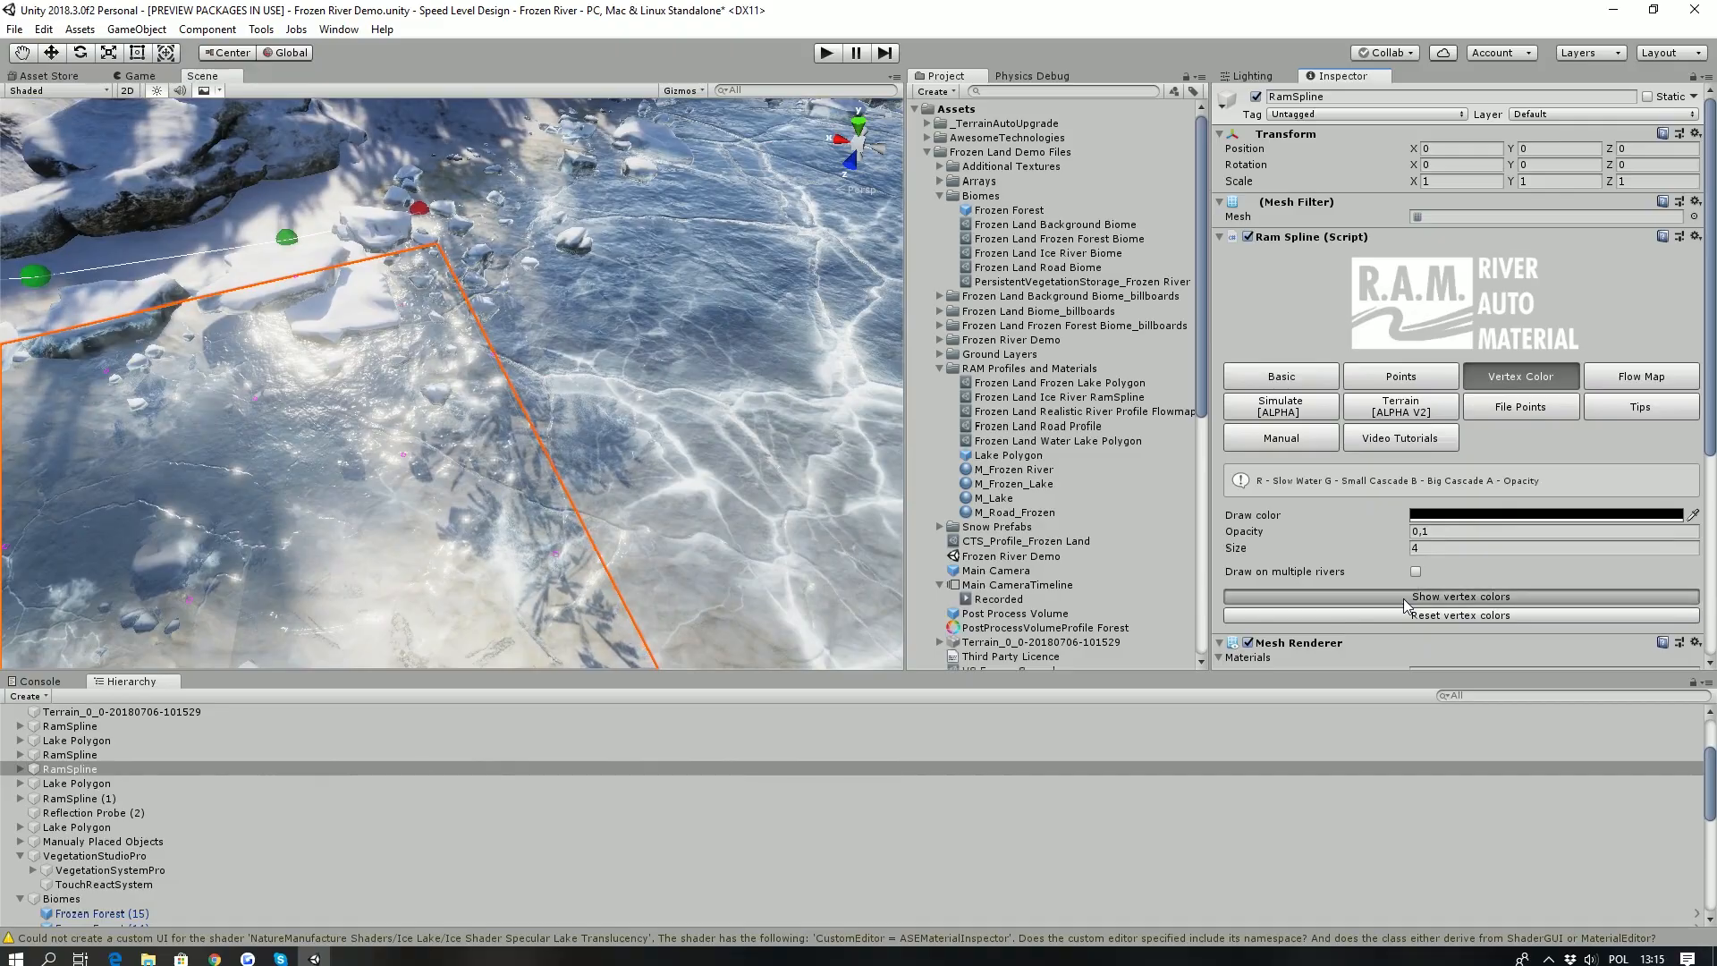
pyautogui.moveTo(479, 410); pyautogui.dragTo(557, 456, button='right')
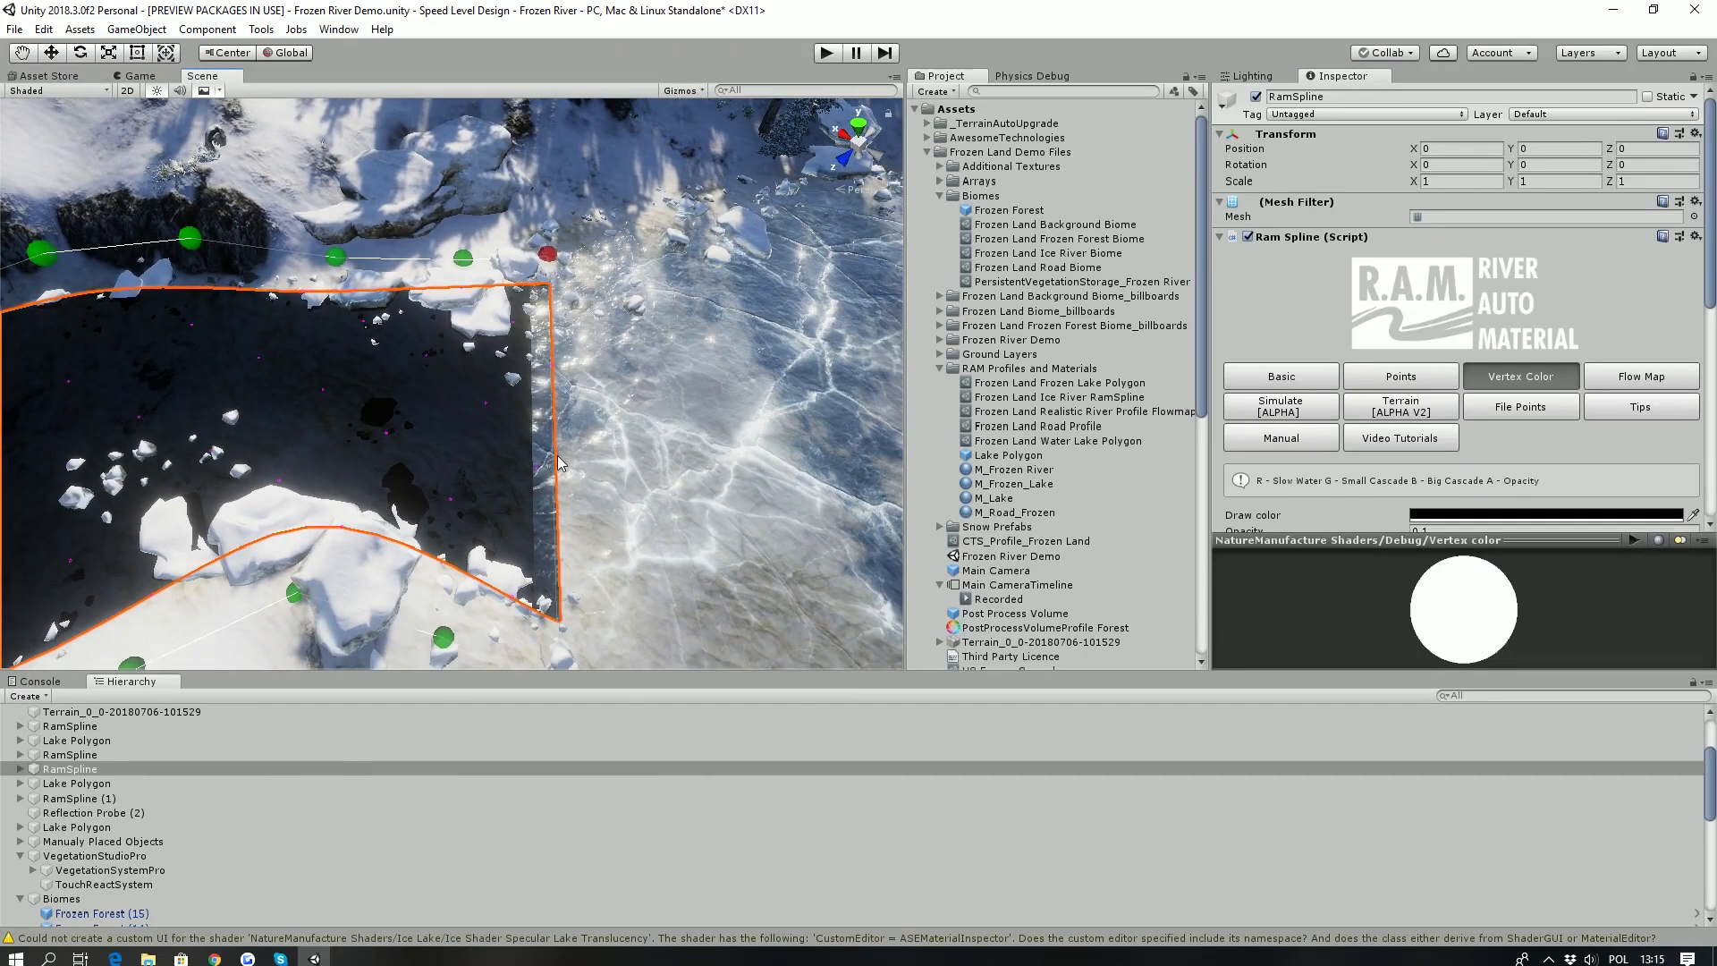
# - Hide the river spline's vertex colors and inspect how its end blends into the frozen lake
pyautogui.click(1316, 377)
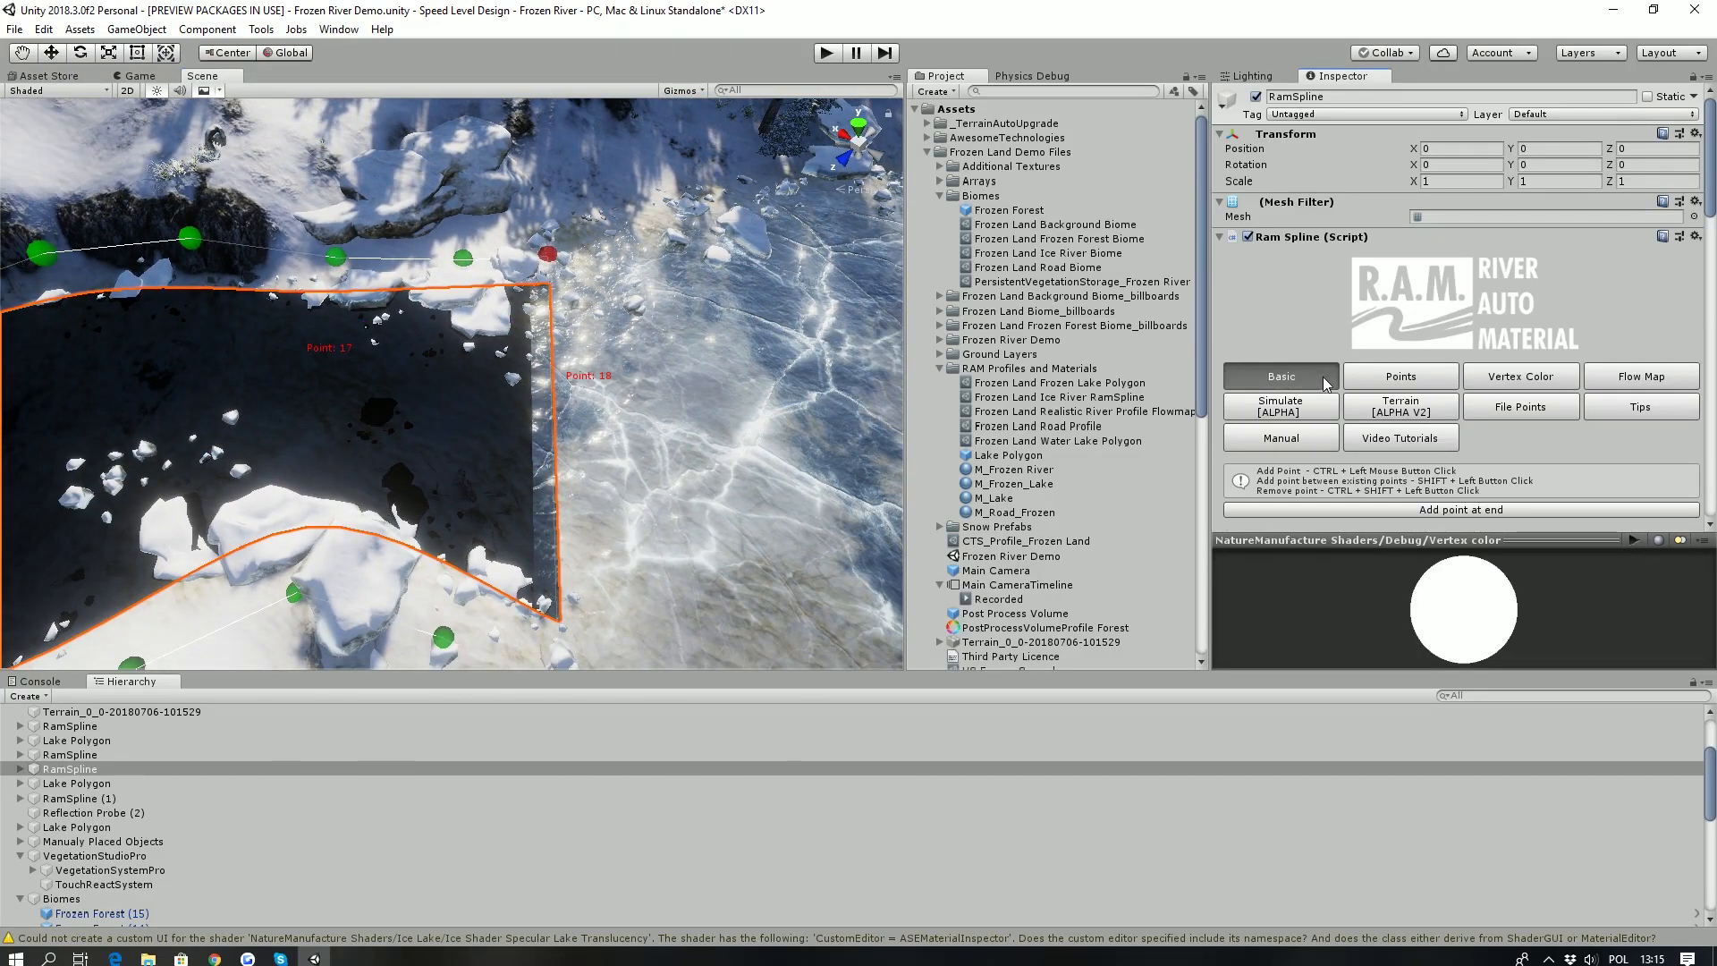
pyautogui.click(1495, 381)
pyautogui.scroll(-3, 1437, 469)
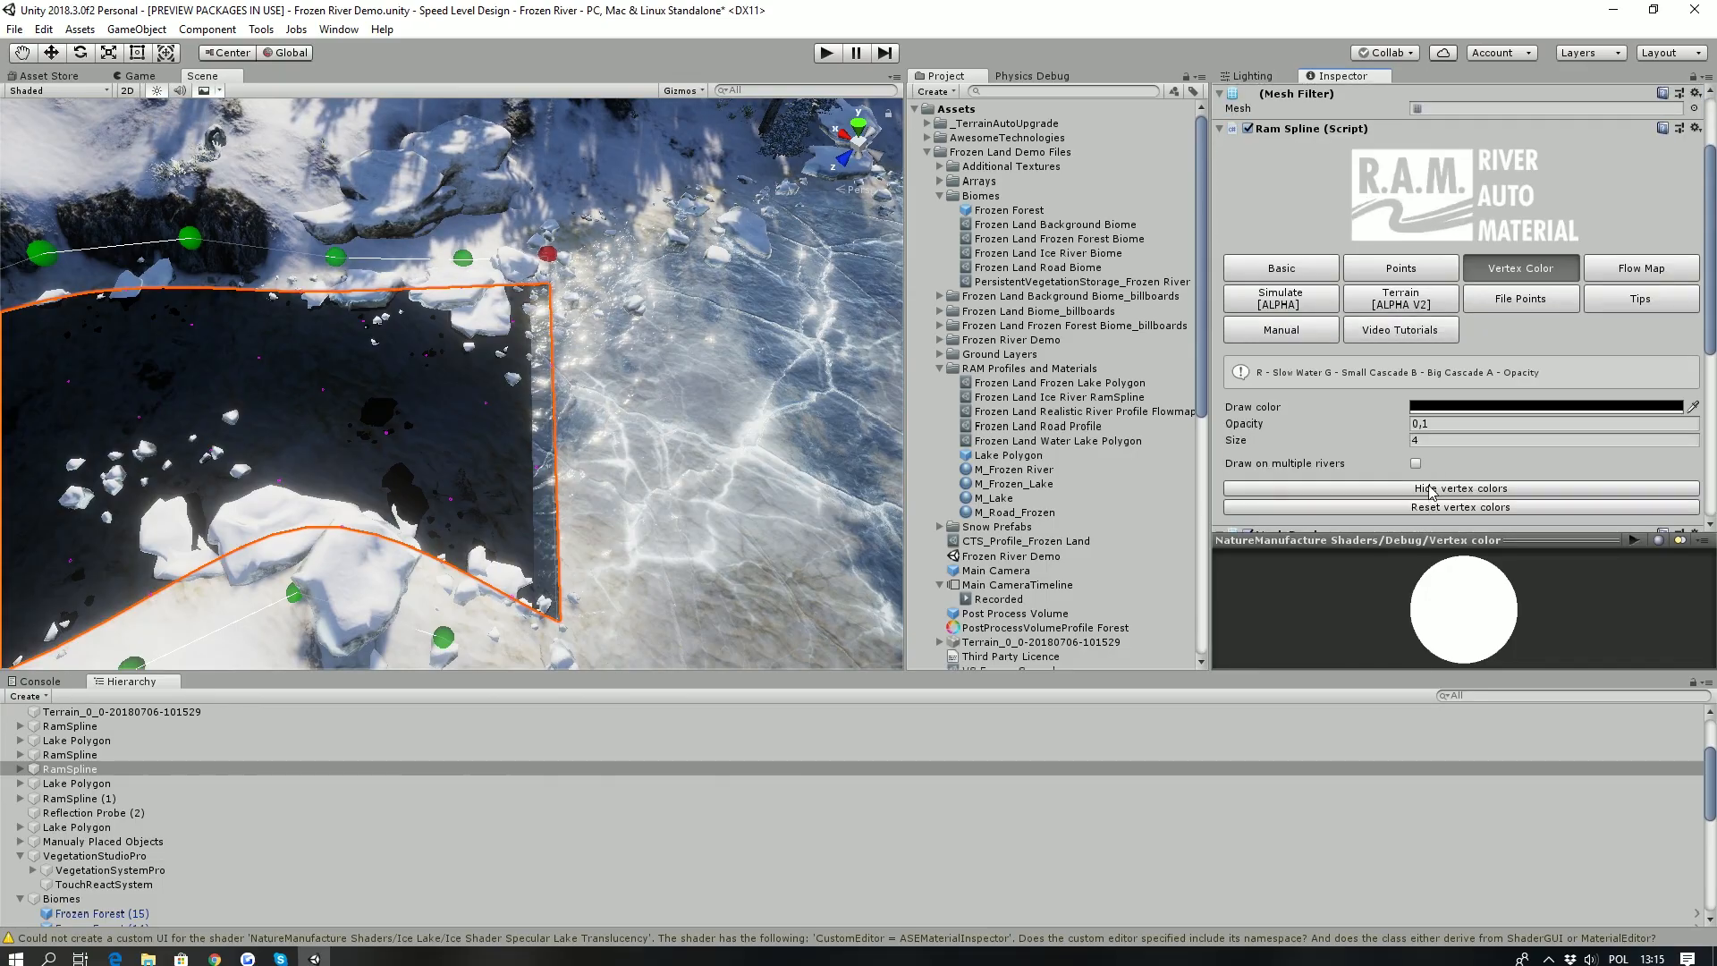
pyautogui.click(1429, 491)
pyautogui.moveTo(637, 269); pyautogui.dragTo(624, 222, button='right')
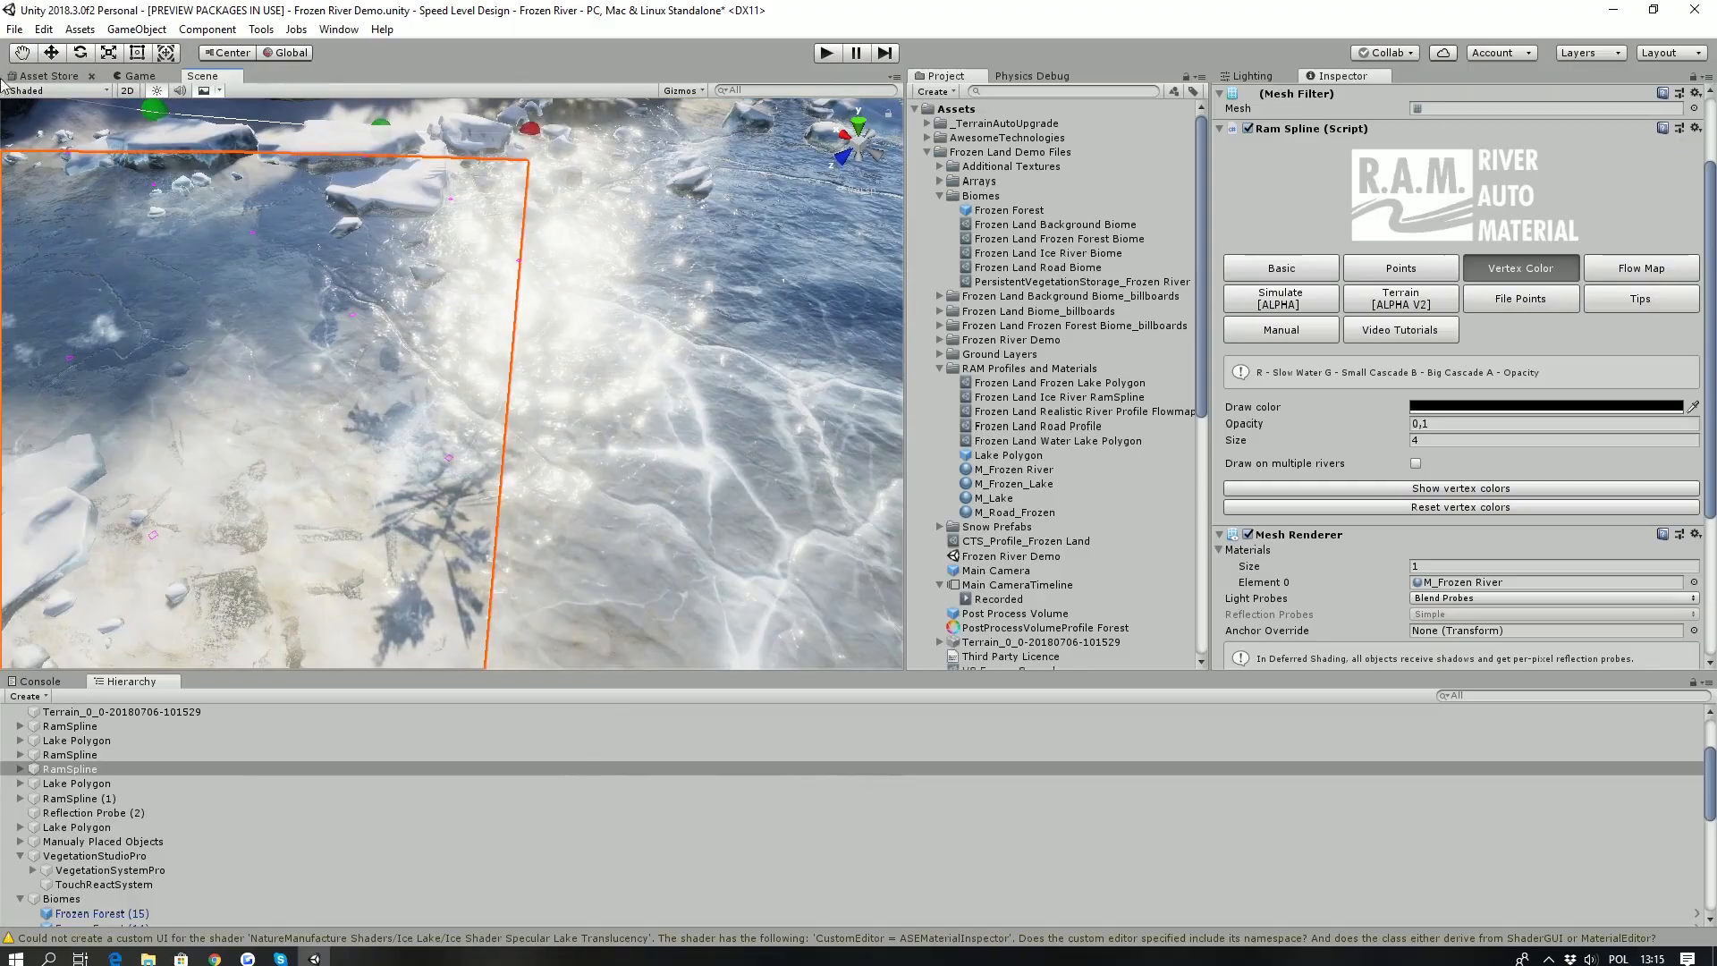
# - Select the frozen lake polygon and expand its M_Frozen_Lake material to check the render queue
pyautogui.click(1288, 270)
pyautogui.click(717, 325)
pyautogui.moveTo(308, 313); pyautogui.dragTo(438, 284, button='right')
pyautogui.scroll(-10, 1446, 472)
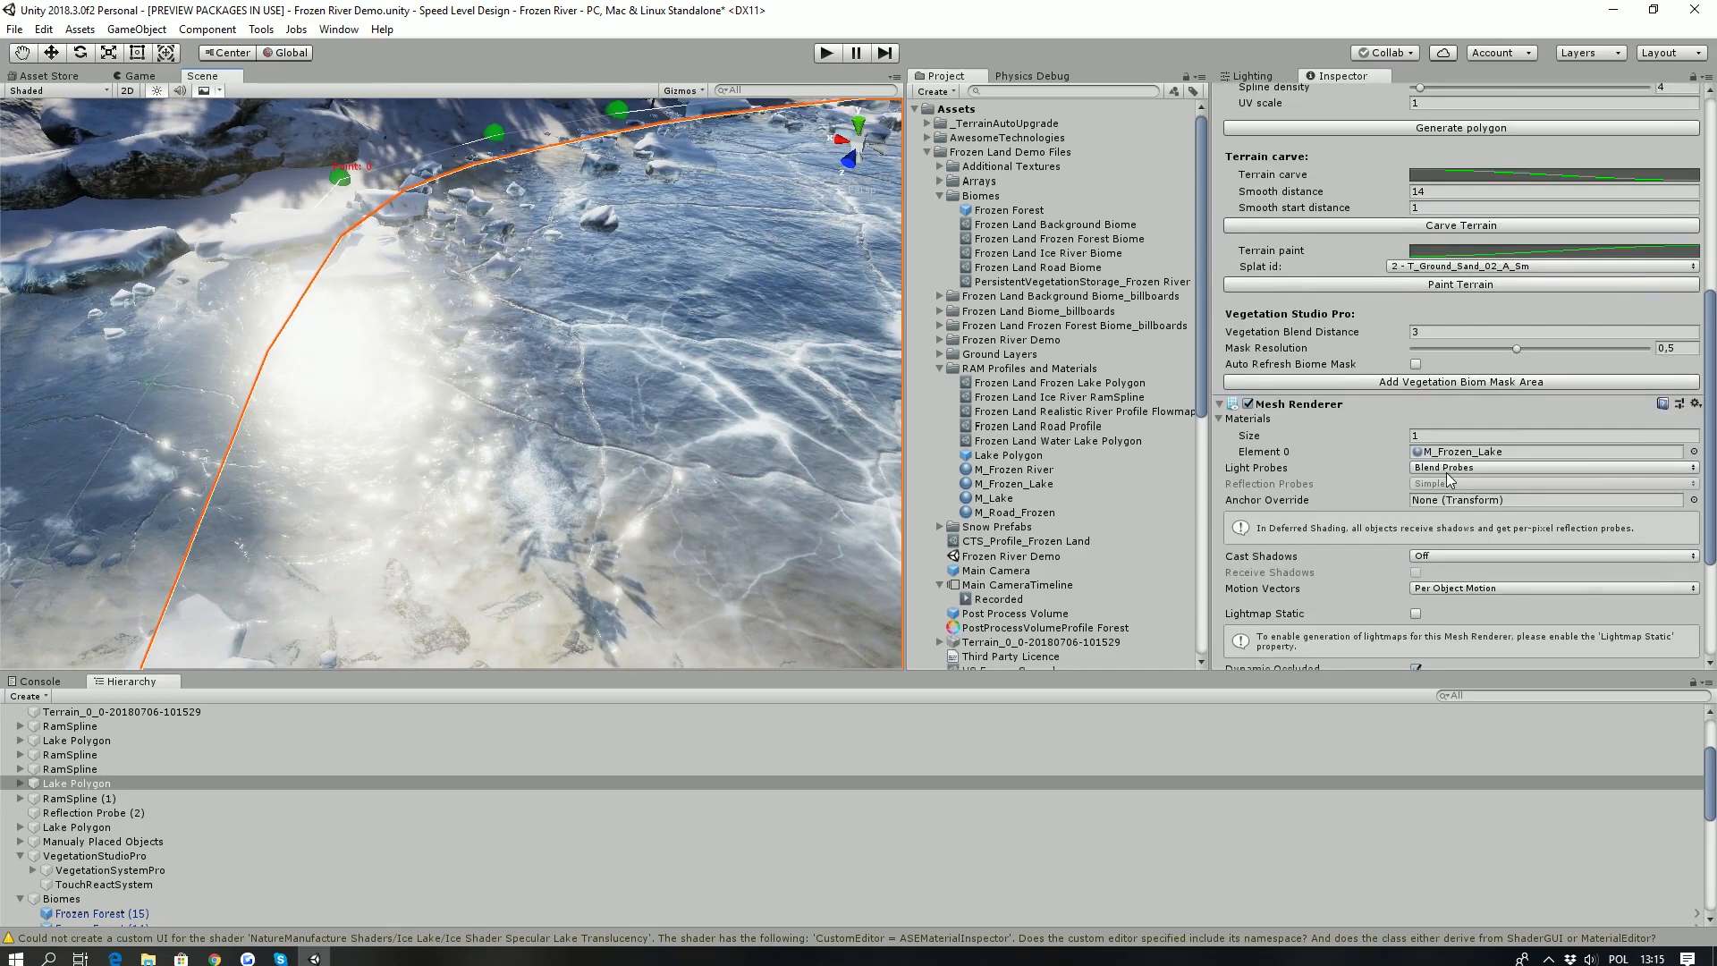
pyautogui.click(1238, 601)
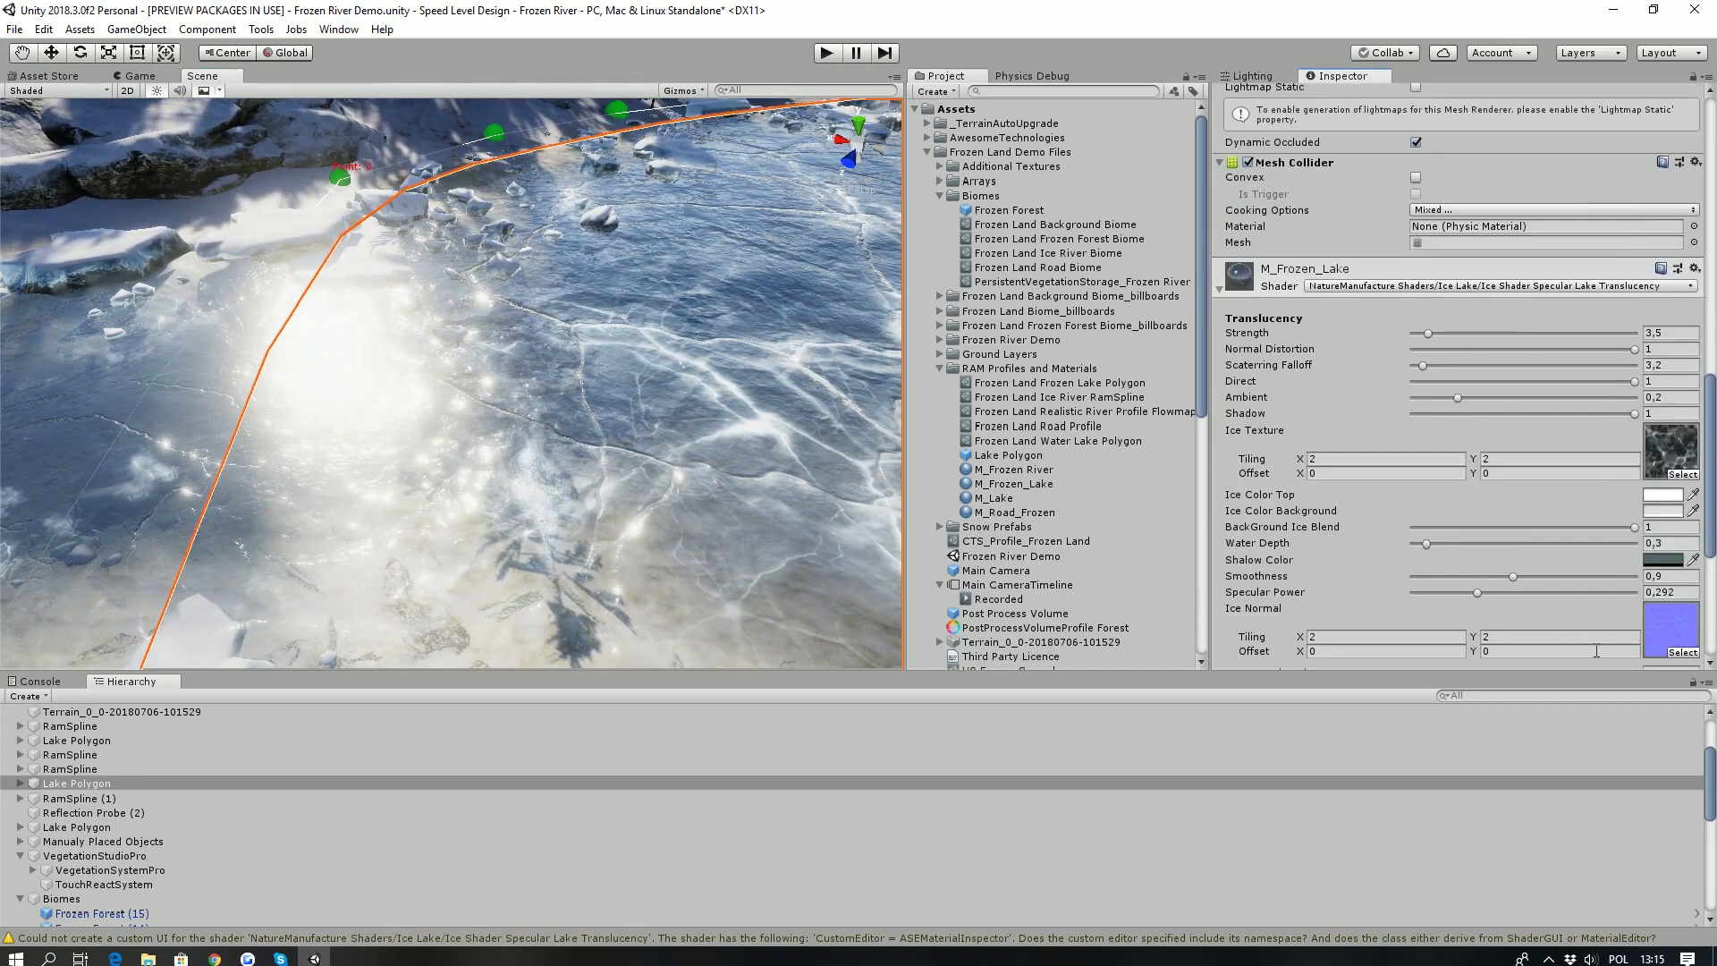
pyautogui.scroll(-5, 1623, 658)
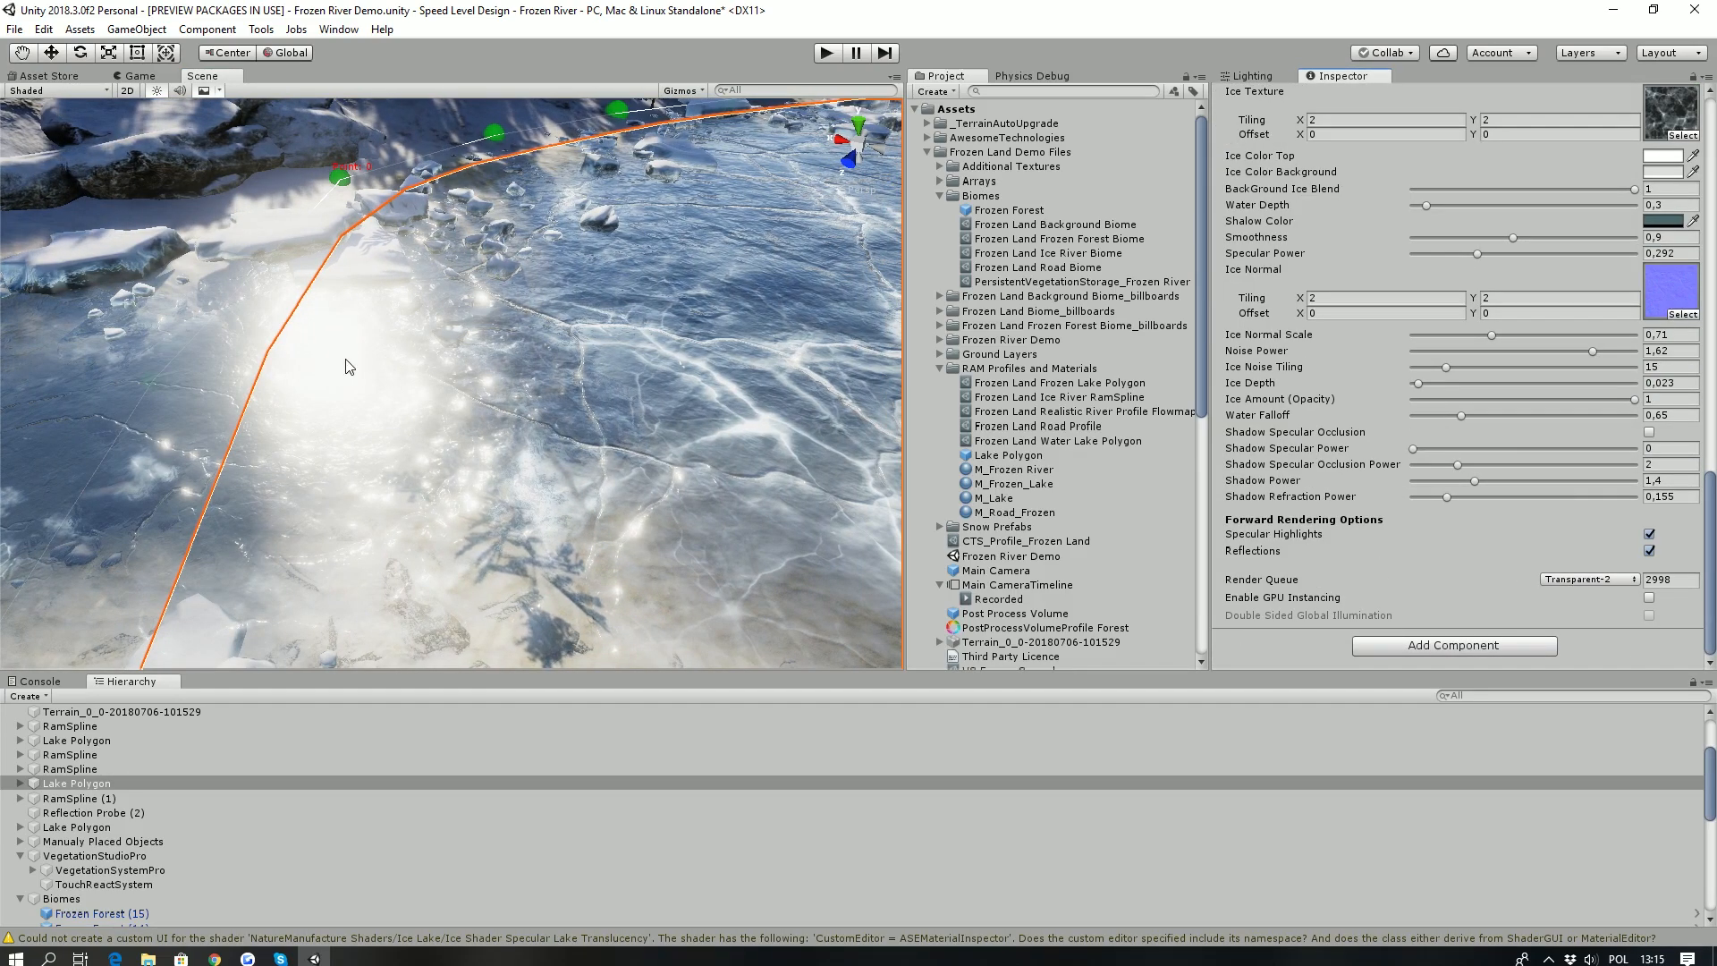
# - Select the adjoining river spline and expand its material to compare its render queue with the lake's
pyautogui.click(205, 362)
pyautogui.click(1251, 593)
pyautogui.scroll(-10, 1632, 608)
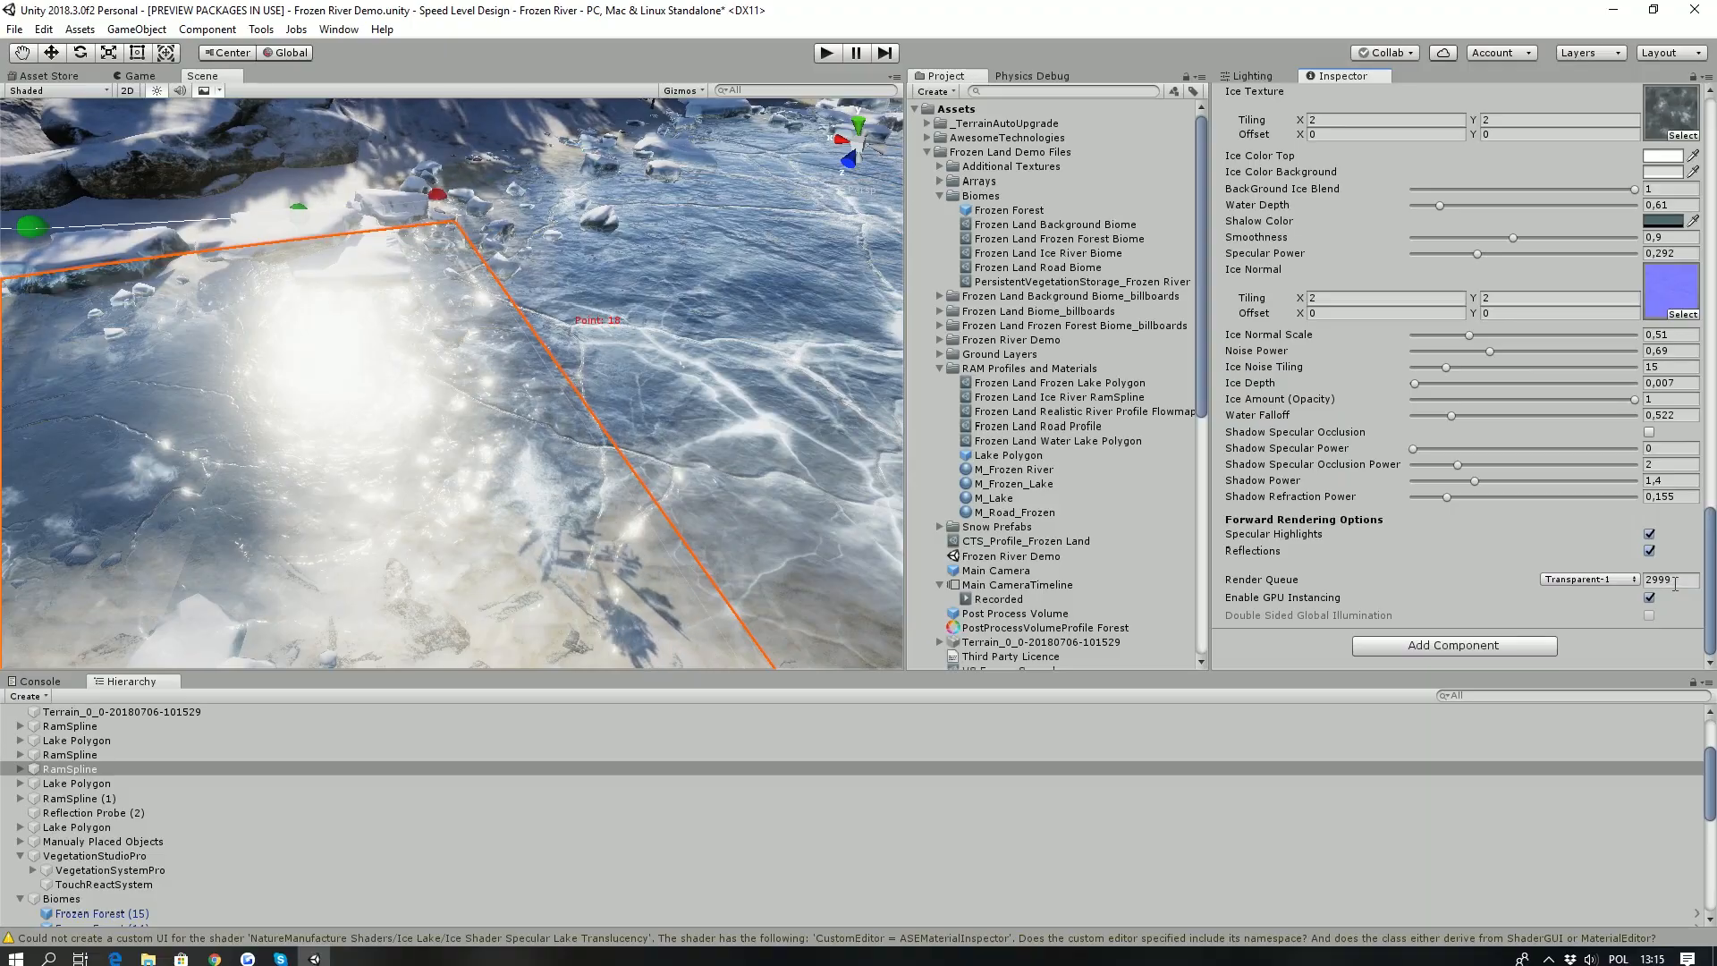
# - Create a new River Spline object for the open snowy slope beside the forest
pyautogui.press('s')
pyautogui.press('d')
pyautogui.moveTo(451, 336); pyautogui.dragTo(441, 349, button='right')
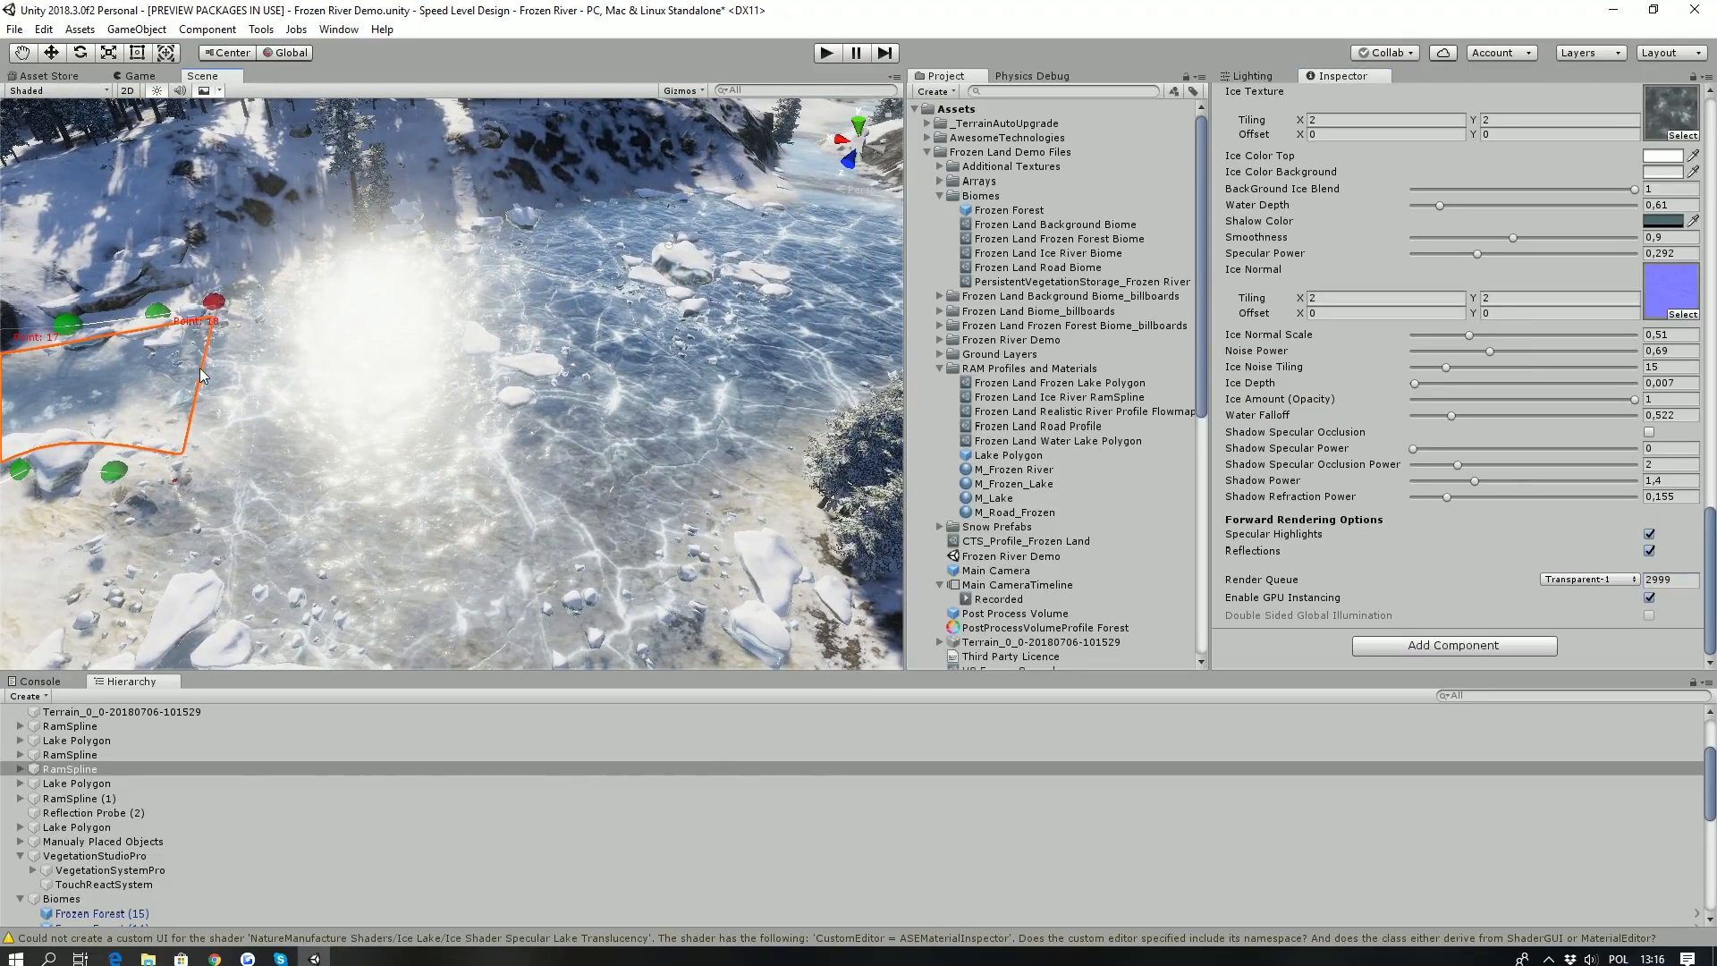
pyautogui.moveTo(394, 456); pyautogui.dragTo(164, 517, button='right')
pyautogui.click(25, 697)
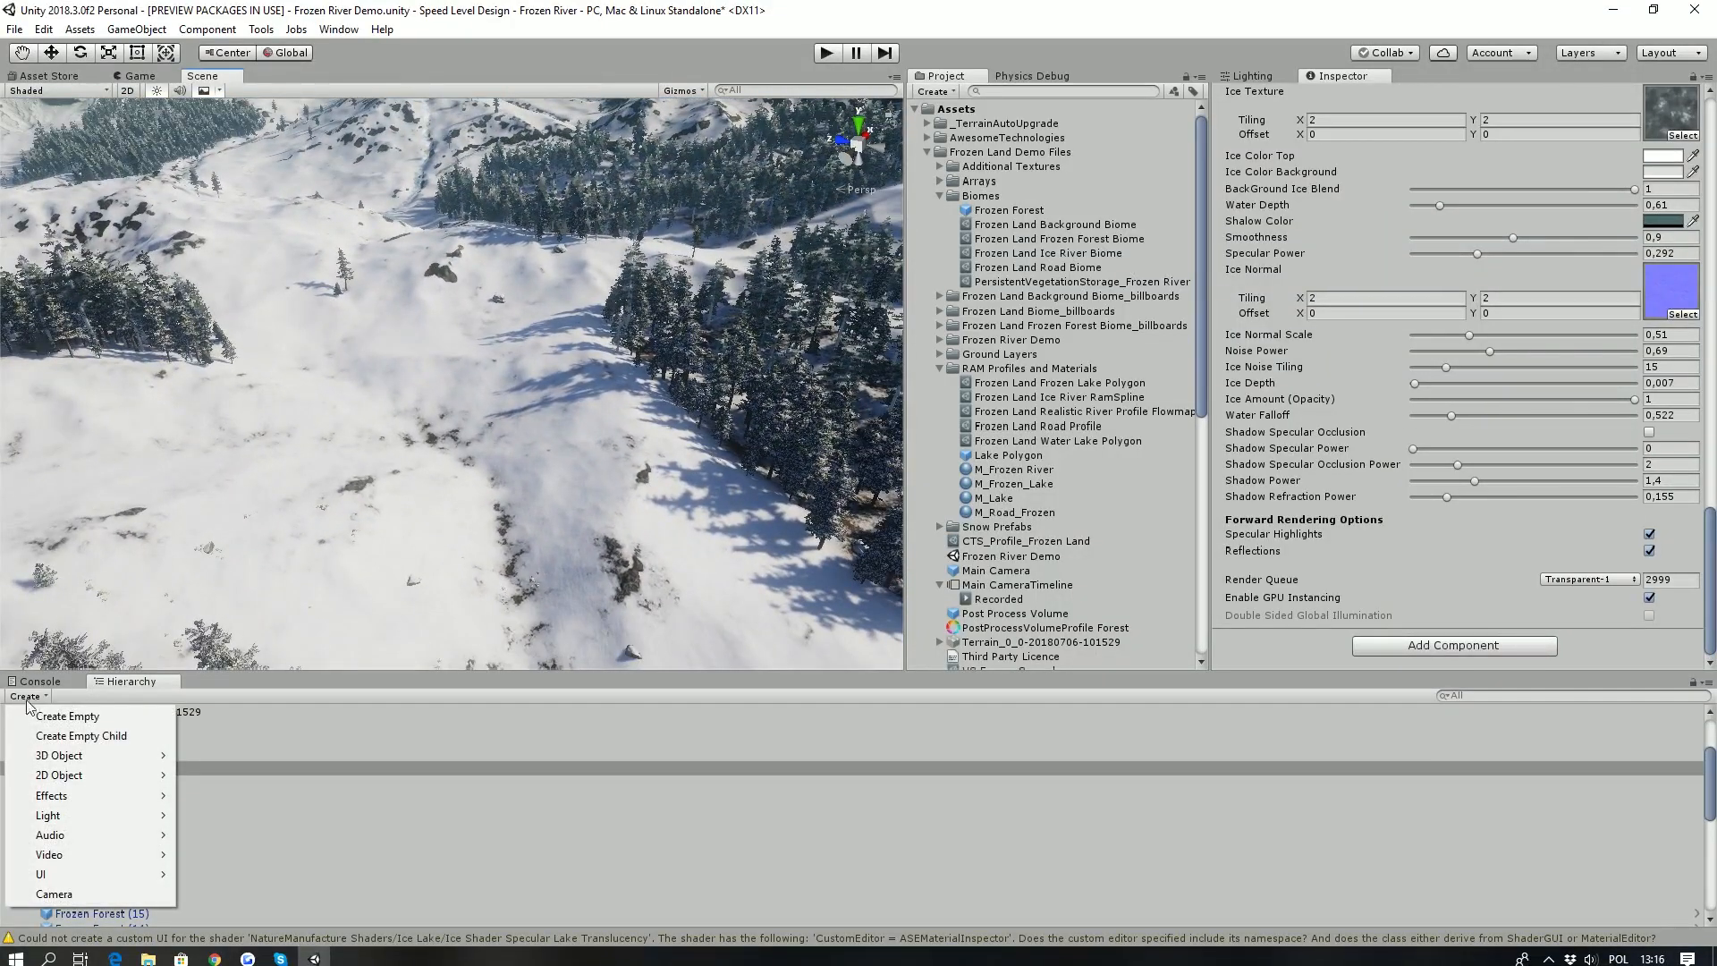
pyautogui.moveTo(78, 757)
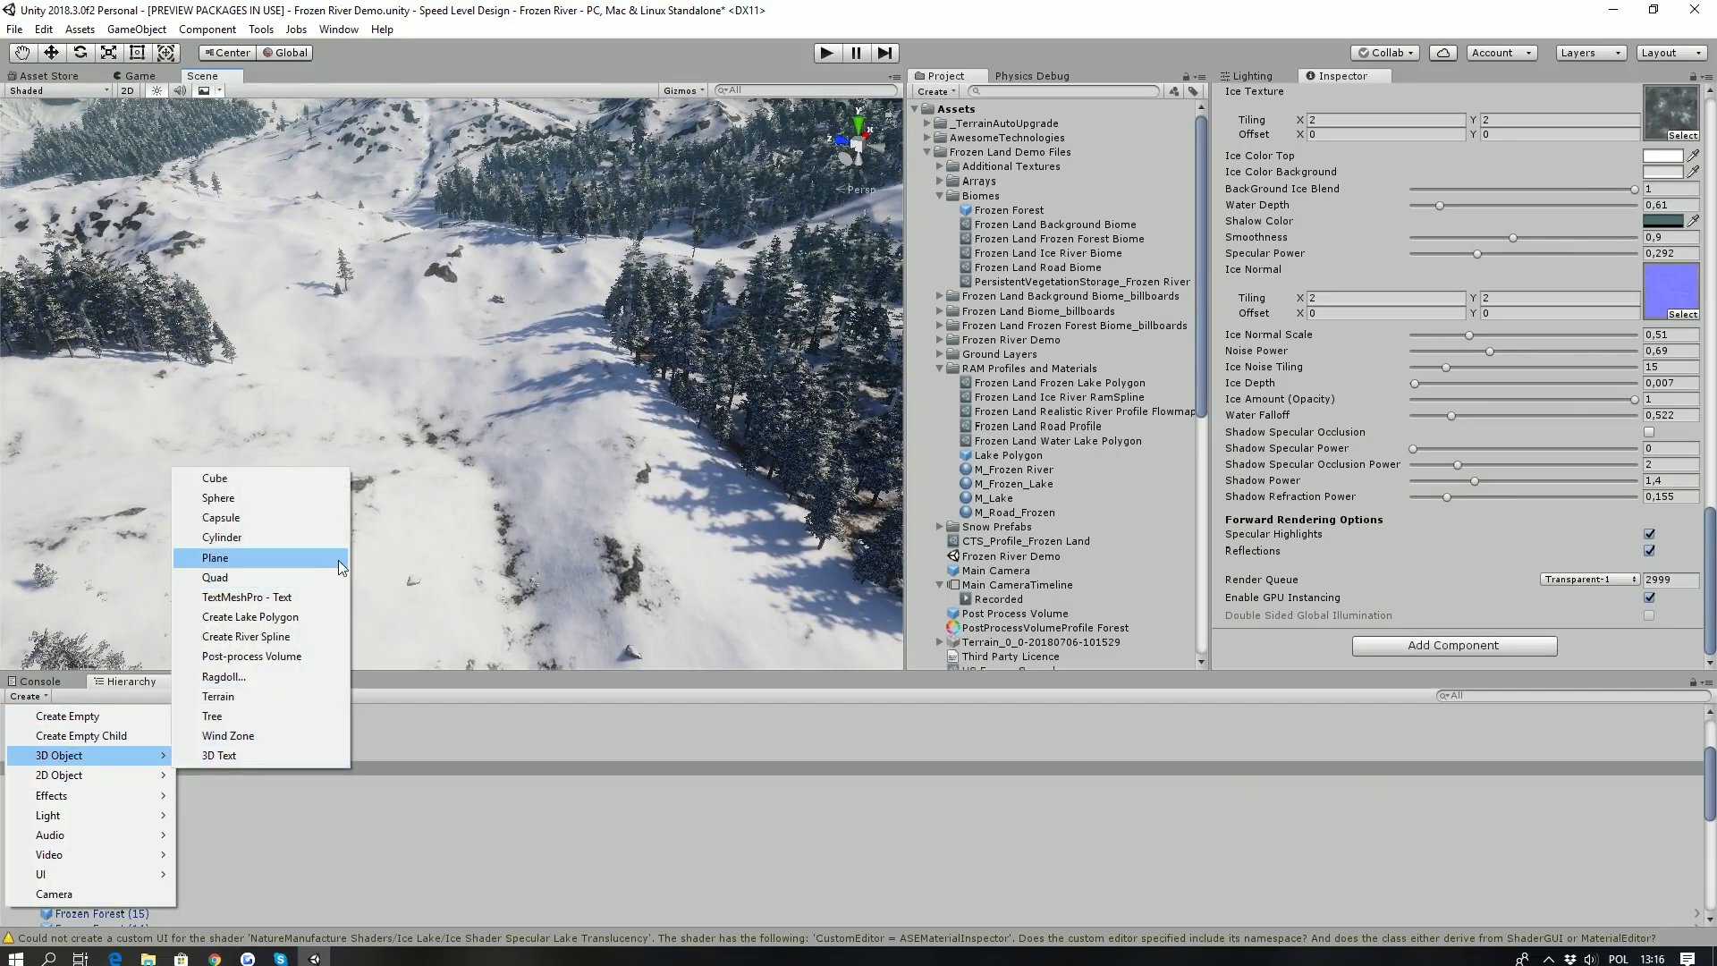
pyautogui.click(270, 638)
# - Place the spline's points in a winding path down the snowy slope, around a bend and through the forest
pyautogui.keyDown('ctrl'); pyautogui.click(245, 205); pyautogui.keyUp('ctrl')
pyautogui.keyDown('ctrl'); pyautogui.click(294, 318); pyautogui.keyUp('ctrl')
pyautogui.keyDown('ctrl'); pyautogui.click(365, 380); pyautogui.keyUp('ctrl')
pyautogui.moveTo(482, 536); pyautogui.dragTo(522, 577, button='right')
pyautogui.keyDown('ctrl'); pyautogui.click(536, 558); pyautogui.keyUp('ctrl')
pyautogui.keyDown('ctrl'); pyautogui.click(788, 535); pyautogui.keyUp('ctrl')
pyautogui.keyDown('ctrl'); pyautogui.click(787, 439); pyautogui.keyUp('ctrl')
pyautogui.keyDown('ctrl'); pyautogui.click(672, 326); pyautogui.keyUp('ctrl')
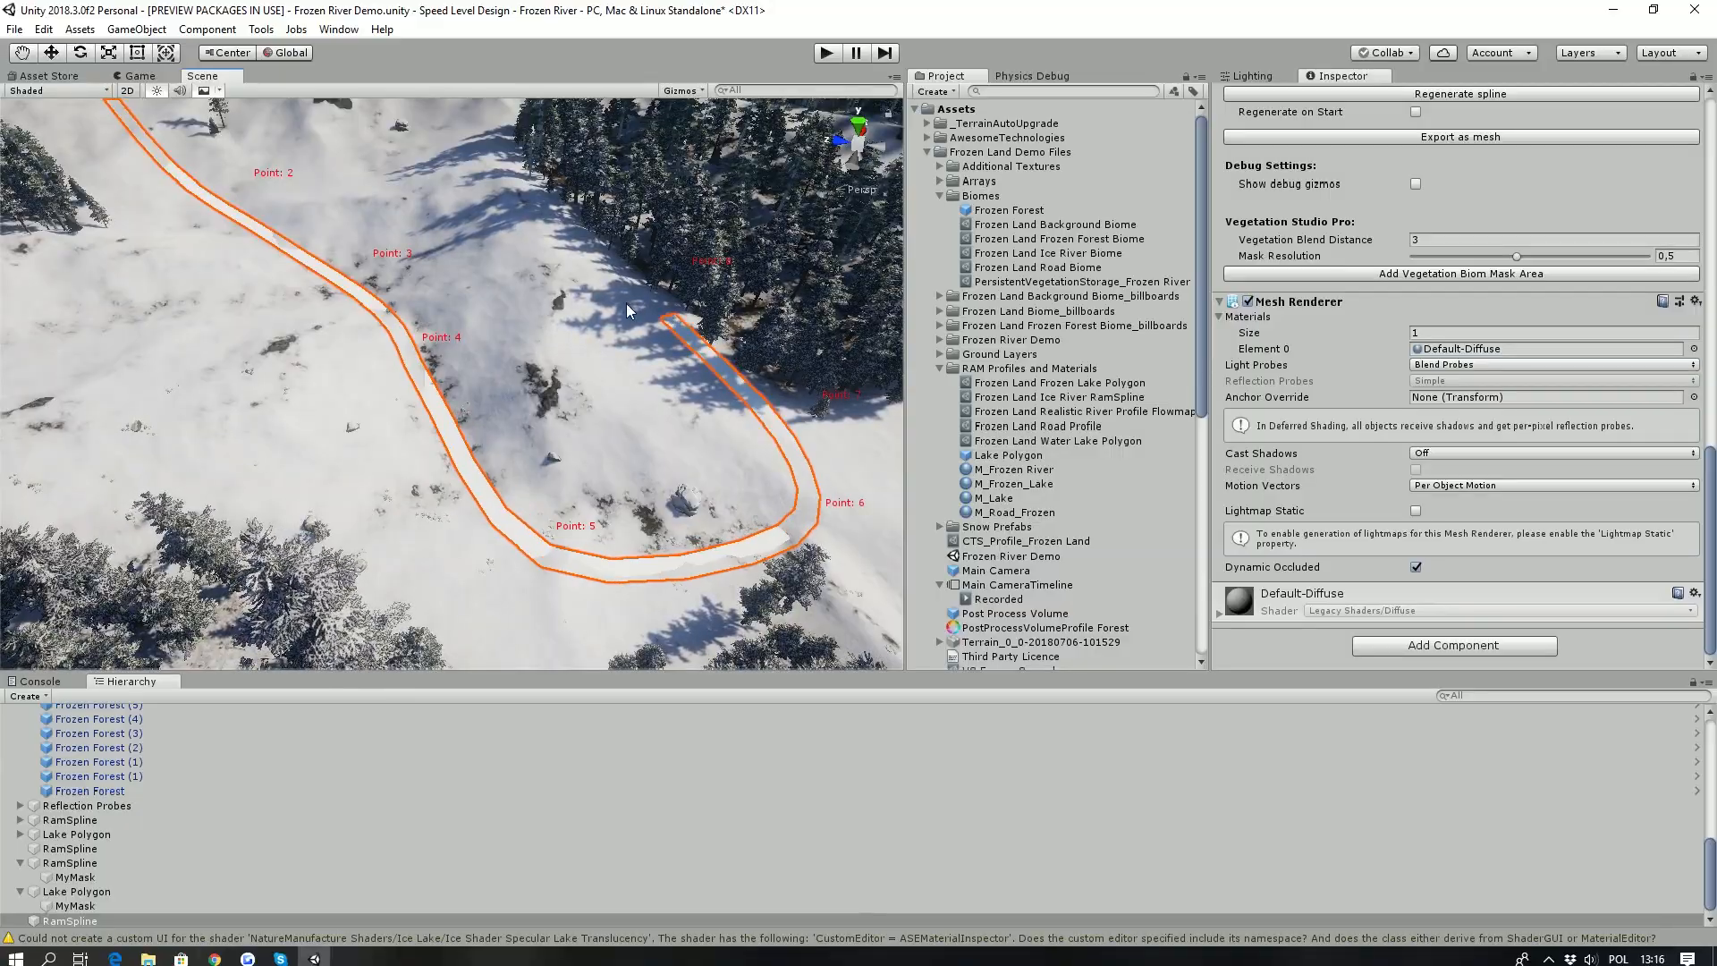
pyautogui.moveTo(673, 325); pyautogui.dragTo(711, 279, button='right')
pyautogui.moveTo(811, 292); pyautogui.dragTo(439, 361, button='right')
# - Apply the Frozen Land Road Profile to the new spline
pyautogui.scroll(6, 1209, 307)
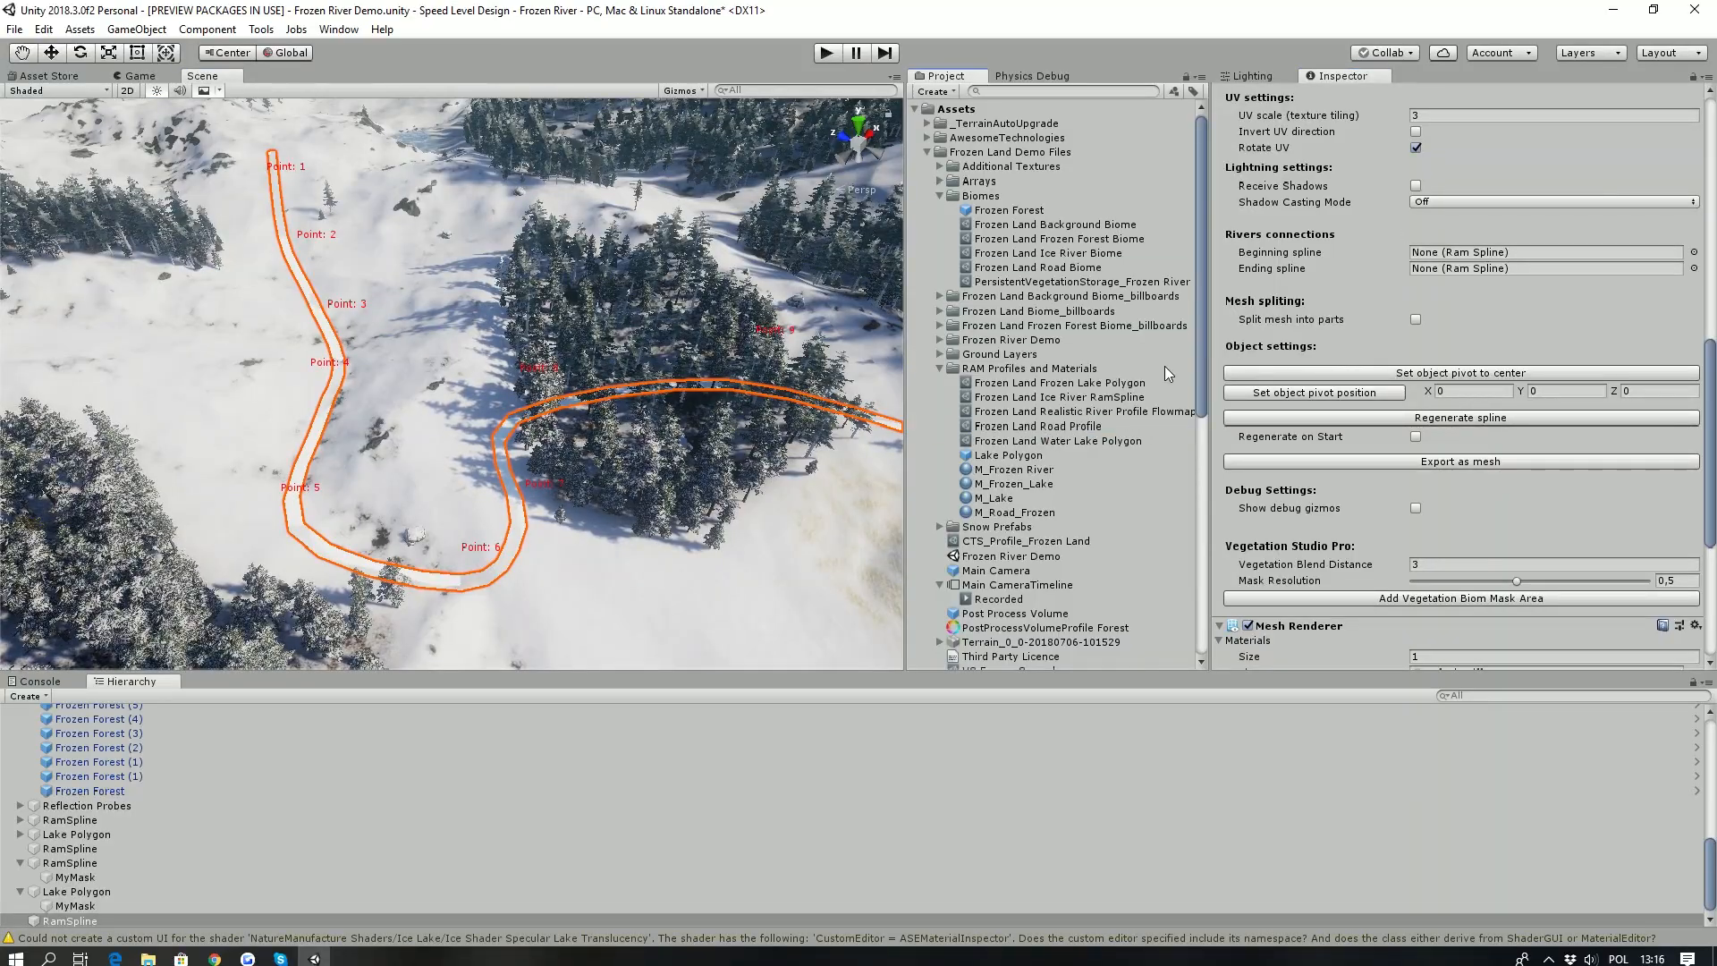
pyautogui.scroll(5, 1534, 325)
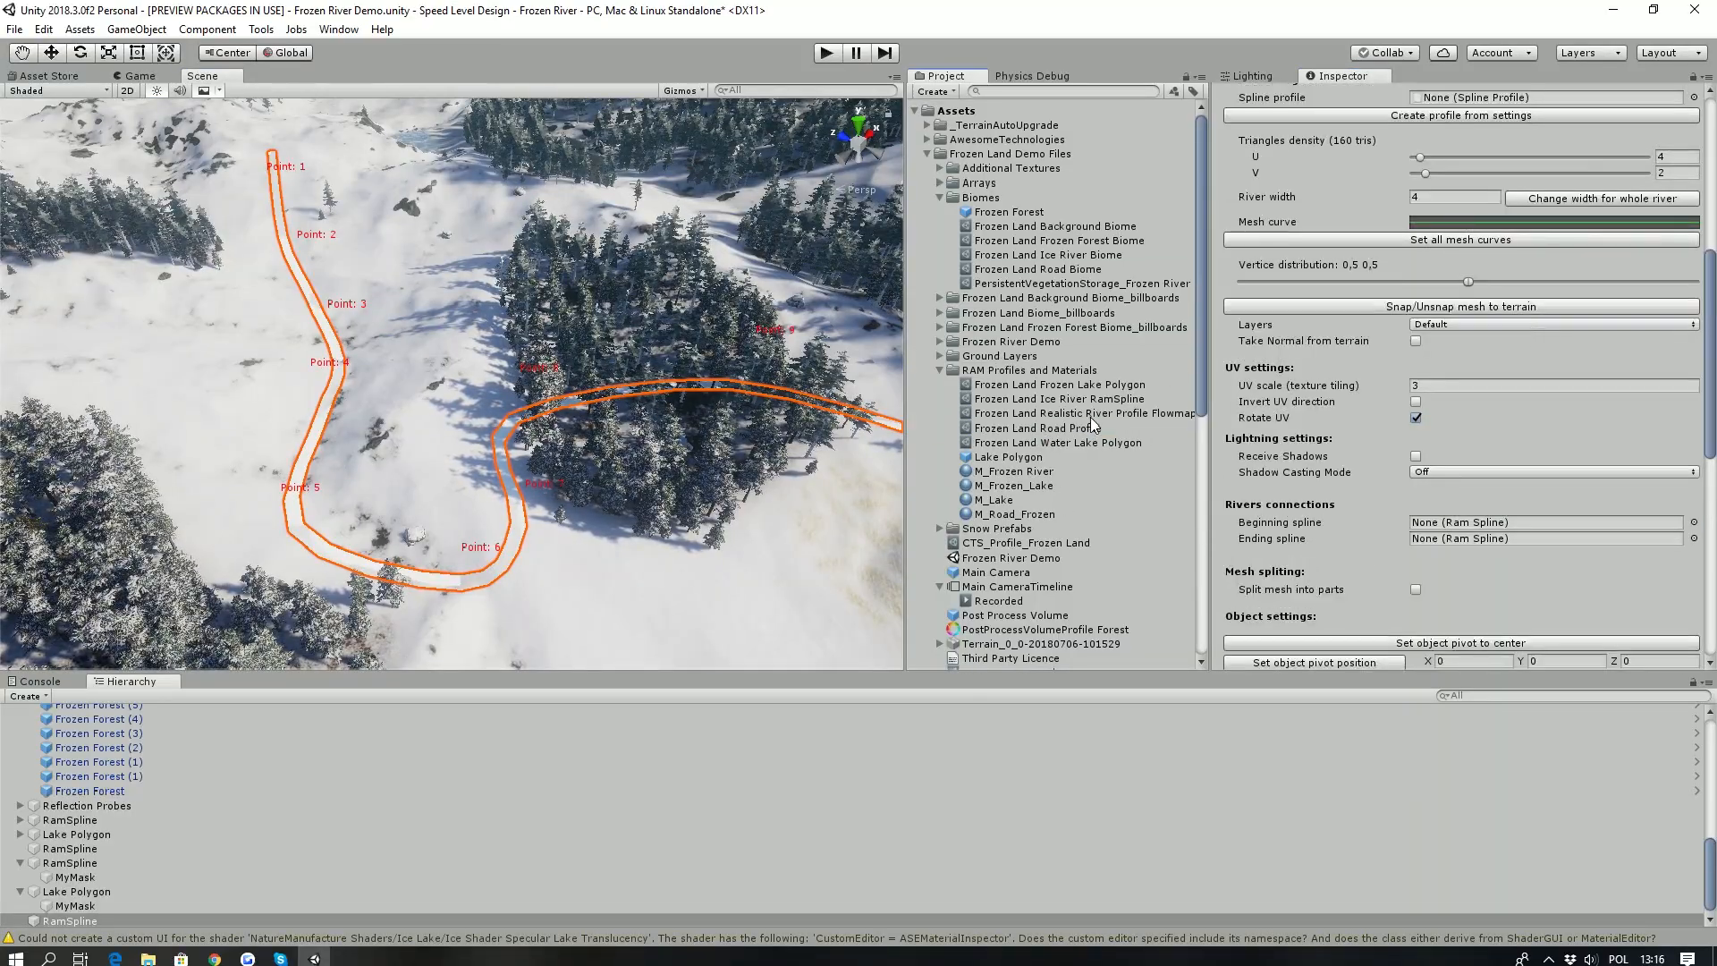
pyautogui.moveTo(1457, 101); pyautogui.dragTo(1457, 101)
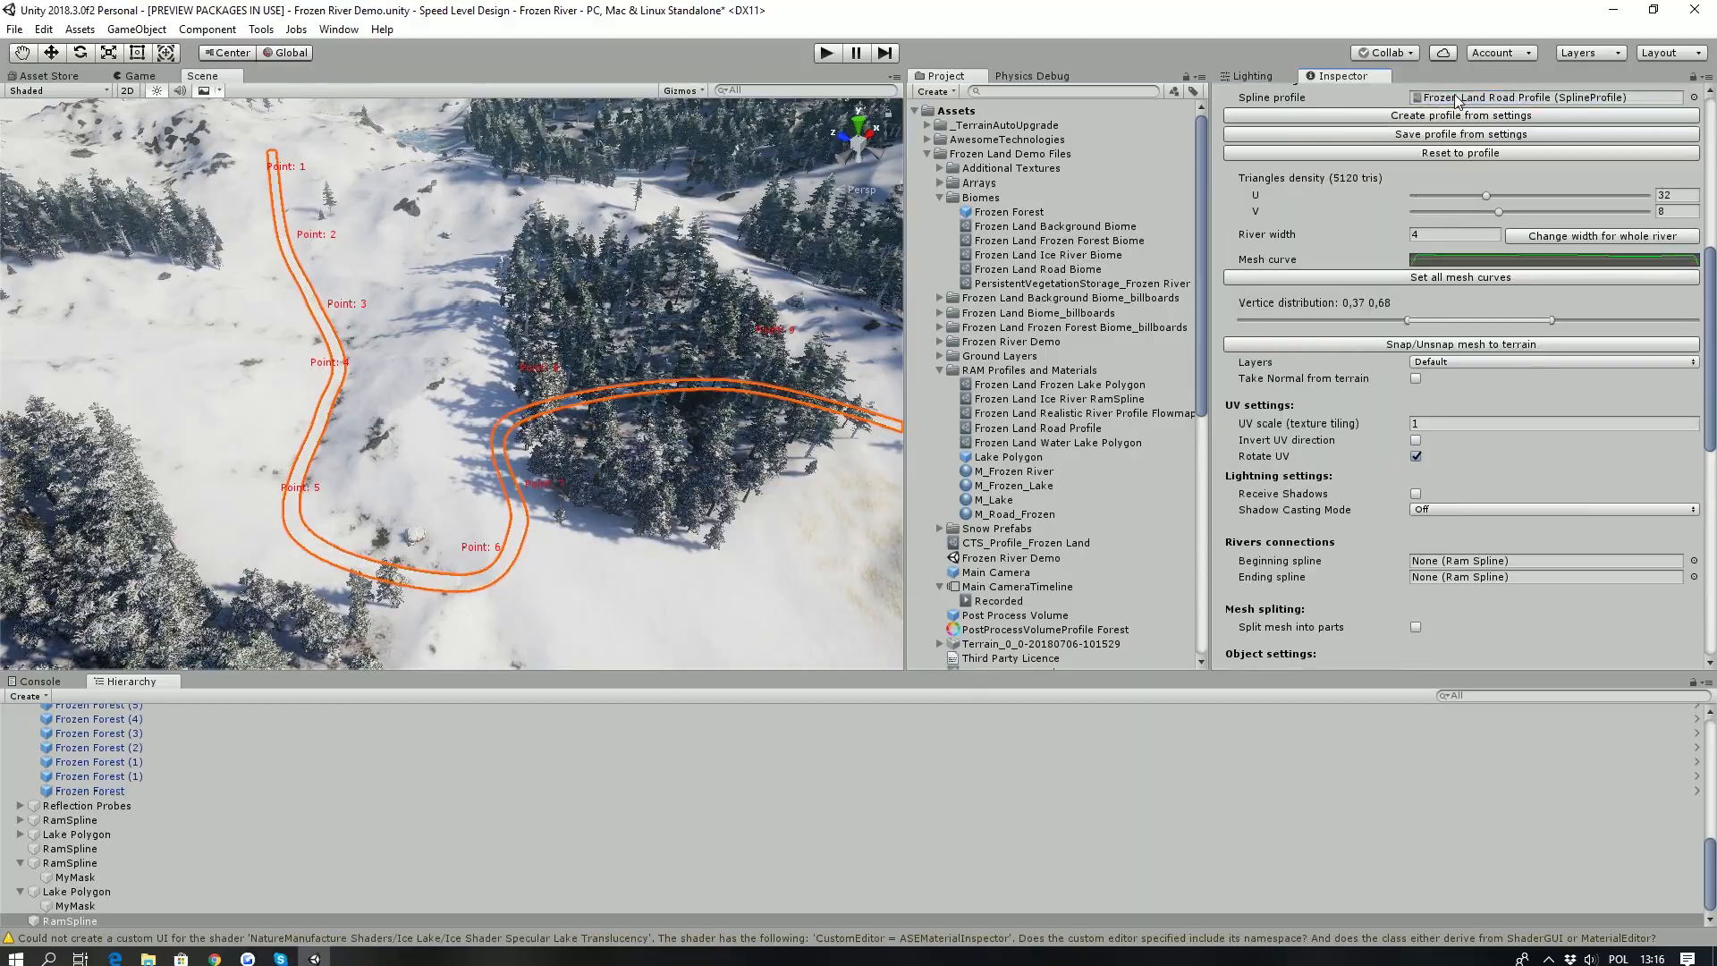
# - Set the river width to 6 for the whole road spline
pyautogui.moveTo(420, 369); pyautogui.dragTo(556, 368, button='right')
pyautogui.press('w')
pyautogui.press('s')
pyautogui.press('s')
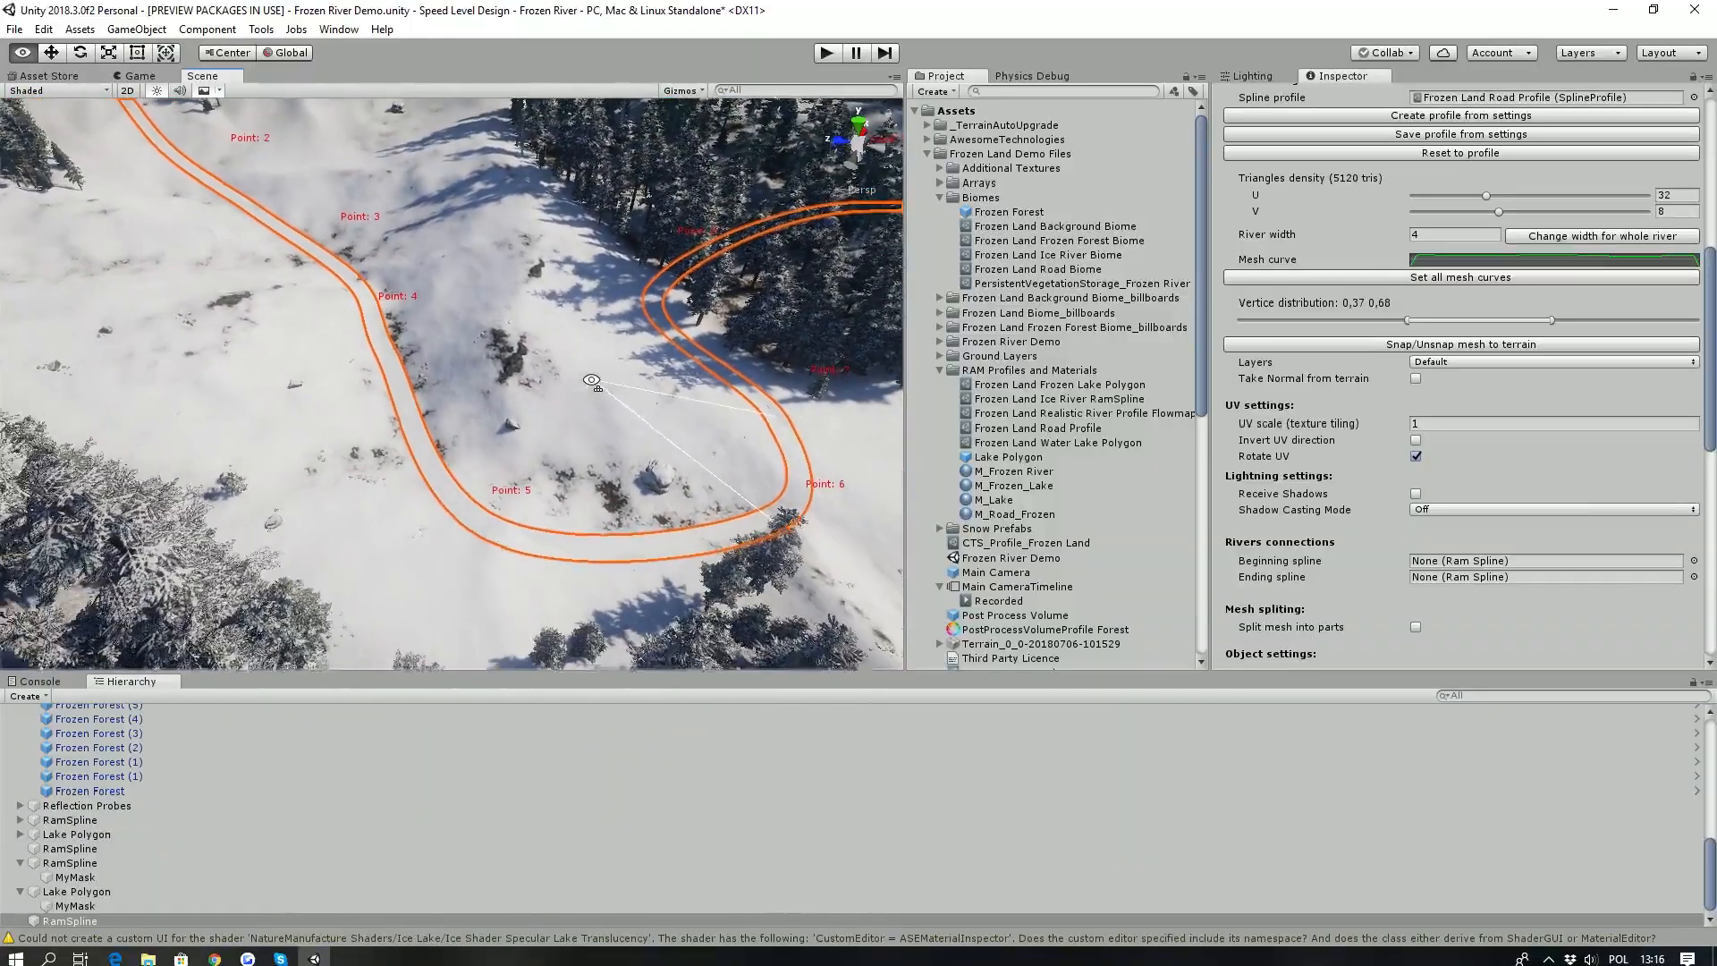
pyautogui.scroll(-4, 1354, 398)
pyautogui.scroll(4, 1349, 394)
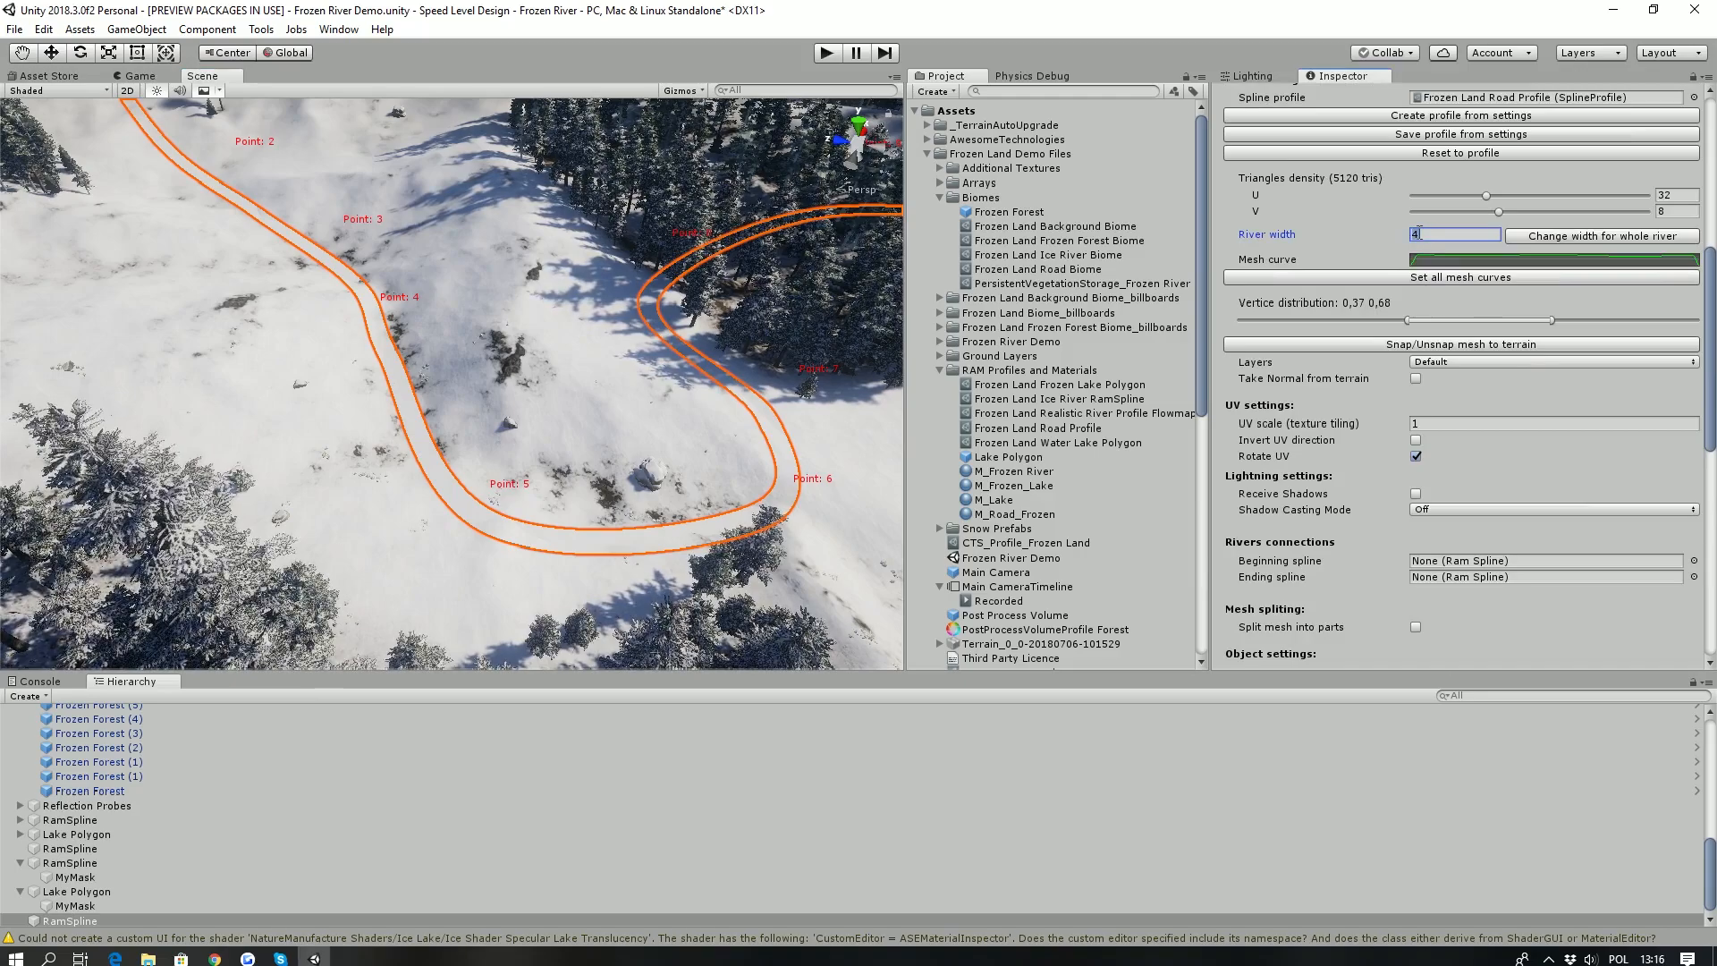
pyautogui.click(1537, 230)
# - Toggle the road mesh's snapping to the terrain and check how it follows the slope
pyautogui.scroll(-4, 1427, 416)
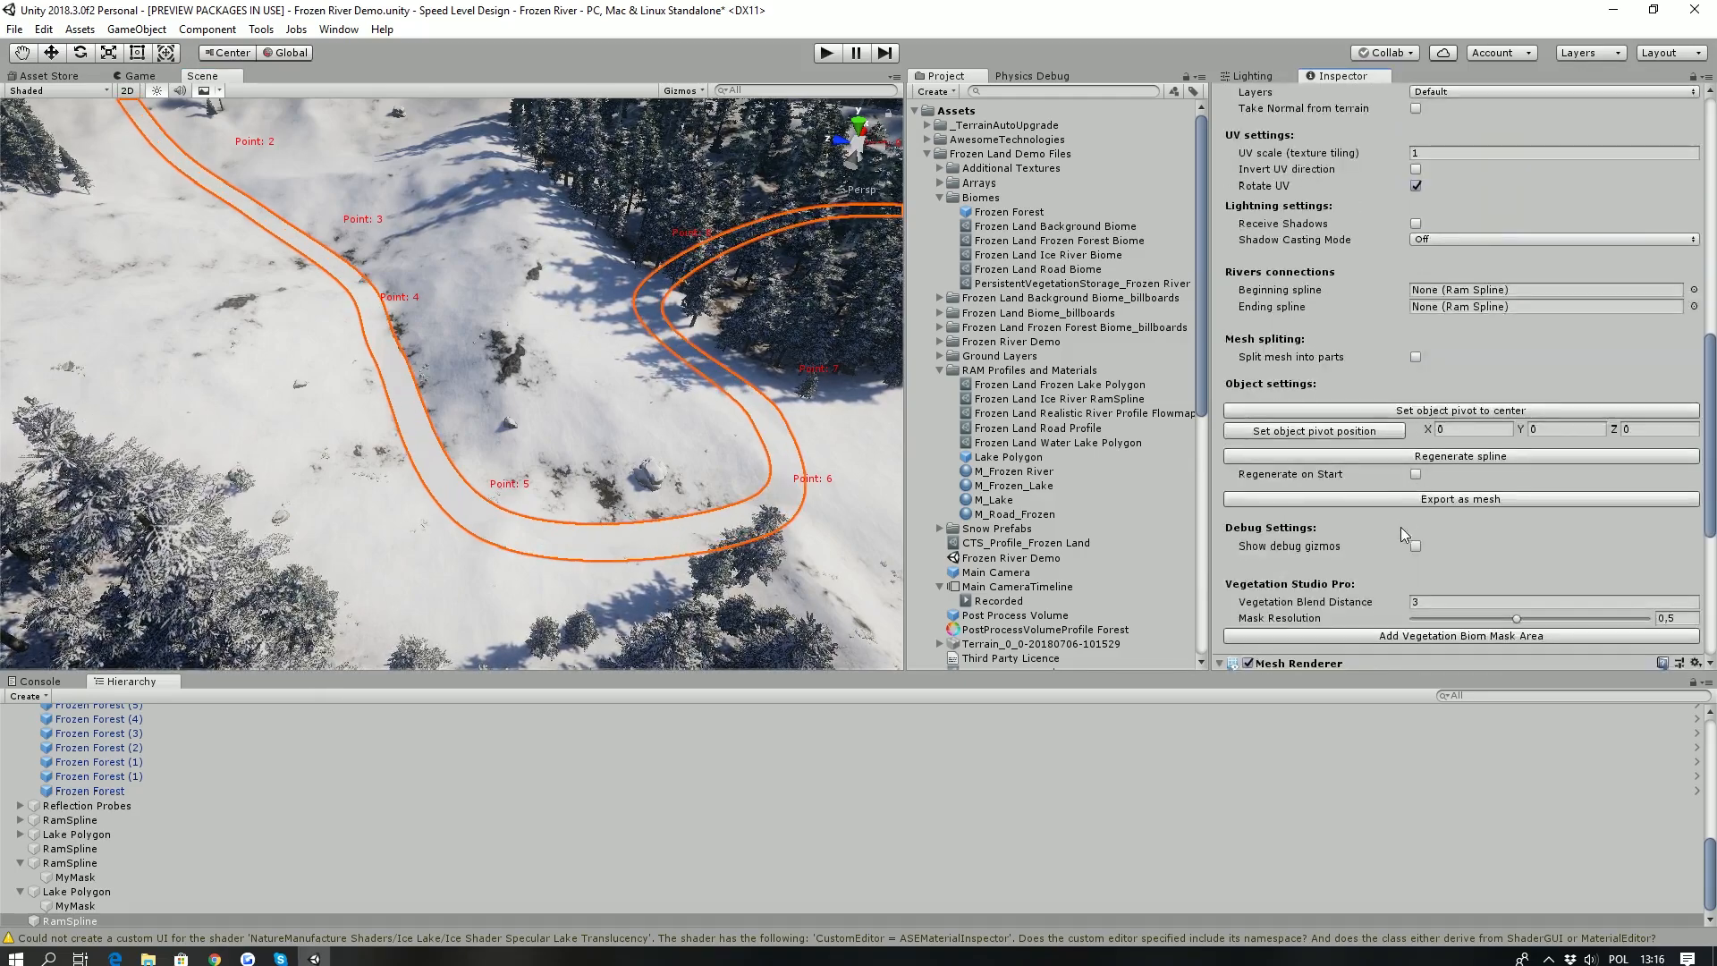
pyautogui.scroll(3, 1395, 500)
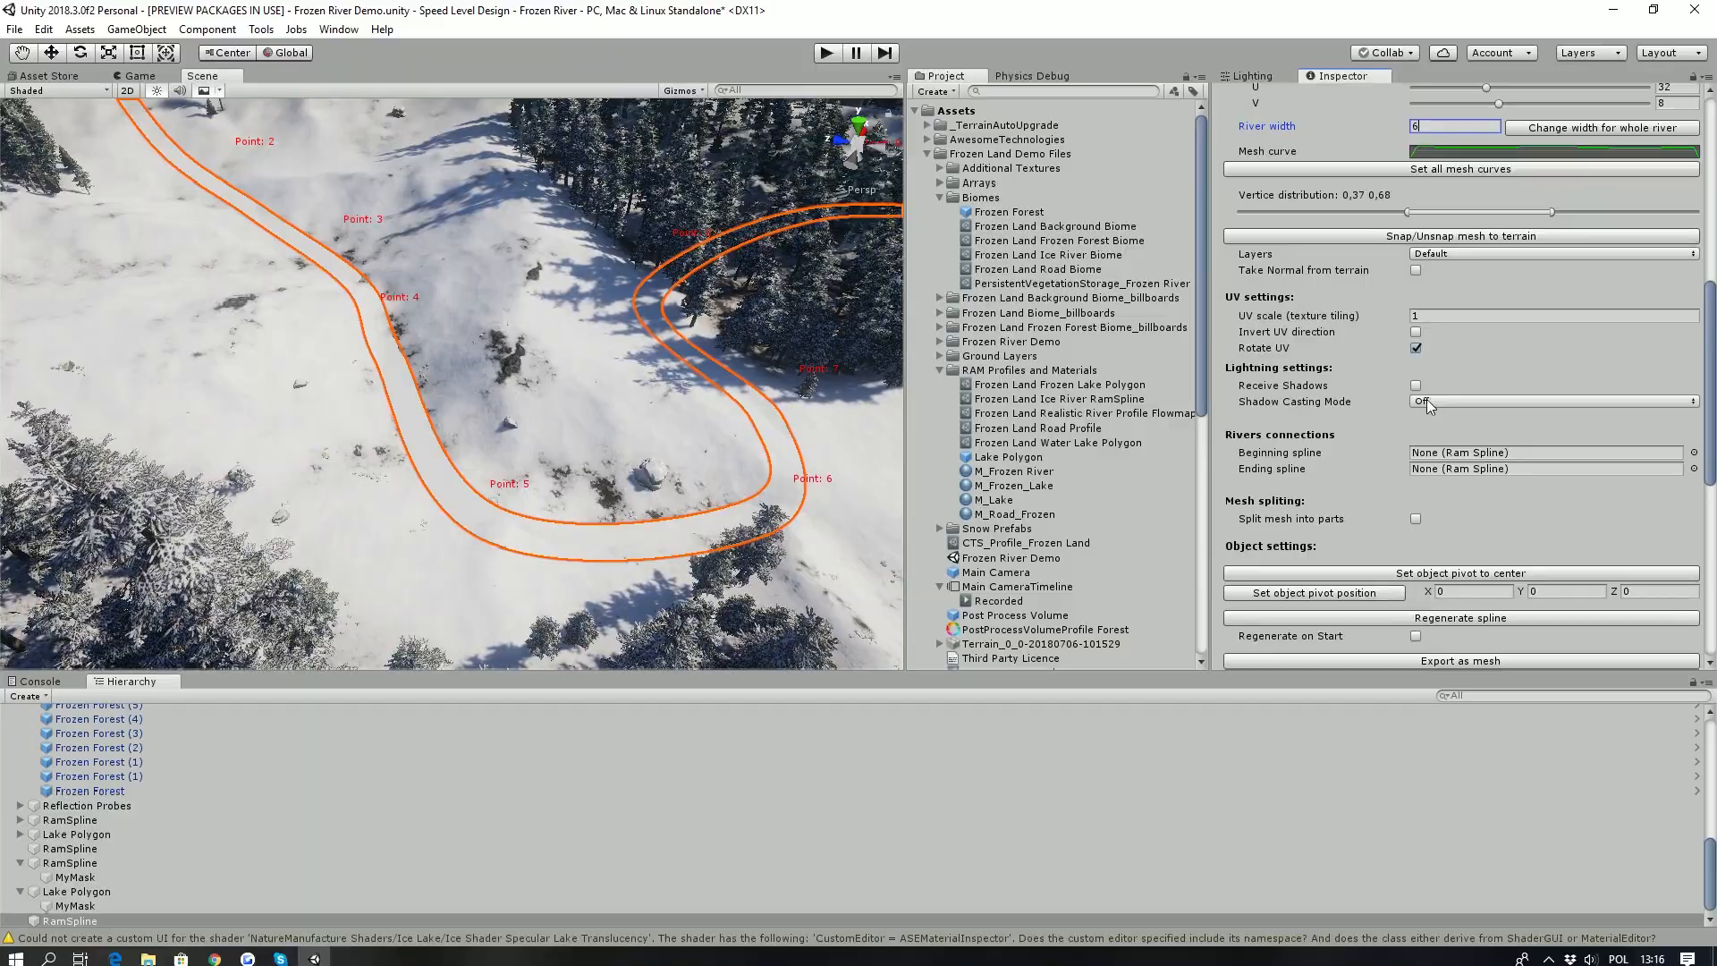
pyautogui.click(1372, 240)
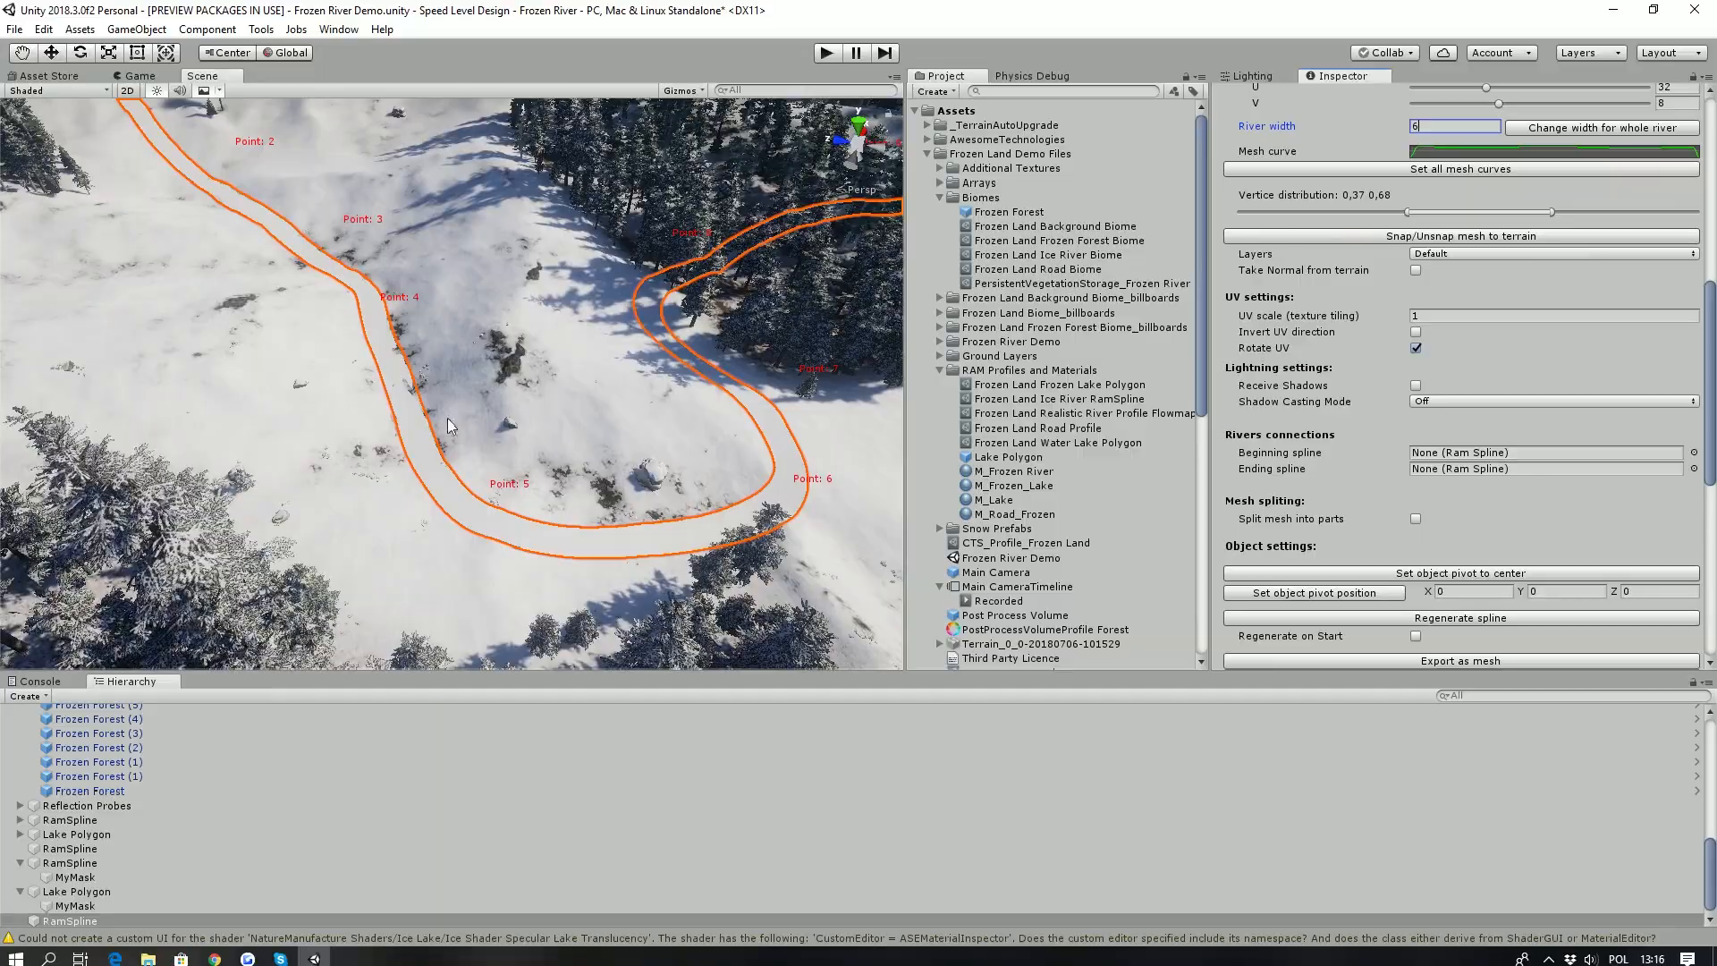
pyautogui.moveTo(557, 516); pyautogui.dragTo(798, 400, button='right')
pyautogui.click(1334, 236)
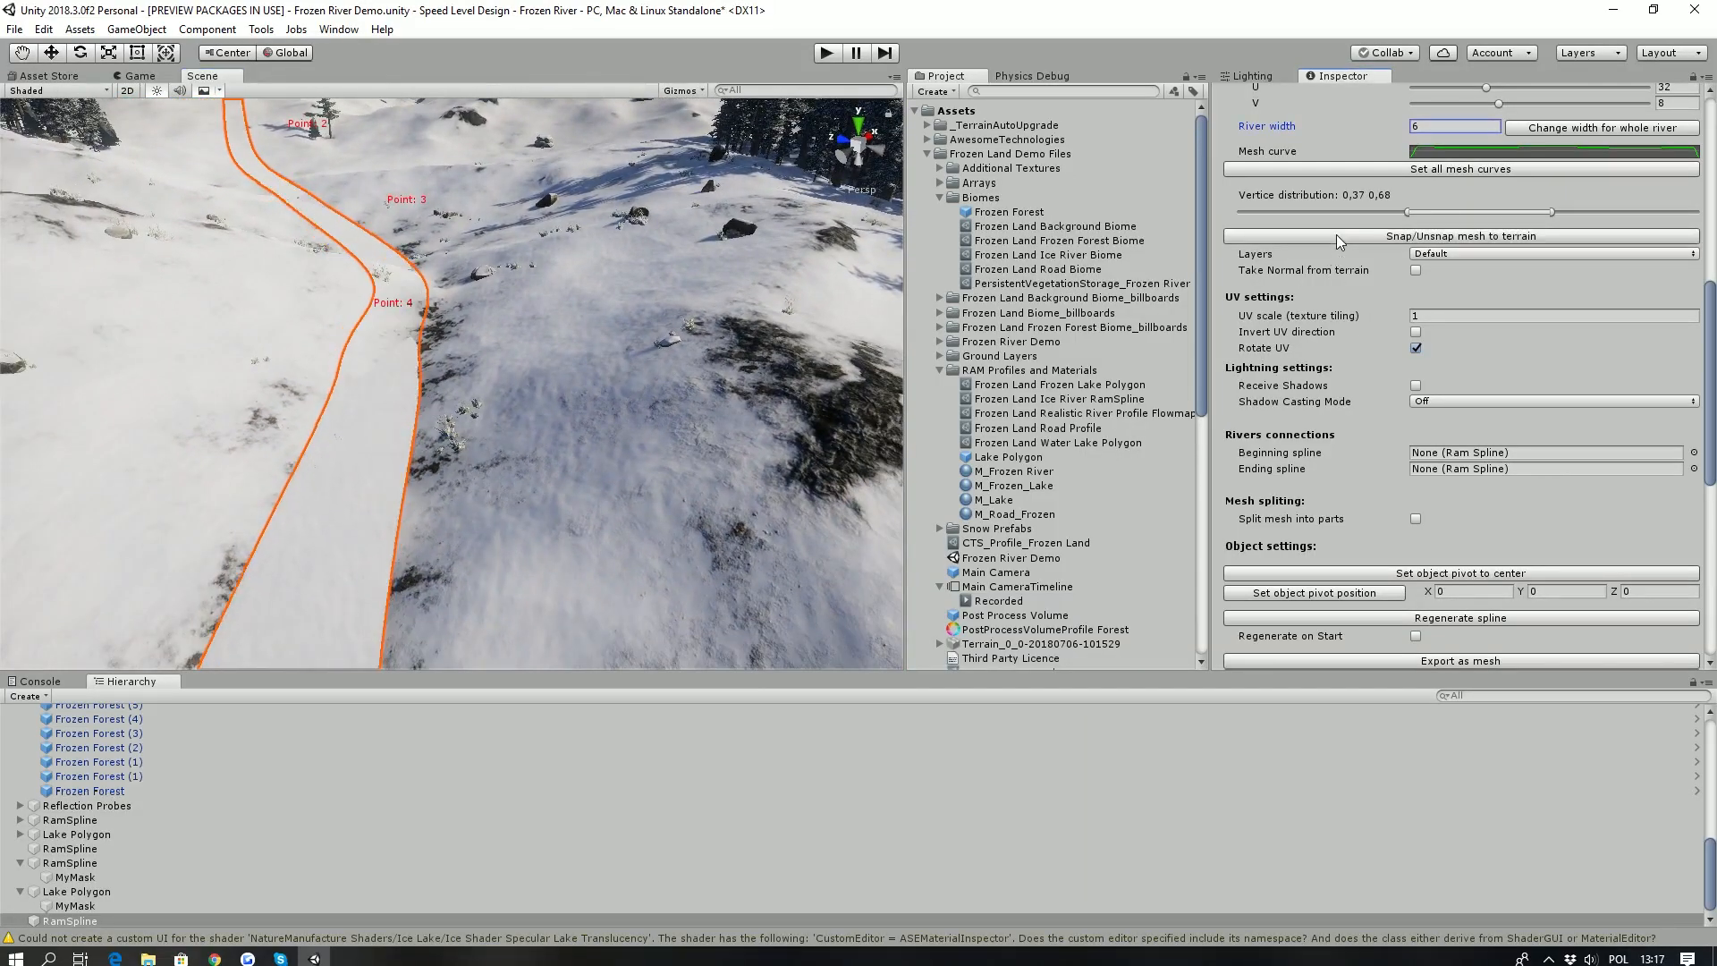
# - Carve the terrain along the road spline and inspect the surrounding slope
pyautogui.scroll(3, 1377, 527)
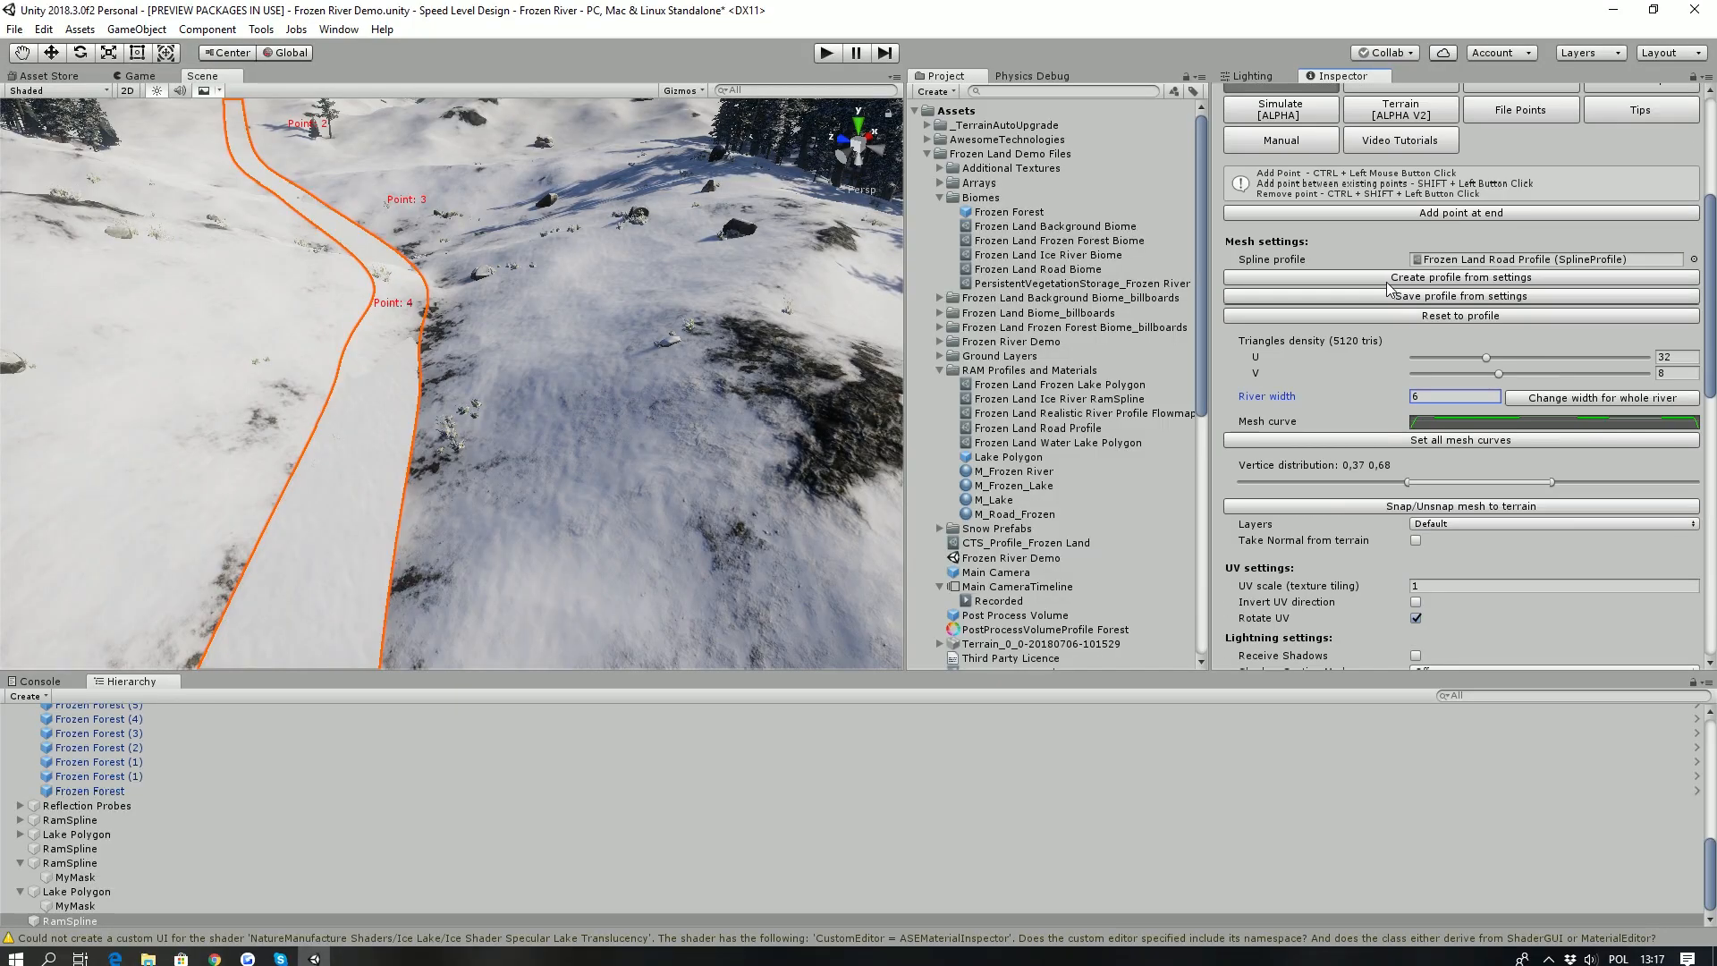
pyautogui.click(1374, 116)
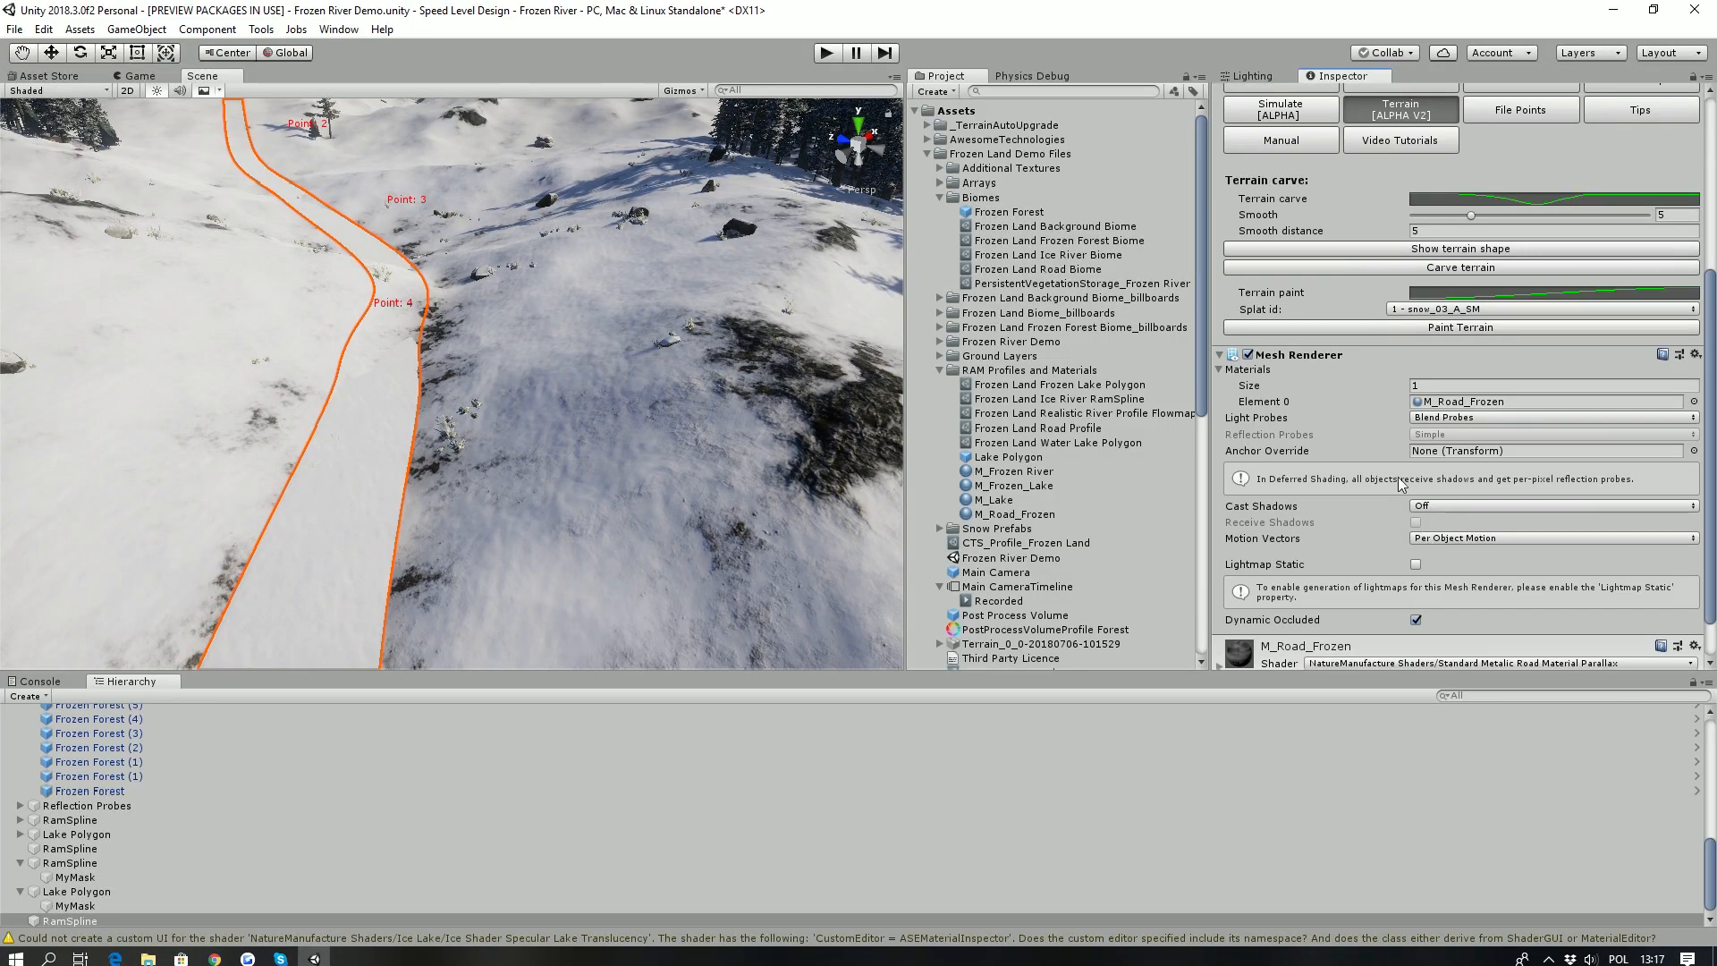
pyautogui.click(1448, 269)
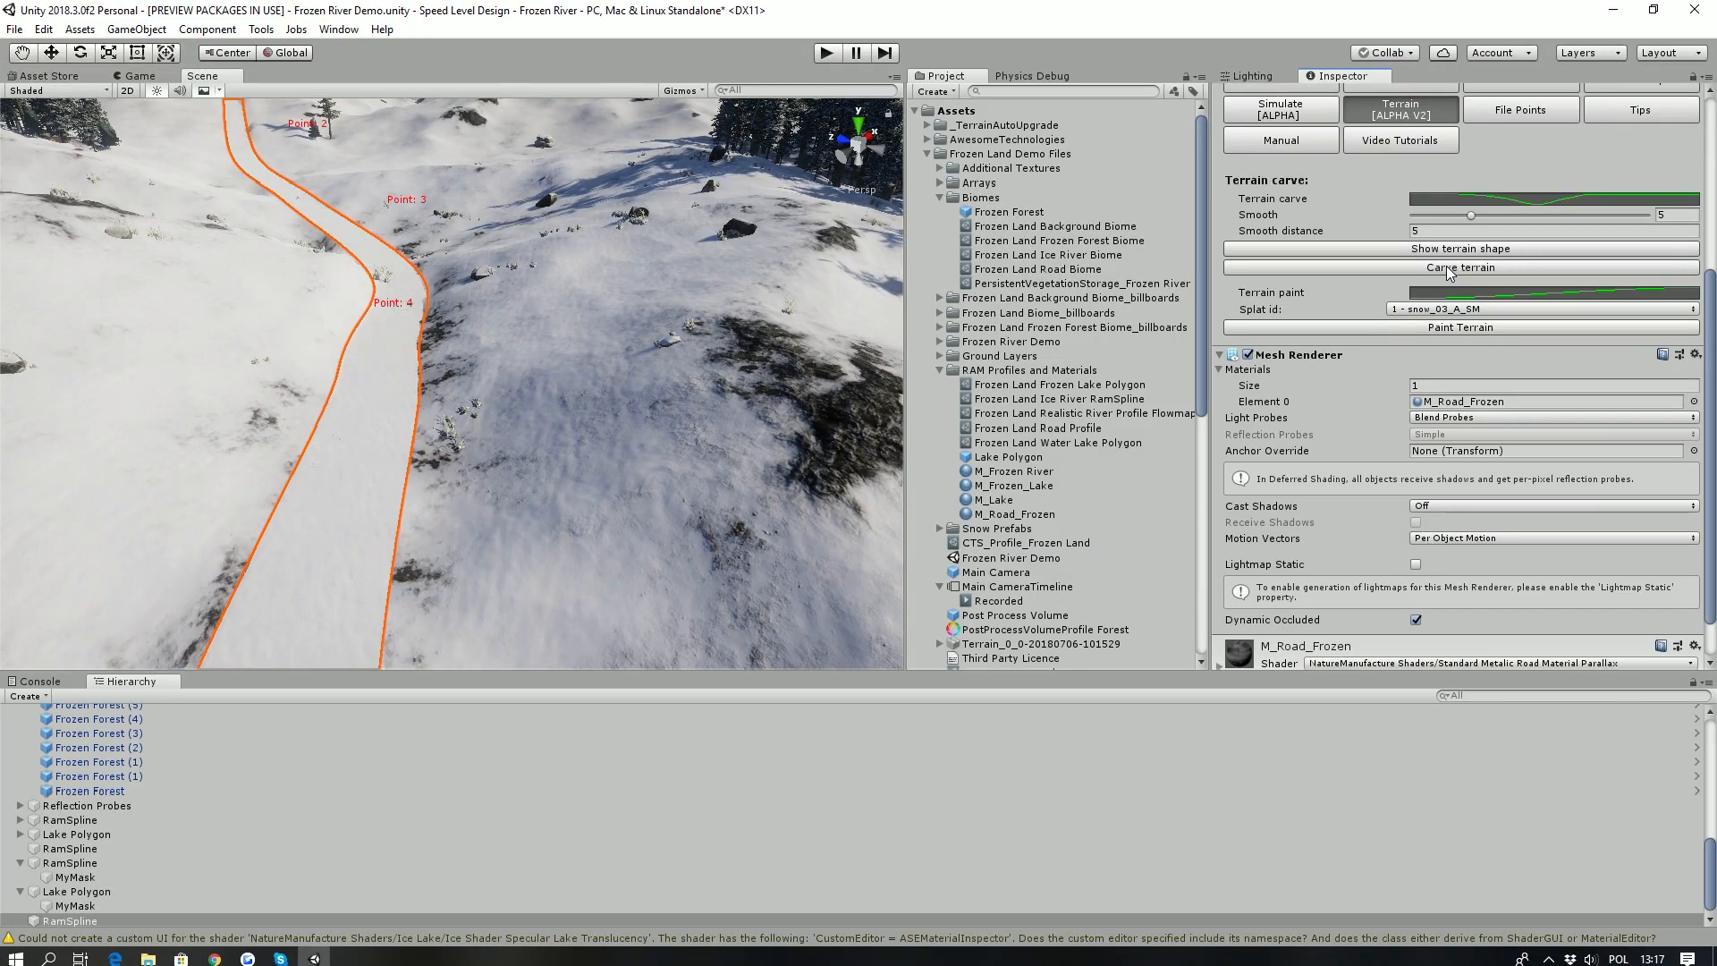
pyautogui.moveTo(517, 395); pyautogui.dragTo(563, 436, button='right')
pyautogui.scroll(2, 1397, 449)
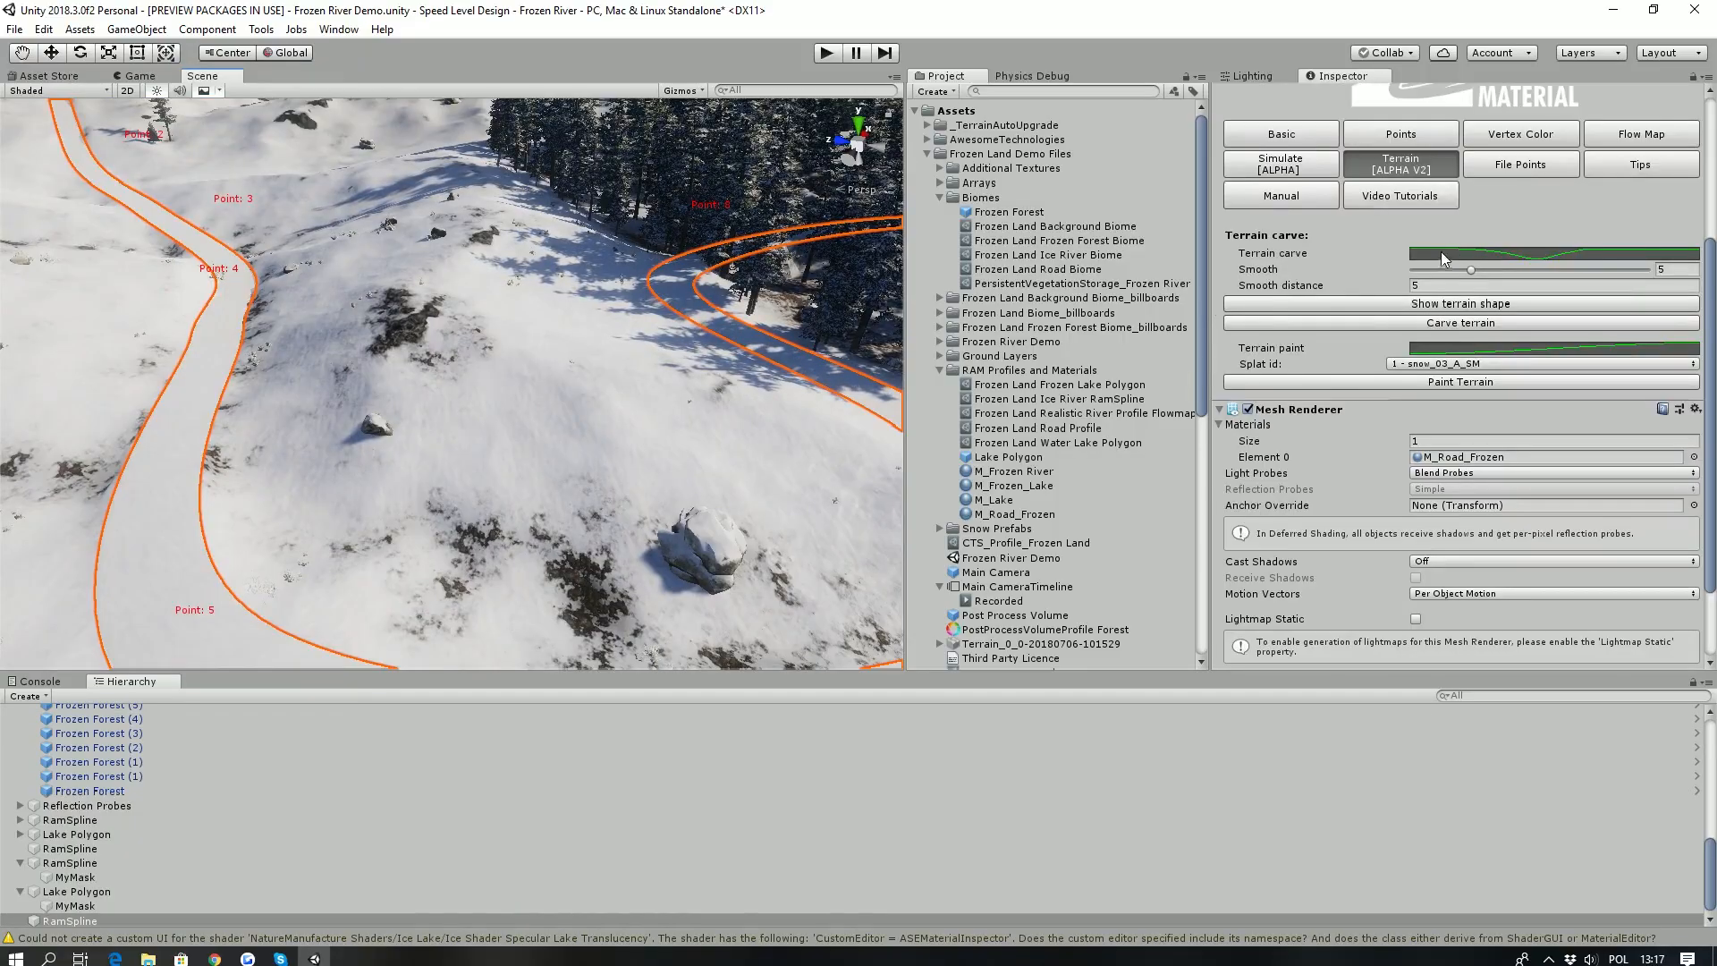
# - Set the road spline's vegetation mask resolution to 0,183 and add a vegetation biome mask area
pyautogui.click(1332, 141)
pyautogui.scroll(-8, 1343, 372)
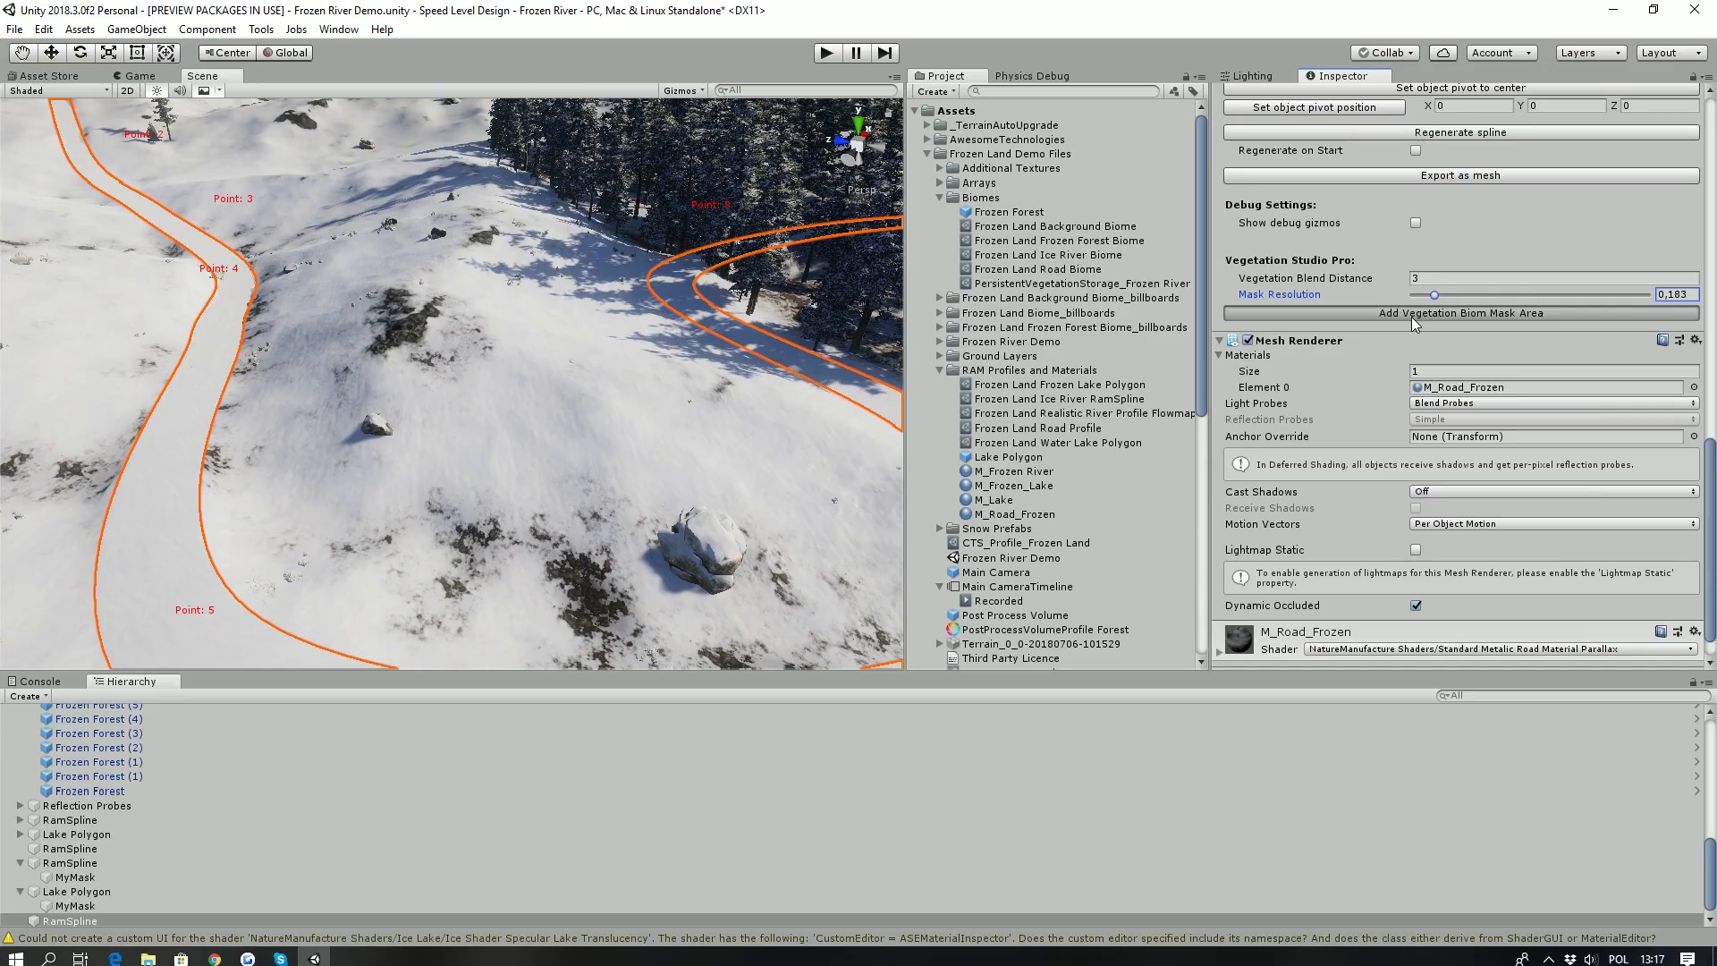
pyautogui.click(1411, 315)
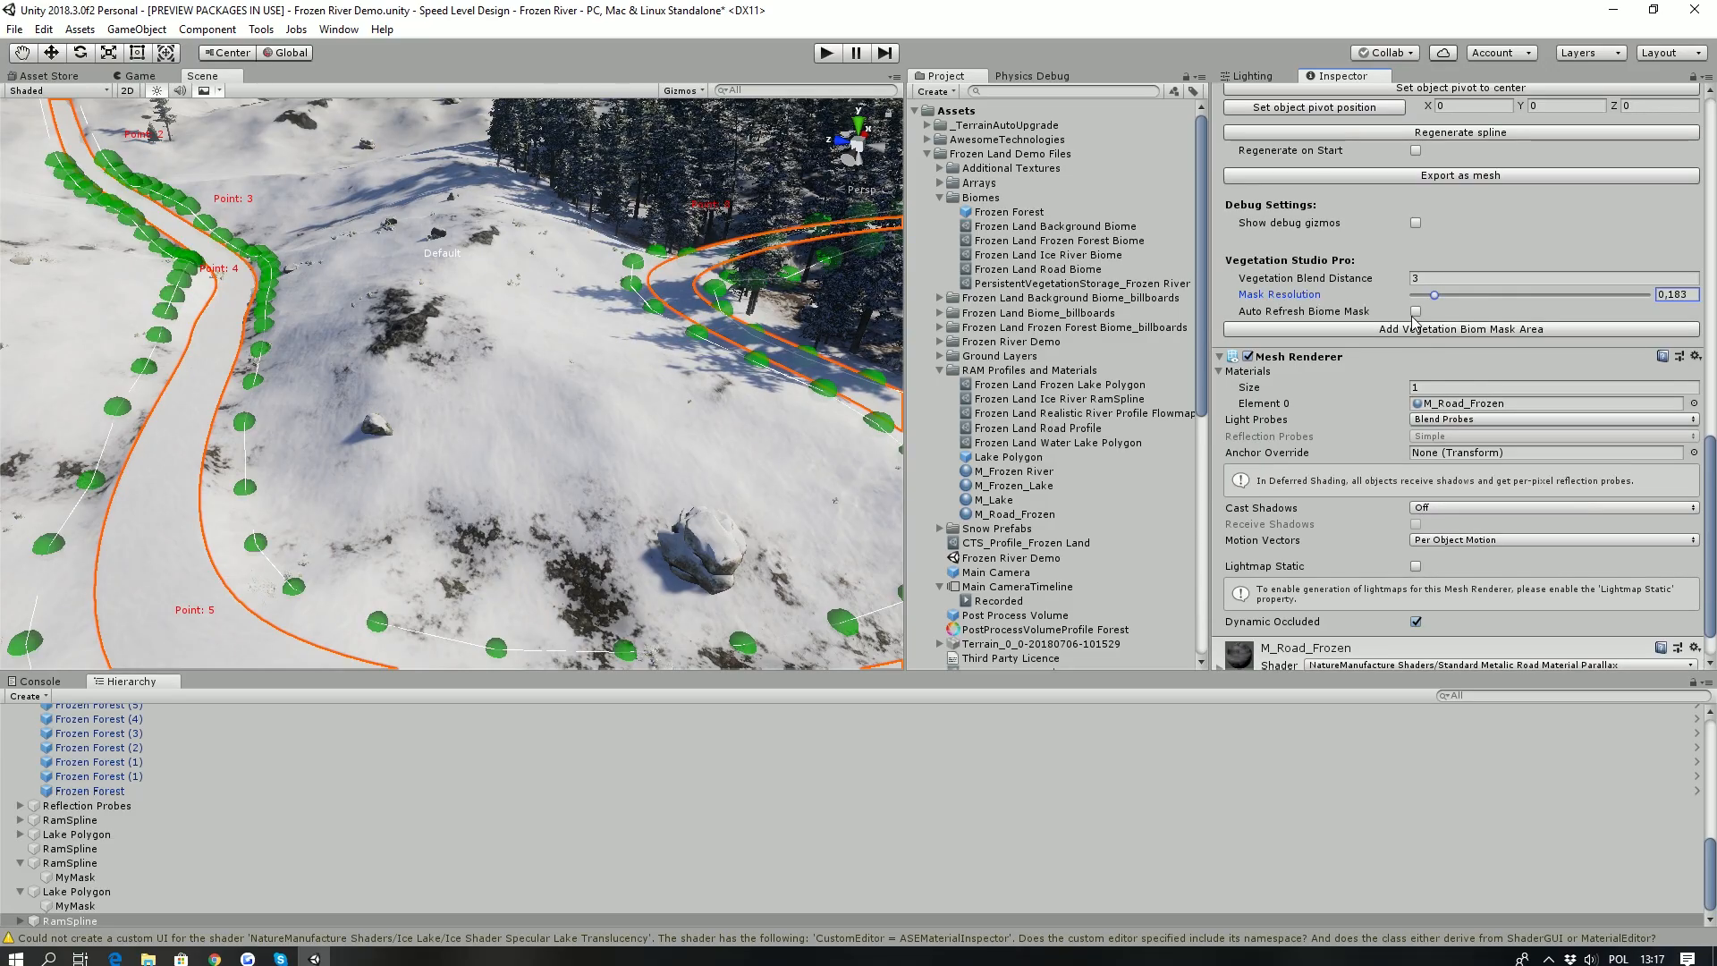
# - Select the road spline's MyMask child and assign it the Road biome
pyautogui.click(20, 920)
pyautogui.click(75, 920)
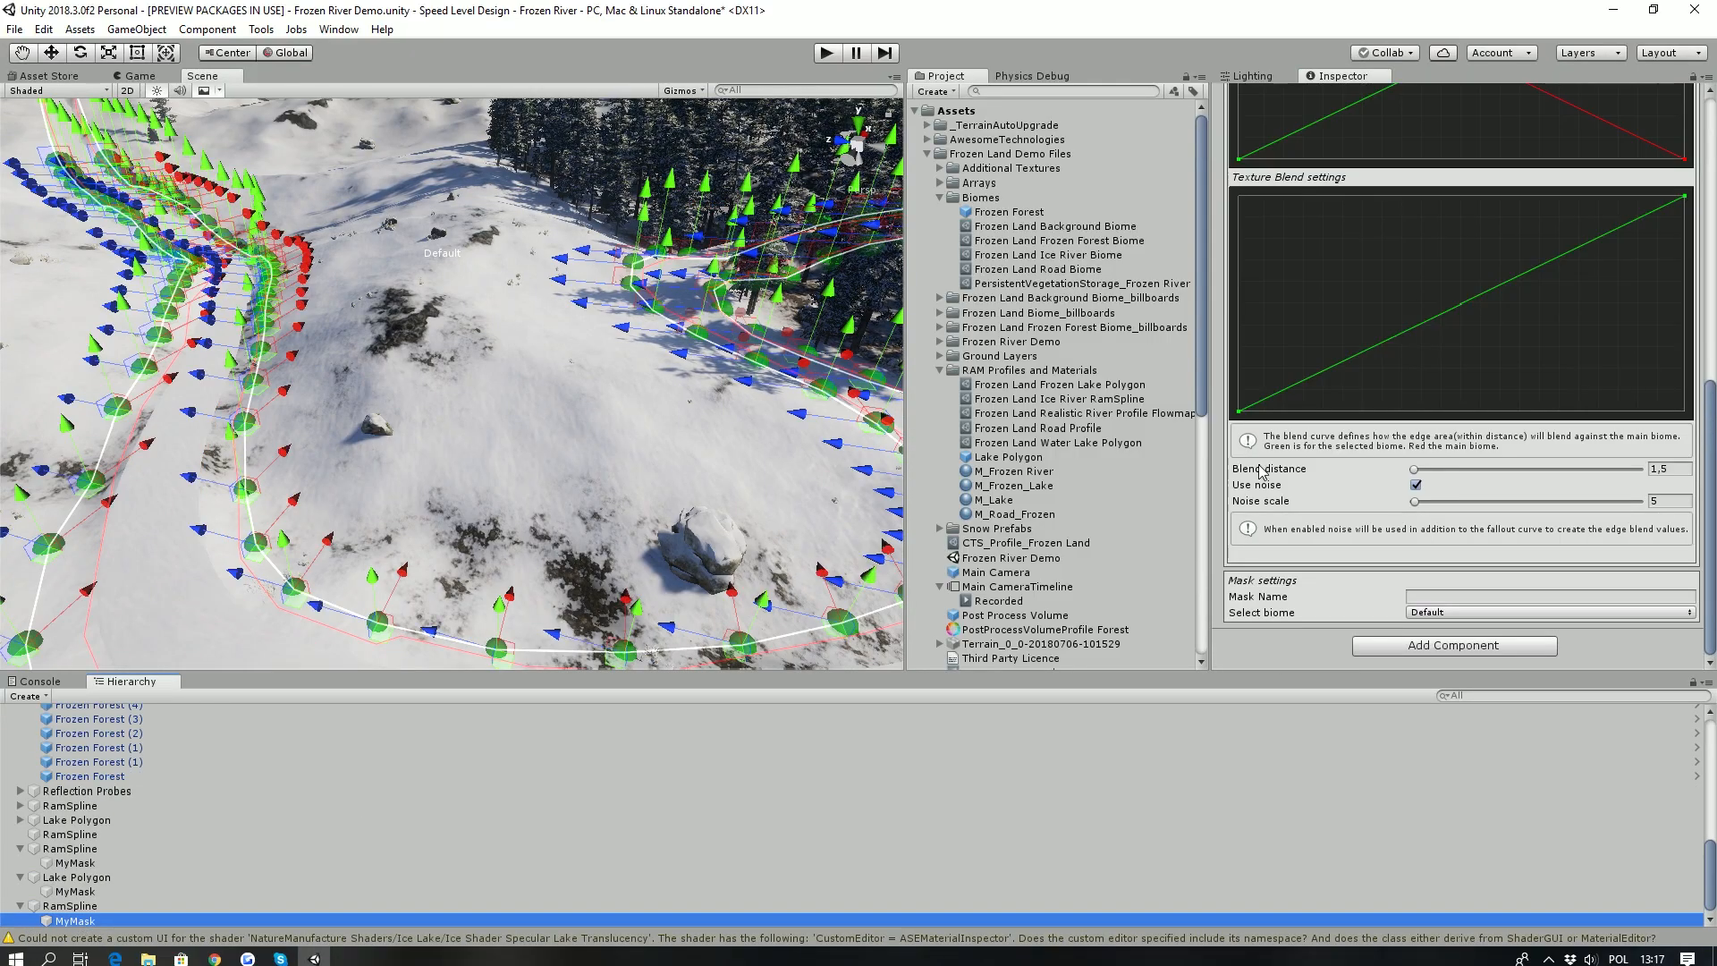
pyautogui.click(1412, 613)
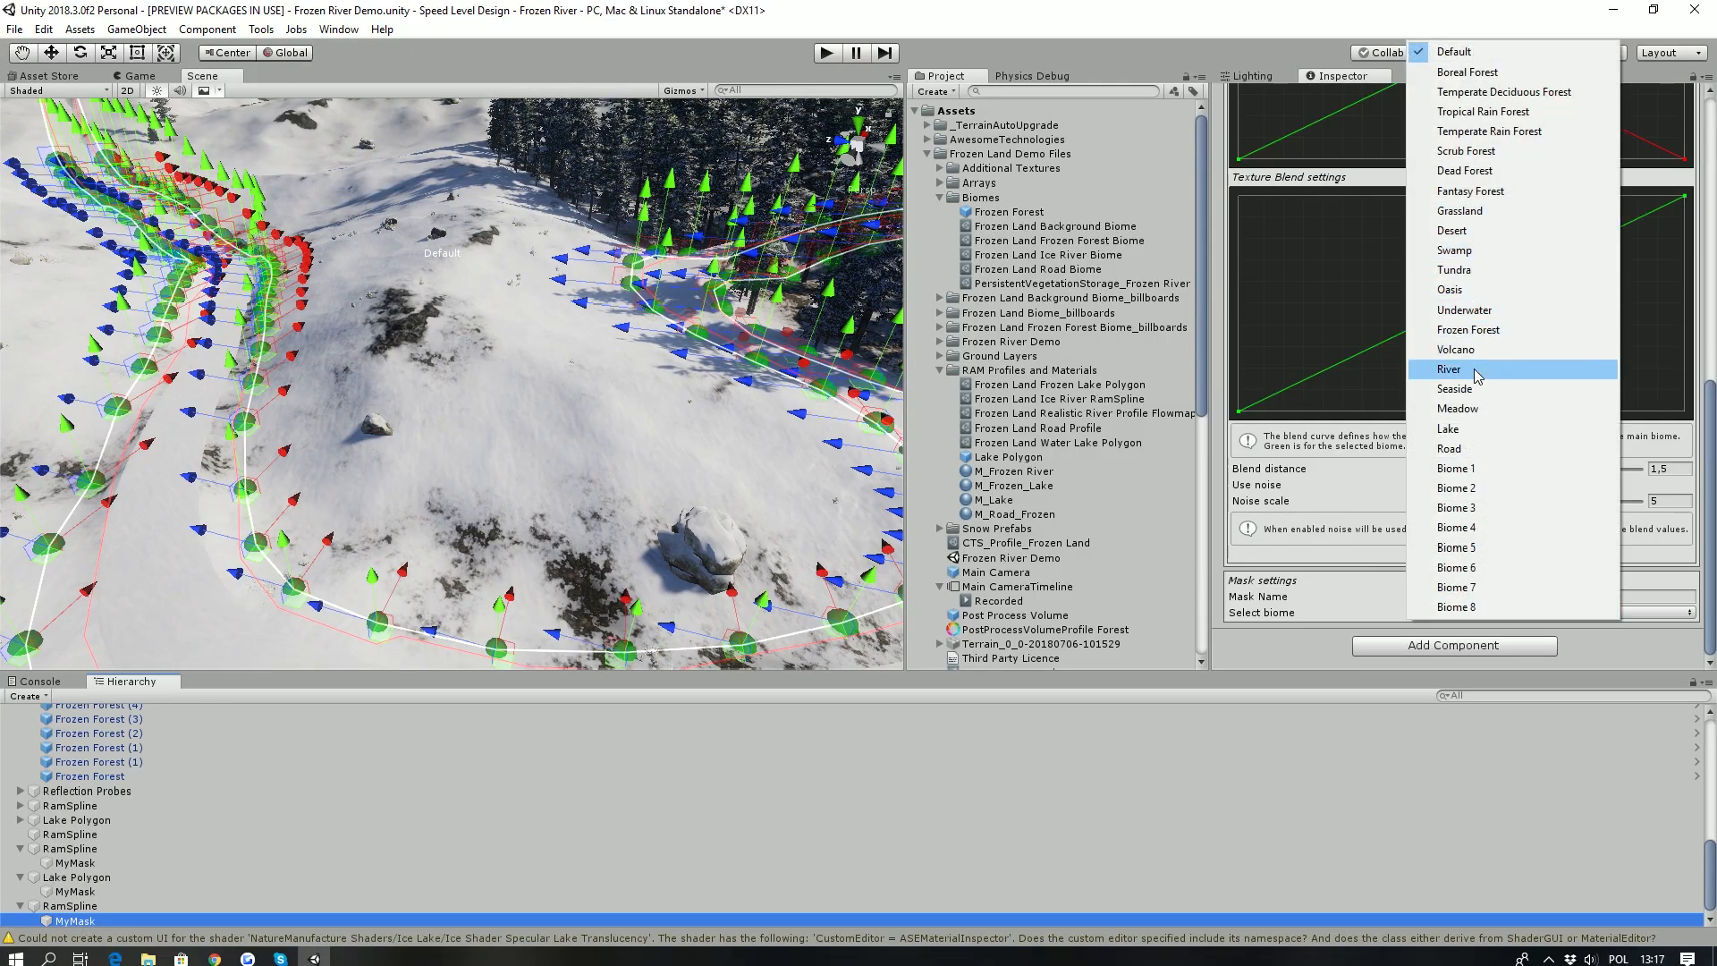
pyautogui.click(1466, 452)
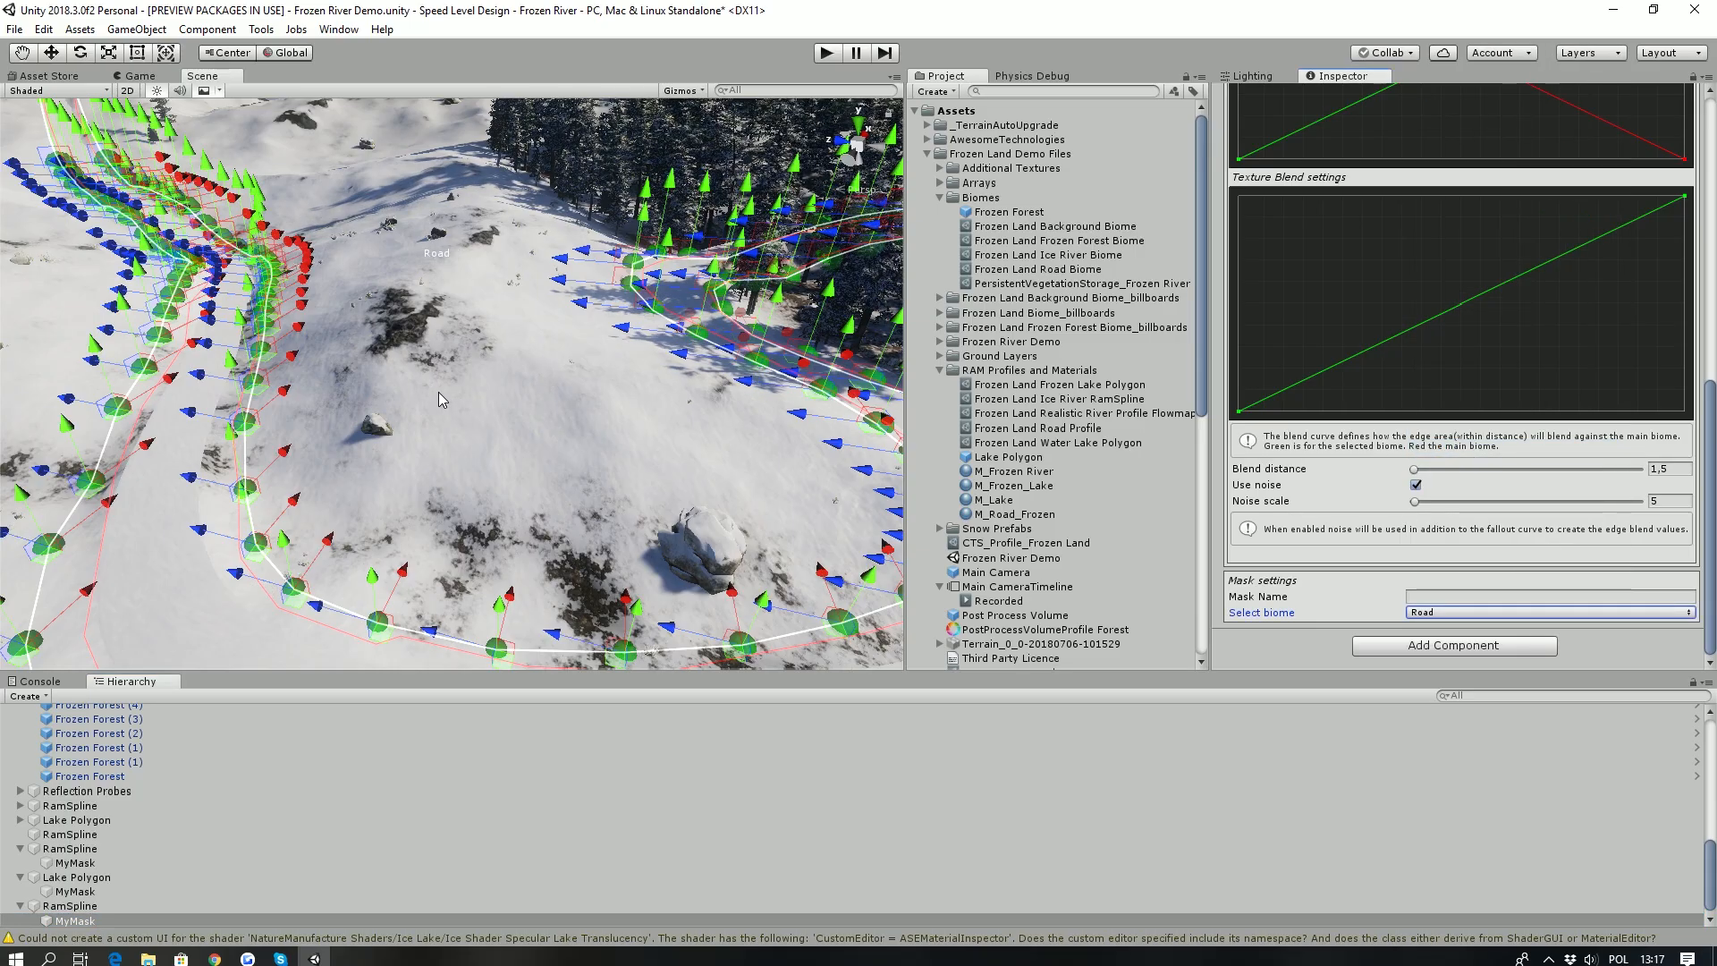
# - Select the road spline in the forest, start vertex color painting and set the draw color to white
pyautogui.keyDown('alt'); pyautogui.moveTo(438, 391); pyautogui.dragTo(490, 278); pyautogui.keyUp('alt')
pyautogui.press('w')
pyautogui.moveTo(490, 278); pyautogui.dragTo(555, 547, button='right')
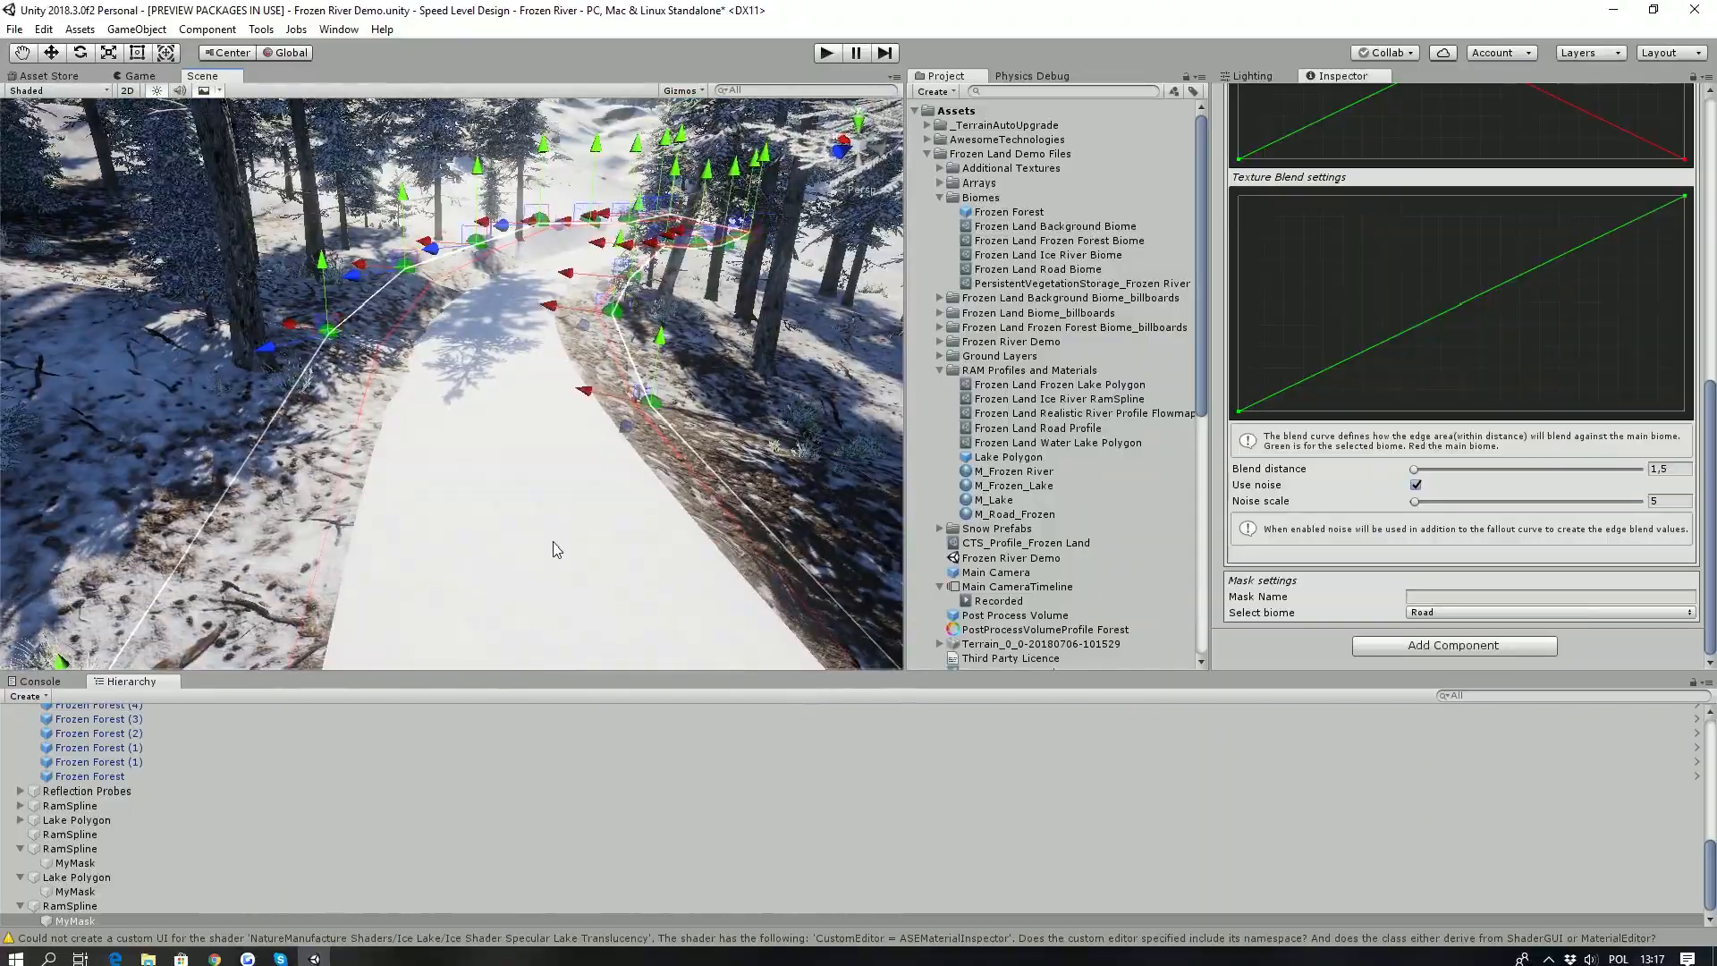
pyautogui.click(555, 547)
pyautogui.click(1540, 290)
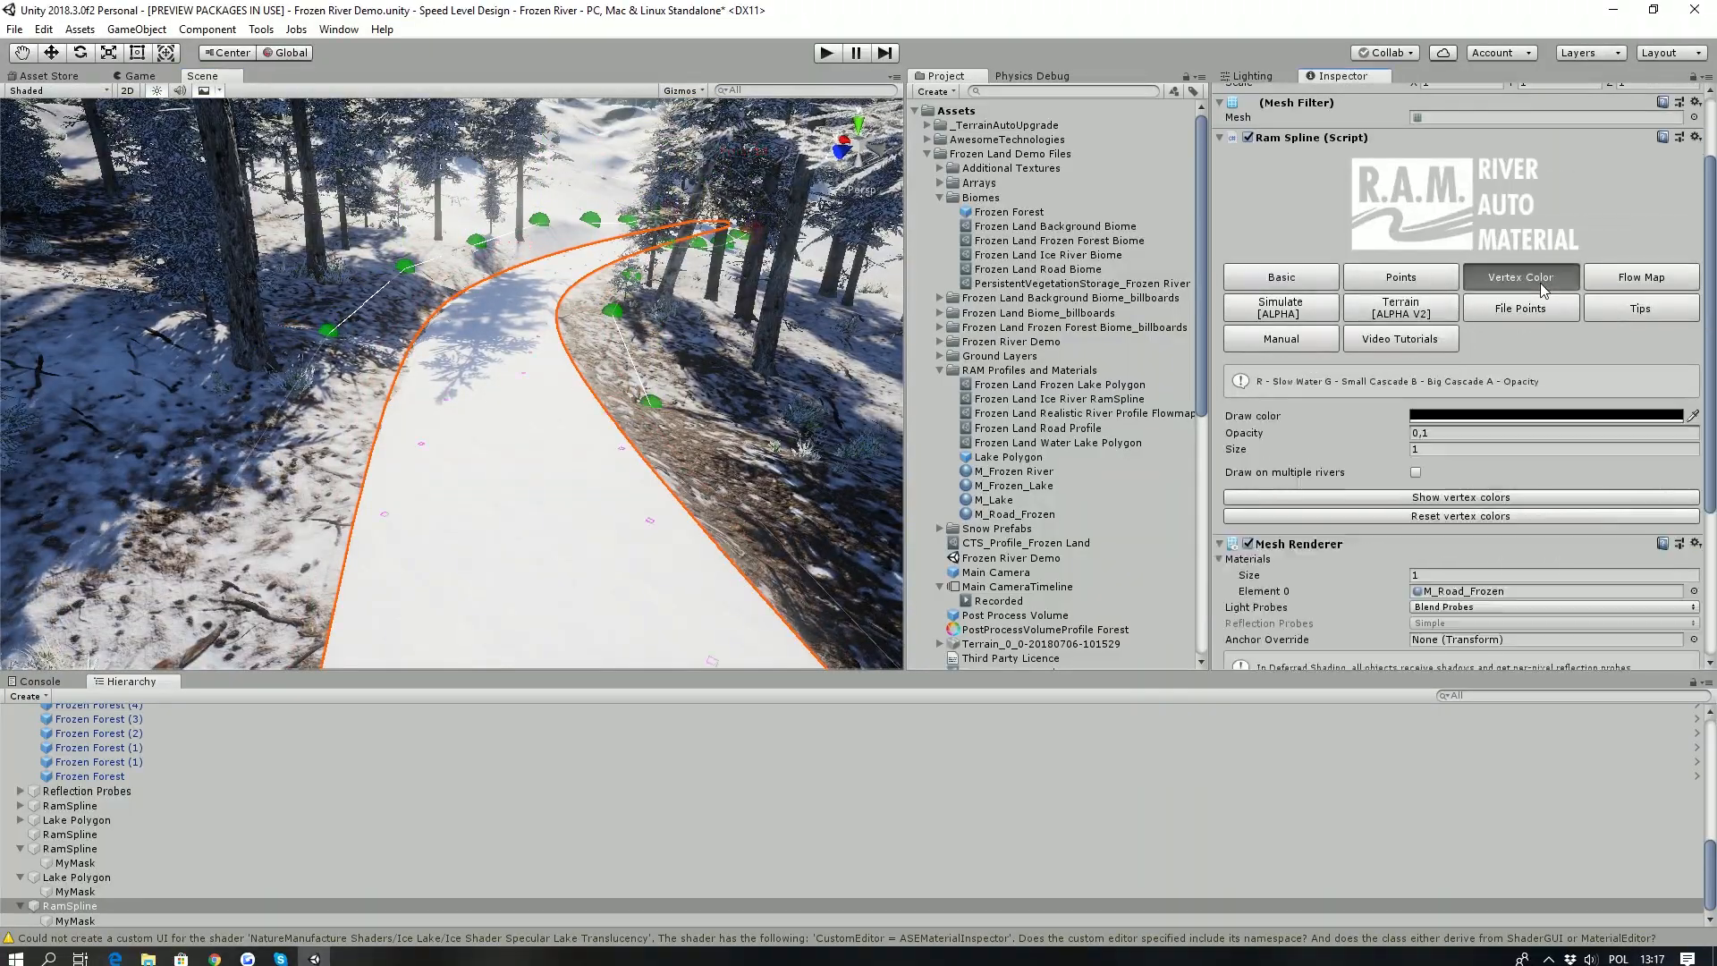
pyautogui.moveTo(525, 495)
pyautogui.mouseDown(button='right')
pyautogui.moveTo(533, 463)
pyautogui.moveTo(544, 548)
pyautogui.mouseUp(button='right')
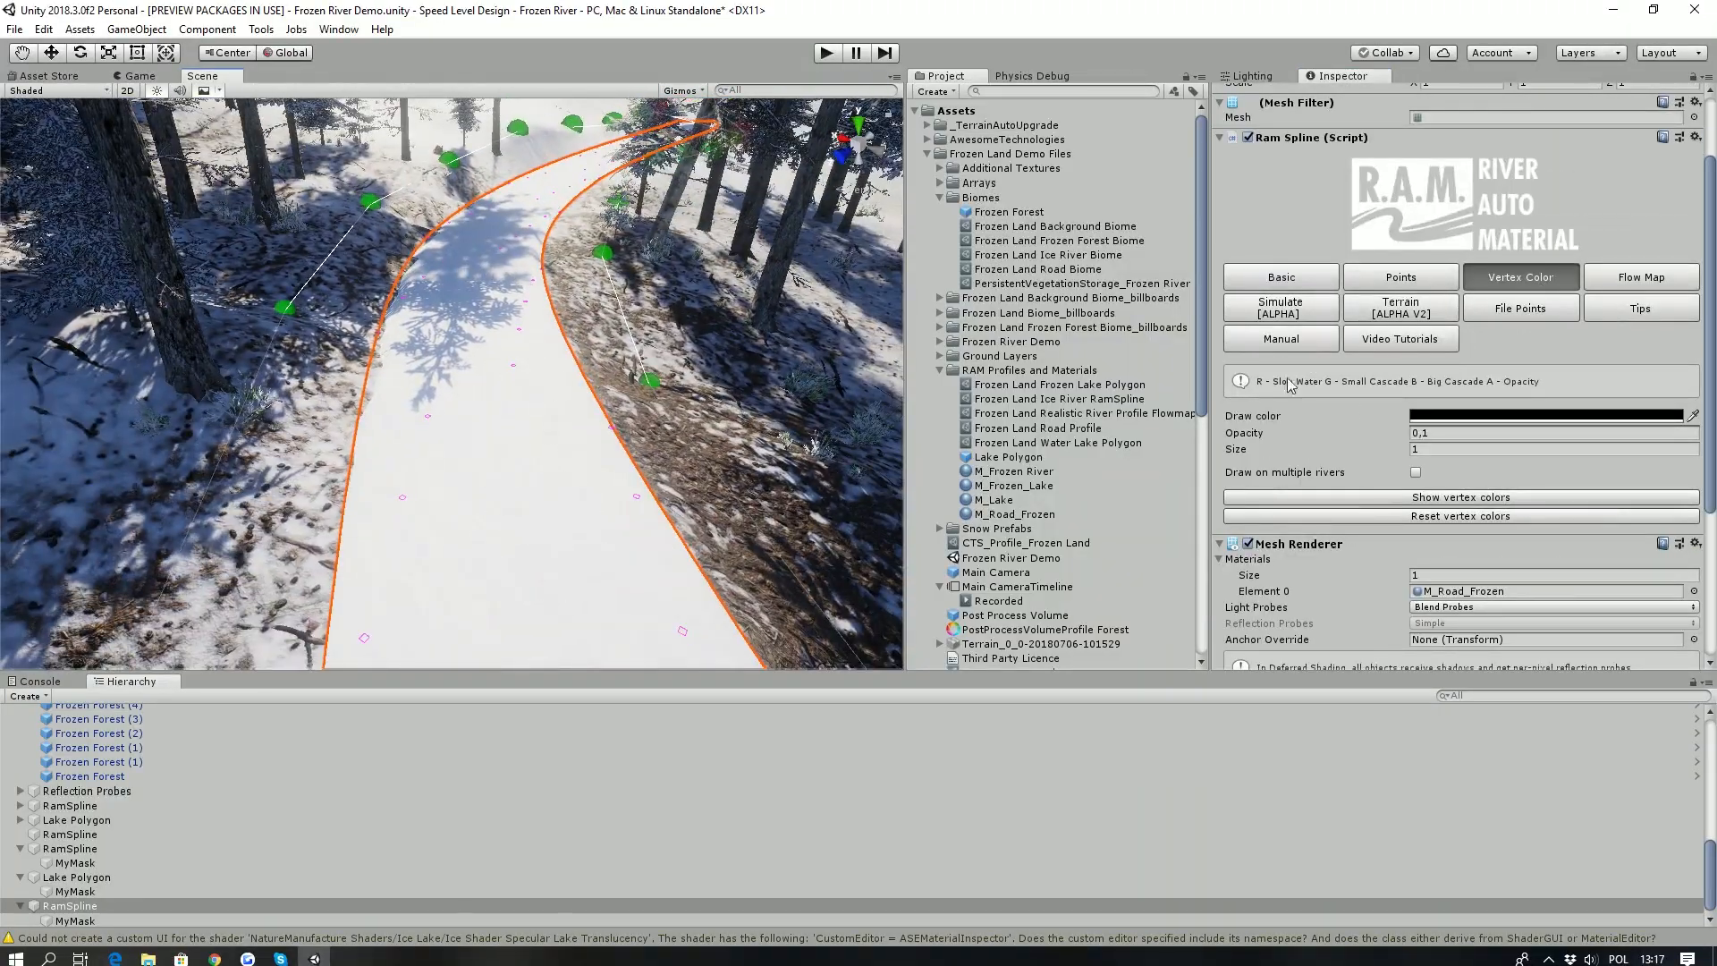
pyautogui.click(1446, 417)
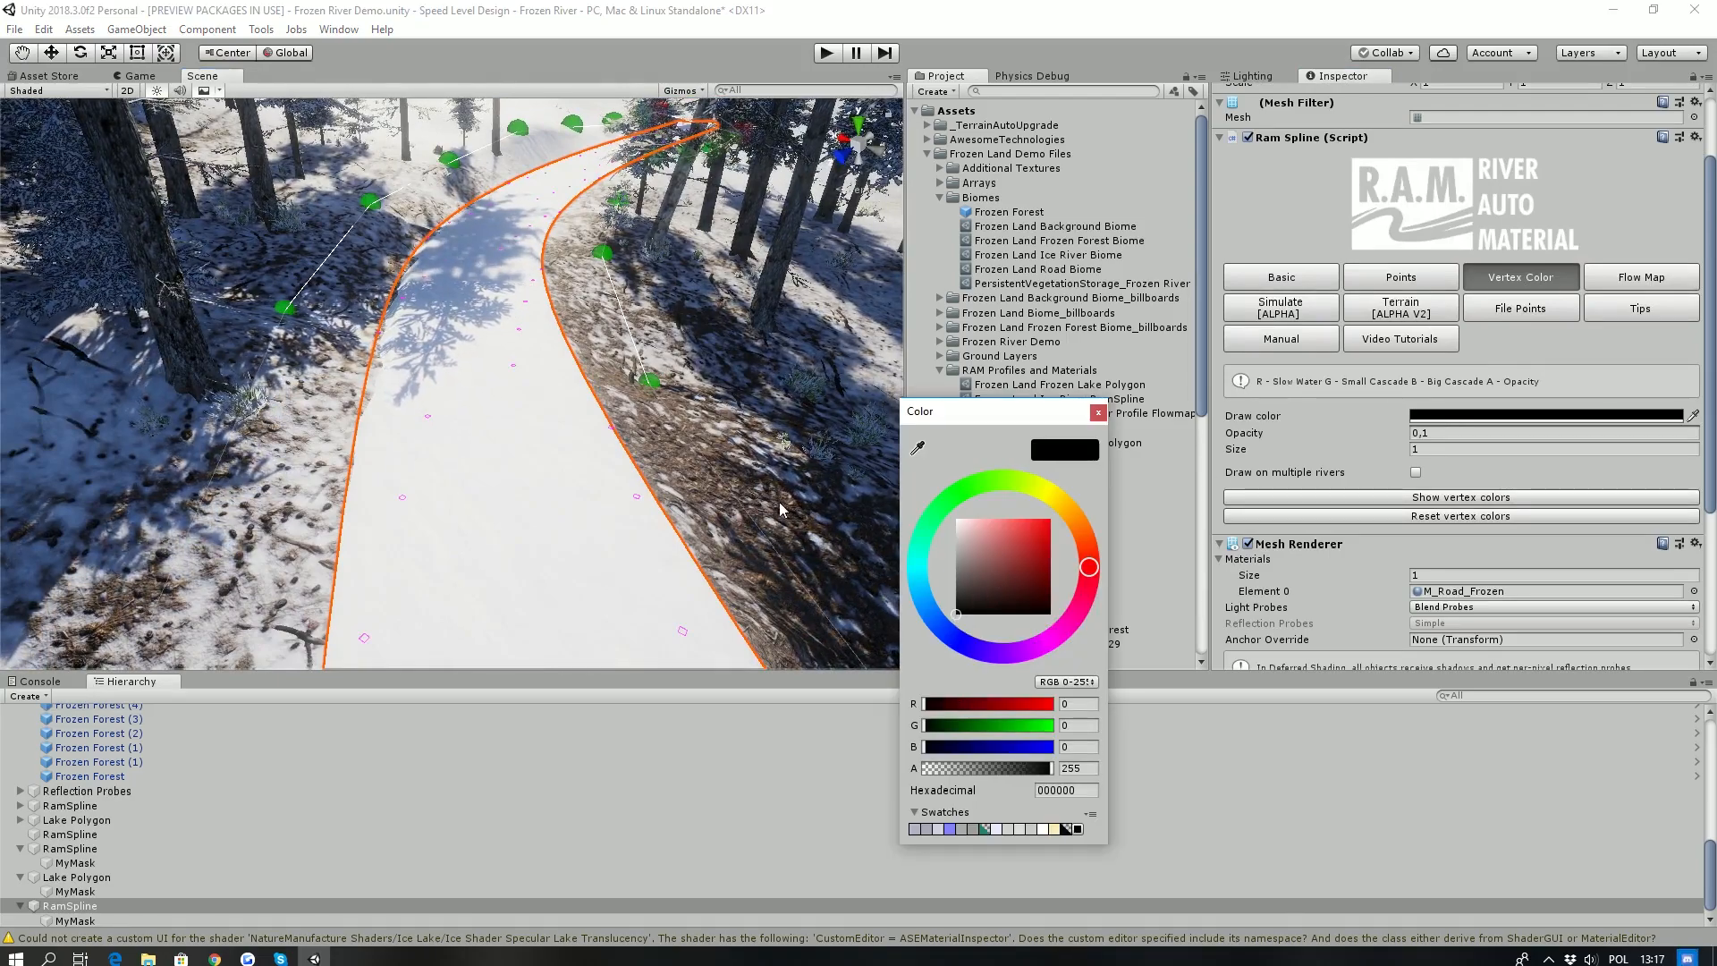
pyautogui.click(502, 481)
pyautogui.click(1449, 418)
pyautogui.moveTo(993, 524); pyautogui.dragTo(953, 515)
pyautogui.click(534, 546)
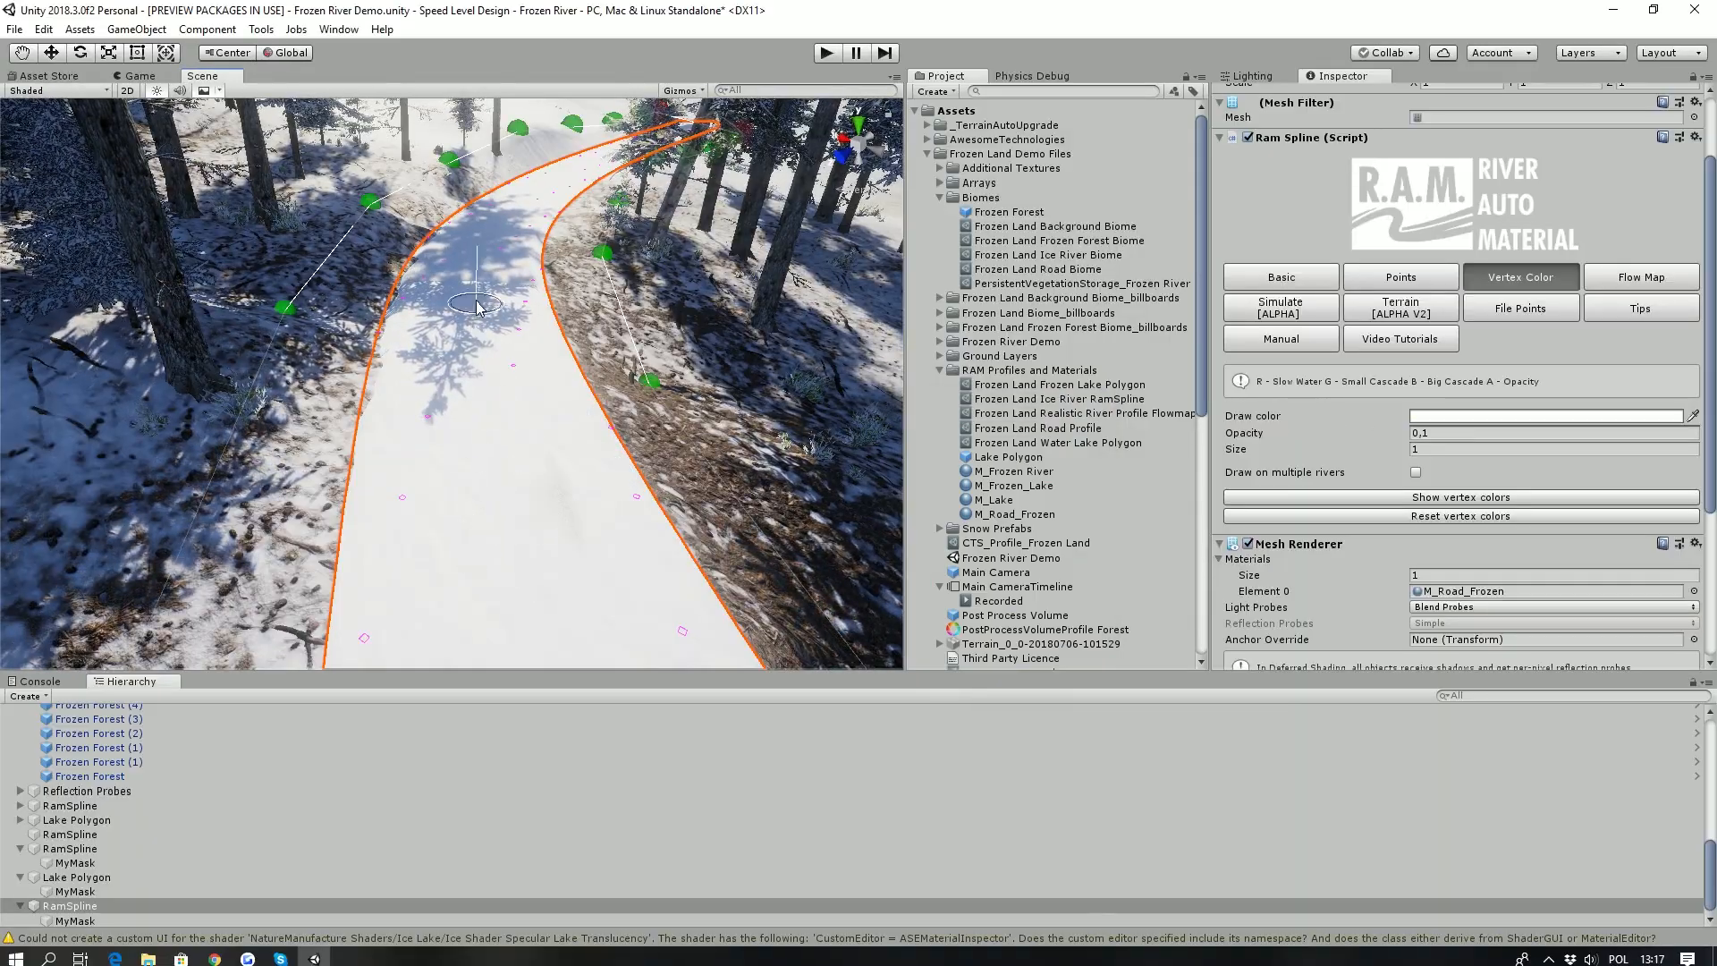
# - Paint vertex colors over the road surface through the forest, then deselect the spline to inspect the road
pyautogui.moveTo(525, 407)
pyautogui.mouseDown()
pyautogui.moveTo(491, 360)
pyautogui.moveTo(467, 551)
pyautogui.moveTo(421, 468)
pyautogui.mouseUp()
pyautogui.moveTo(421, 467)
pyautogui.mouseDown(button='right')
pyautogui.moveTo(502, 428)
pyautogui.moveTo(420, 385)
pyautogui.moveTo(530, 268)
pyautogui.moveTo(517, 477)
pyautogui.mouseUp(button='right')
pyautogui.moveTo(517, 478)
pyautogui.mouseDown()
pyautogui.moveTo(475, 243)
pyautogui.moveTo(428, 251)
pyautogui.moveTo(481, 538)
pyautogui.mouseUp()
pyautogui.moveTo(481, 538)
pyautogui.mouseDown(button='right')
pyautogui.moveTo(479, 456)
pyautogui.moveTo(510, 349)
pyautogui.moveTo(562, 487)
pyautogui.mouseUp(button='right')
pyautogui.moveTo(561, 486); pyautogui.dragTo(506, 243)
pyautogui.moveTo(505, 243)
pyautogui.mouseDown(button='right')
pyautogui.moveTo(608, 304)
pyautogui.moveTo(769, 358)
pyautogui.mouseUp(button='right')
pyautogui.moveTo(266, 303)
pyautogui.mouseDown(button='right')
pyautogui.moveTo(596, 220)
pyautogui.moveTo(442, 213)
pyautogui.mouseUp(button='right')
pyautogui.moveTo(607, 518)
pyautogui.mouseDown()
pyautogui.moveTo(557, 313)
pyautogui.moveTo(517, 586)
pyautogui.moveTo(479, 256)
pyautogui.moveTo(508, 565)
pyautogui.mouseUp()
pyautogui.moveTo(508, 565); pyautogui.dragTo(472, 516, button='right')
pyautogui.moveTo(649, 465)
pyautogui.mouseDown()
pyautogui.moveTo(398, 465)
pyautogui.moveTo(335, 419)
pyautogui.moveTo(318, 339)
pyautogui.mouseUp()
pyautogui.moveTo(463, 488)
pyautogui.mouseDown()
pyautogui.moveTo(679, 465)
pyautogui.moveTo(810, 362)
pyautogui.mouseUp()
pyautogui.moveTo(809, 363)
pyautogui.mouseDown(button='right')
pyautogui.moveTo(264, 389)
pyautogui.moveTo(374, 385)
pyautogui.mouseUp(button='right')
pyautogui.moveTo(423, 314)
pyautogui.mouseDown()
pyautogui.moveTo(426, 229)
pyautogui.moveTo(513, 597)
pyautogui.mouseUp()
pyautogui.click(64, 790)
pyautogui.moveTo(356, 413); pyautogui.dragTo(483, 413, button='right')
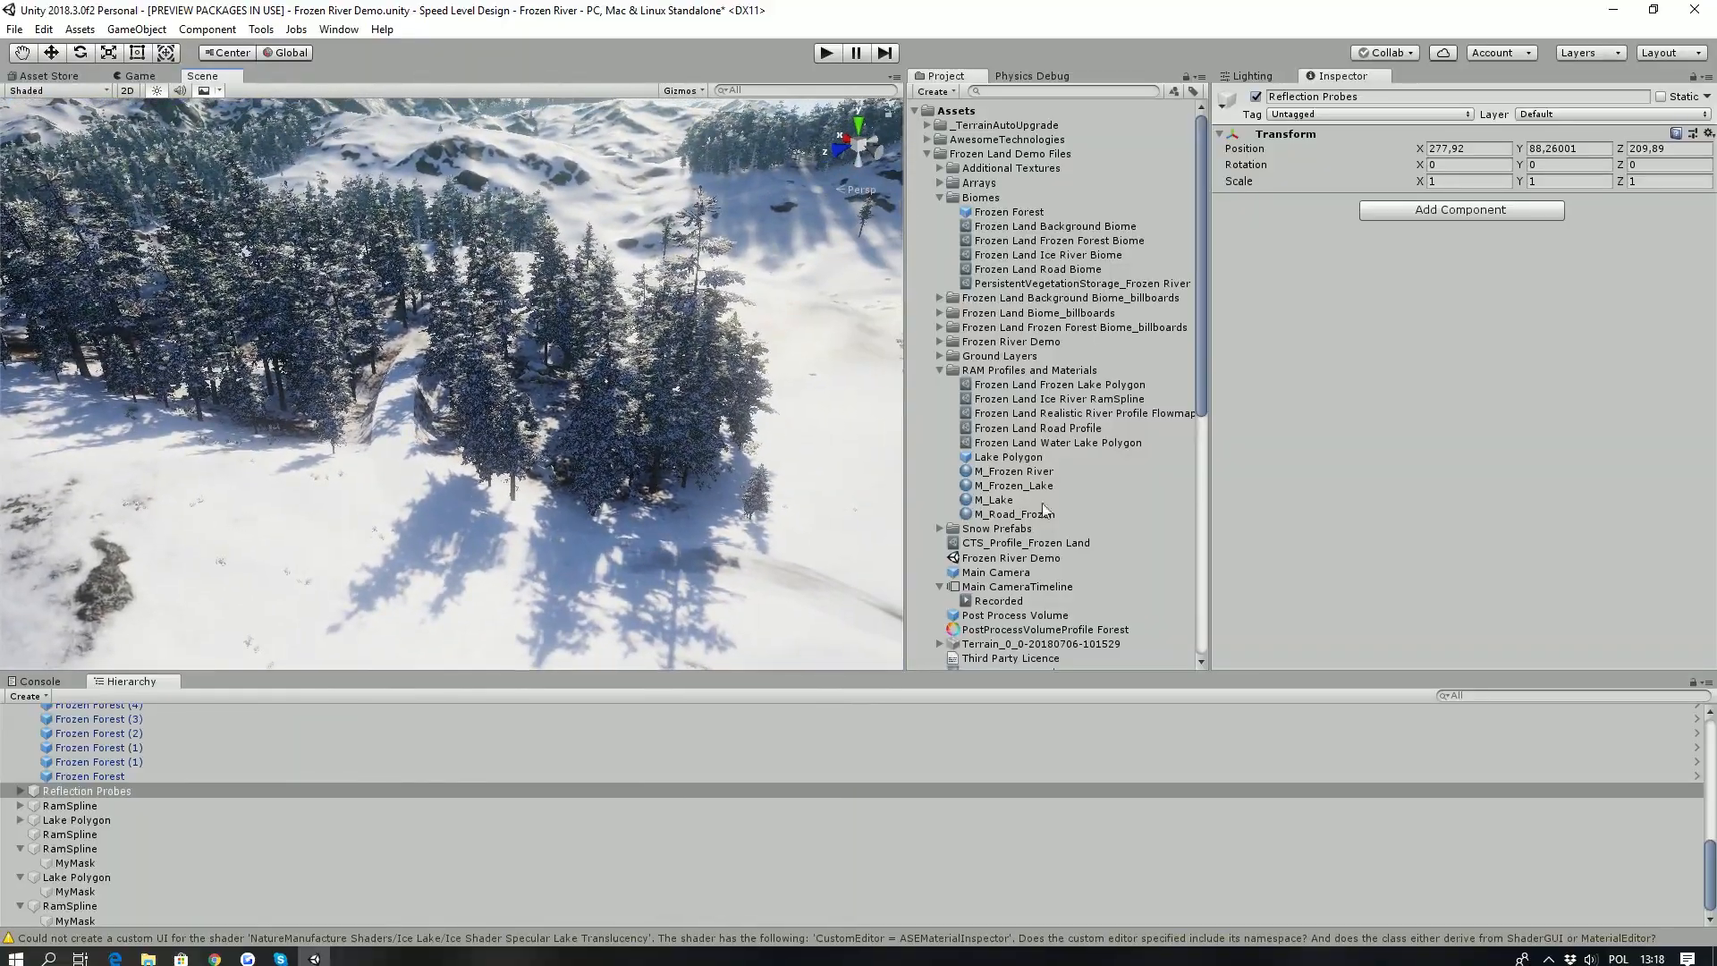
# - Collapse the Biomes and RAM Profiles and Materials folders and show the settings of the terrain
pyautogui.click(939, 197)
pyautogui.click(938, 282)
pyautogui.moveTo(219, 384); pyautogui.dragTo(368, 246, button='right')
pyautogui.moveTo(368, 232); pyautogui.dragTo(183, 295, button='right')
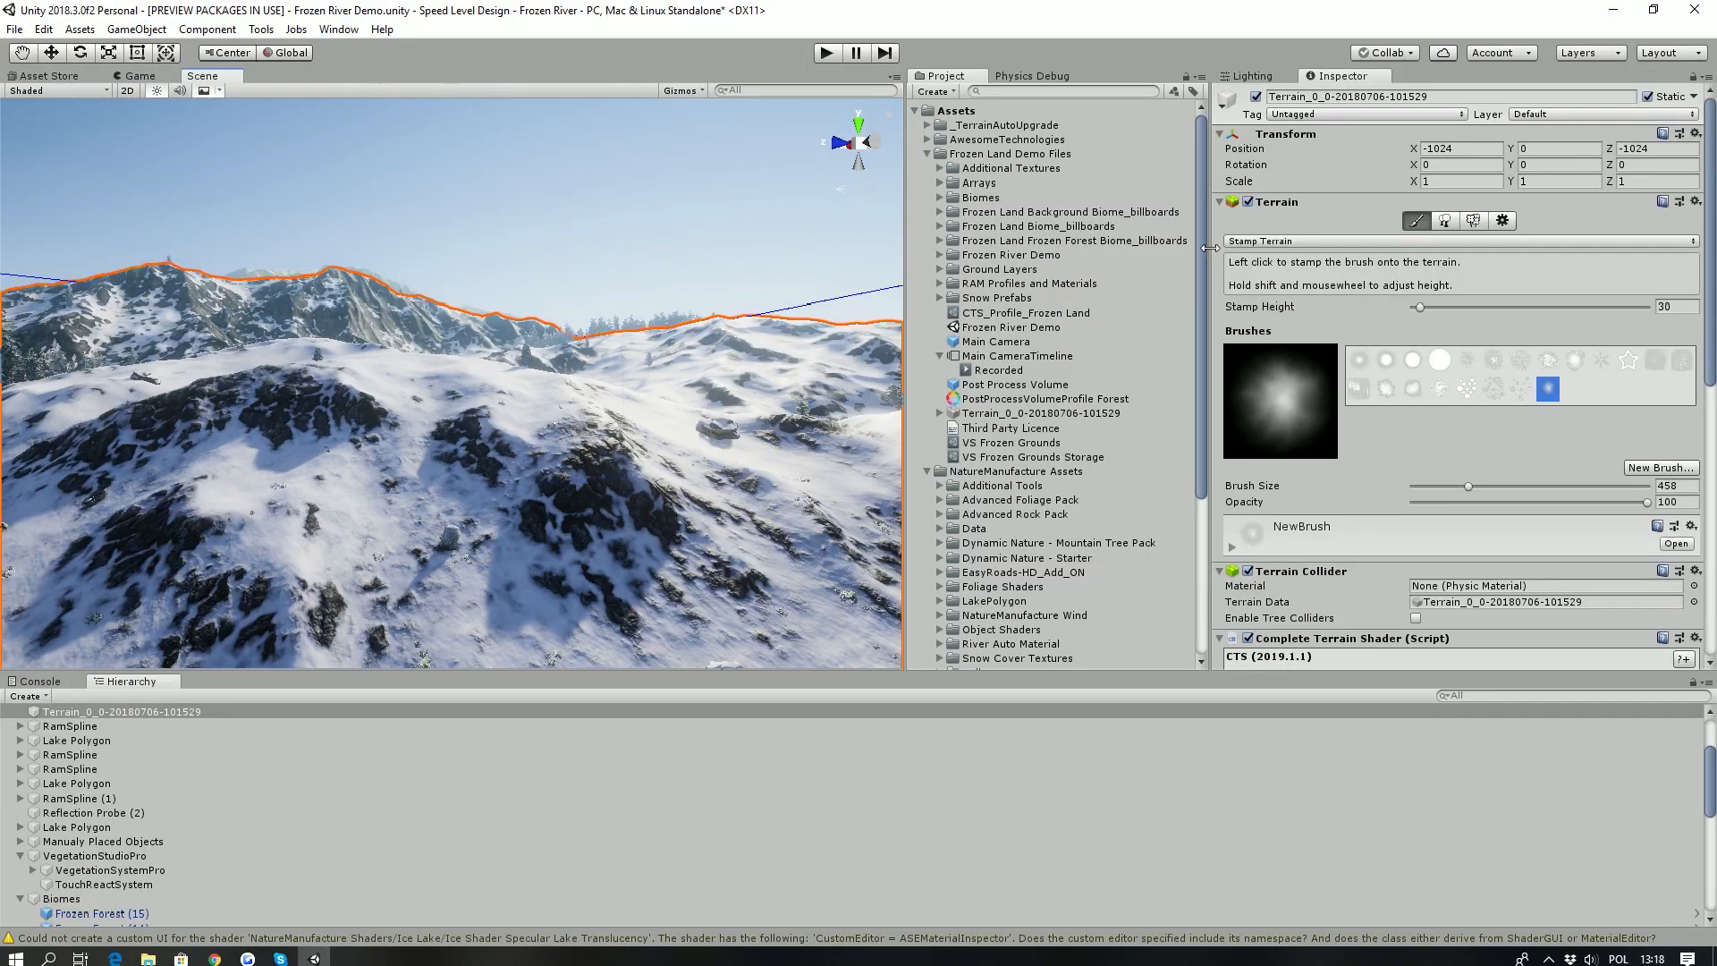
pyautogui.click(1503, 220)
pyautogui.click(394, 512)
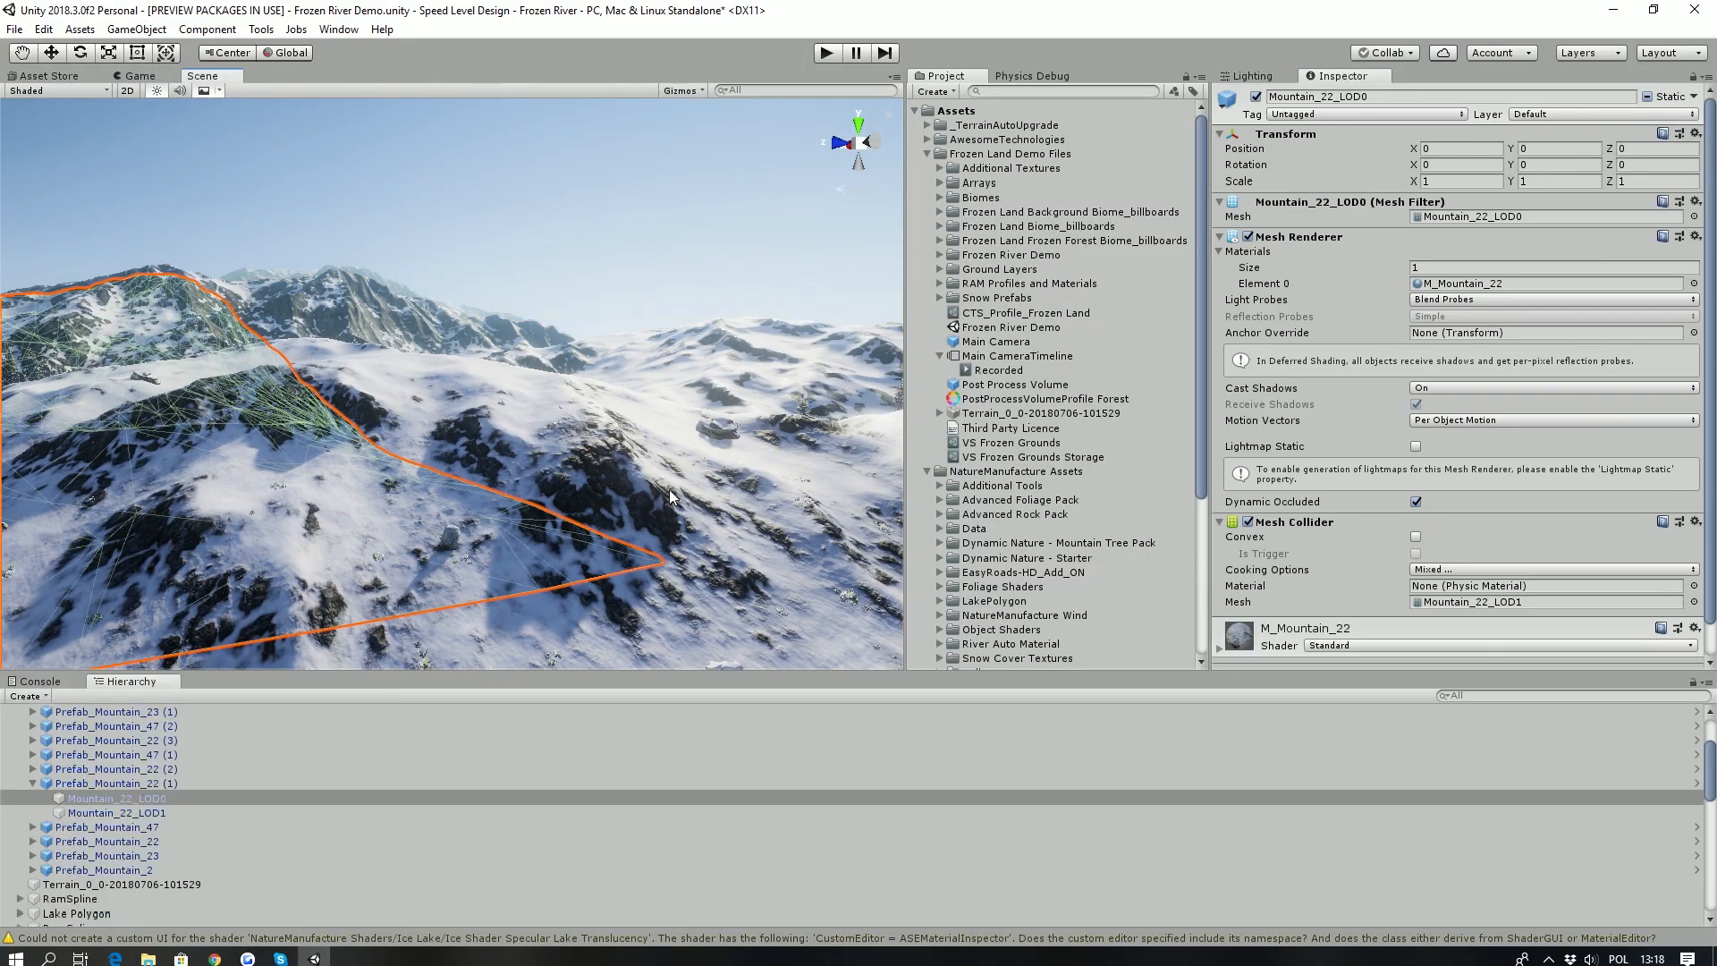
pyautogui.click(649, 487)
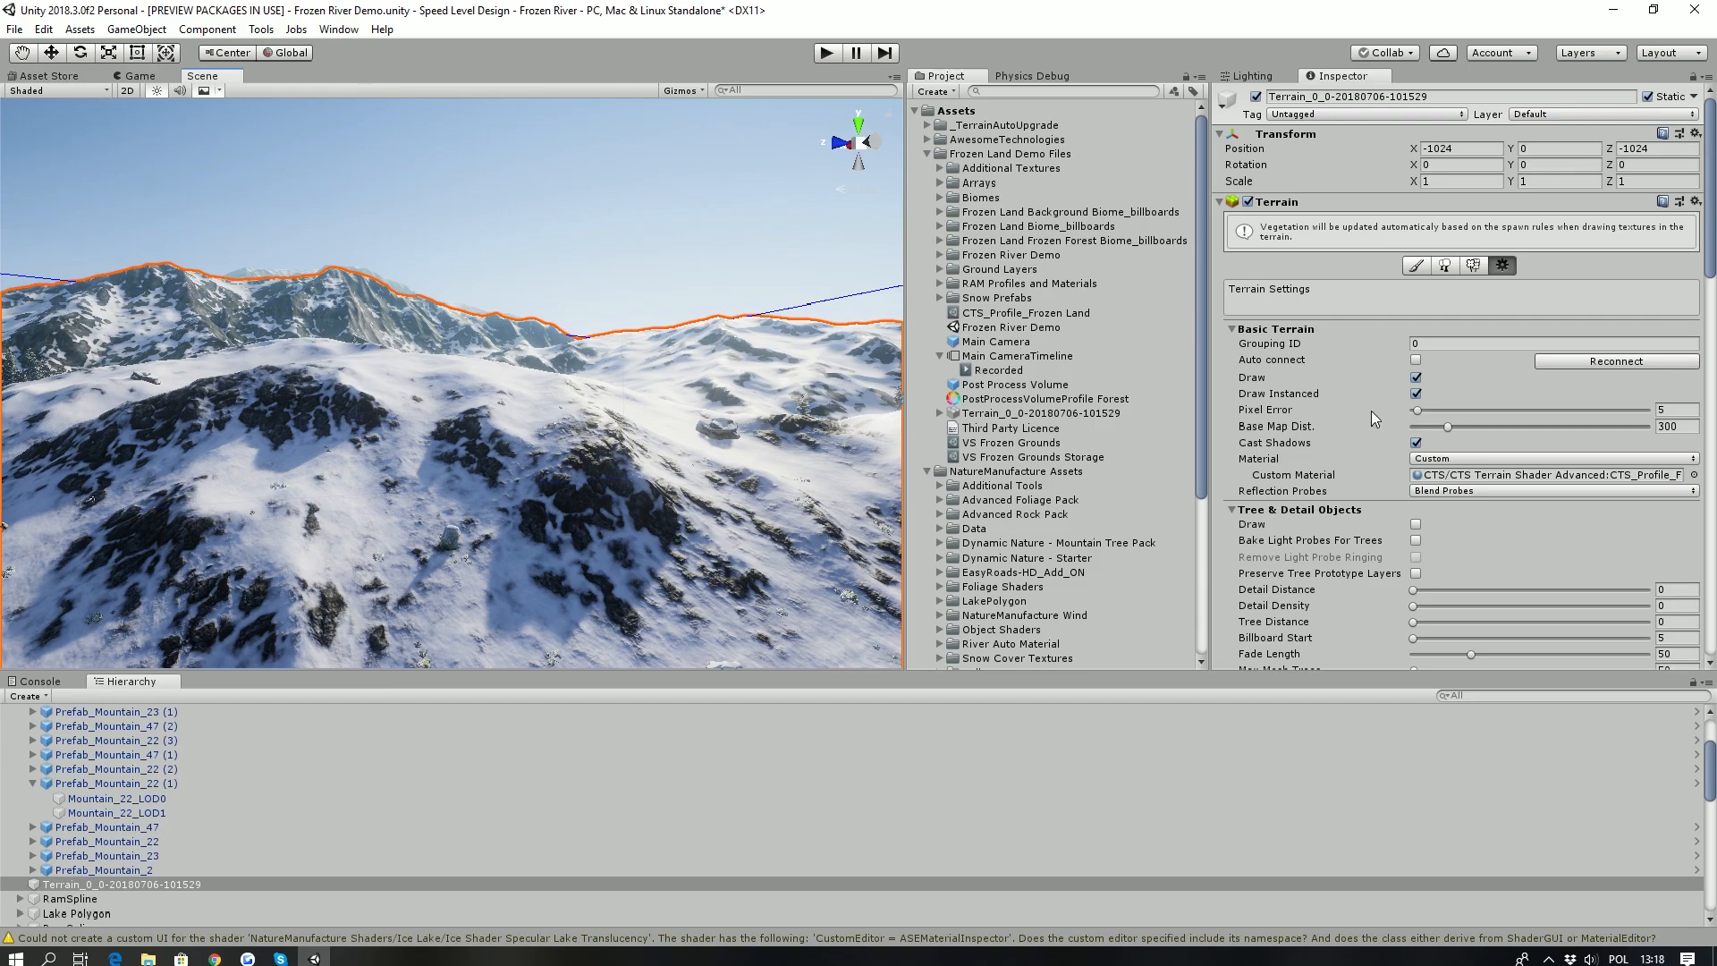
# - Locate the terrain's Complete Terrain Shader profile and open CTS_Profile_Frozen Land
pyautogui.scroll(-5, 1449, 375)
pyautogui.scroll(-10, 1422, 465)
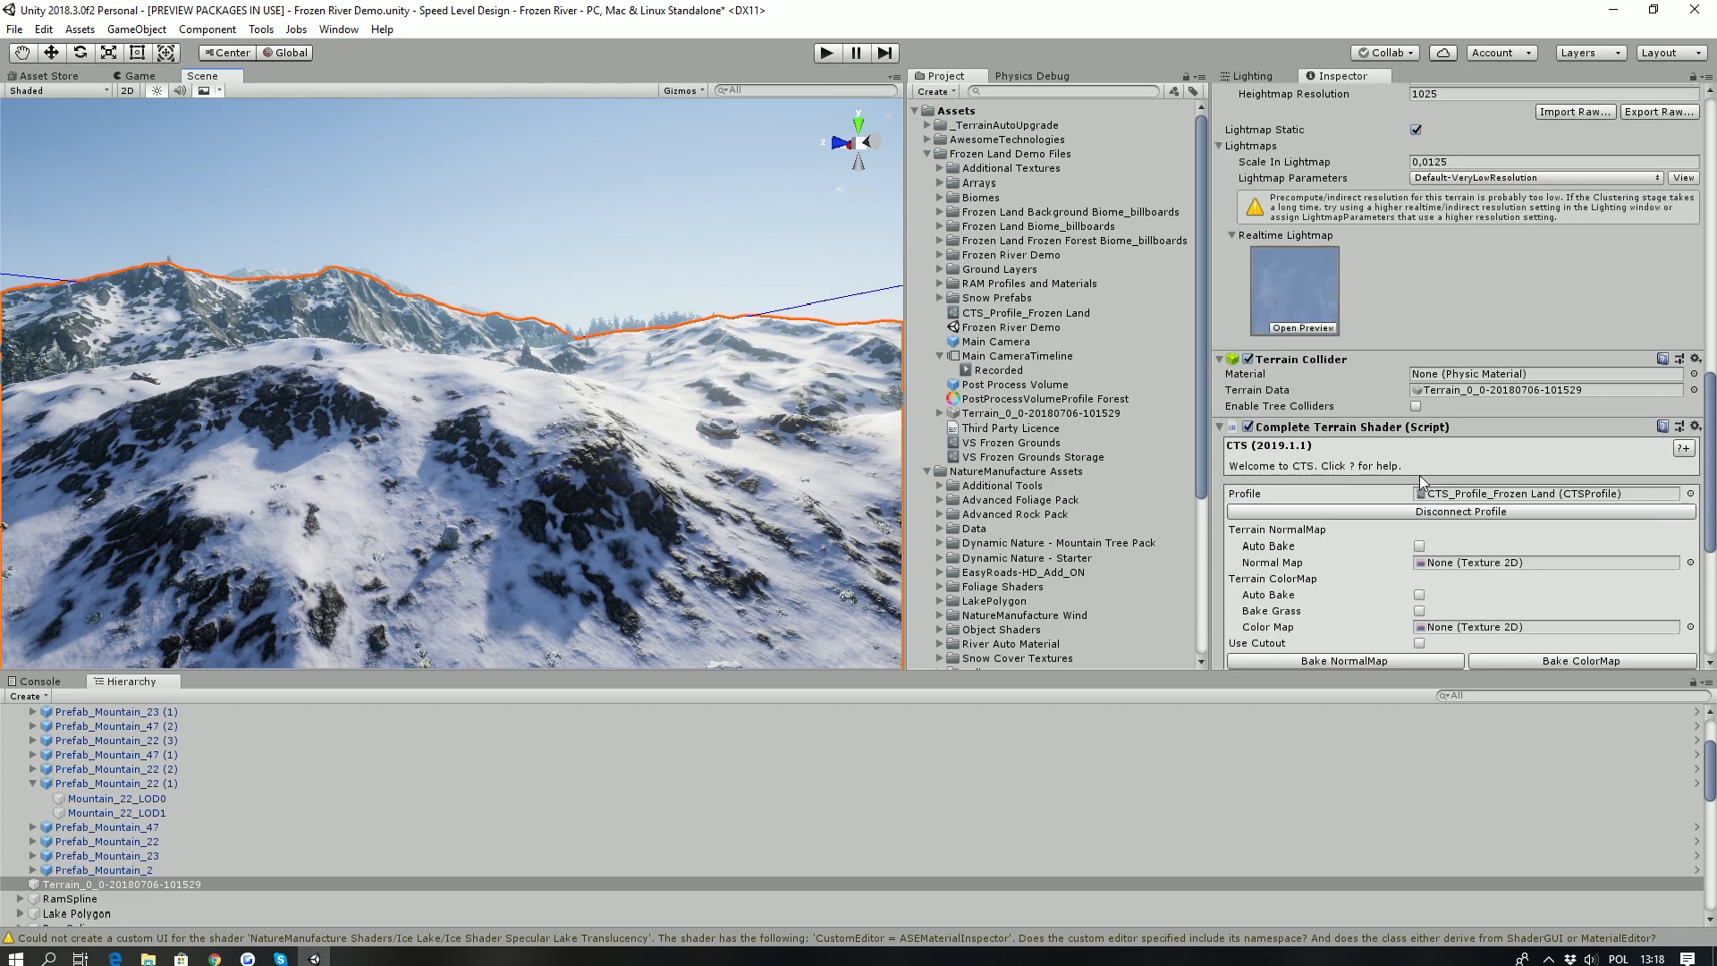
pyautogui.click(1444, 495)
pyautogui.click(1076, 315)
# - Adjust the heightmap depth of the T_ground_rock_01_A_SM texture while viewing the rocky hillside up close
pyautogui.moveTo(510, 309); pyautogui.dragTo(424, 440, button='right')
pyautogui.press('w')
pyautogui.scroll(3, 1435, 303)
pyautogui.press('a')
pyautogui.moveTo(501, 385); pyautogui.dragTo(555, 344, button='right')
pyautogui.moveTo(1489, 379)
pyautogui.mouseDown()
pyautogui.moveTo(1554, 375)
pyautogui.moveTo(1445, 383)
pyautogui.moveTo(1490, 374)
pyautogui.mouseUp()
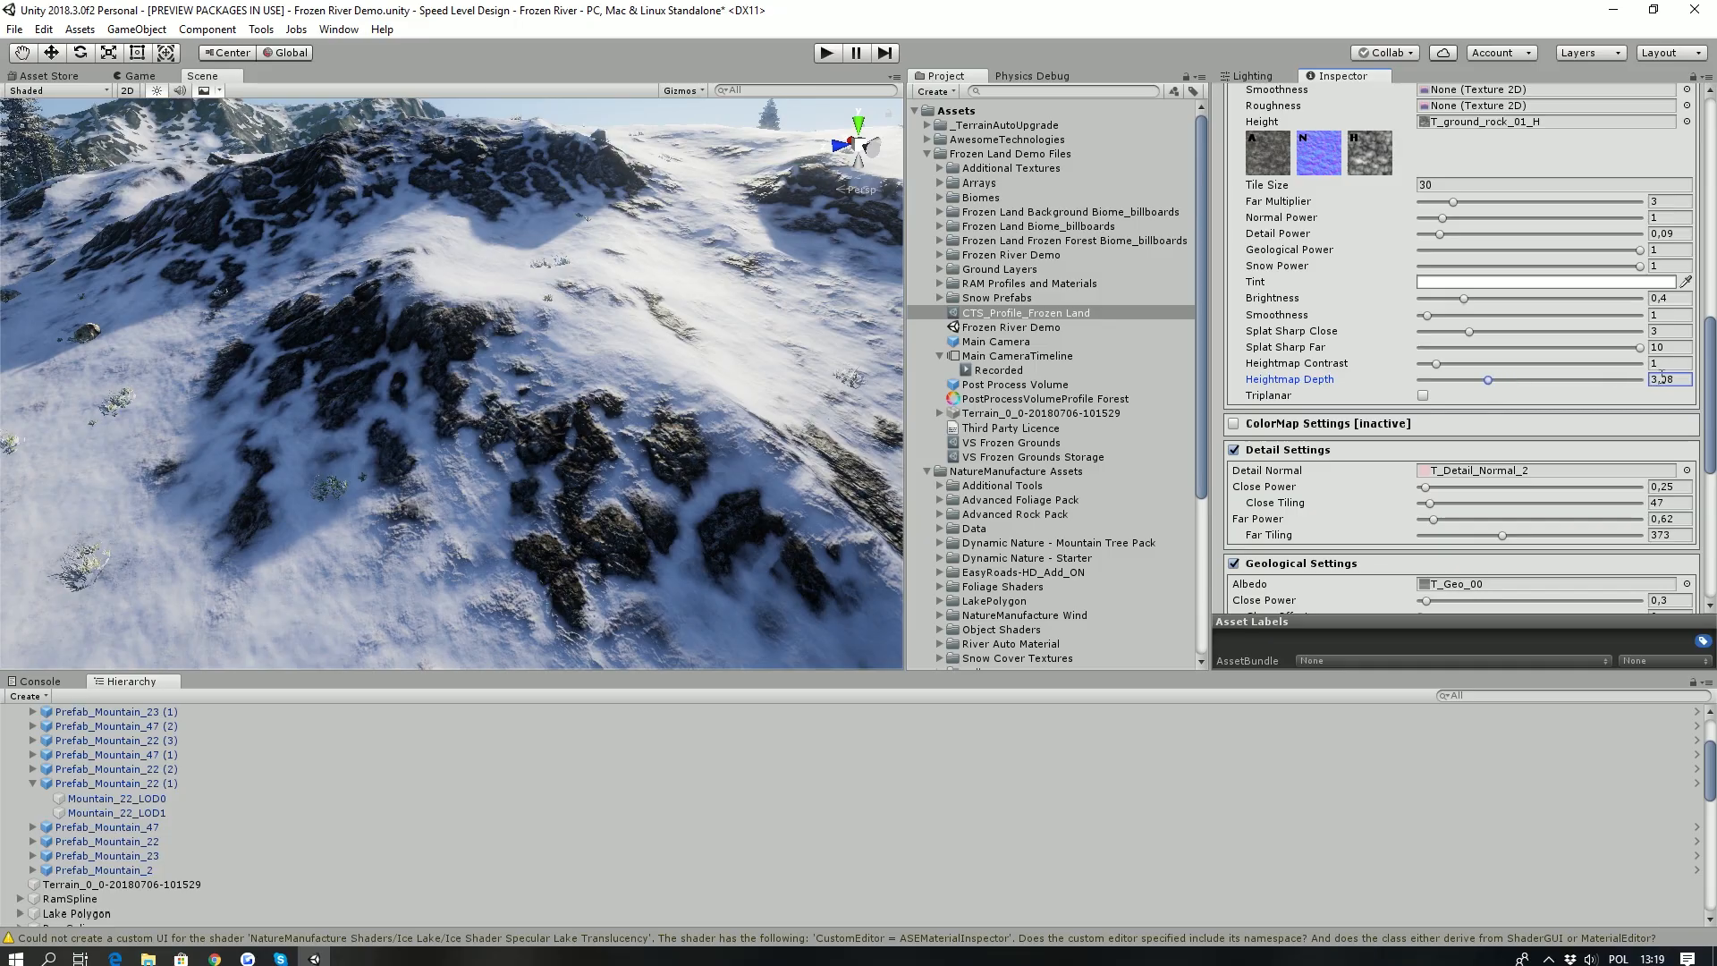
pyautogui.scroll(3, 1458, 302)
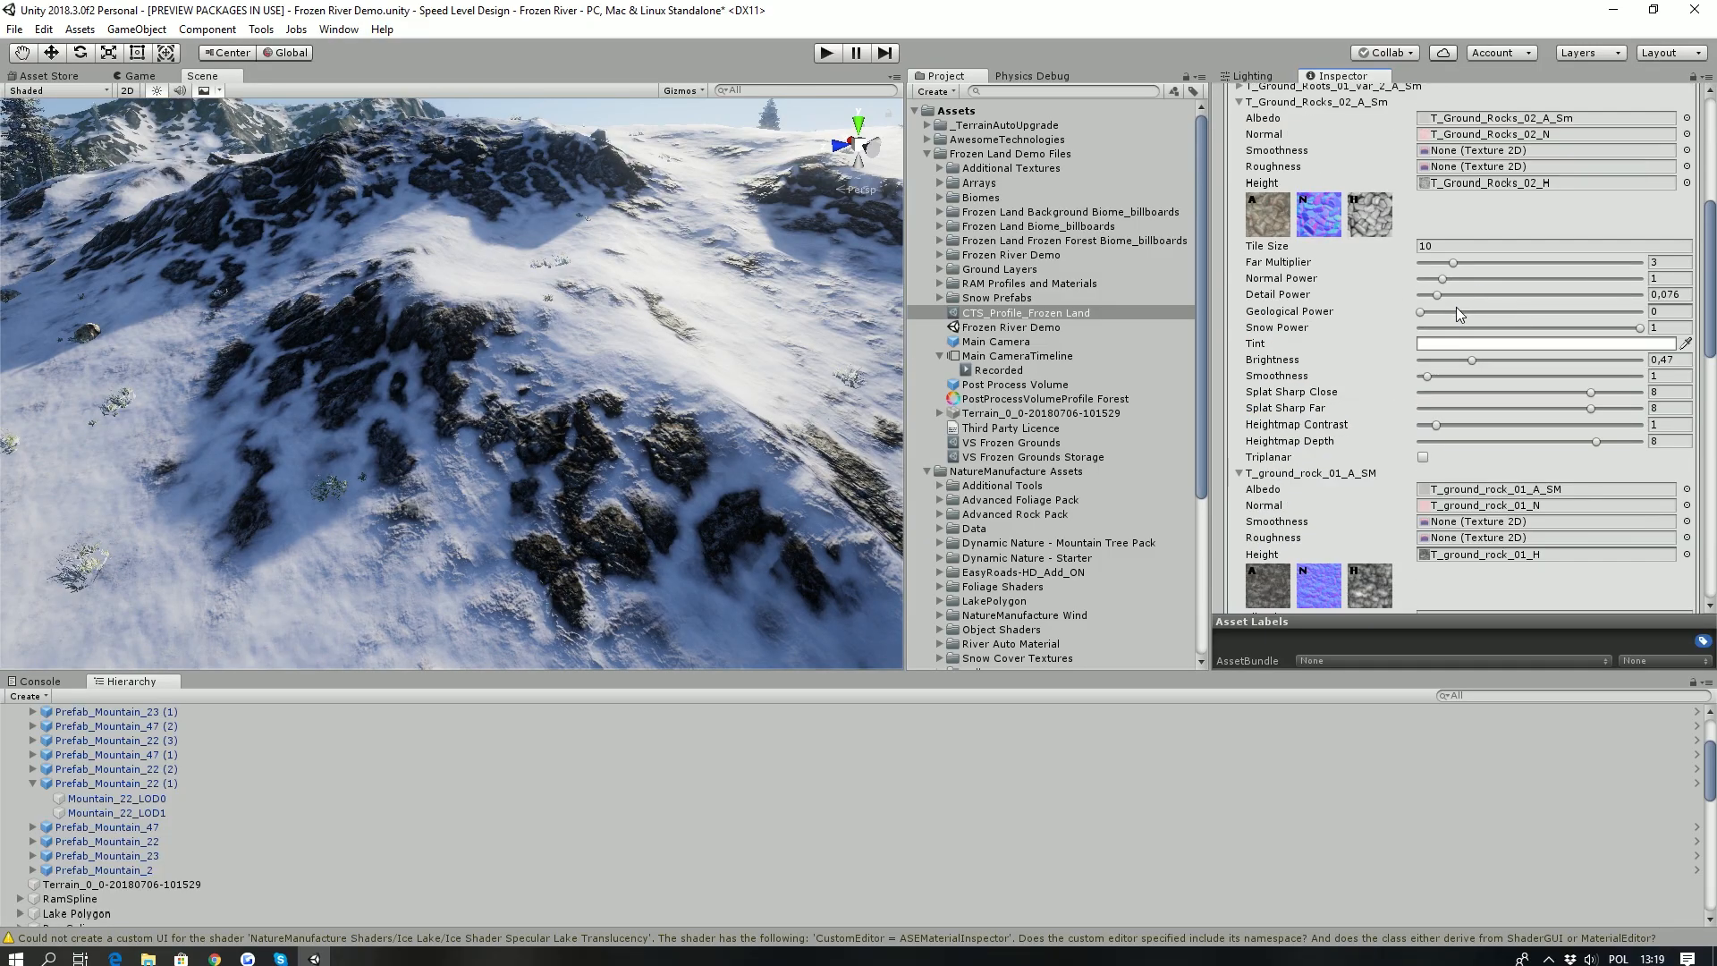
pyautogui.scroll(5, 1455, 308)
# - Try a different heightmap depth for T_Ground_Forest_01_A_Sm on the forest floor, then set it to 0,3
pyautogui.moveTo(631, 341); pyautogui.dragTo(529, 215, button='right')
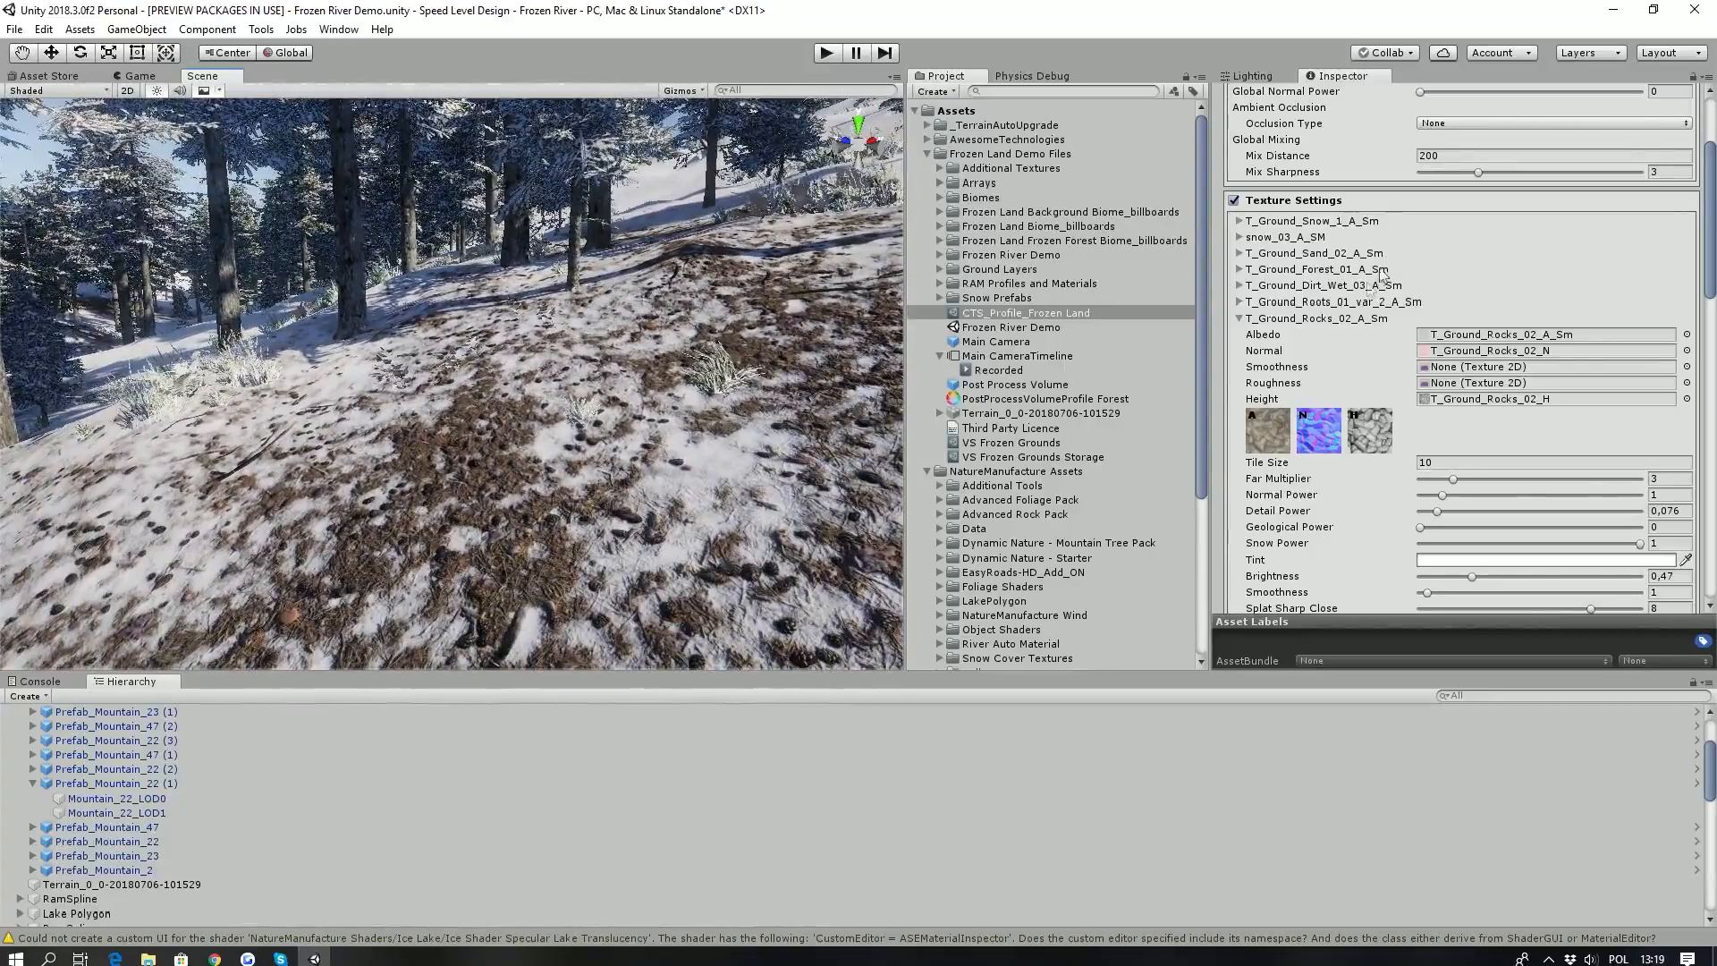
pyautogui.click(1240, 269)
pyautogui.scroll(-3, 1375, 330)
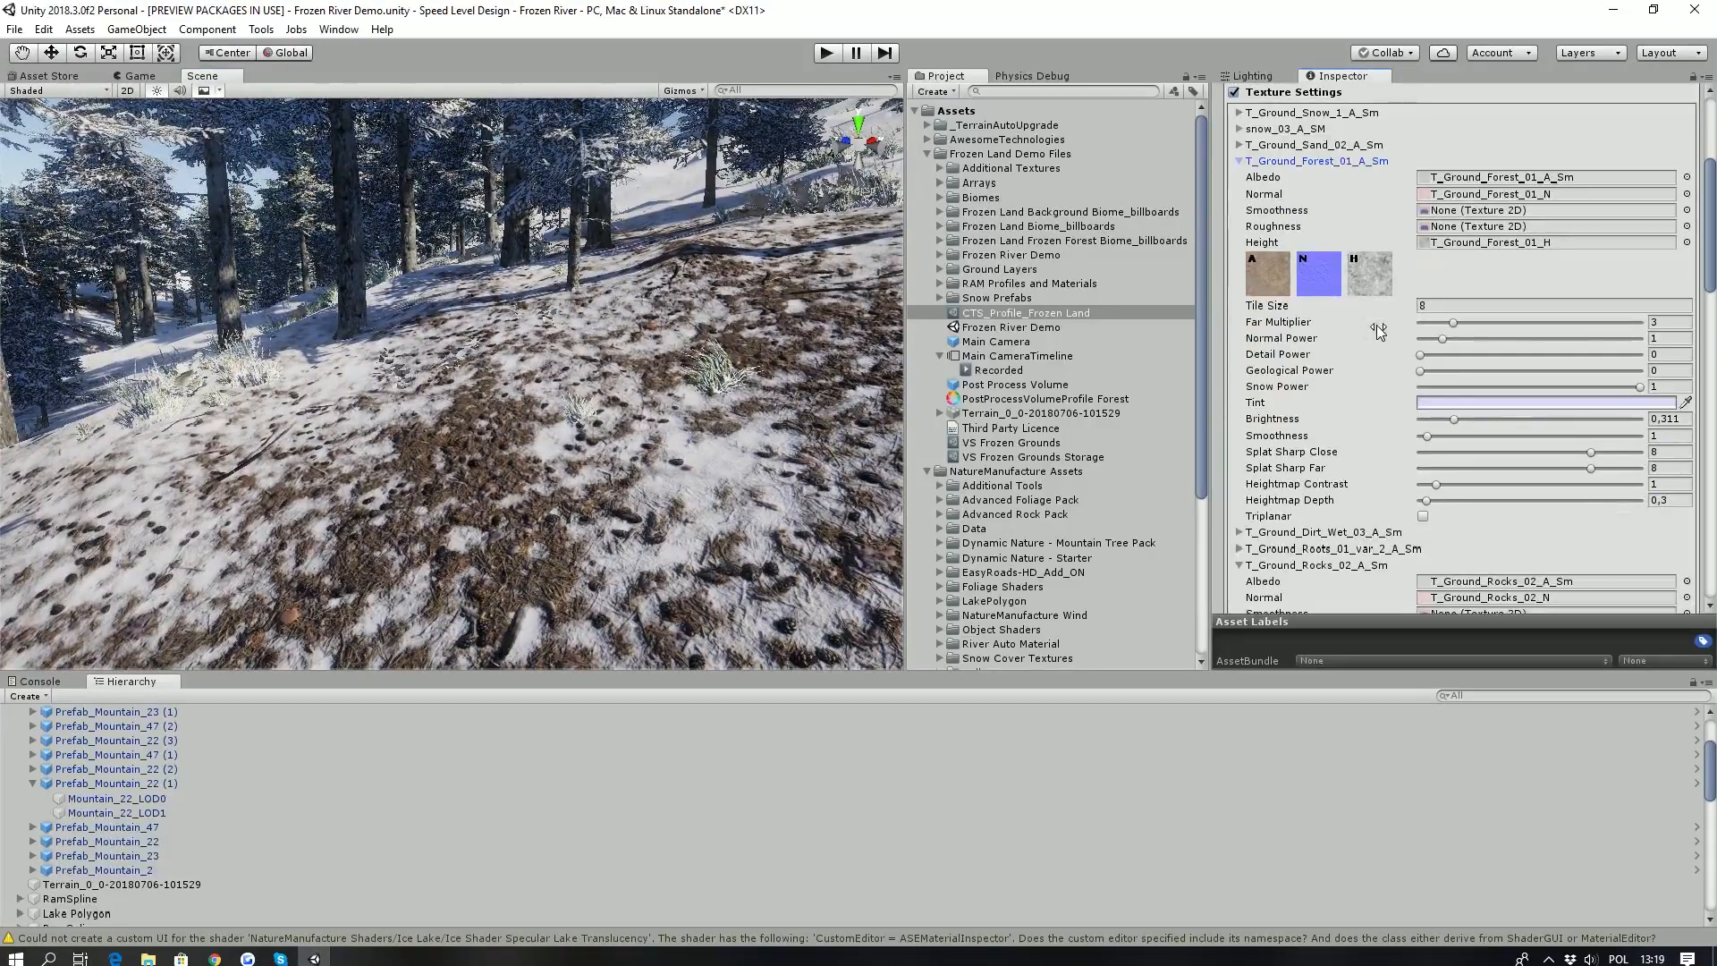
pyautogui.moveTo(637, 496); pyautogui.dragTo(286, 499, button='right')
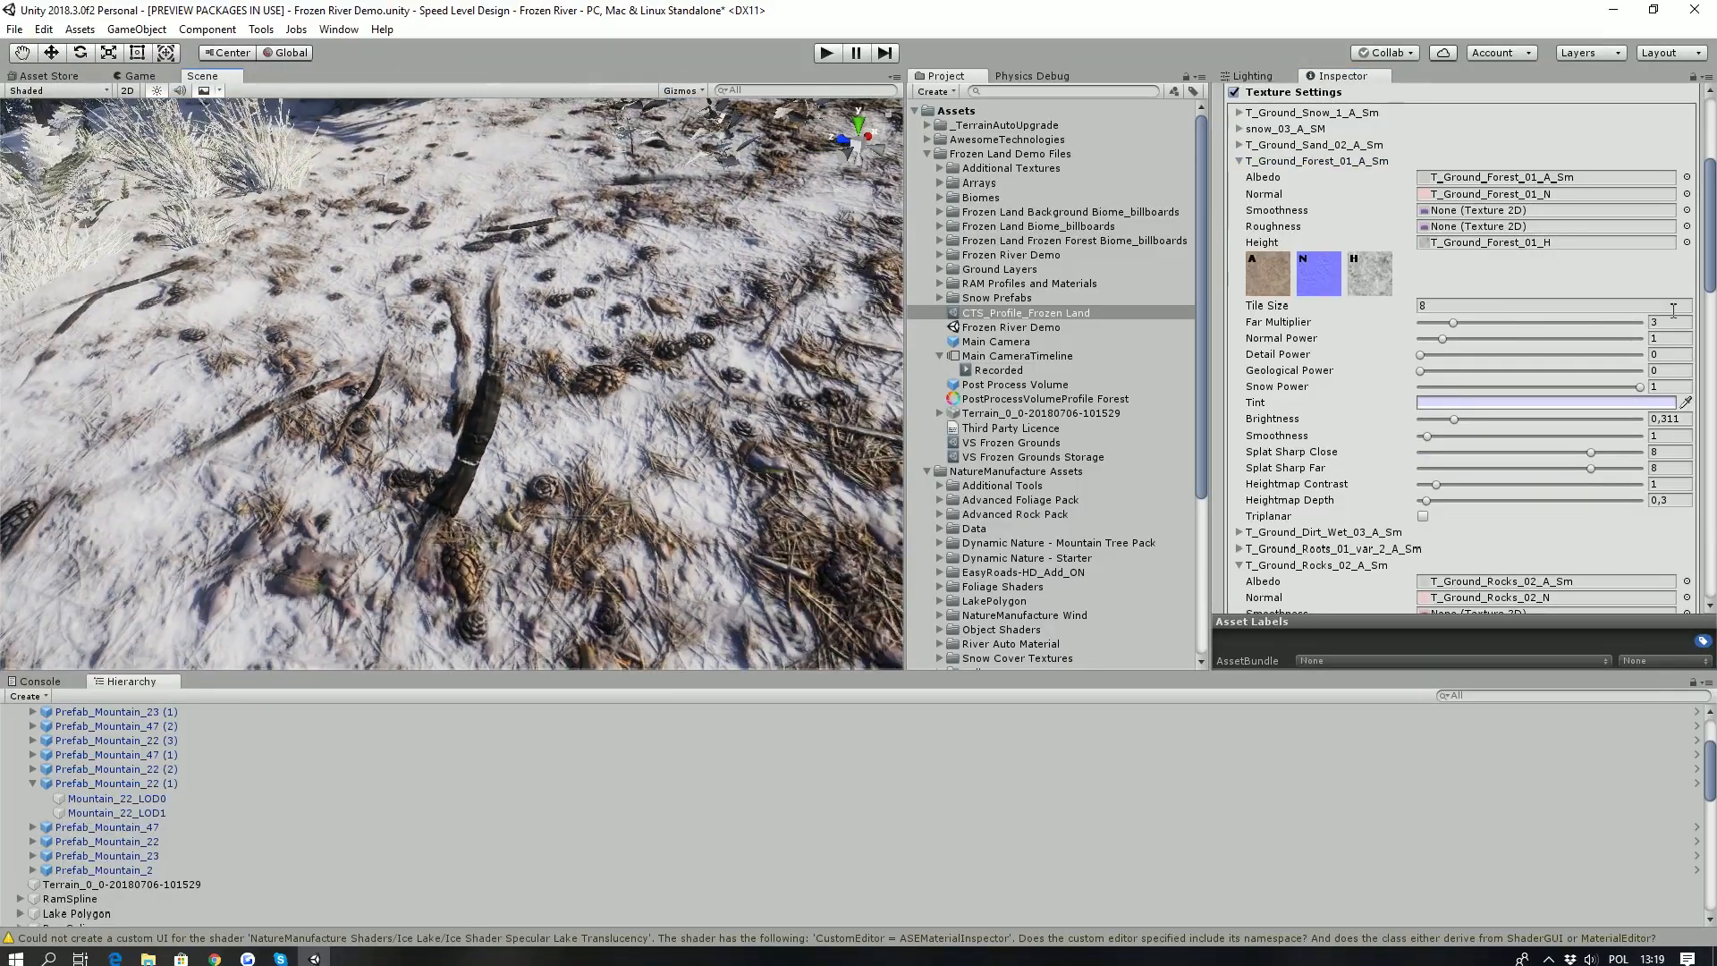
pyautogui.scroll(-3, 1419, 311)
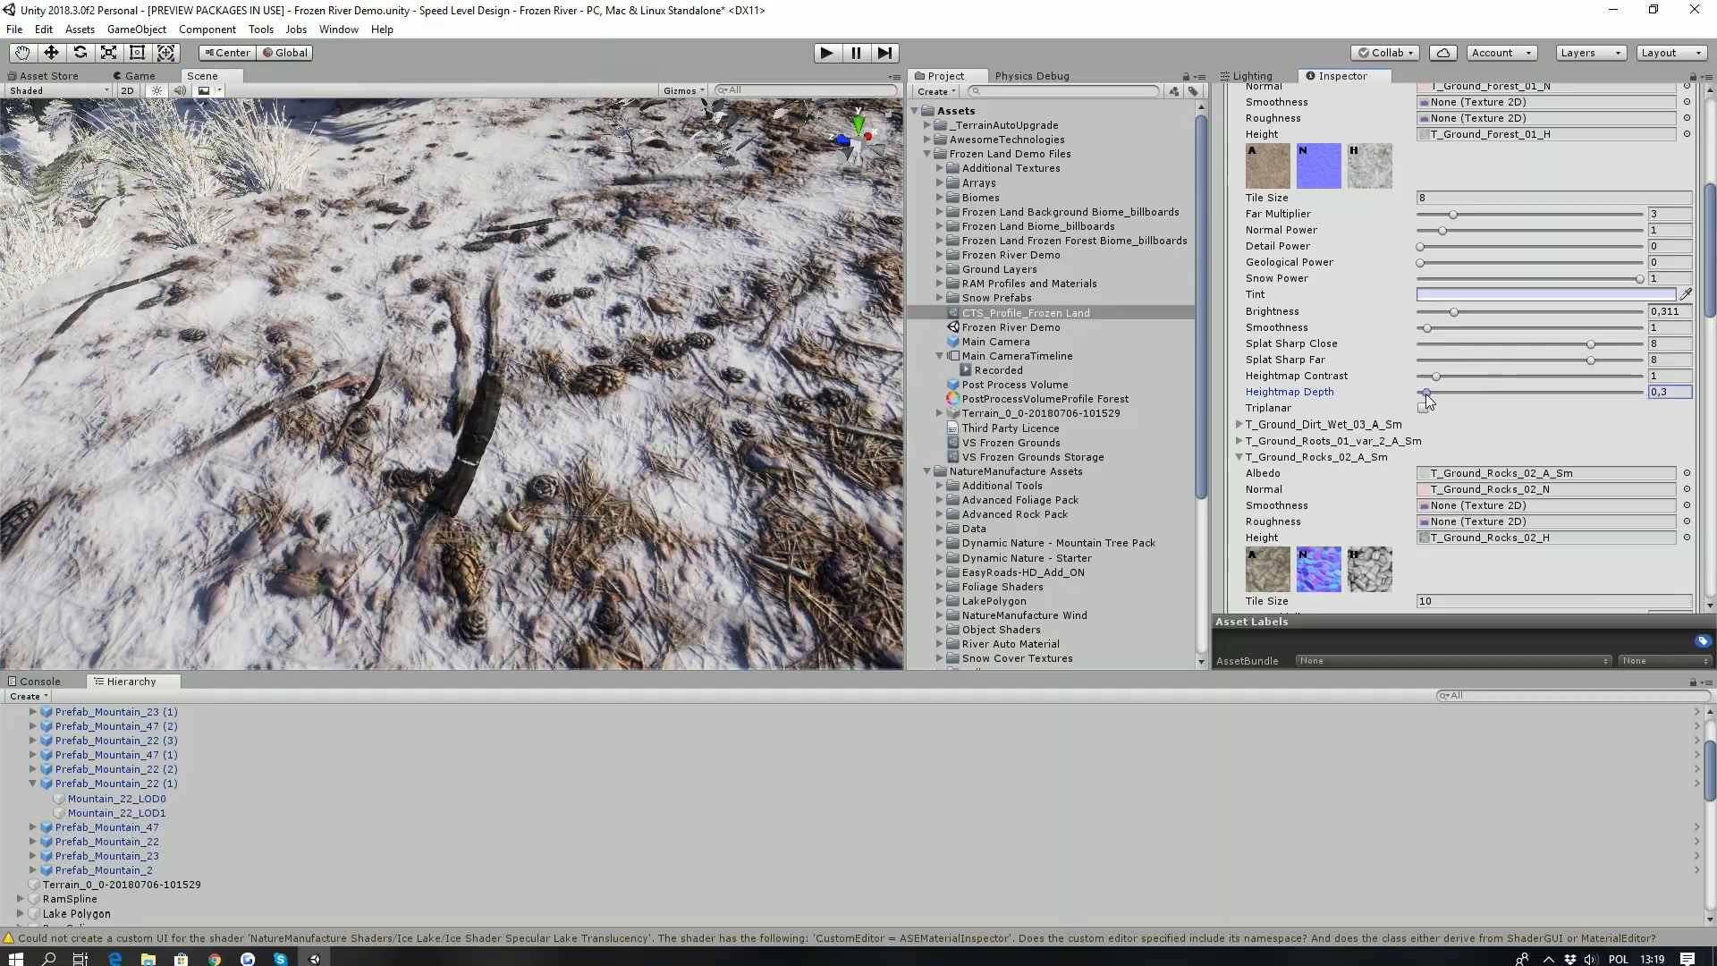
pyautogui.moveTo(1428, 401); pyautogui.dragTo(1434, 398)
pyautogui.write('0,3')
# - Expand the T_Ground_Roots_01_var_2_A_Sm texture settings and examine its heightmap depth
pyautogui.scroll(4, 1291, 250)
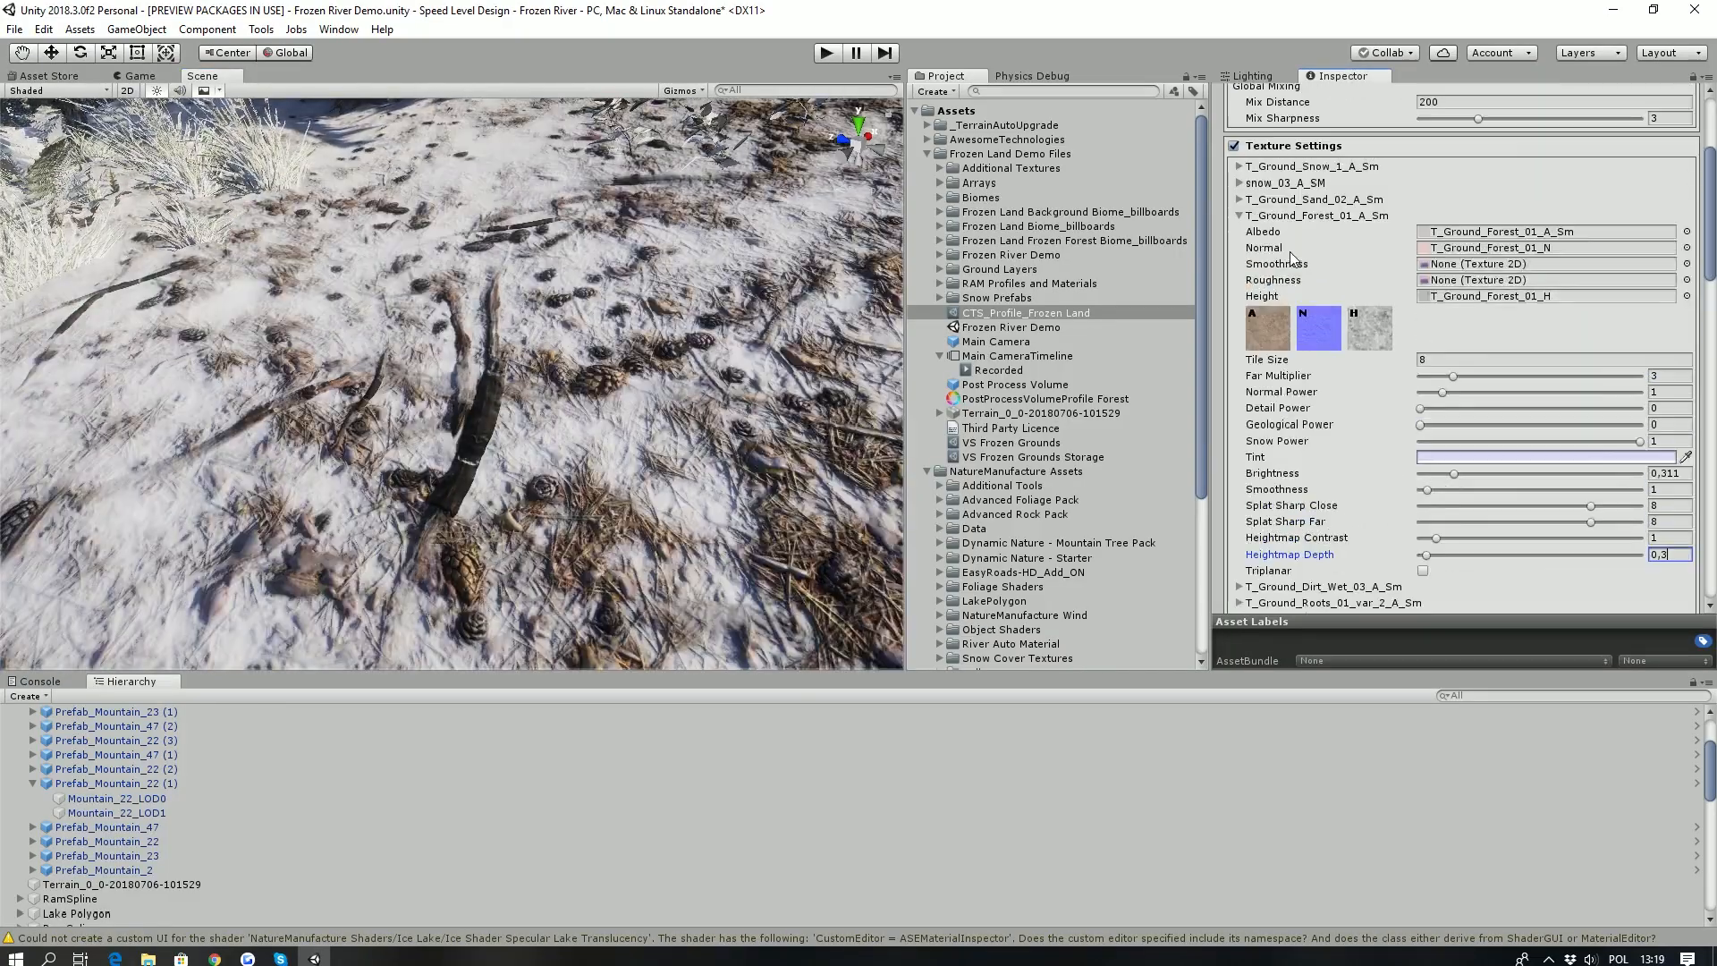
pyautogui.scroll(-9, 1290, 250)
pyautogui.scroll(4, 1290, 409)
pyautogui.click(1238, 224)
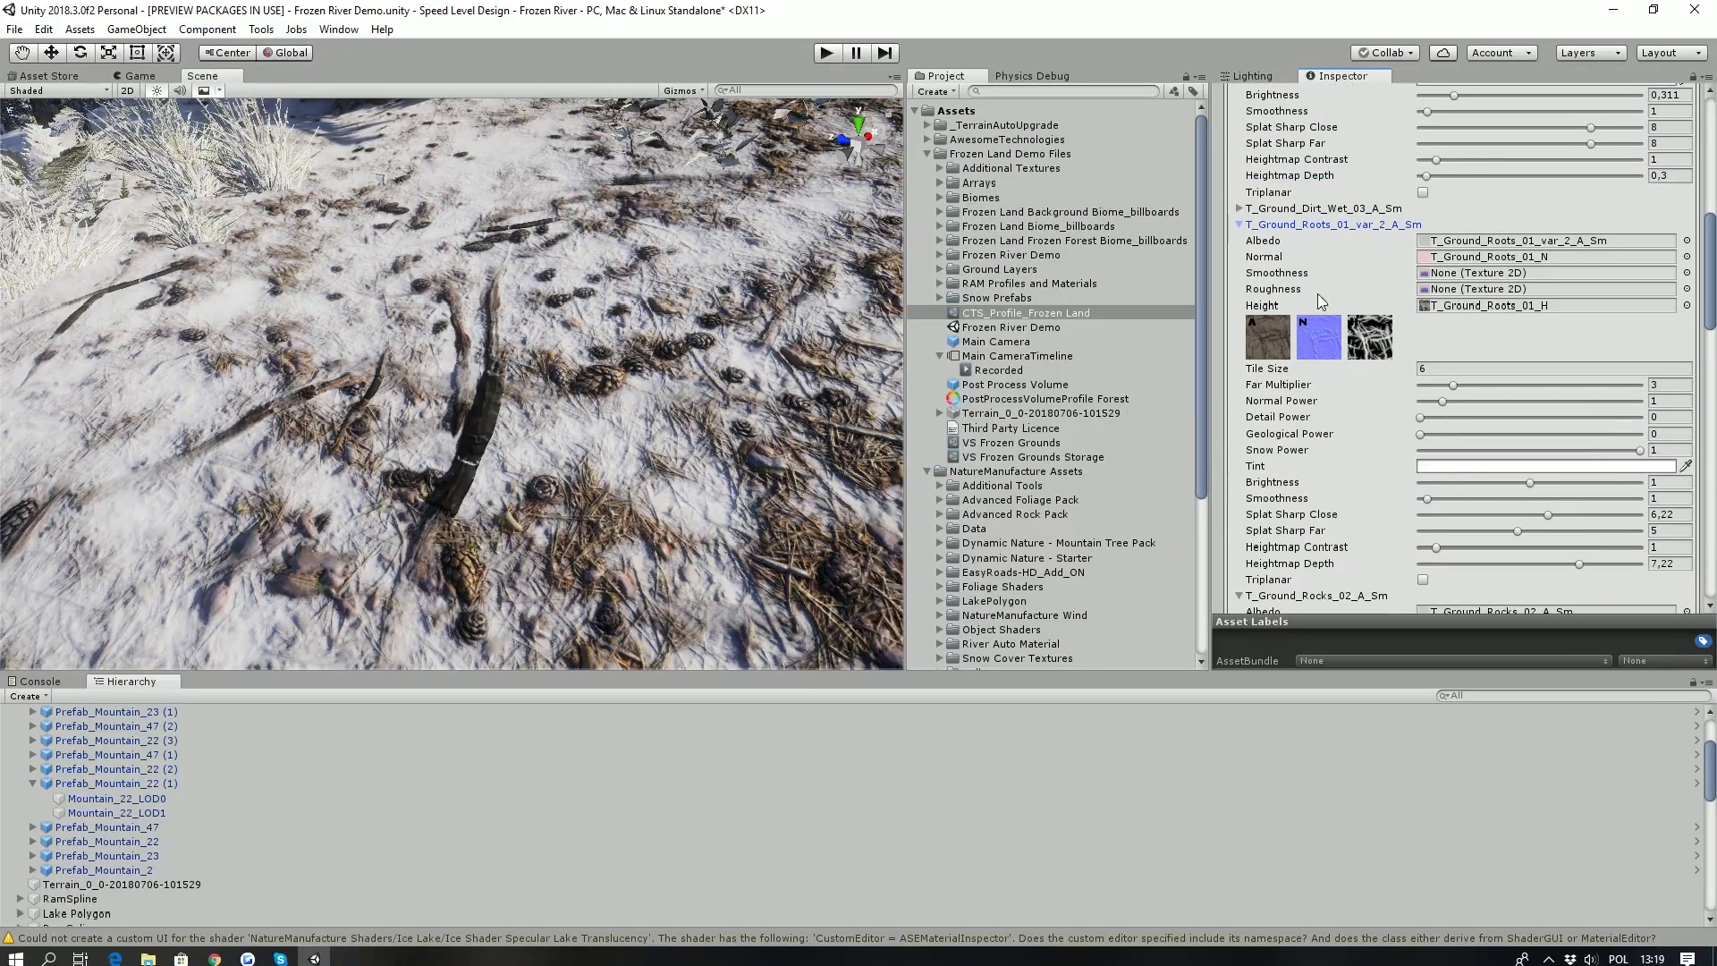
pyautogui.scroll(-1, 1445, 465)
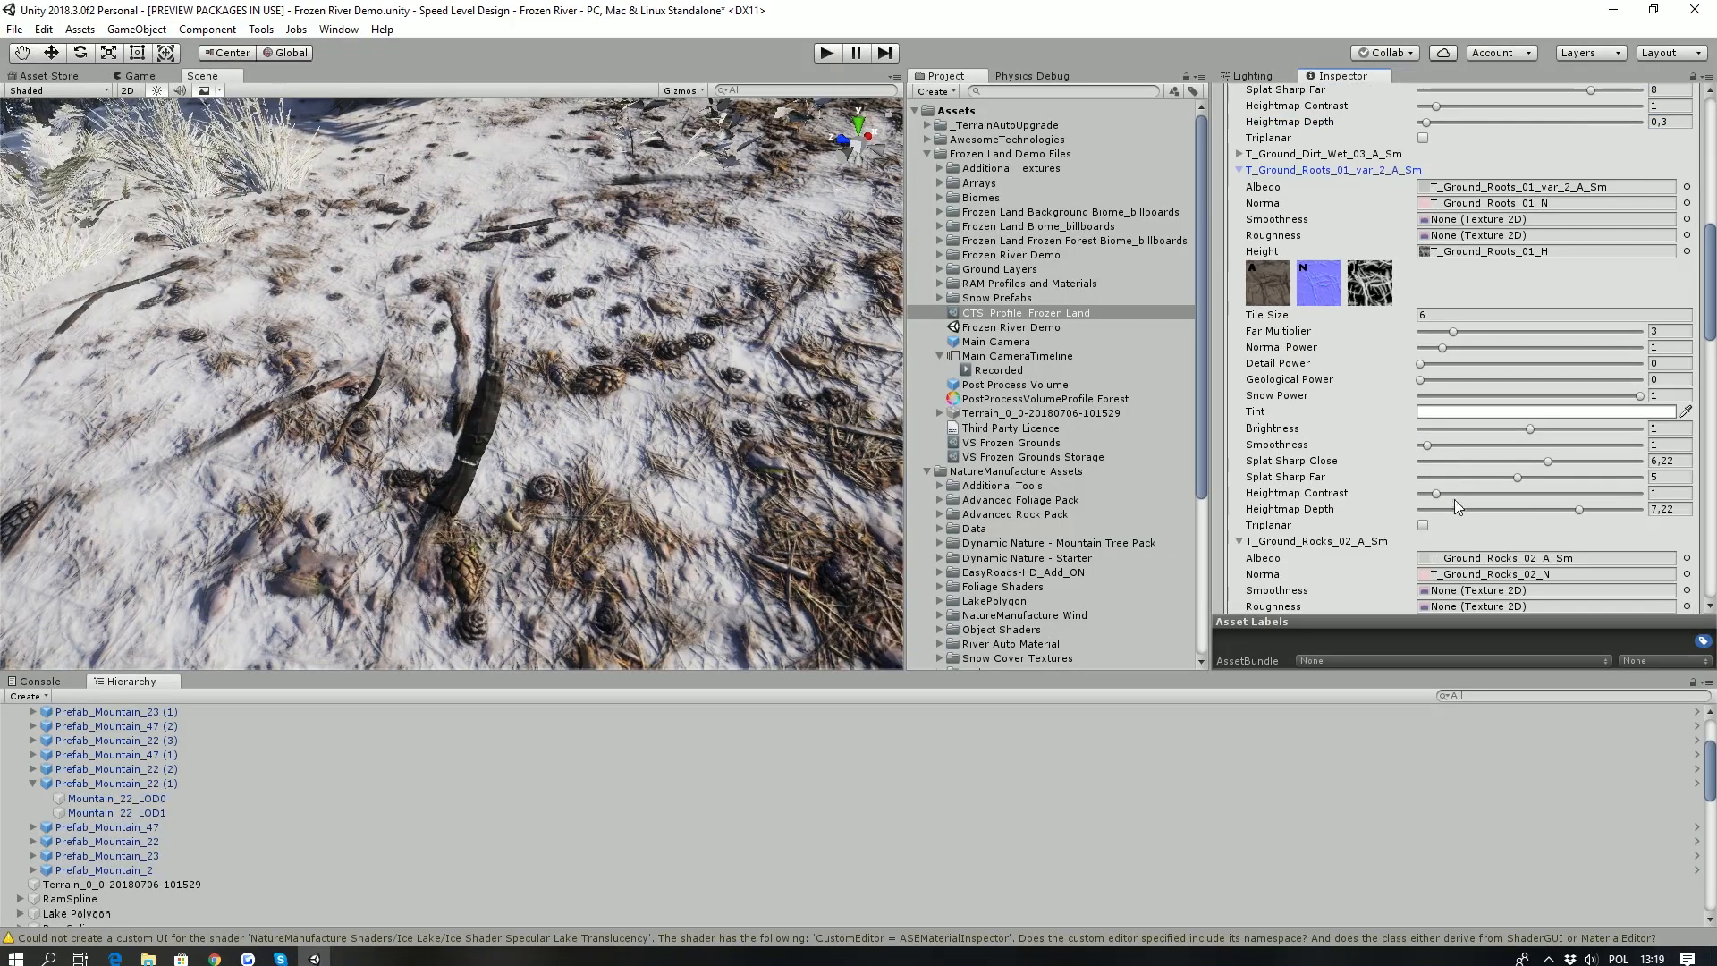
pyautogui.moveTo(1580, 509)
pyautogui.mouseDown()
pyautogui.moveTo(1514, 518)
pyautogui.moveTo(1660, 515)
pyautogui.moveTo(1579, 516)
pyautogui.mouseUp()
# - Examine the snowy slope between the forests and the global settings of the CTS profile
pyautogui.moveTo(430, 333); pyautogui.dragTo(348, 355, button='right')
pyautogui.press('s')
pyautogui.moveTo(558, 374); pyautogui.dragTo(514, 377, button='right')
pyautogui.scroll(10, 1392, 340)
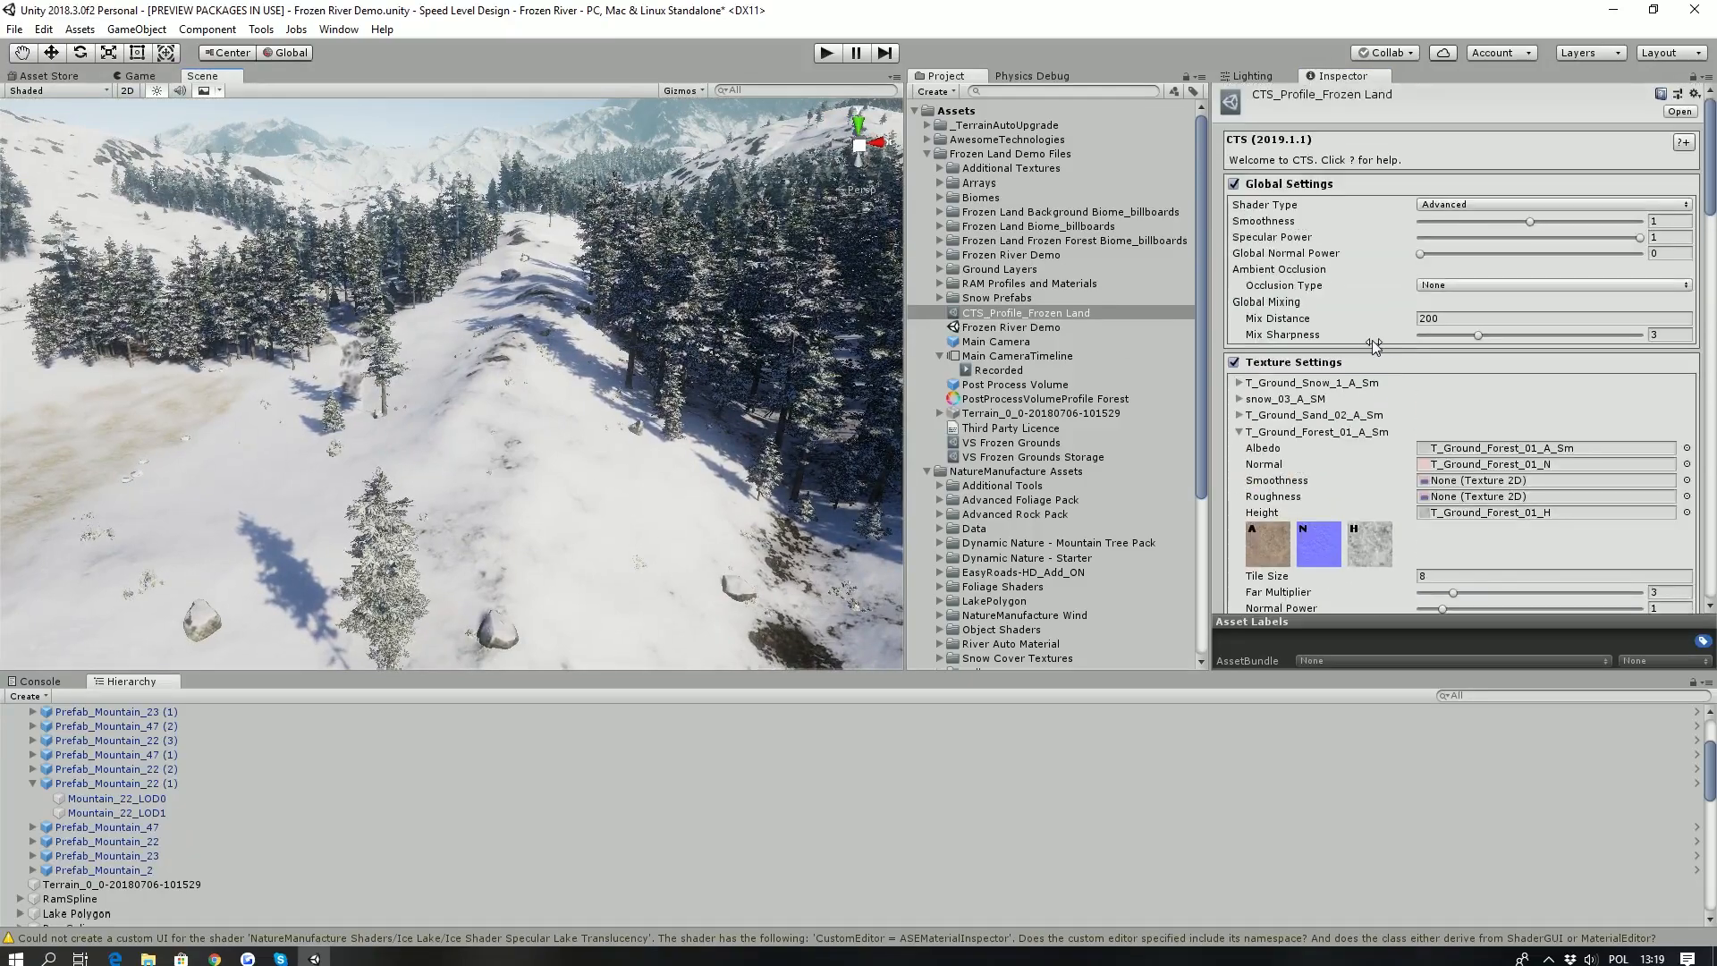
# - Collapse the expanded texture entries in the texture settings of the CTS profile
pyautogui.click(1239, 434)
pyautogui.click(1239, 465)
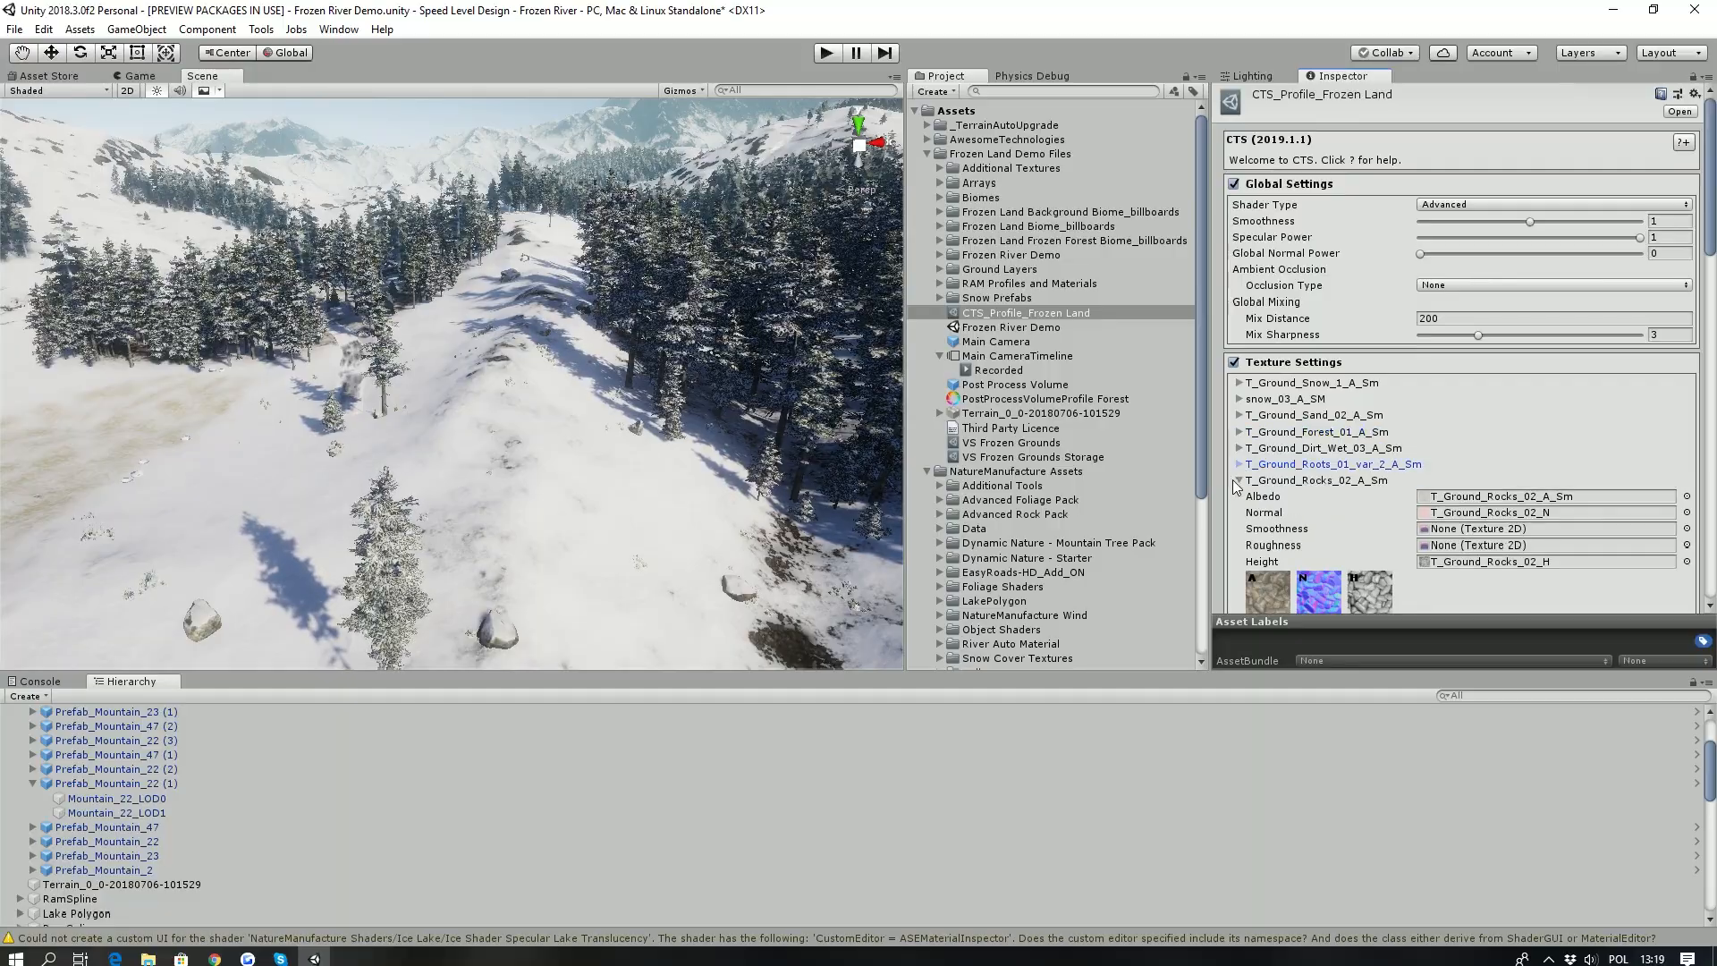
pyautogui.click(1240, 481)
pyautogui.click(1241, 497)
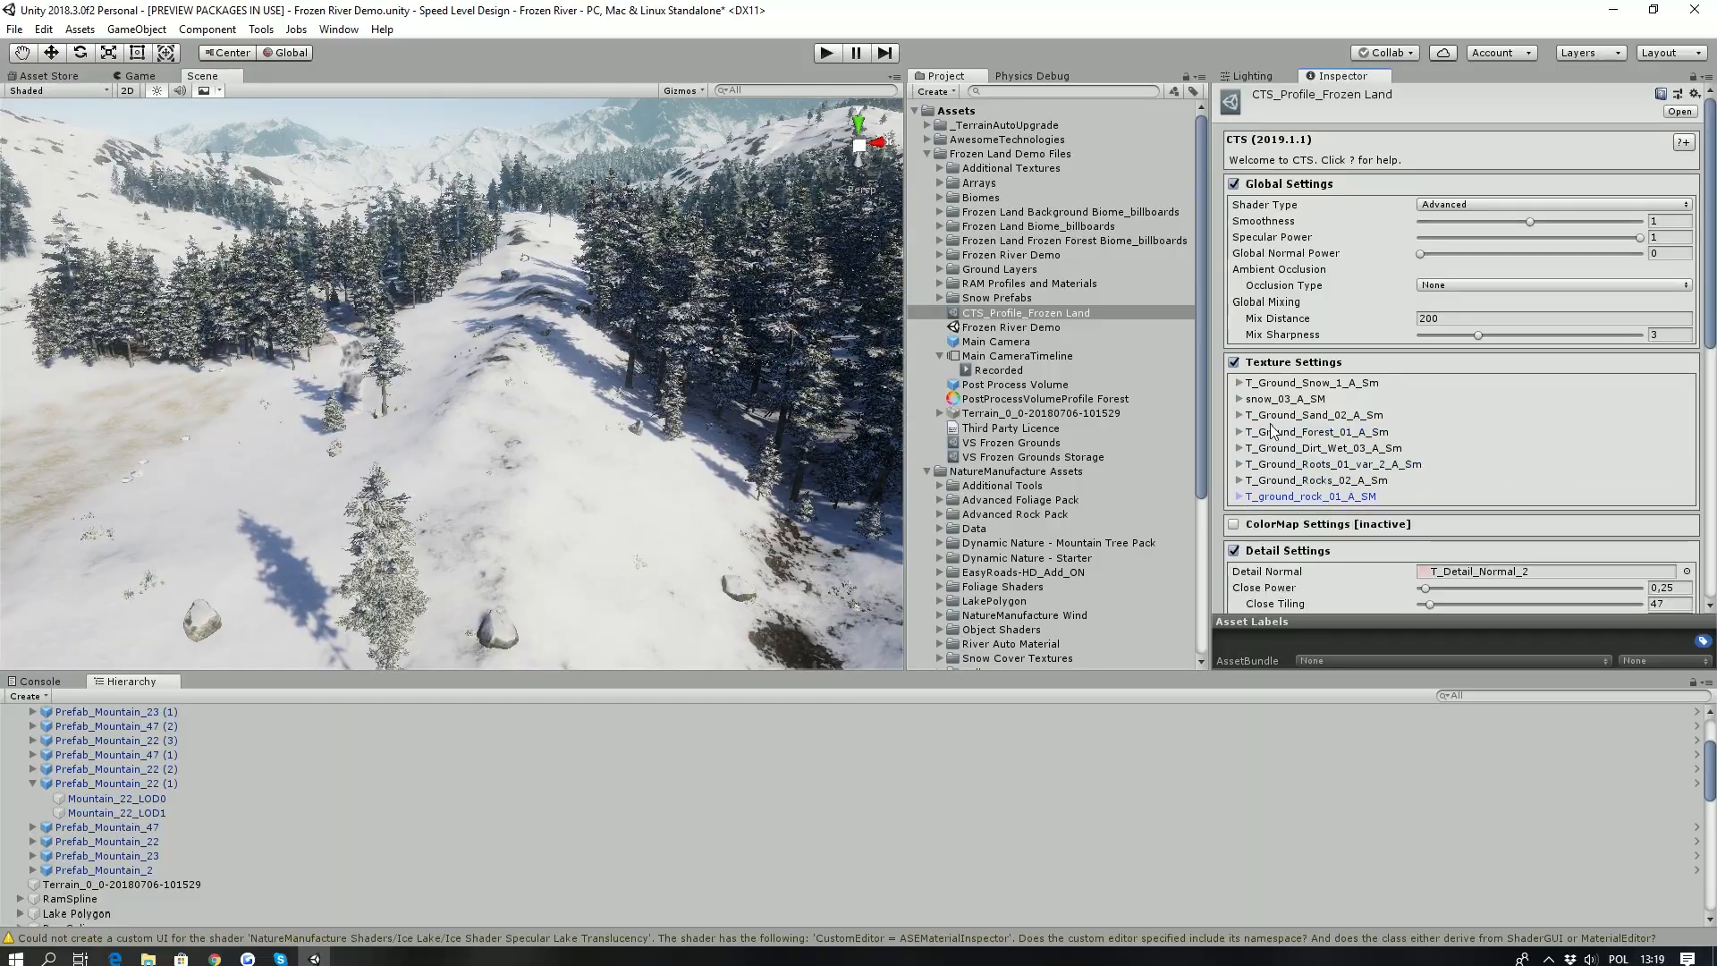
# - Examine the snow and rock textures on the slopes and ridges against the texture list of the CTS profile
pyautogui.moveTo(510, 367); pyautogui.dragTo(634, 361, button='right')
pyautogui.moveTo(412, 355); pyautogui.dragTo(1153, 400, button='right')
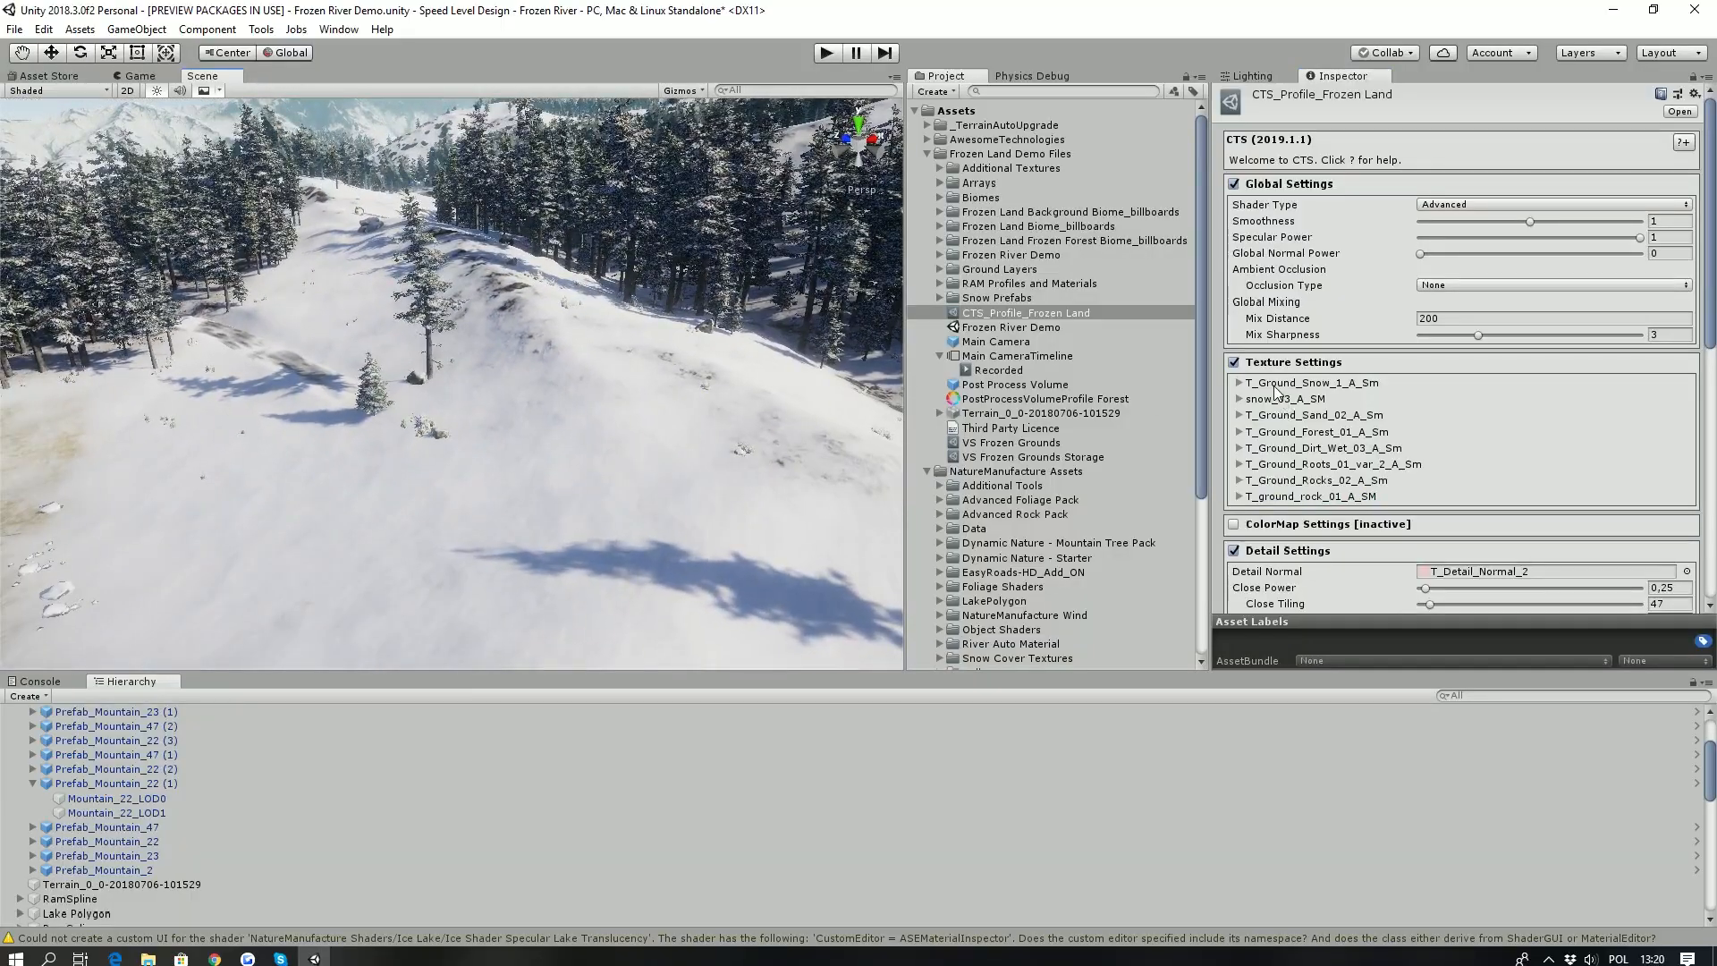
pyautogui.moveTo(587, 409); pyautogui.dragTo(625, 371, button='right')
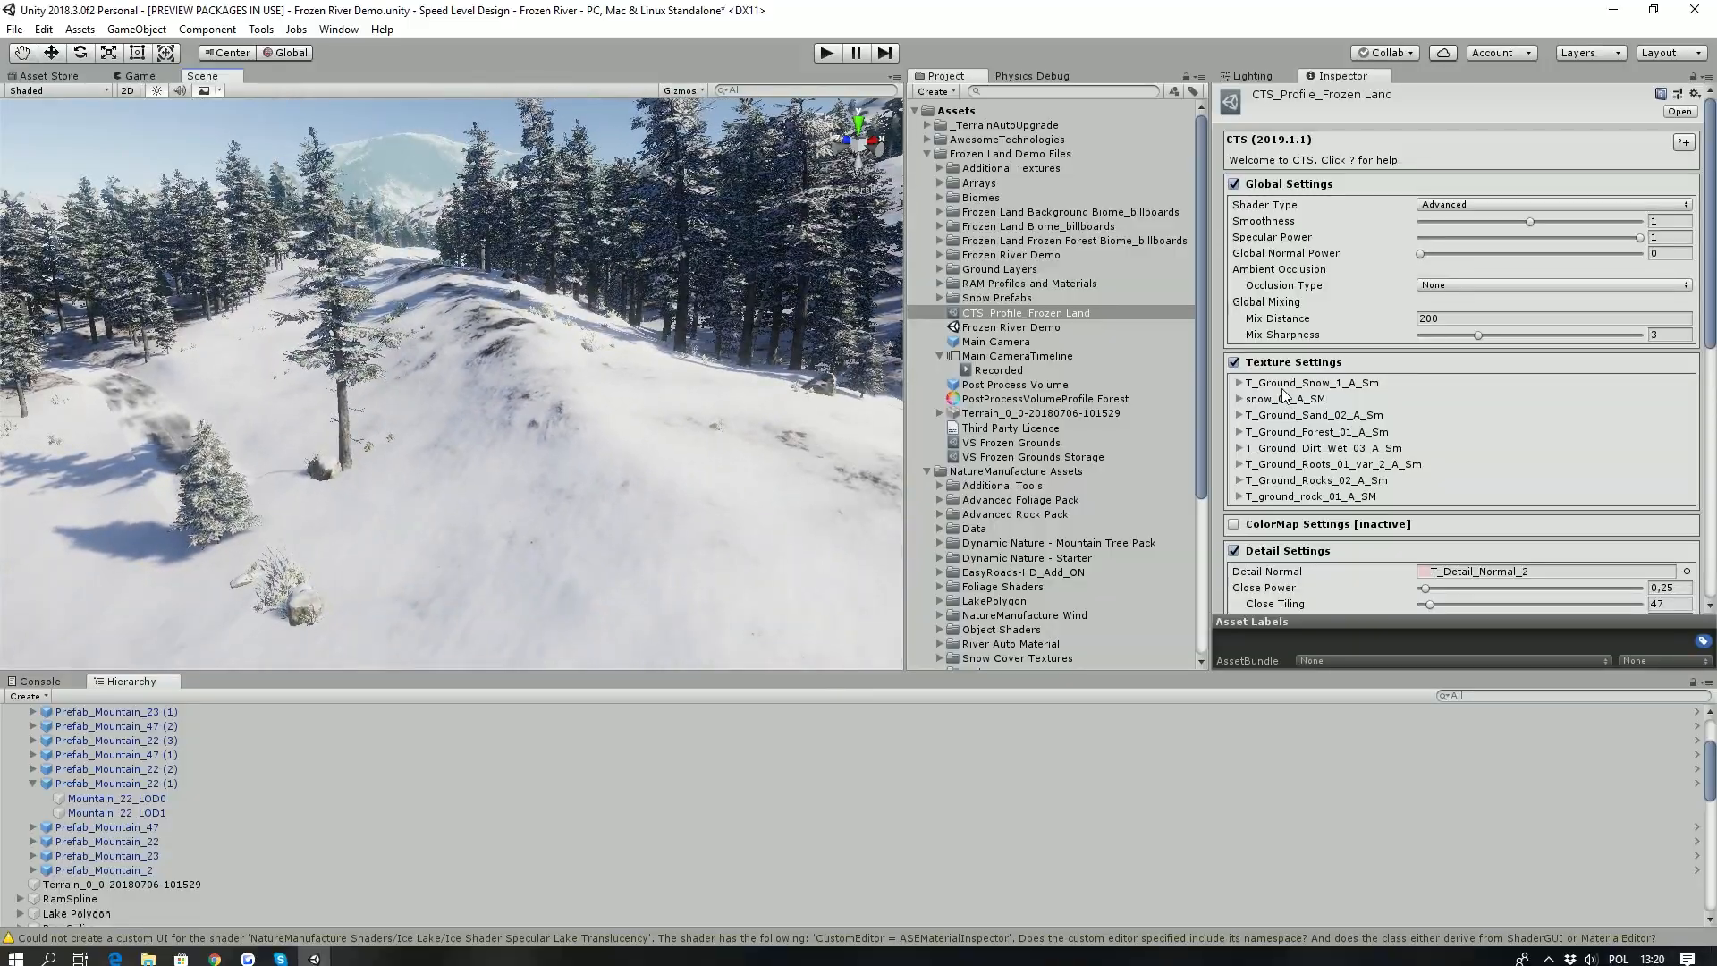
pyautogui.moveTo(670, 367); pyautogui.dragTo(632, 331, button='right')
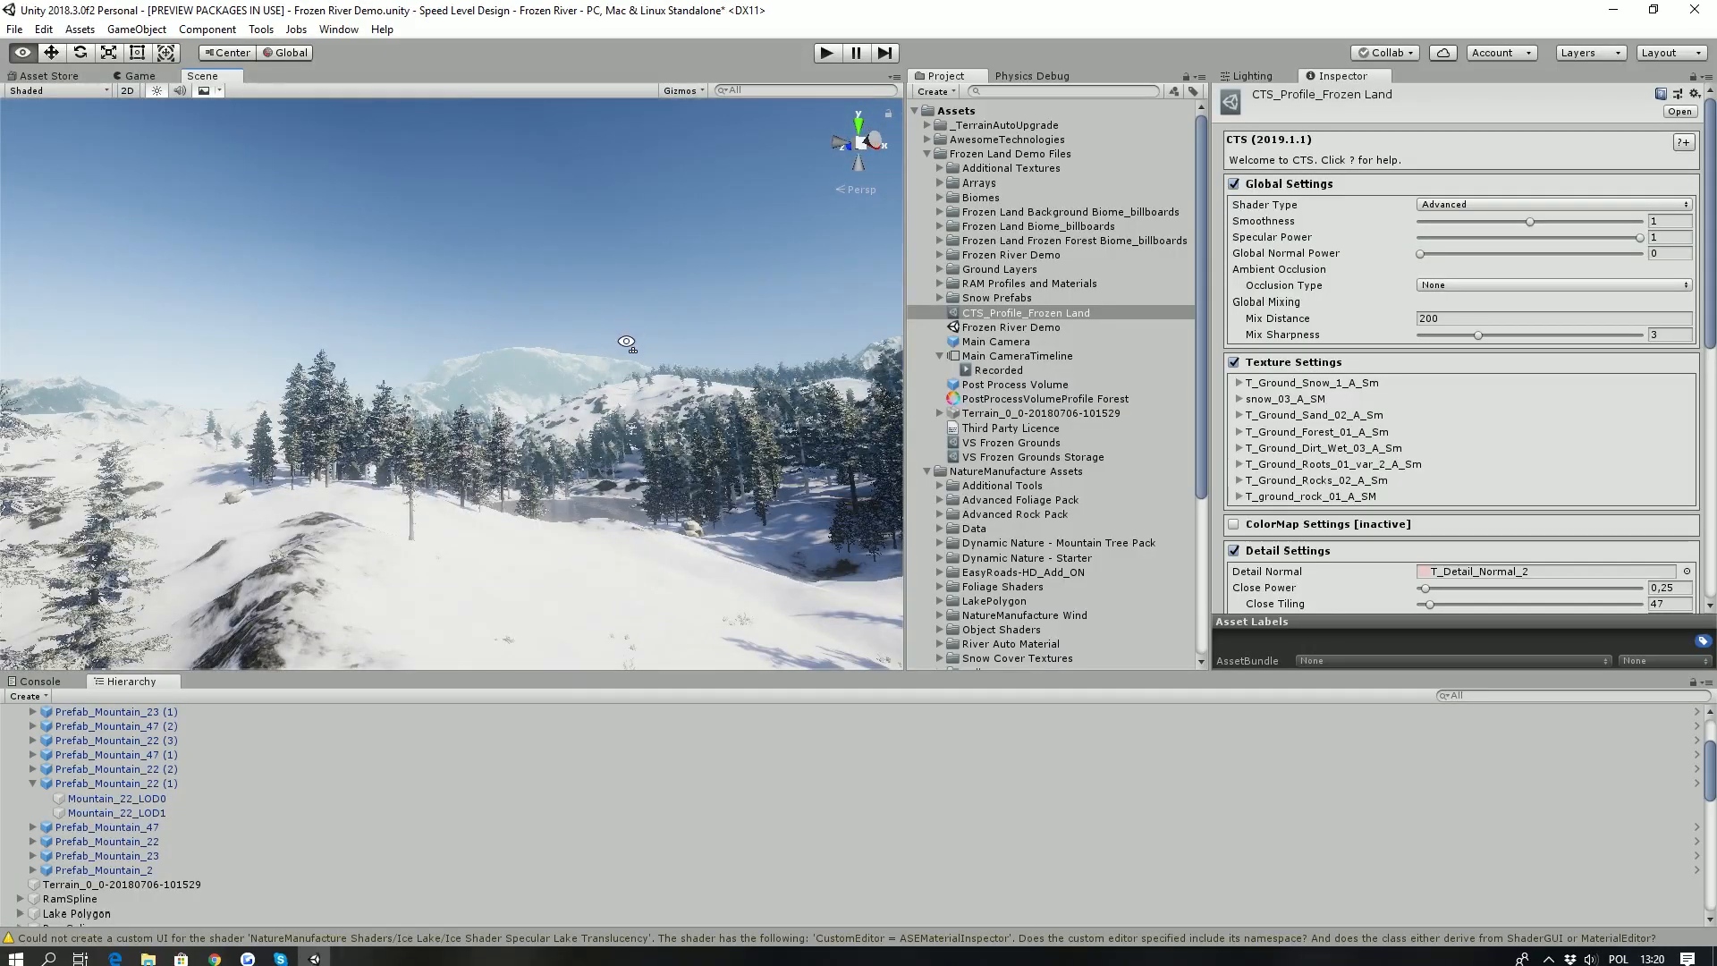
pyautogui.moveTo(1251, 420); pyautogui.dragTo(1273, 393, button='right')
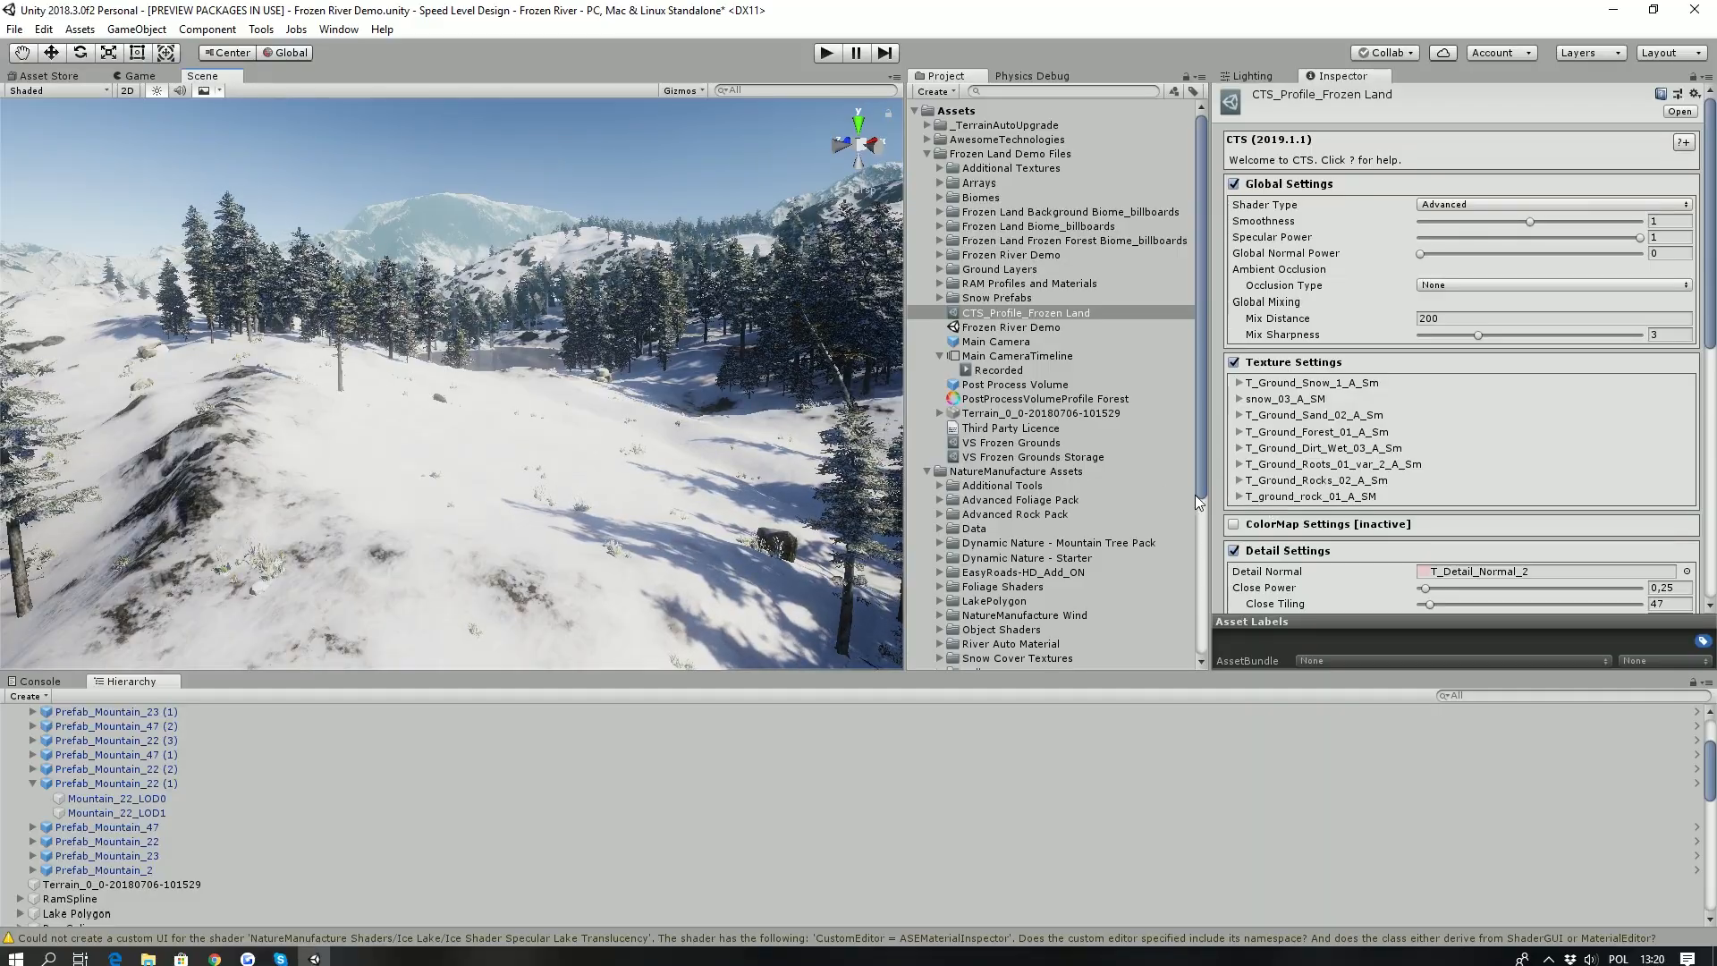
pyautogui.moveTo(581, 429); pyautogui.dragTo(468, 499, button='right')
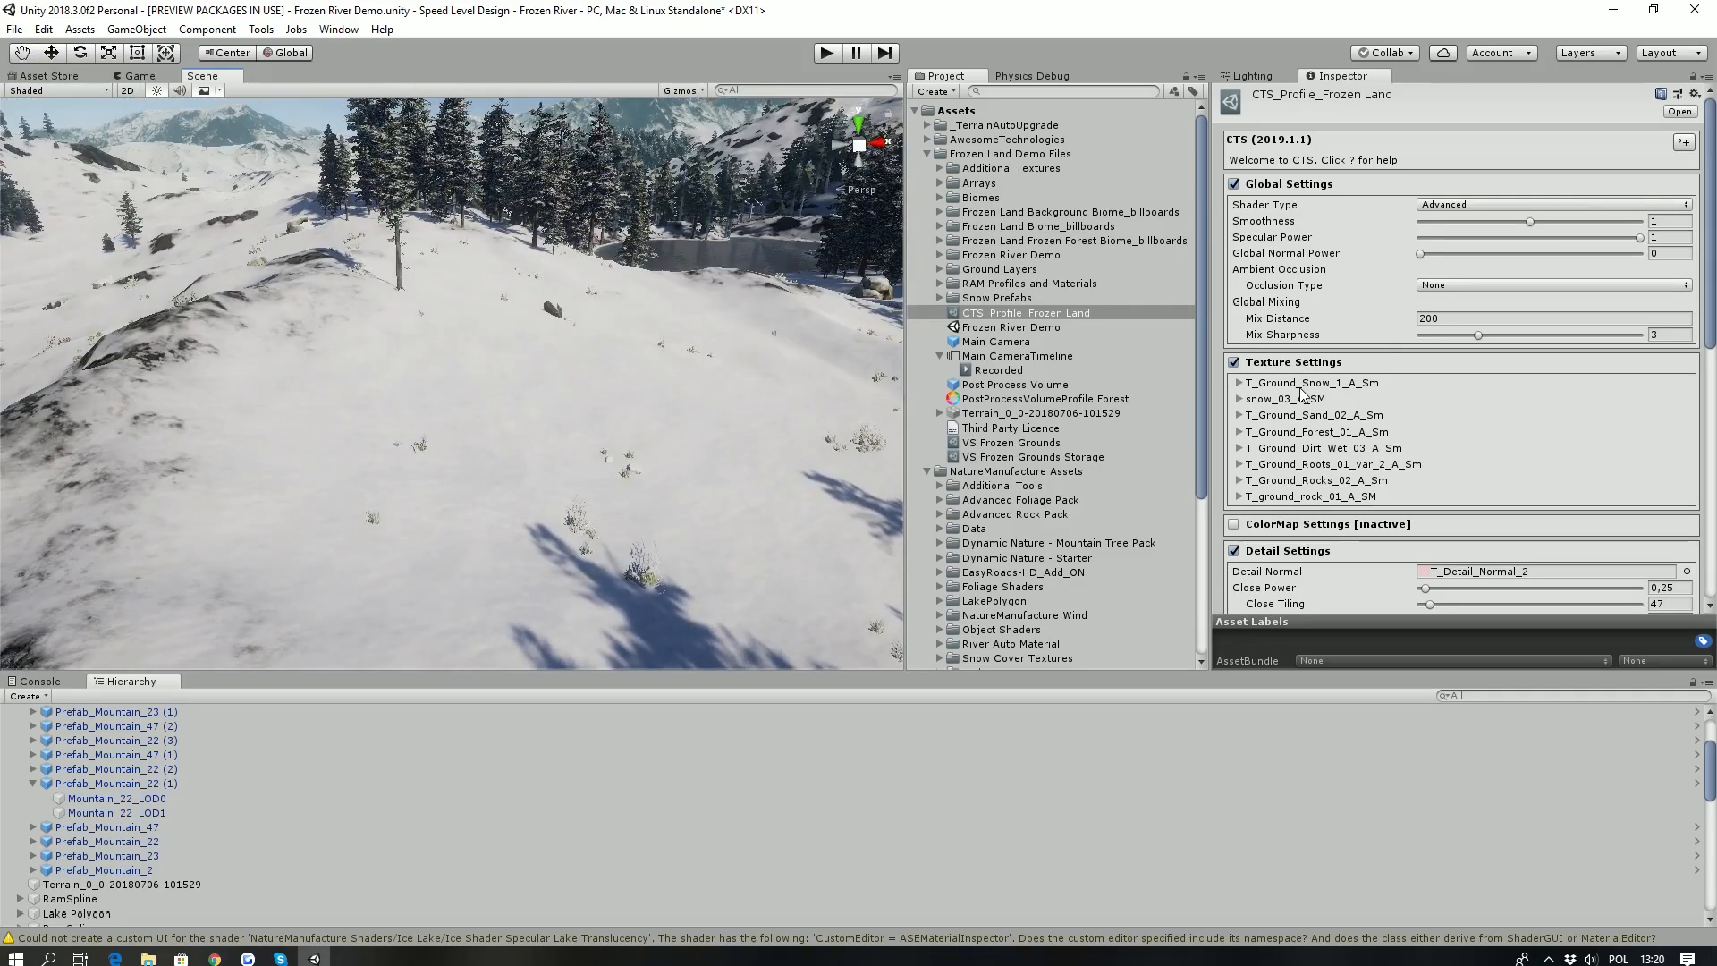
pyautogui.moveTo(626, 348); pyautogui.dragTo(594, 345, button='right')
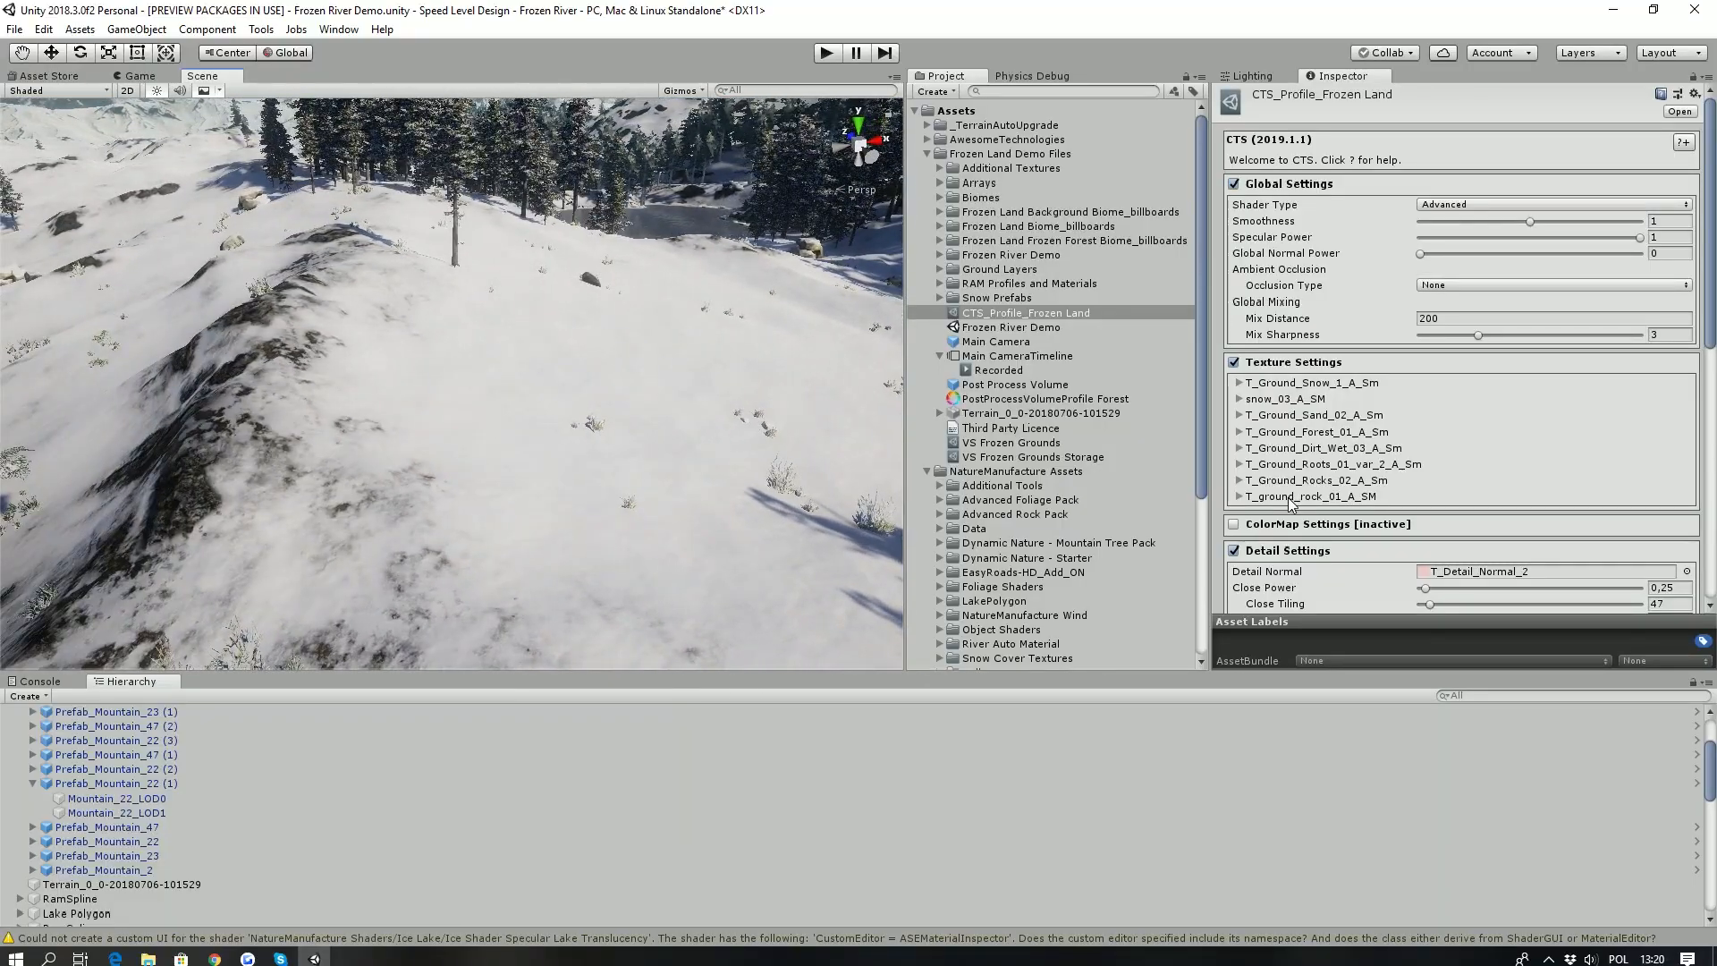
pyautogui.moveTo(449, 343)
pyautogui.mouseDown(button='right')
pyautogui.moveTo(385, 281)
pyautogui.moveTo(438, 340)
pyautogui.moveTo(450, 325)
pyautogui.mouseUp(button='right')
# - Select the lake polygon and open the Vertex Painter in its Flow Map mode
pyautogui.moveTo(483, 496); pyautogui.dragTo(551, 611, button='right')
pyautogui.click(540, 567)
pyautogui.moveTo(280, 322); pyautogui.dragTo(606, 330, button='right')
pyautogui.moveTo(501, 384); pyautogui.dragTo(370, 108, button='right')
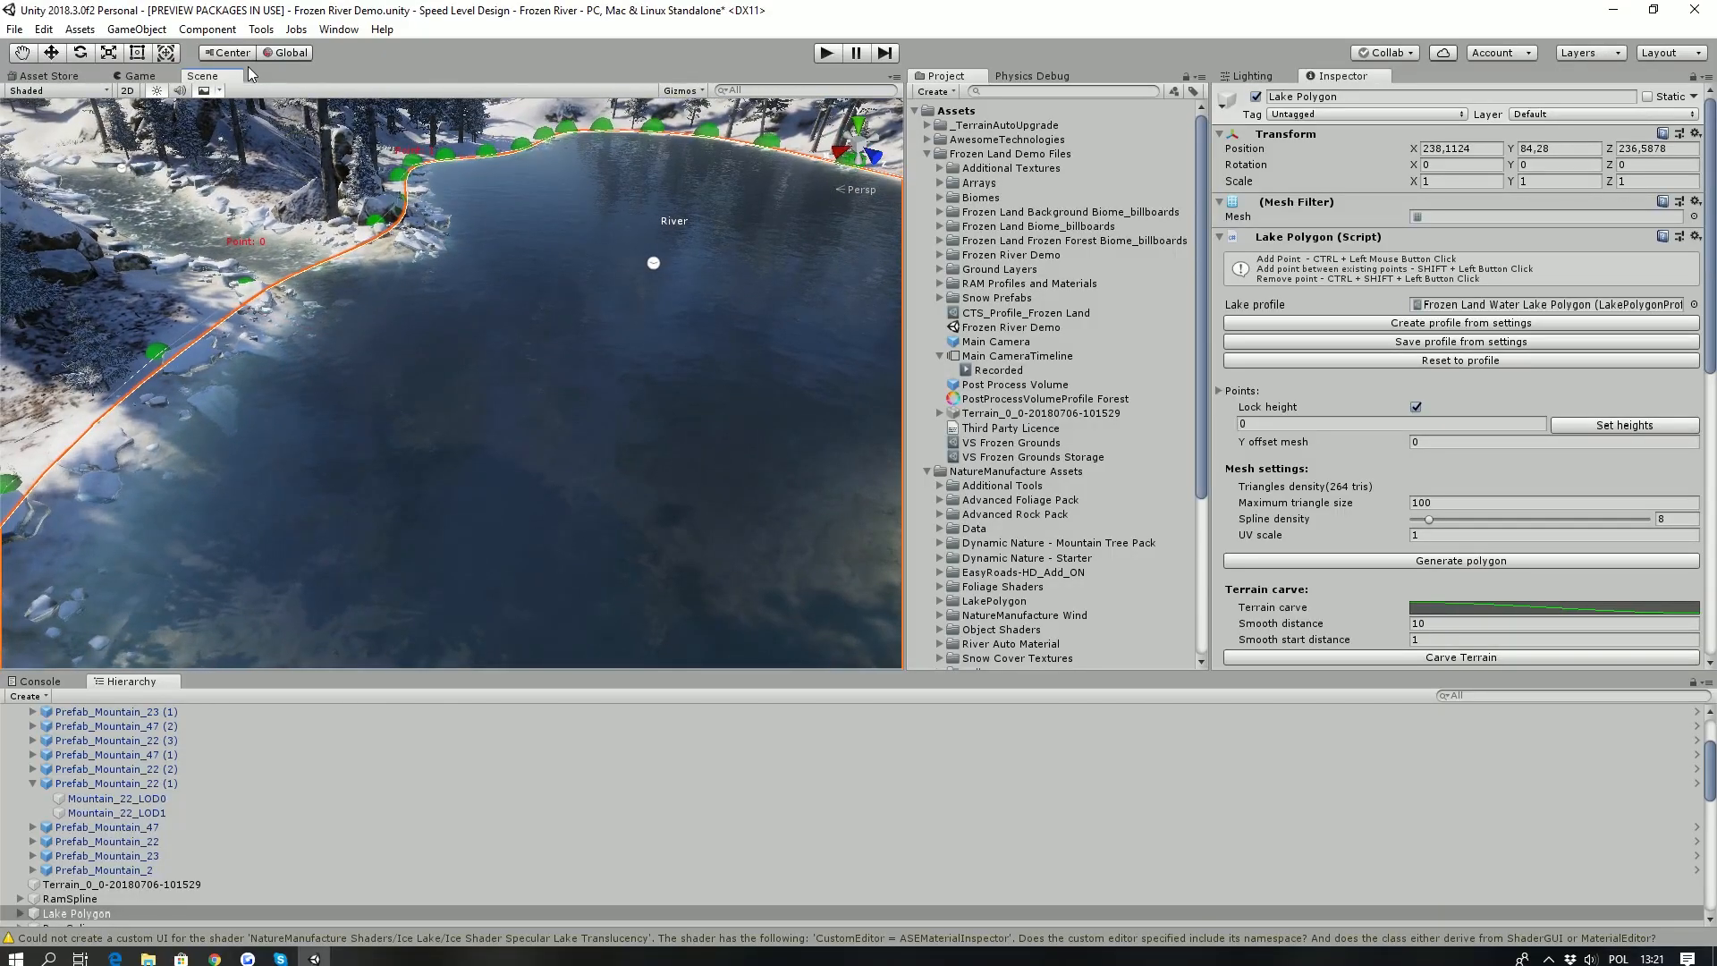
pyautogui.moveTo(406, 364); pyautogui.dragTo(266, 381, button='right')
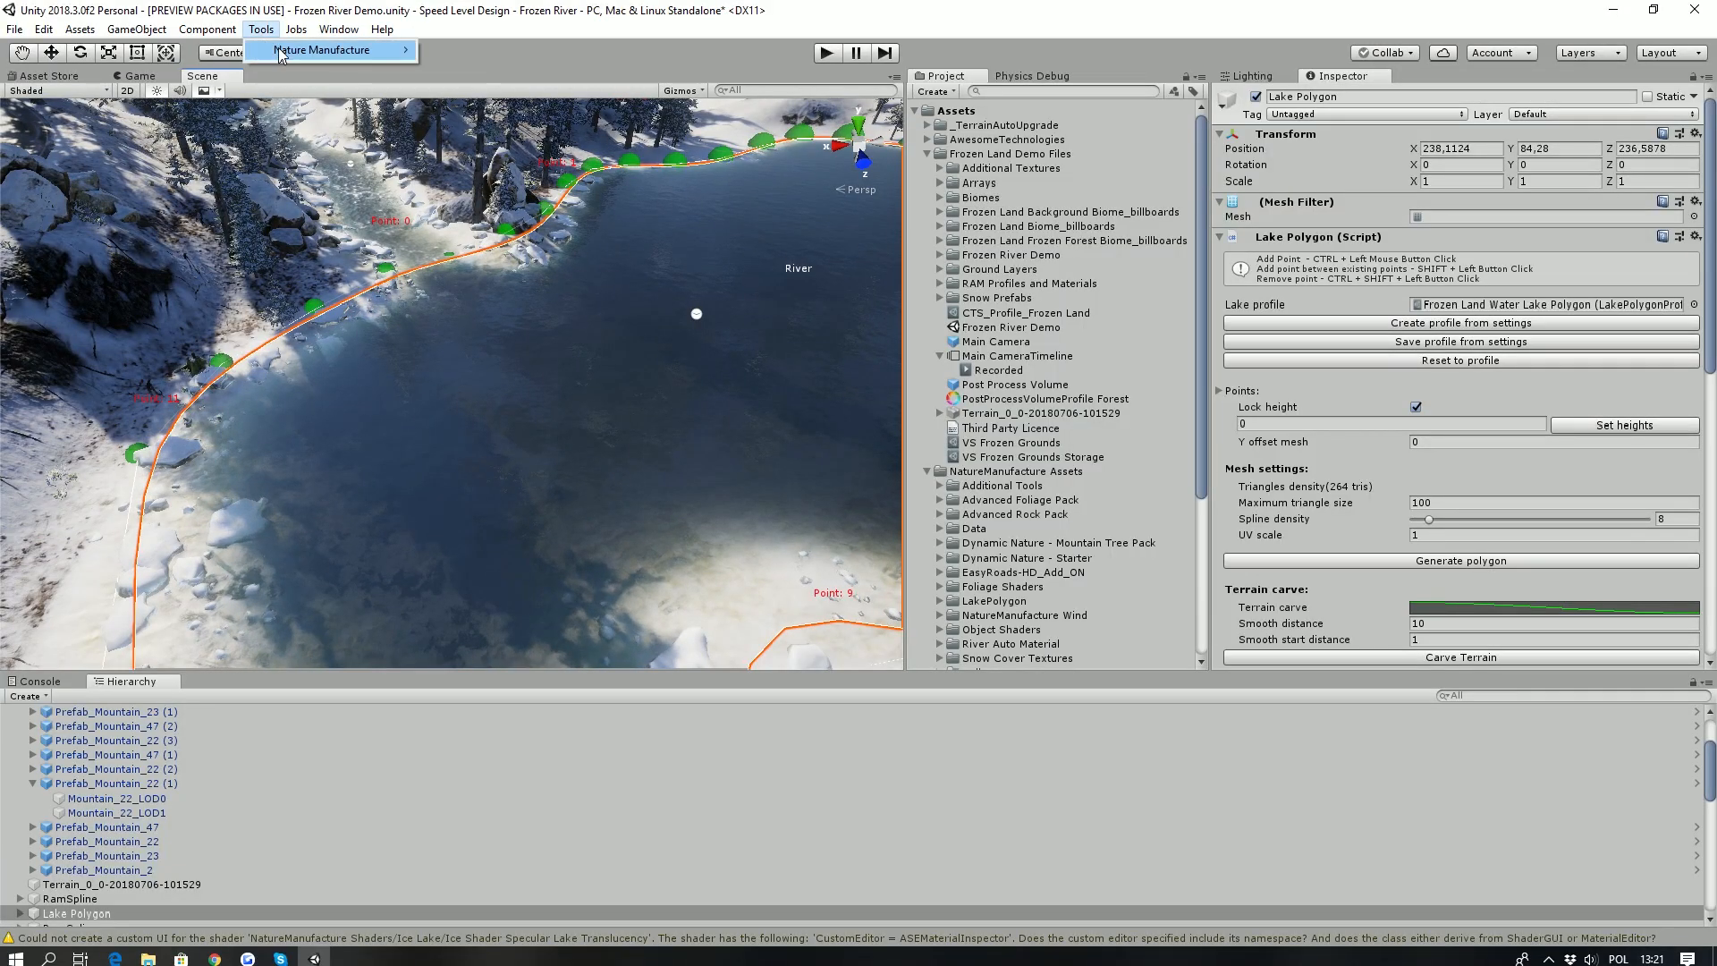
pyautogui.click(498, 52)
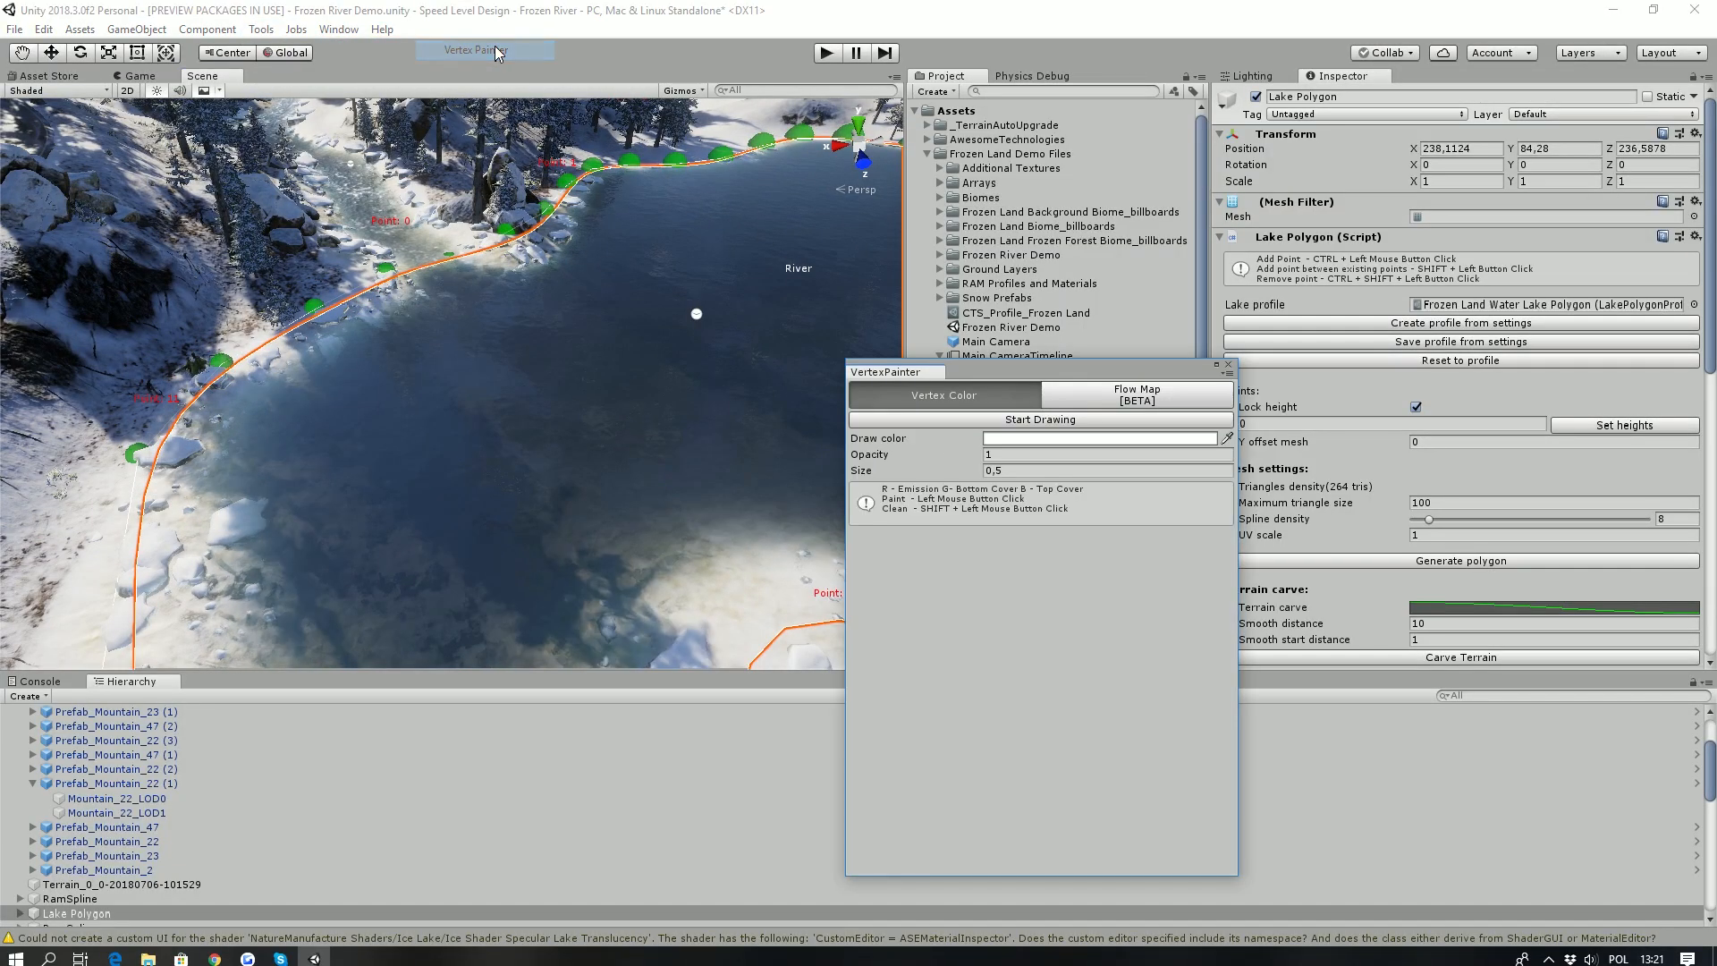
pyautogui.click(1073, 402)
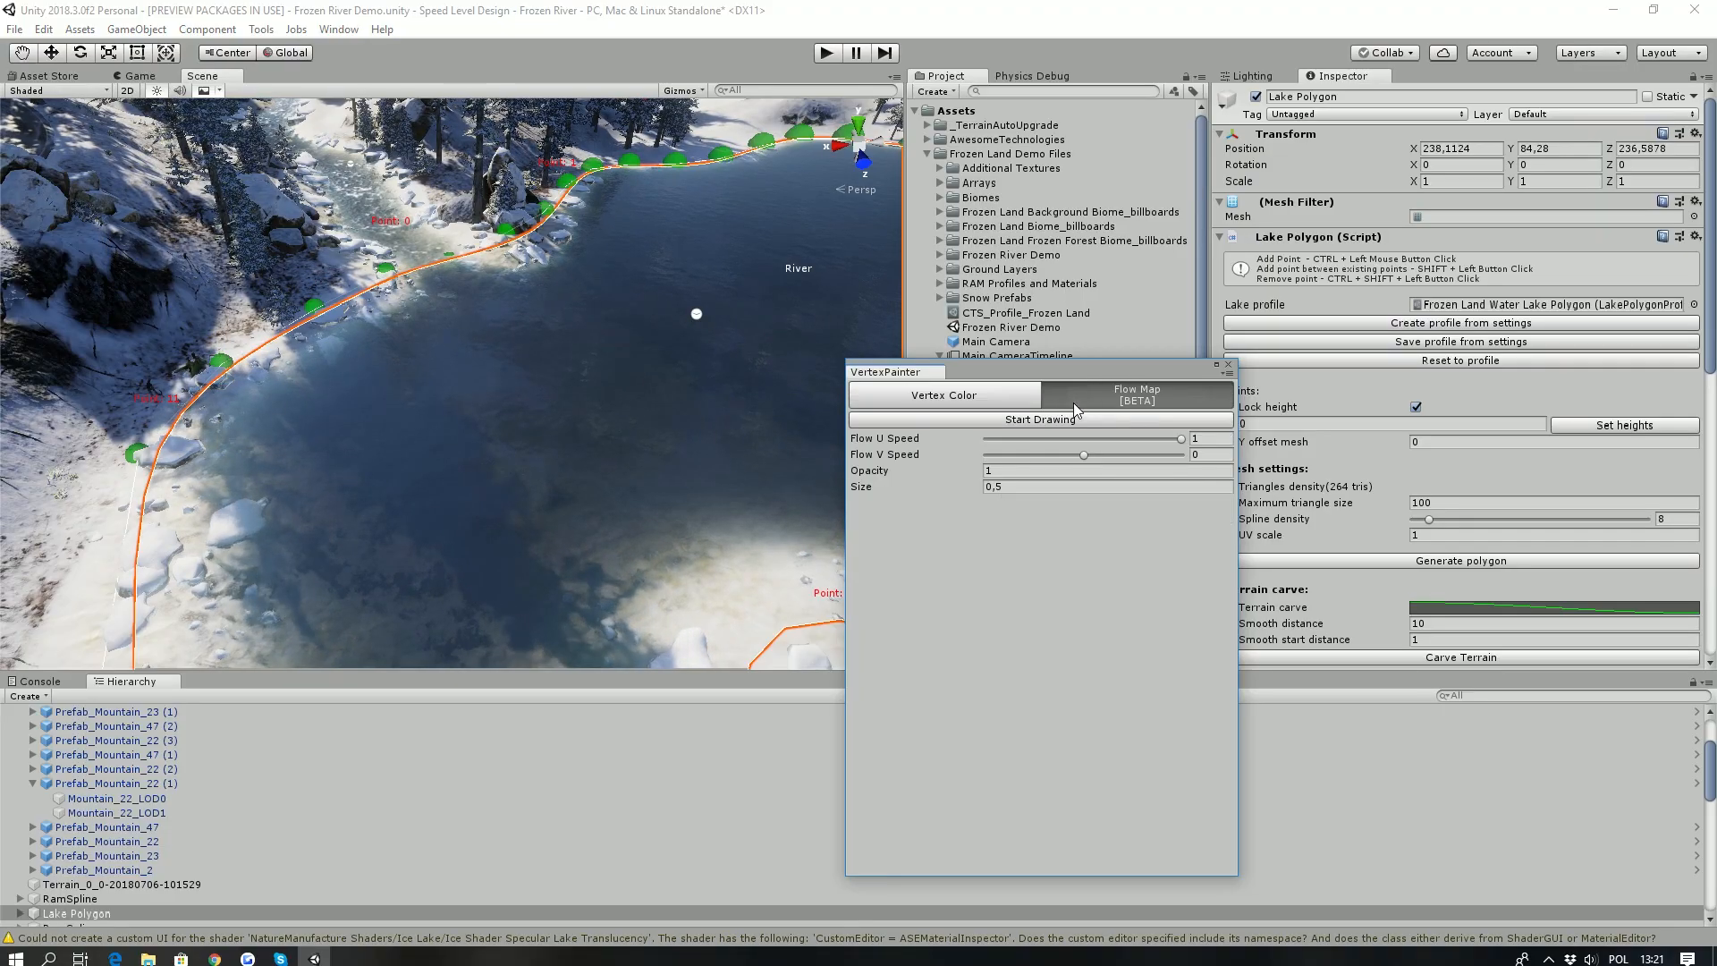
# - Start flow map drawing on the lake with a Flow U Speed of 0,11 and display the flow directions
pyautogui.click(1021, 418)
pyautogui.click(1095, 486)
pyautogui.click(1019, 447)
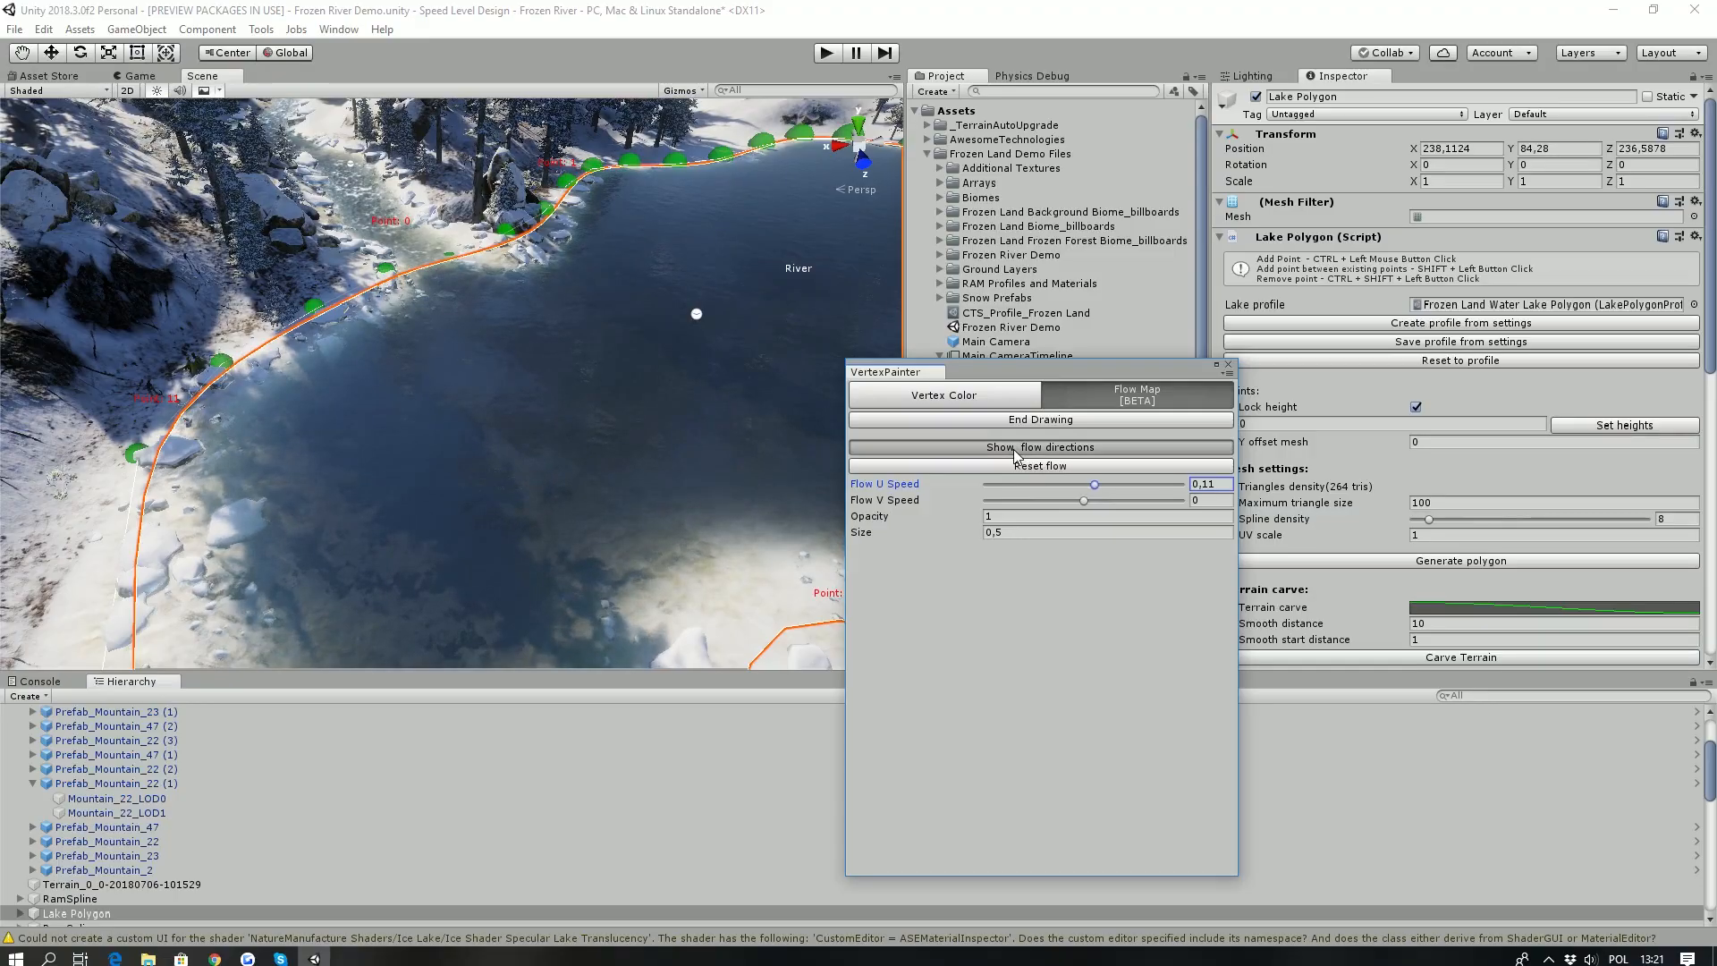
pyautogui.moveTo(500, 349)
pyautogui.mouseDown(button='right')
pyautogui.moveTo(554, 384)
pyautogui.moveTo(474, 295)
pyautogui.moveTo(498, 424)
pyautogui.mouseUp(button='right')
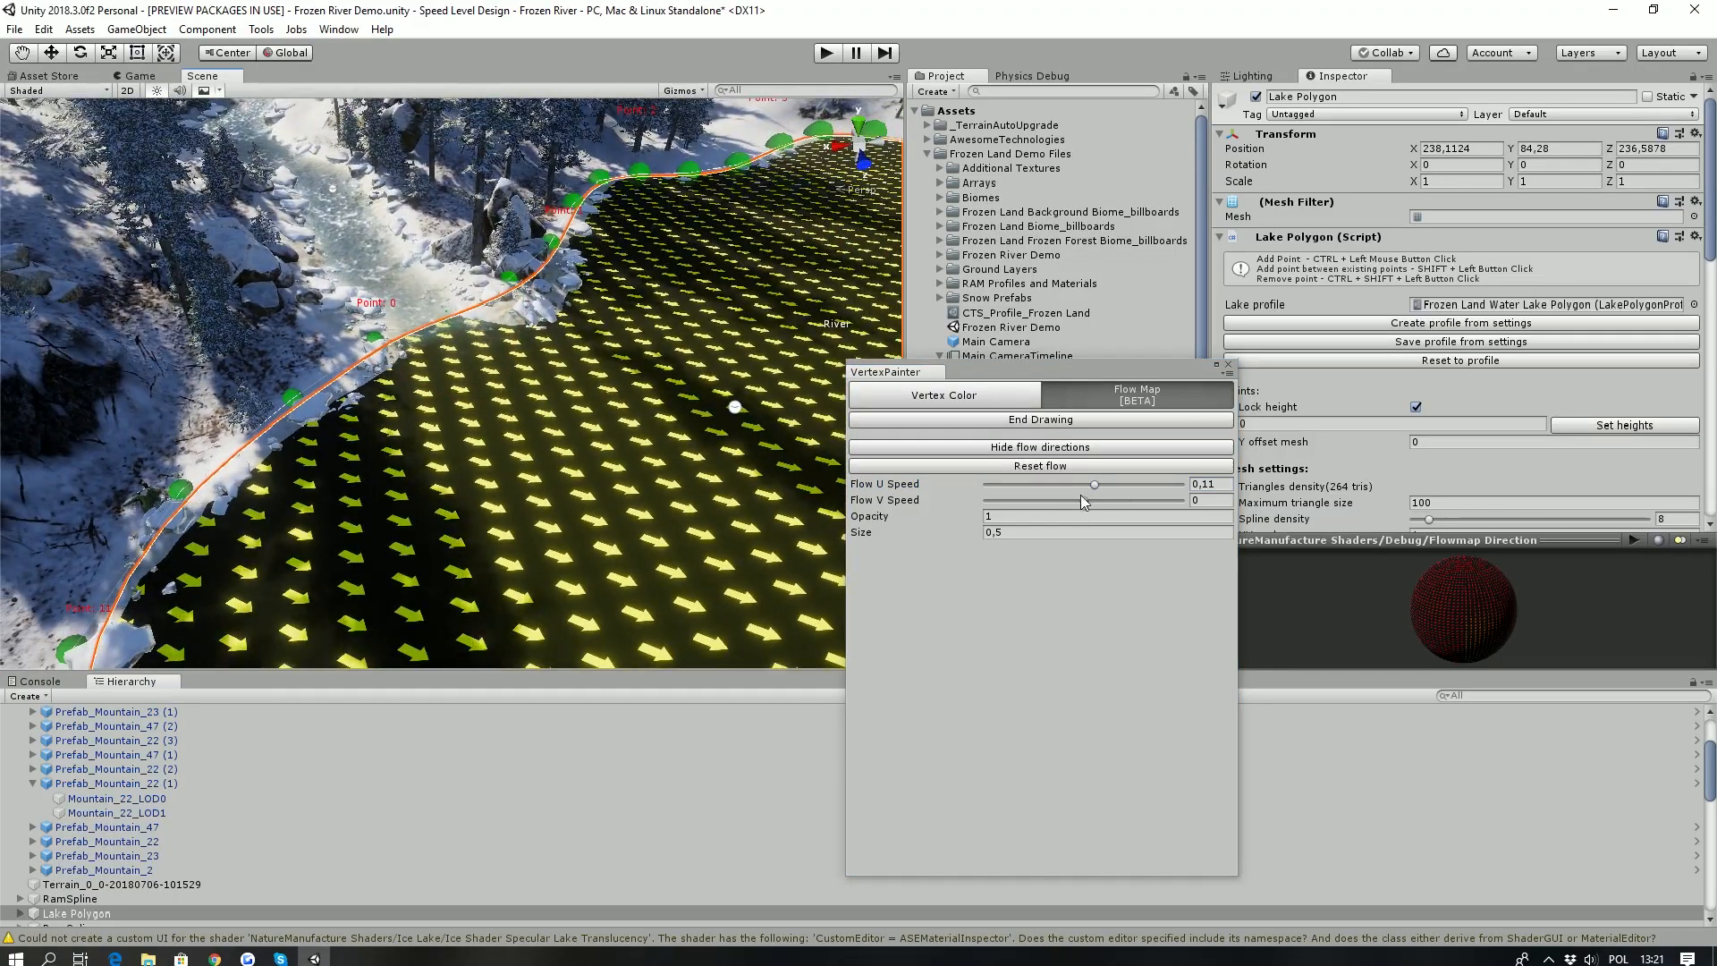
# - Set the Flow U Speed to 0,183 and the brush size to 4, and paint flow on the water near the river inlet
pyautogui.click(1101, 485)
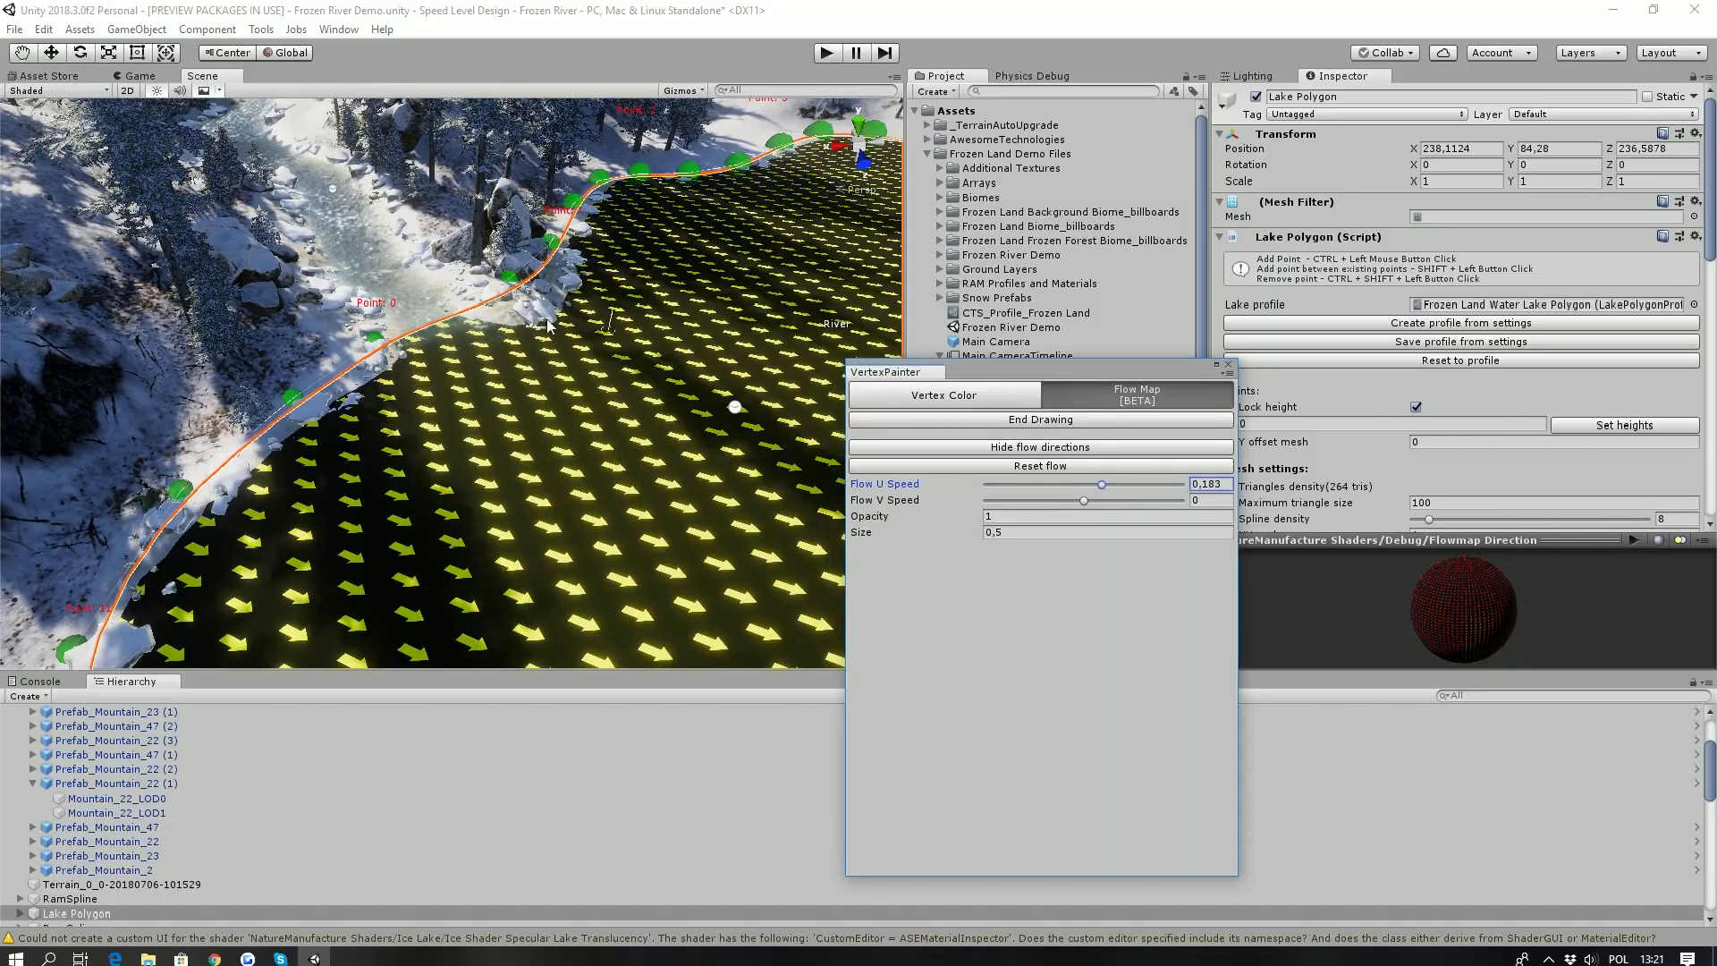
pyautogui.click(1009, 529)
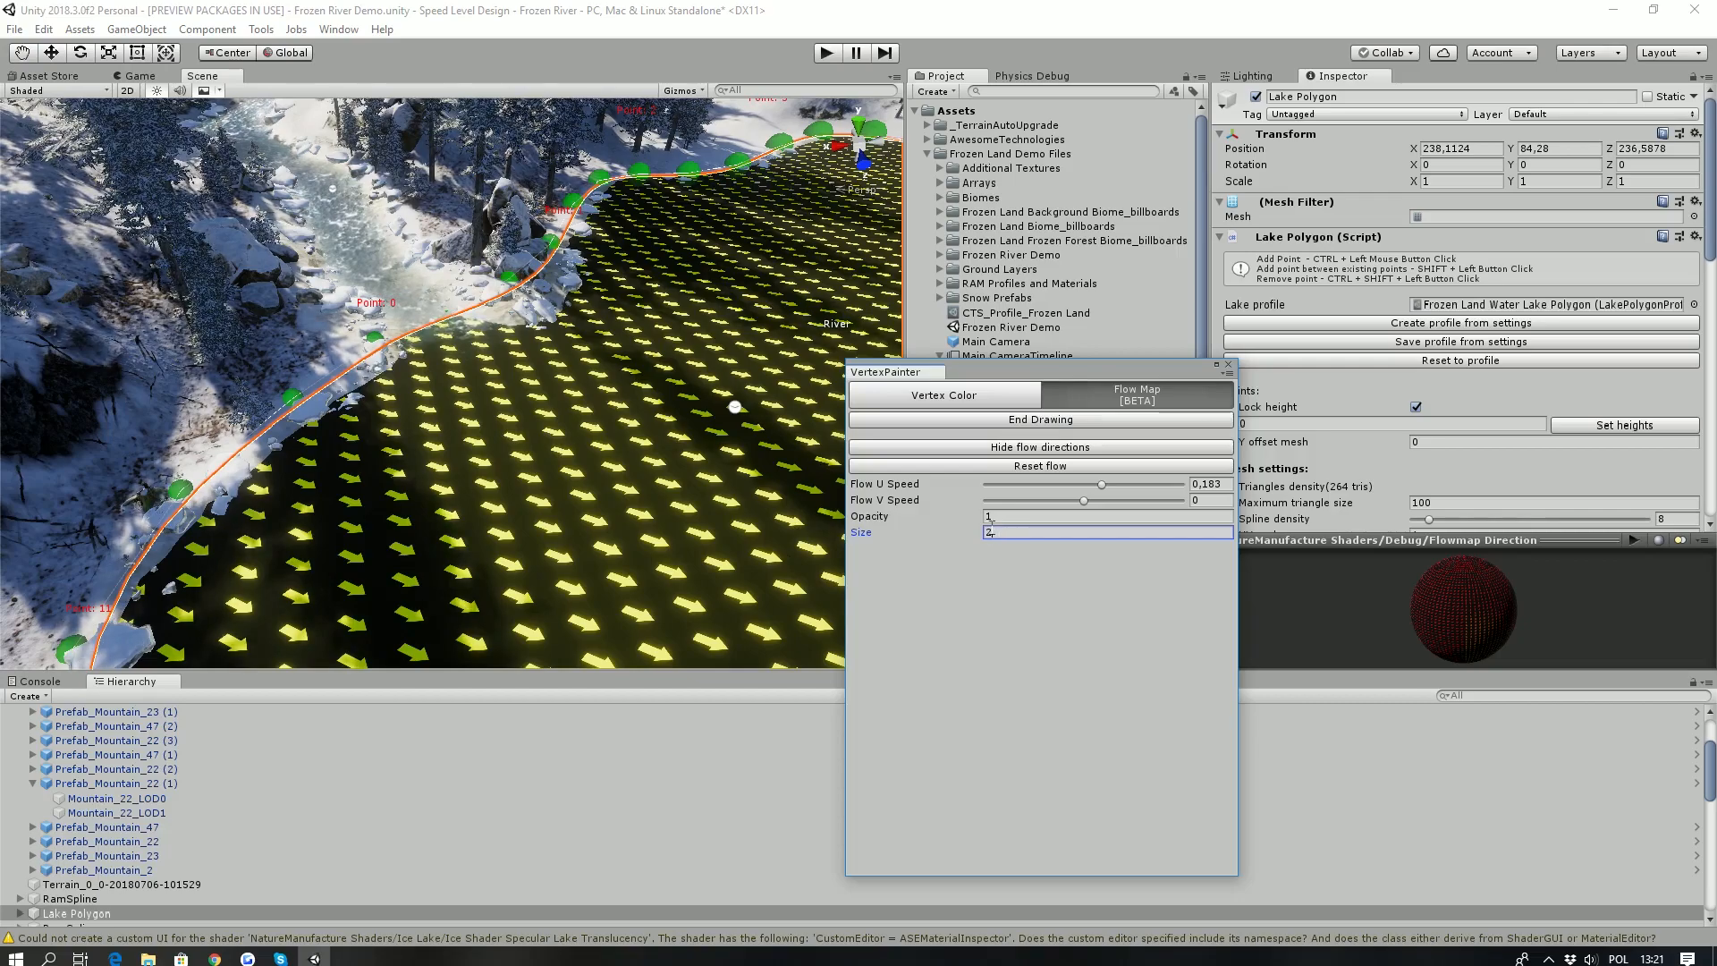
pyautogui.click(462, 347)
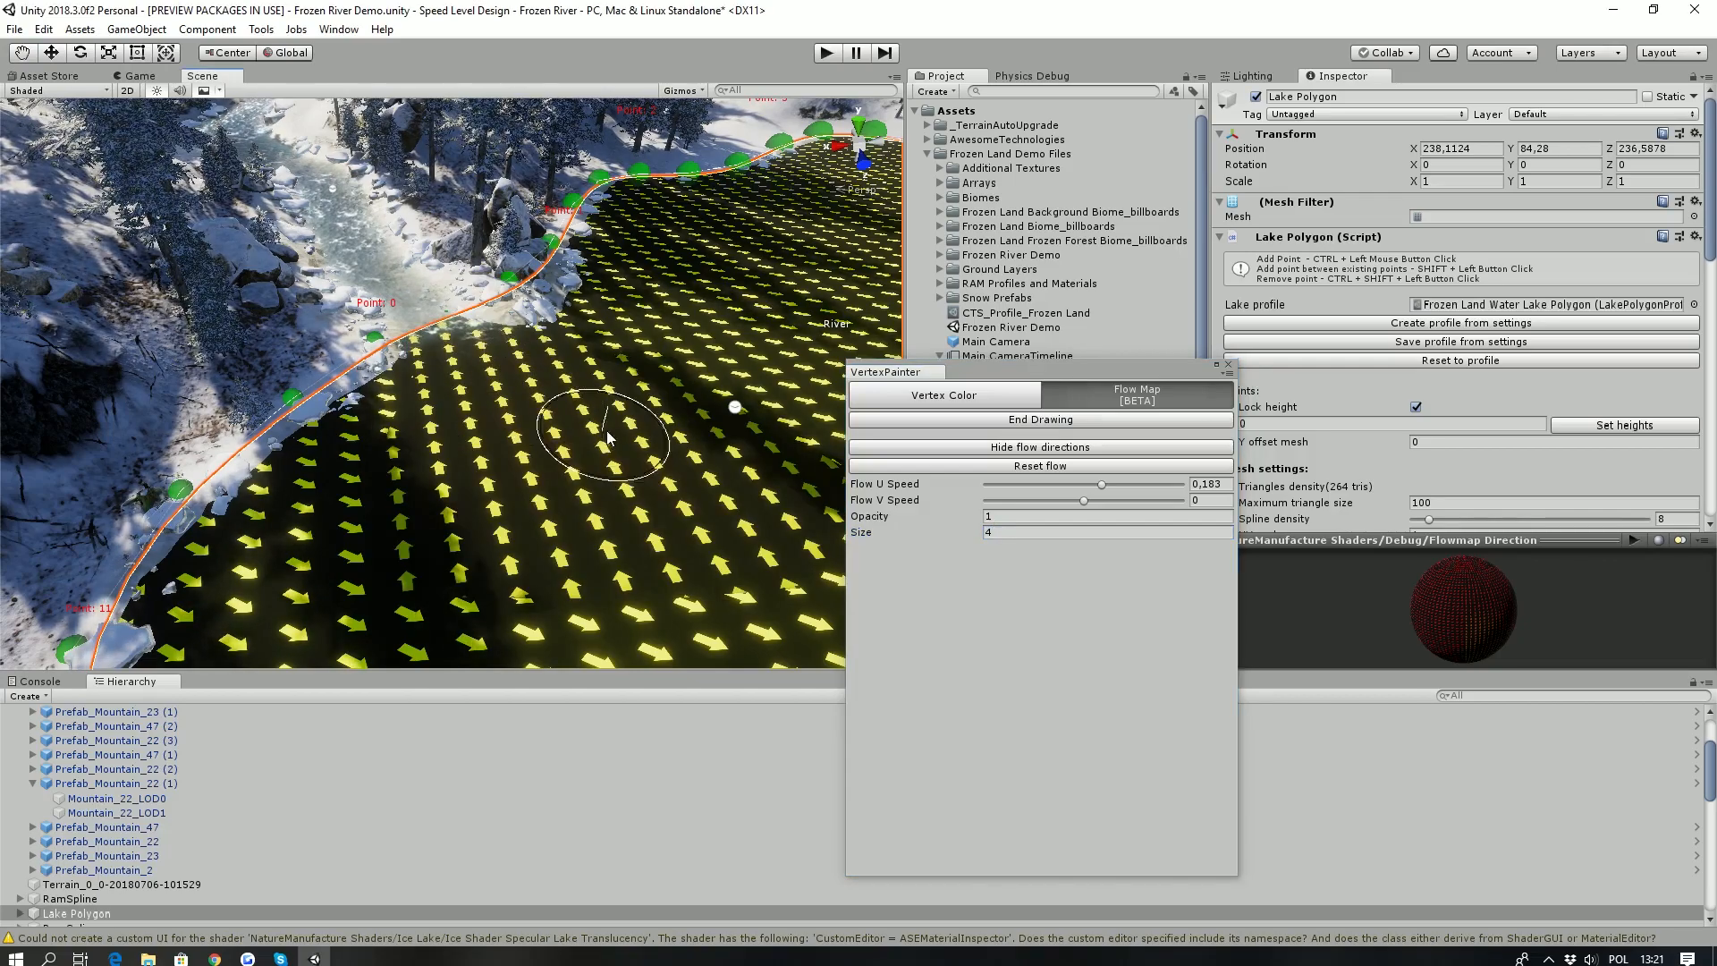
# - Set the Flow U Speed to -0,147 and paint the flow from the river inlet into the lake
pyautogui.click(1070, 485)
pyautogui.click(515, 362)
pyautogui.moveTo(525, 452); pyautogui.dragTo(760, 386)
pyautogui.moveTo(760, 386)
pyautogui.mouseDown(button='right')
pyautogui.moveTo(662, 358)
pyautogui.moveTo(550, 387)
pyautogui.mouseUp(button='right')
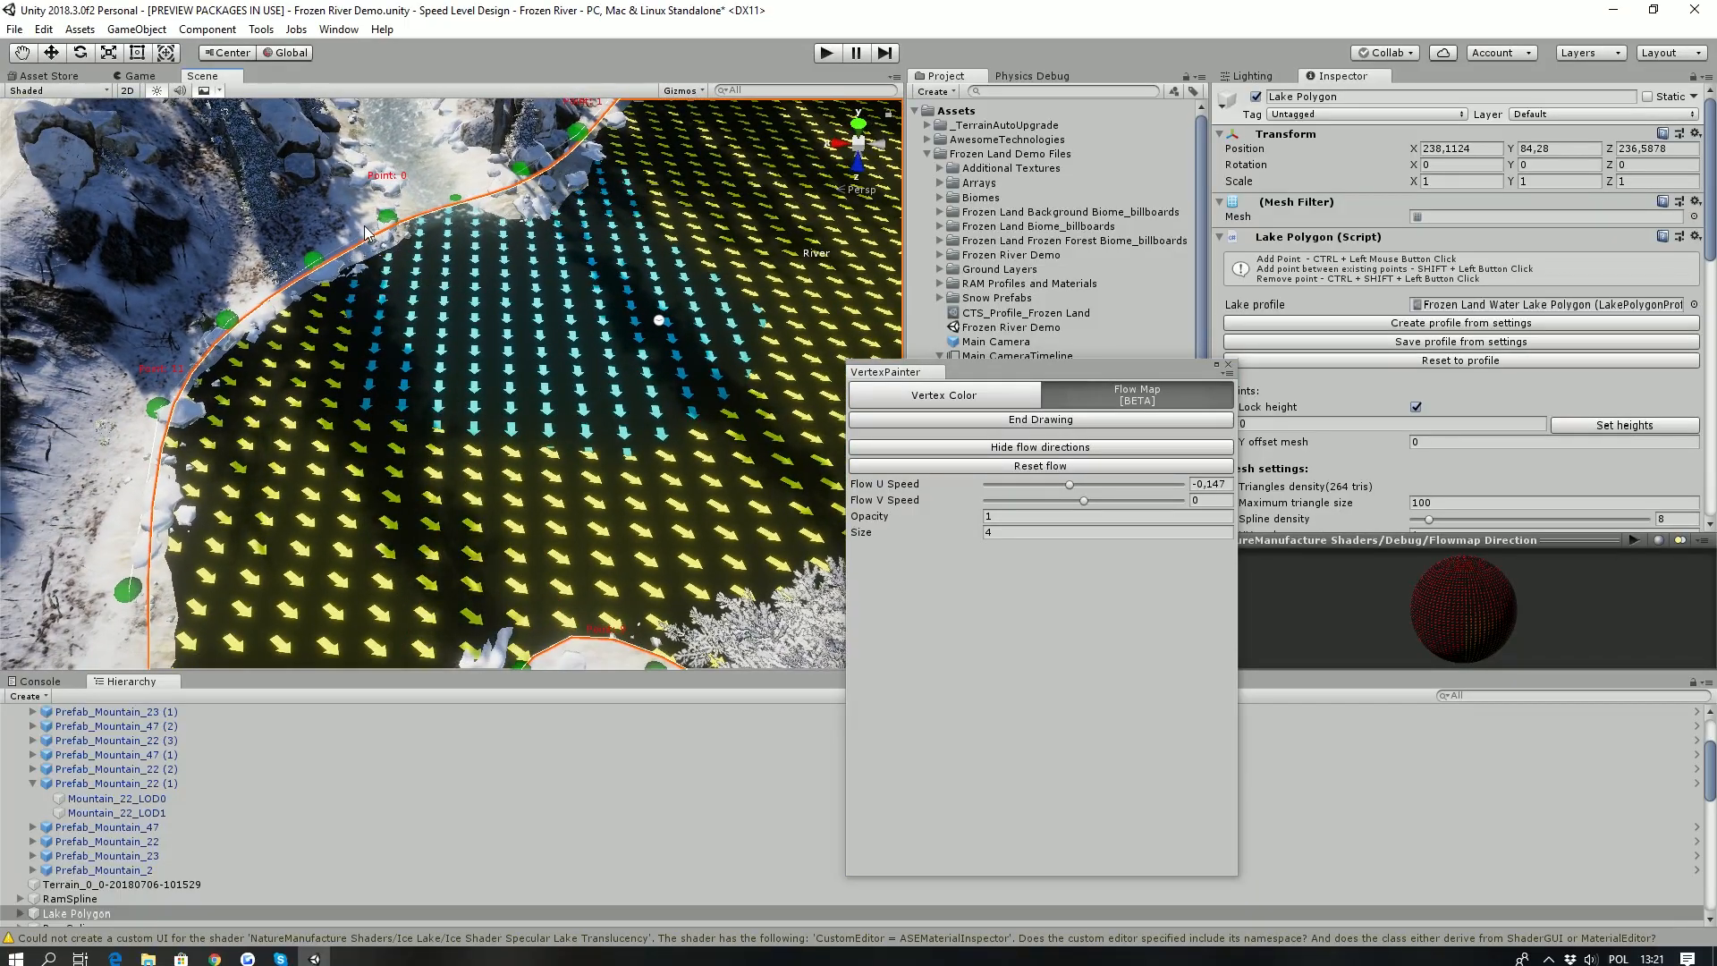
# - Set the Flow U Speed to 0,165 and Flow V Speed to -0,092, and paint the flow along the shore on both sides of the inlet
pyautogui.click(1101, 486)
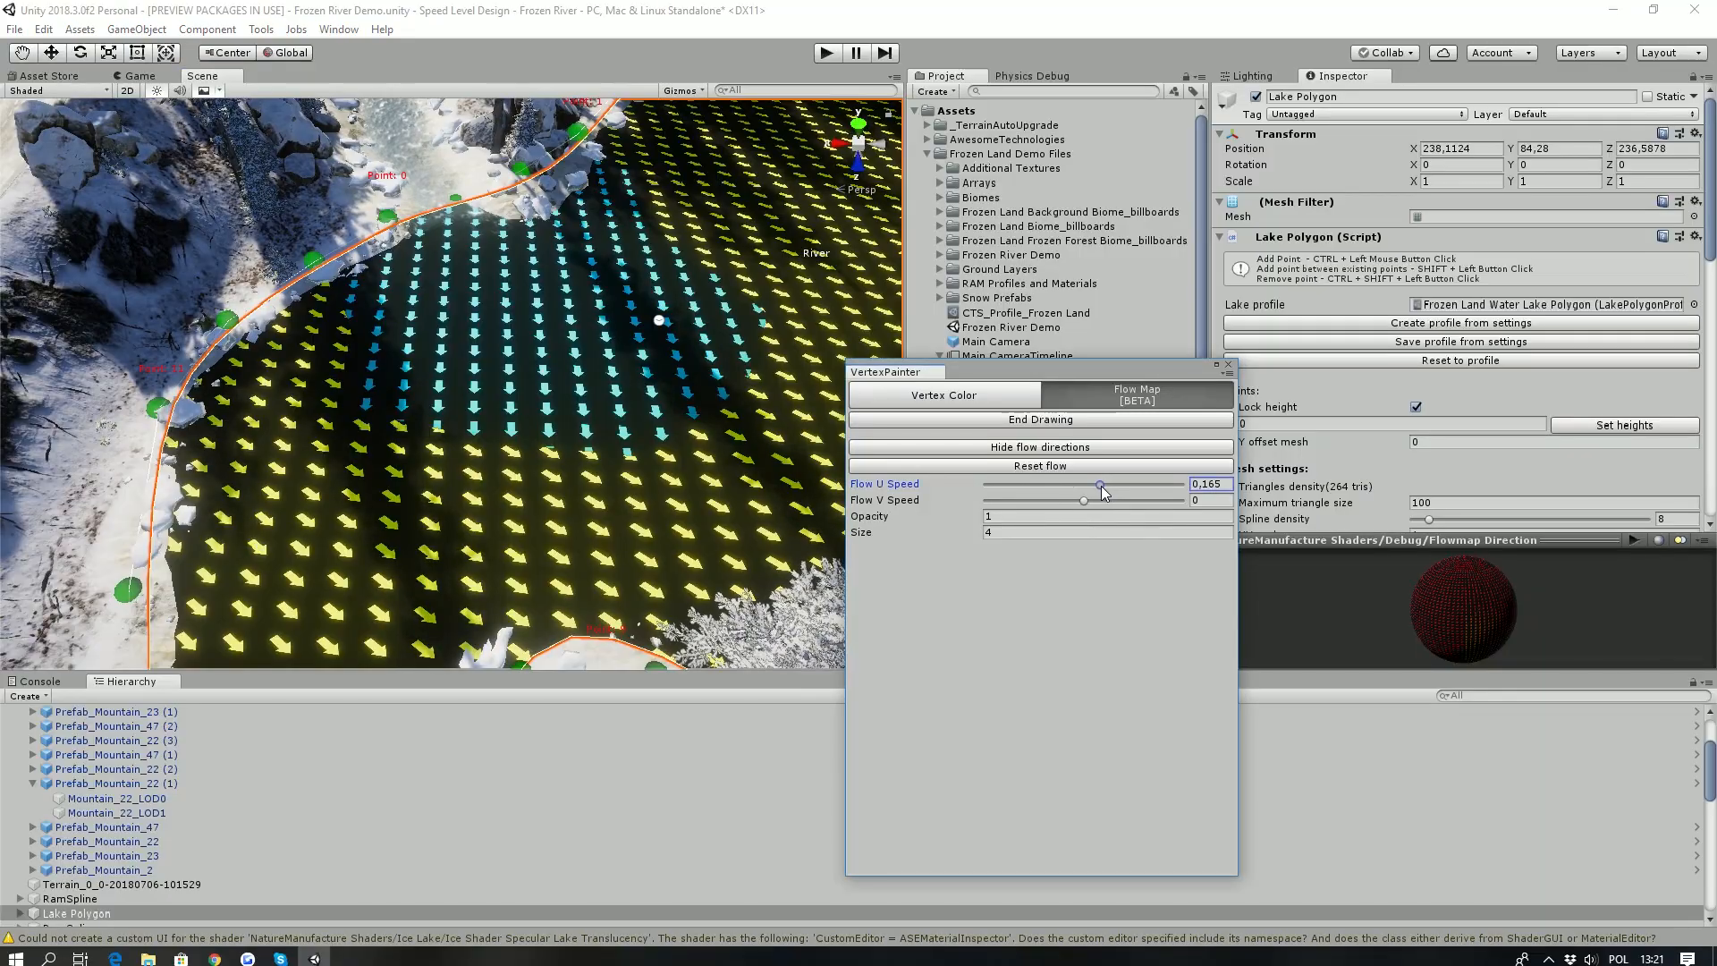
pyautogui.click(298, 364)
pyautogui.moveTo(298, 365)
pyautogui.mouseDown()
pyautogui.moveTo(288, 347)
pyautogui.moveTo(241, 434)
pyautogui.moveTo(266, 491)
pyautogui.mouseUp()
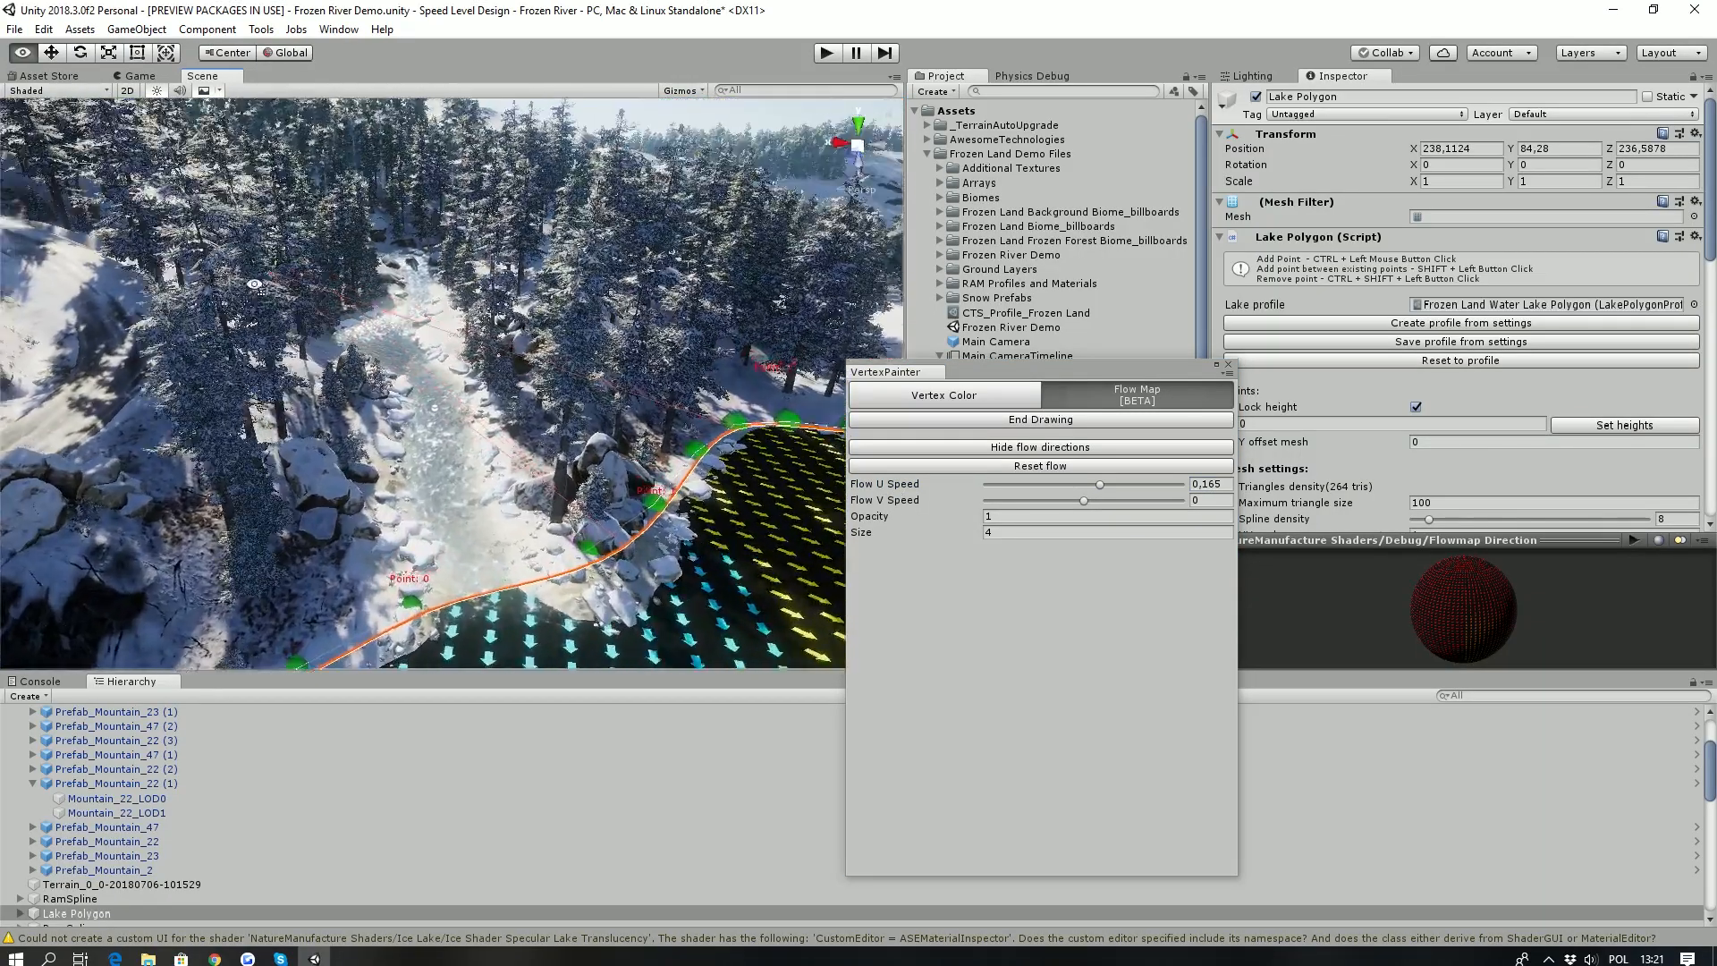
pyautogui.moveTo(1080, 500); pyautogui.dragTo(1074, 500)
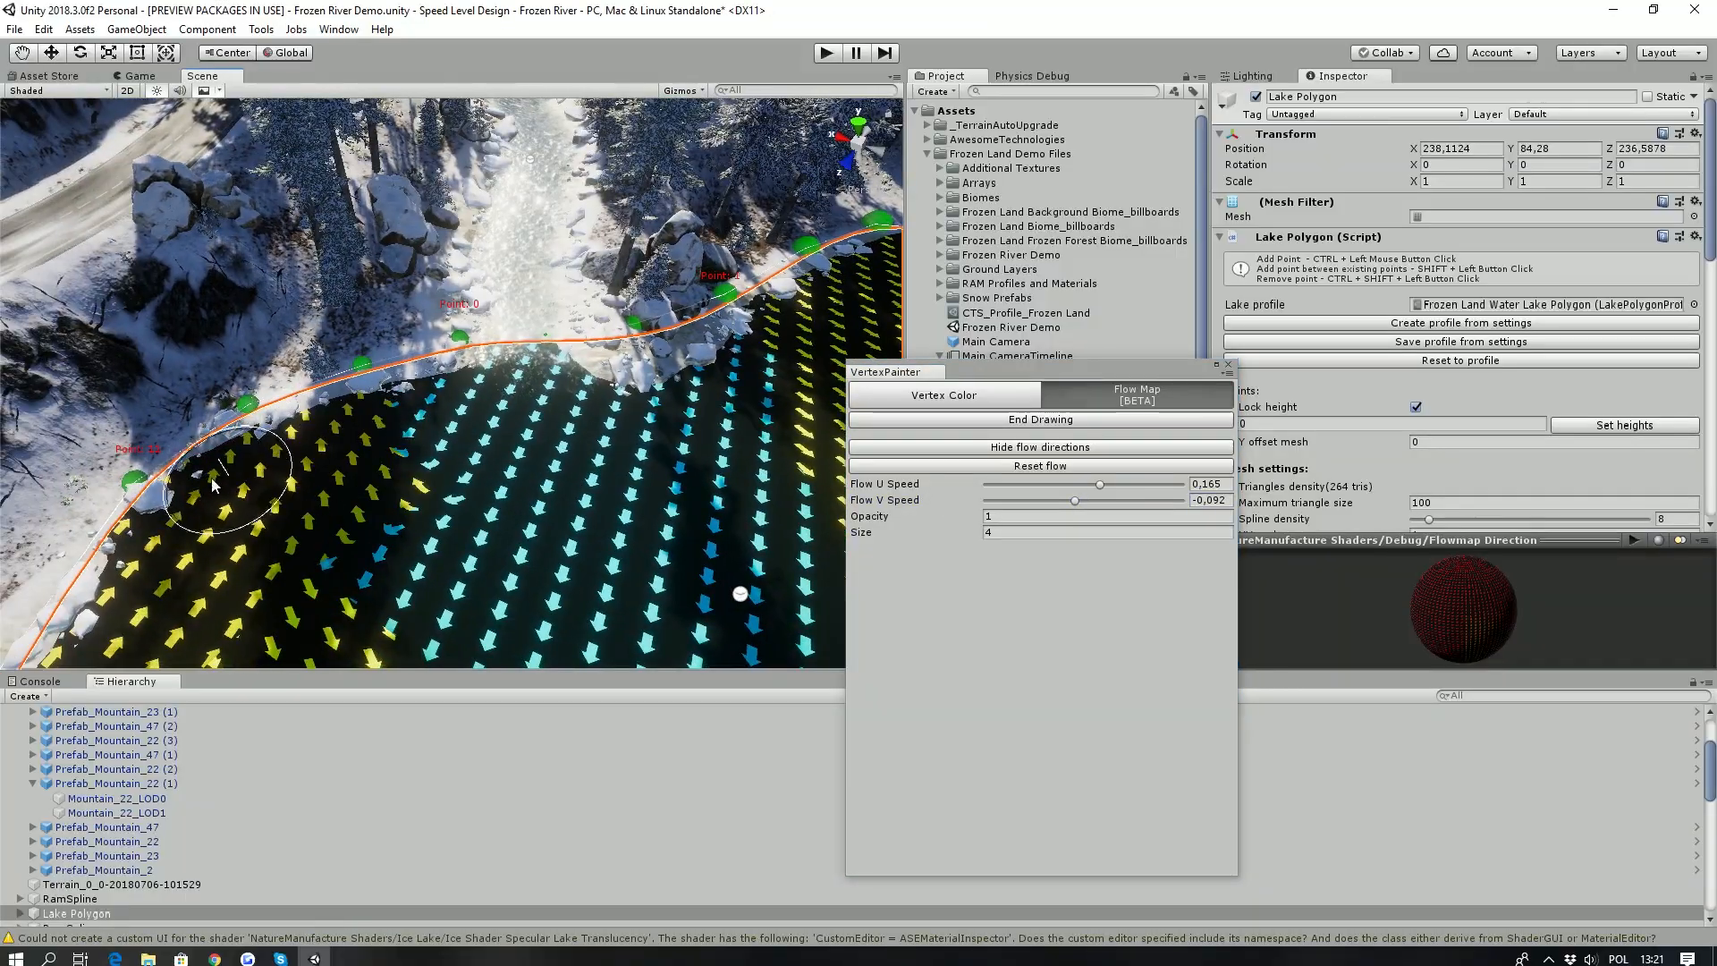
pyautogui.moveTo(315, 419); pyautogui.dragTo(349, 399, button='right')
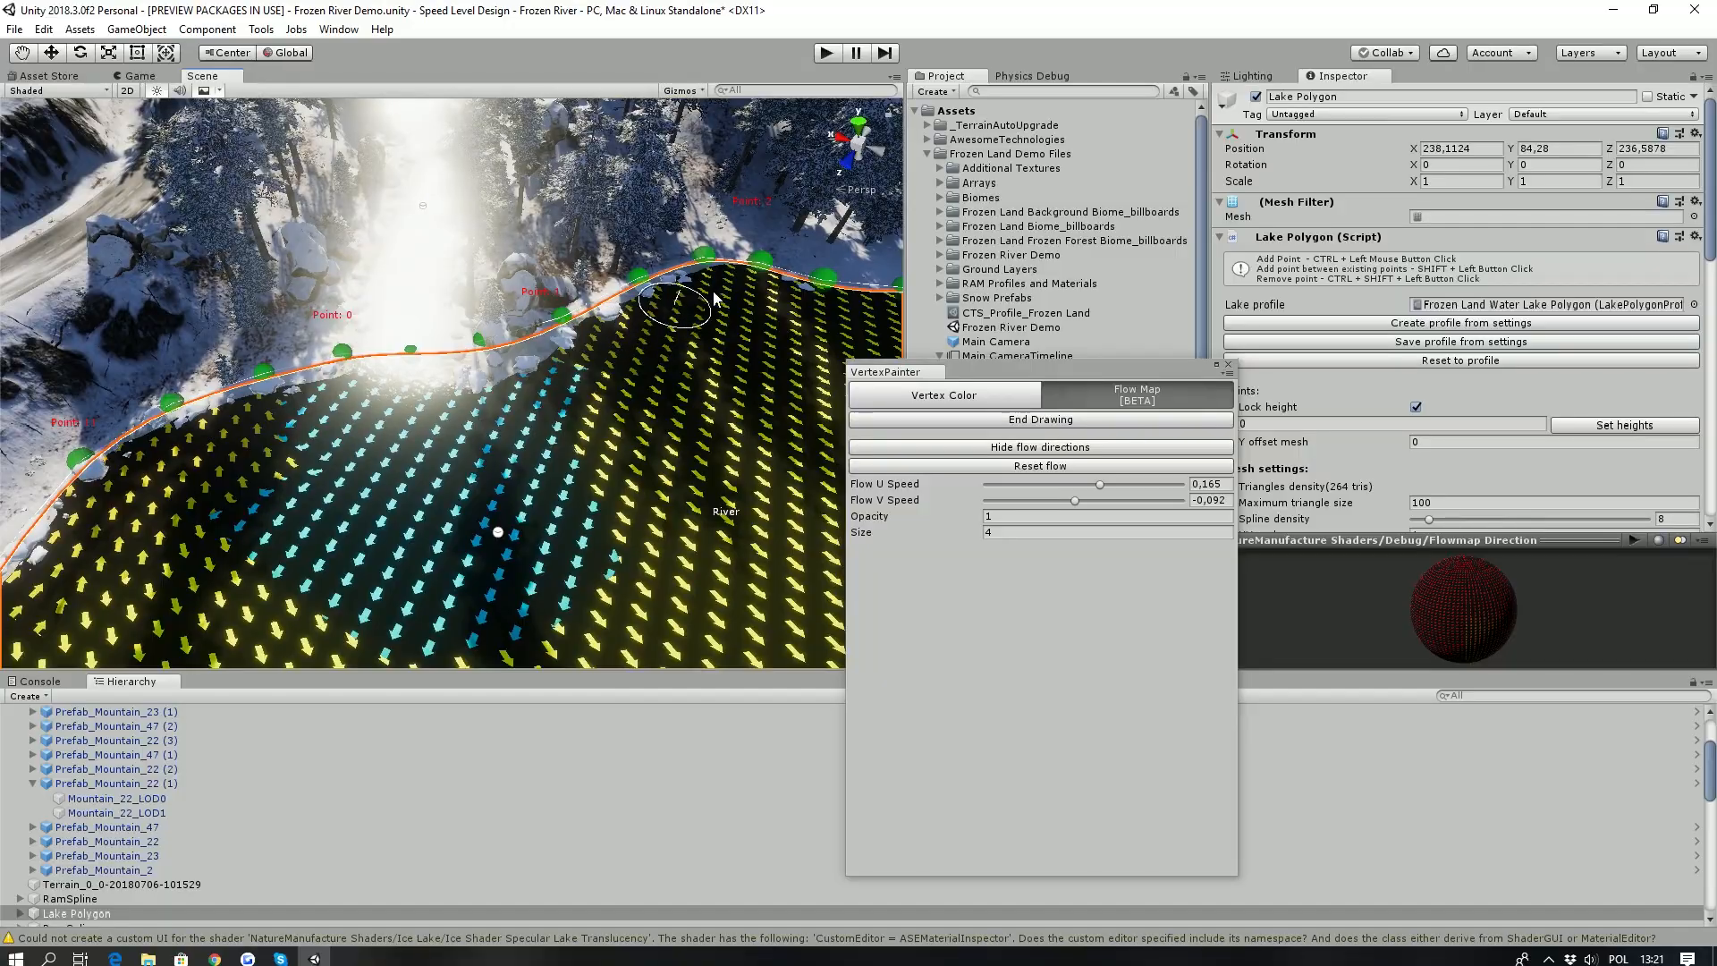
pyautogui.moveTo(592, 284); pyautogui.dragTo(754, 277, button='right')
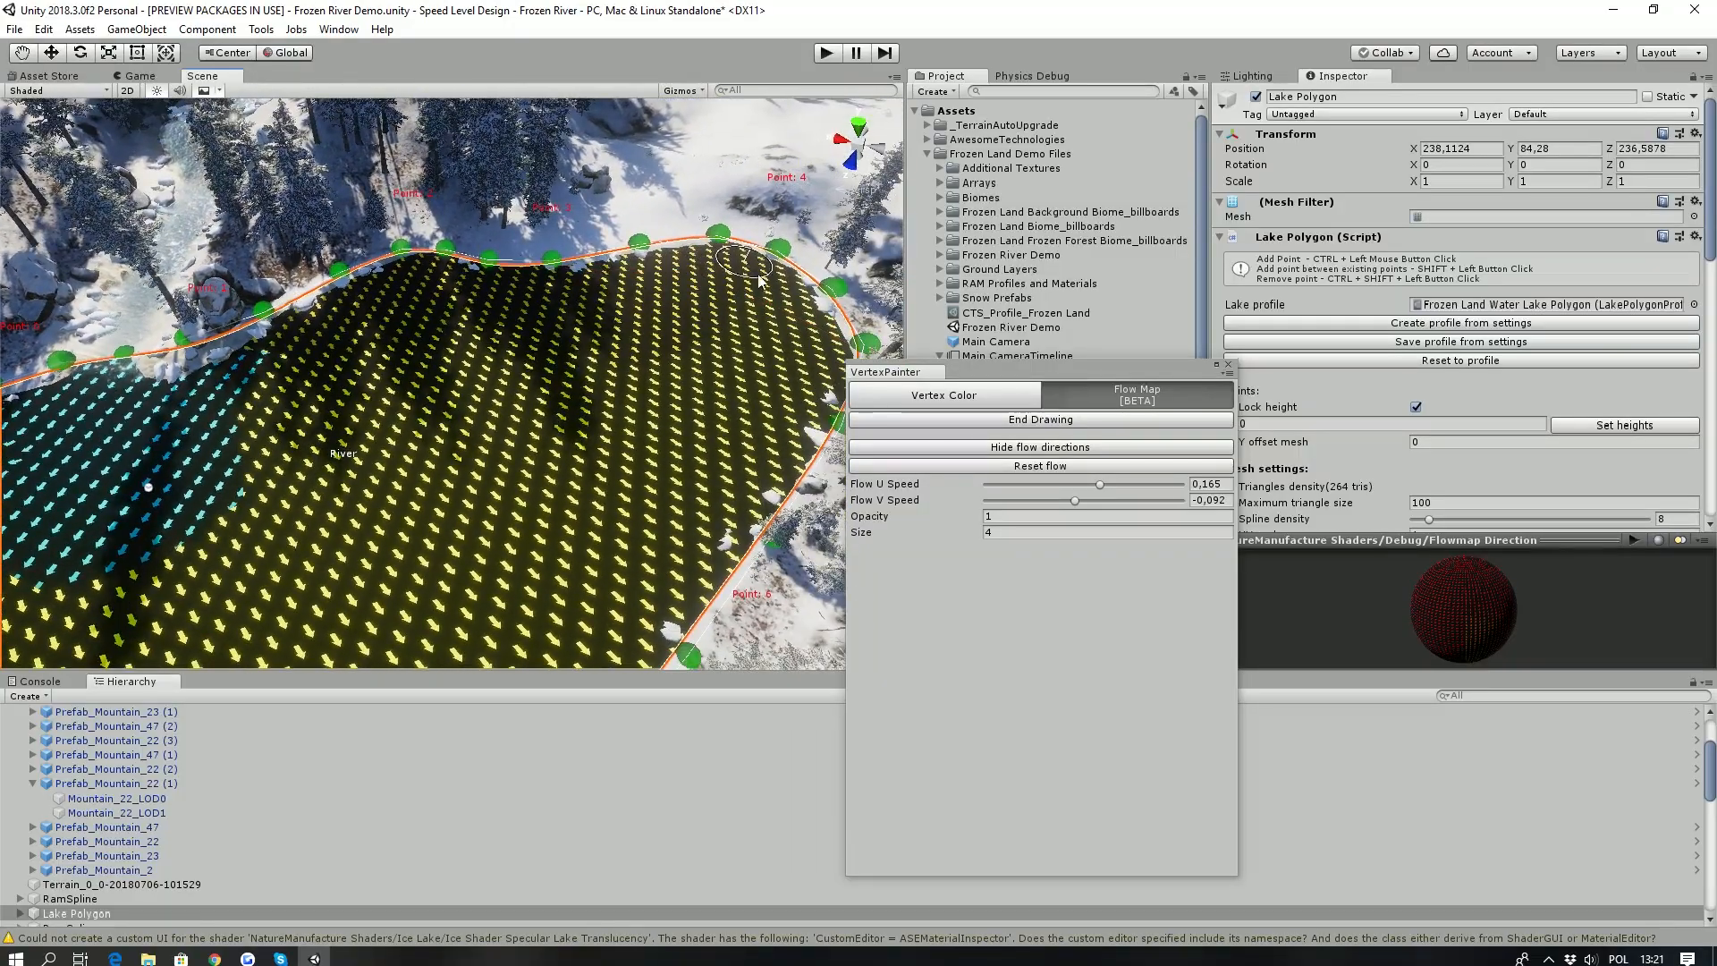
# - Continue painting the flow along the shore and into the narrow arm of the lake beside the inlet
pyautogui.moveTo(625, 320); pyautogui.dragTo(365, 275, button='right')
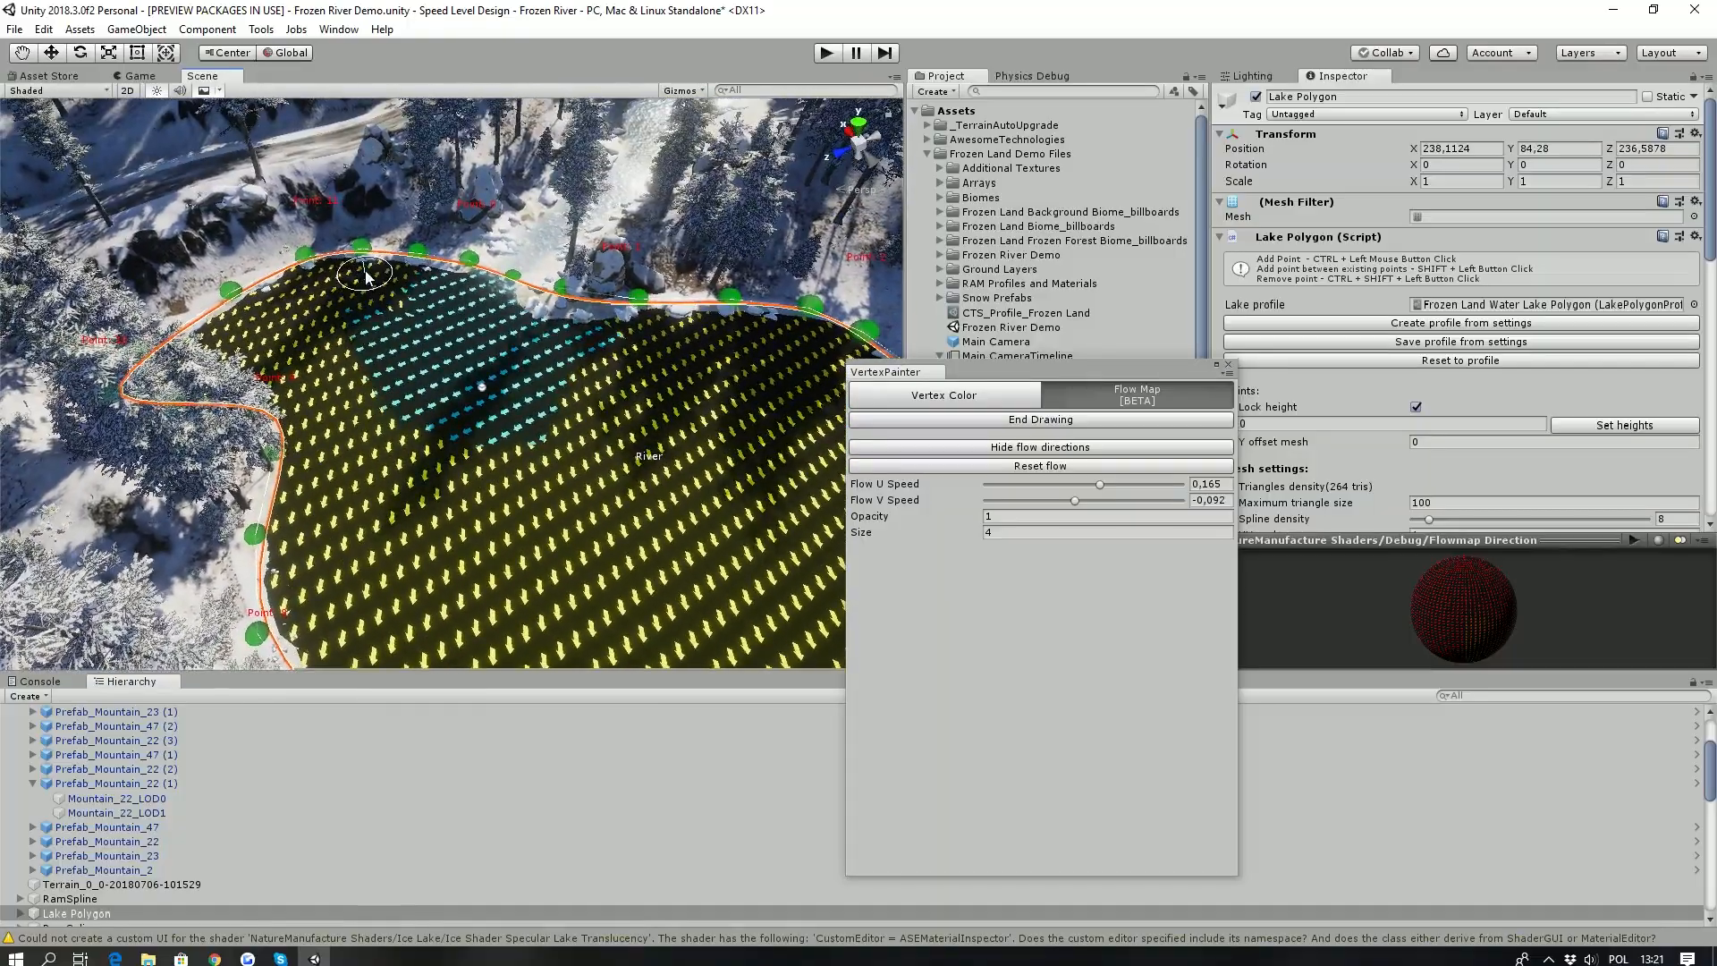
pyautogui.moveTo(661, 353); pyautogui.dragTo(948, 461, button='right')
pyautogui.scroll(5, 429, 521)
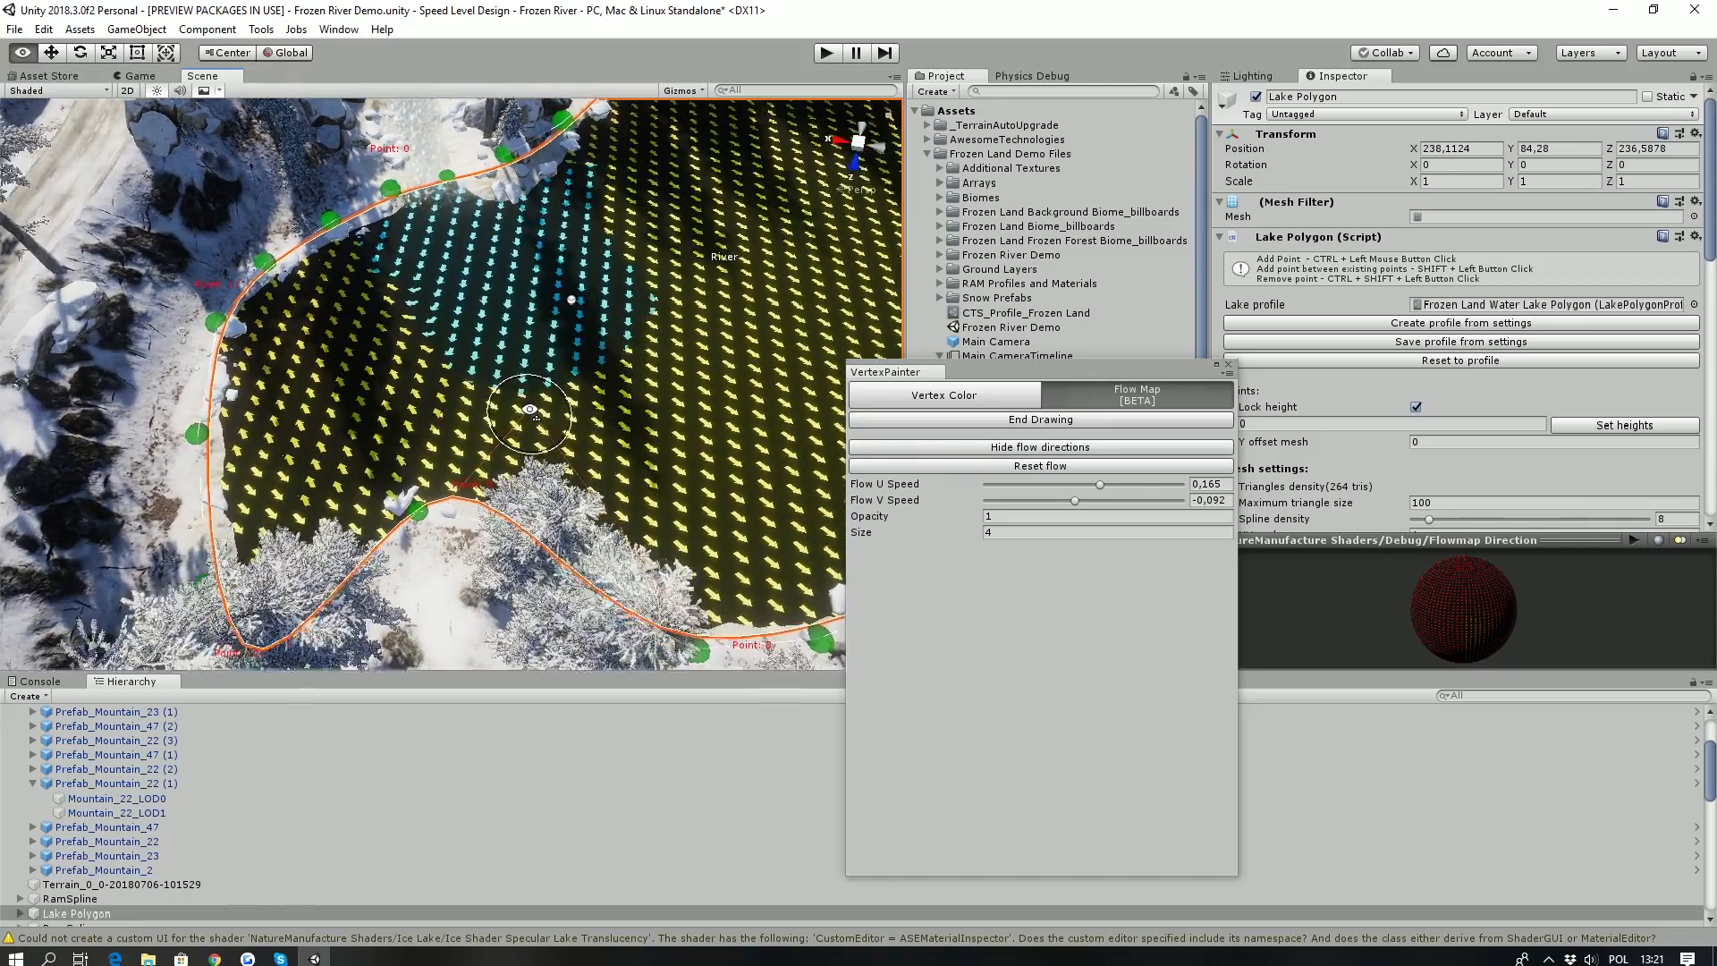
pyautogui.moveTo(390, 436); pyautogui.dragTo(510, 450, button='right')
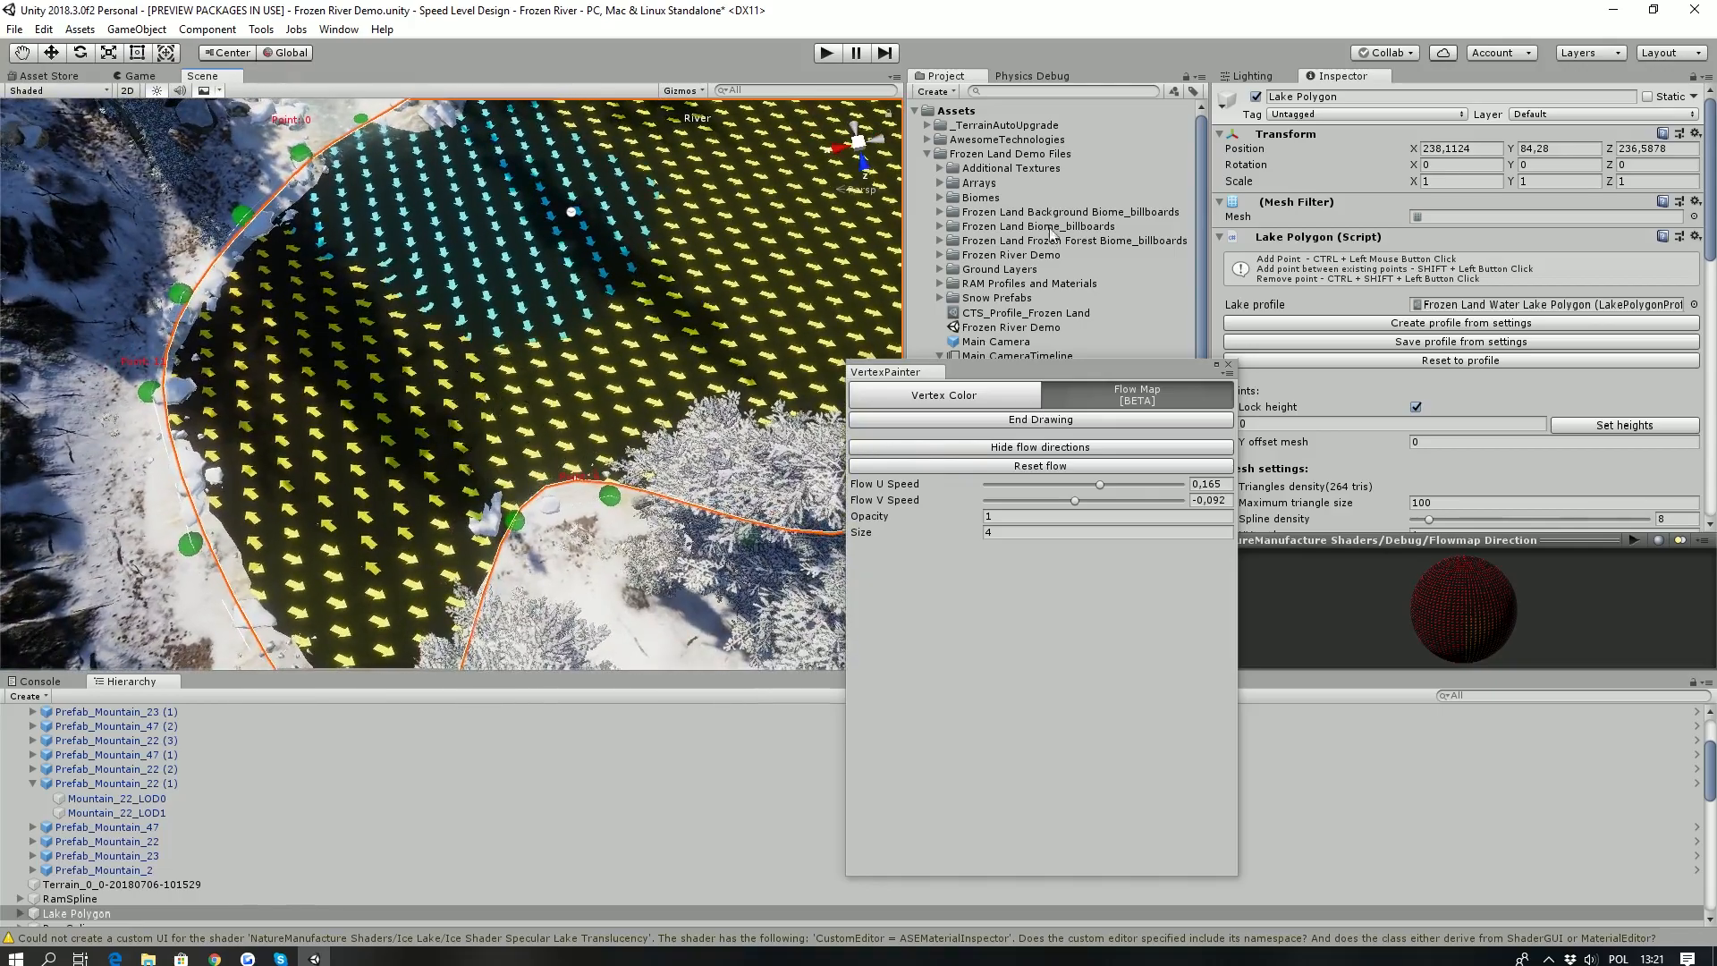
pyautogui.moveTo(590, 523); pyautogui.dragTo(1037, 558, button='right')
# - Set the Flow U Speed to -0,083 and paint the flow along the bank of the lake's narrow arm
pyautogui.moveTo(1099, 484); pyautogui.dragTo(1075, 484)
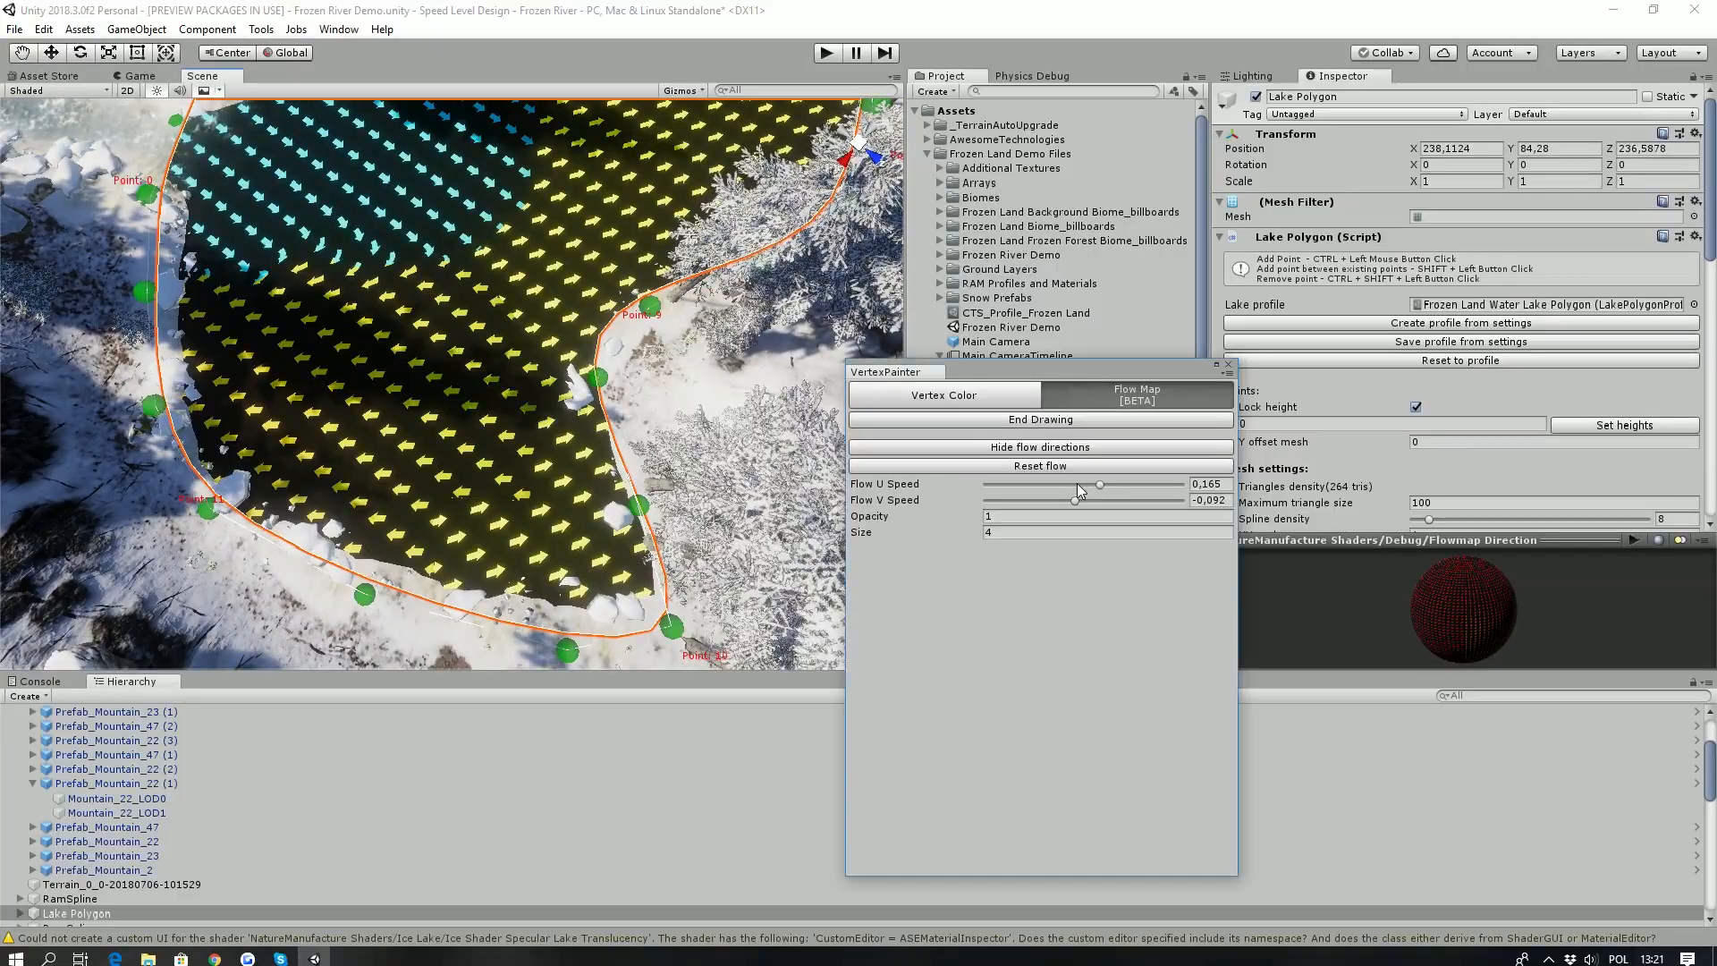
pyautogui.click(532, 577)
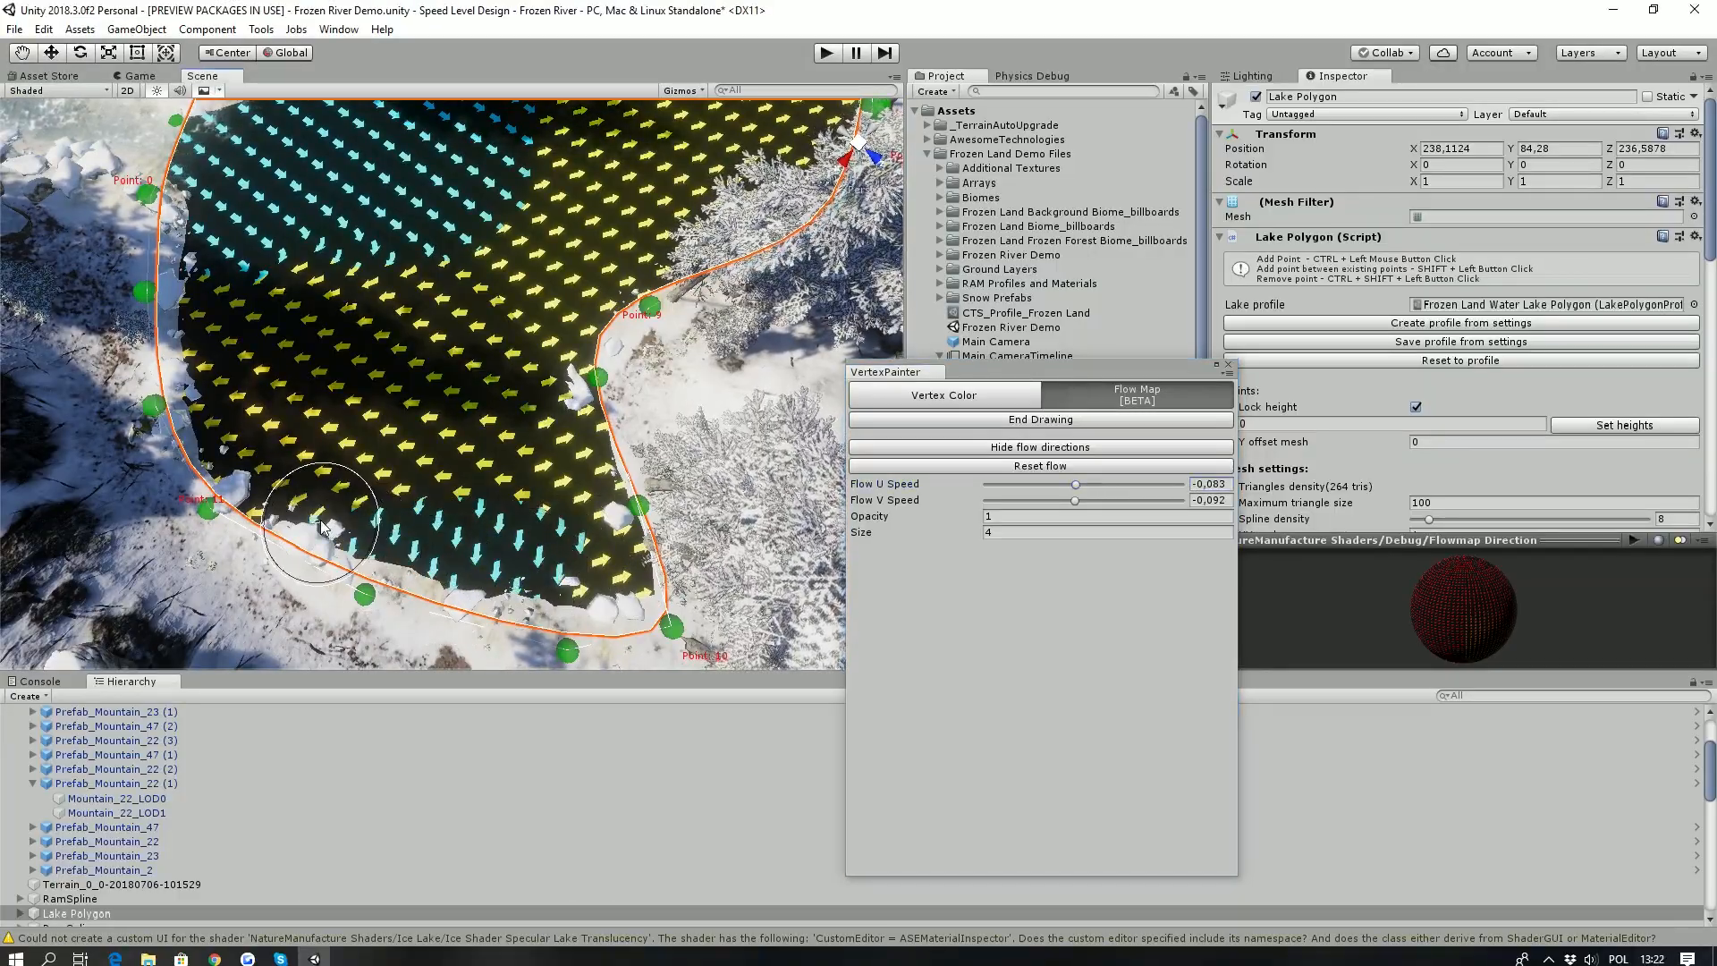
pyautogui.moveTo(541, 601); pyautogui.dragTo(477, 382, button='right')
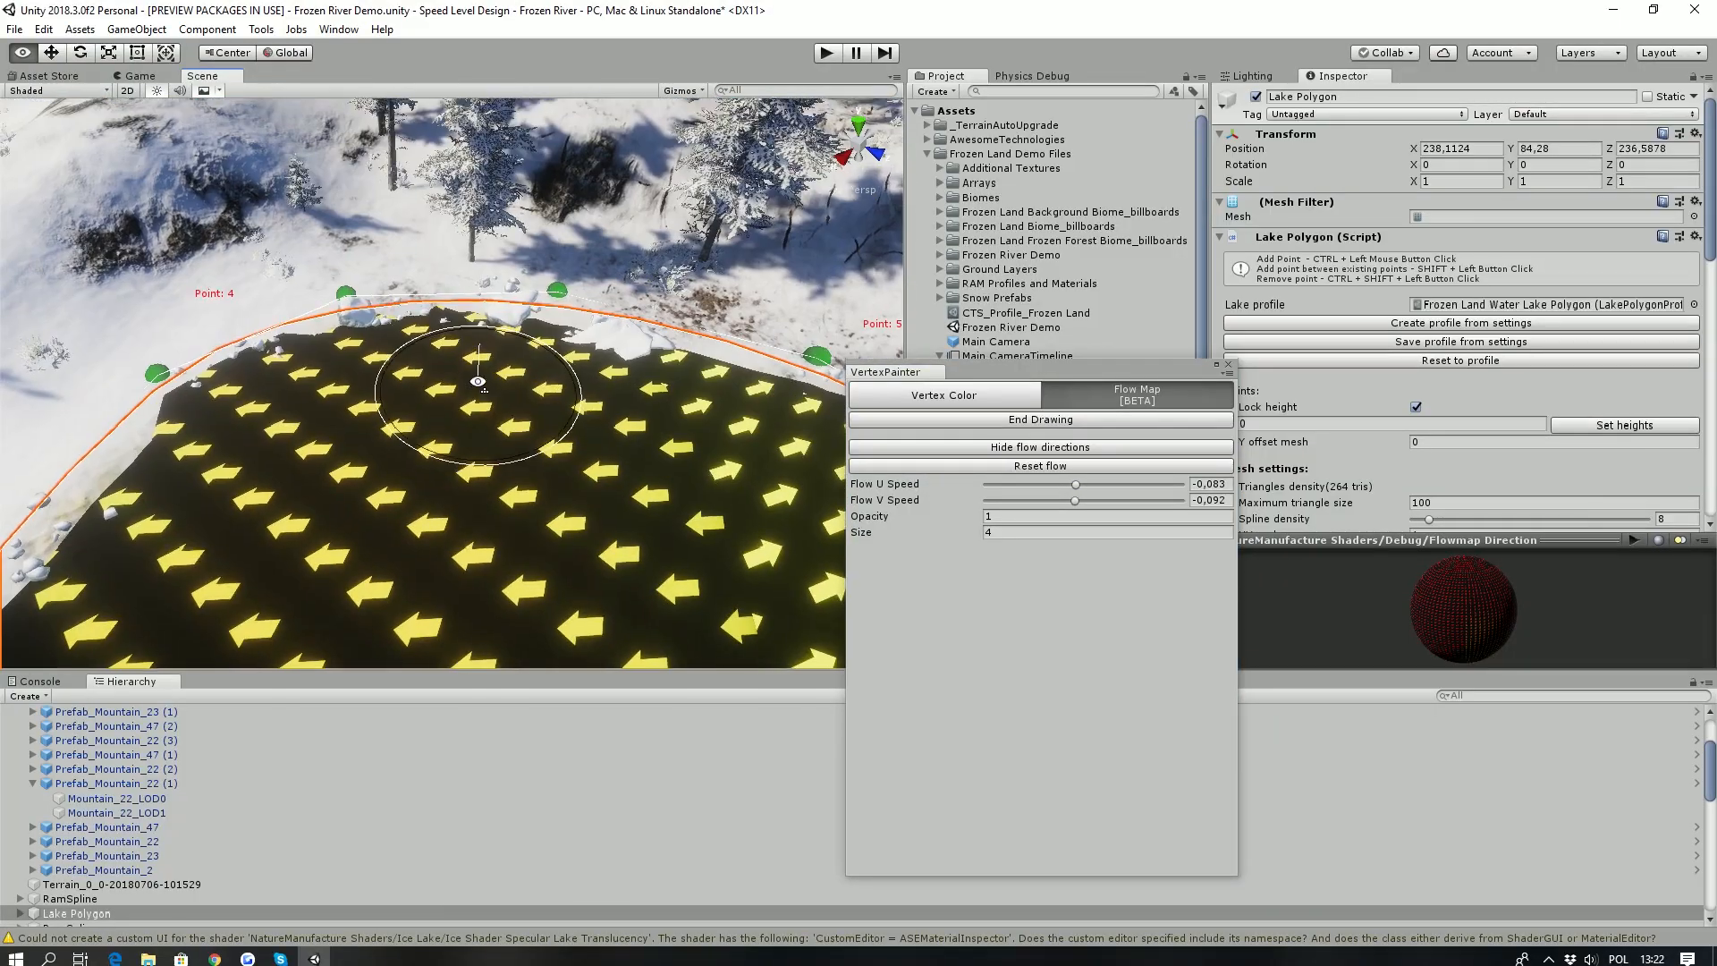
# - Set the Flow V Speed to 0,11 and paint the flow along the lake shore between Point 4 and Point 5
pyautogui.click(1086, 503)
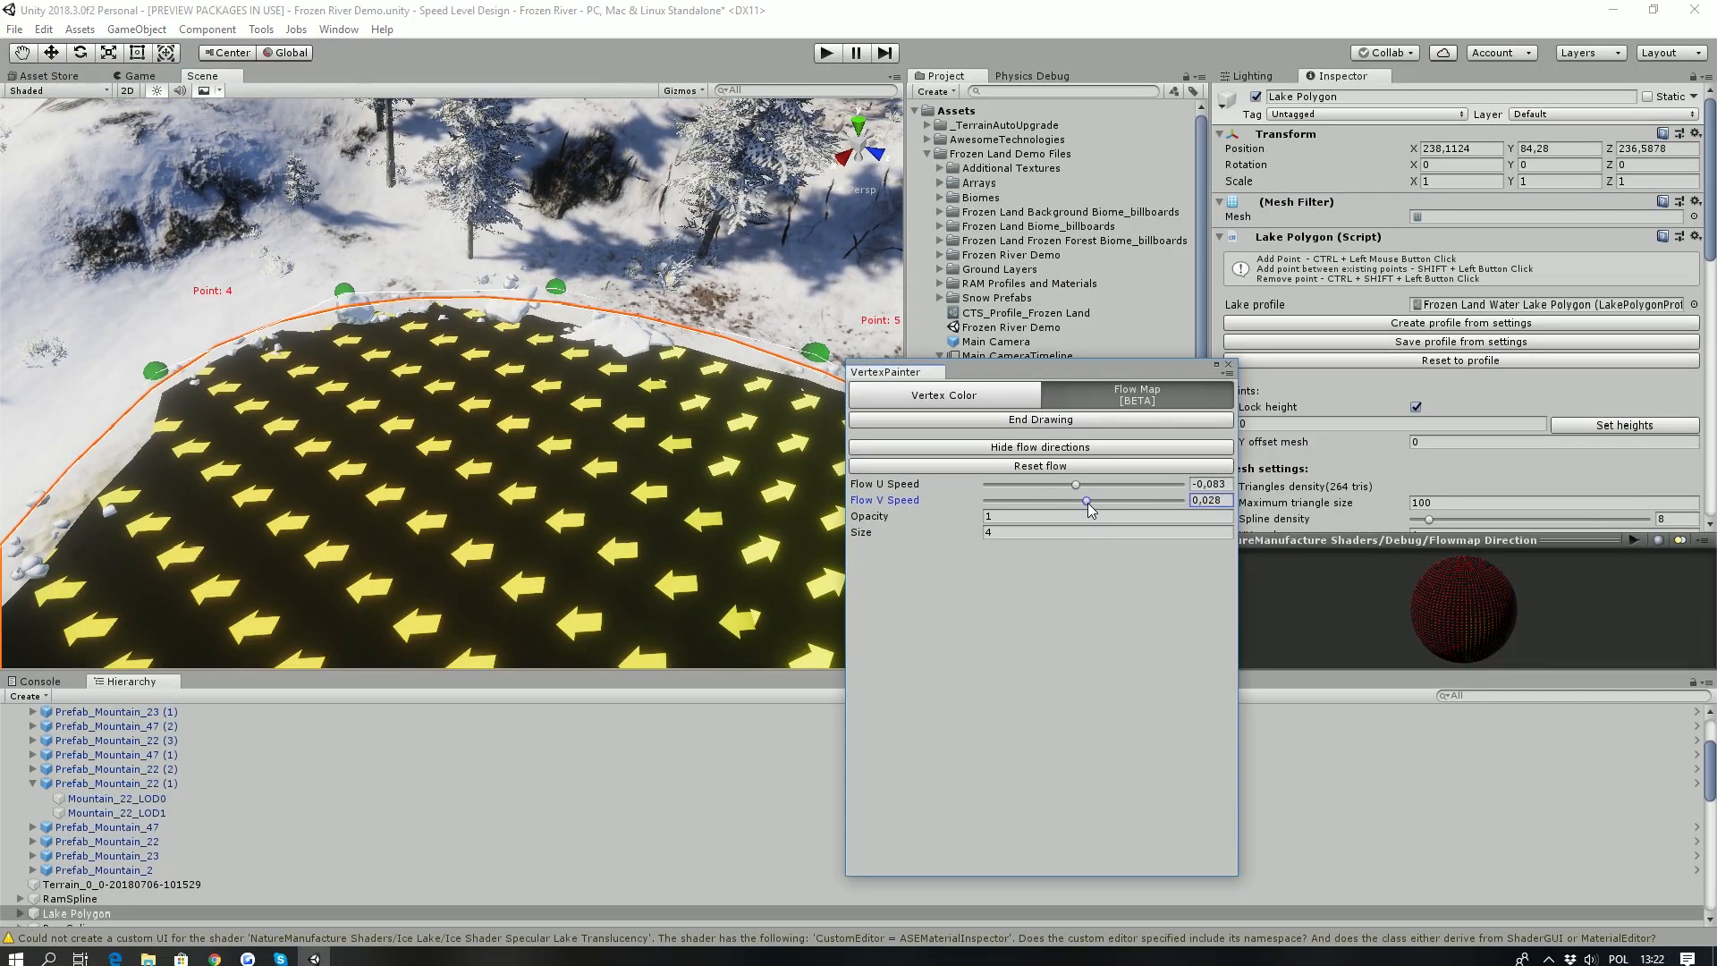
pyautogui.click(1094, 502)
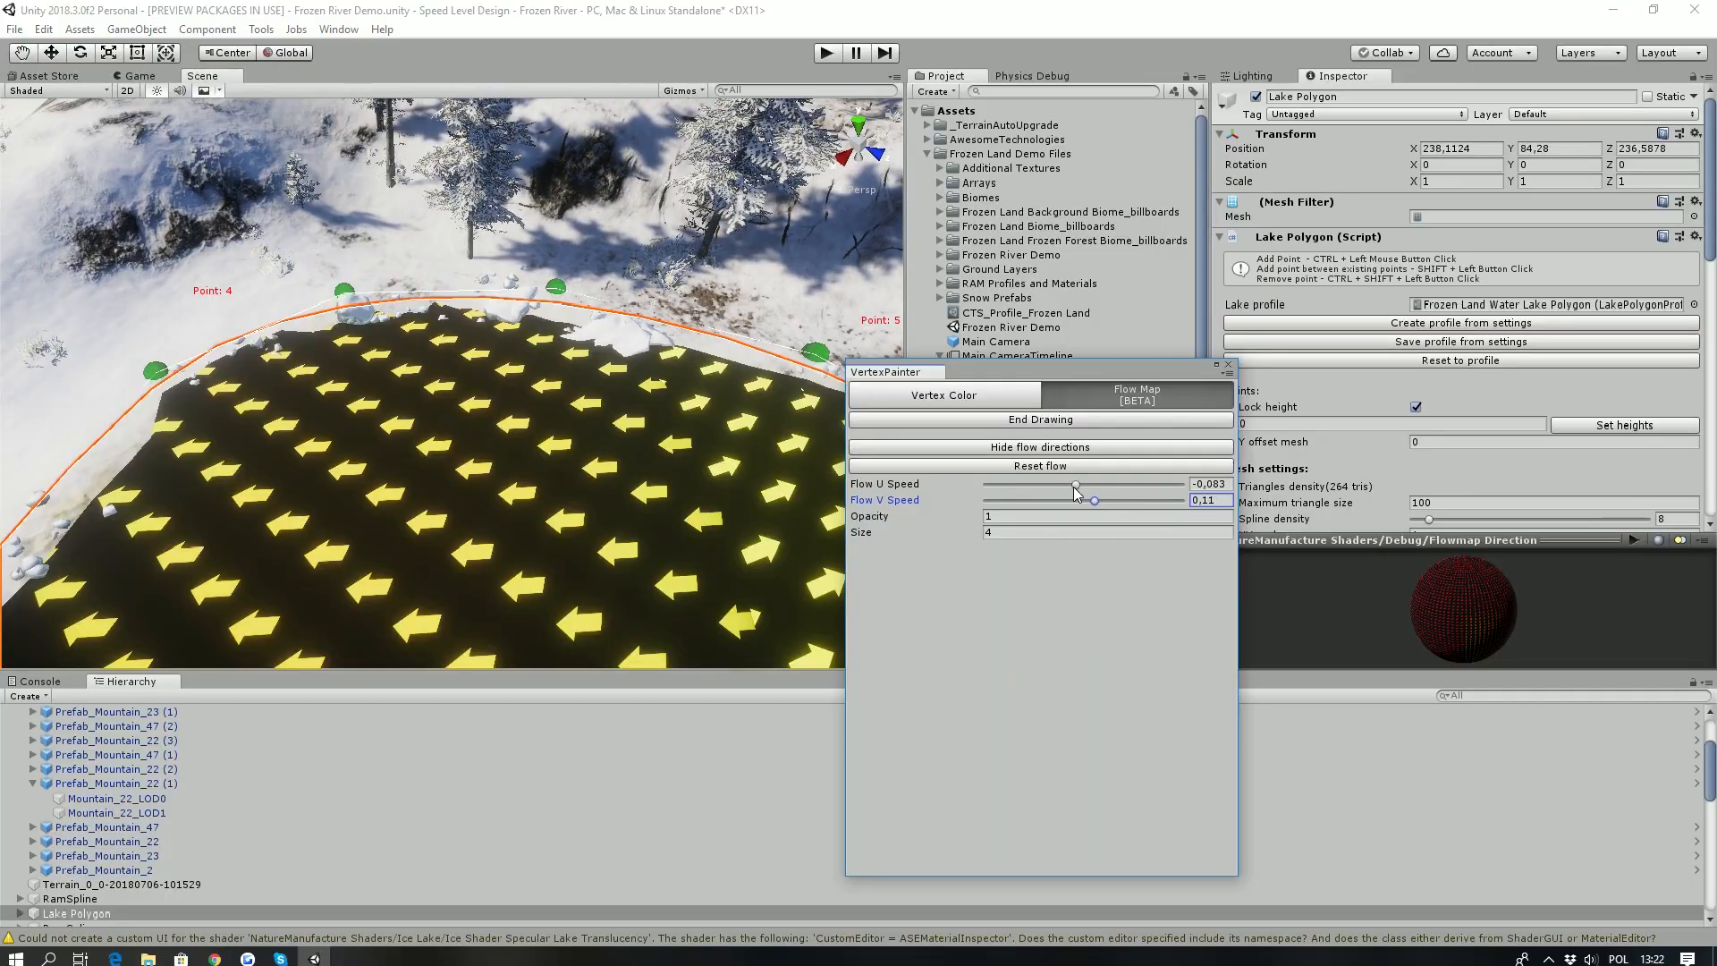
pyautogui.moveTo(612, 403); pyautogui.dragTo(345, 347)
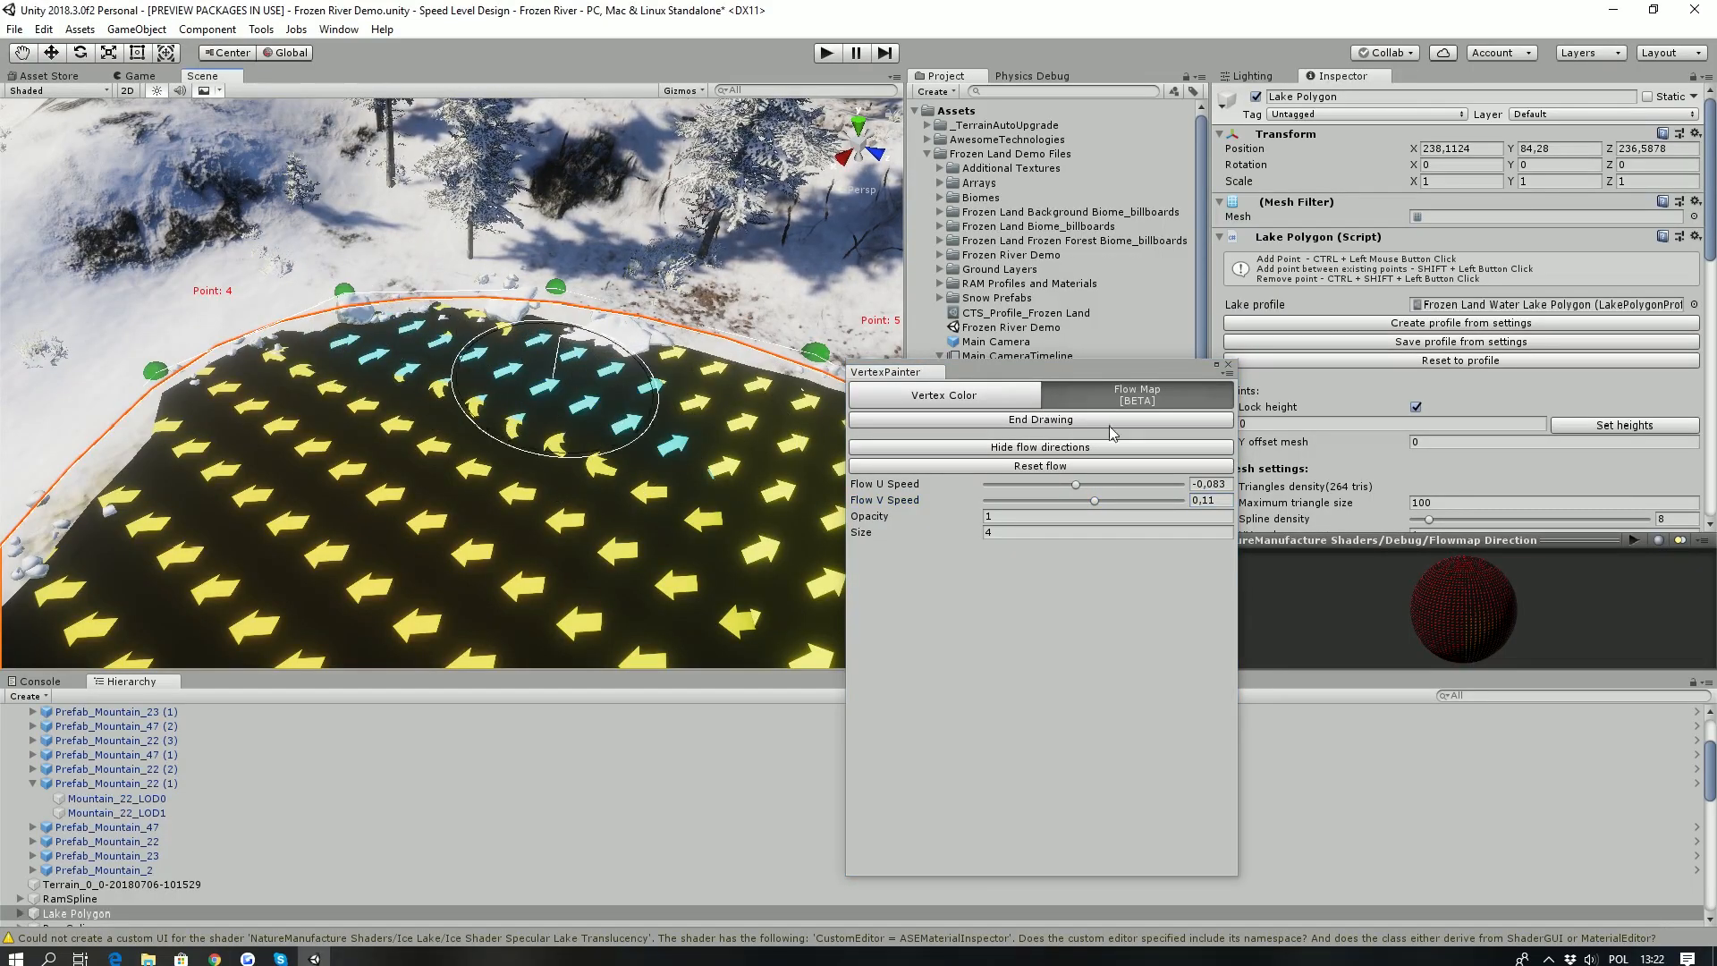
# - Set the Flow U Speed to 0,183 and paint the flow along the far shore and across the lake near Point 6
pyautogui.moveTo(1082, 483); pyautogui.dragTo(1101, 484)
pyautogui.moveTo(572, 384)
pyautogui.mouseDown()
pyautogui.moveTo(429, 358)
pyautogui.moveTo(298, 401)
pyautogui.moveTo(231, 368)
pyautogui.moveTo(483, 422)
pyautogui.moveTo(445, 369)
pyautogui.mouseUp()
pyautogui.keyDown('alt'); pyautogui.moveTo(444, 368); pyautogui.dragTo(547, 393); pyautogui.keyUp('alt')
pyautogui.moveTo(547, 393); pyautogui.dragTo(453, 273)
pyautogui.scroll(-4, 254, 370)
pyautogui.moveTo(254, 370)
pyautogui.keyDown('alt'); pyautogui.mouseDown()
pyautogui.moveTo(509, 440)
pyautogui.moveTo(617, 421)
pyautogui.moveTo(769, 429)
pyautogui.moveTo(760, 375)
pyautogui.moveTo(649, 304)
pyautogui.mouseUp(); pyautogui.keyUp('alt')
pyautogui.scroll(3, 509, 441)
pyautogui.scroll(-3, 514, 442)
pyautogui.scroll(4, 769, 429)
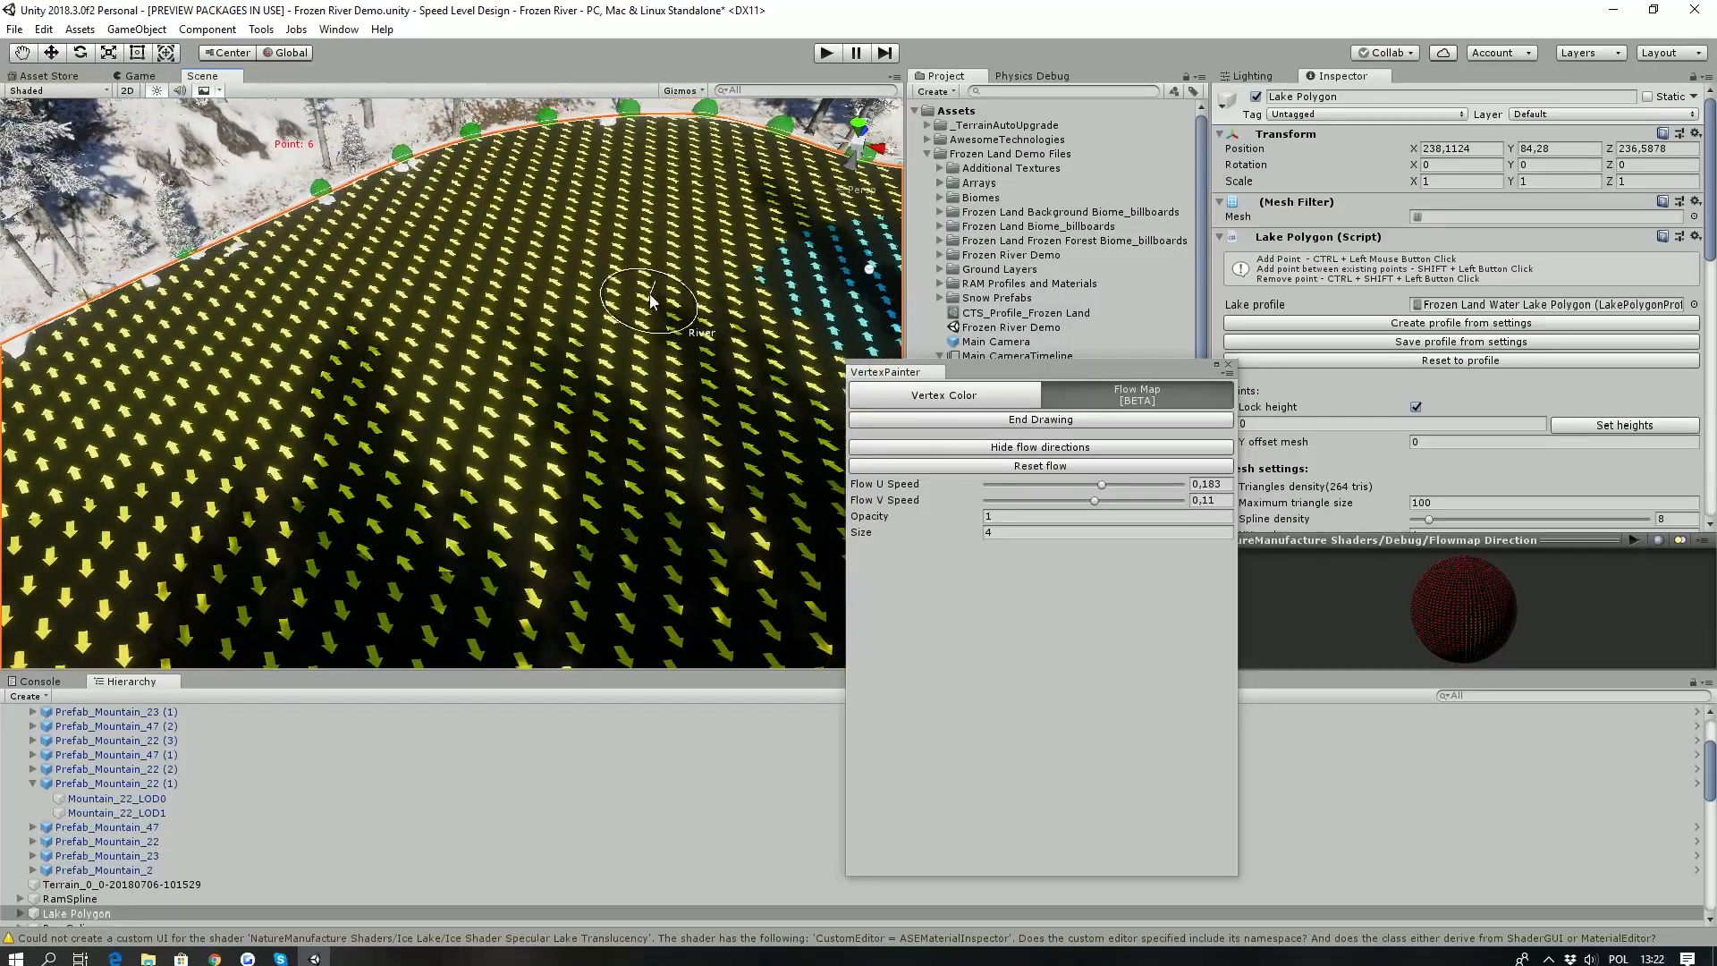
pyautogui.moveTo(569, 392)
pyautogui.mouseDown()
pyautogui.moveTo(483, 332)
pyautogui.moveTo(319, 338)
pyautogui.mouseUp()
pyautogui.keyDown('alt'); pyautogui.moveTo(458, 409); pyautogui.dragTo(814, 437); pyautogui.keyUp('alt')
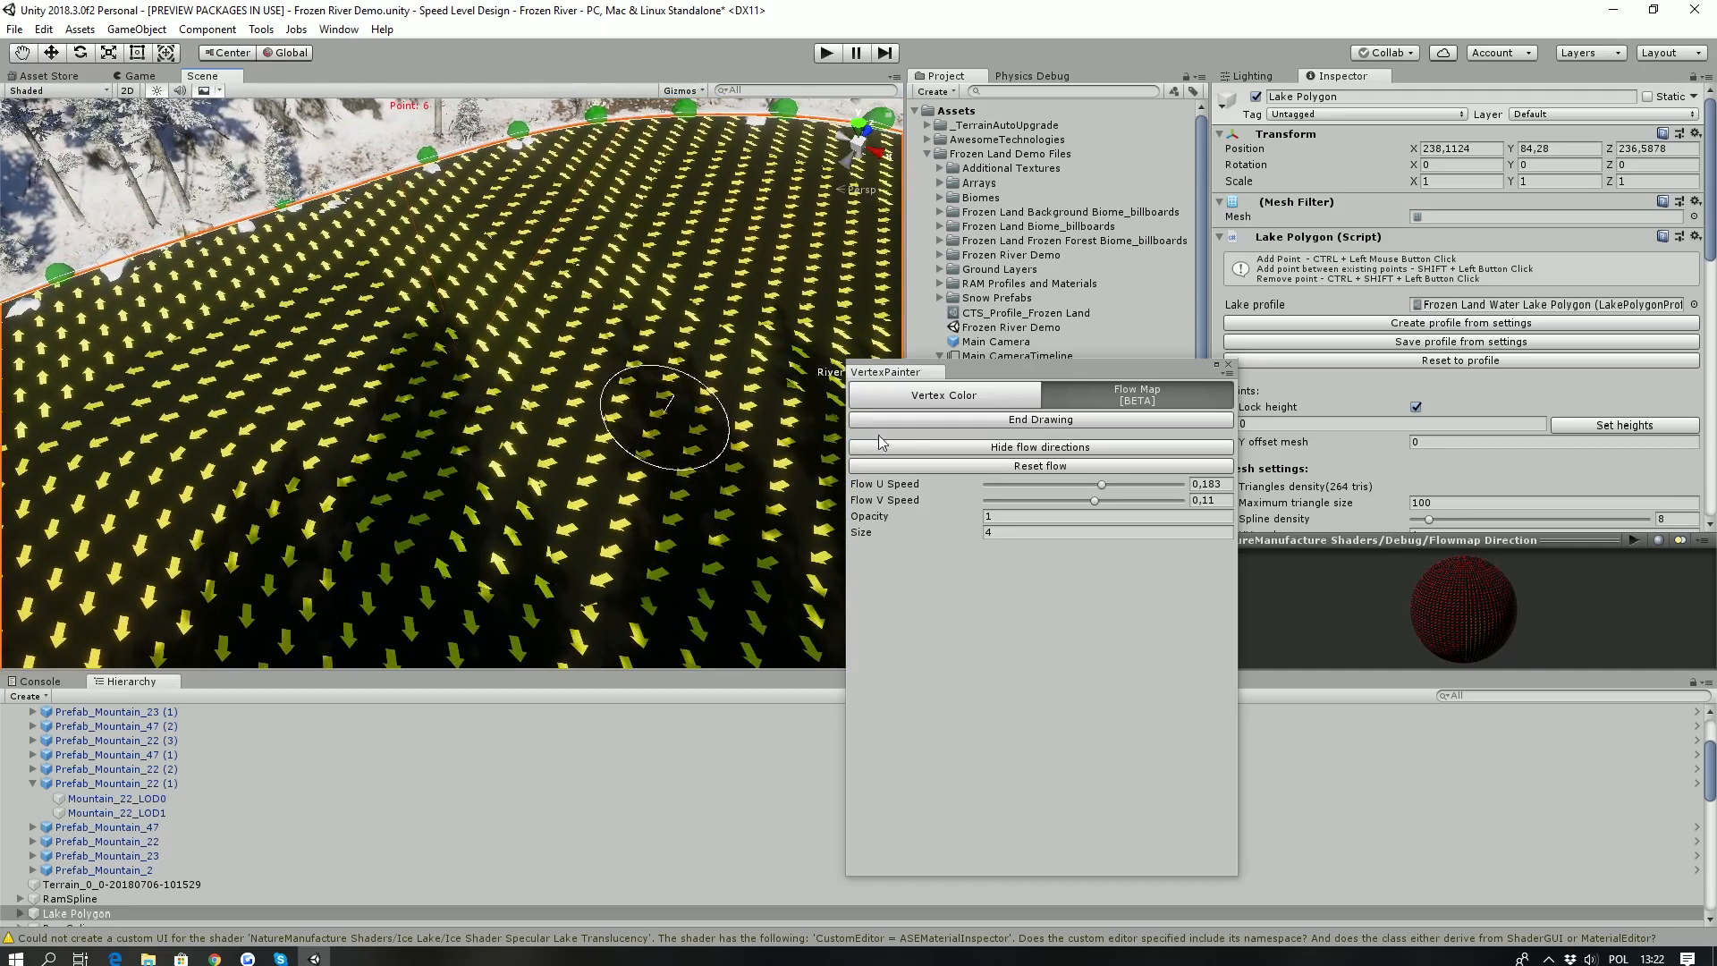
# - Hide the flow directions to examine the moving lake water, and display them again
pyautogui.click(1067, 455)
pyautogui.keyDown('alt'); pyautogui.moveTo(452, 498); pyautogui.dragTo(71, 239); pyautogui.keyUp('alt')
pyautogui.click(982, 448)
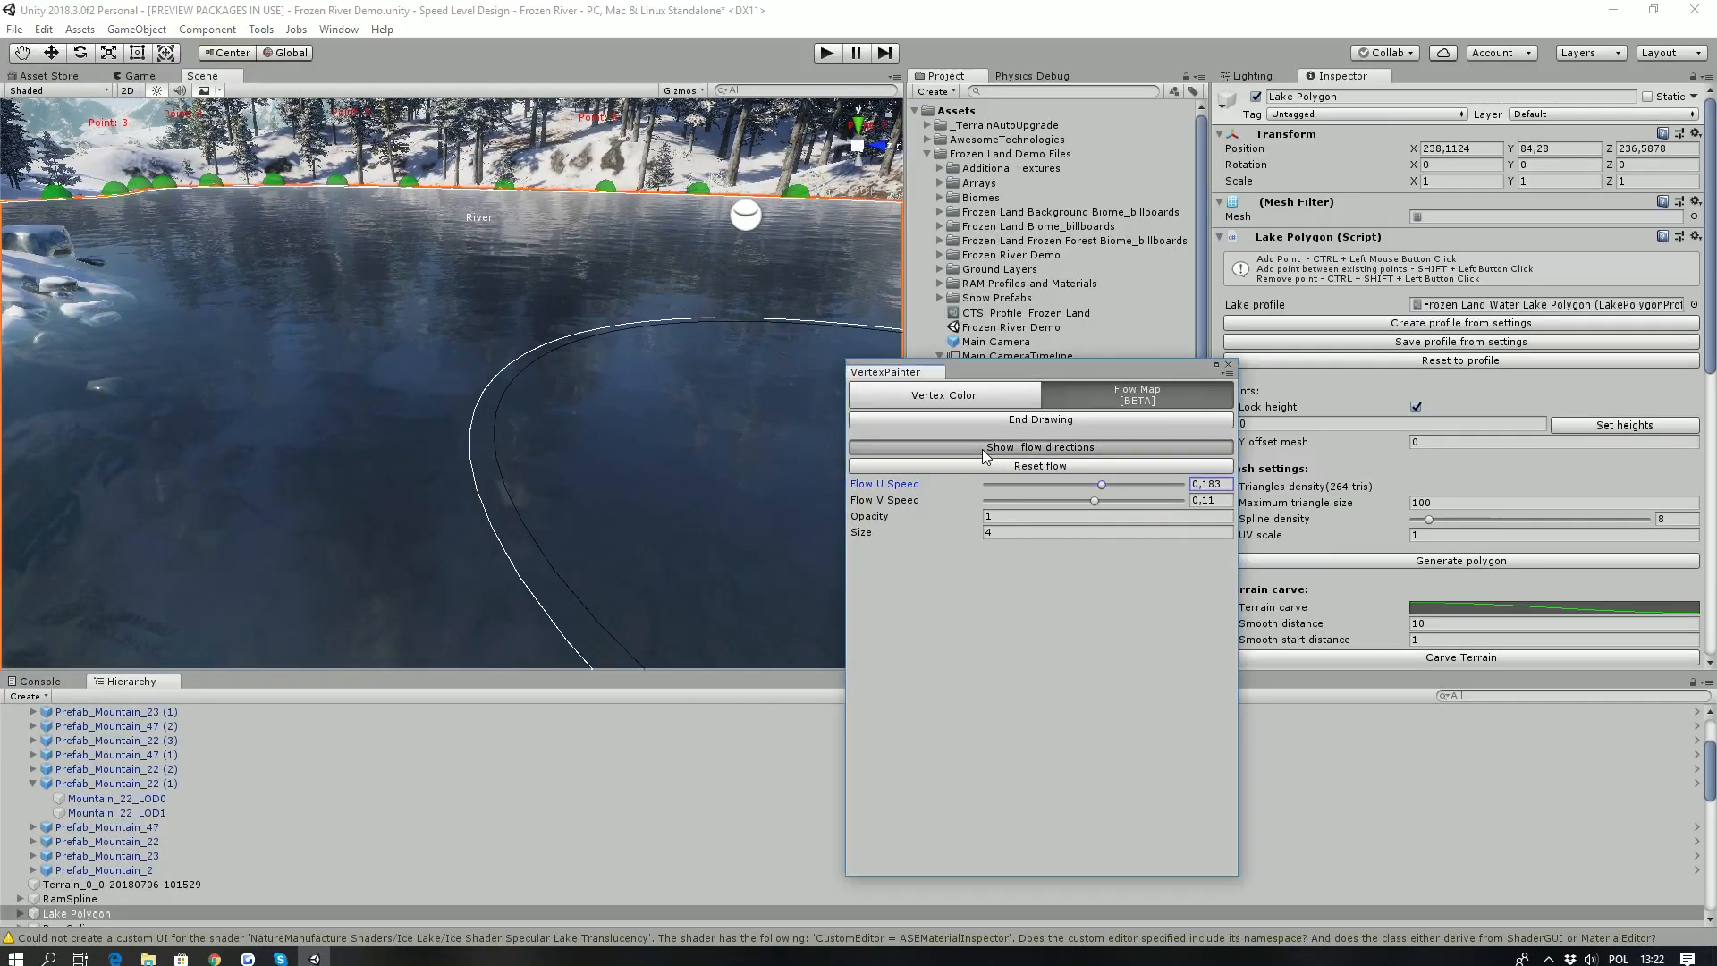
# - Paint the flow across the water beside the rocky bank, using Flow V Speed values of 0,239 and 0,339
pyautogui.keyDown('alt'); pyautogui.moveTo(458, 370); pyautogui.dragTo(573, 487); pyautogui.keyUp('alt')
pyautogui.click(1107, 501)
pyautogui.moveTo(380, 385)
pyautogui.mouseDown()
pyautogui.moveTo(536, 384)
pyautogui.moveTo(728, 456)
pyautogui.mouseUp()
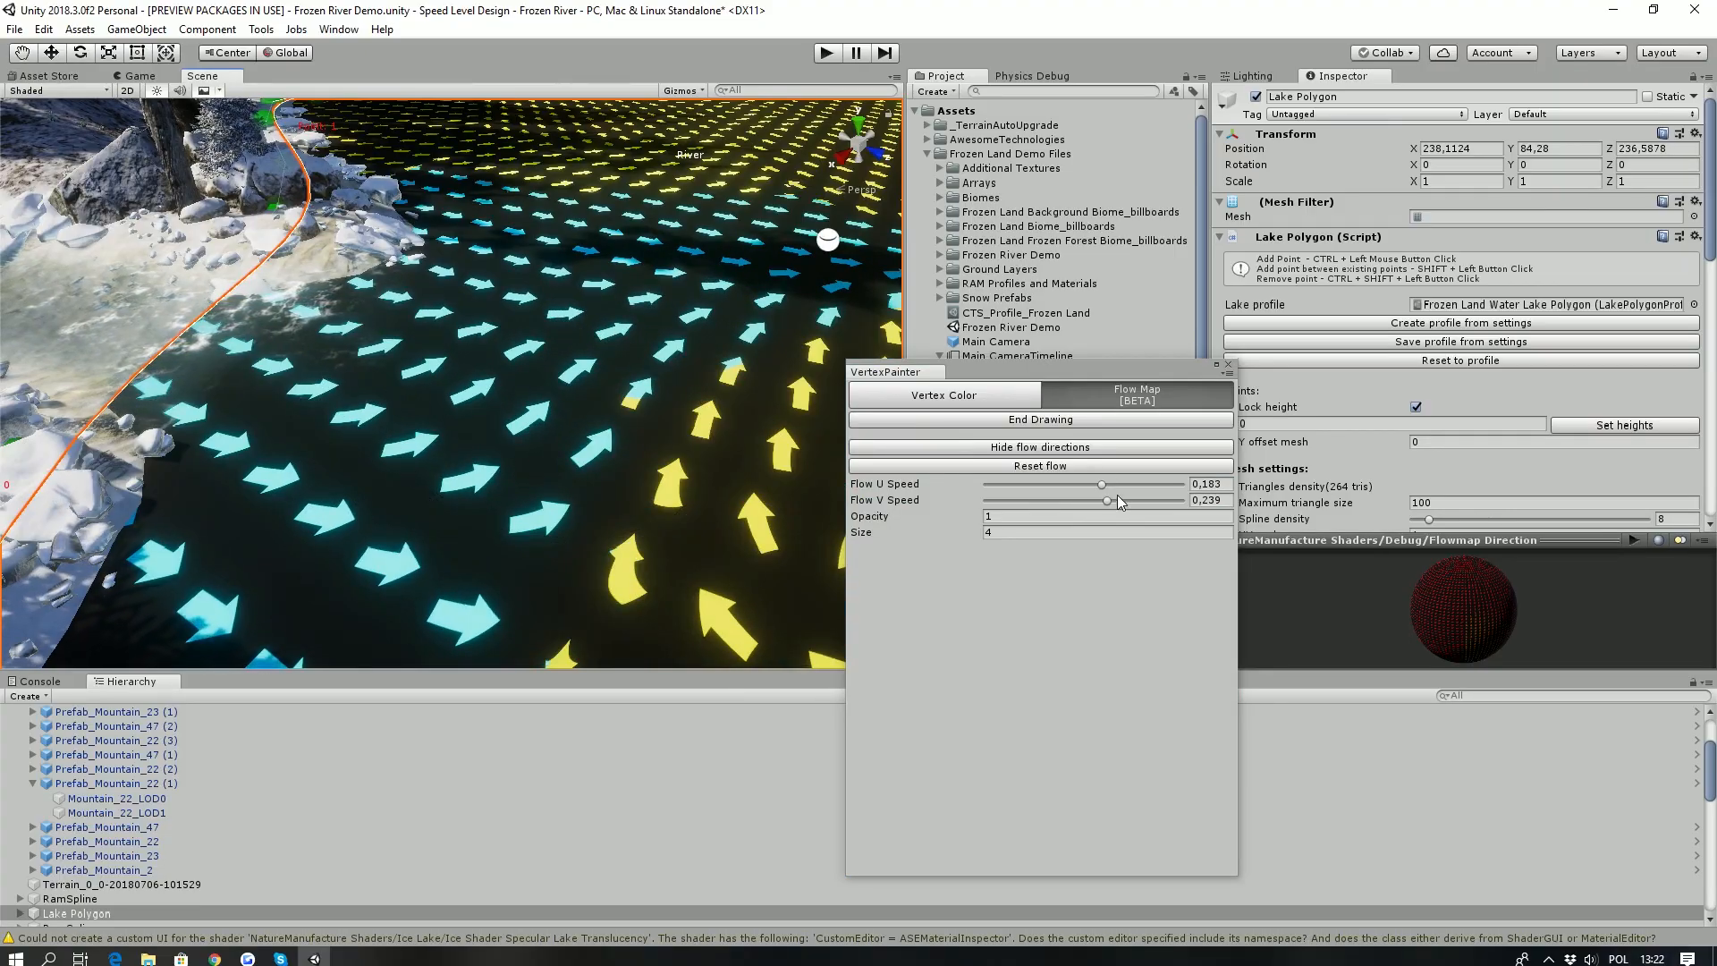
pyautogui.moveTo(1112, 502); pyautogui.dragTo(1118, 502)
pyautogui.moveTo(706, 465); pyautogui.dragTo(638, 383)
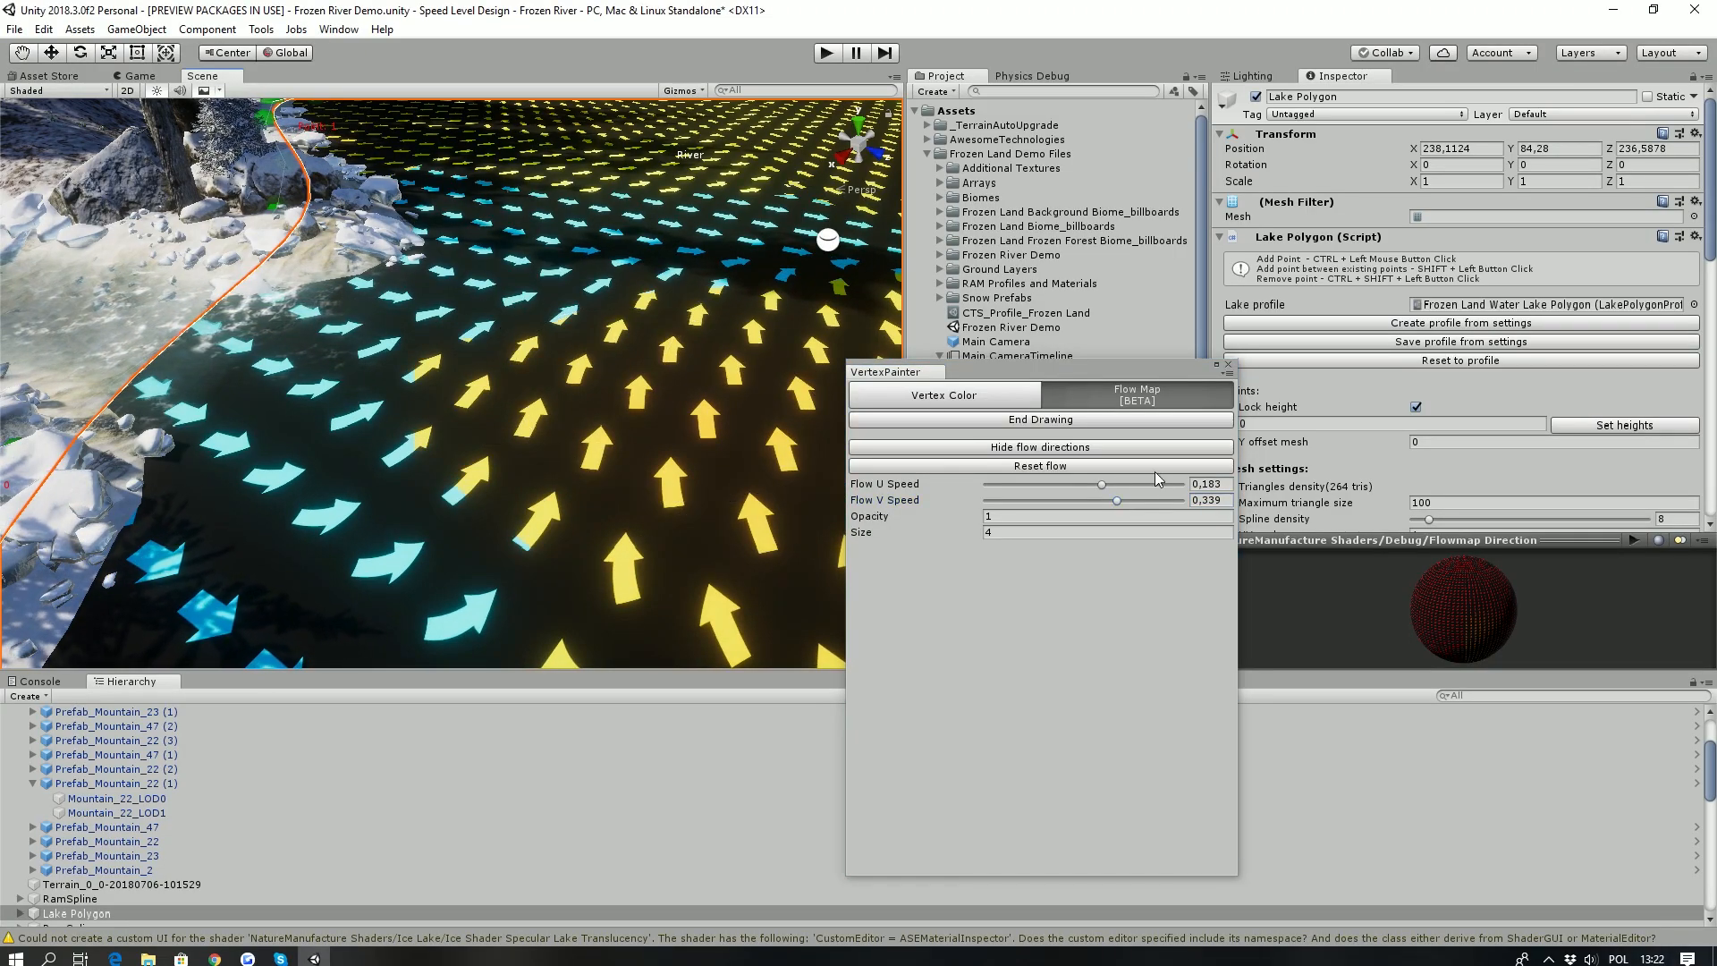
# - Set the Flow U Speed to -0,202 and paint the flow over the shallow water along the rocky shore
pyautogui.click(1077, 484)
pyautogui.moveTo(572, 366)
pyautogui.mouseDown()
pyautogui.moveTo(860, 443)
pyautogui.moveTo(332, 360)
pyautogui.mouseUp()
pyautogui.click(1064, 484)
pyautogui.moveTo(467, 390)
pyautogui.mouseDown()
pyautogui.moveTo(550, 369)
pyautogui.moveTo(680, 398)
pyautogui.mouseUp()
pyautogui.moveTo(407, 340); pyautogui.dragTo(392, 376, button='right')
pyautogui.moveTo(392, 376)
pyautogui.mouseDown()
pyautogui.moveTo(630, 347)
pyautogui.moveTo(667, 232)
pyautogui.moveTo(321, 295)
pyautogui.moveTo(544, 435)
pyautogui.moveTo(765, 472)
pyautogui.mouseUp()
# - Hide the flow directions to examine the moving water by the bank, and close the vertex painter
pyautogui.click(973, 449)
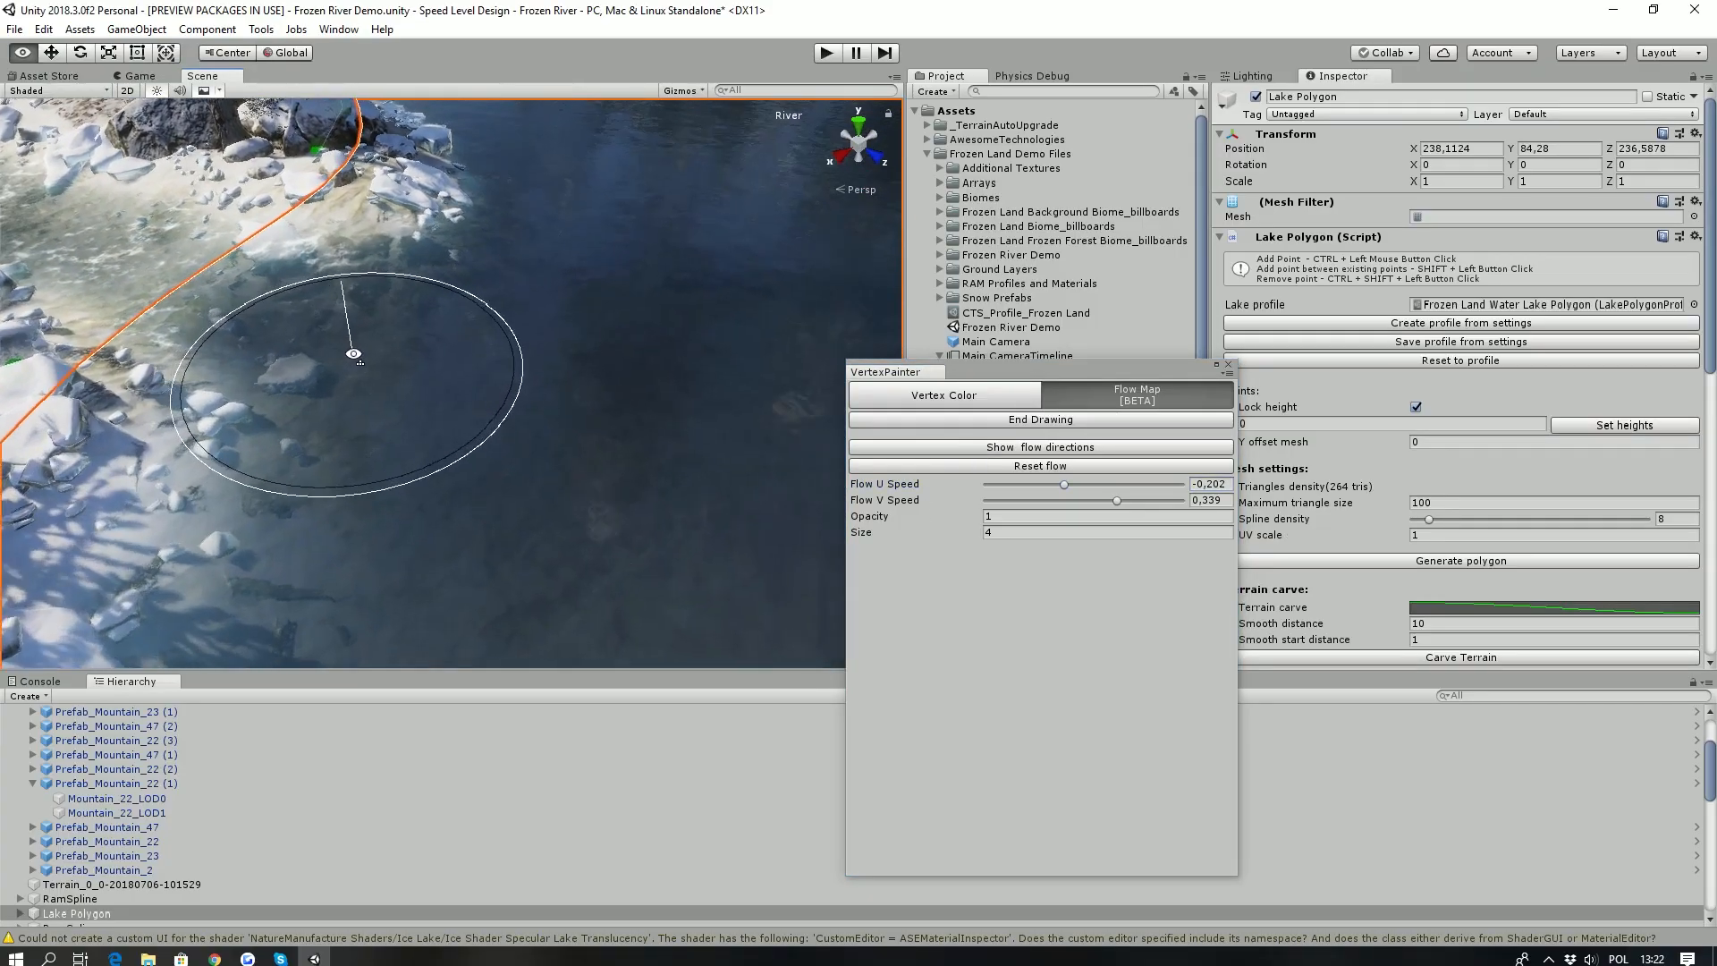
pyautogui.scroll(4, 354, 355)
pyautogui.moveTo(376, 334); pyautogui.dragTo(455, 235, button='right')
pyautogui.click(1228, 365)
pyautogui.moveTo(325, 482); pyautogui.dragTo(252, 395, button='right')
pyautogui.moveTo(408, 417); pyautogui.dragTo(375, 396, button='right')
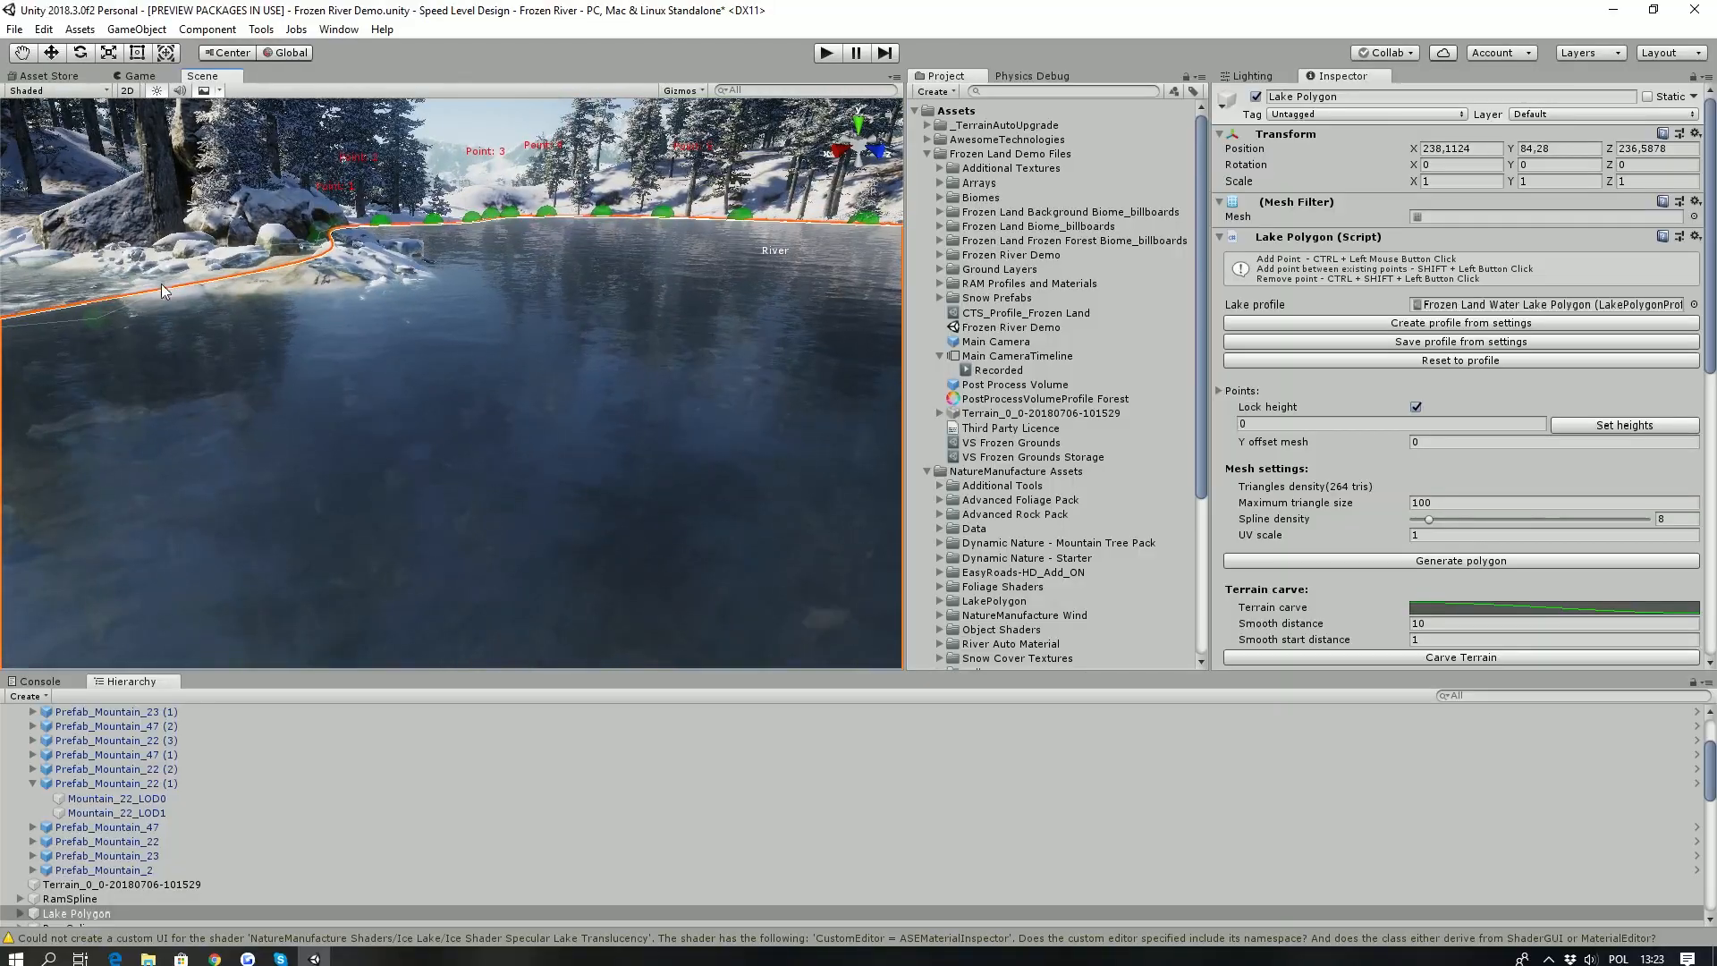
# - Reopen the vertex painter, start flow map drawing on the Lake Polygon and display its flow directions
pyautogui.moveTo(228, 306); pyautogui.dragTo(1390, 358, button='right')
pyautogui.press('a')
pyautogui.press('w')
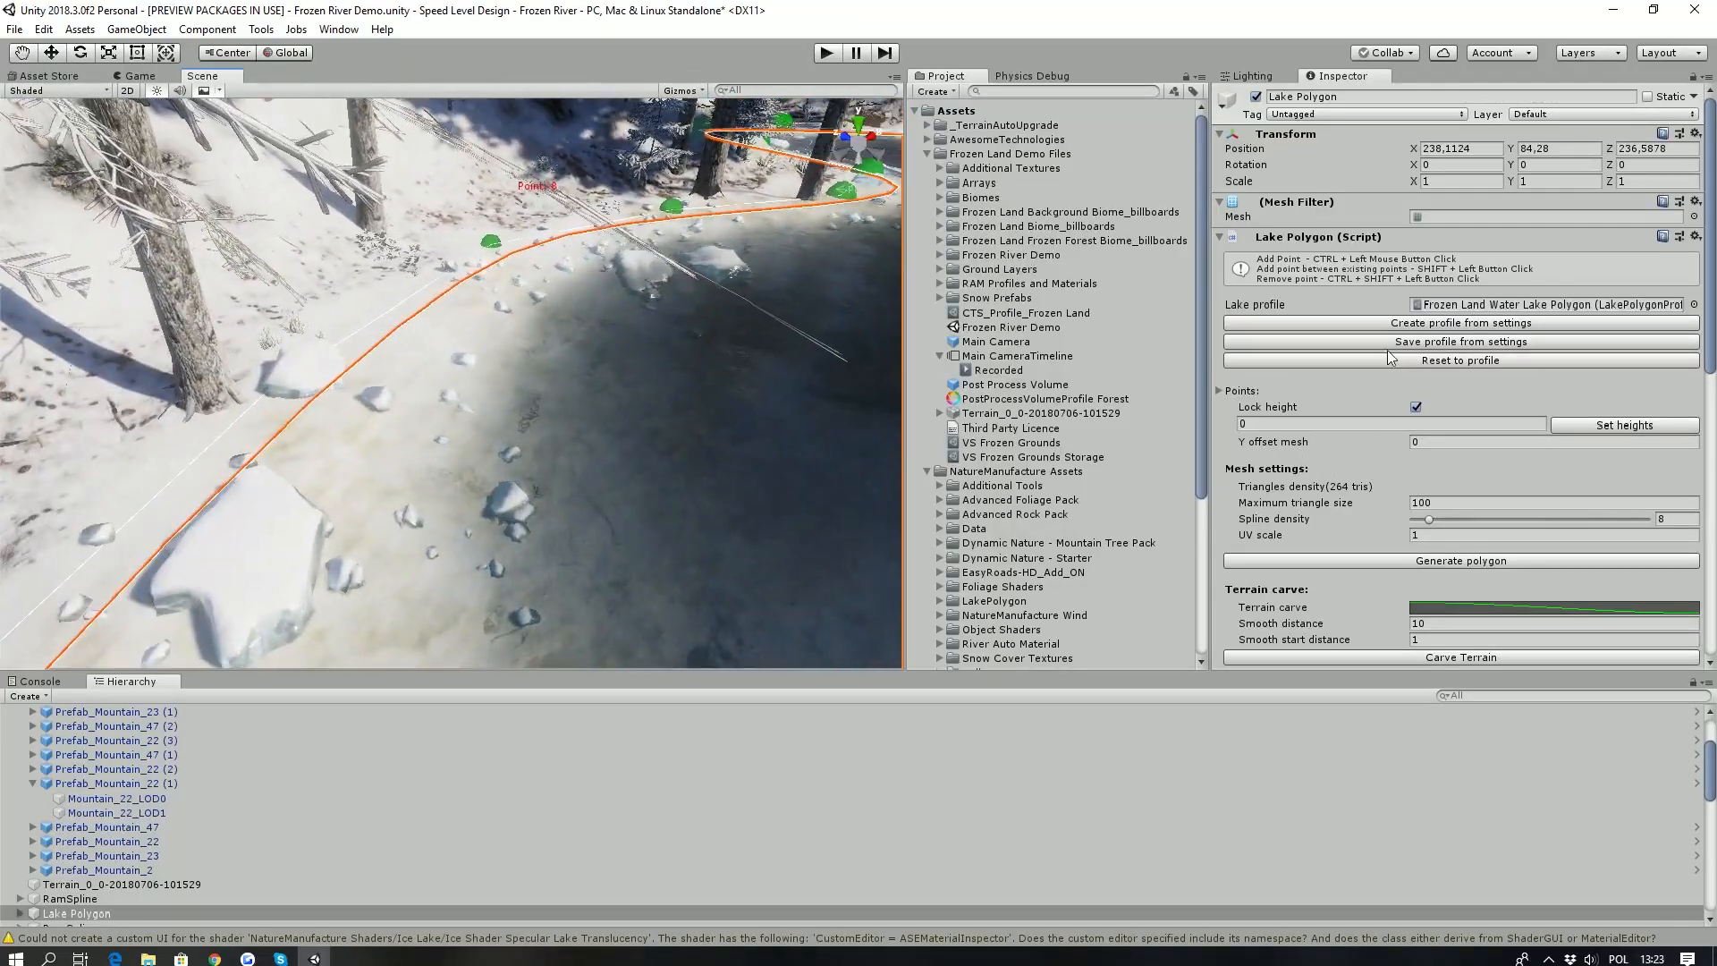
pyautogui.click(261, 28)
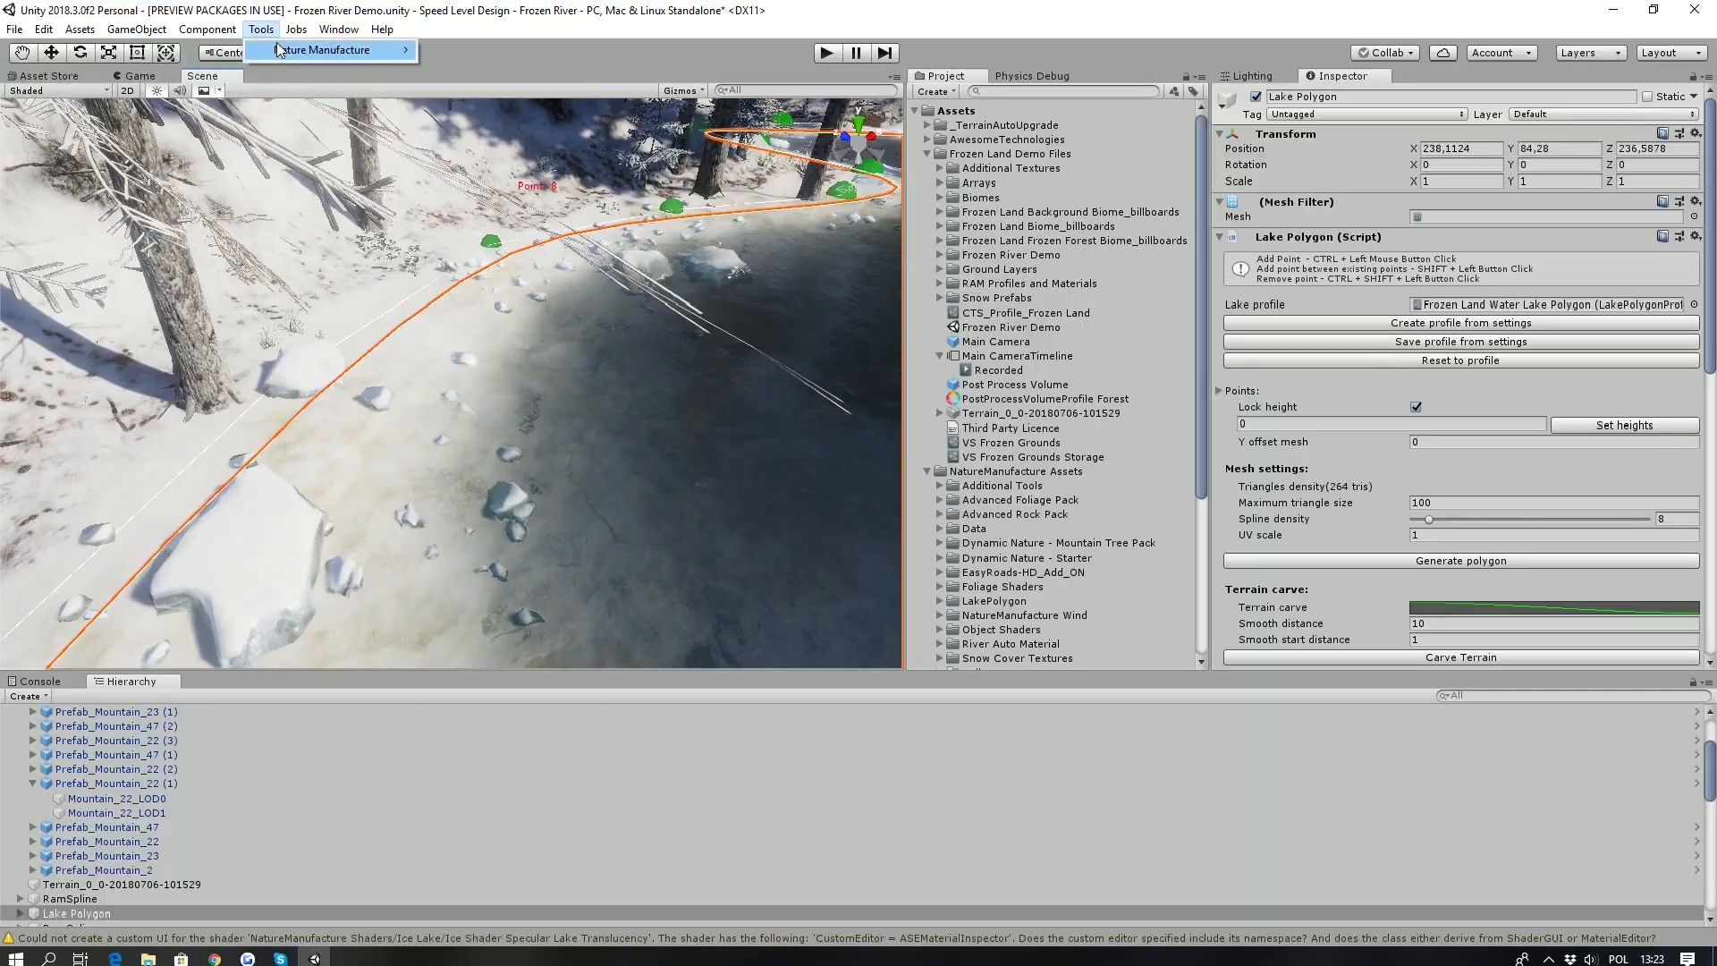
pyautogui.click(481, 51)
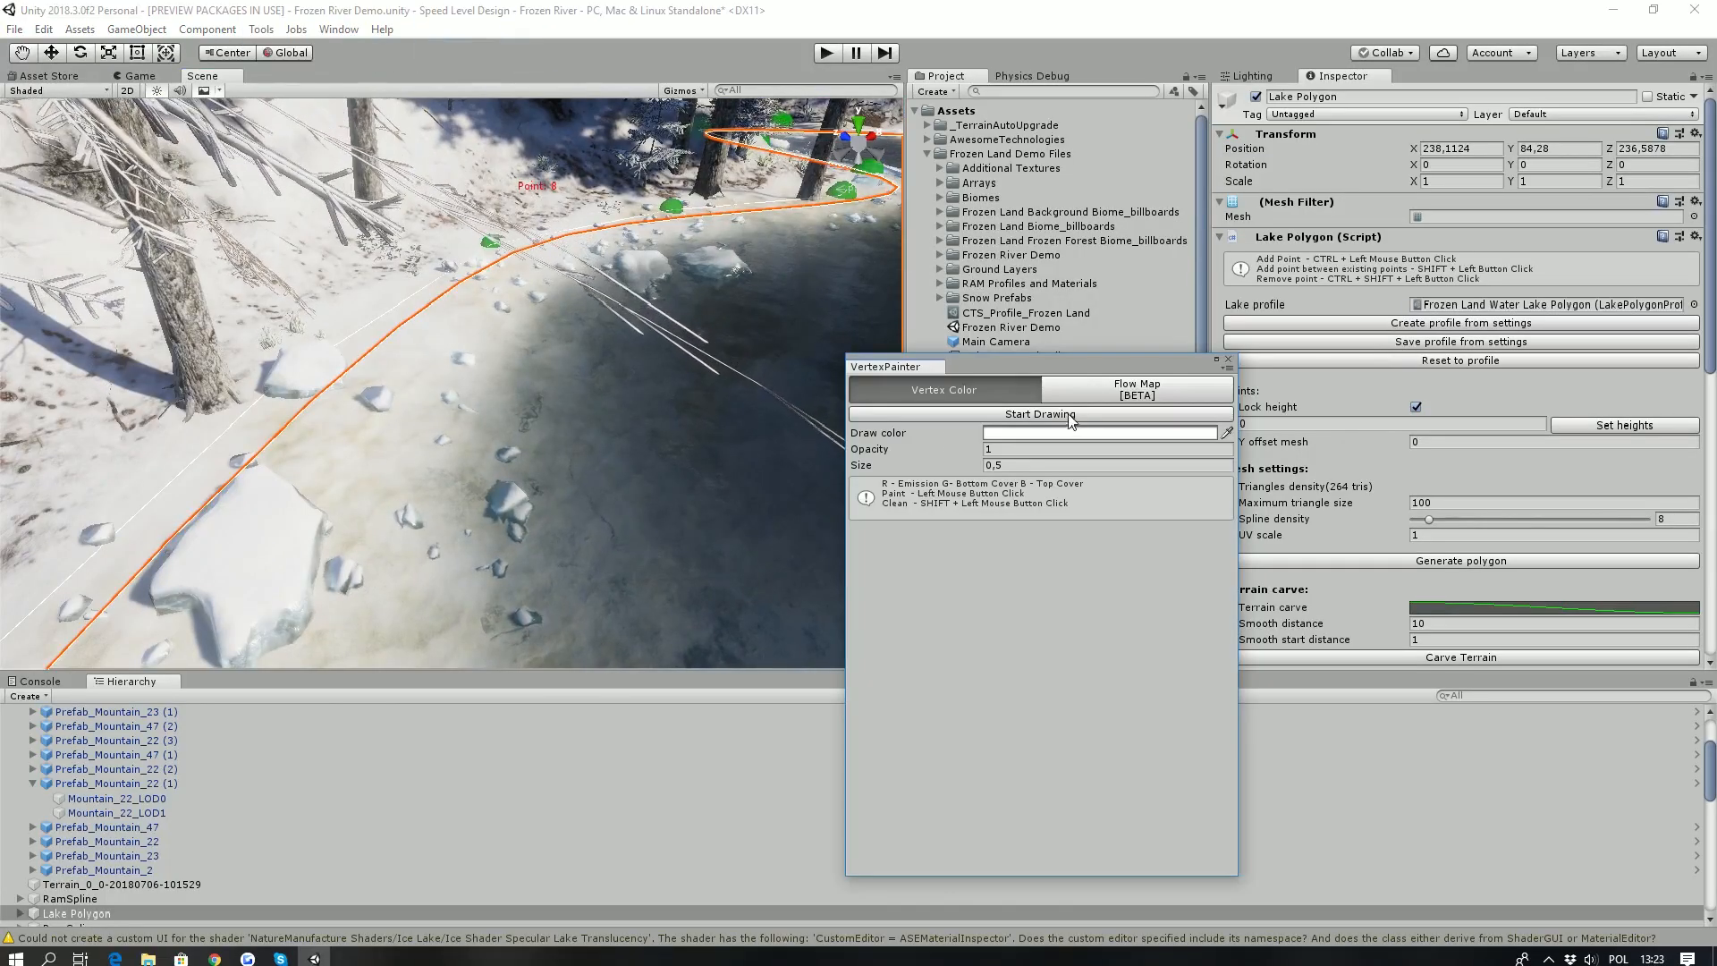
pyautogui.click(1134, 390)
pyautogui.click(1032, 414)
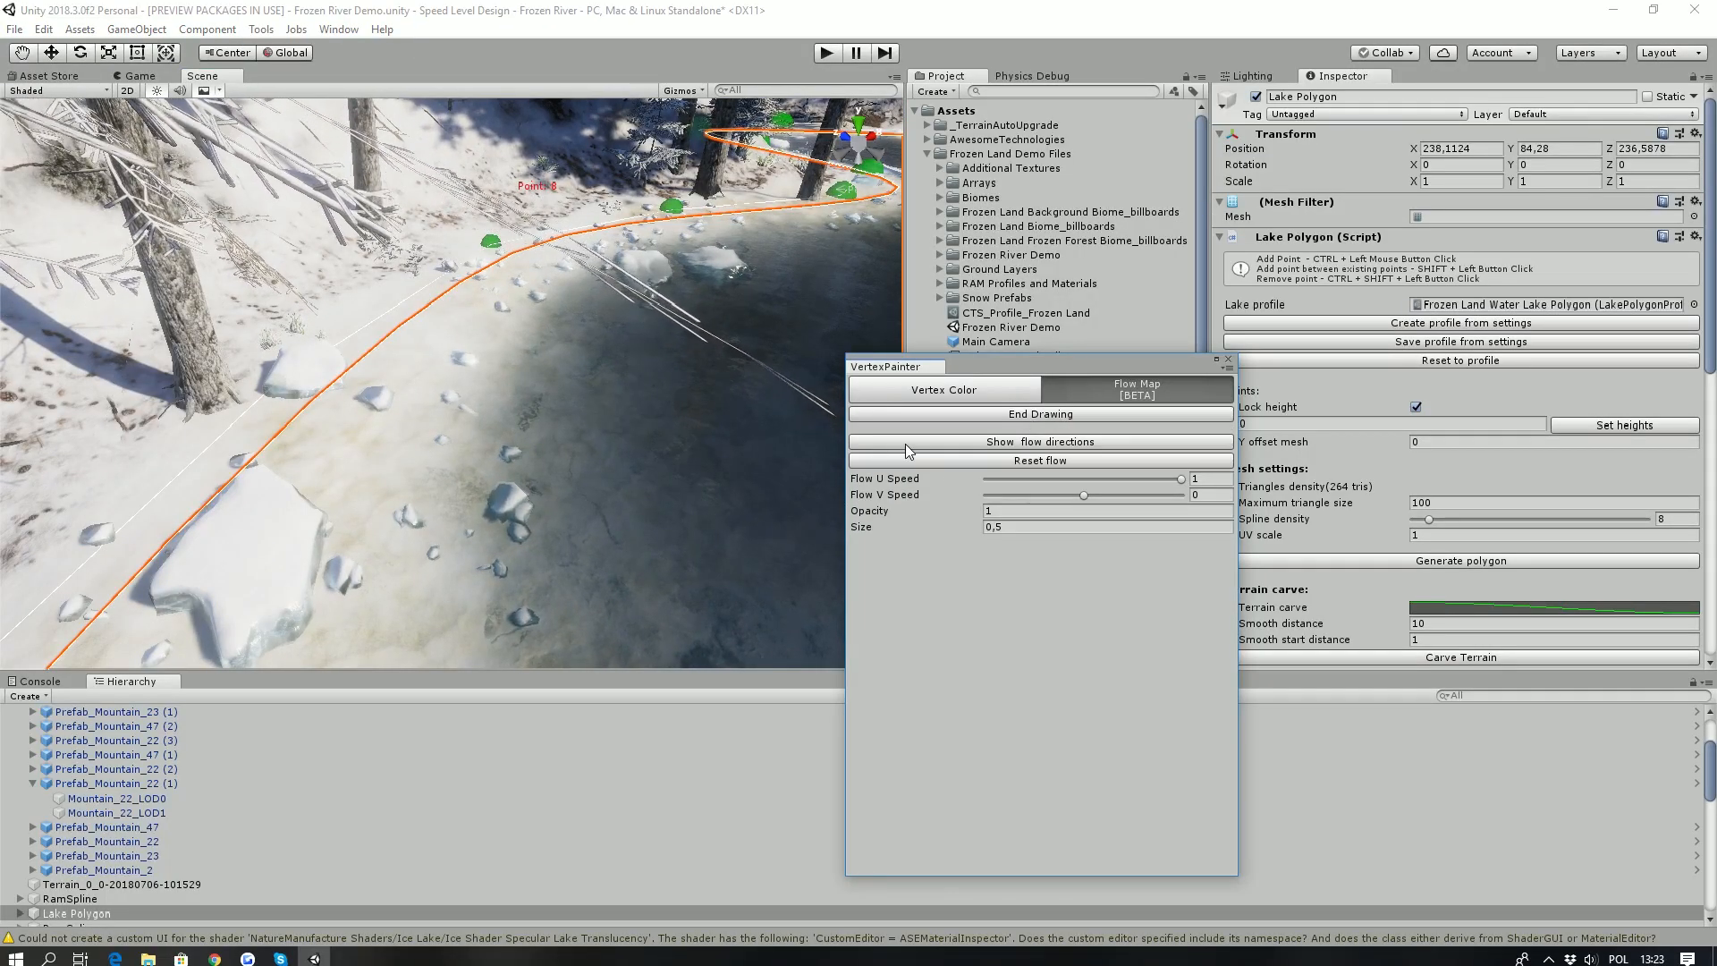
pyautogui.click(946, 441)
# - Set the Flow U Speed to 0,459 and the brush size to 3, and paint the flow along the snowy shore
pyautogui.moveTo(432, 408); pyautogui.dragTo(435, 419, button='right')
pyautogui.press('w')
pyautogui.click(1128, 479)
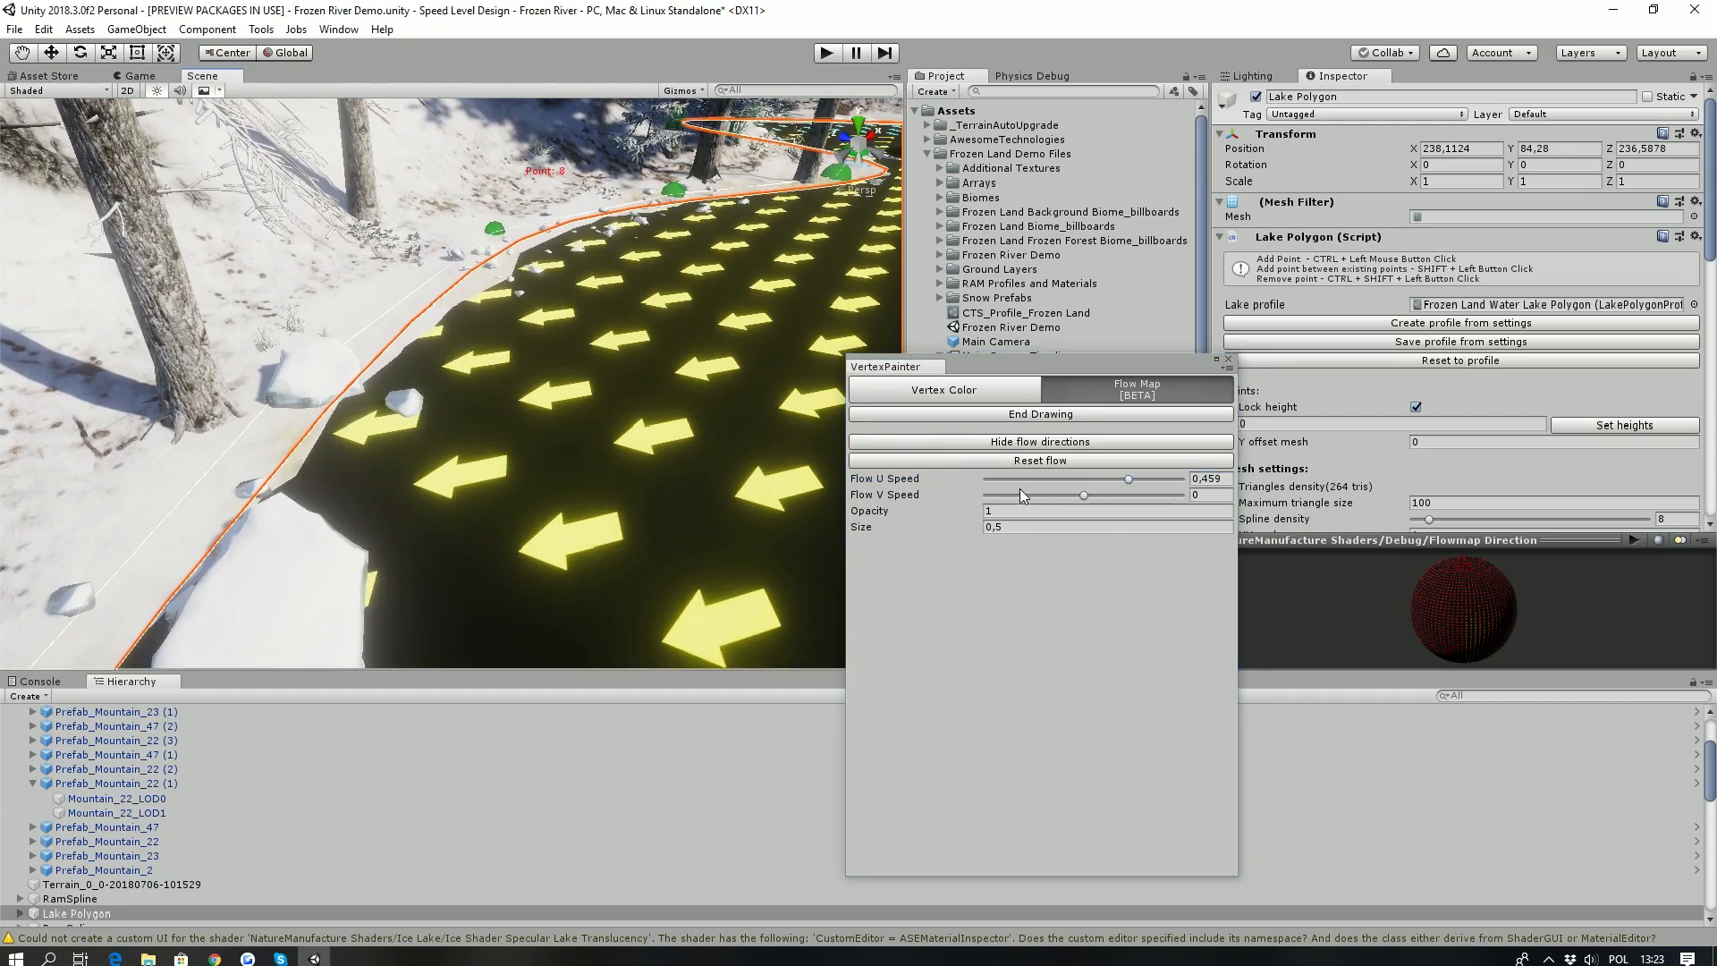
pyautogui.click(996, 526)
pyautogui.write('3')
pyautogui.click(482, 353)
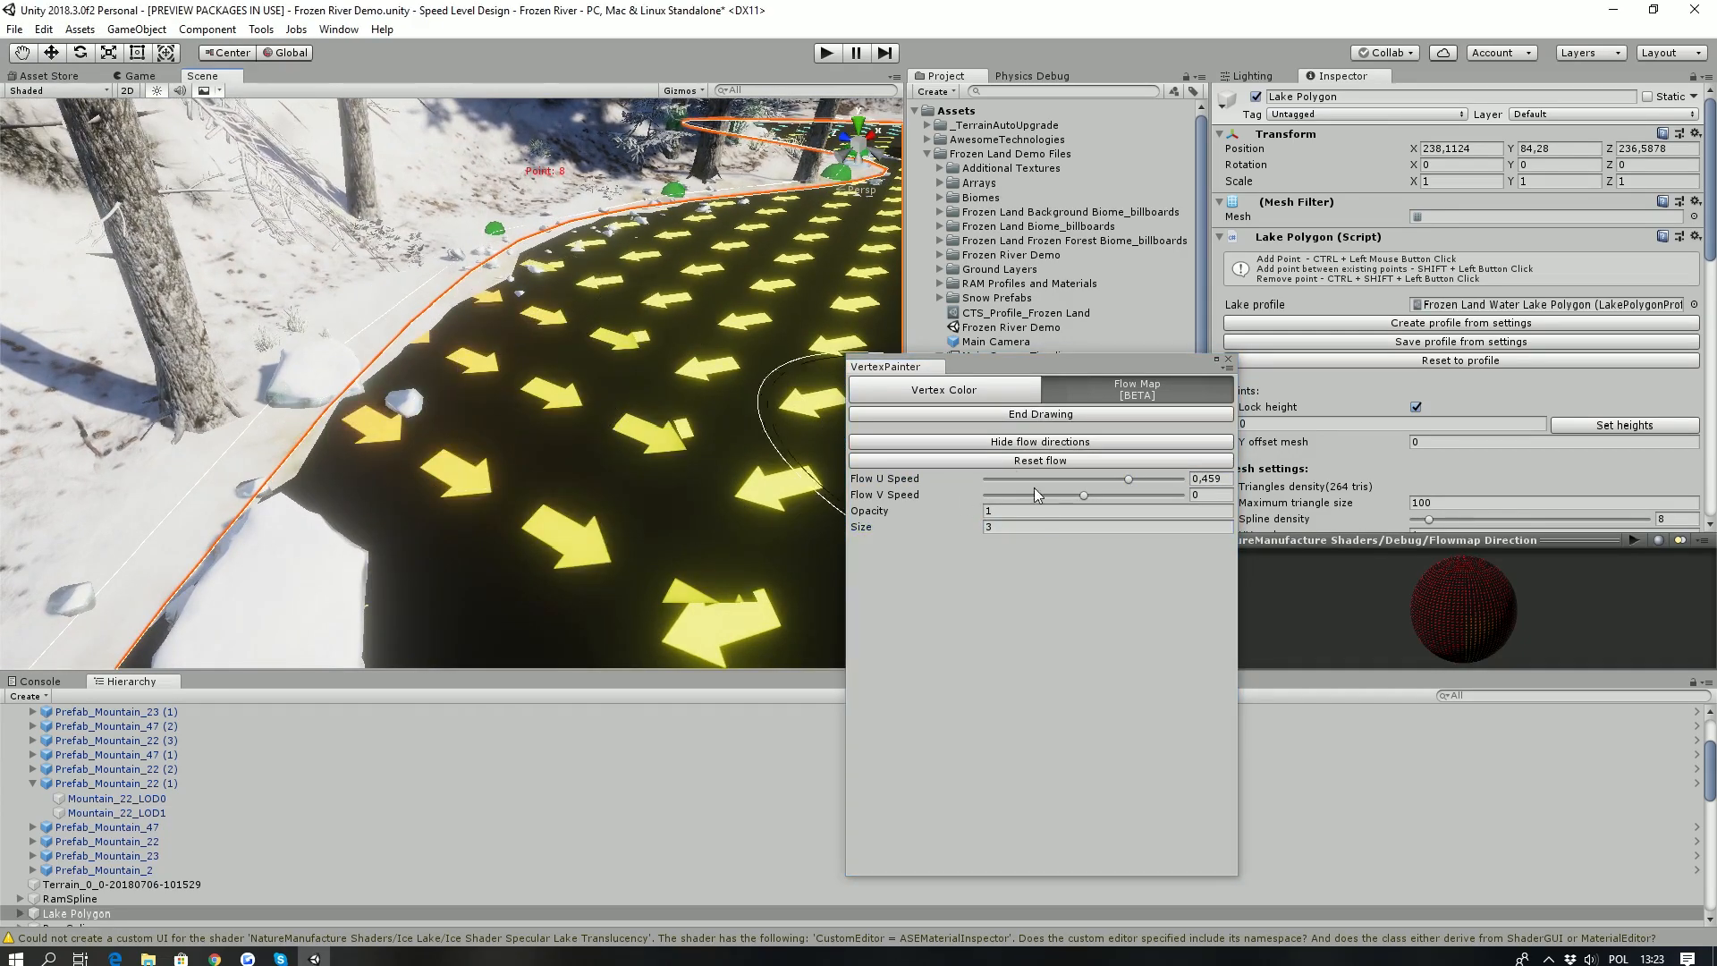
# - Set the Flow U Speed to -0,294 and paint the flow along the lake's tree-lined shore
pyautogui.click(1055, 479)
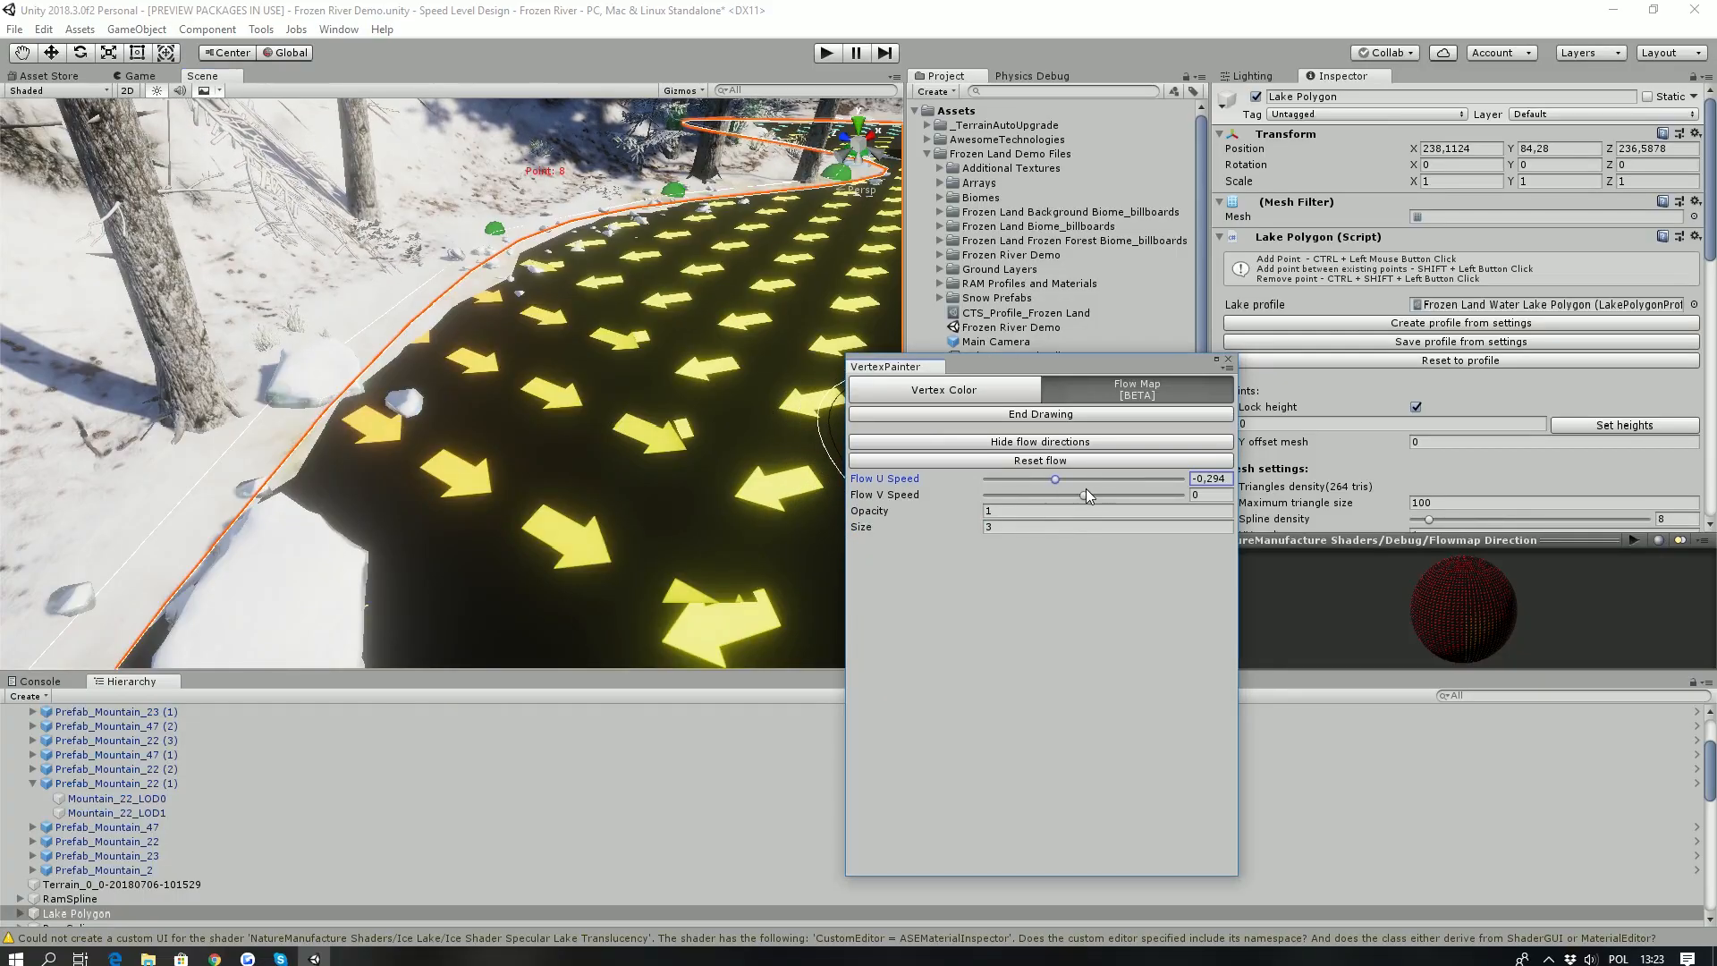
pyautogui.click(637, 456)
pyautogui.moveTo(637, 456)
pyautogui.mouseDown()
pyautogui.moveTo(458, 480)
pyautogui.moveTo(470, 368)
pyautogui.moveTo(416, 526)
pyautogui.moveTo(642, 179)
pyautogui.mouseUp()
pyautogui.scroll(-5, 470, 369)
pyautogui.moveTo(534, 404); pyautogui.dragTo(914, 454)
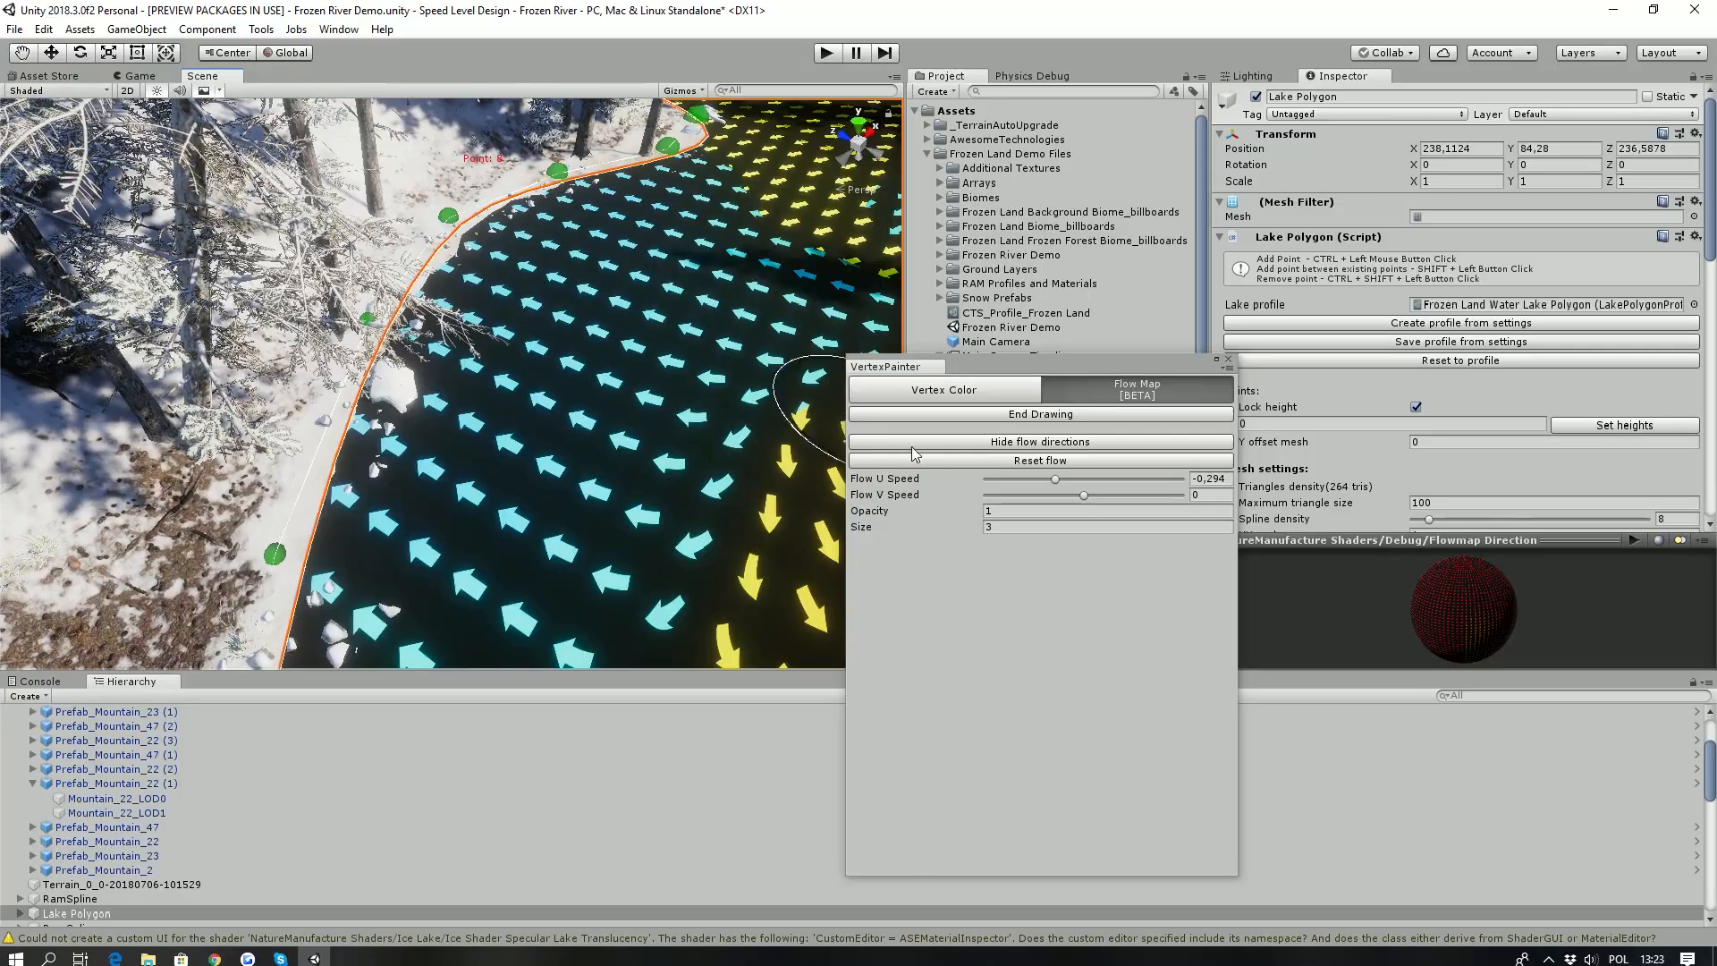
# - Hide the flow directions to examine the whole lake's water surface, and close the vertex painter
pyautogui.click(1008, 447)
pyautogui.scroll(5, 467, 395)
pyautogui.moveTo(533, 375); pyautogui.dragTo(1386, 359, button='right')
pyautogui.press('w')
pyautogui.moveTo(529, 313); pyautogui.dragTo(334, 472, button='right')
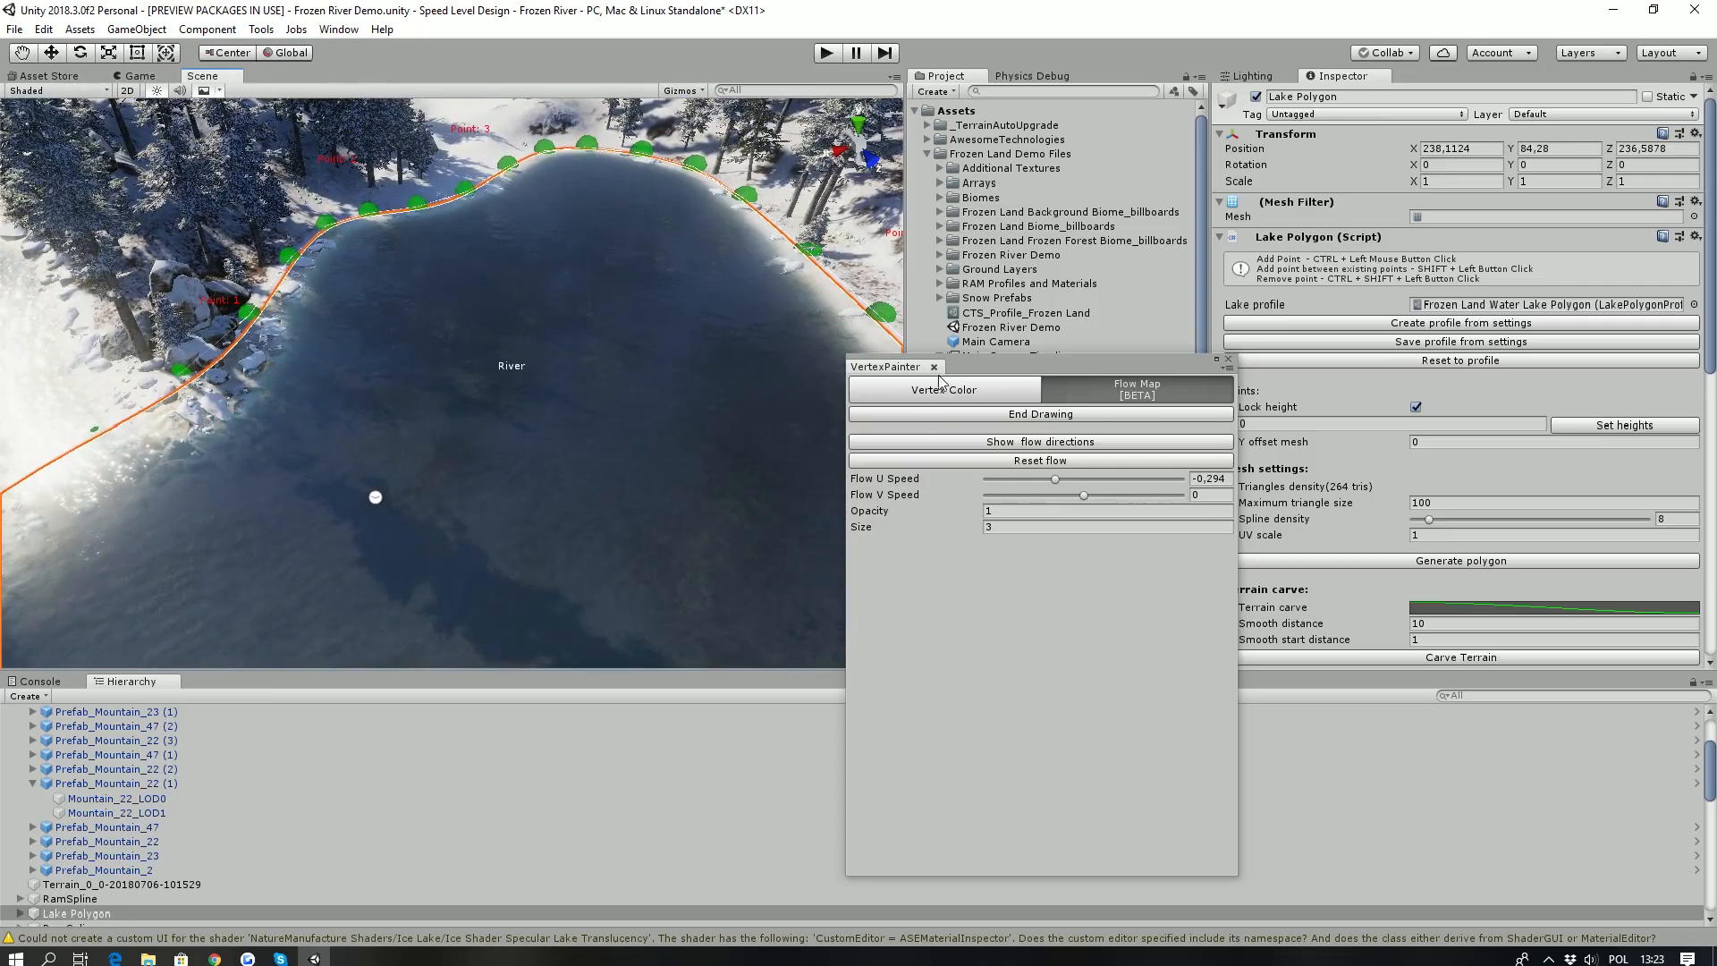
pyautogui.click(1228, 359)
# - Add a point to the Lake Polygon's outline along the sunlit snowy bank
pyautogui.moveTo(753, 441); pyautogui.dragTo(534, 427, button='right')
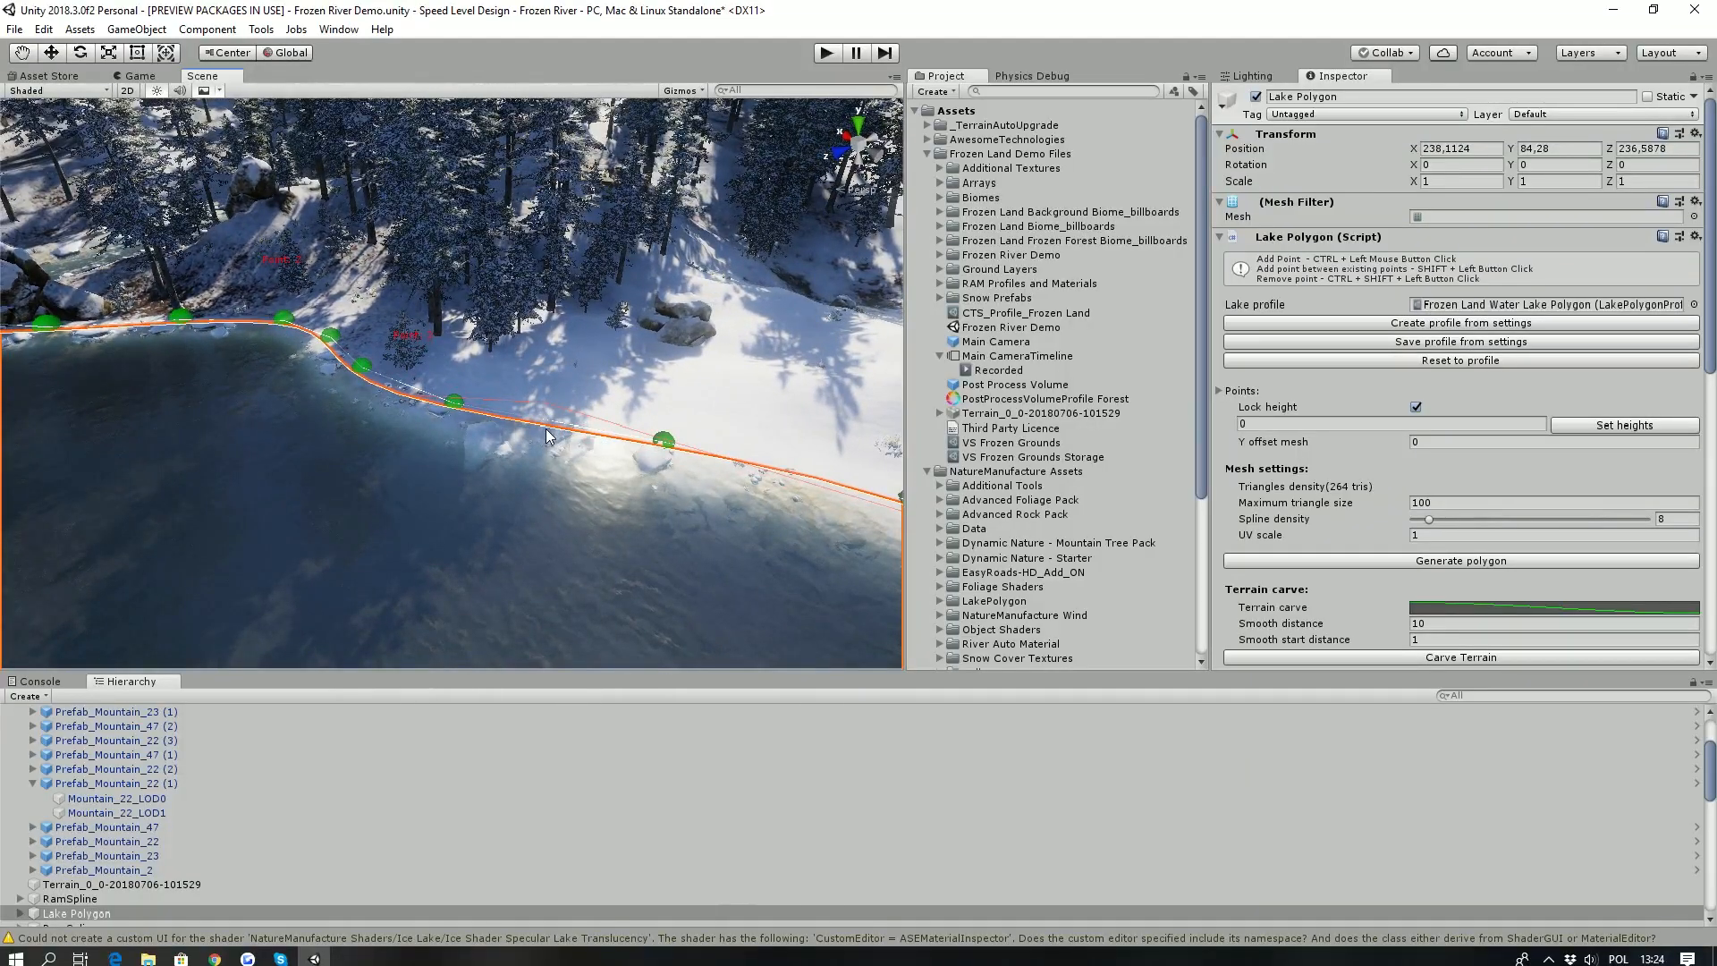
pyautogui.keyDown('shift'); pyautogui.click(551, 416); pyautogui.keyUp('shift')
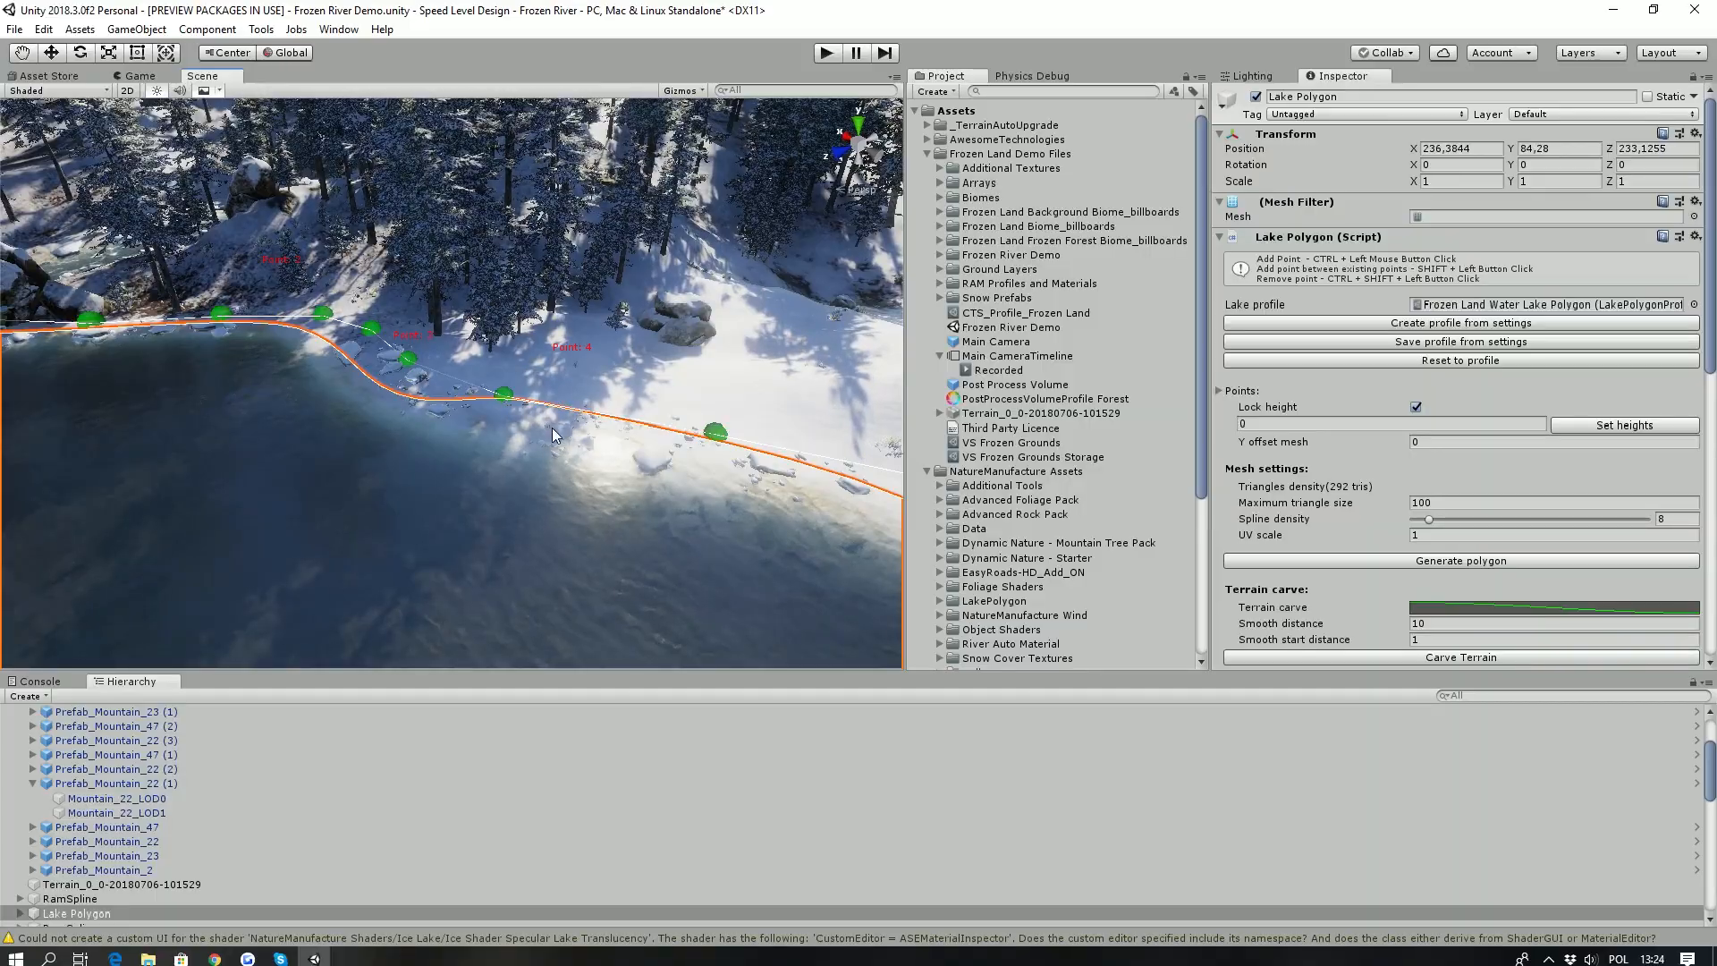
pyautogui.moveTo(552, 430); pyautogui.dragTo(564, 430, button='right')
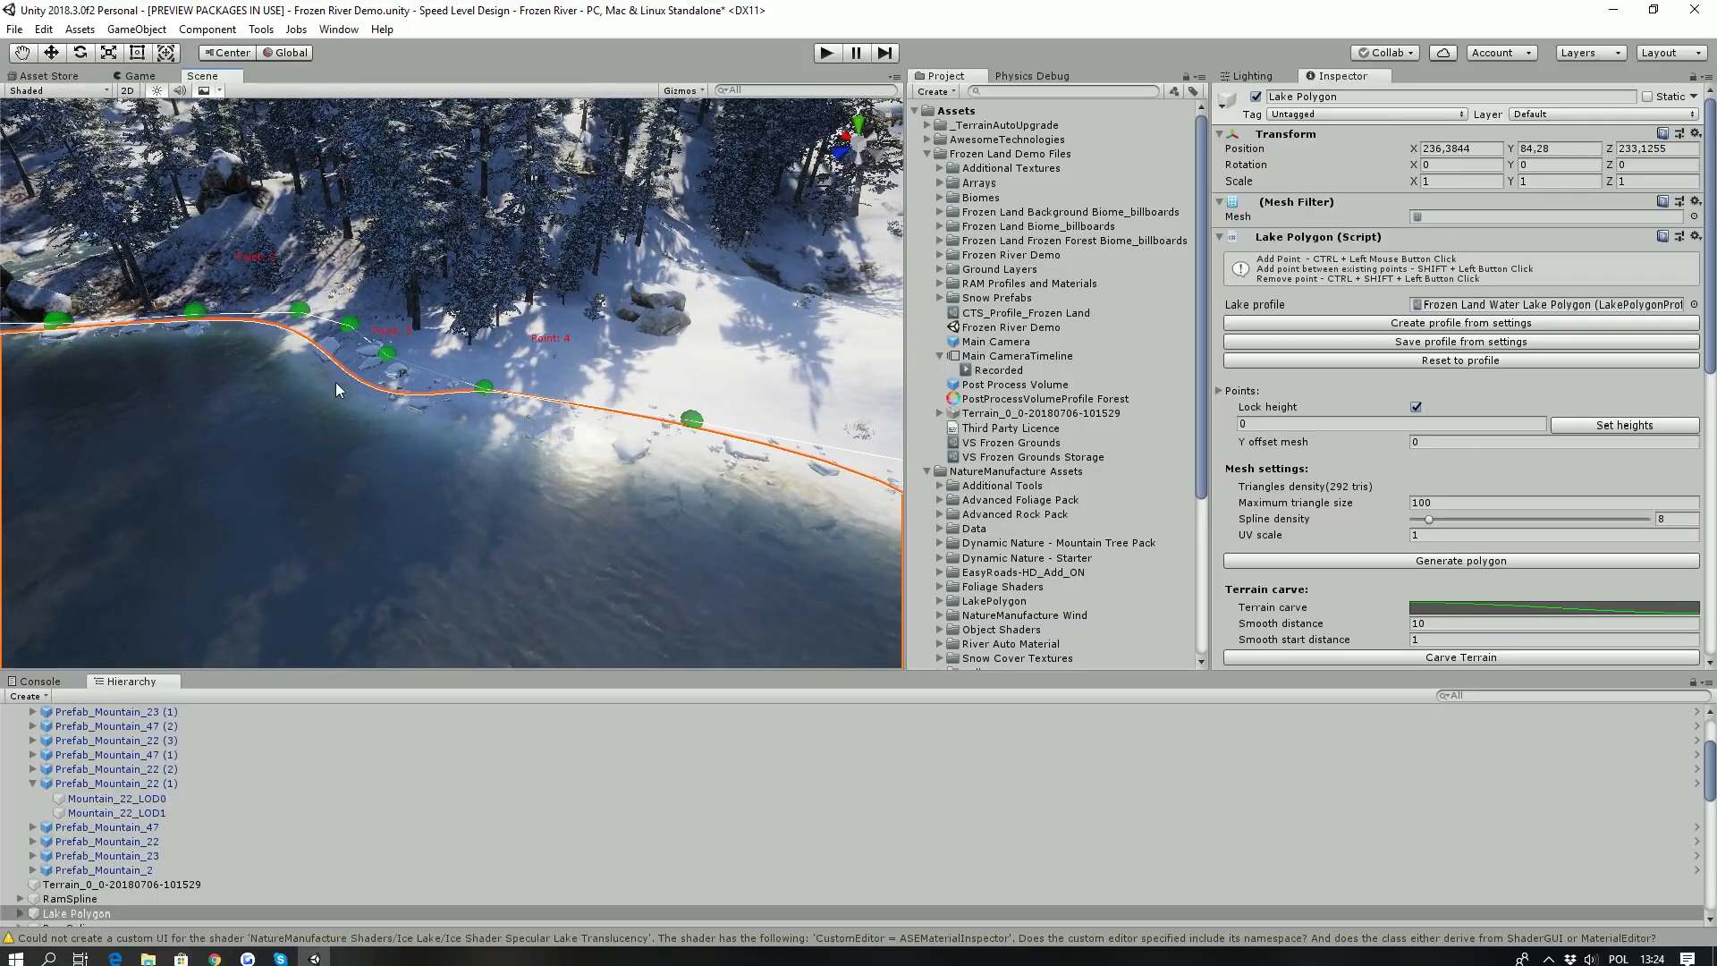
# - Remove a point from the Lake Polygon's outline
pyautogui.press('s')
pyautogui.moveTo(424, 386); pyautogui.dragTo(399, 468, button='right')
pyautogui.press('w')
pyautogui.moveTo(572, 371); pyautogui.dragTo(304, 380, button='right')
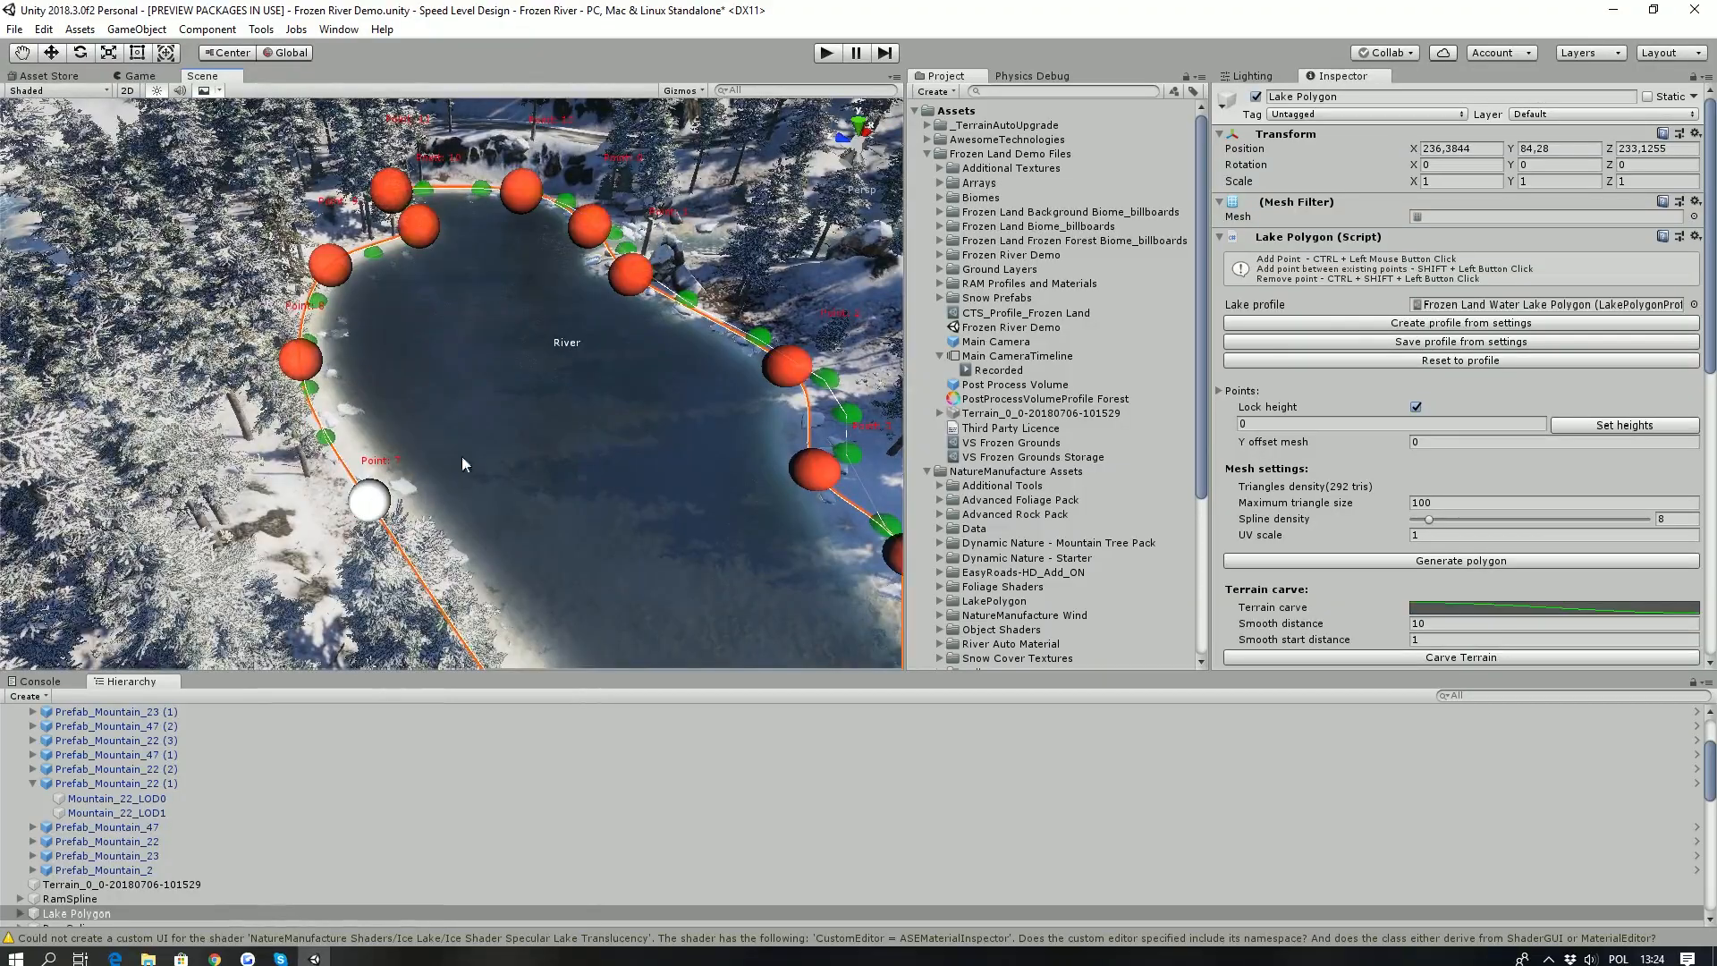
pyautogui.moveTo(470, 355); pyautogui.dragTo(619, 448, button='right')
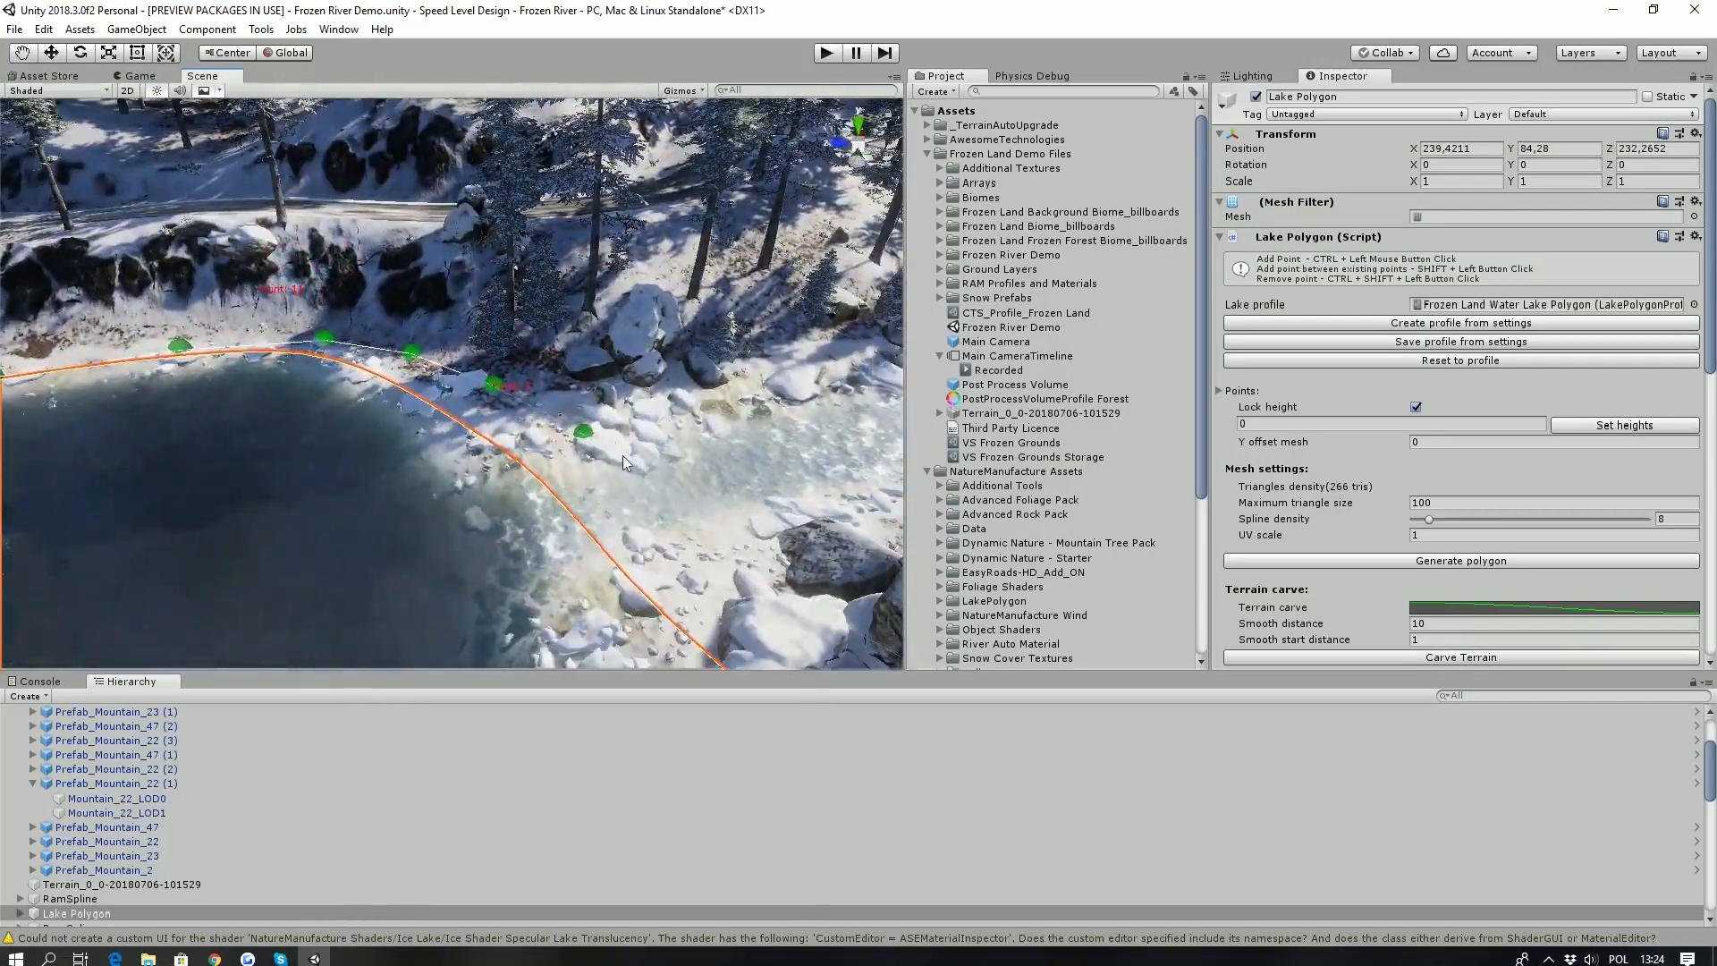
# - Select the river spline next to the lake and view the snowy hills around the river
pyautogui.click(637, 470)
pyautogui.moveTo(501, 487); pyautogui.dragTo(82, 391, button='right')
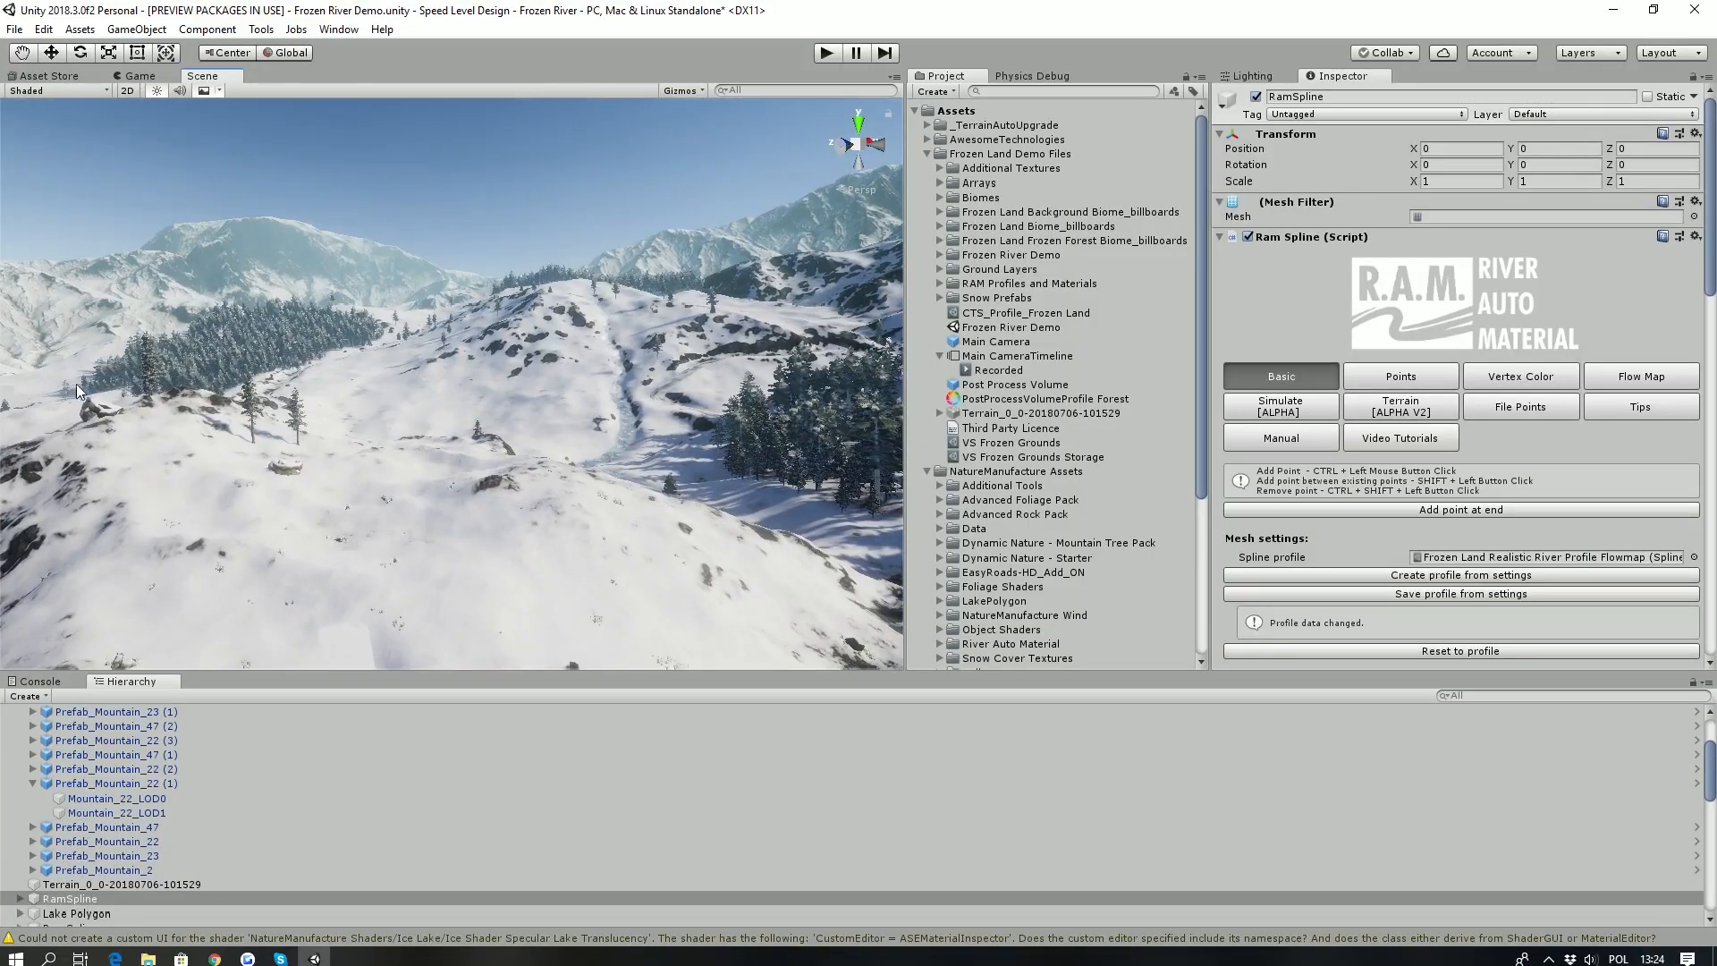
pyautogui.moveTo(326, 433); pyautogui.dragTo(311, 466, button='right')
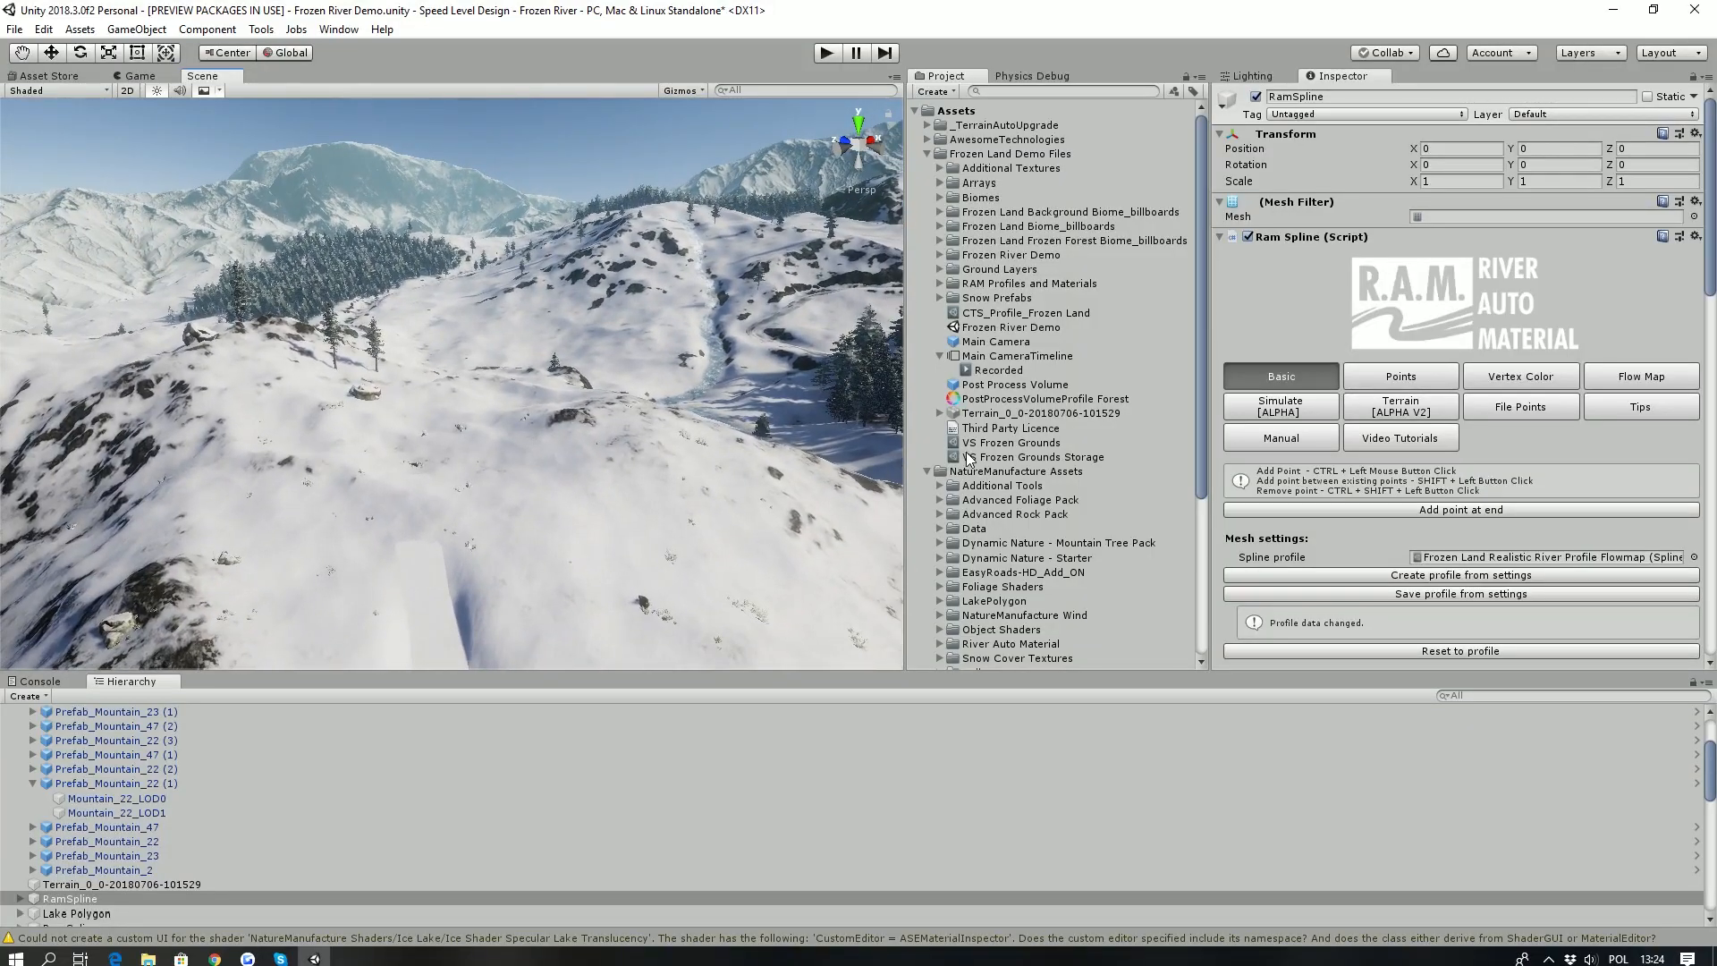
# - Locate the SE Screen Space Shadows folder in the project assets and view the shadows on the distant slopes
pyautogui.scroll(-6, 975, 463)
pyautogui.moveTo(799, 490); pyautogui.dragTo(779, 550, button='right')
pyautogui.click(997, 592)
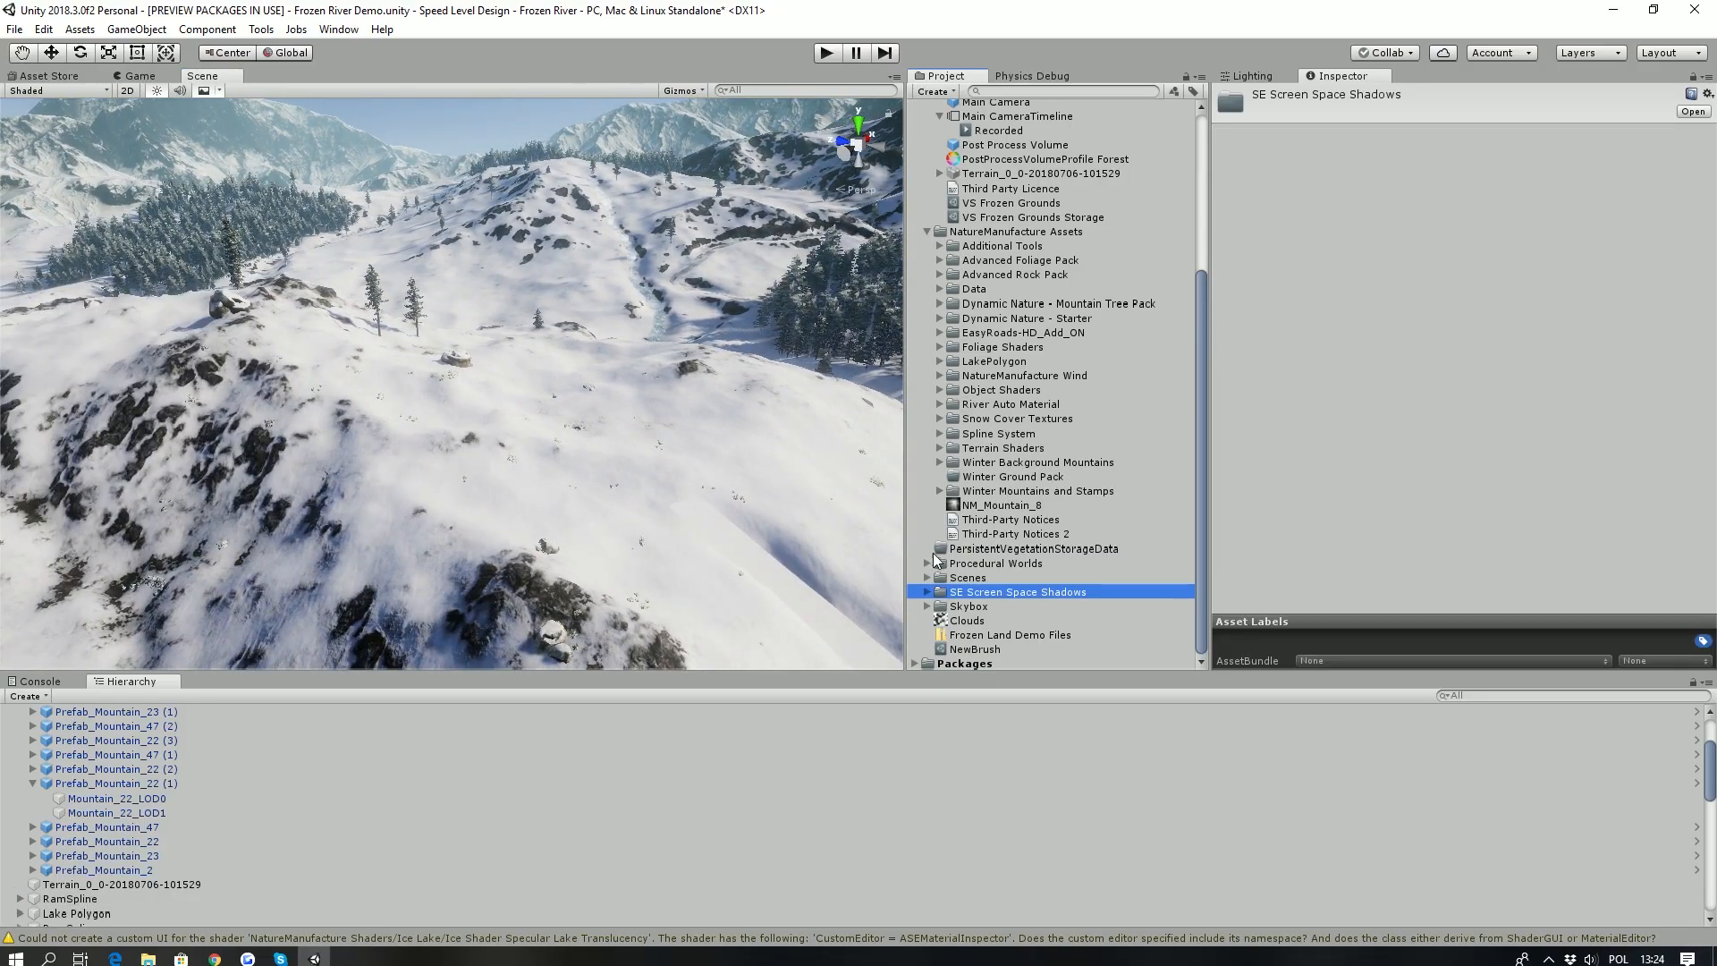
pyautogui.scroll(6, 1002, 527)
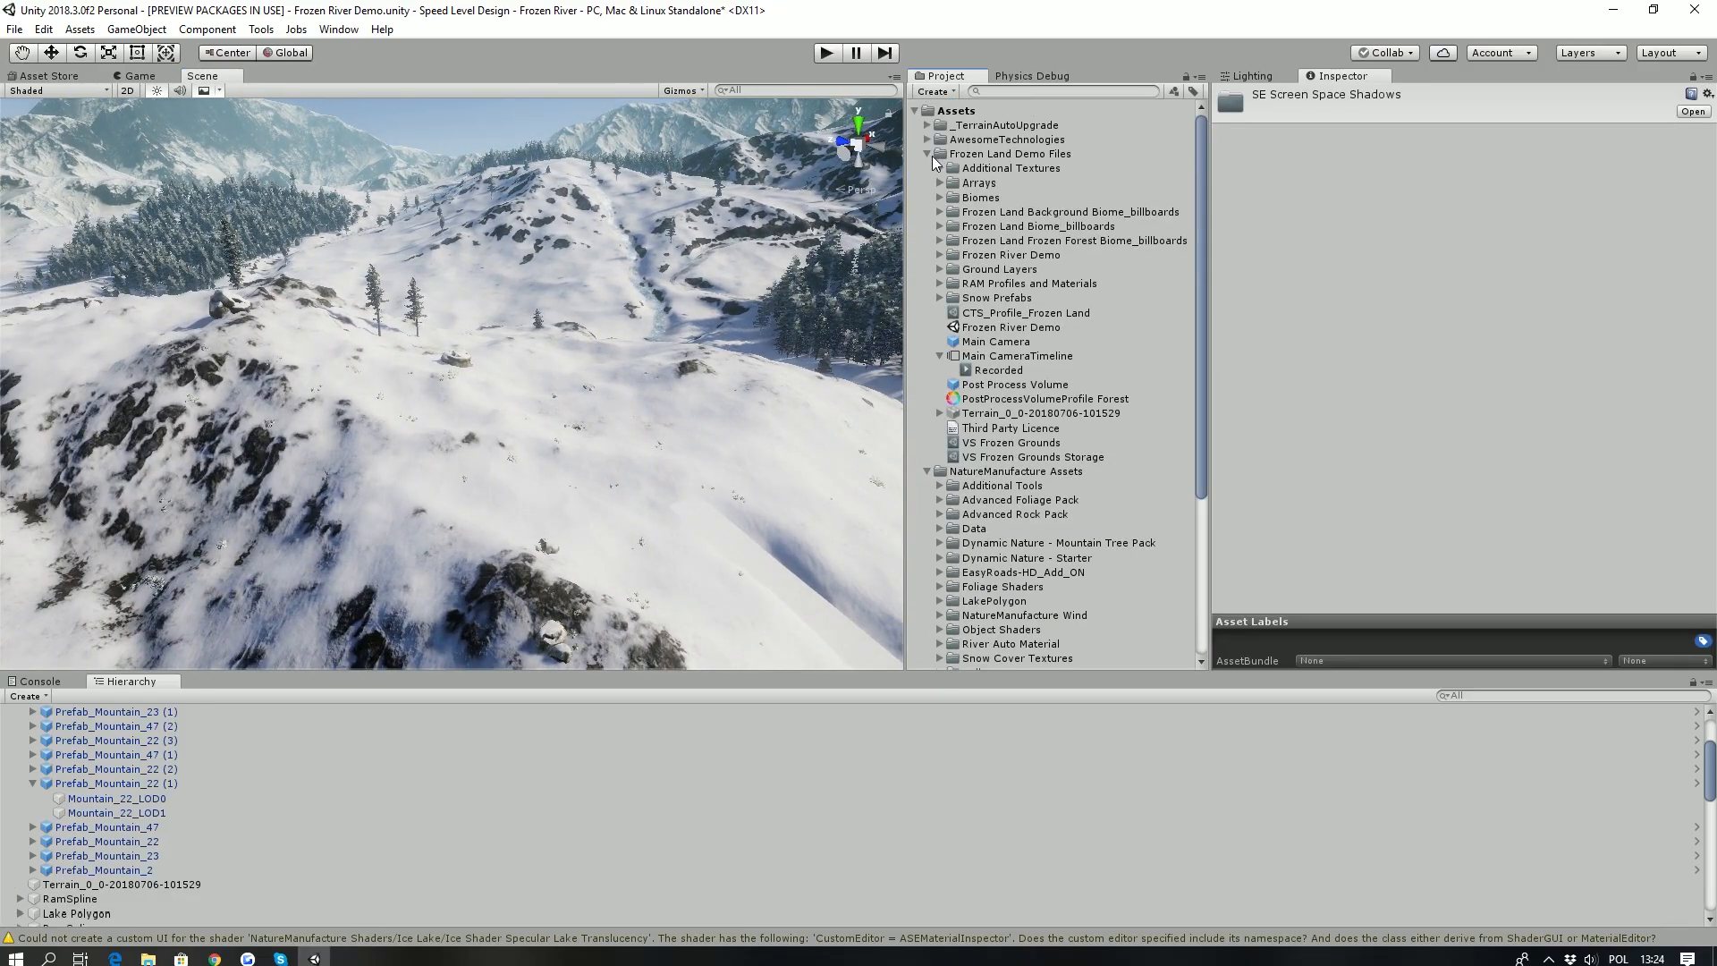
pyautogui.moveTo(372, 397); pyautogui.dragTo(503, 418, button='right')
pyautogui.moveTo(309, 394); pyautogui.dragTo(463, 366, button='right')
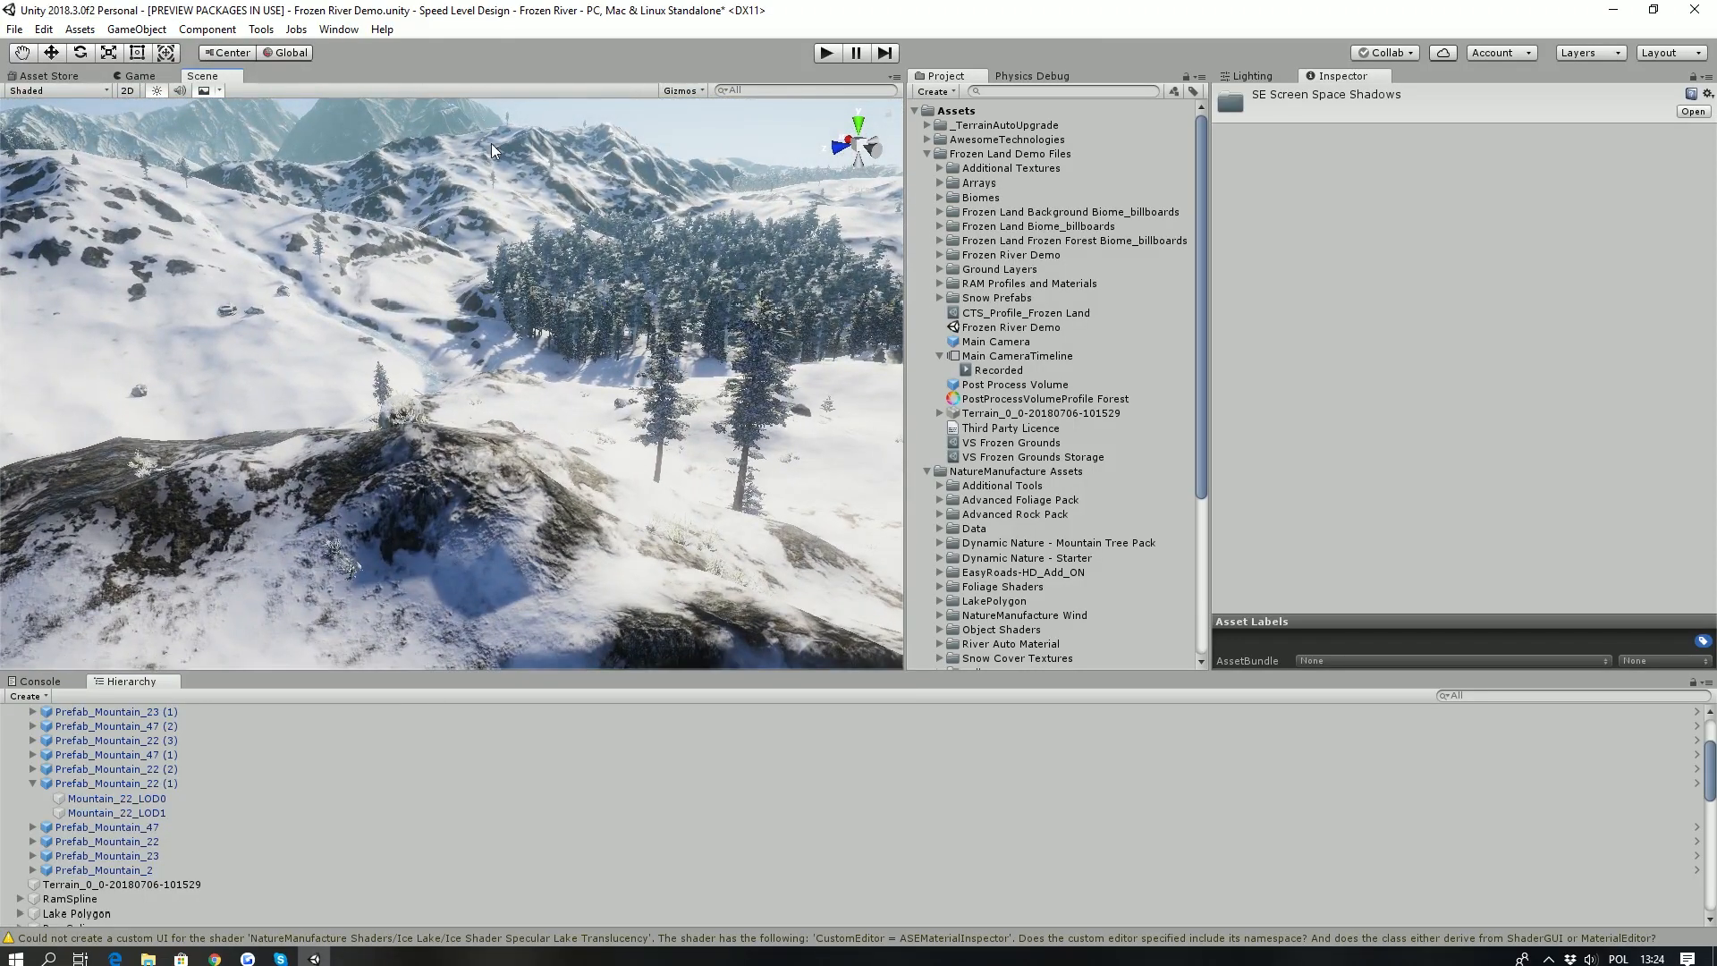
# - Open the project's Quality settings and examine the shadow options of the Ultra level
pyautogui.moveTo(1716, 89); pyautogui.dragTo(1028, 67)
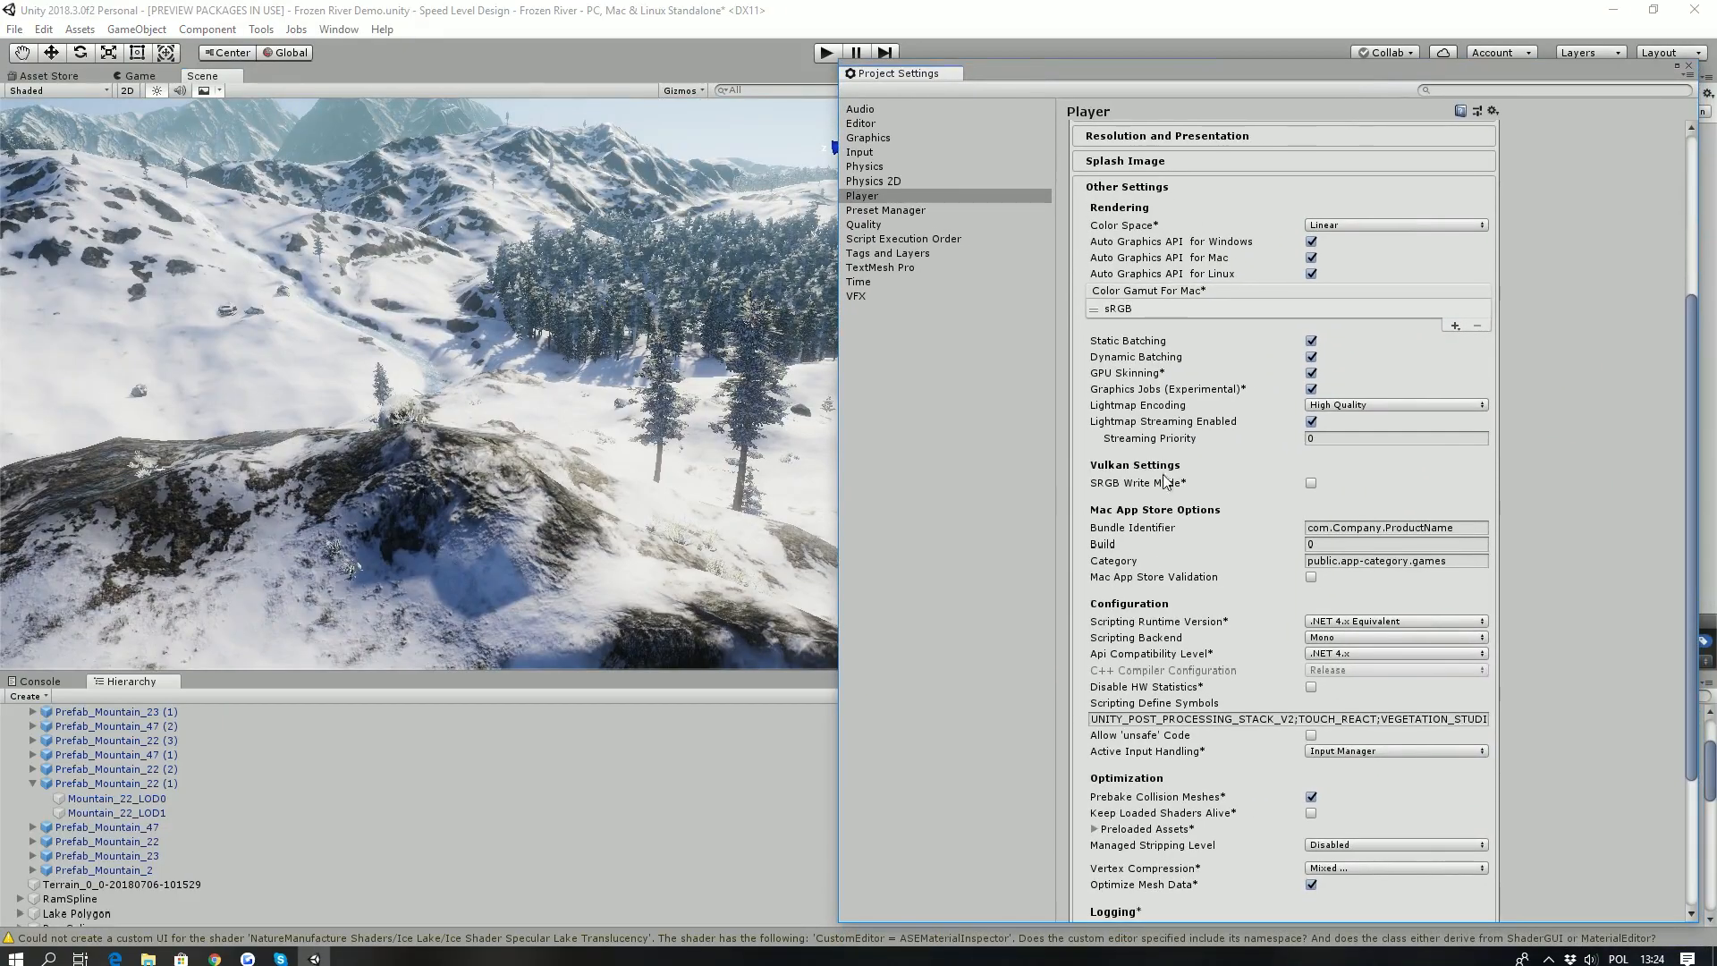
pyautogui.click(876, 225)
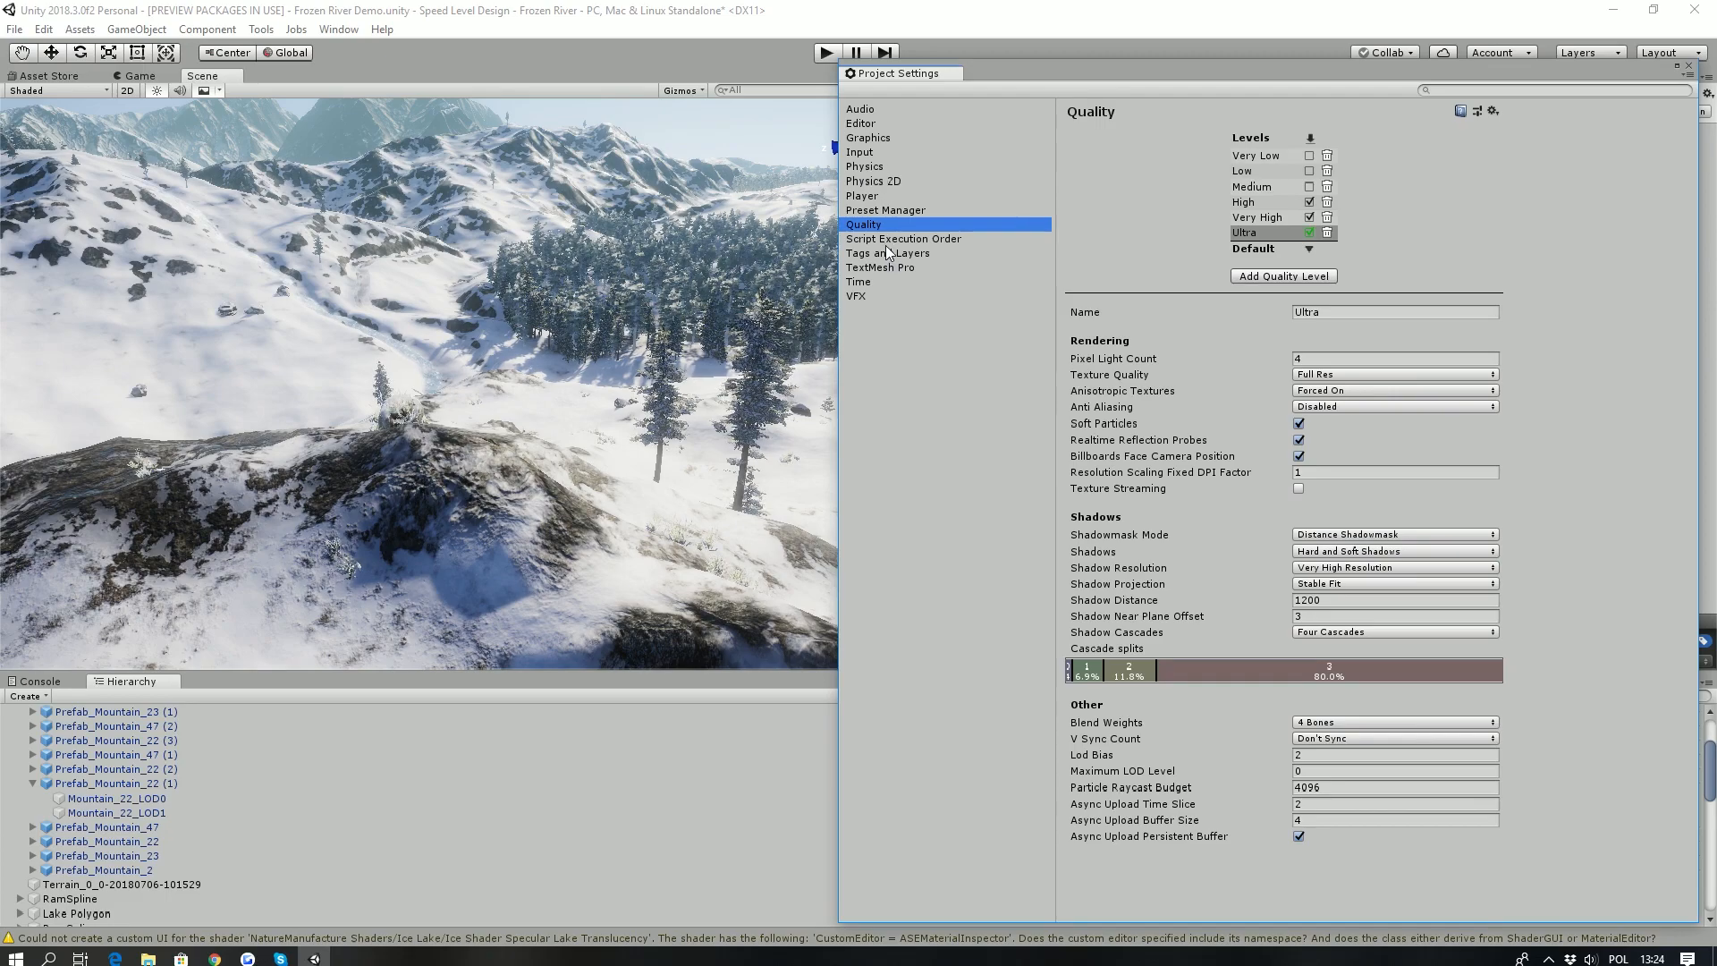
pyautogui.click(1342, 600)
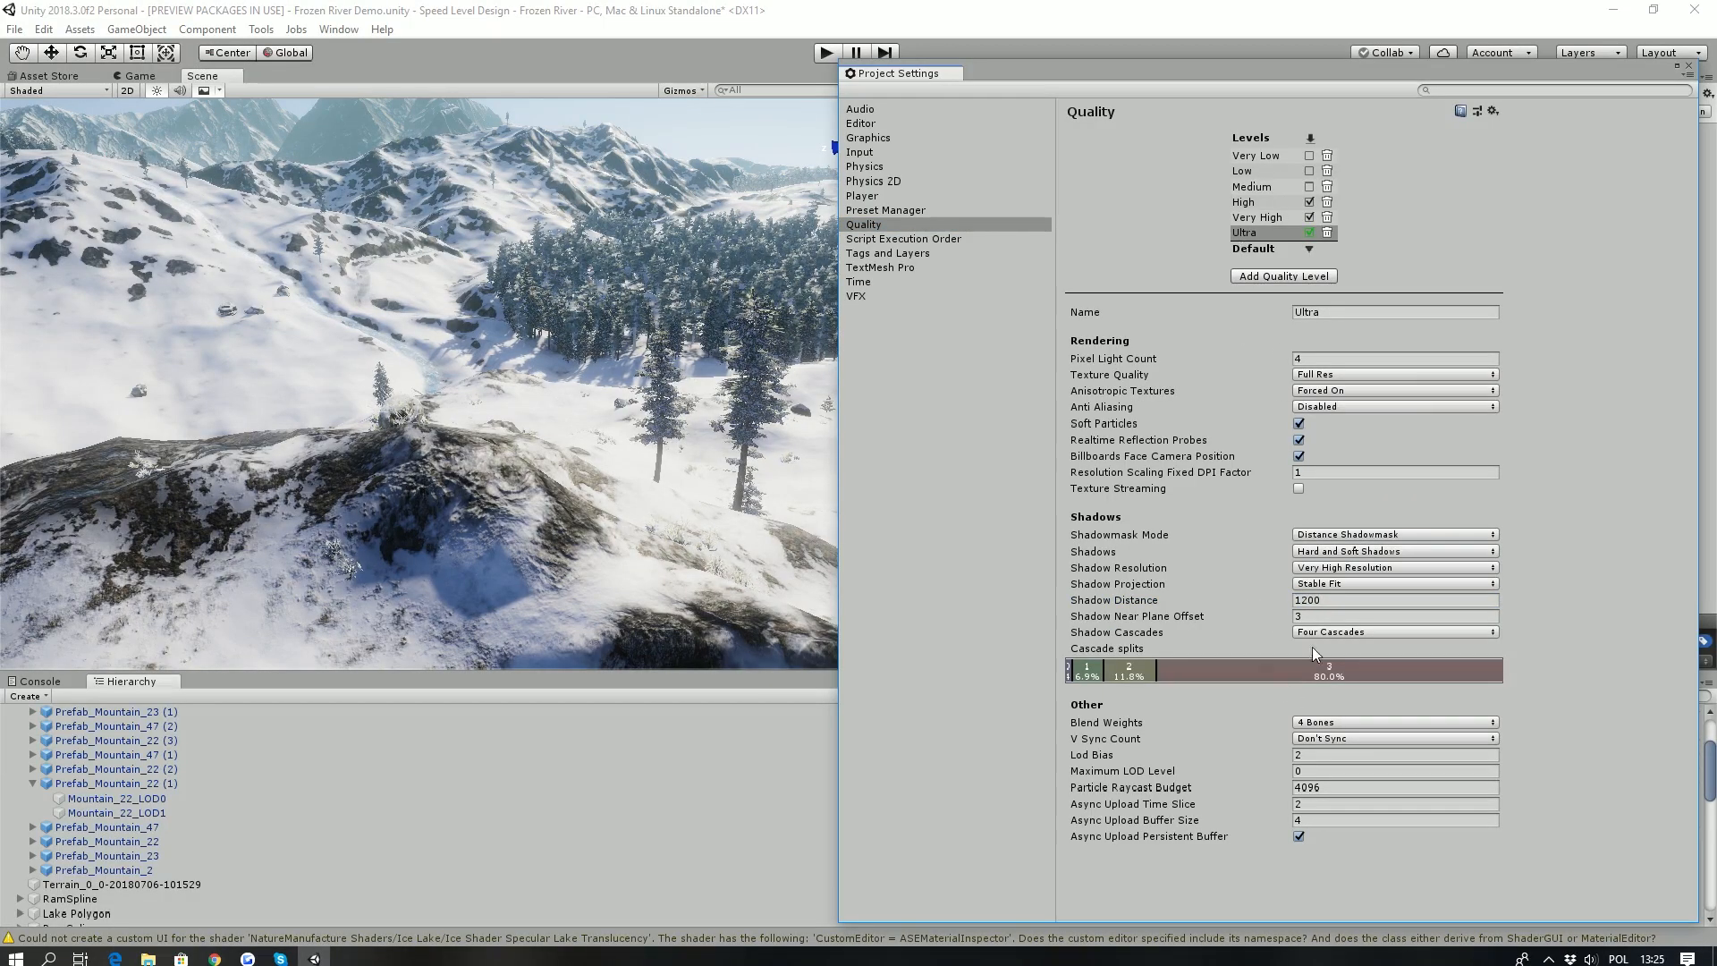
# - Re-enter 1200 as the Shadow Distance of the Ultra quality level
pyautogui.moveTo(636, 478); pyautogui.dragTo(368, 471, button='right')
pyautogui.press('s')
pyautogui.click(1351, 599)
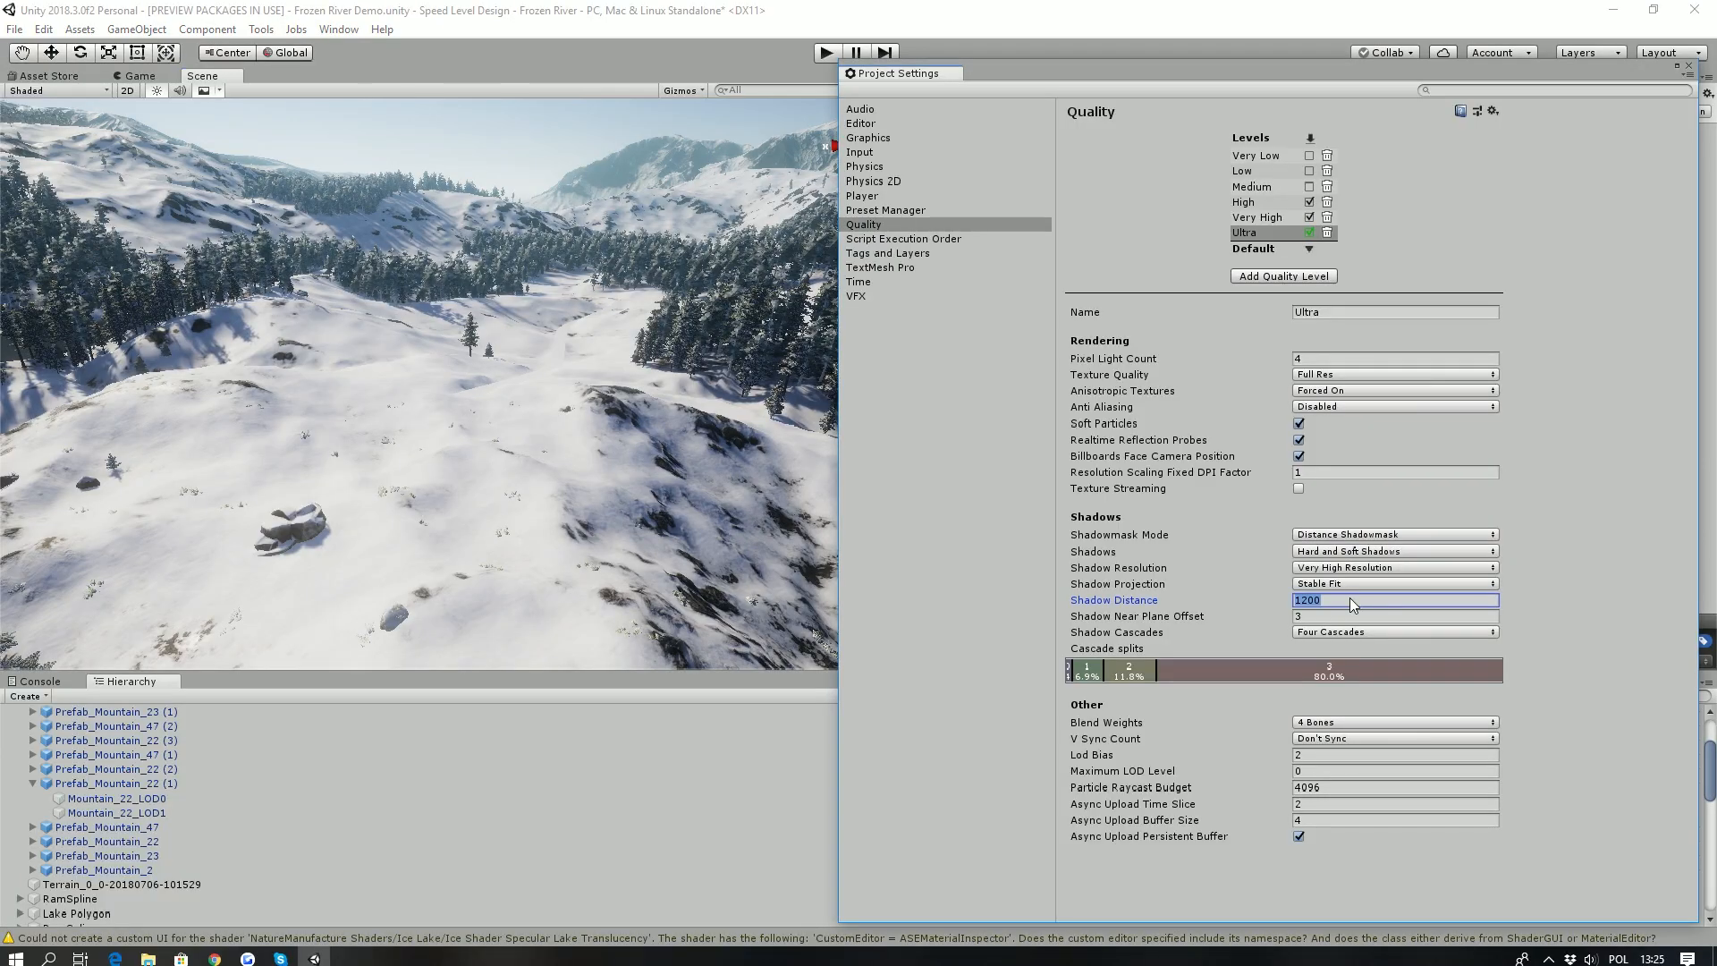
pyautogui.press('BackSpace')
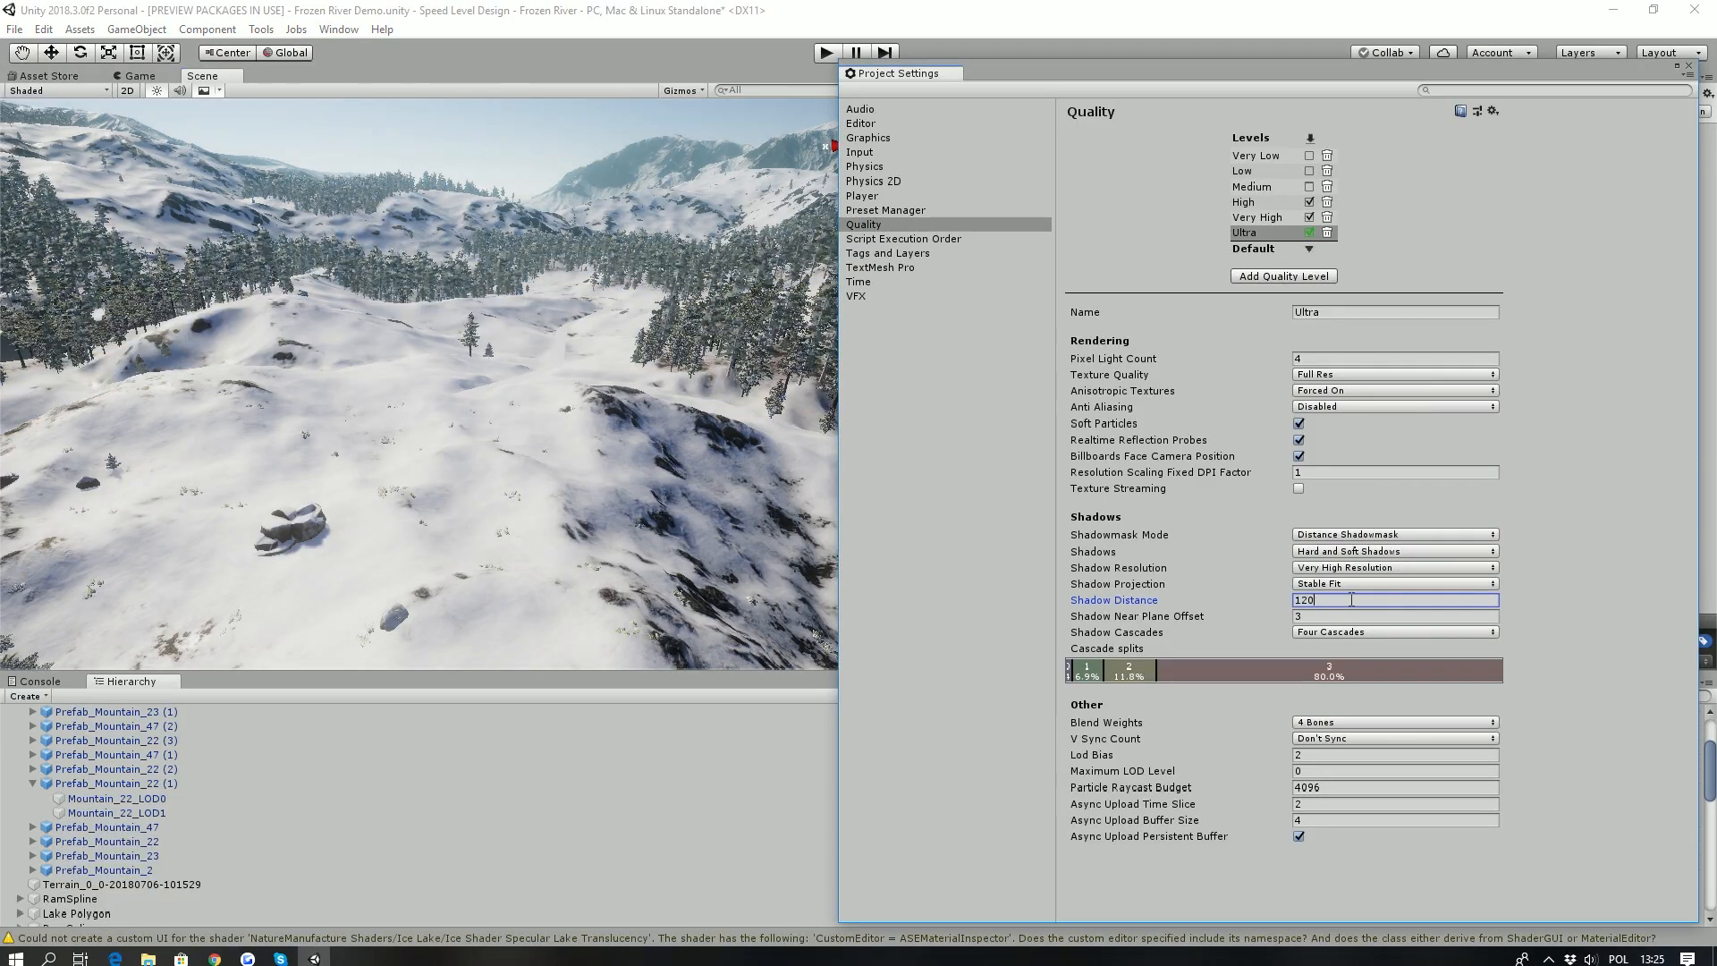
pyautogui.write('0')
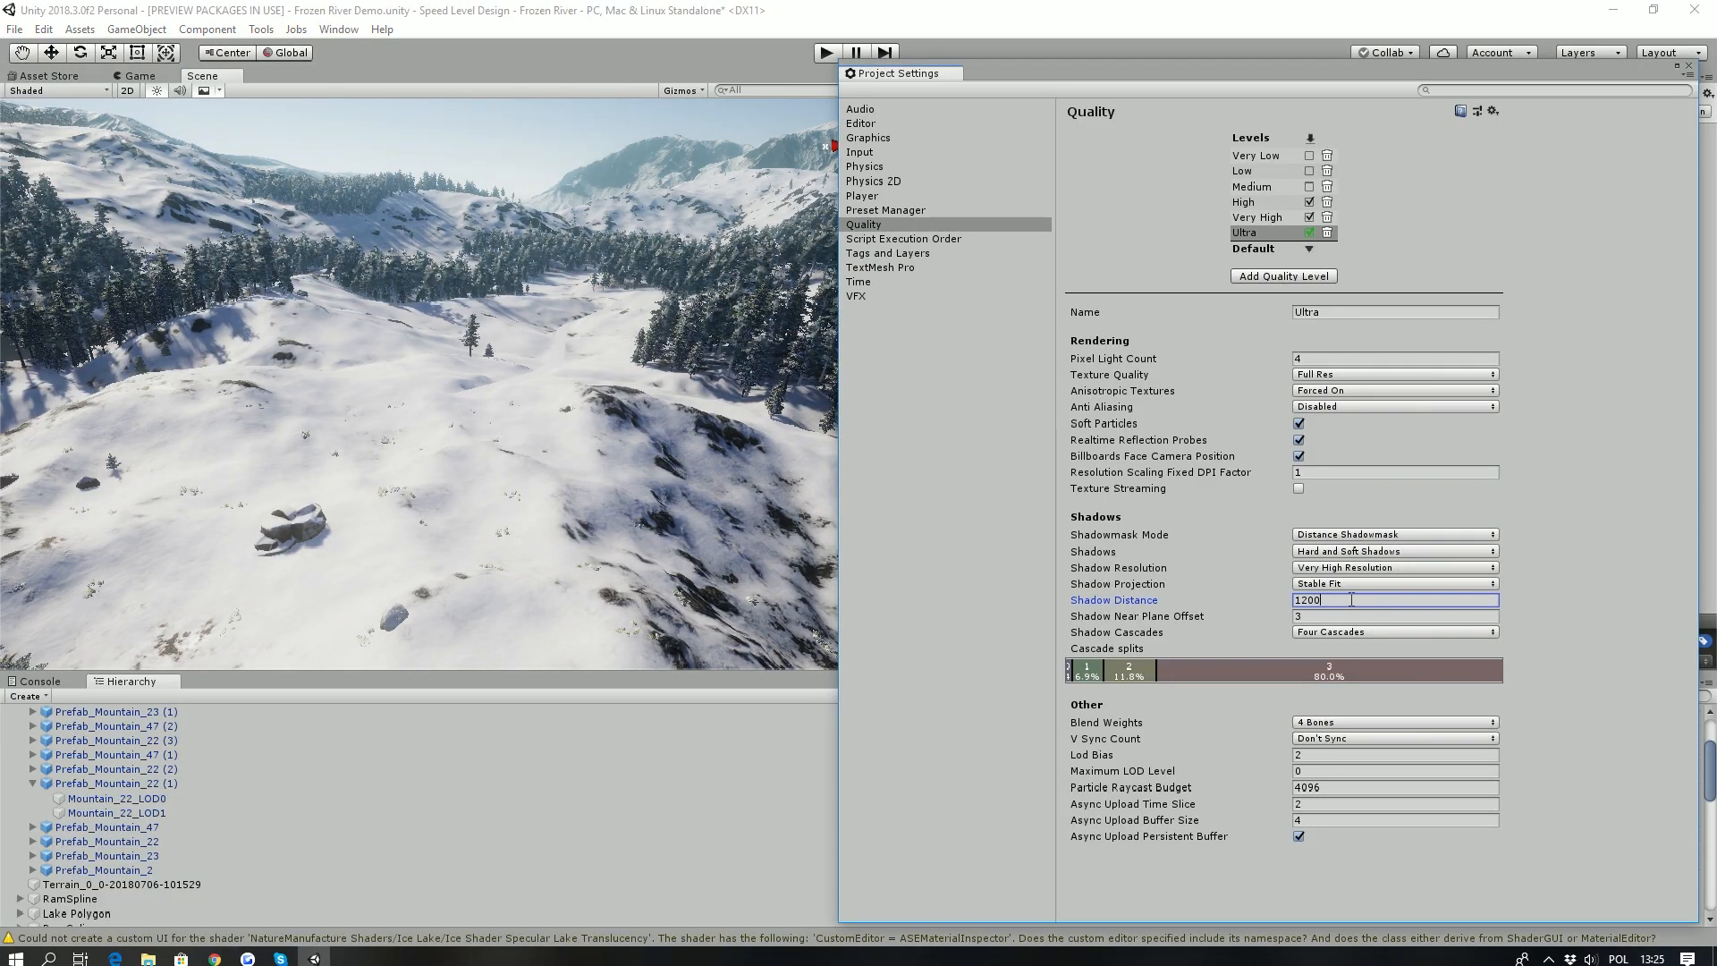
# - Examine the rendering and configuration options in the project's Player settings
pyautogui.click(876, 198)
pyautogui.scroll(-4, 1083, 402)
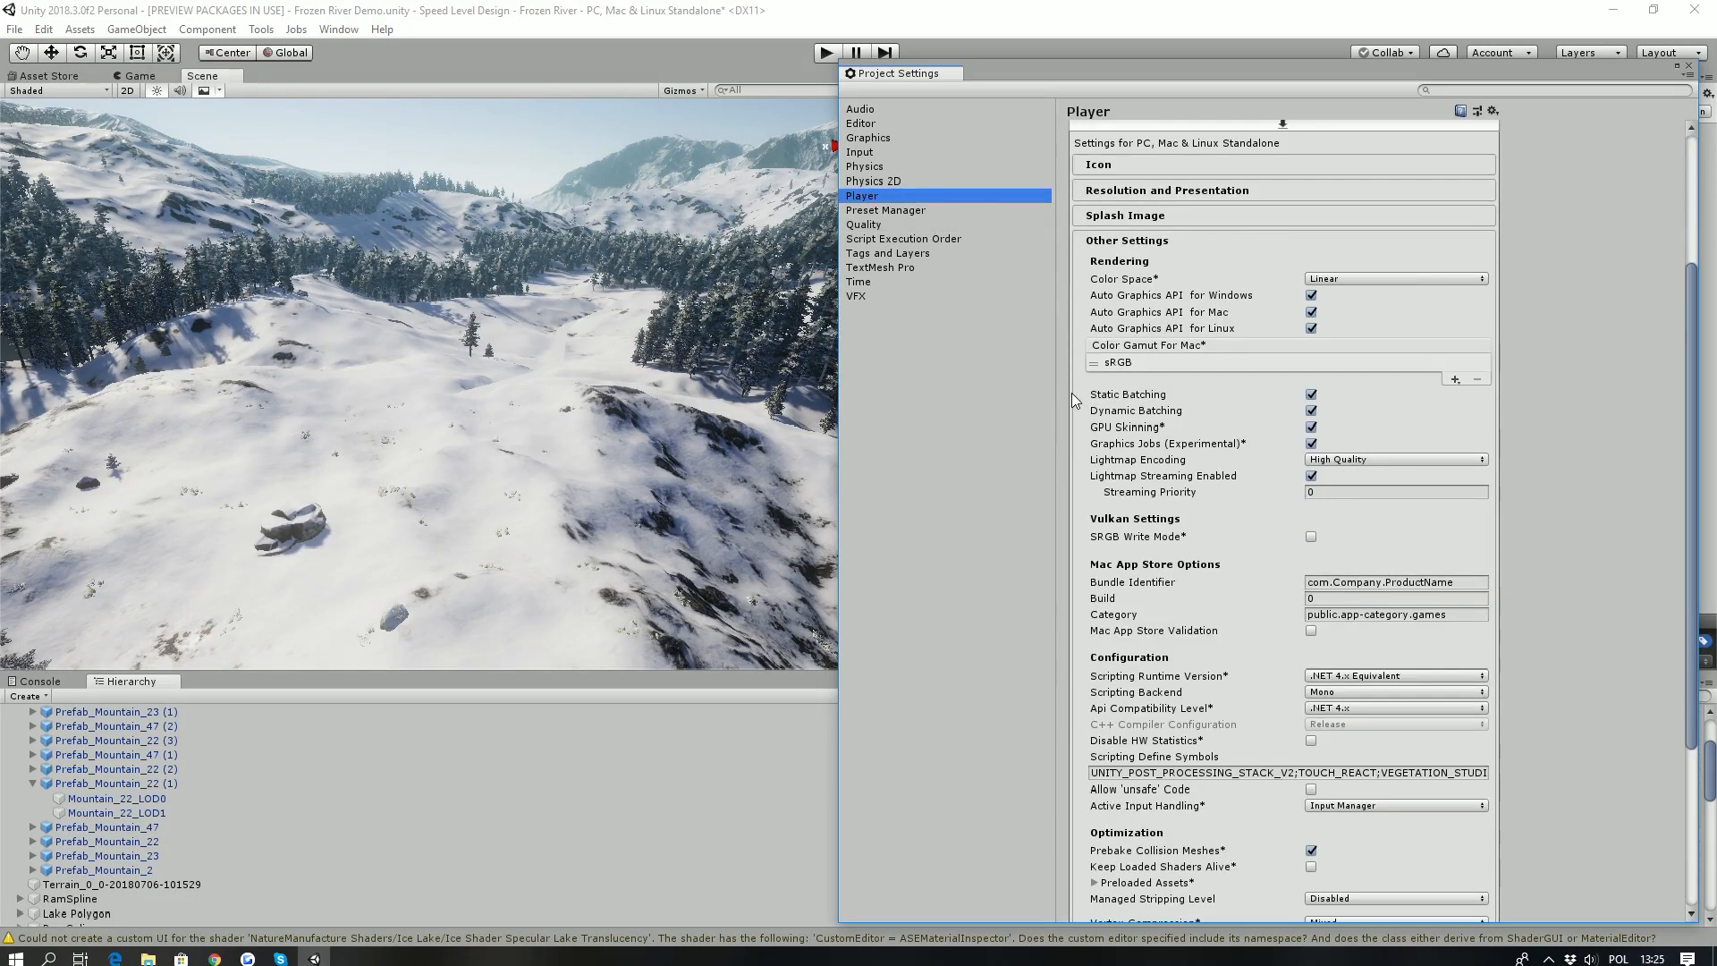
pyautogui.scroll(4, 1074, 399)
# - Examine the frozen pond, the forests and the mountain slopes across the scene
pyautogui.moveTo(581, 254); pyautogui.dragTo(620, 327, button='right')
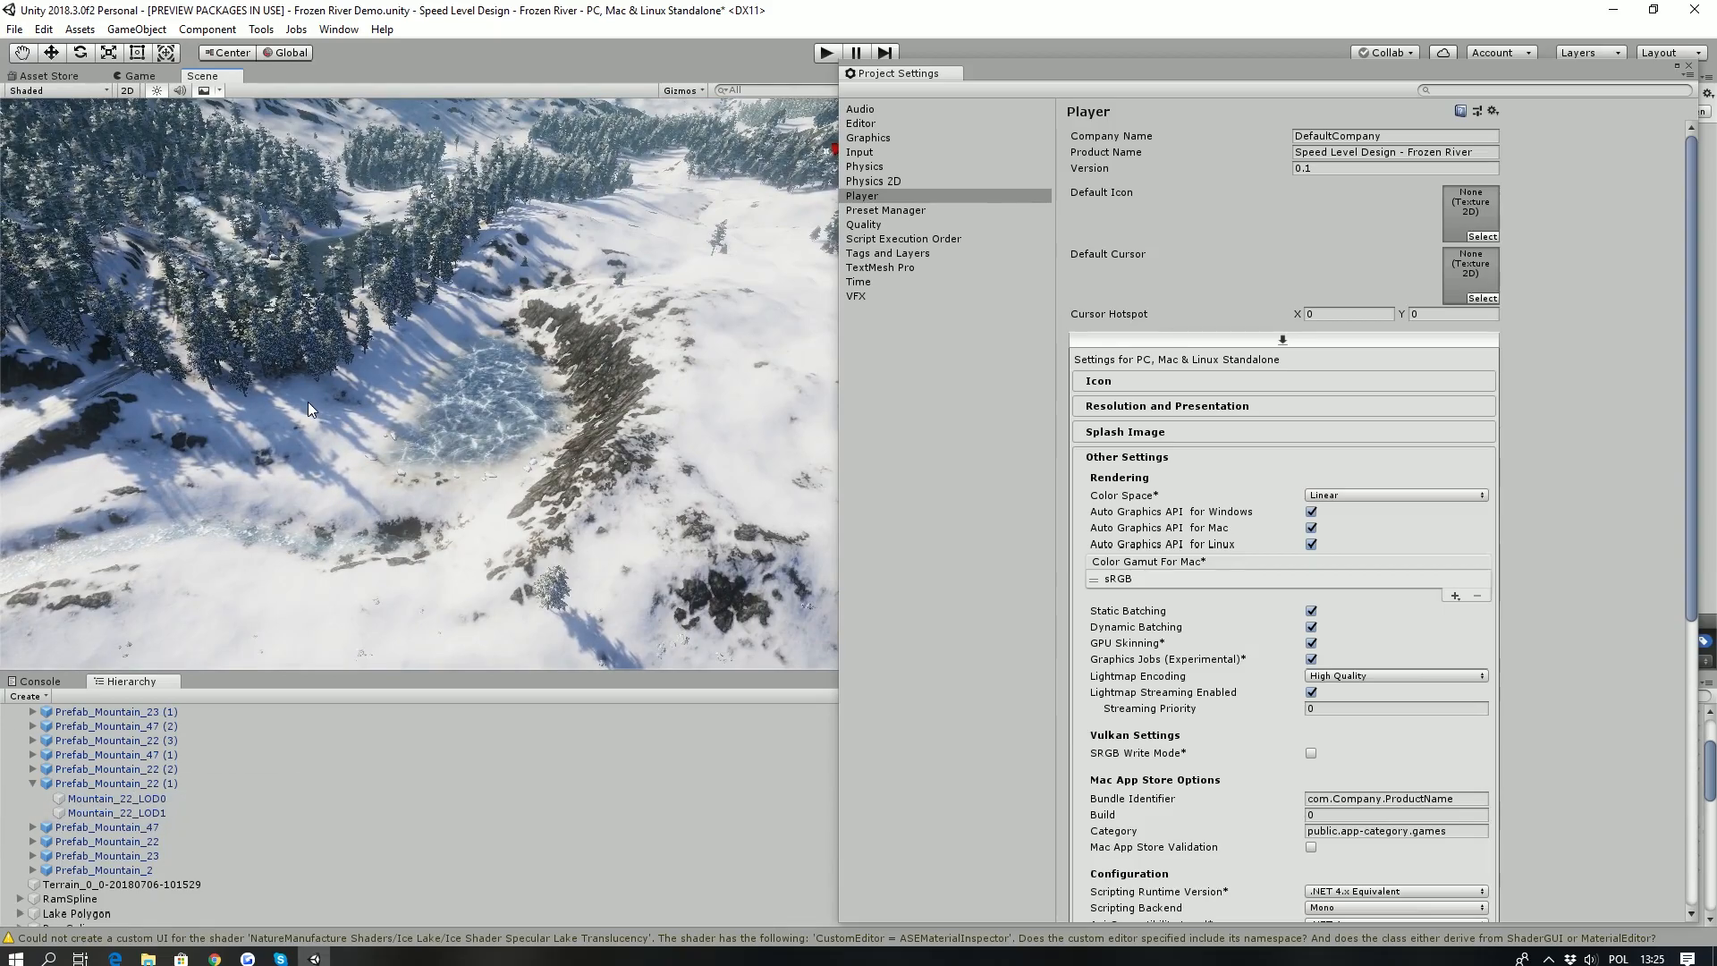
pyautogui.keyDown('alt'); pyautogui.moveTo(307, 401); pyautogui.dragTo(389, 335); pyautogui.keyUp('alt')
pyautogui.moveTo(383, 336); pyautogui.dragTo(453, 340, button='right')
pyautogui.press('w')
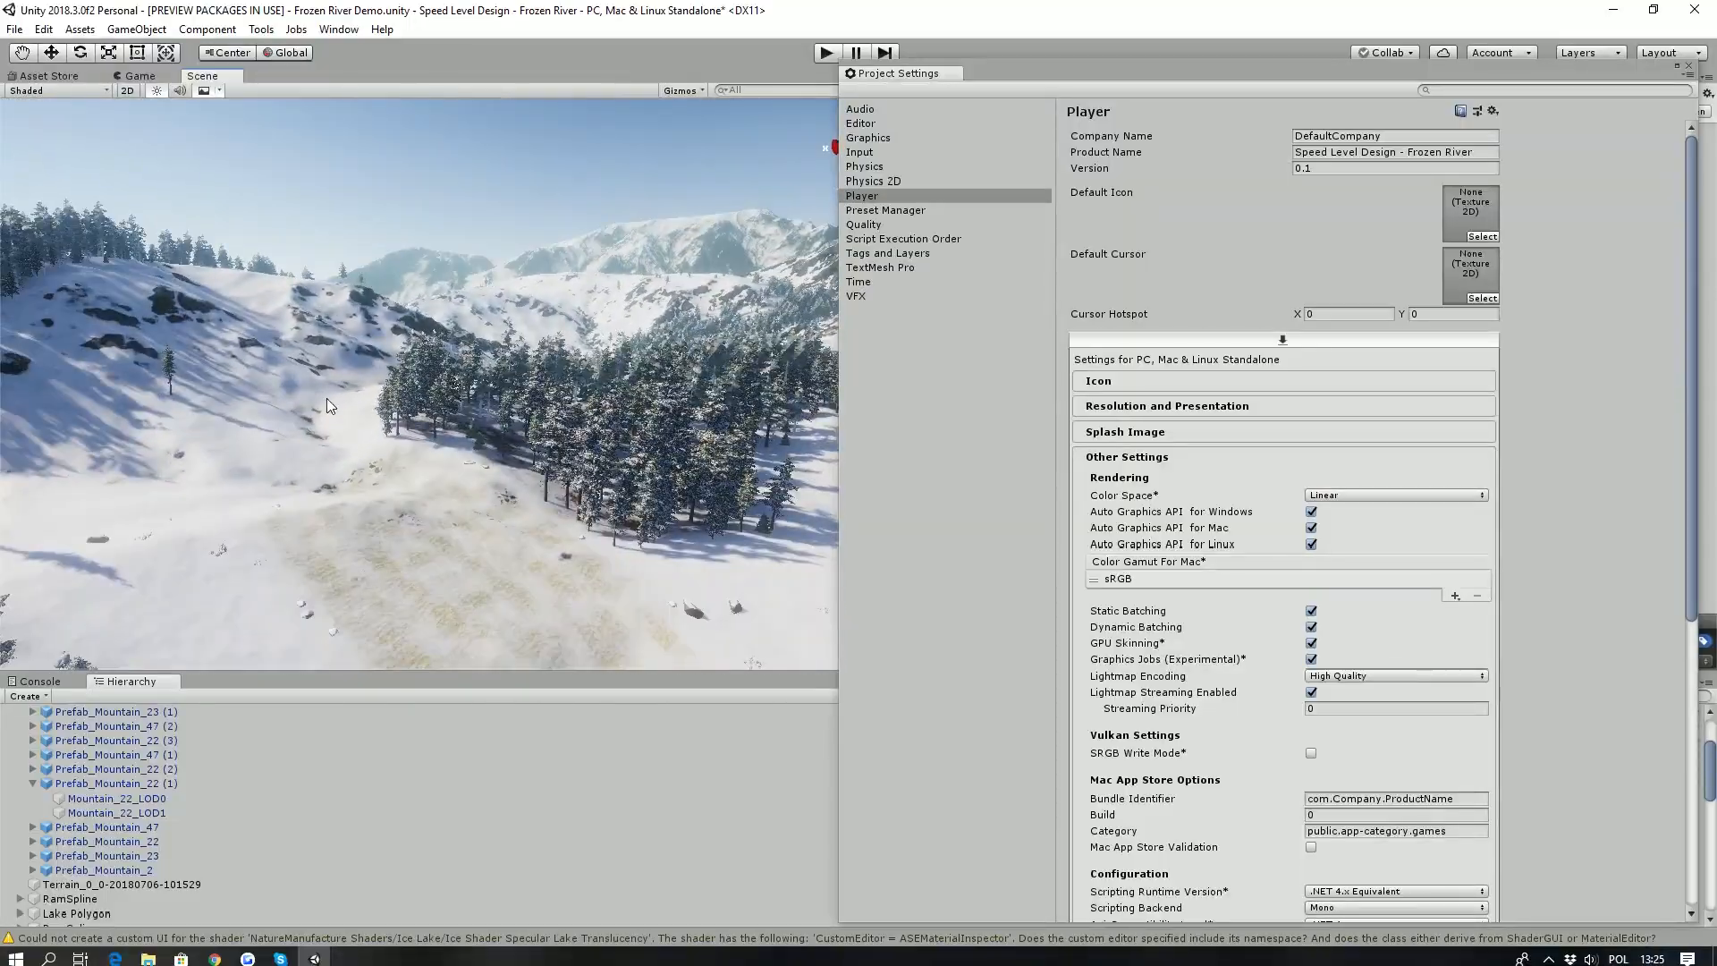
pyautogui.moveTo(242, 378); pyautogui.dragTo(407, 473, button='right')
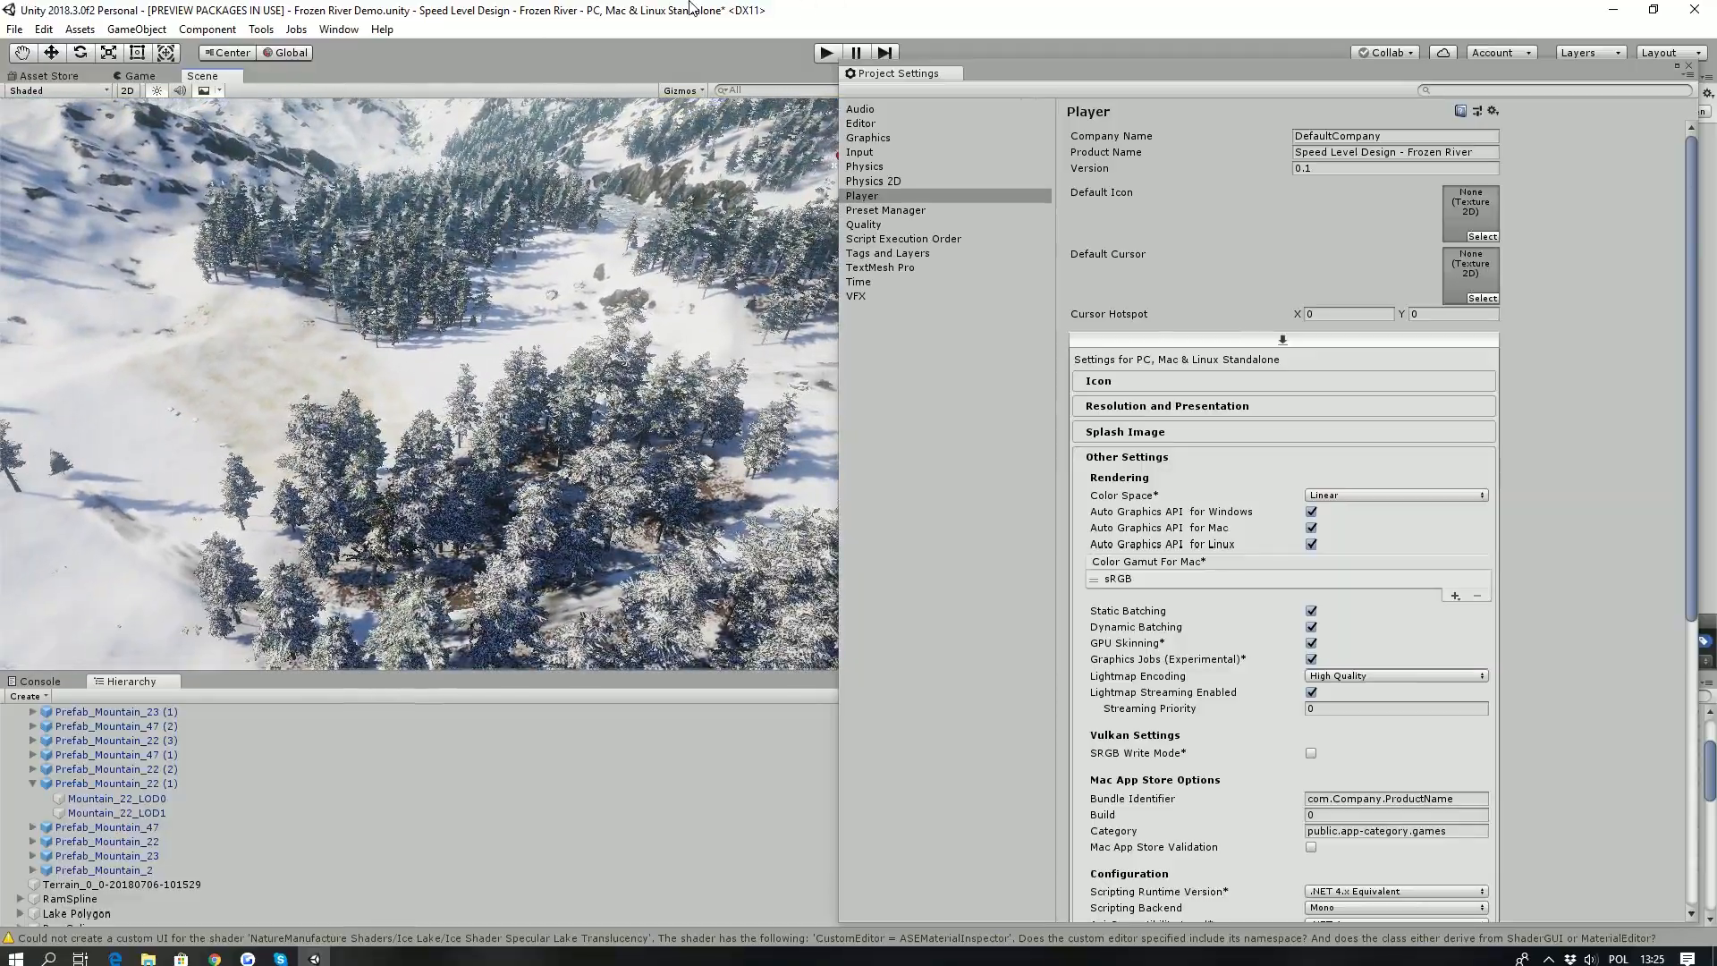
pyautogui.moveTo(280, 292); pyautogui.dragTo(358, 215, button='right')
pyautogui.press('w')
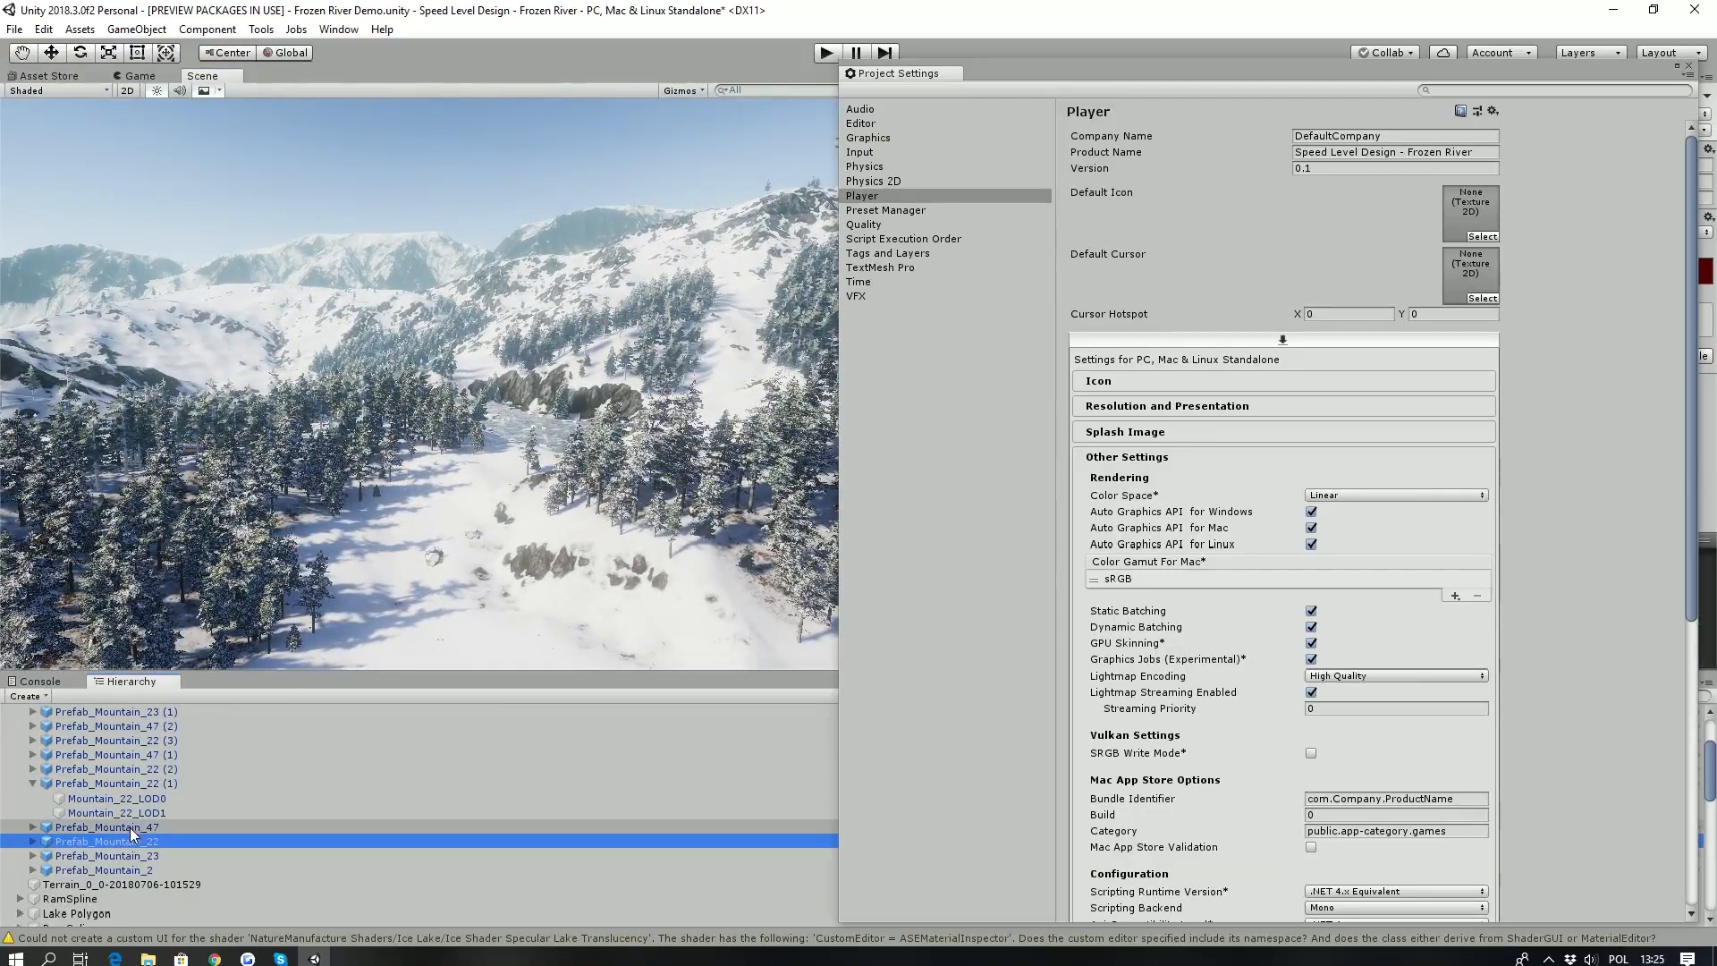
# - Collapse the Background group in the scene hierarchy and view the frozen lake below the cliffs
pyautogui.scroll(3, 81, 822)
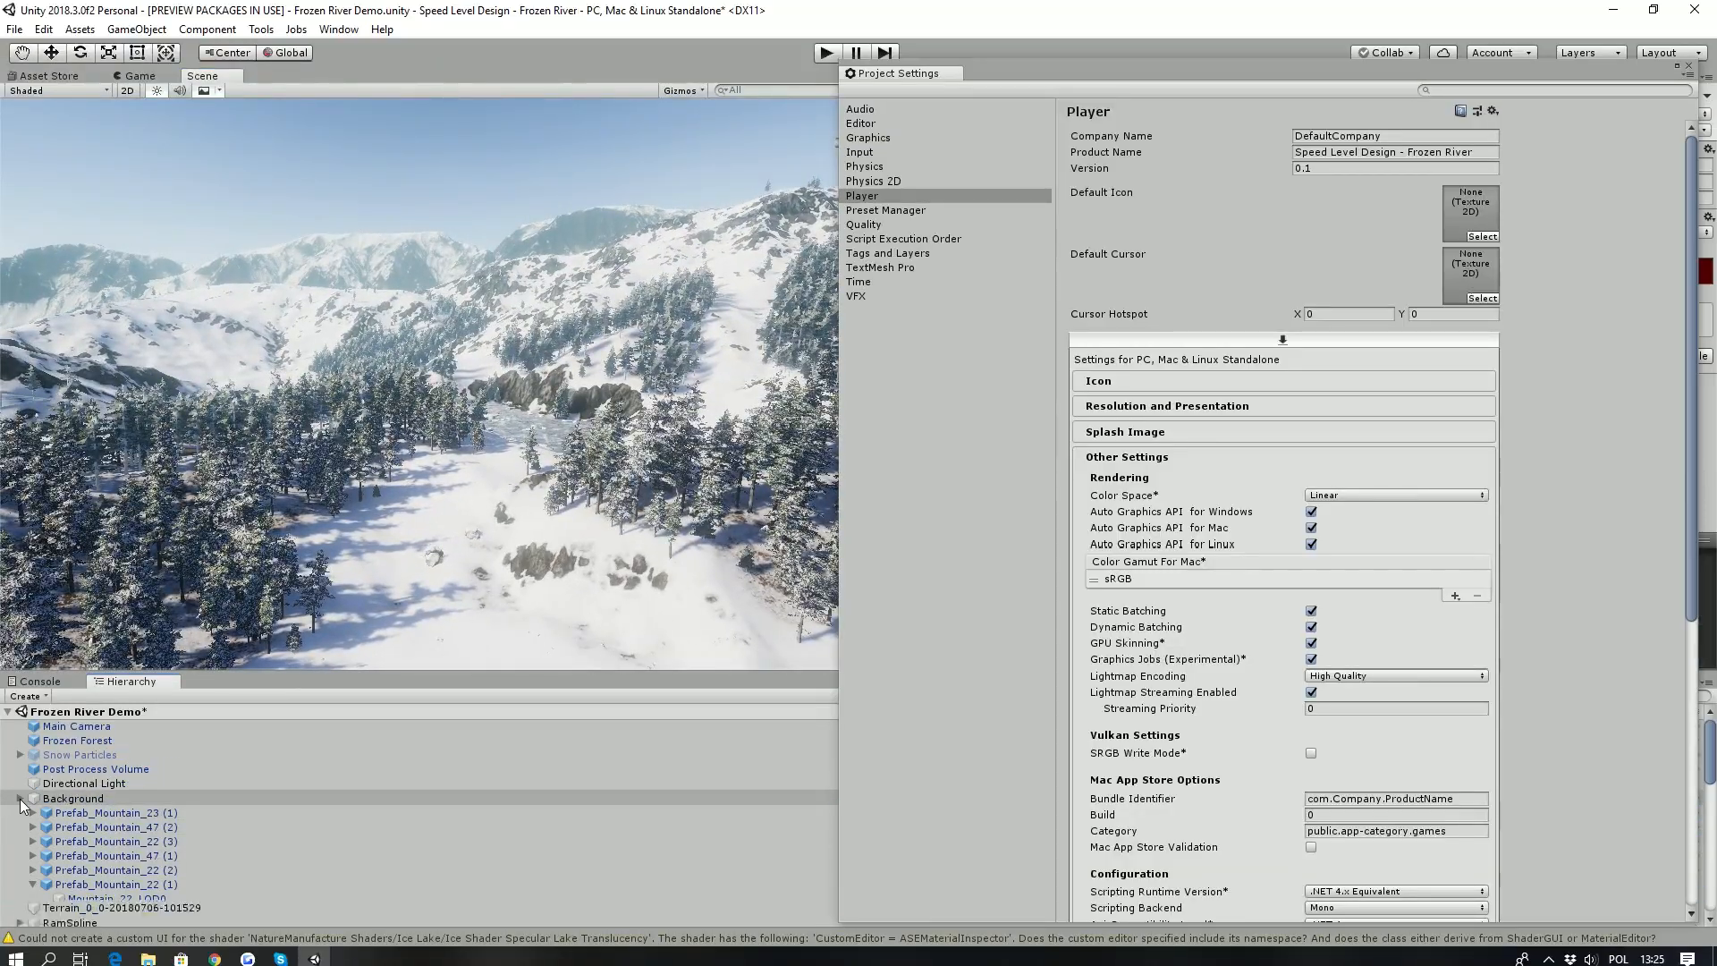
pyautogui.moveTo(269, 452); pyautogui.dragTo(272, 315, button='right')
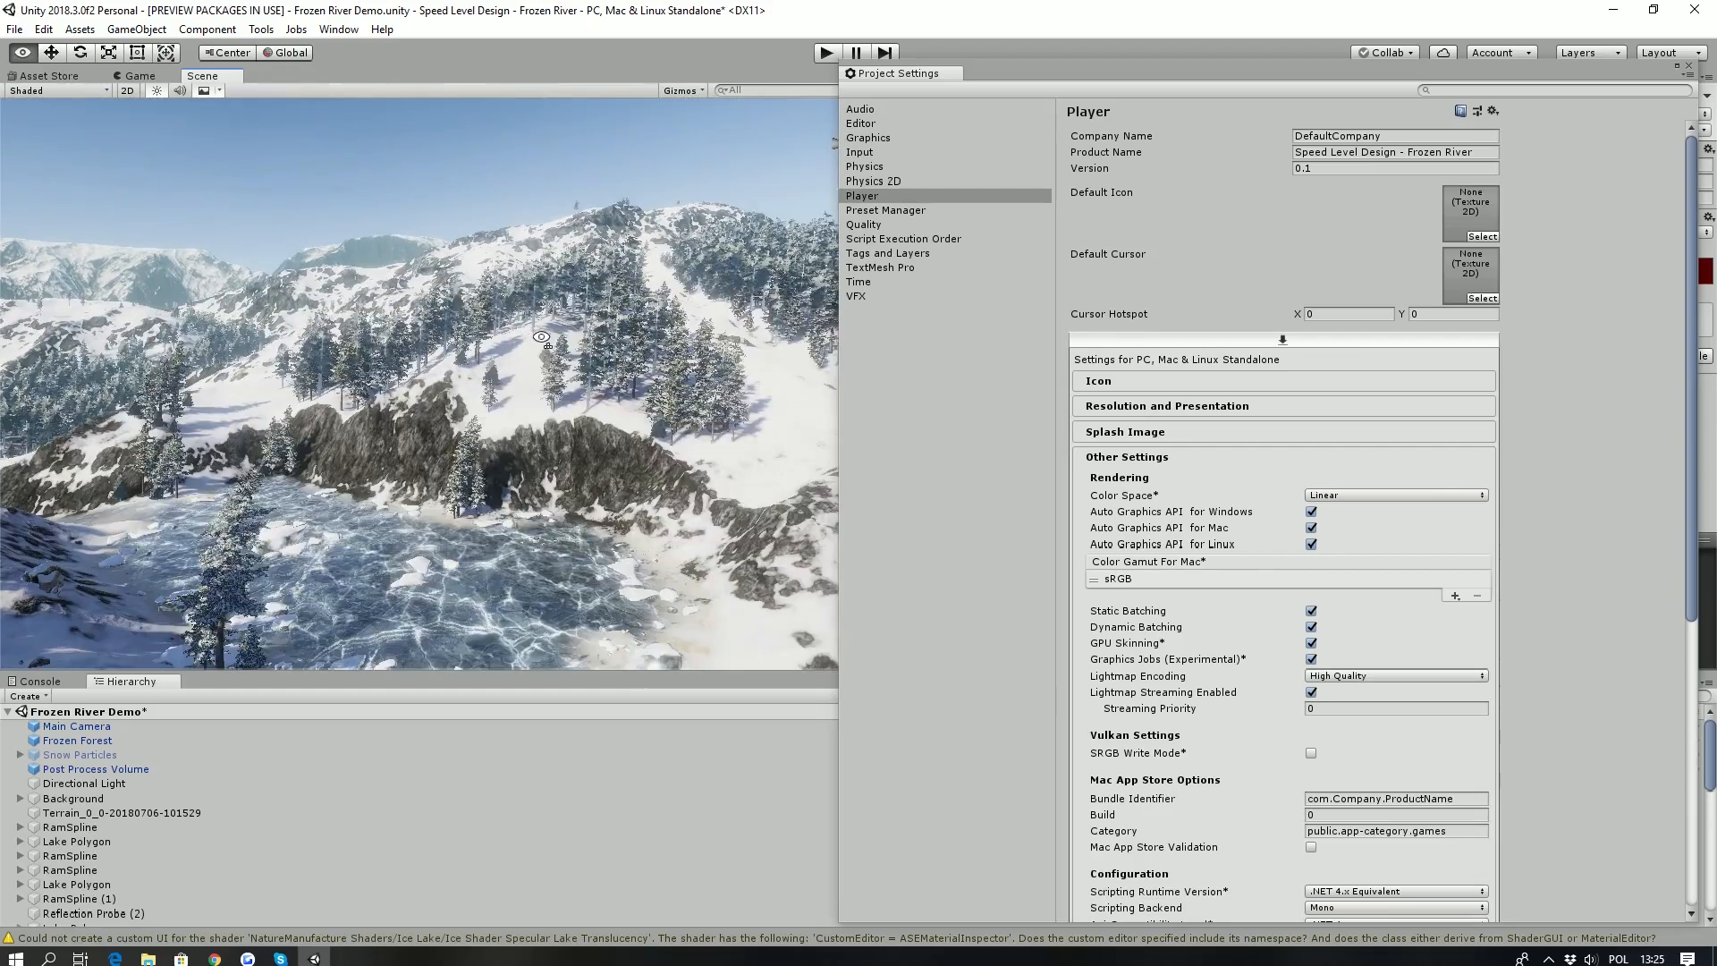
pyautogui.moveTo(540, 342); pyautogui.dragTo(371, 402, button='right')
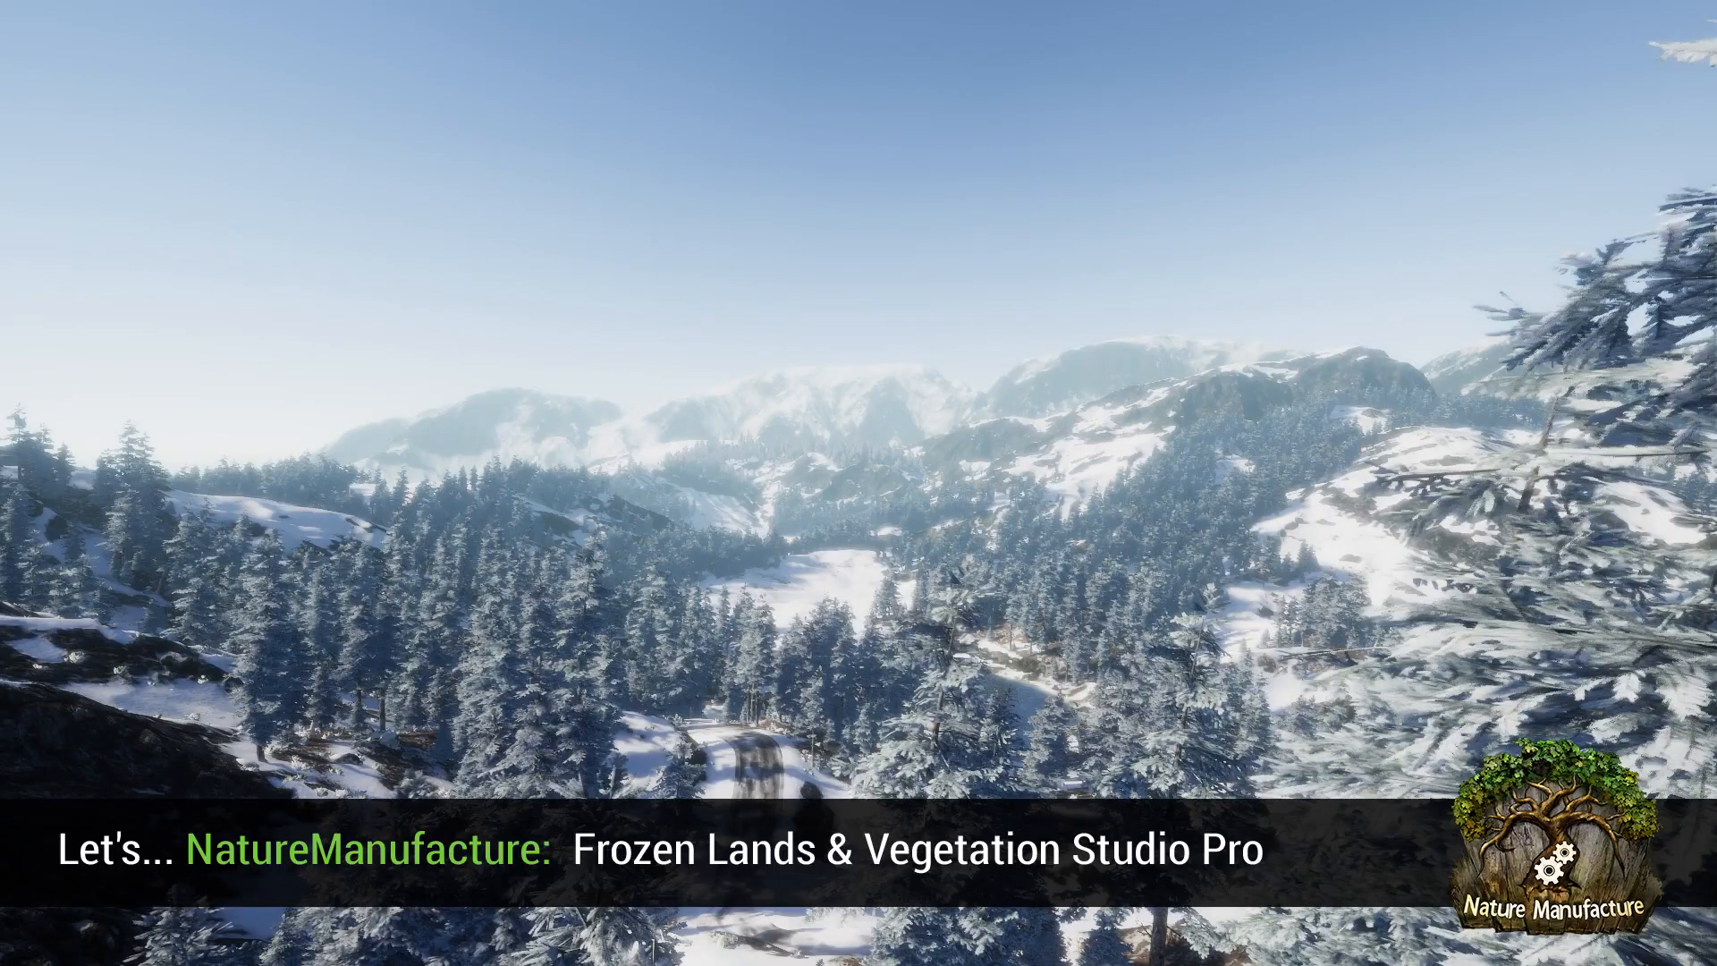